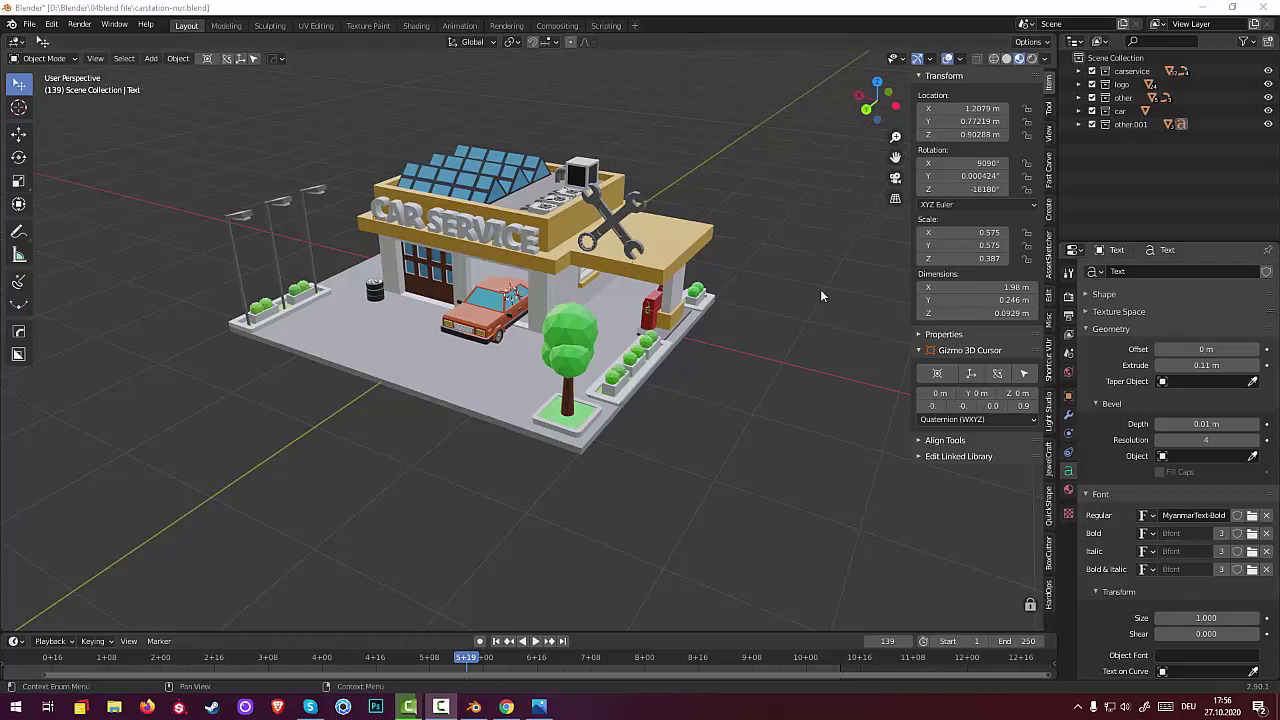
Start a new General file, saving the changes to carstation-nur
click(29, 24)
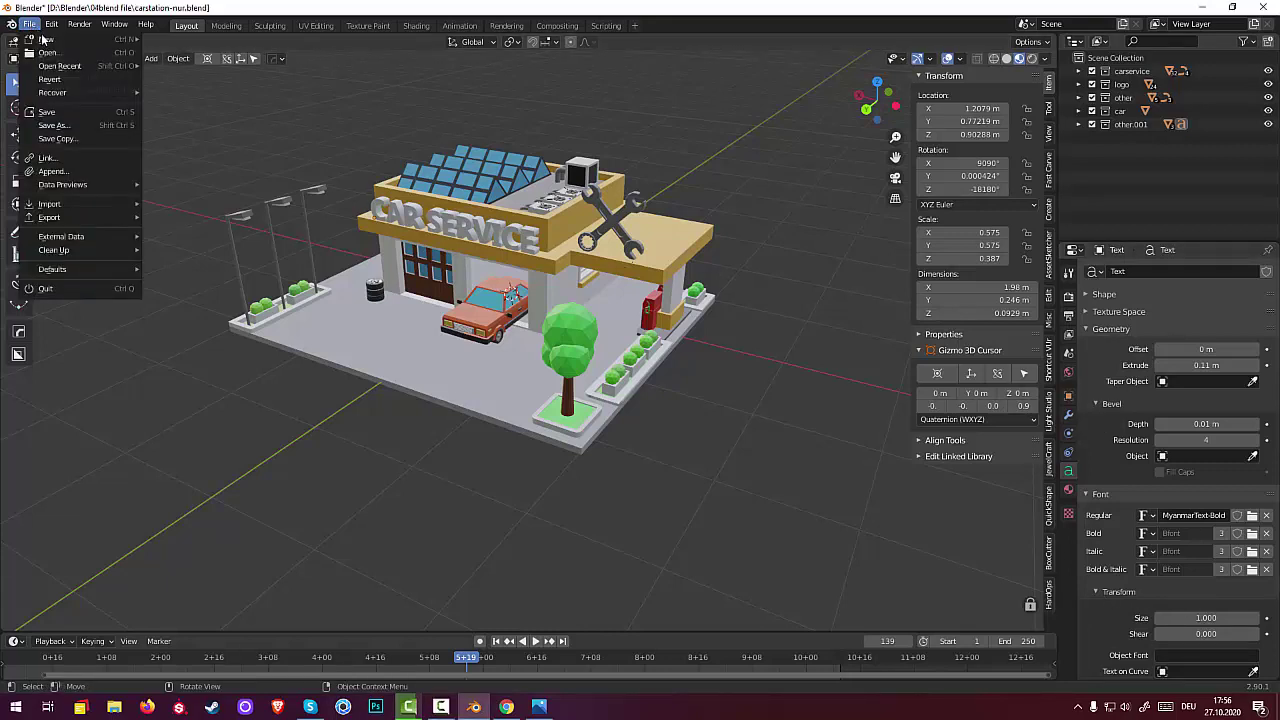
mouse_move(51, 44)
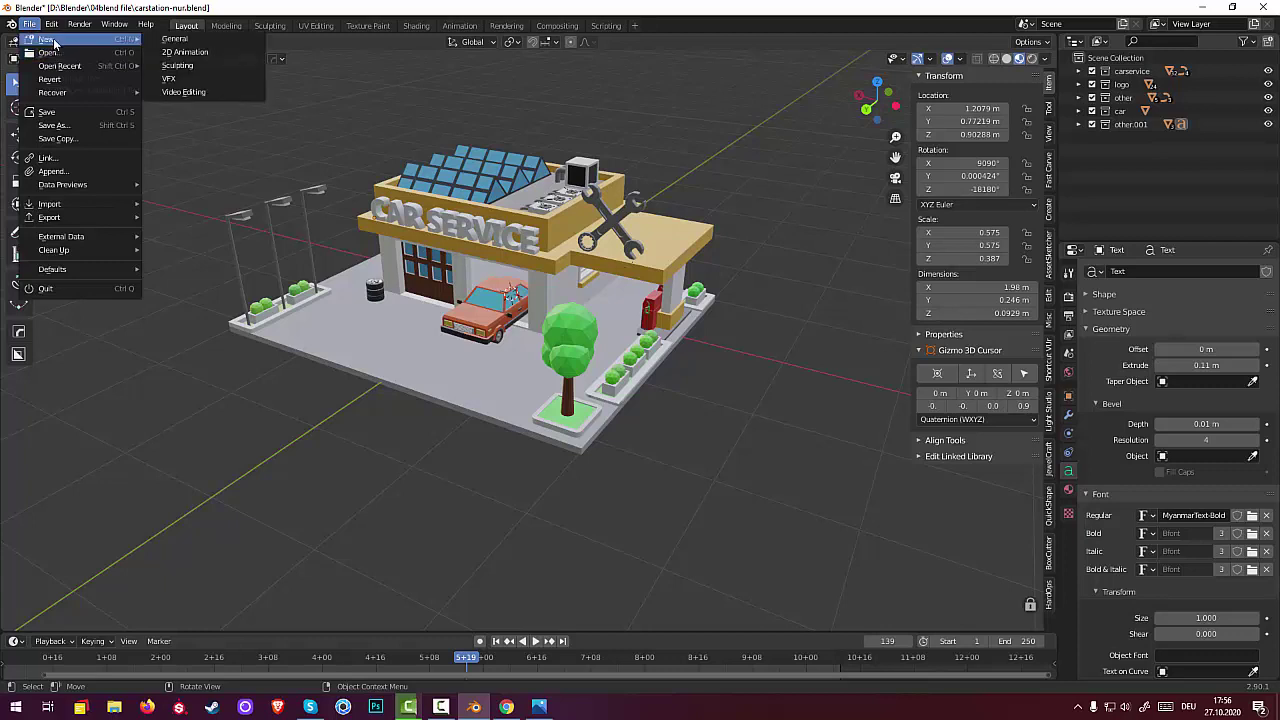
click(180, 39)
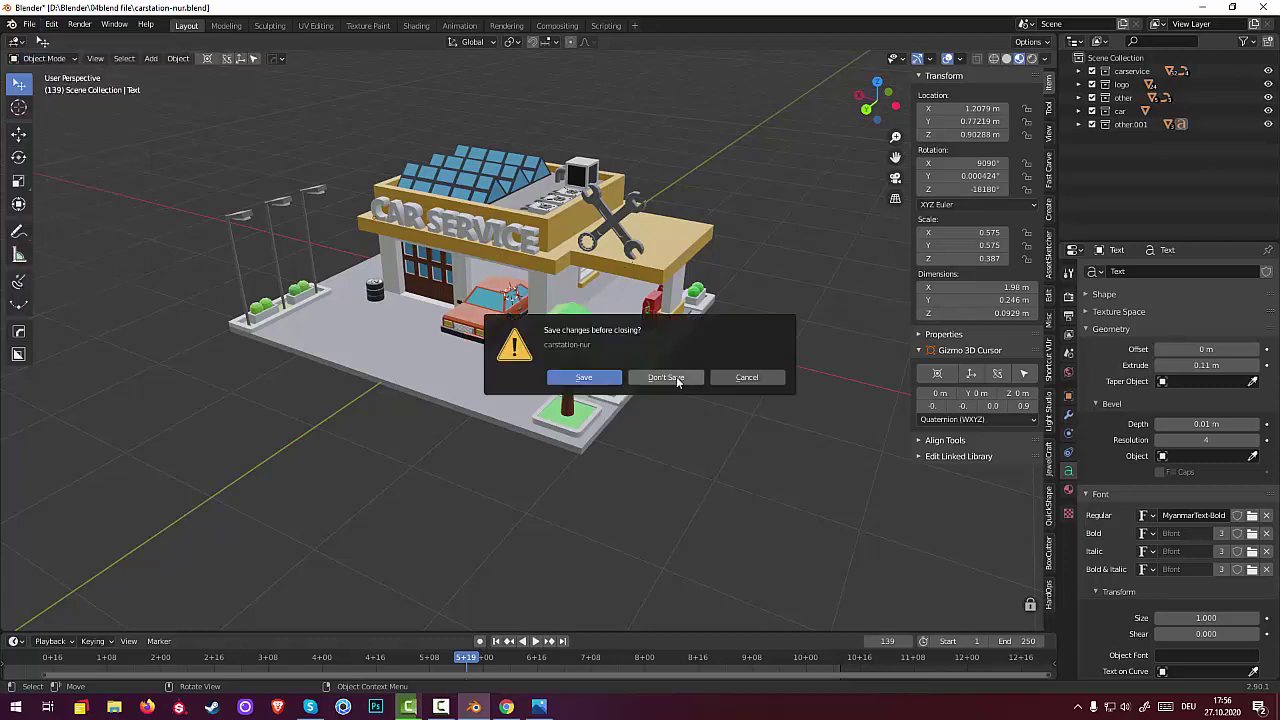
click(583, 378)
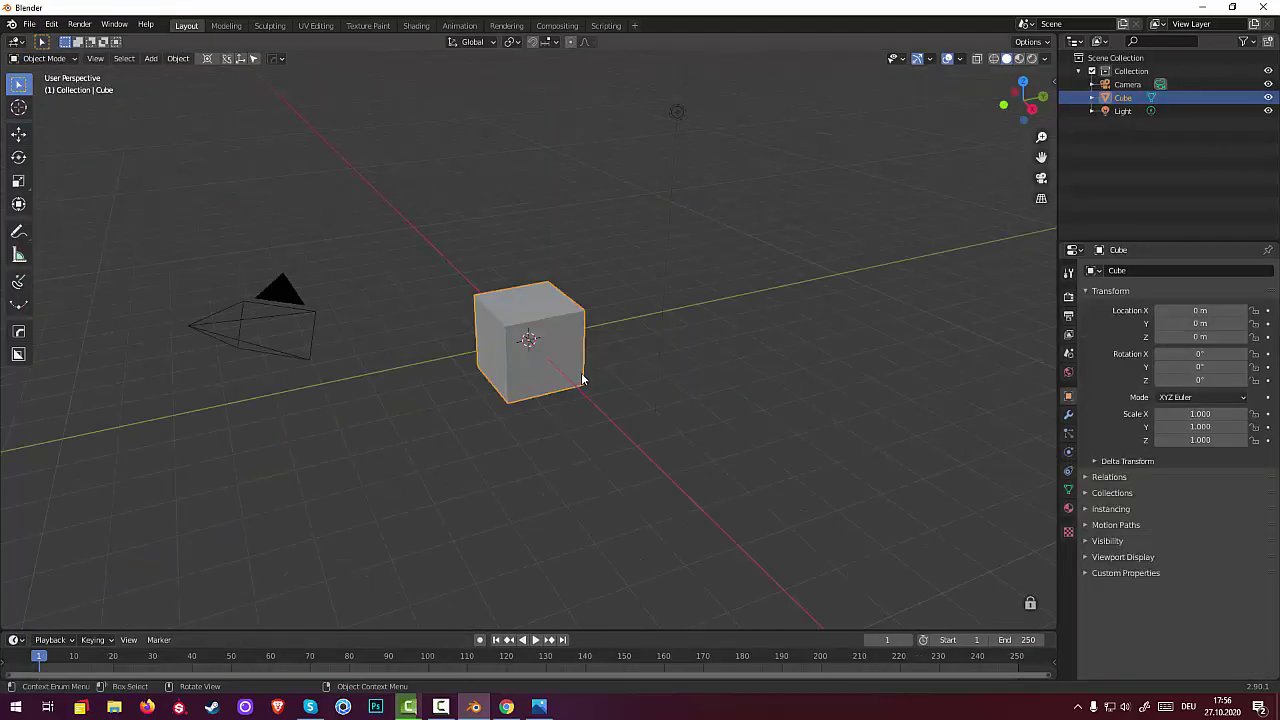
Put the default cube into Edit Mode
middle_drag(586, 378, 485, 360)
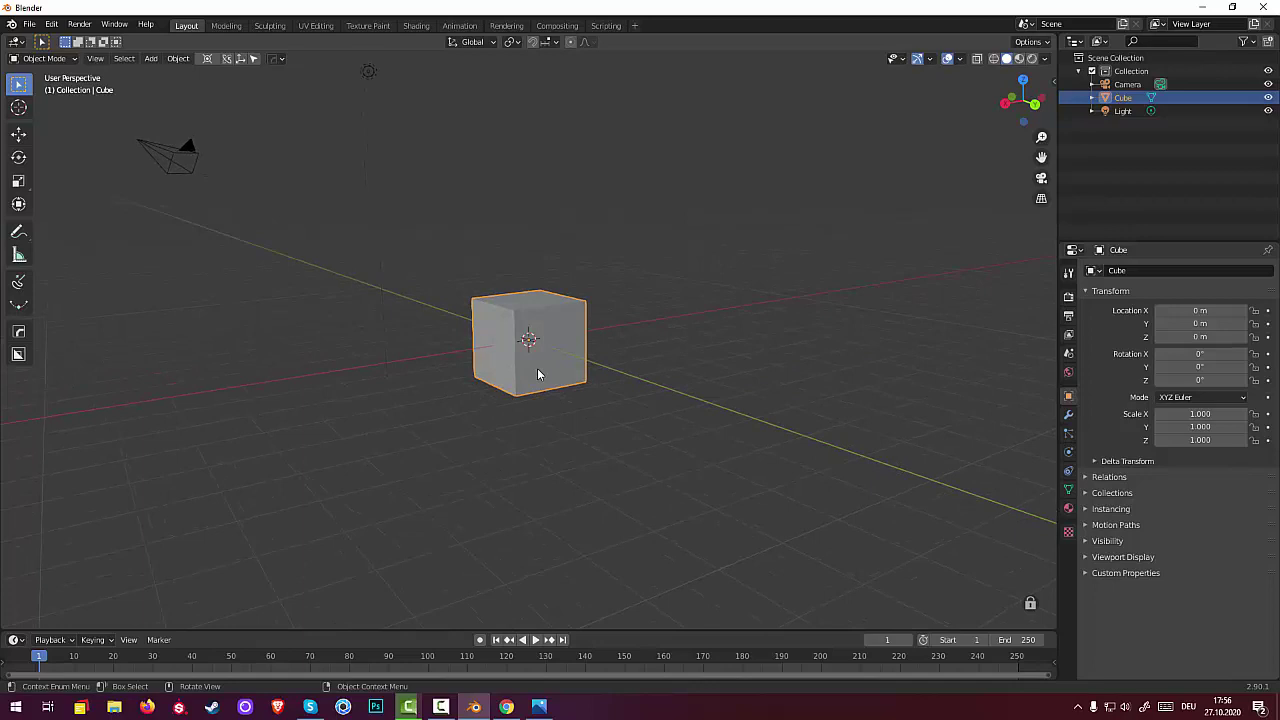
key(shift+a)
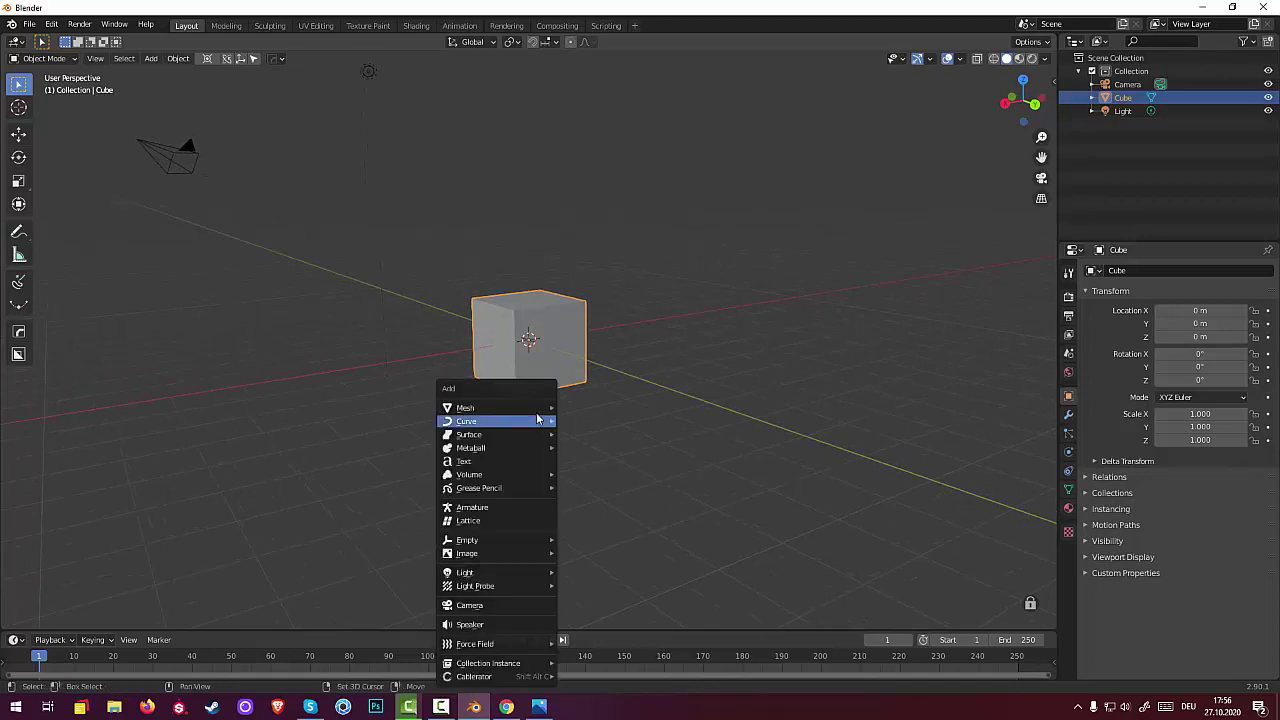
mouse_move(533, 411)
click(44, 58)
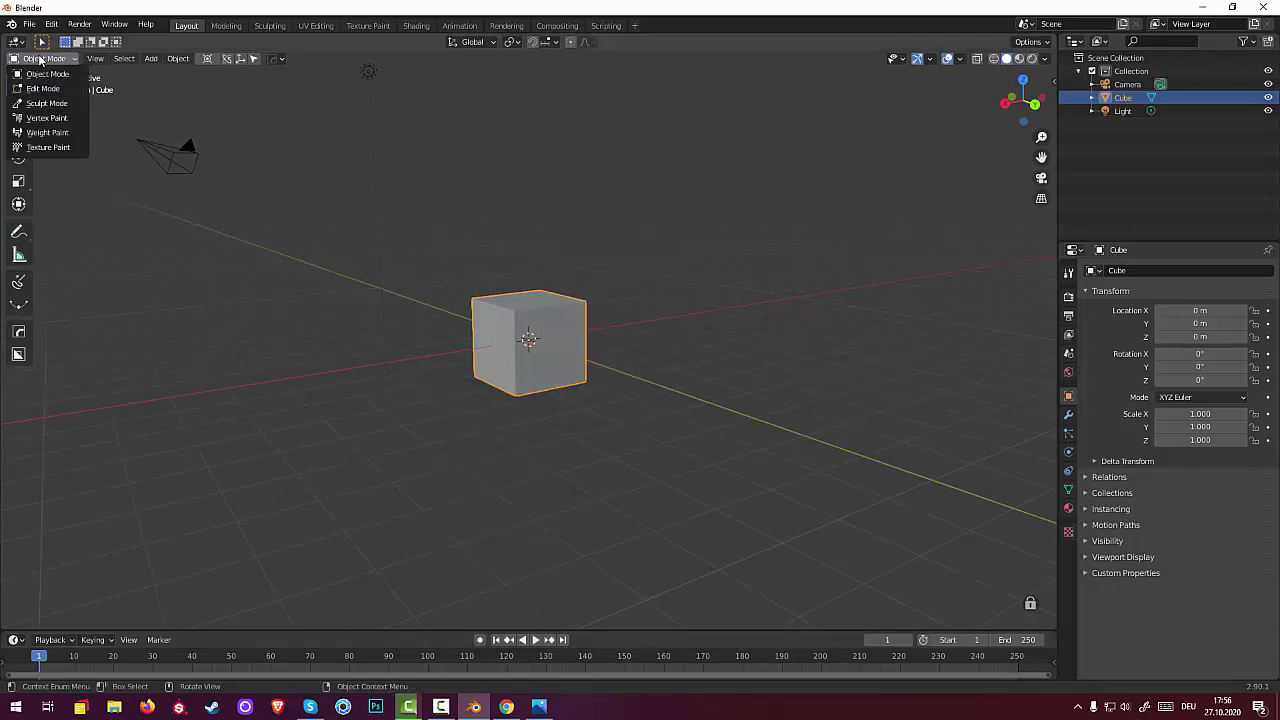
click(44, 89)
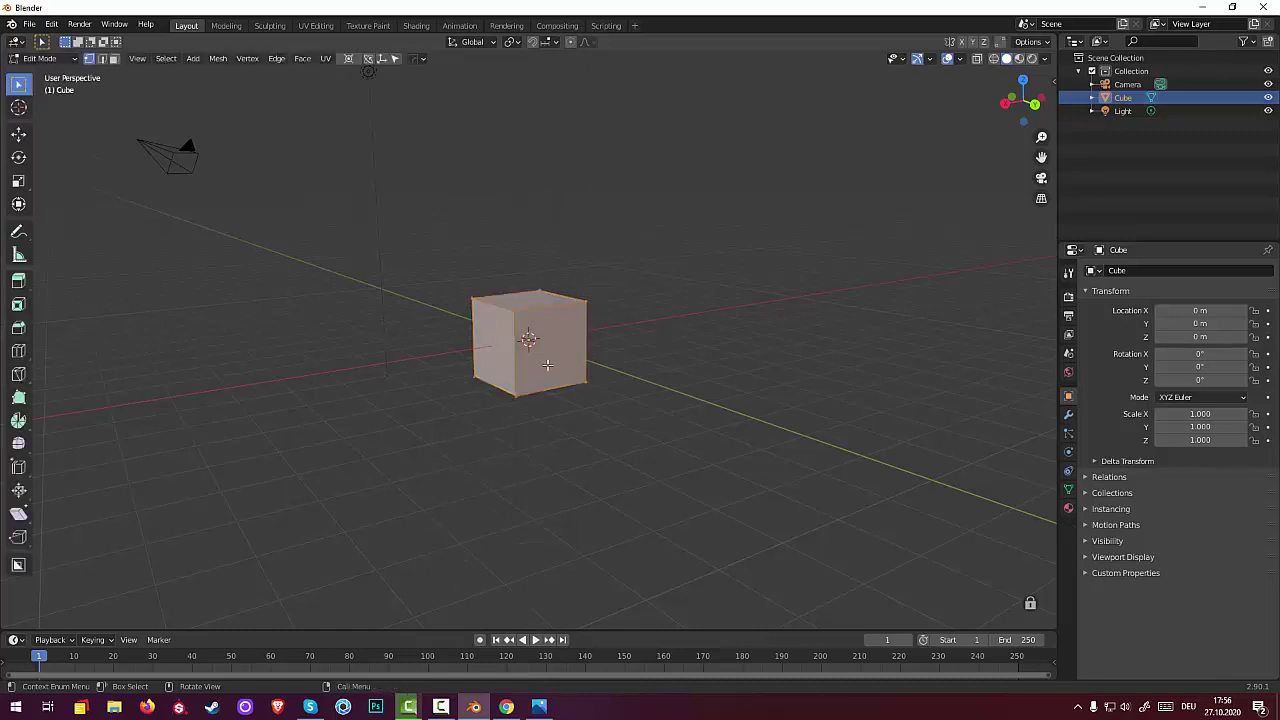
Add a horizontal loop cut around the cube's middle and move it slightly upward along Z
middle_drag(547, 365, 581, 360)
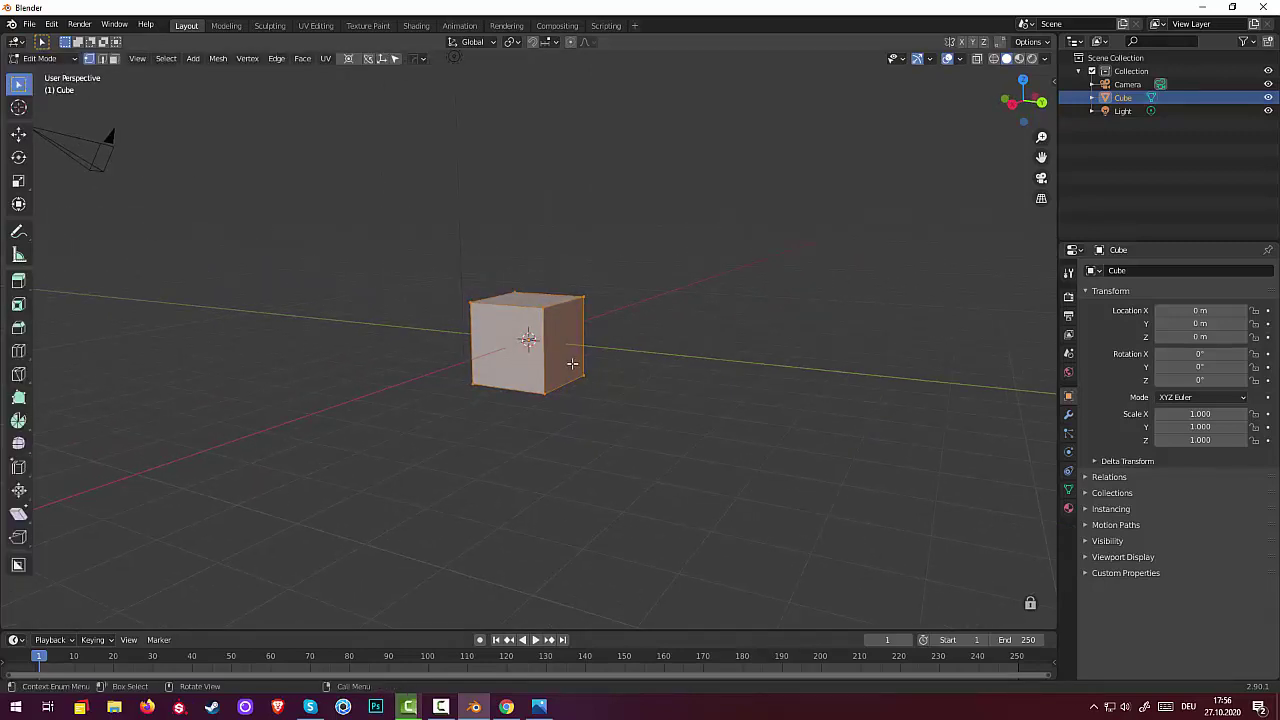
key(shift)
key(ctrl+r)
click(555, 356)
right_click(555, 357)
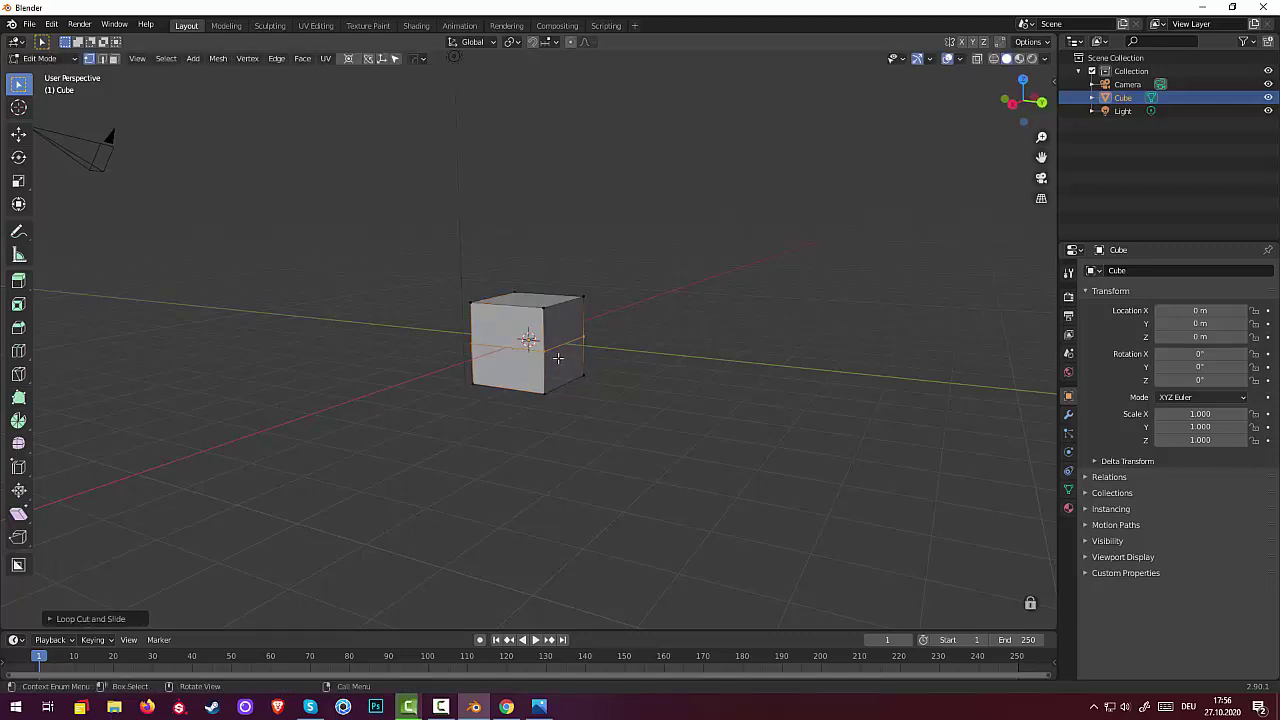
key(g)
key(z)
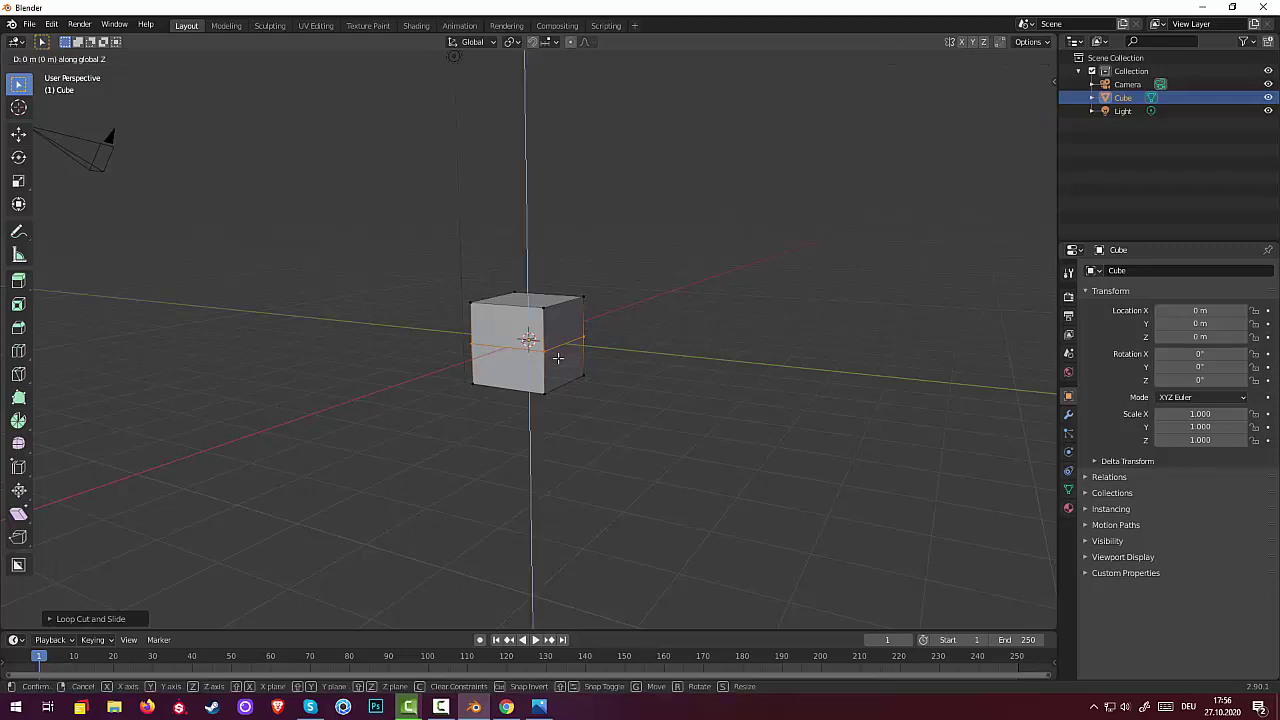
right_click(557, 352)
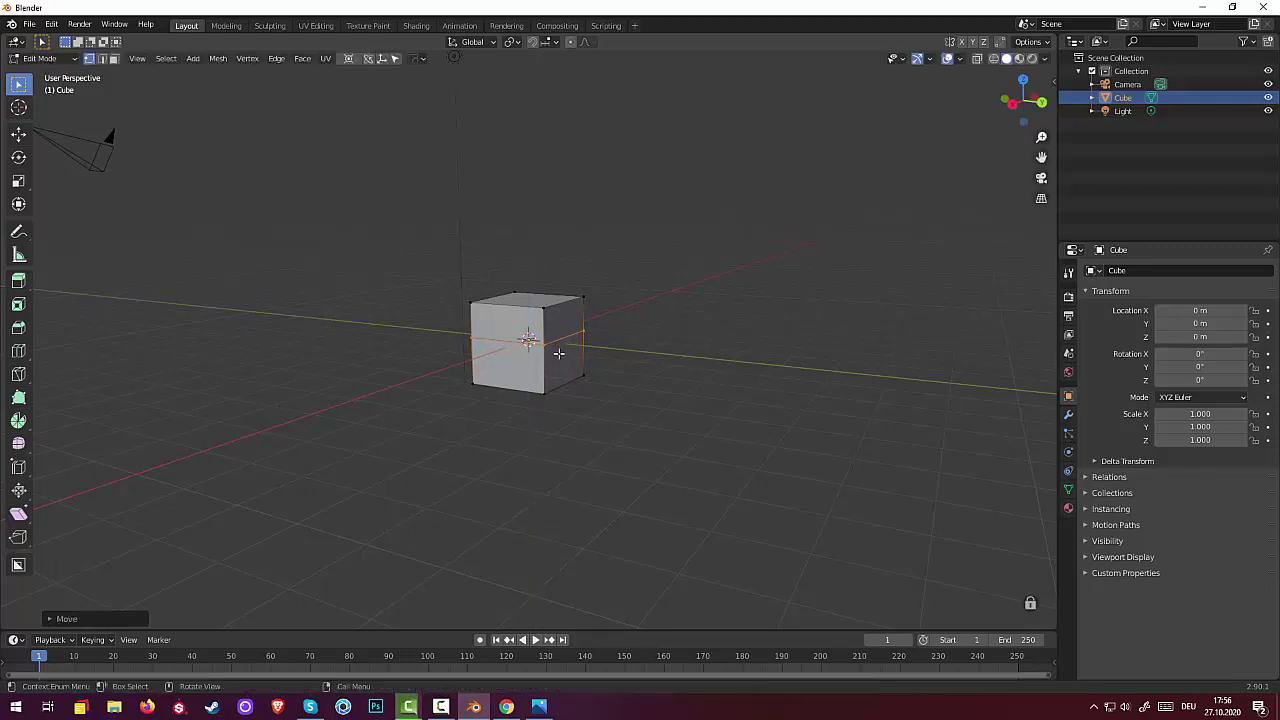
Switch to face selection and select the lower face on the cube's positive Y side
click(114, 58)
click(557, 358)
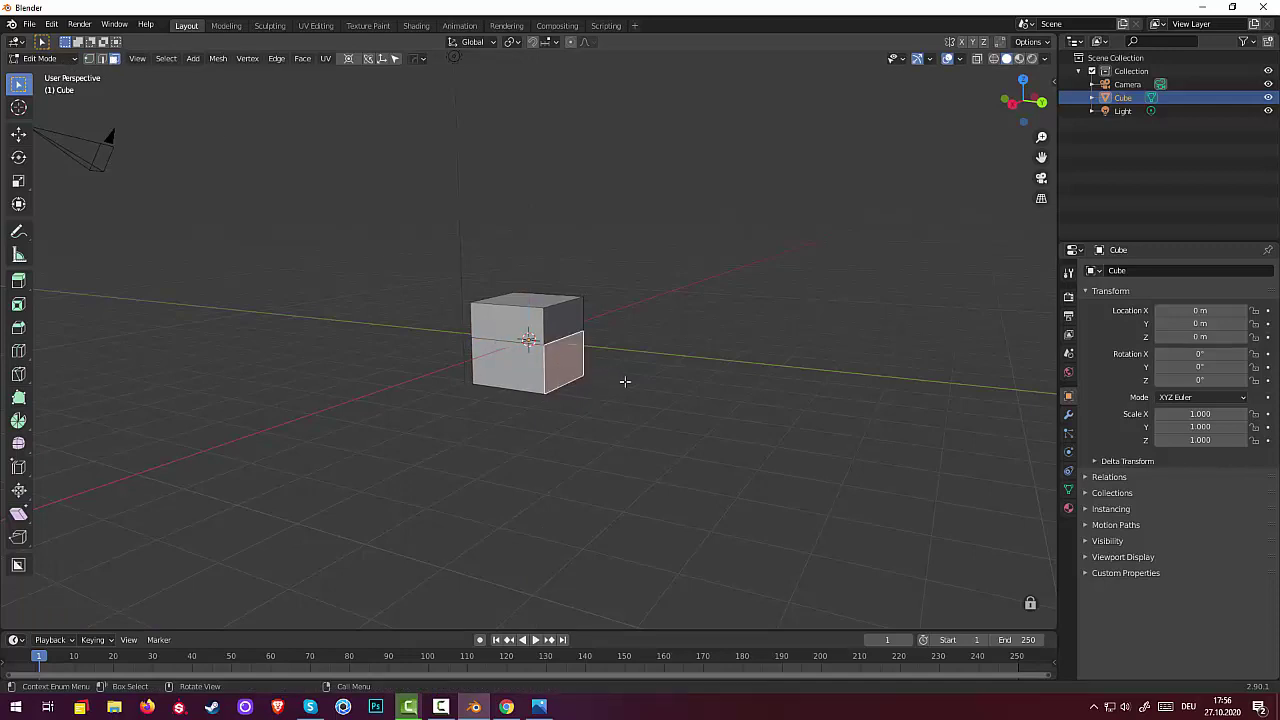
middle_drag(625, 381, 608, 377)
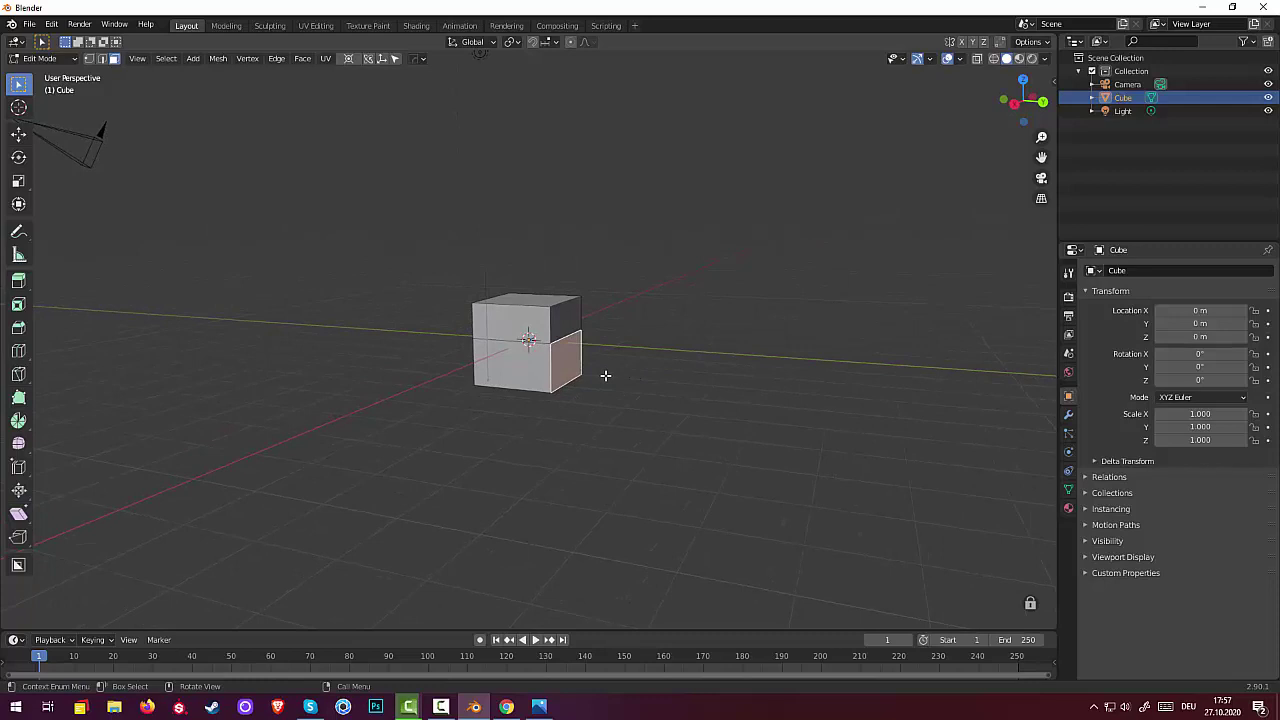
key(g)
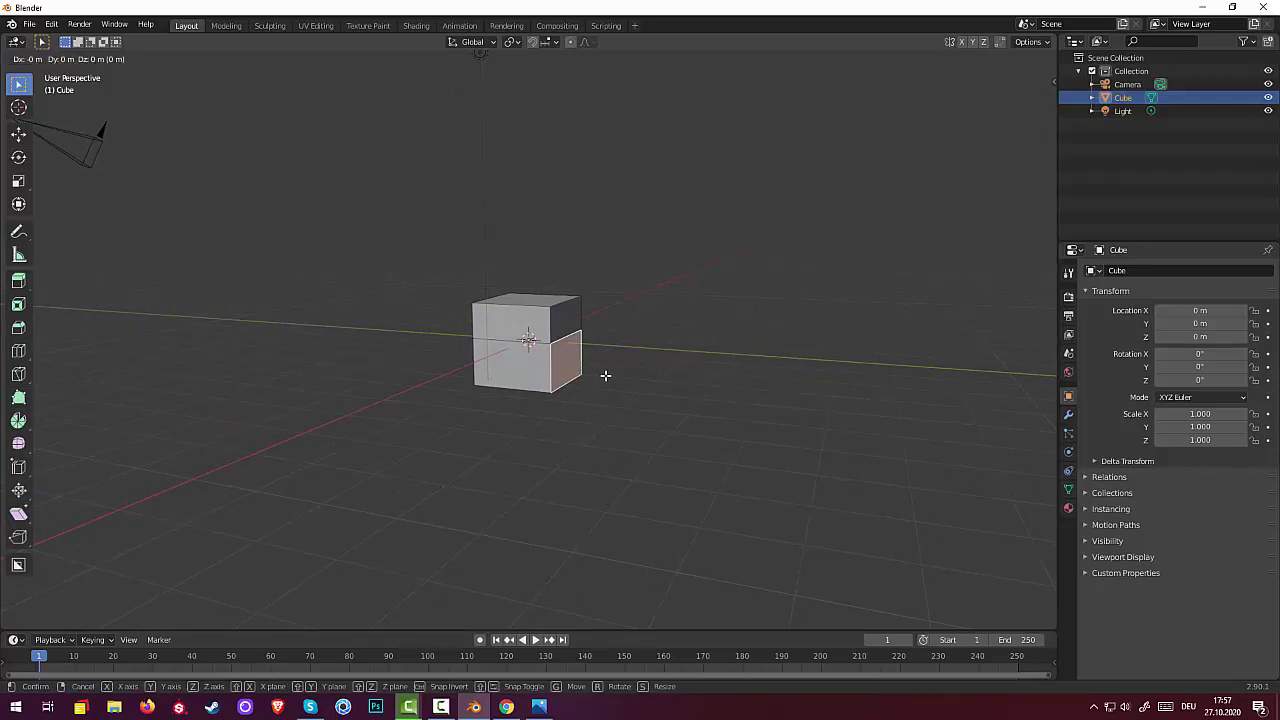
key(y)
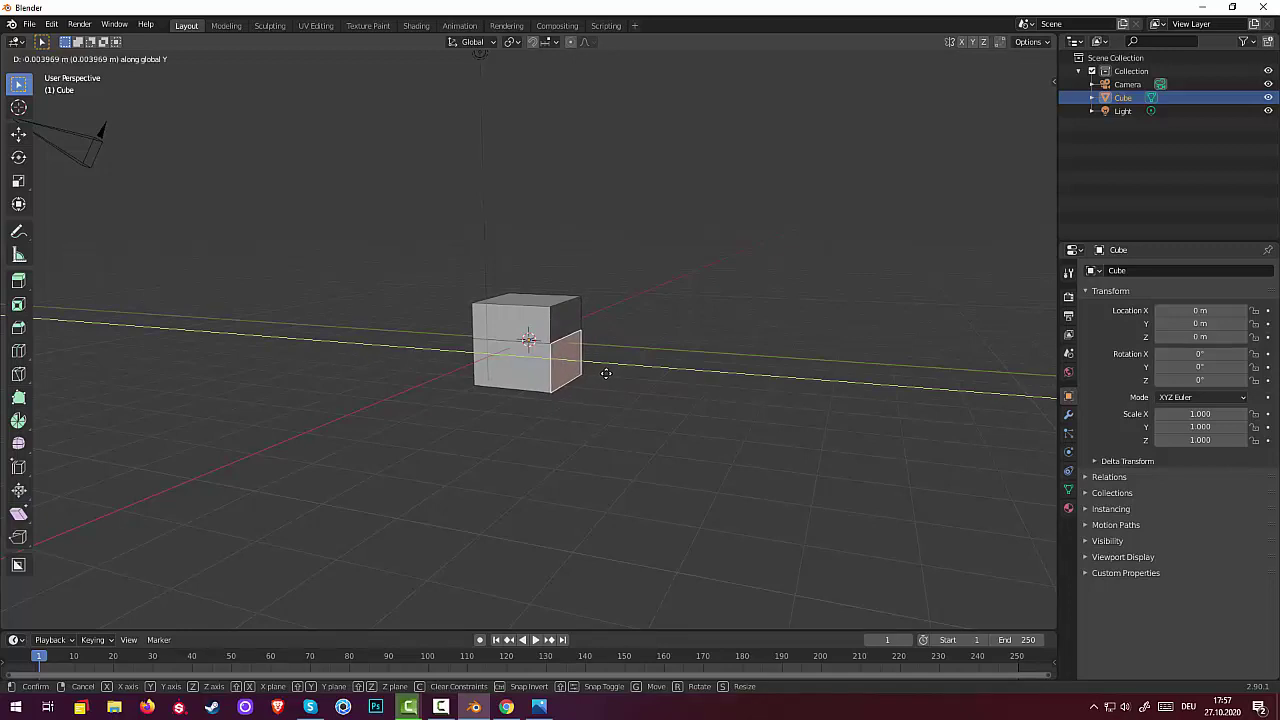
click(601, 373)
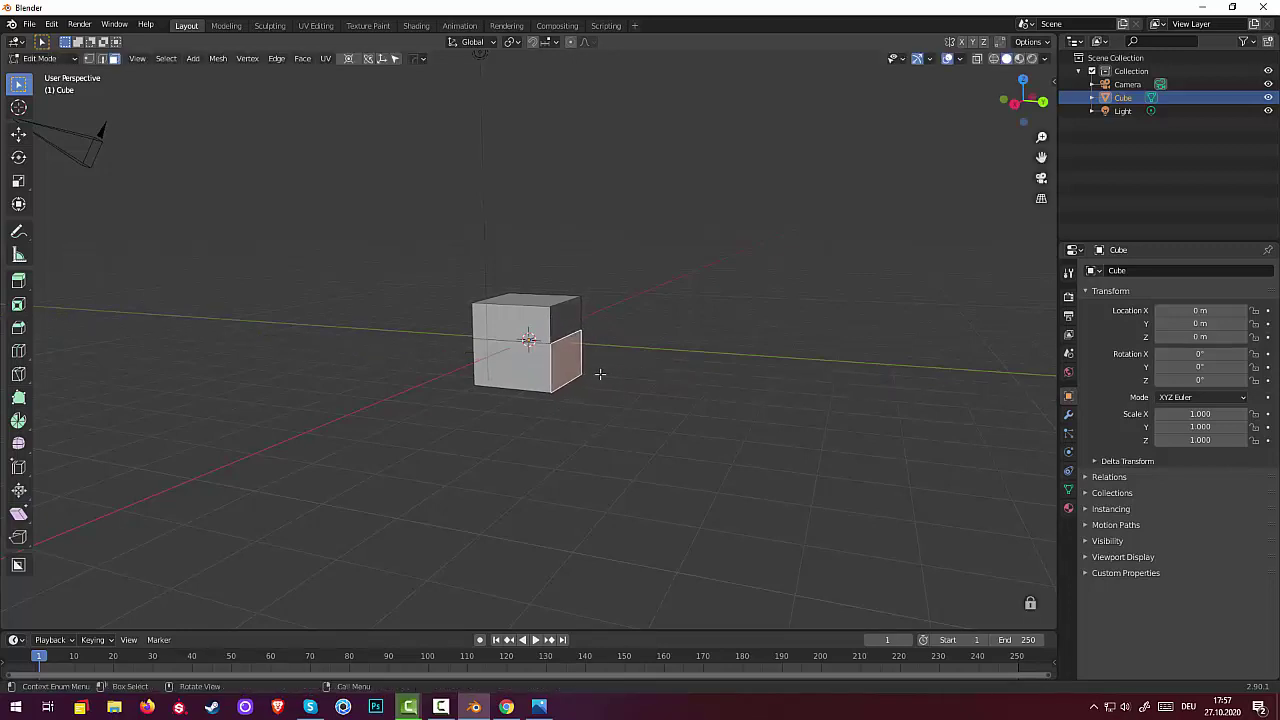
Extrude the selected lower face outward about 0.93 m and scale its end to about 0.74 along X
key(e)
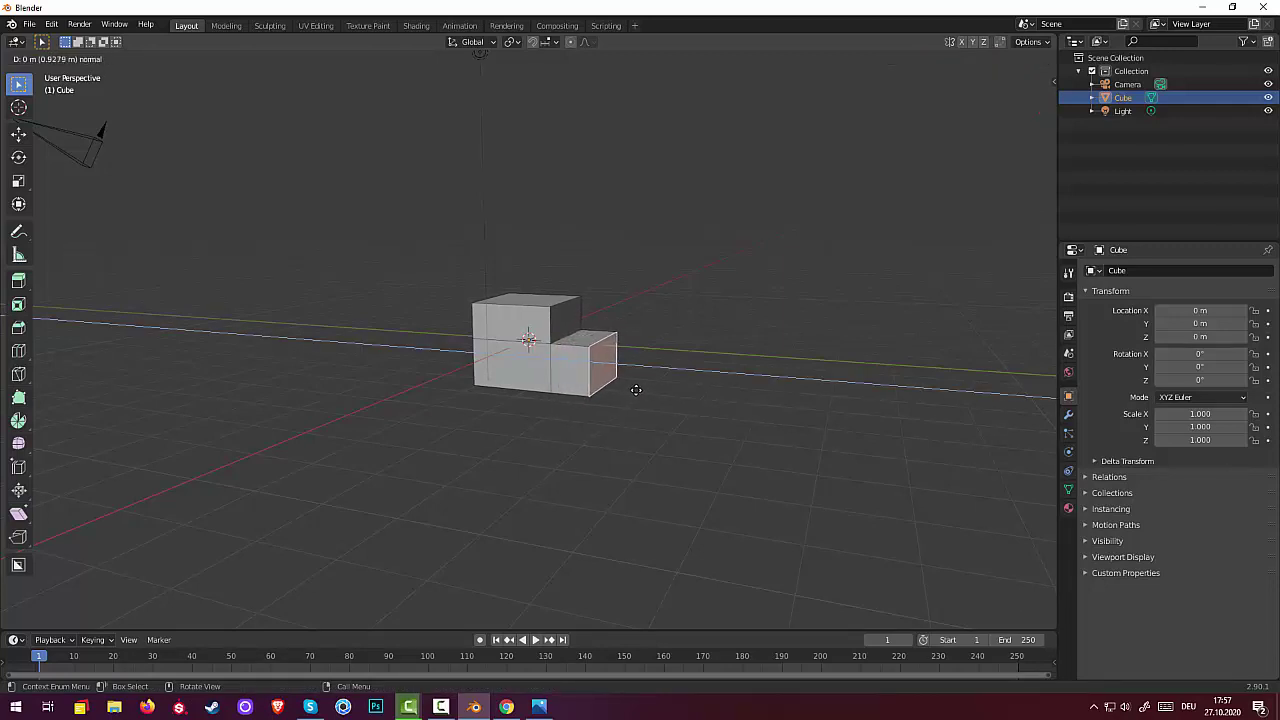
click(640, 392)
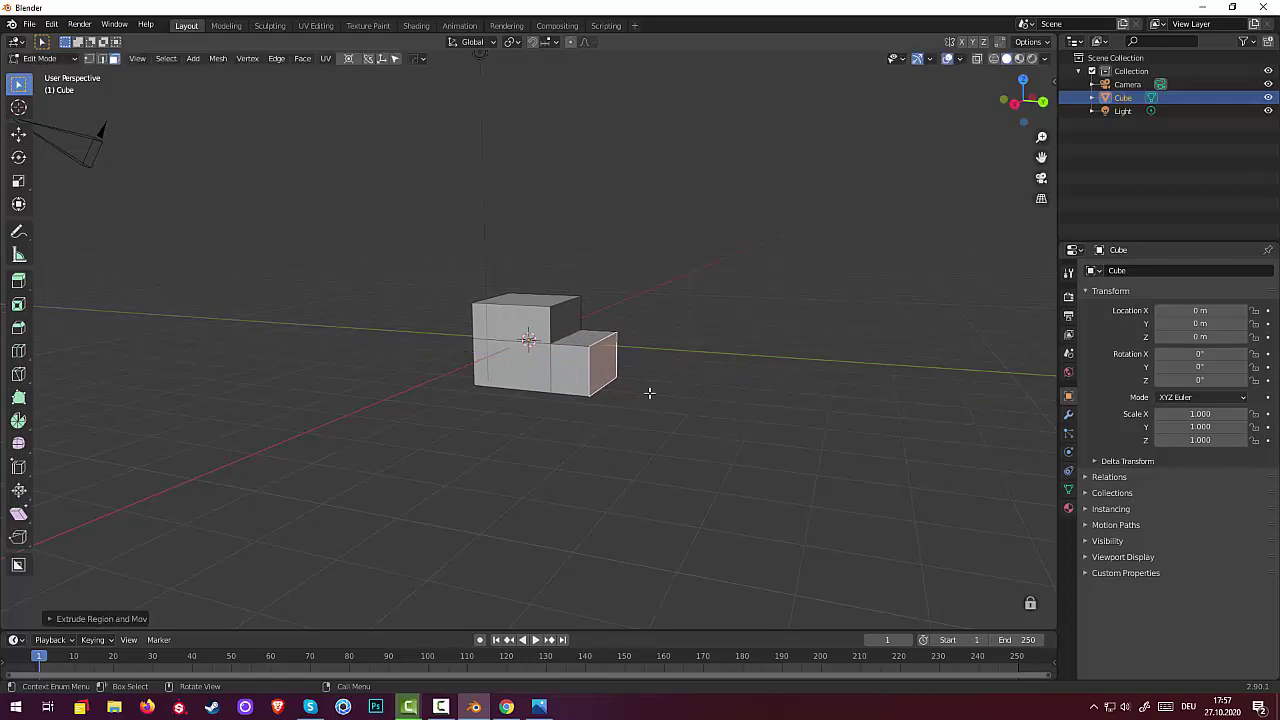
middle_drag(651, 394, 613, 416)
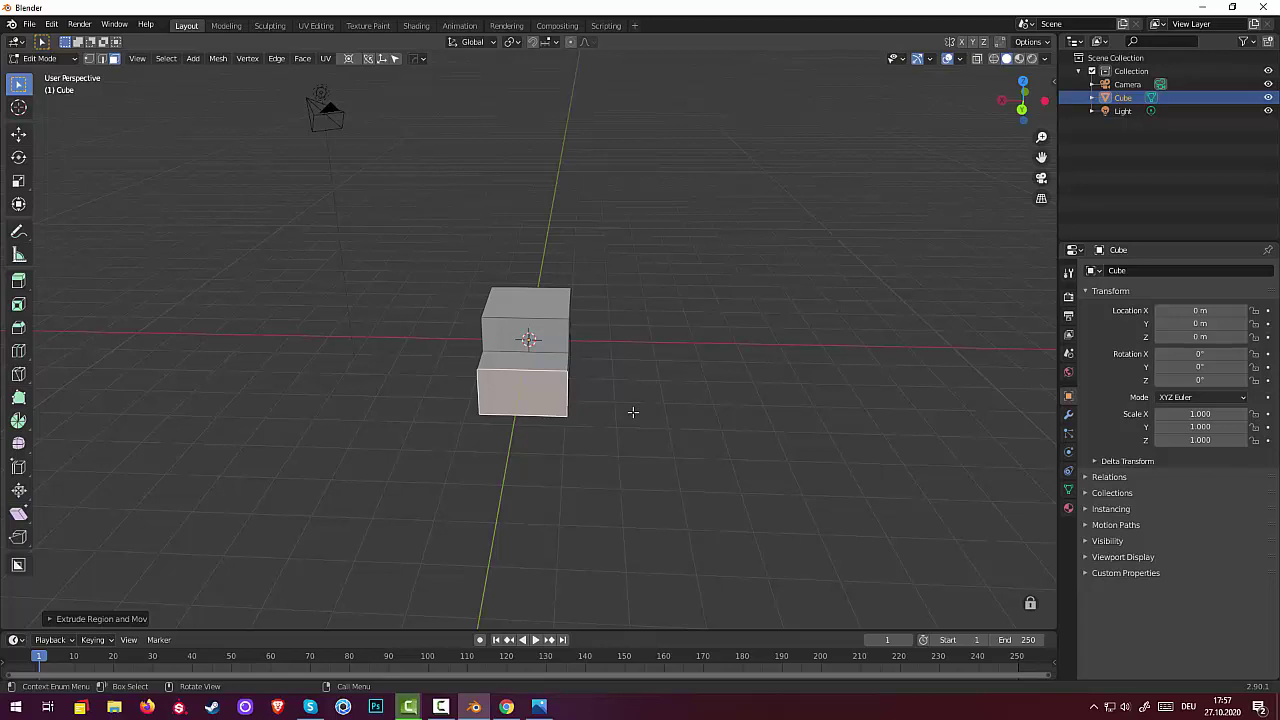
key(s)
key(x)
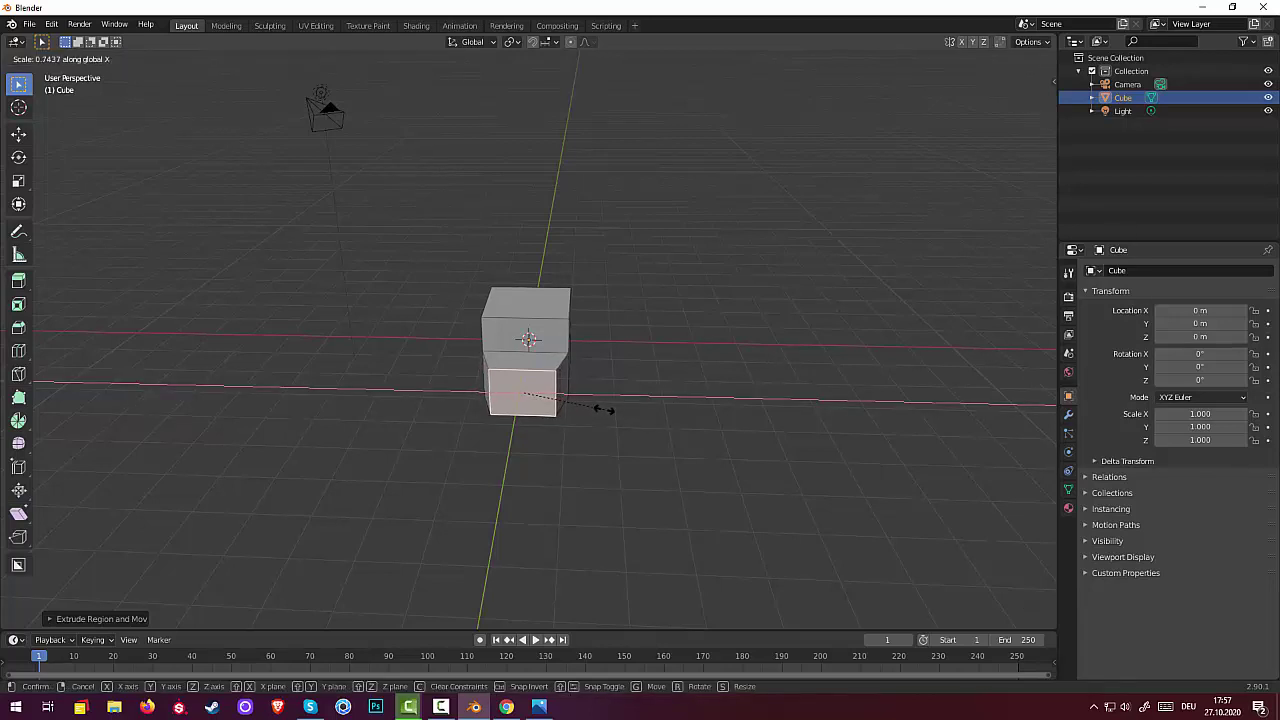
click(604, 409)
Slant the windshield by moving the top edge above the hood about 0.28 m backward along Y
middle_drag(611, 403, 511, 409)
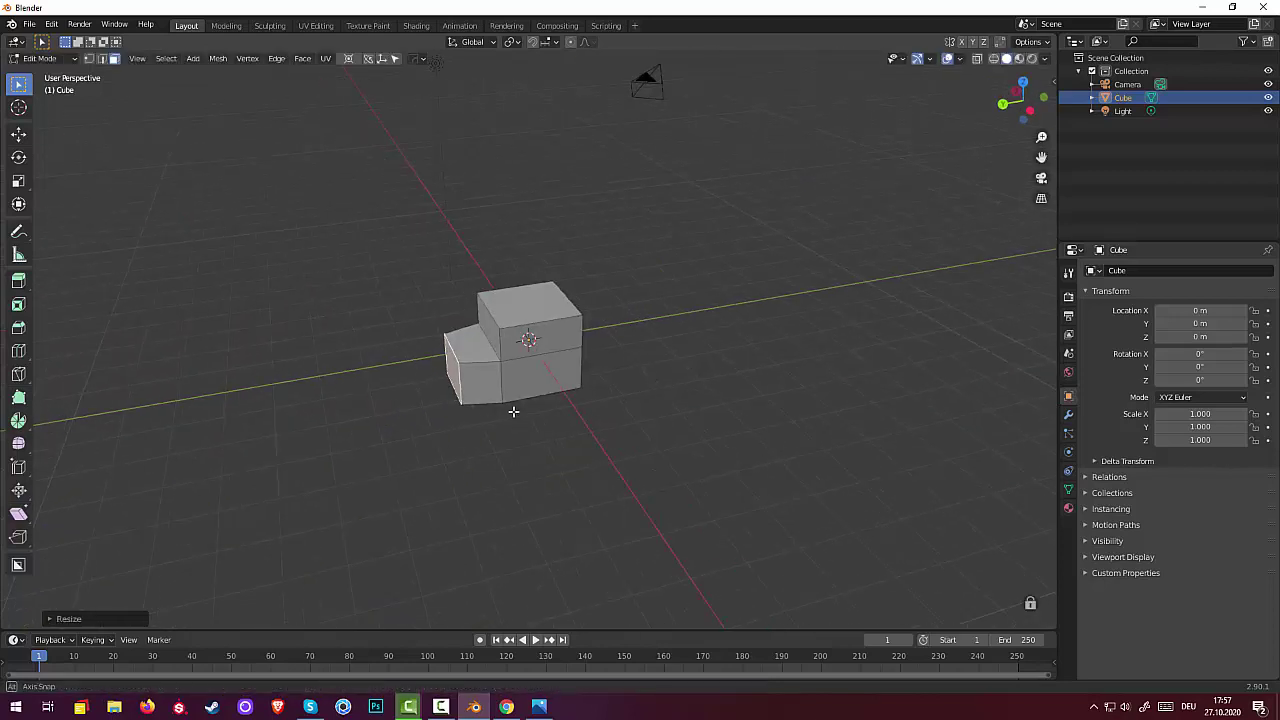
click(493, 318)
click(101, 58)
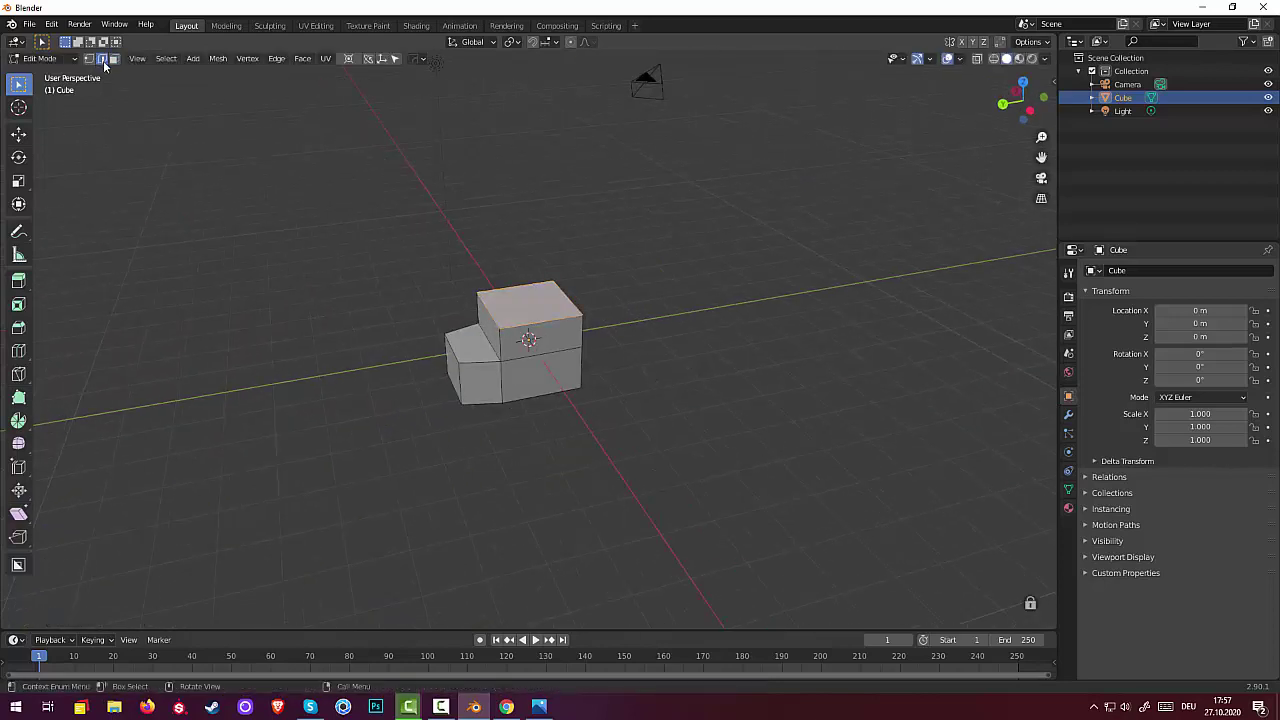
click(496, 324)
middle_drag(596, 332, 552, 298)
key(KP_3)
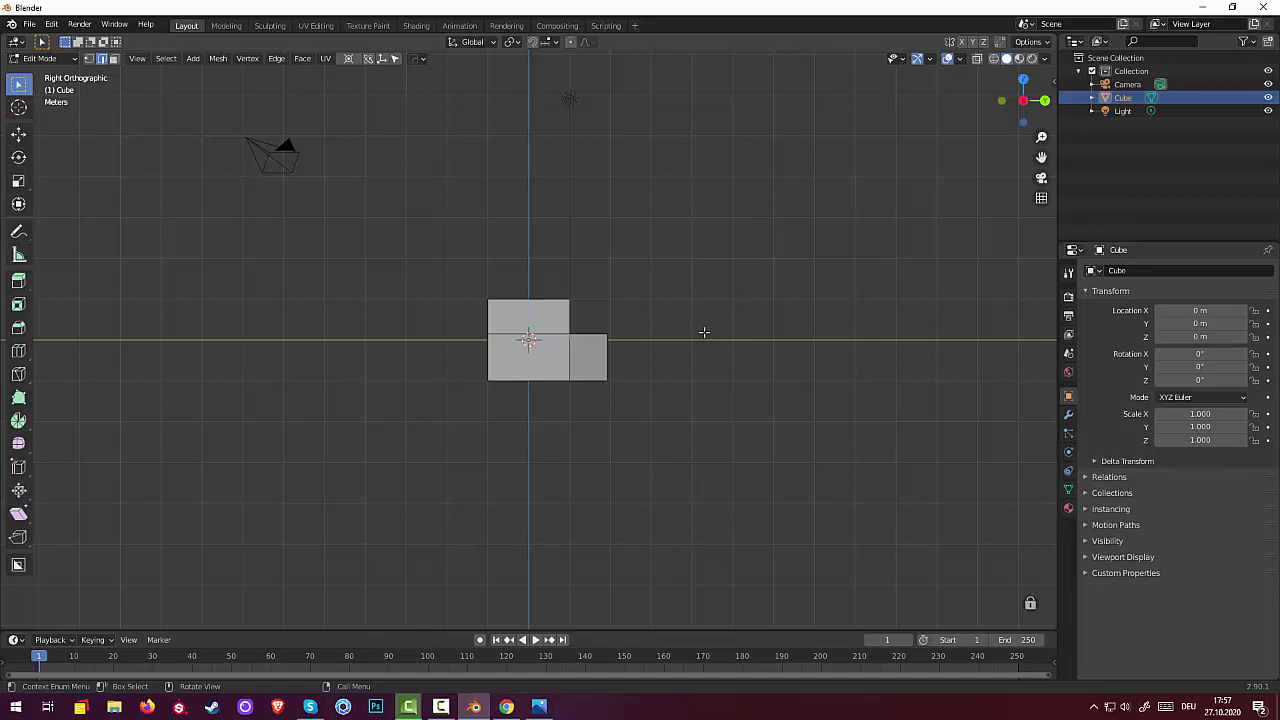
key(g)
key(y)
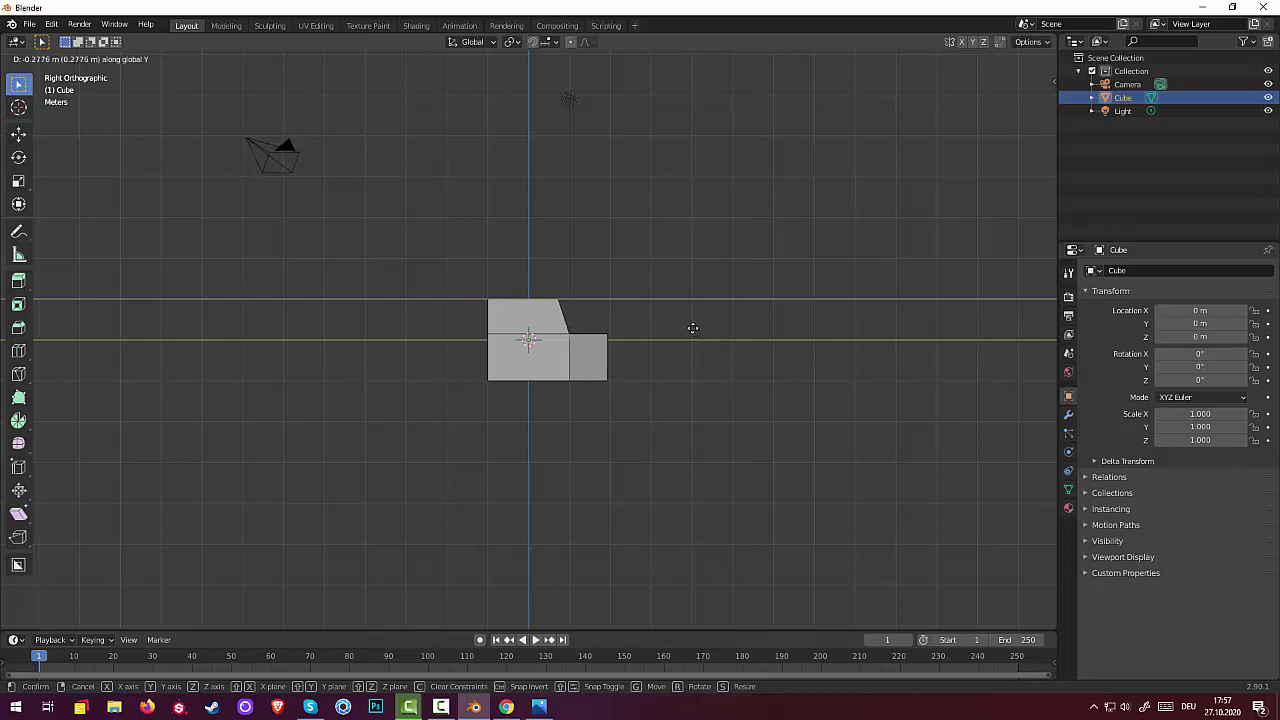
click(691, 329)
Scale the roof of the cabin uniformly to about 0.83 so that its sides taper inward
middle_drag(691, 329, 597, 333)
click(573, 303)
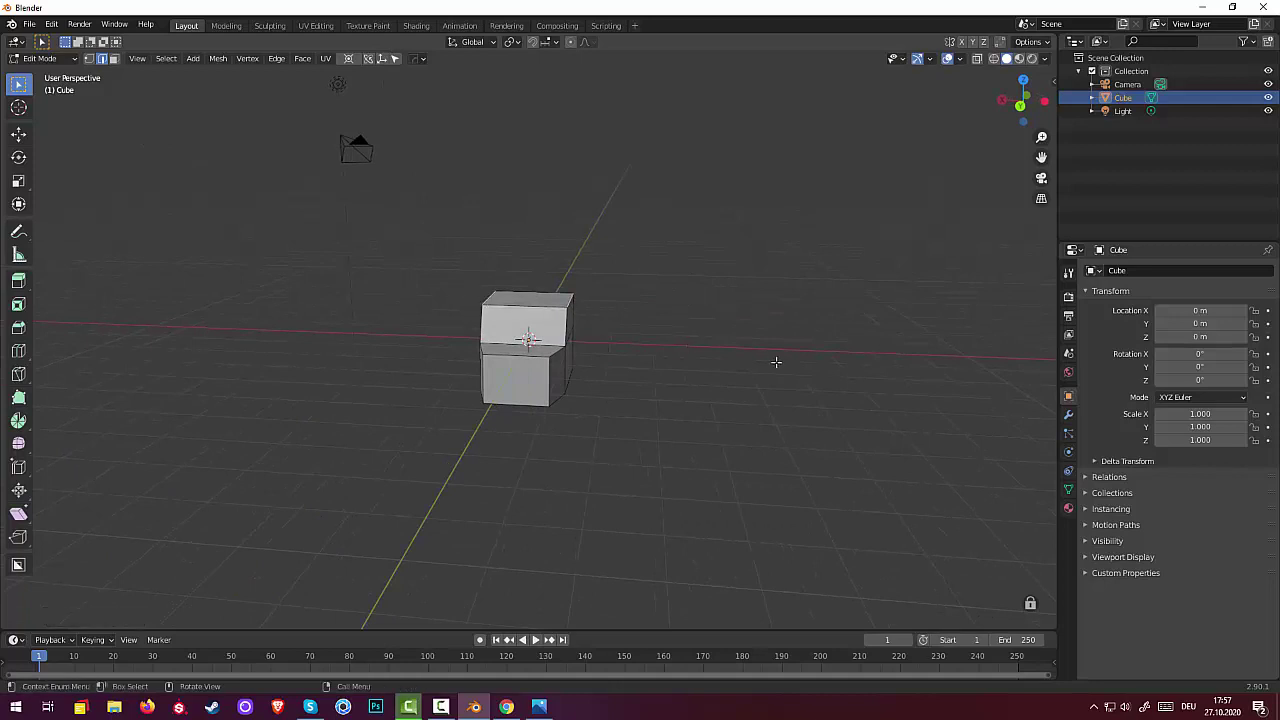
key(s)
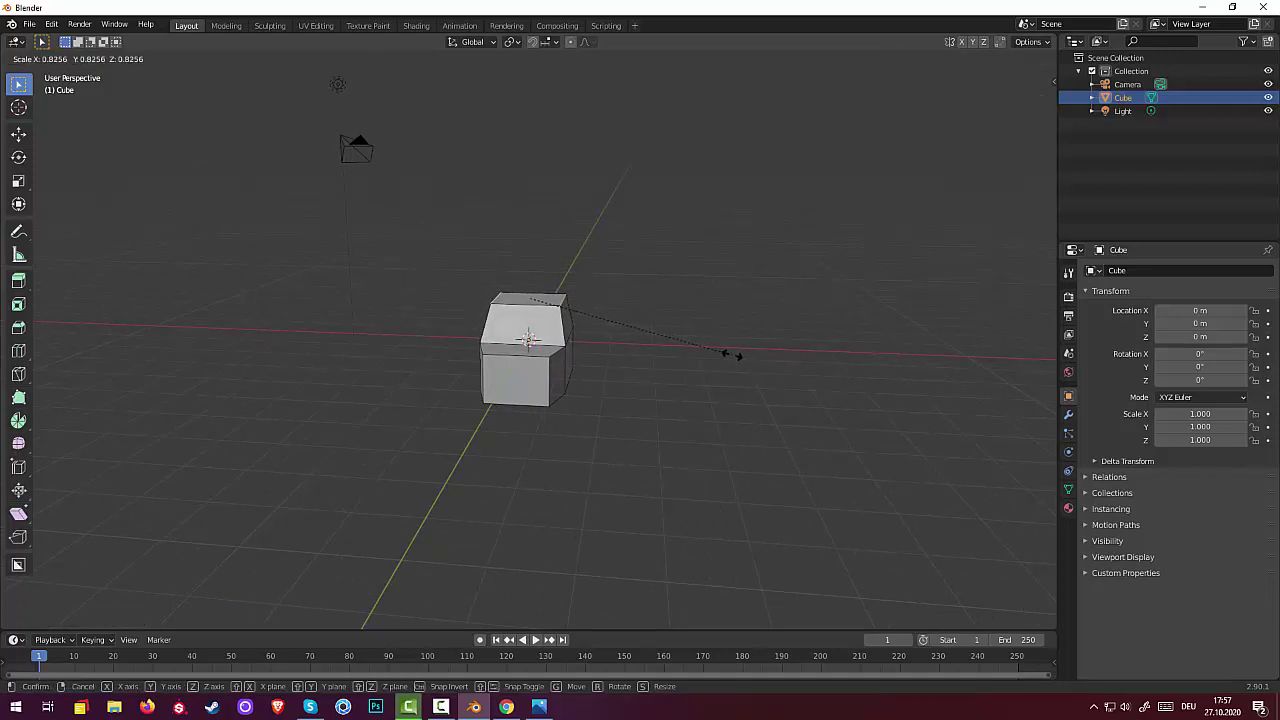
click(735, 355)
Lower the hood's front top edge slightly along Z so the hood slopes downward
middle_drag(791, 400, 655, 400)
click(465, 347)
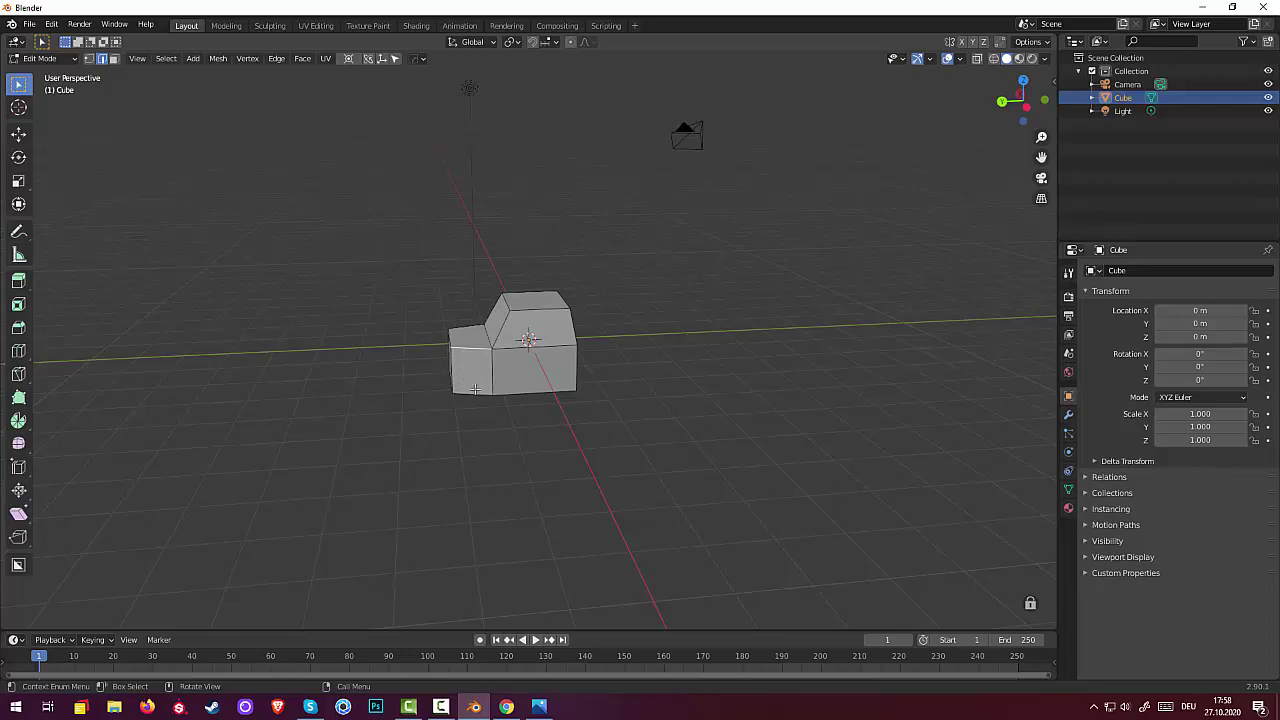
middle_drag(475, 388, 520, 390)
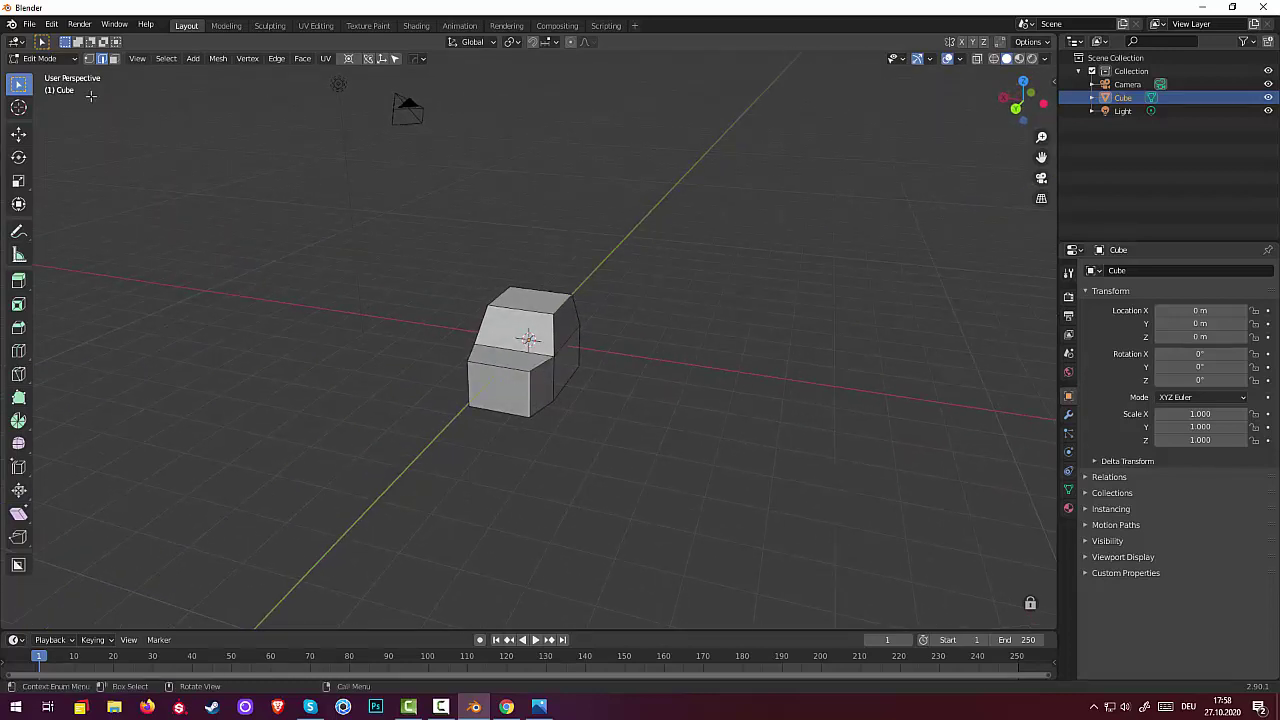
click(113, 58)
mouse_move(669, 429)
middle_down()
mouse_move(643, 434)
mouse_move(680, 406)
middle_up()
middle_drag(456, 332, 466, 341)
click(463, 341)
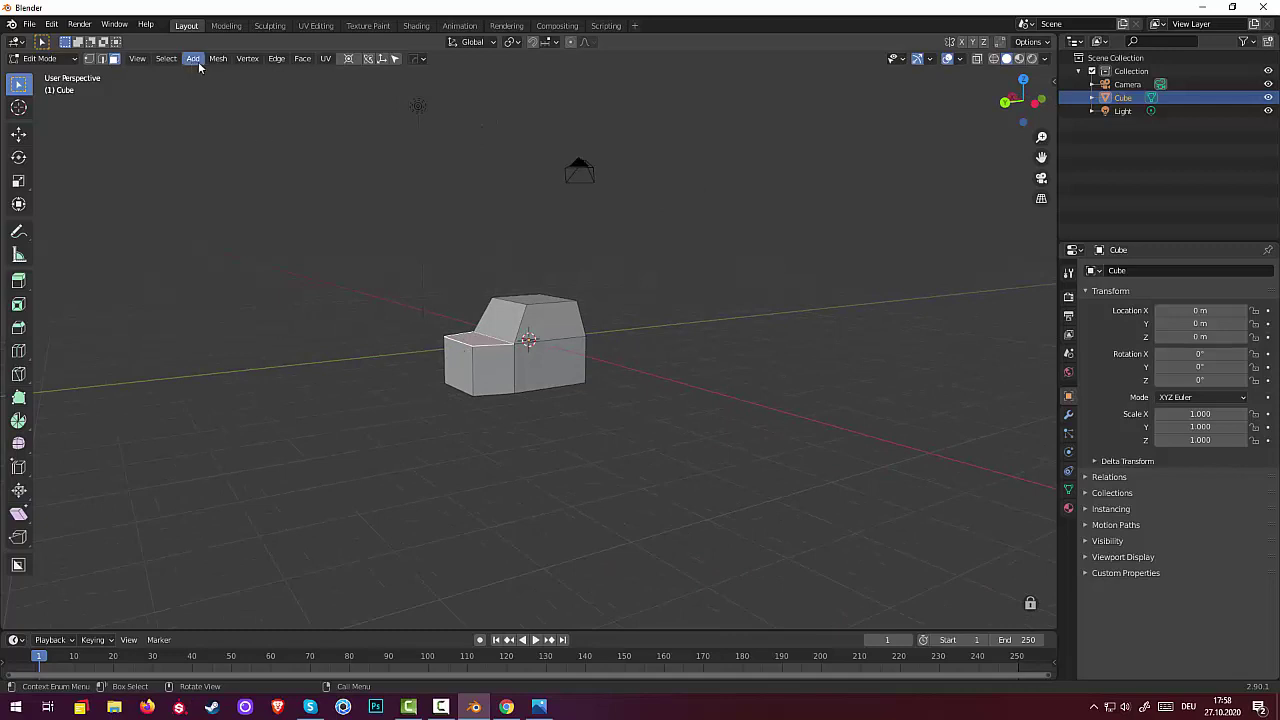
click(102, 58)
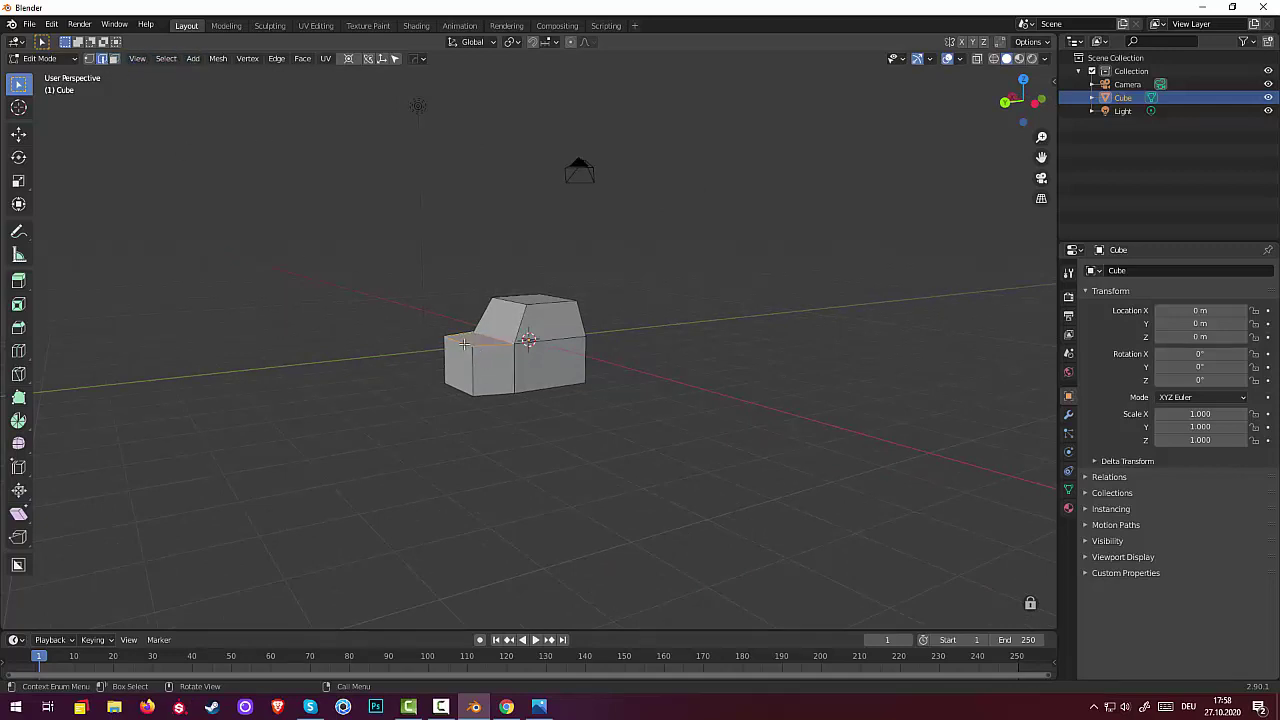
key(alt+a)
key(g)
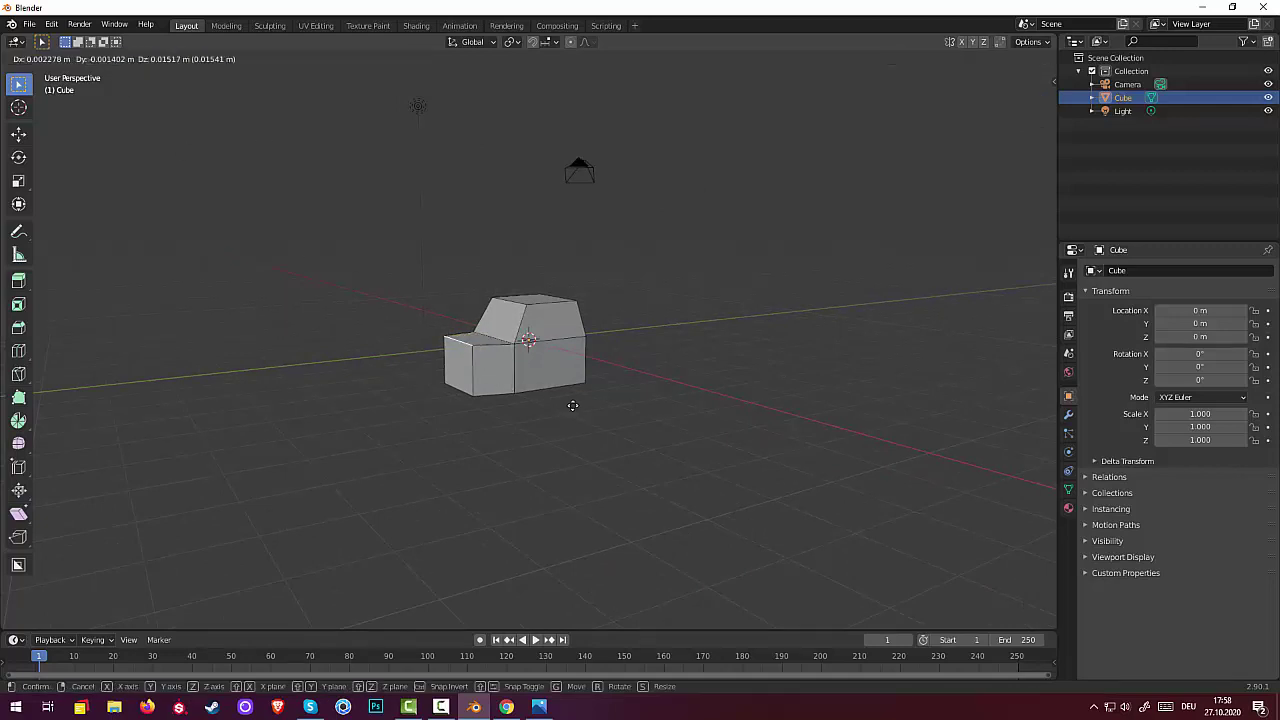
key(z)
click(569, 409)
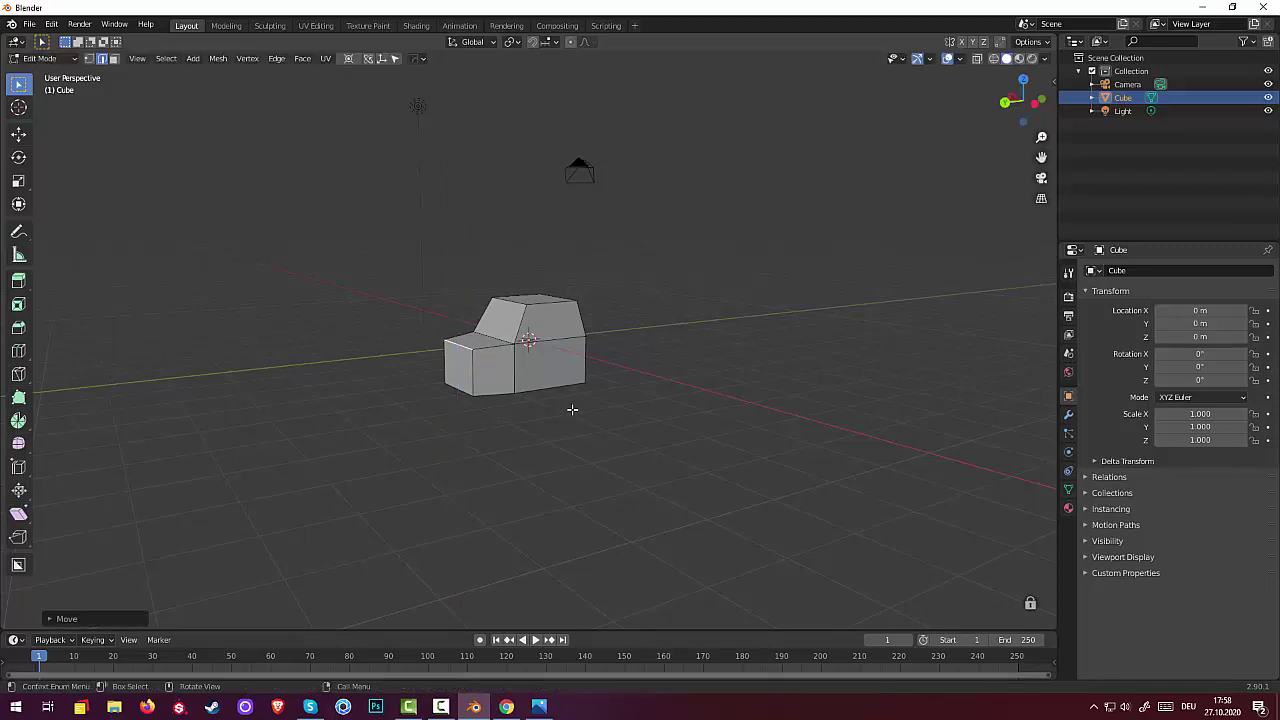
Extrude the car's front face a short distance forward and scale the new face uniformly to about 0.9
middle_drag(596, 404, 451, 383)
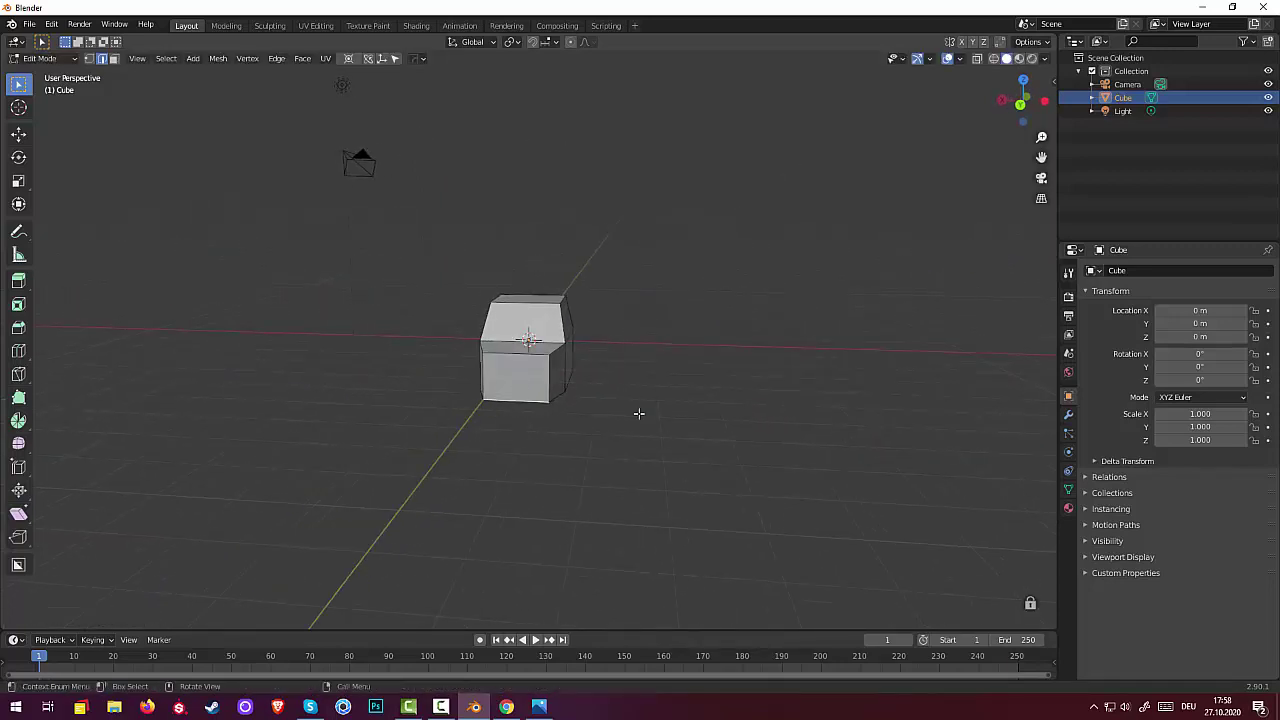
middle_drag(639, 413, 610, 405)
click(114, 58)
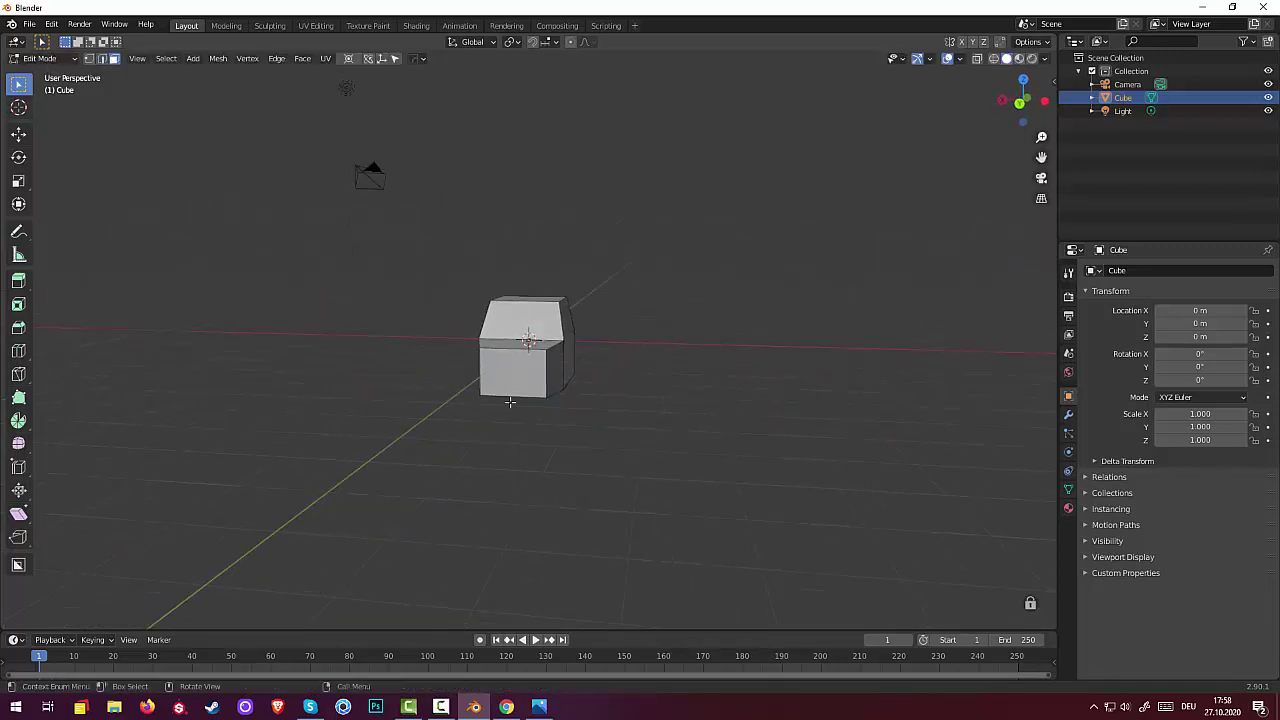
click(517, 371)
middle_drag(631, 408, 583, 429)
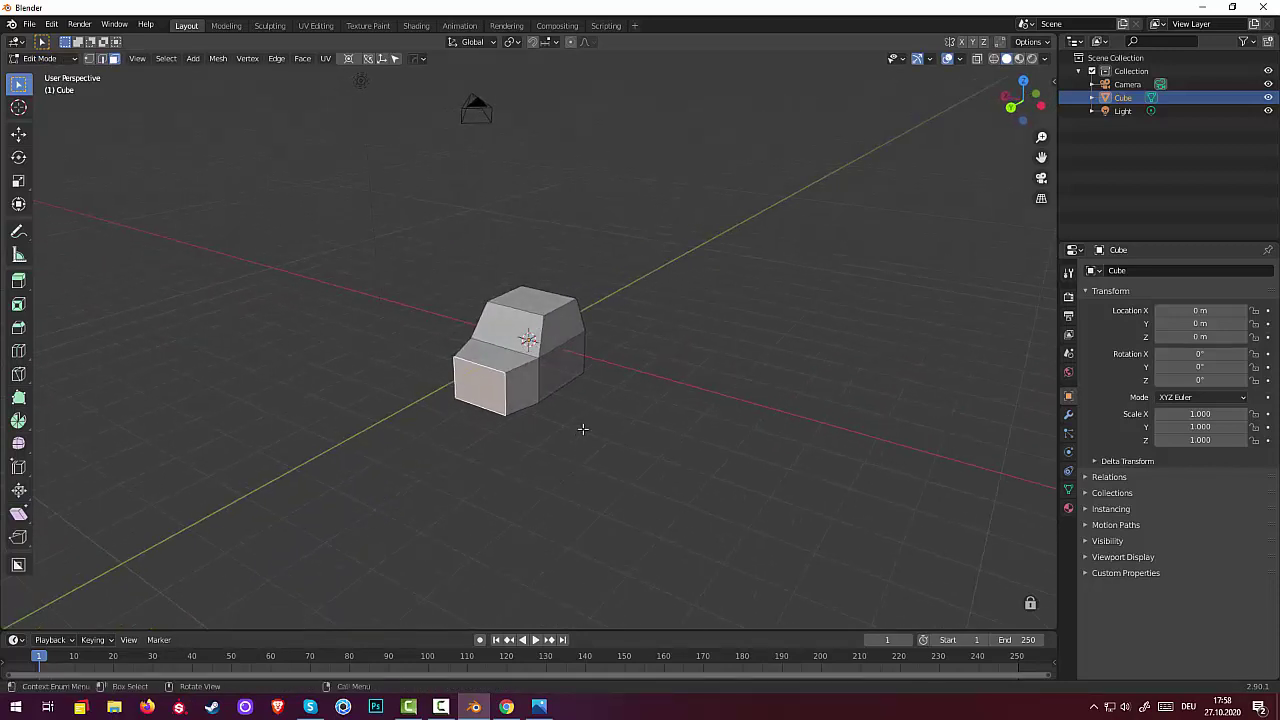
key(e)
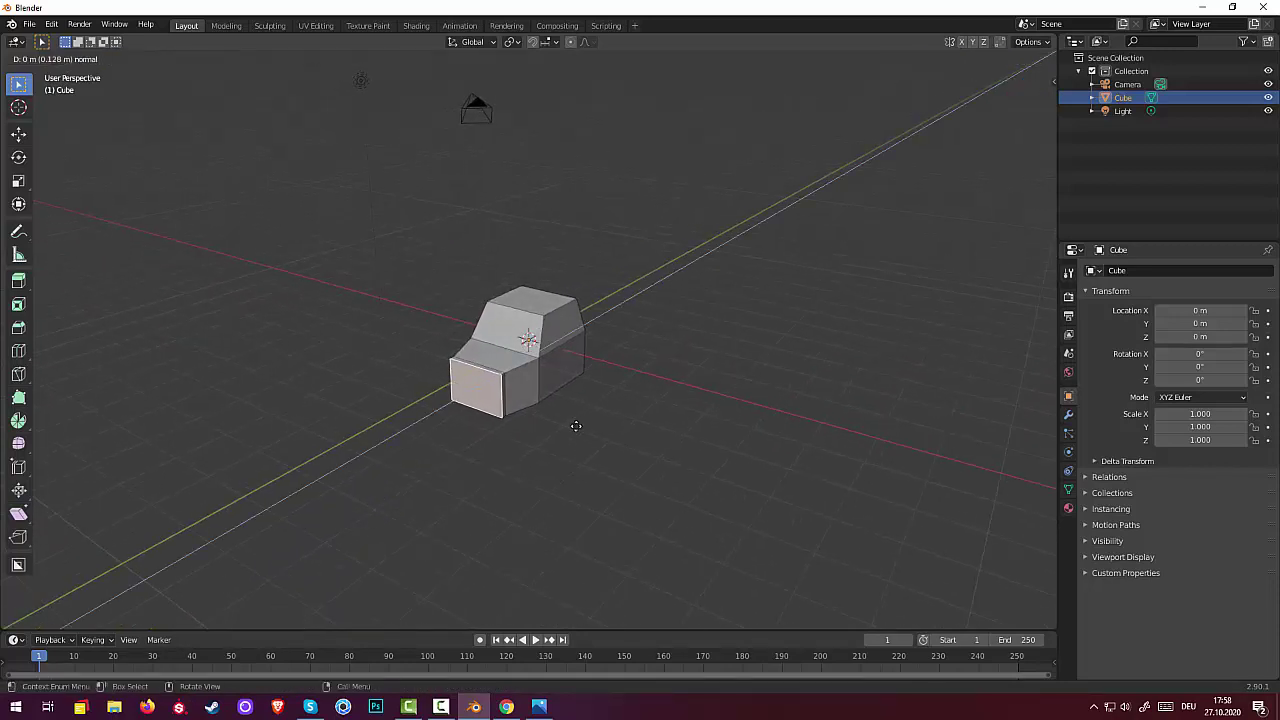
click(570, 430)
middle_drag(570, 430, 731, 399)
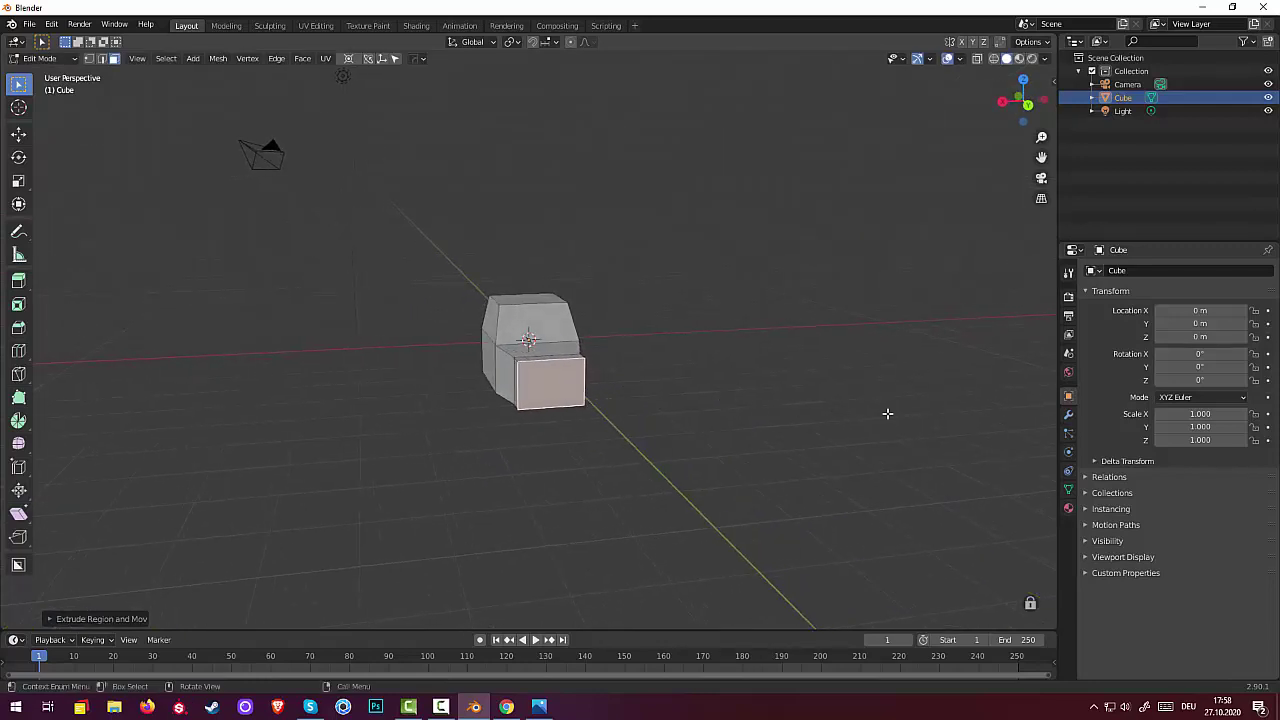
key(s)
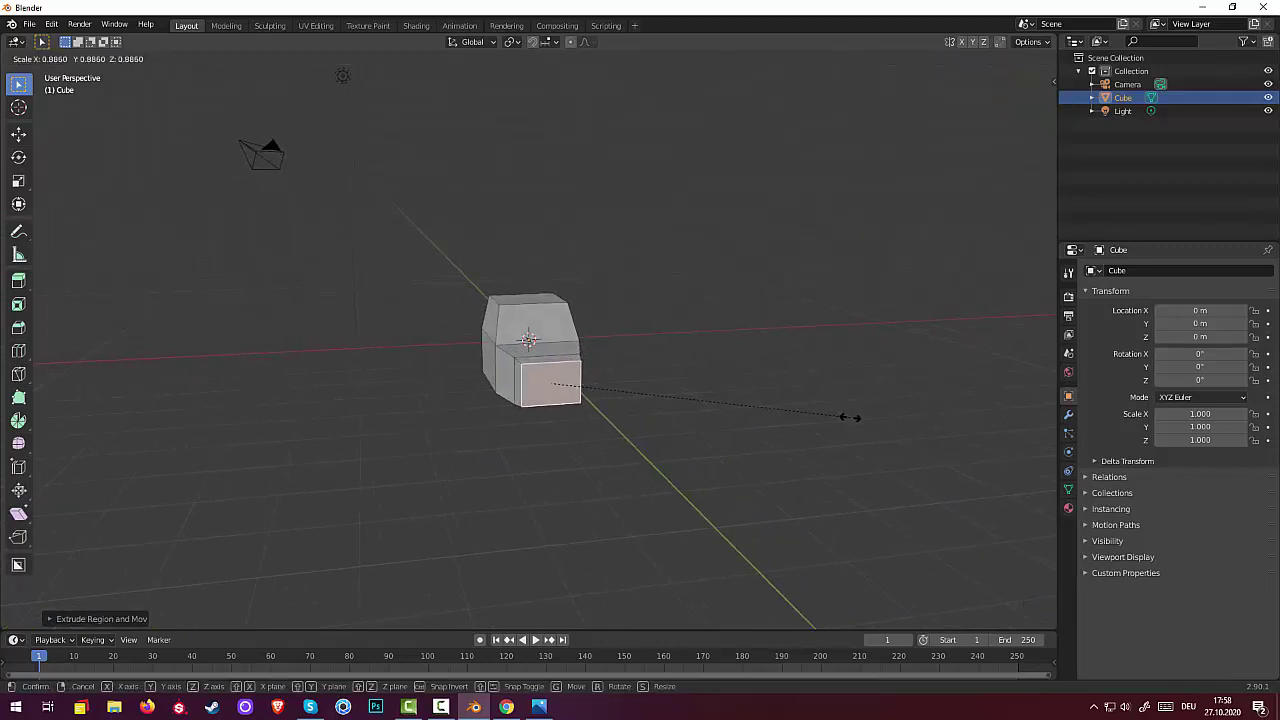
click(855, 414)
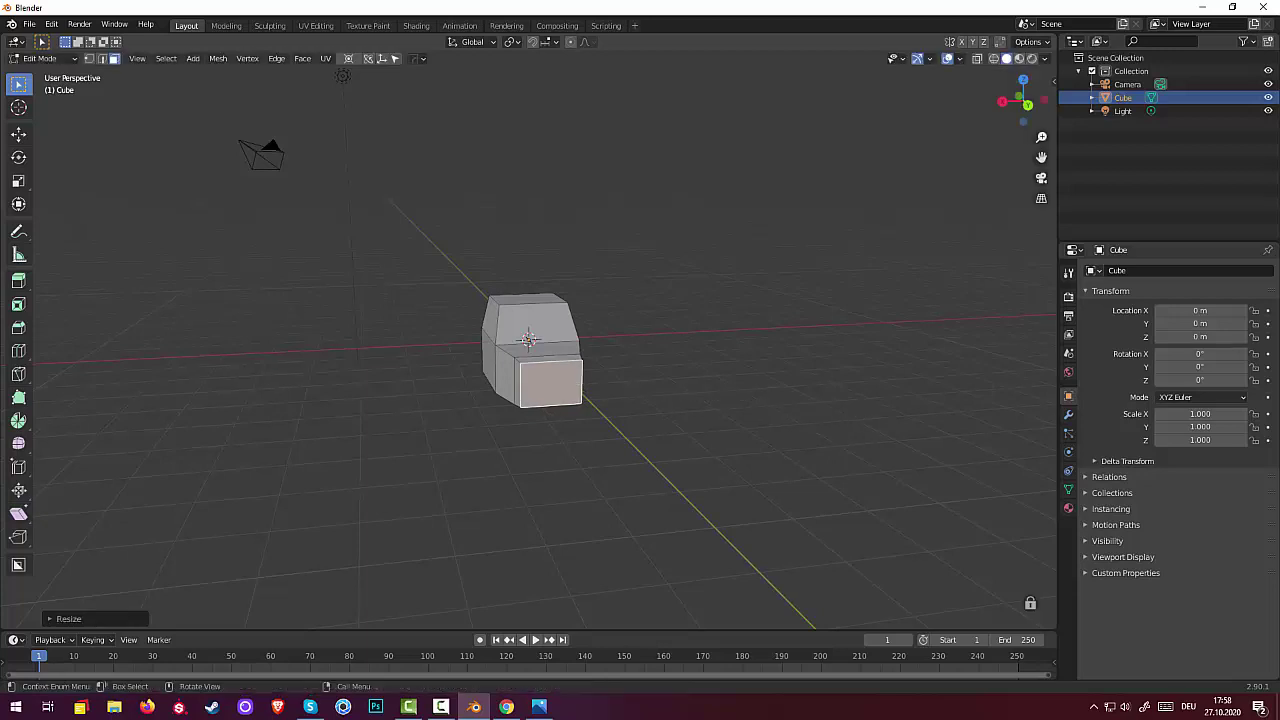
Move the scaled front face back toward the cabin by about 0.15 m along Y in the right side view
middle_drag(842, 422, 684, 403)
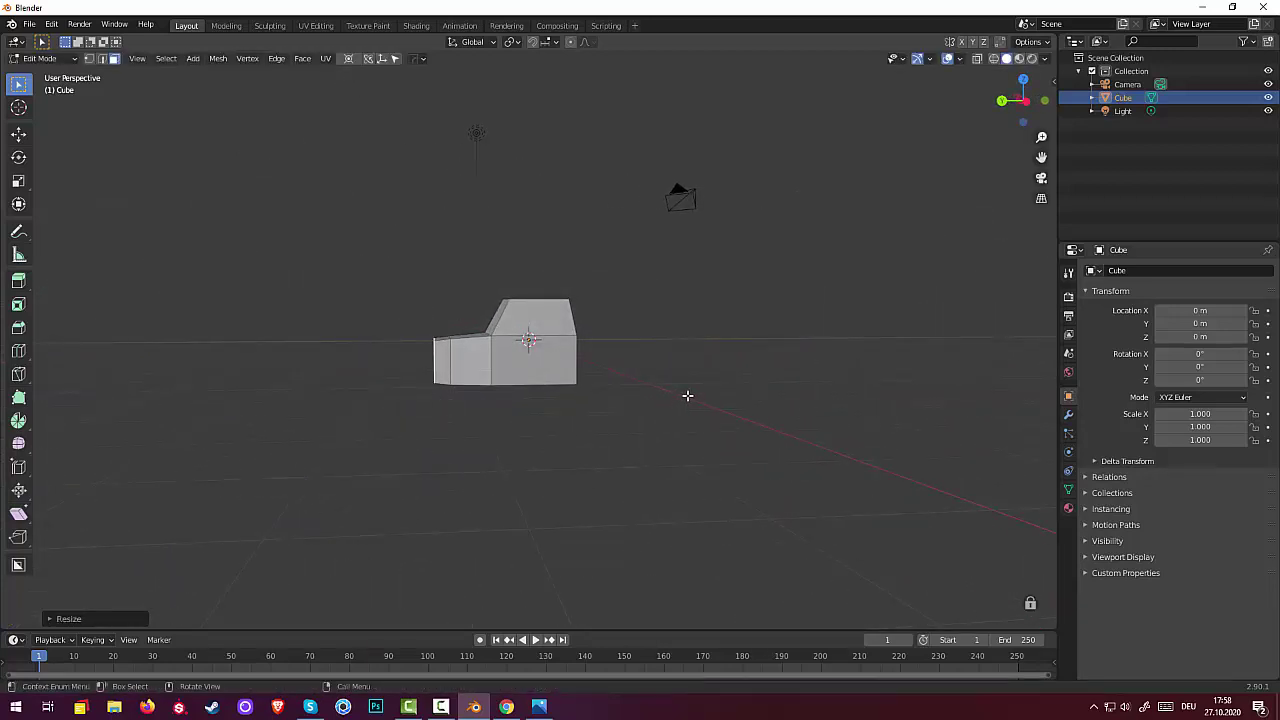
key(KP_3)
scroll(686, 382, up, 4)
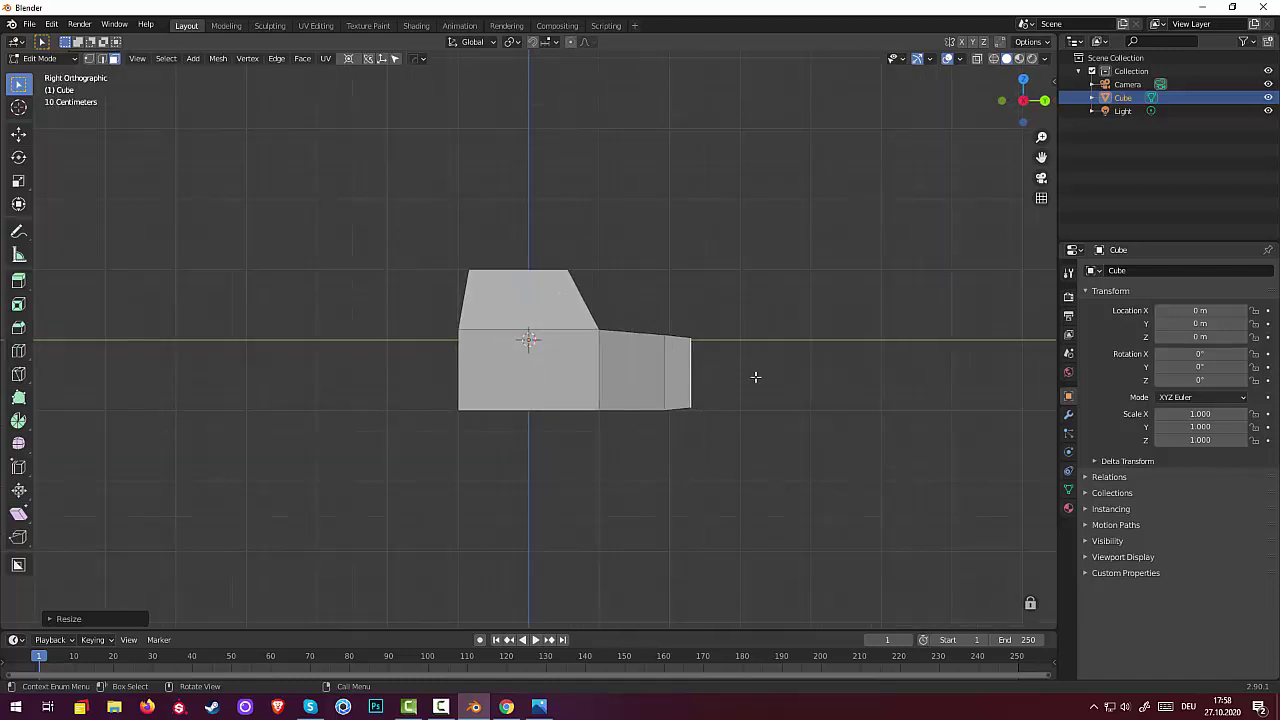
key(g)
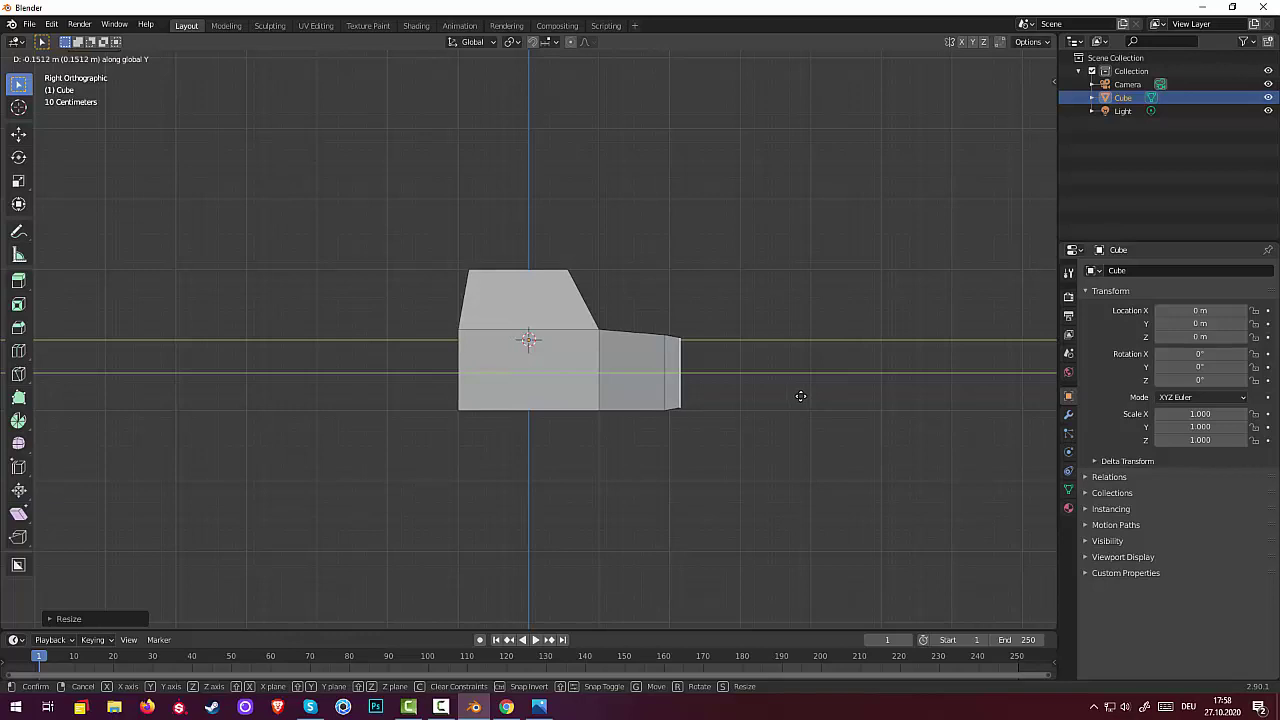
click(799, 398)
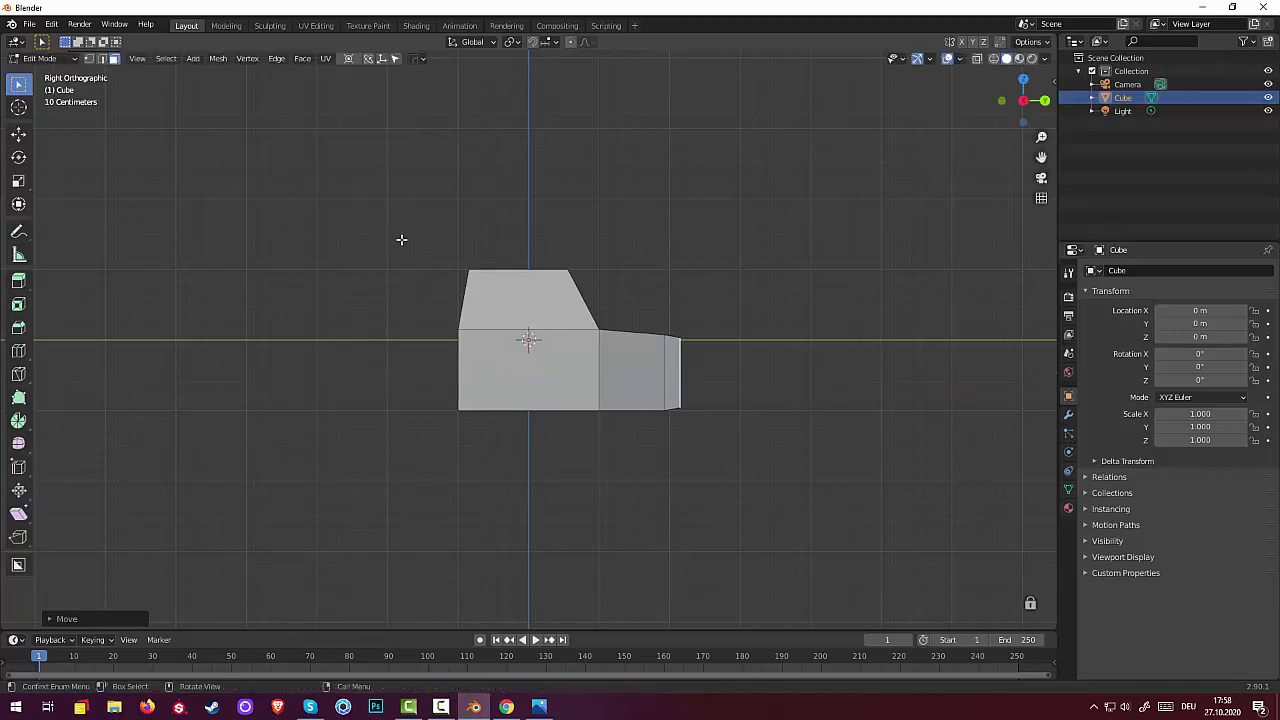
Lower the bottom edge of the front face about 0.05 m along Z to level it with the underside
middle_drag(766, 412, 662, 412)
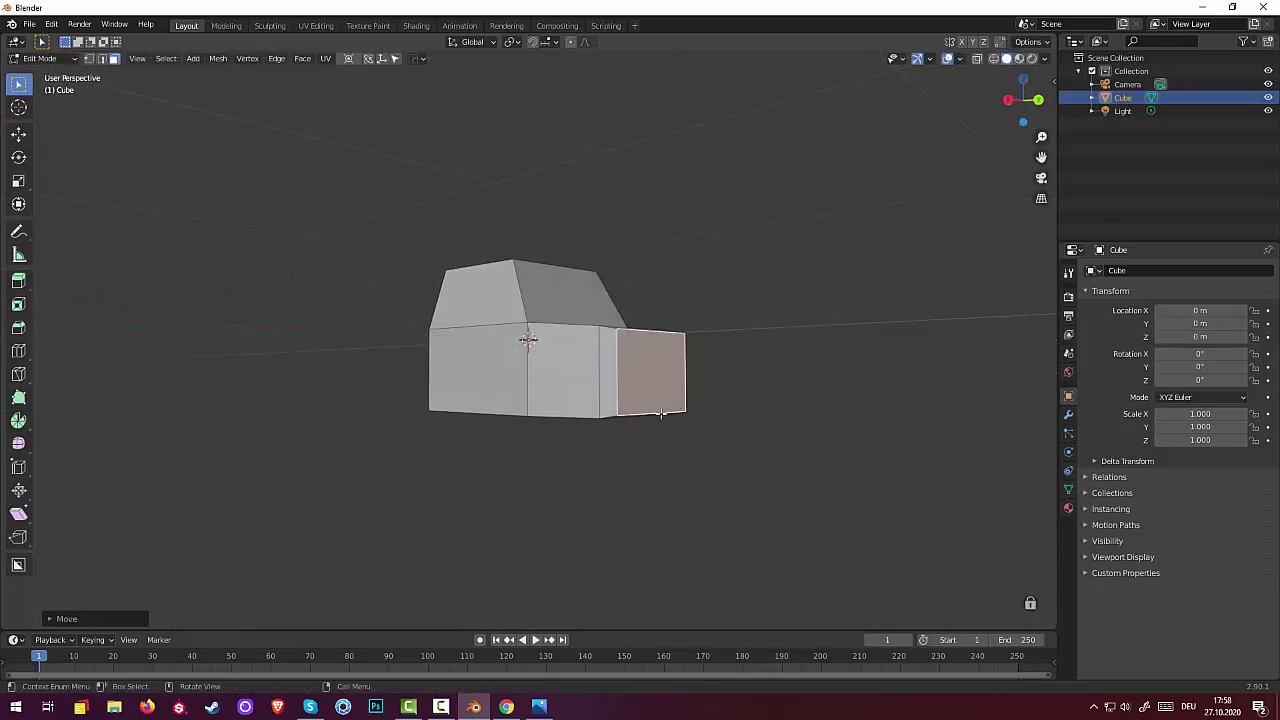
click(102, 58)
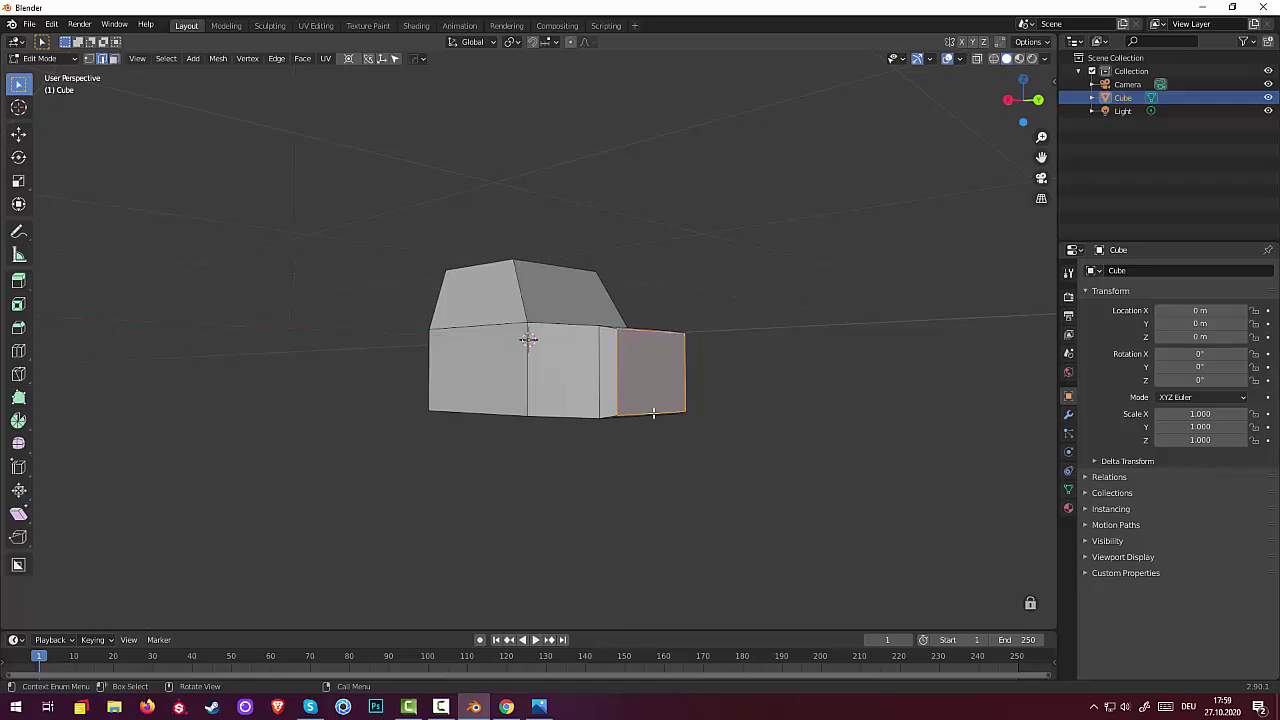
click(708, 426)
key(KP_3)
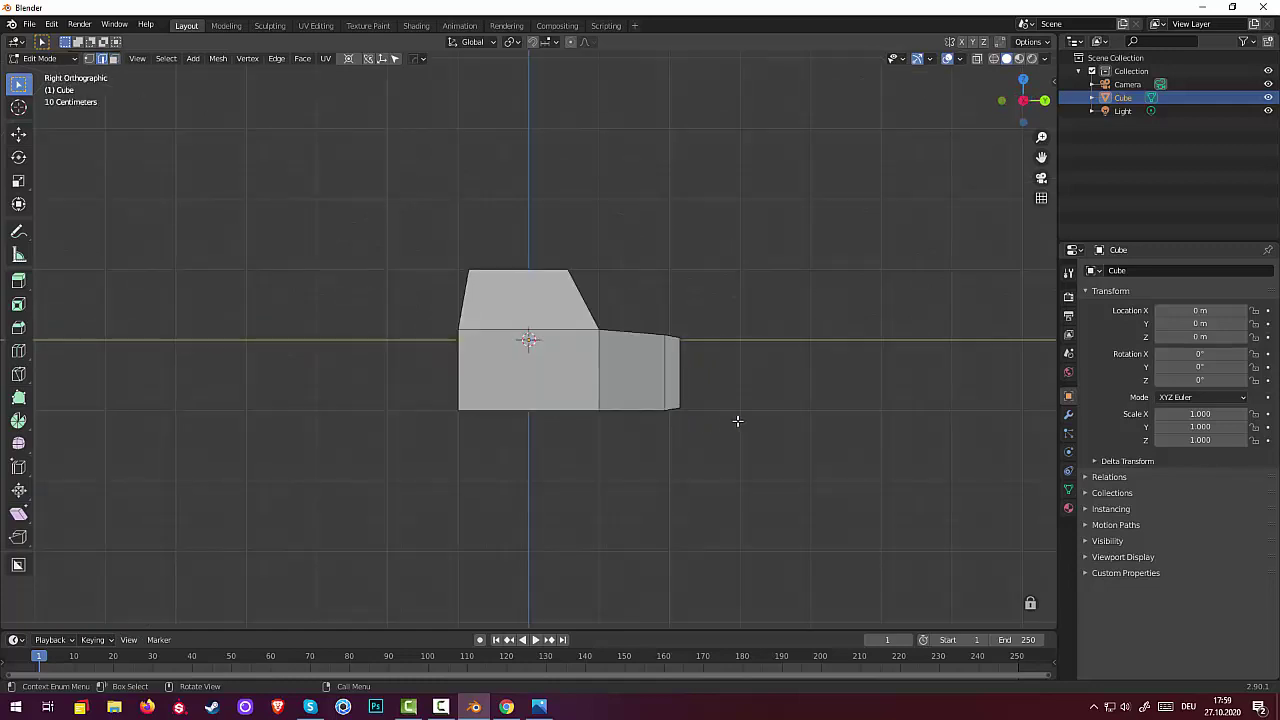
key(g)
key(z)
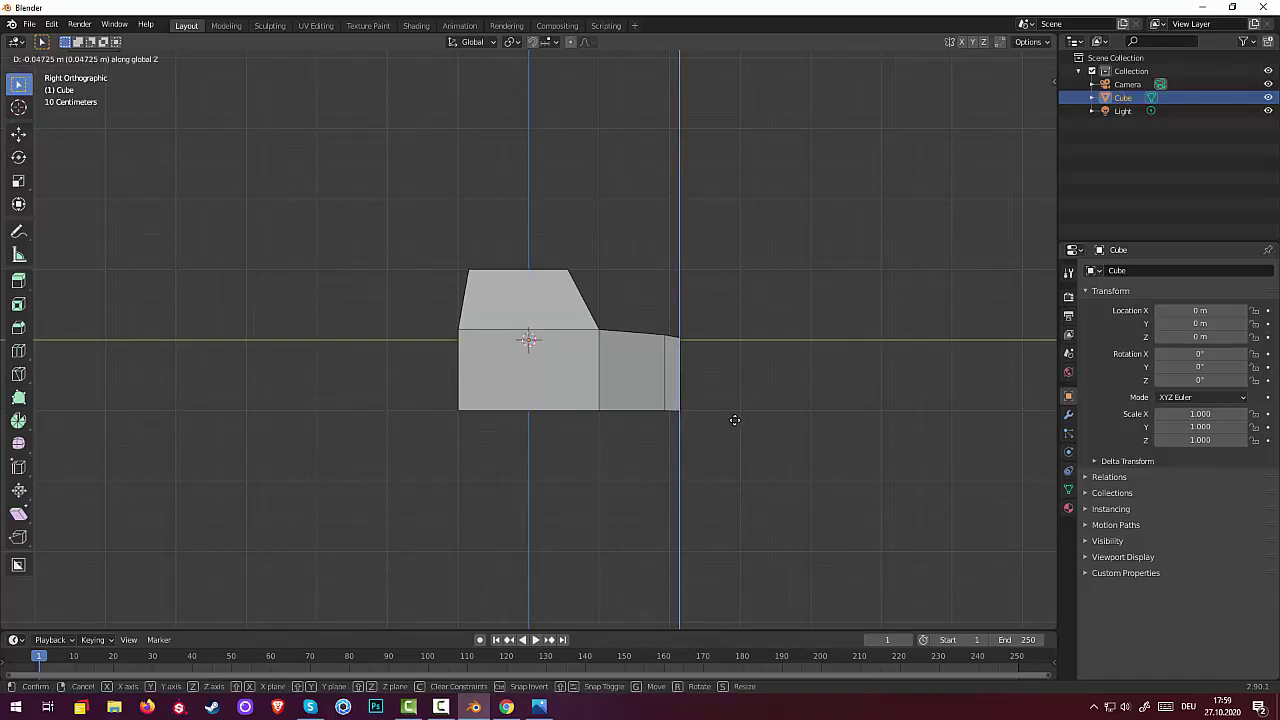
click(734, 420)
Add a horizontal loop cut around the lower body, slid slightly above the middle of its sides
middle_drag(745, 442, 473, 451)
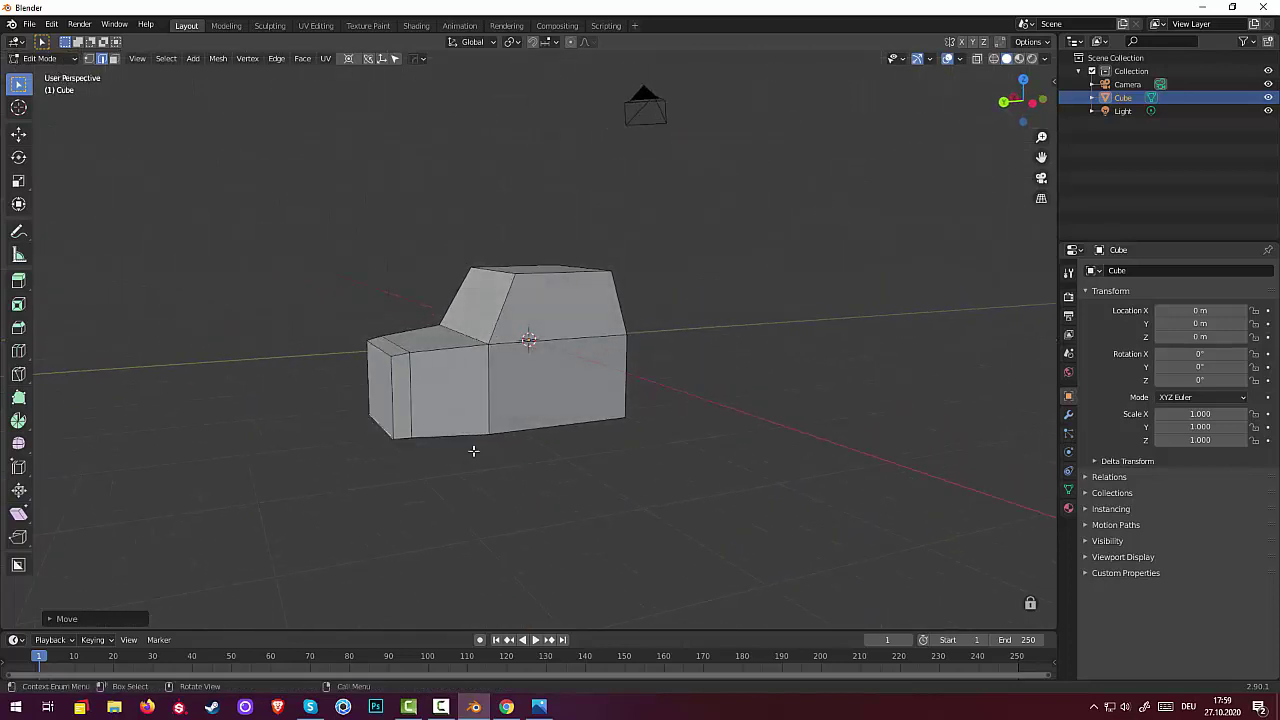
click(411, 400)
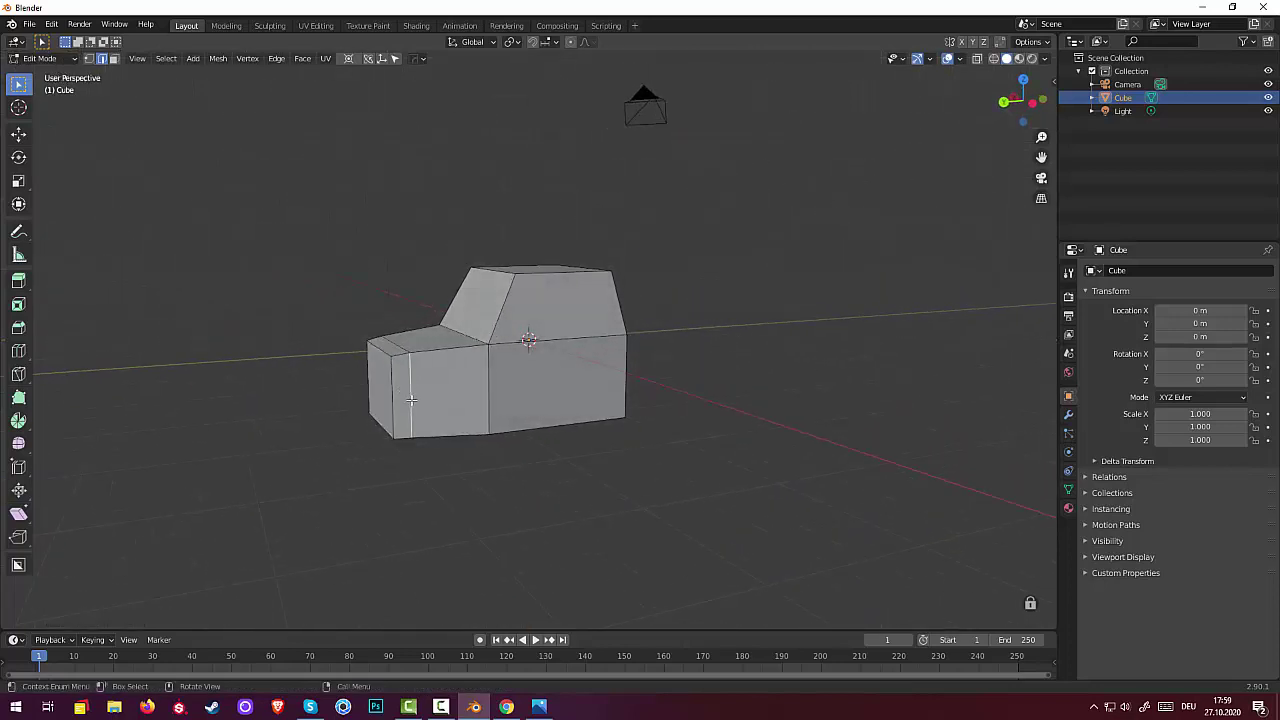
key(ctrl+r)
click(470, 411)
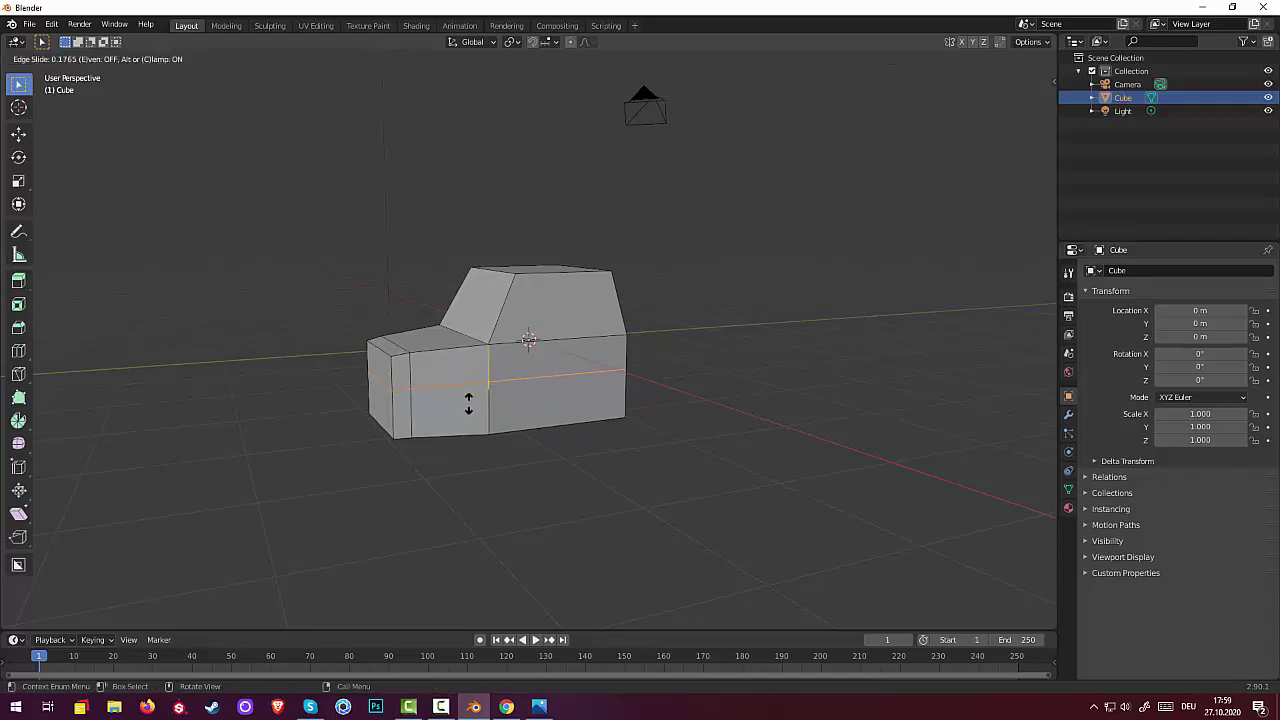
click(468, 406)
middle_drag(536, 444, 573, 449)
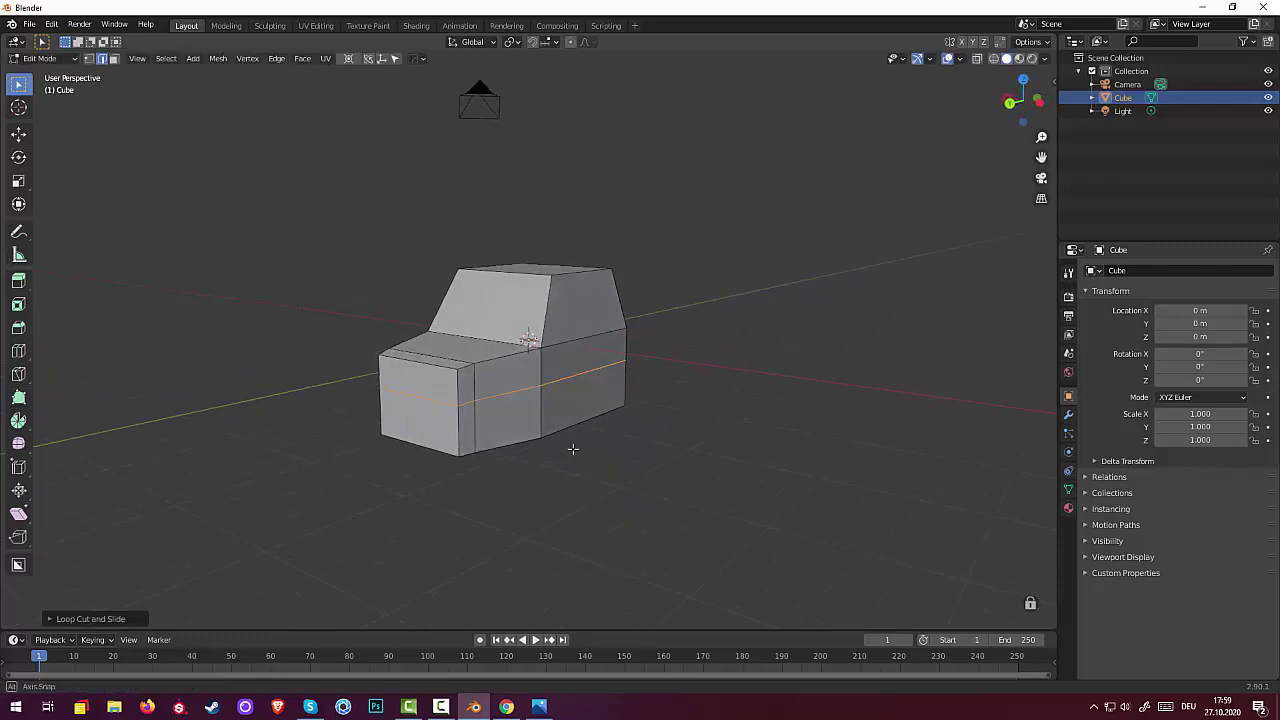
click(513, 431)
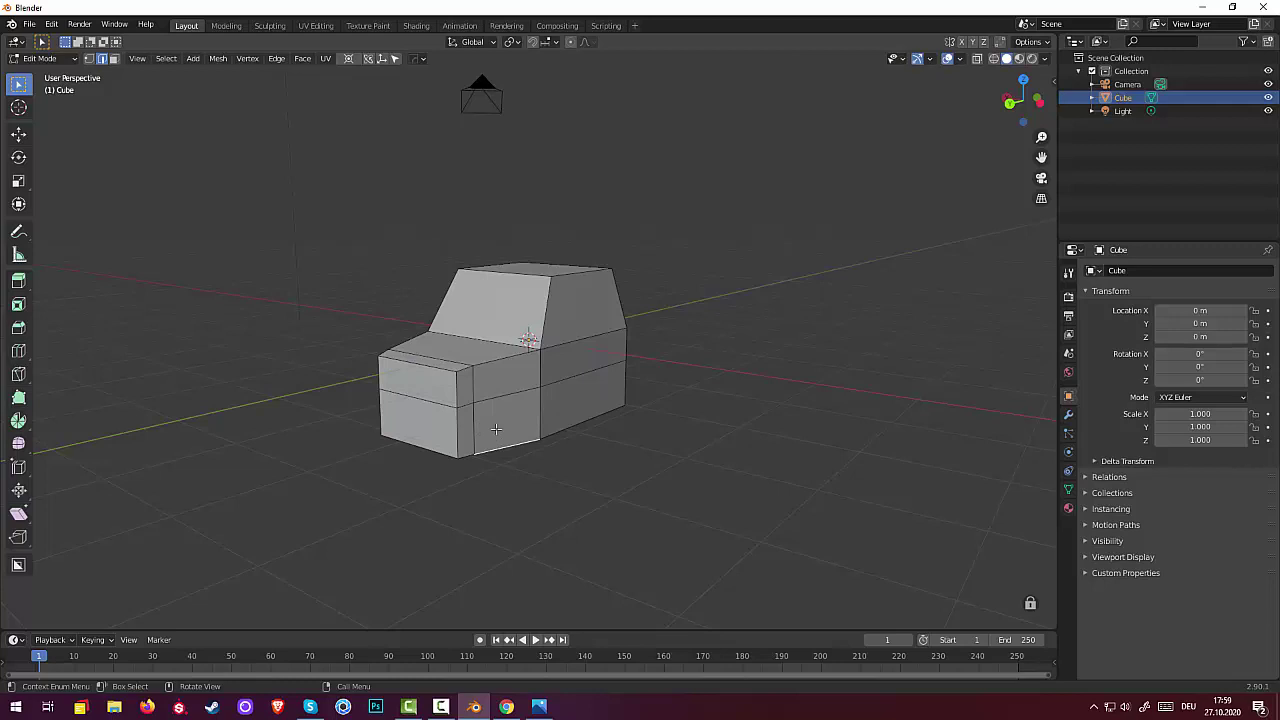
middle_drag(496, 429, 214, 220)
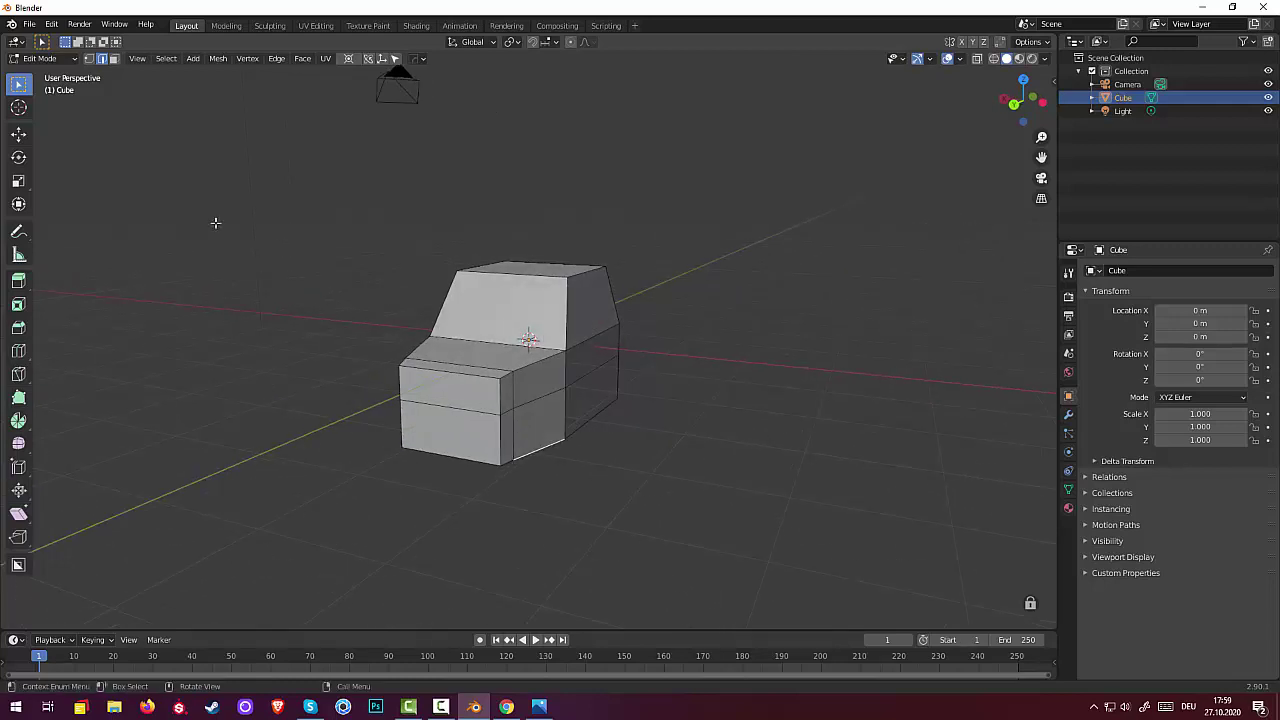
click(115, 60)
click(538, 417)
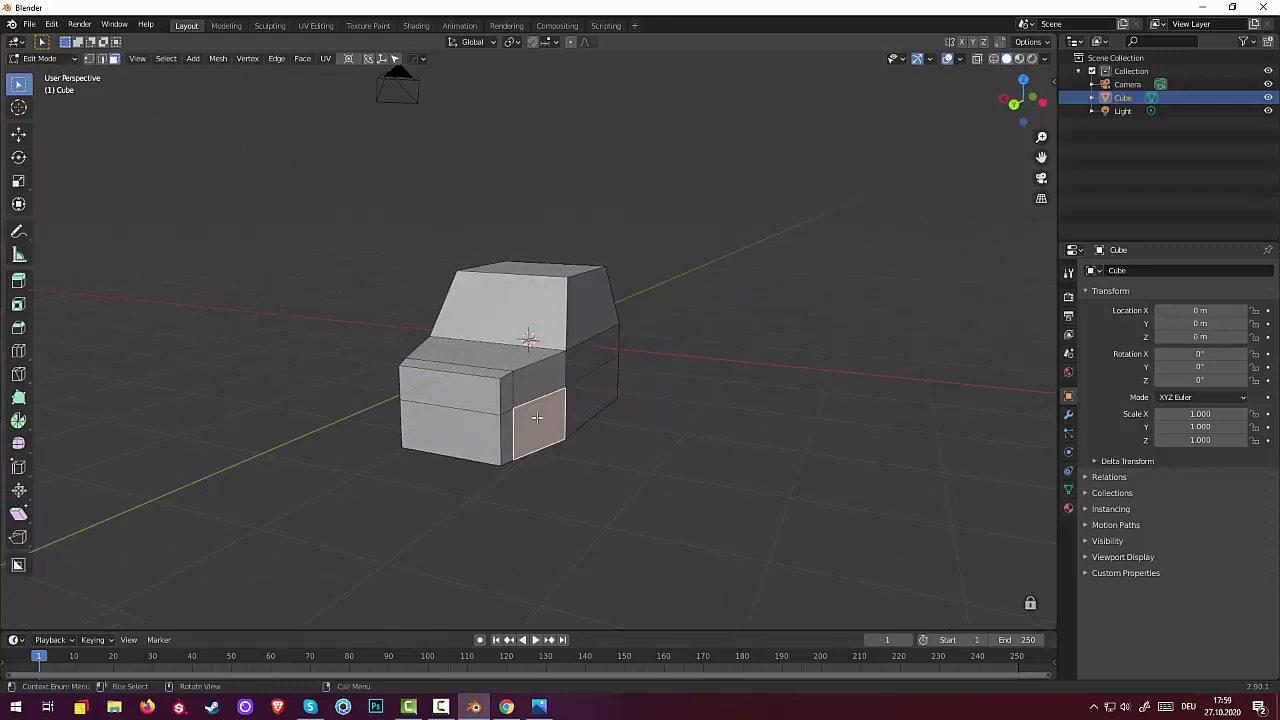
Add a lengthwise vertical loop cut through the exact centre of the car body, without sliding it
middle_drag(538, 417, 578, 417)
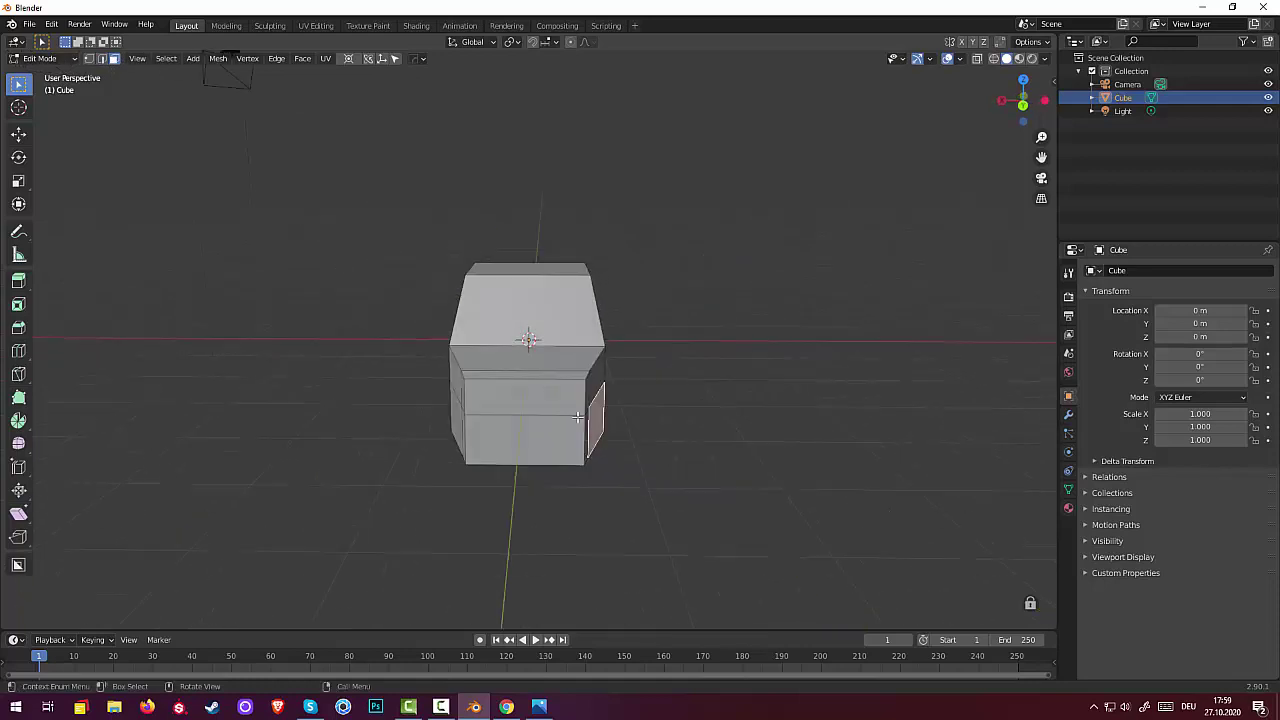
click(517, 432)
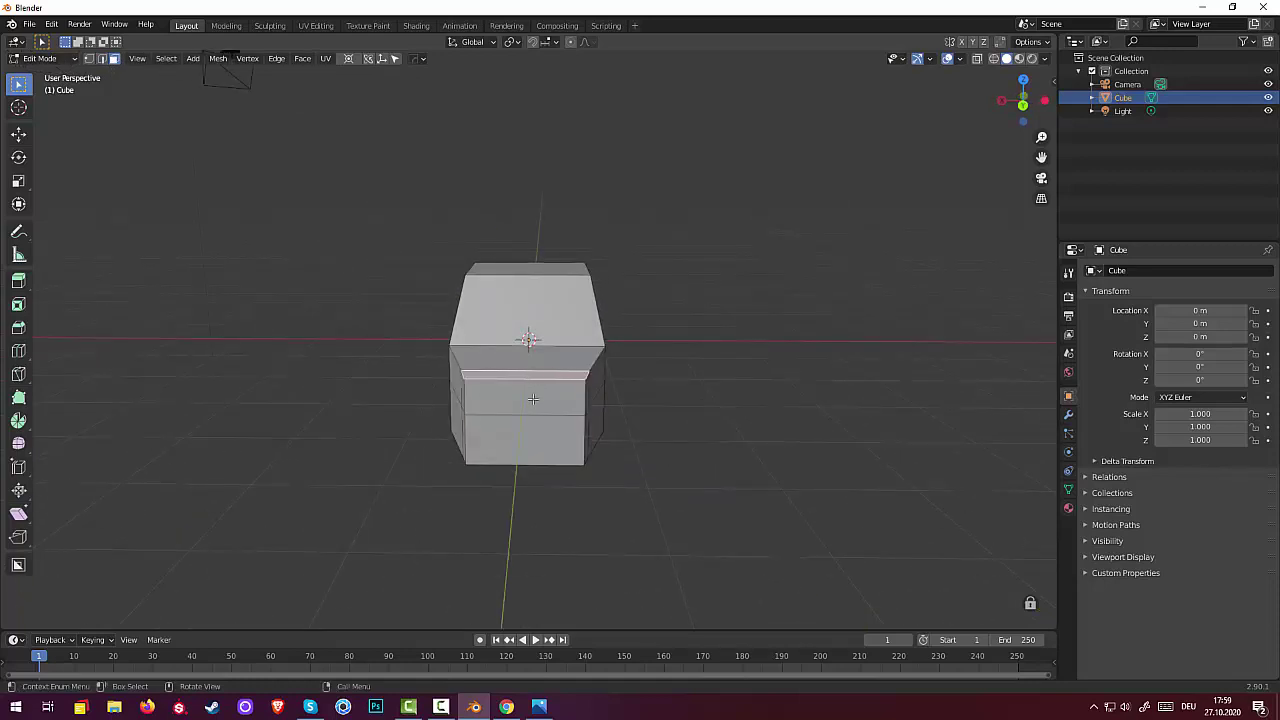
key(ctrl+r)
click(533, 398)
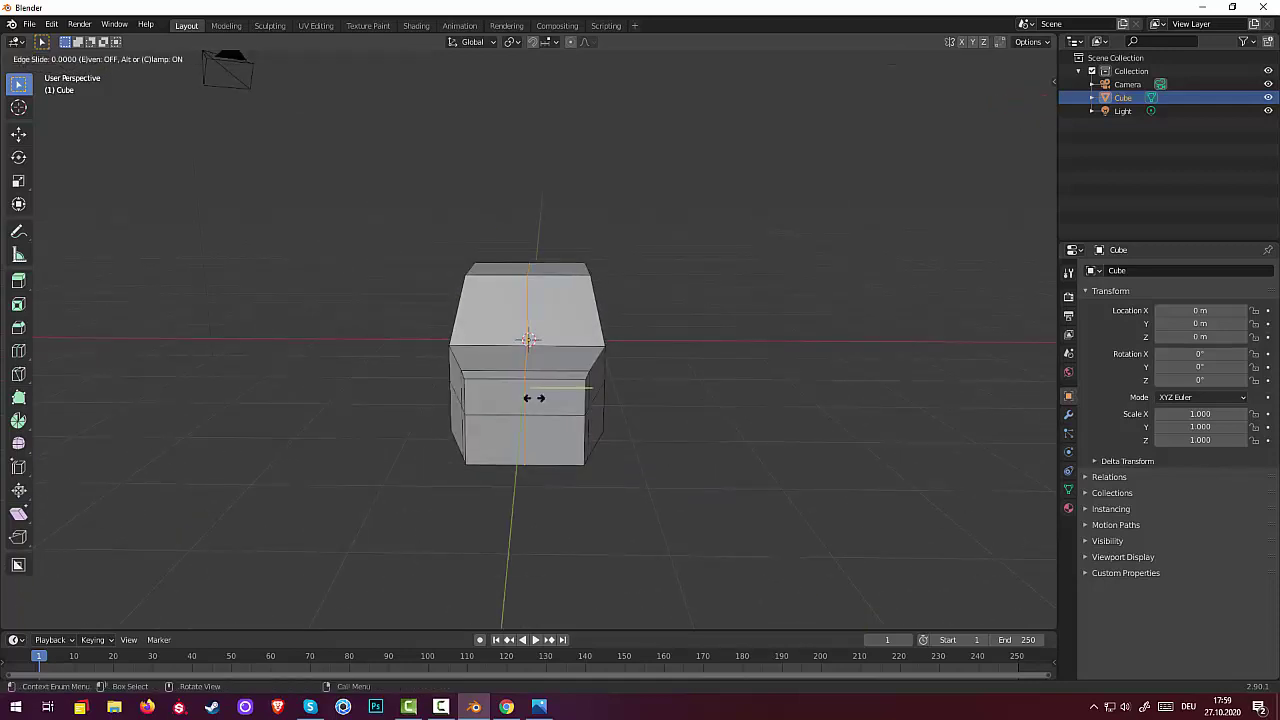
right_click(533, 398)
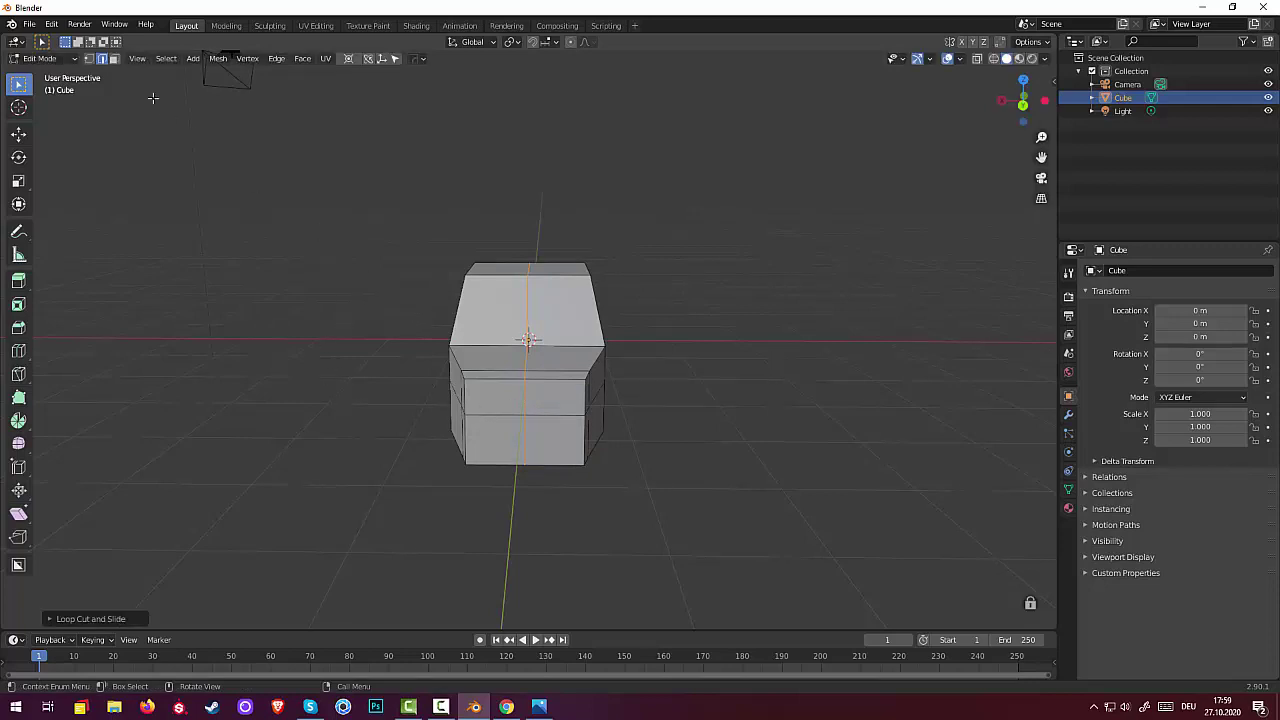
Enable X-ray and delete all outer vertices on the car's +X side, keeping the centre loop and the other half
click(89, 58)
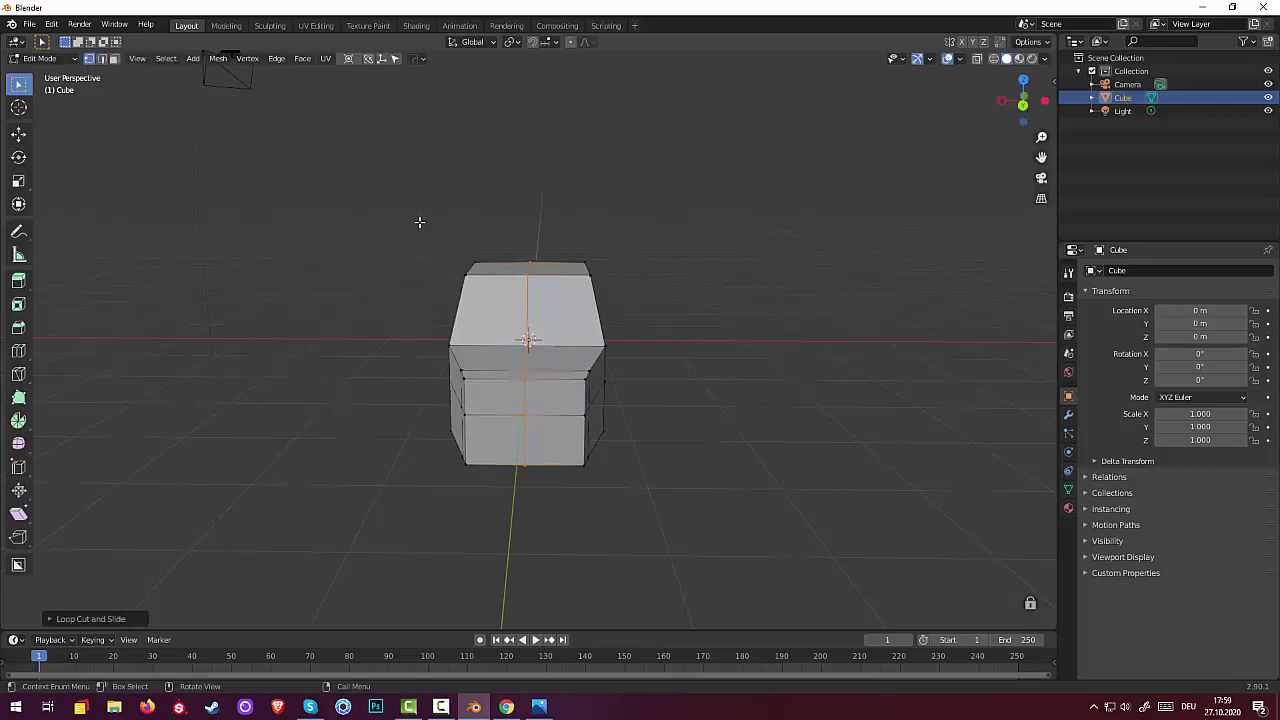
click(979, 60)
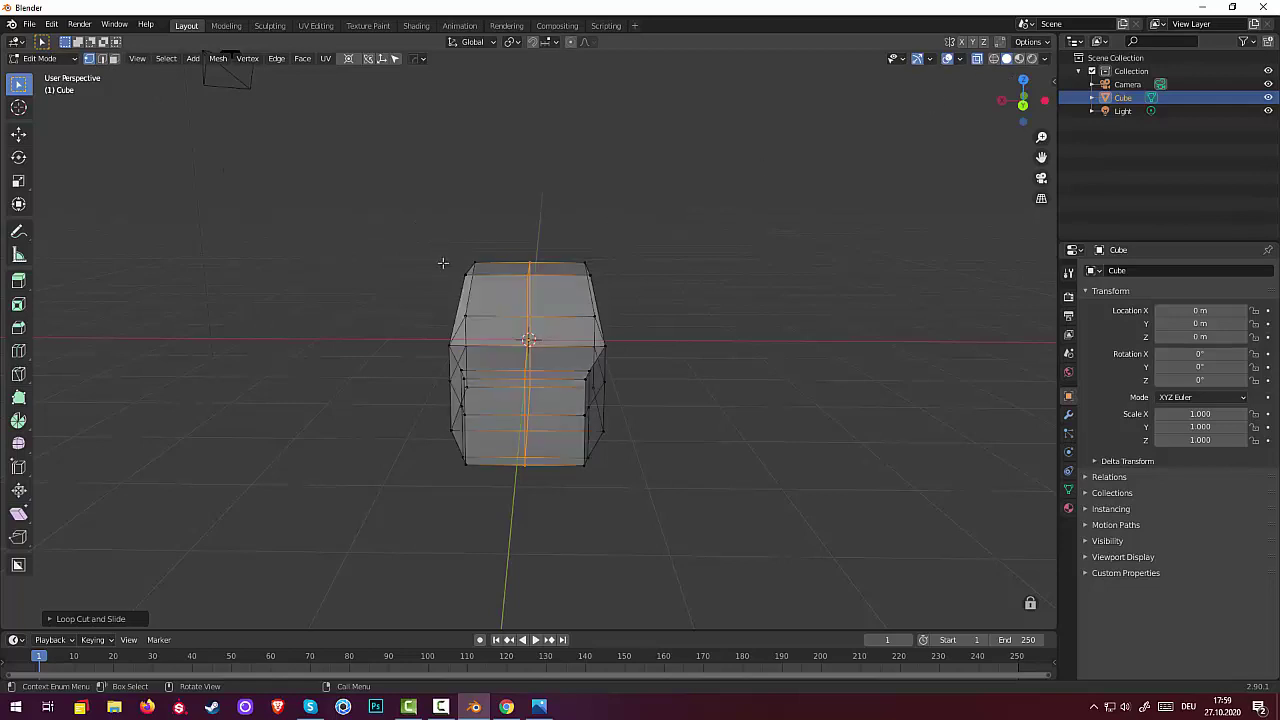
drag(435, 236, 493, 528)
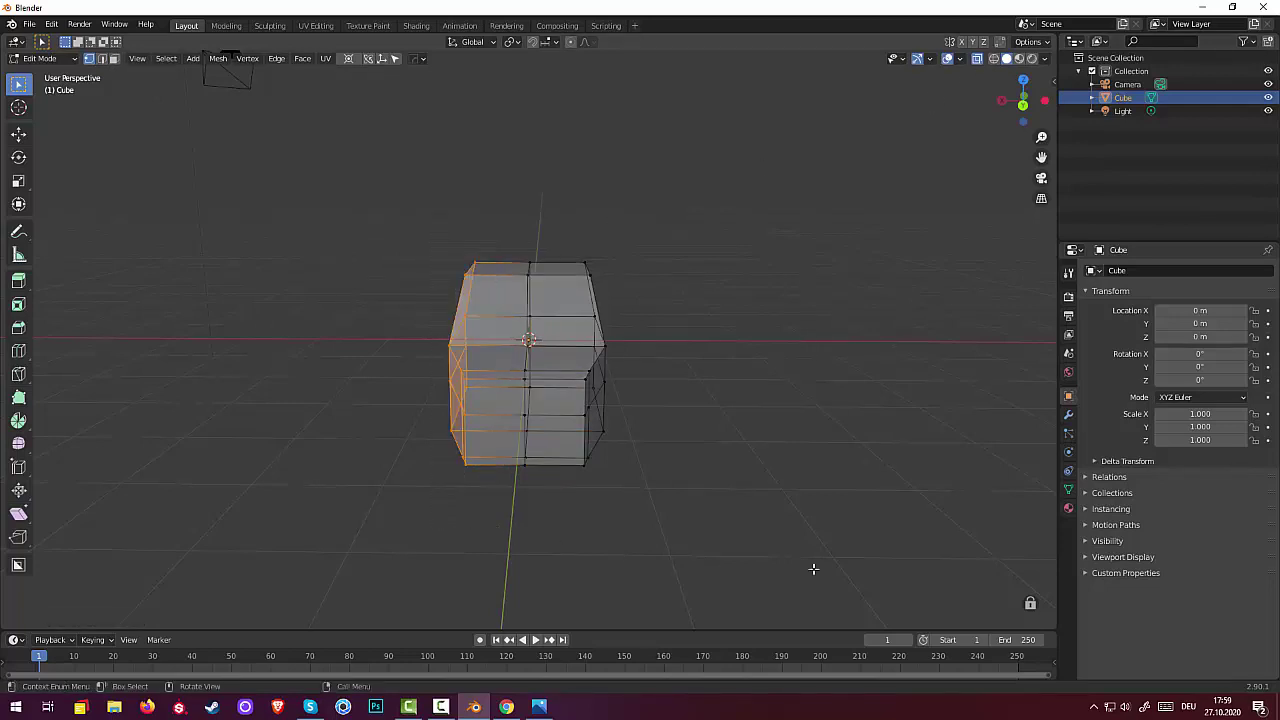
key(x)
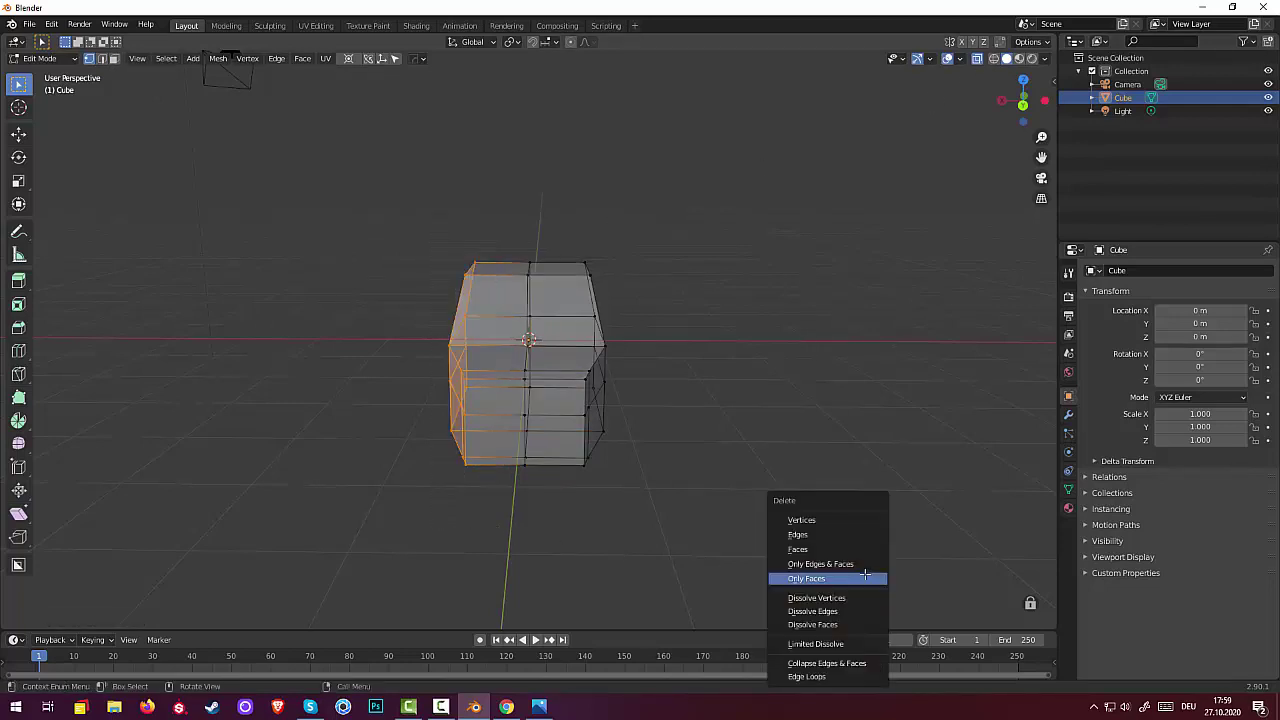
click(812, 518)
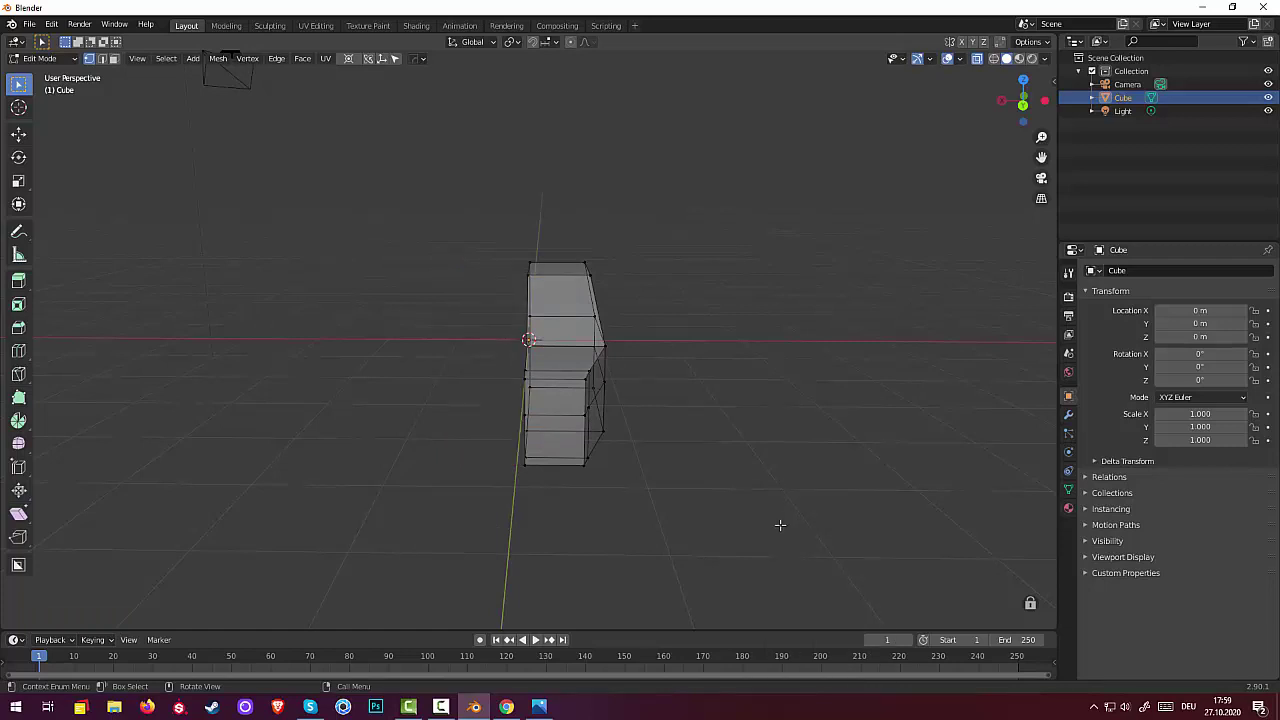
Return the half car body to Object Mode and set its origin to the 3D cursor
mouse_move(780, 525)
middle_down()
mouse_move(814, 540)
mouse_move(766, 537)
middle_up()
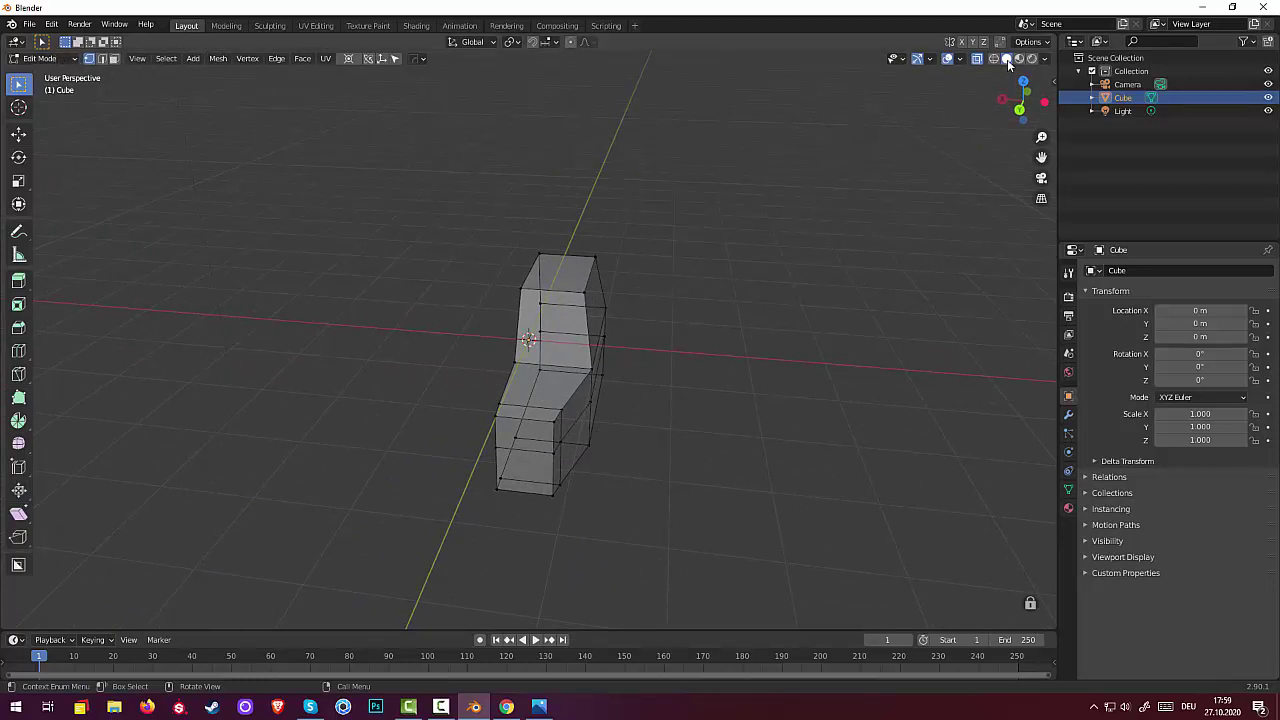
click(583, 305)
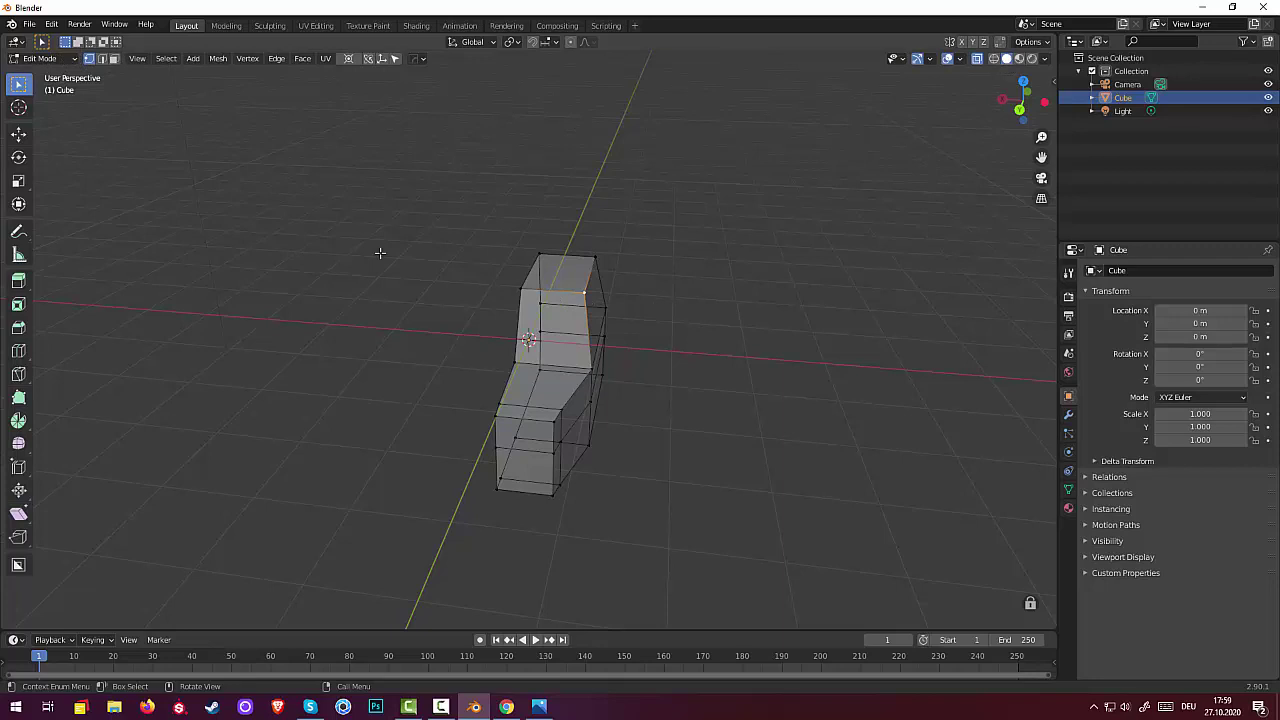
click(40, 58)
click(42, 74)
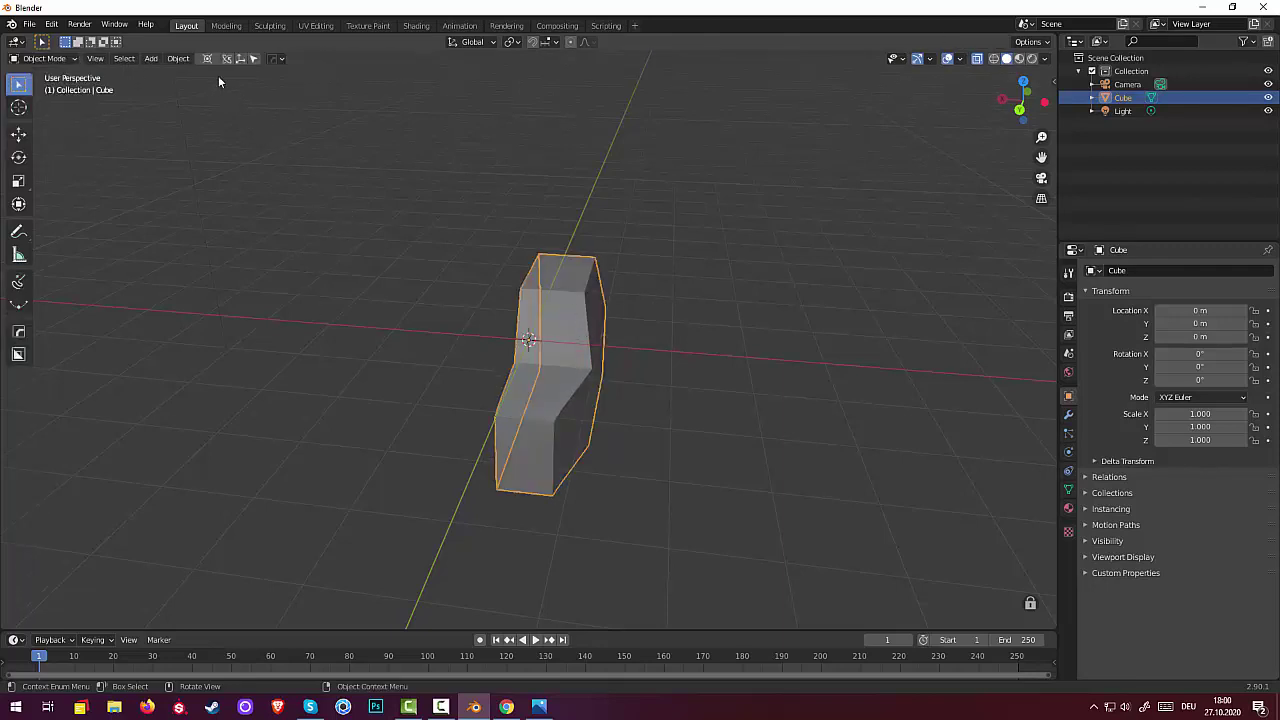
click(180, 58)
mouse_move(200, 88)
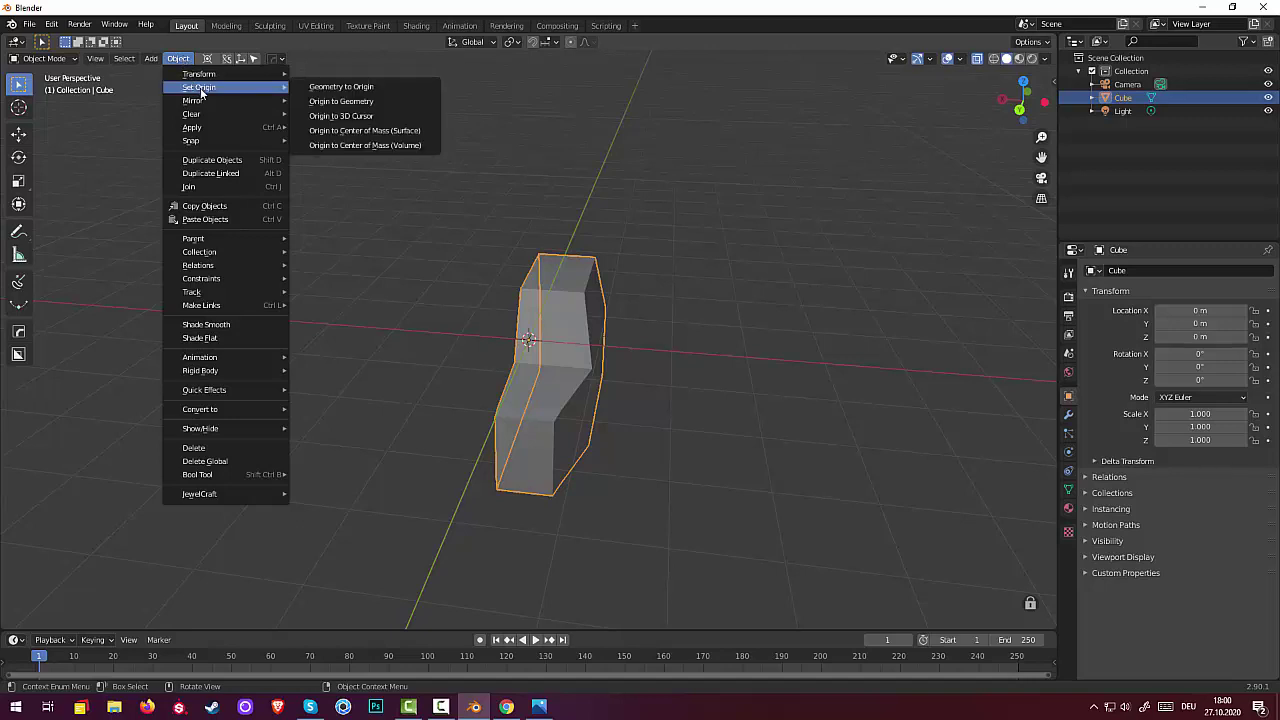
click(372, 116)
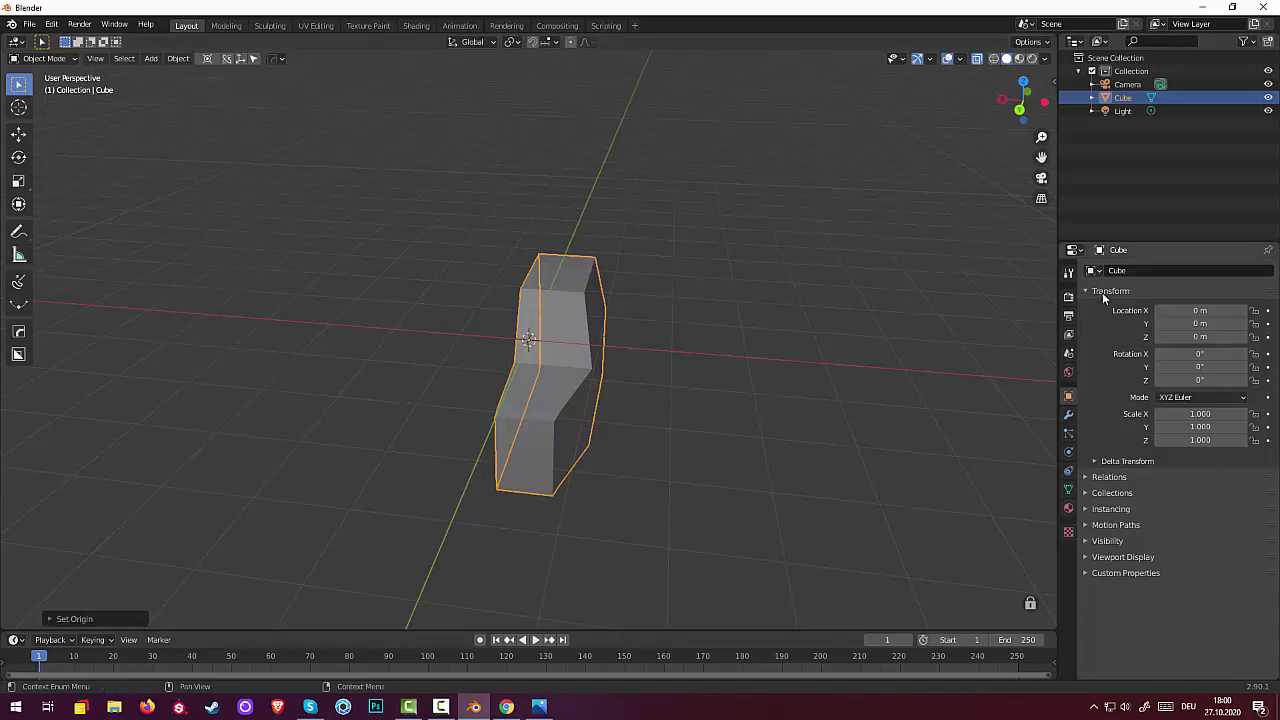
Add a Mirror modifier on the X axis with Clipping enabled to the half body, and turn off X-ray
click(1068, 414)
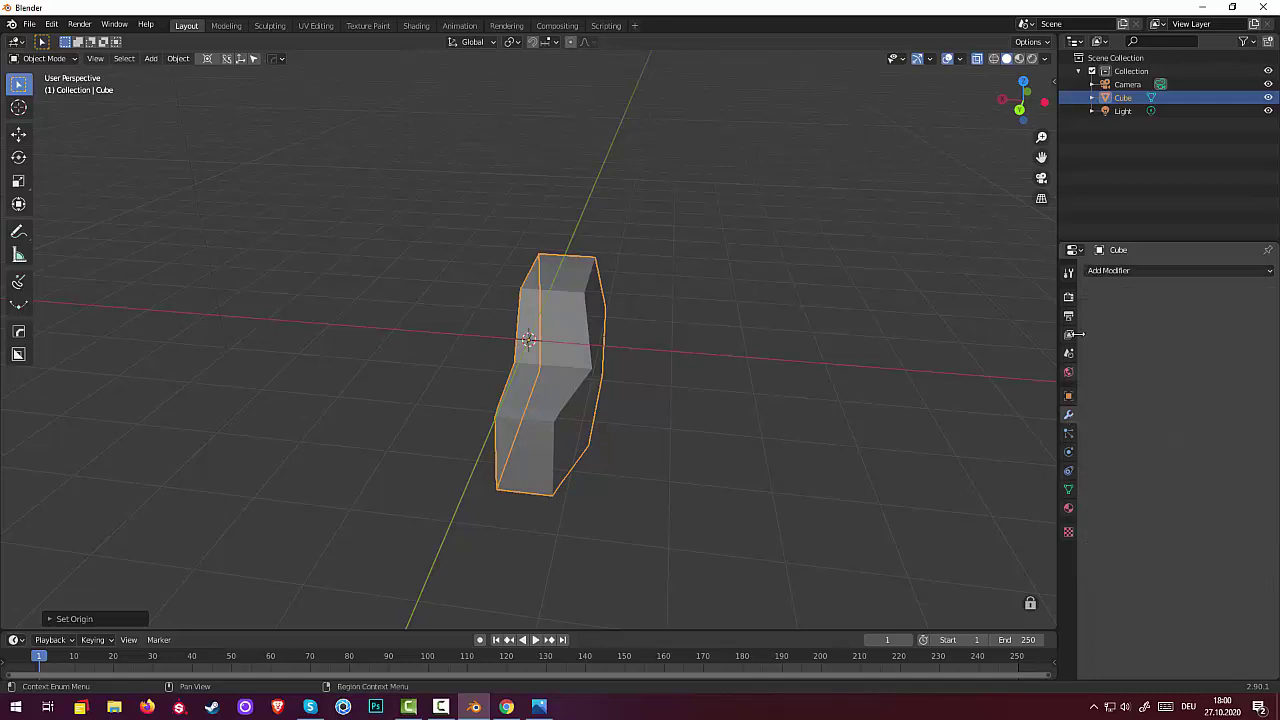
click(1103, 271)
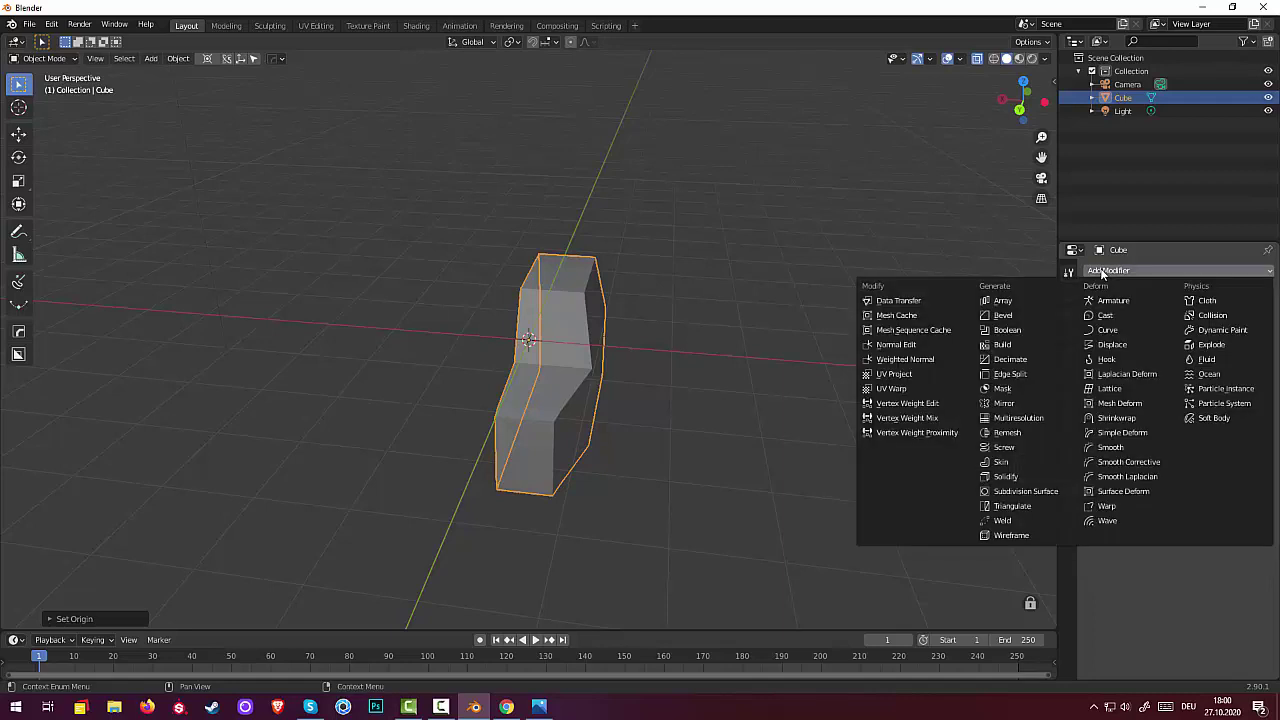
click(1004, 403)
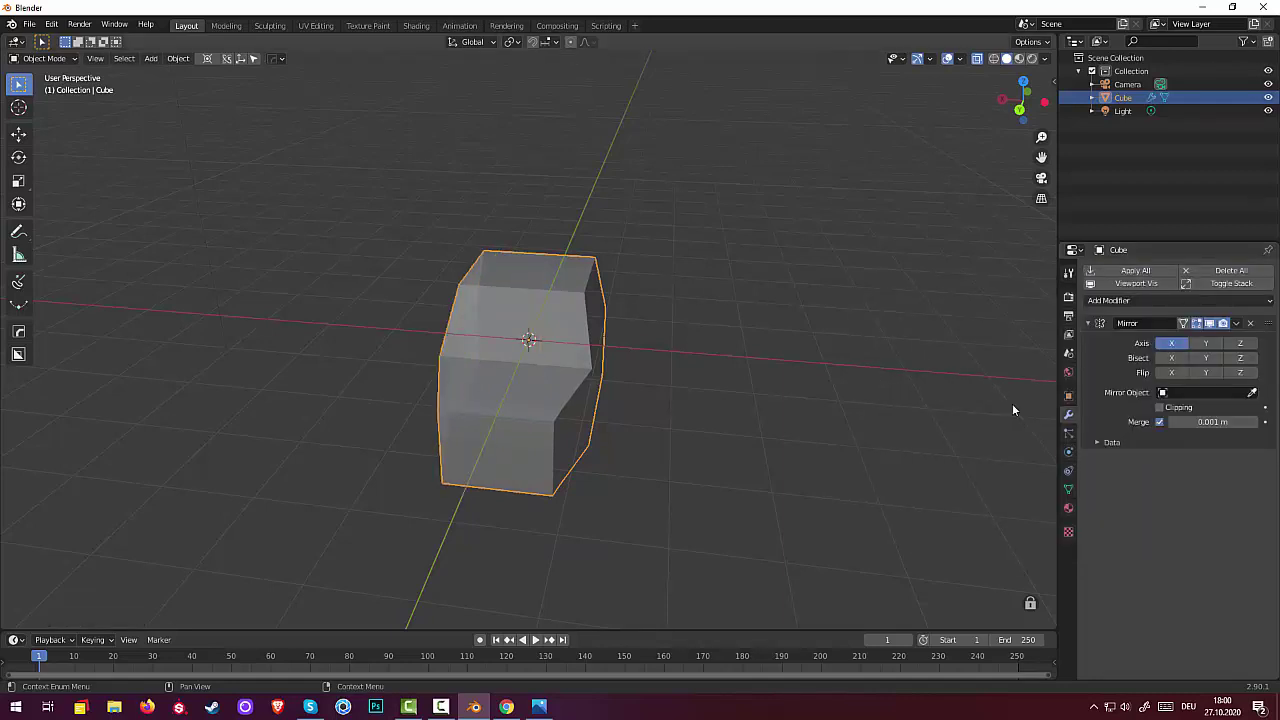
click(865, 428)
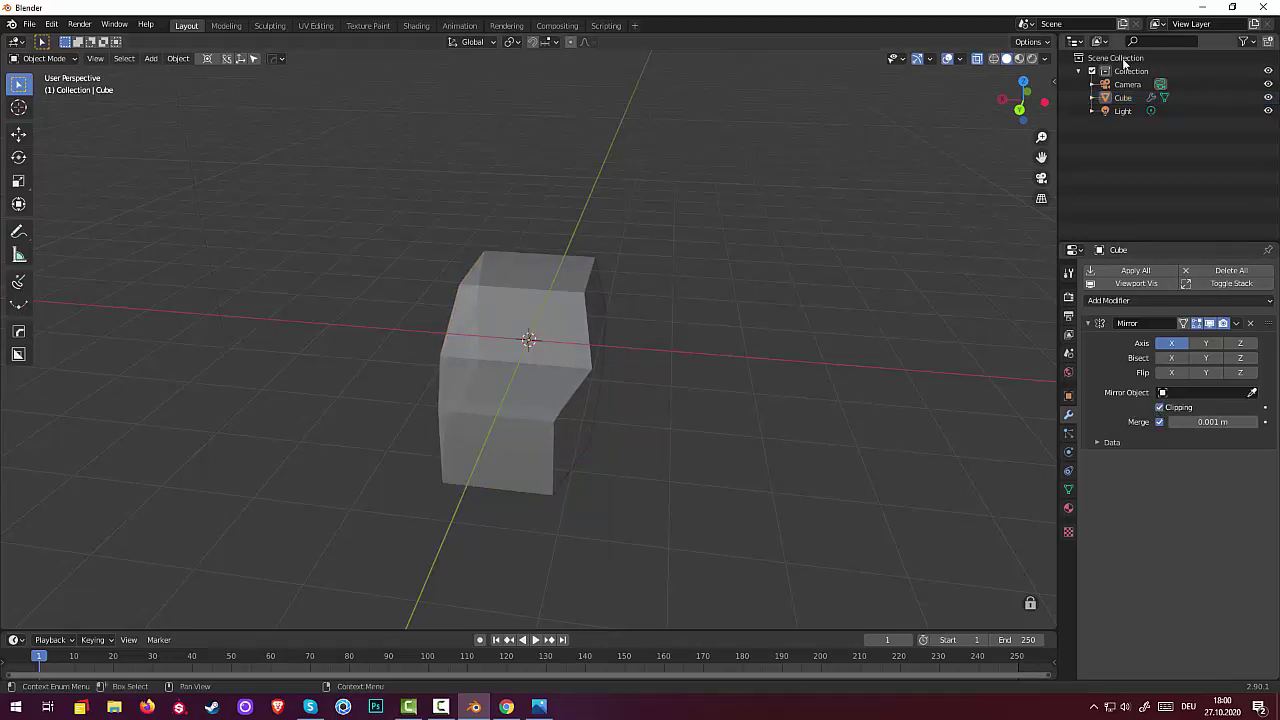
click(977, 58)
middle_drag(932, 172, 944, 101)
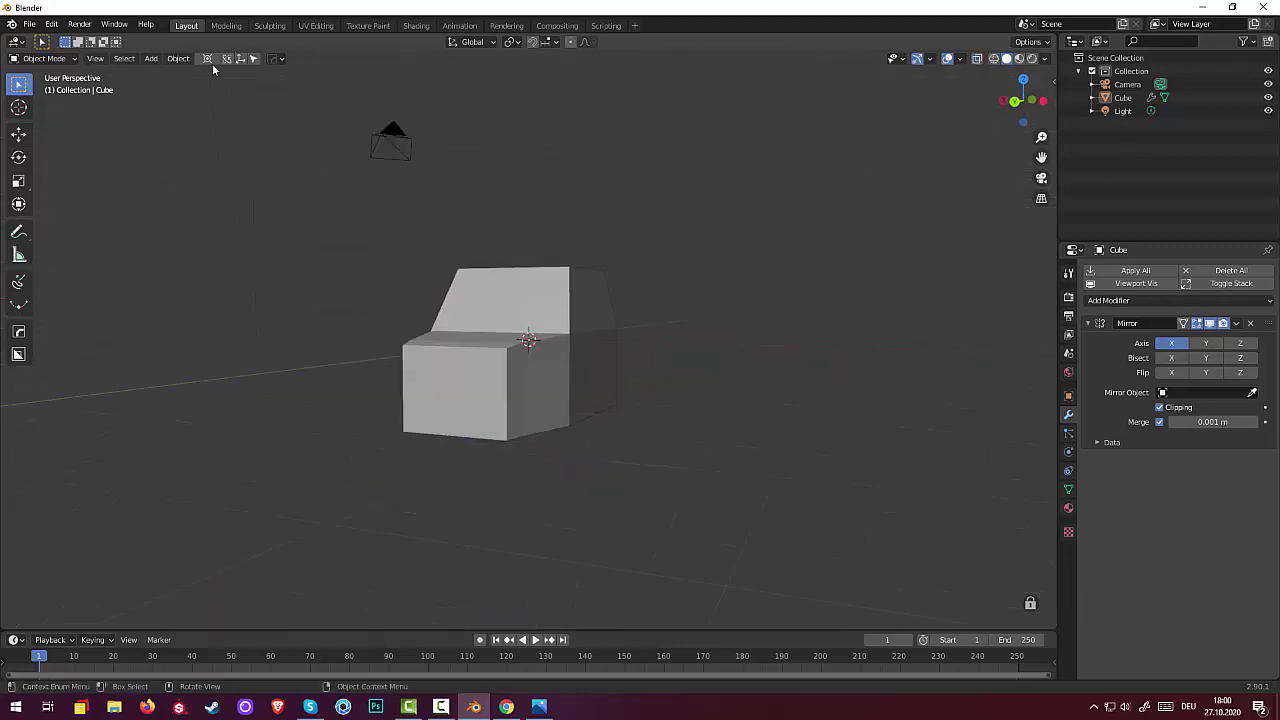
Put the mirrored car body back into Edit Mode and switch to face selection
click(44, 58)
click(50, 78)
middle_drag(85, 128, 631, 506)
middle_drag(541, 467, 549, 429)
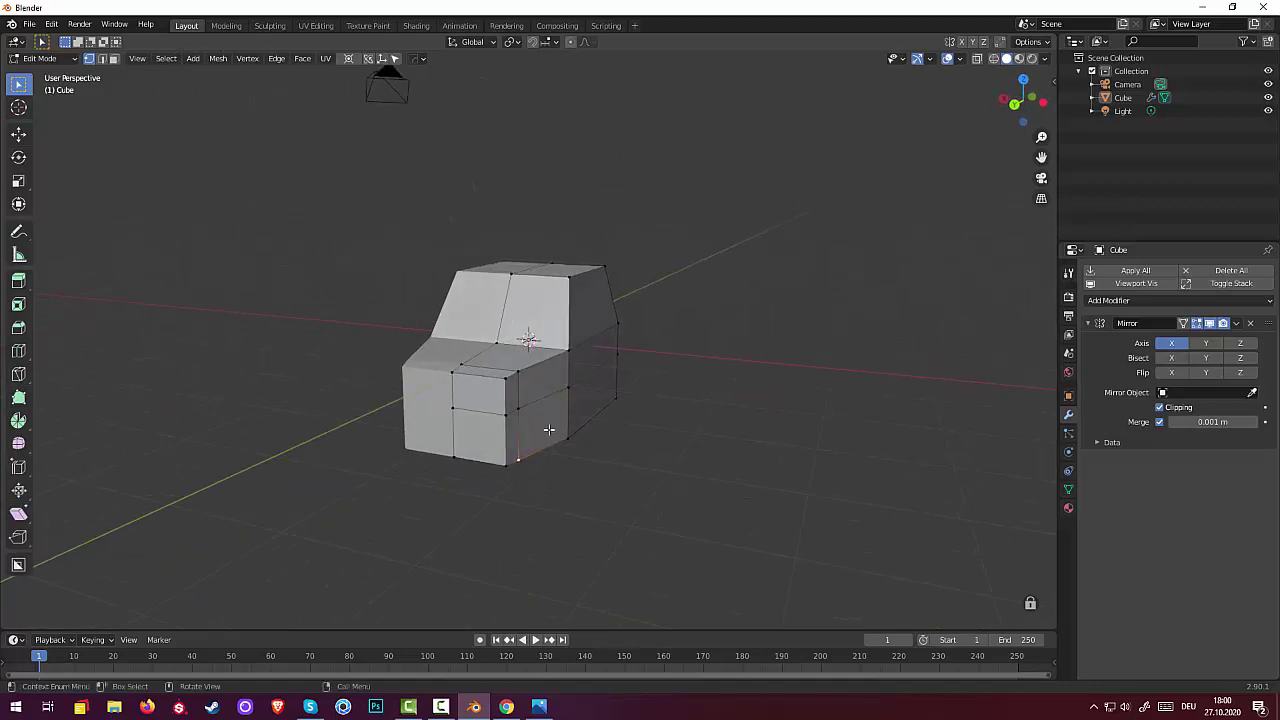
click(528, 423)
click(114, 58)
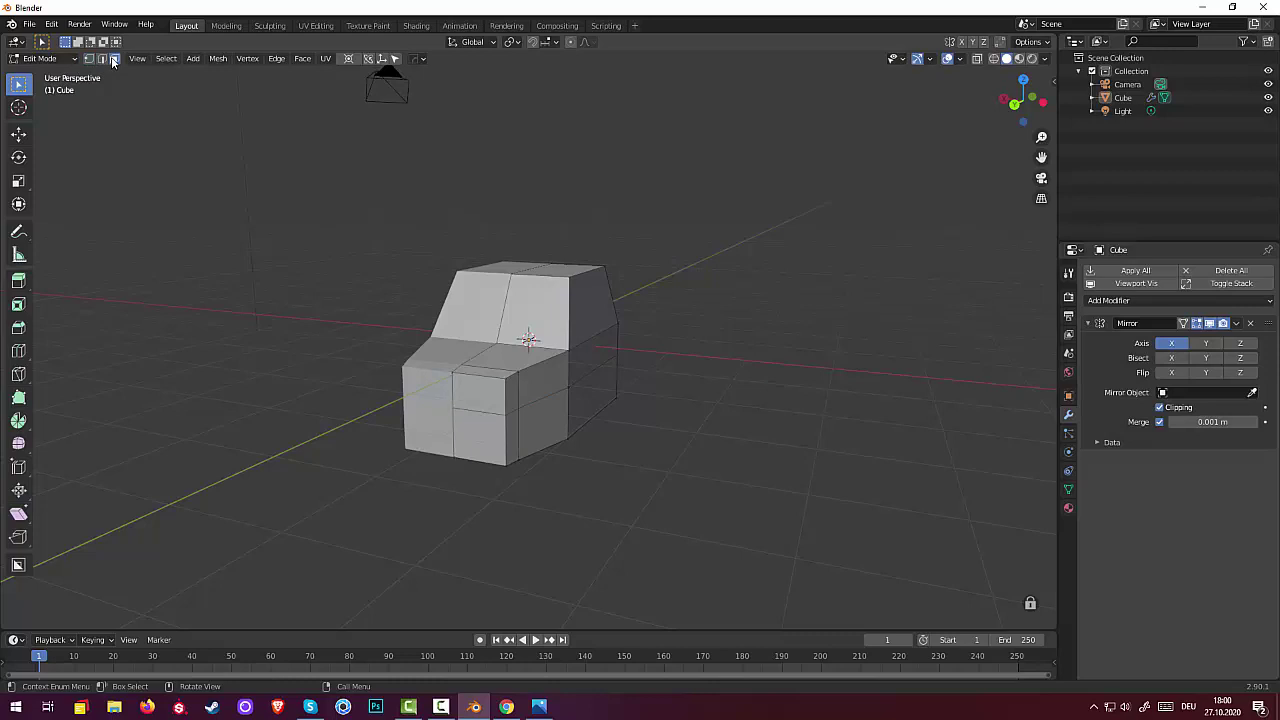
Add a horizontal loop cut around the lowest band of the body, close to the middle of its height
click(539, 425)
middle_drag(595, 457, 498, 457)
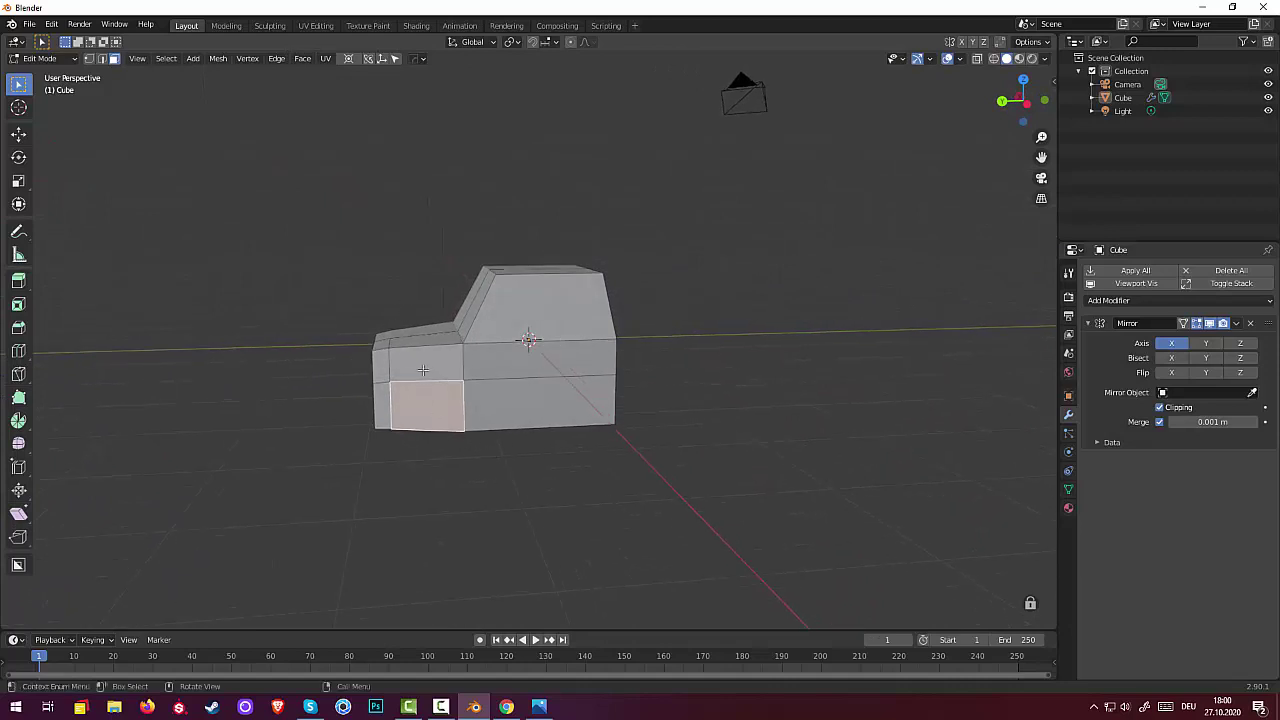
click(504, 418)
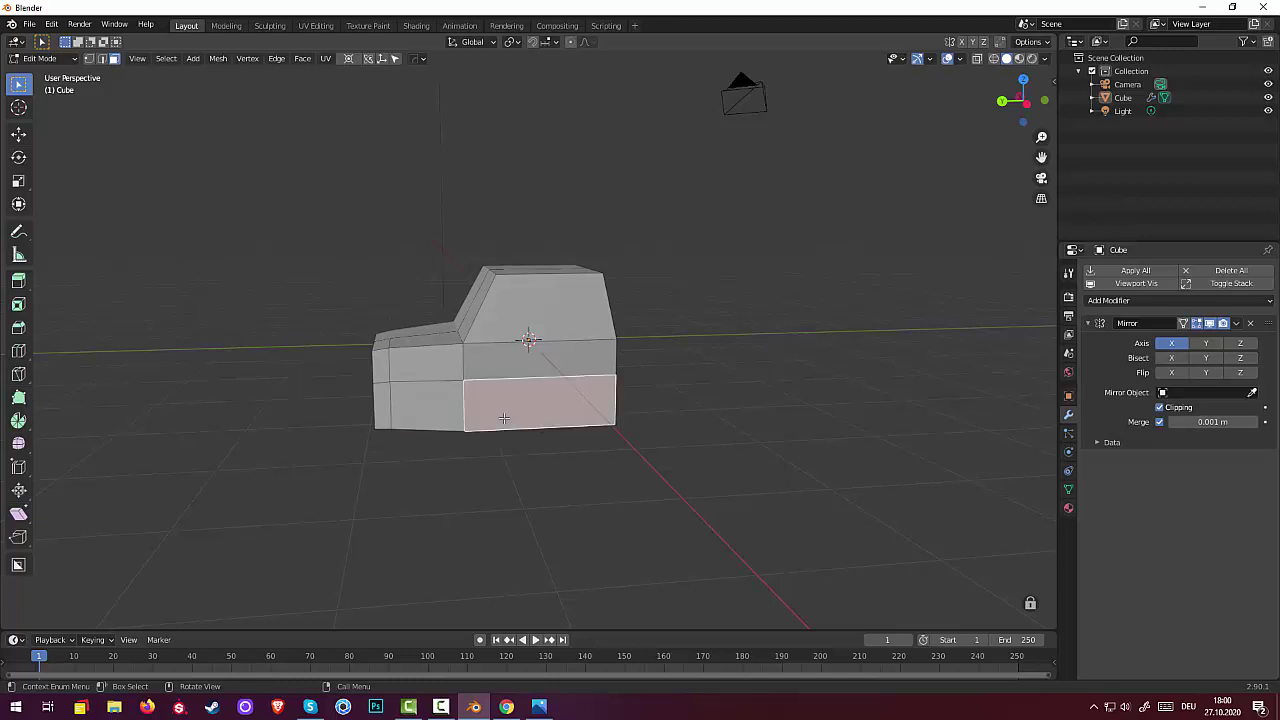
click(458, 420)
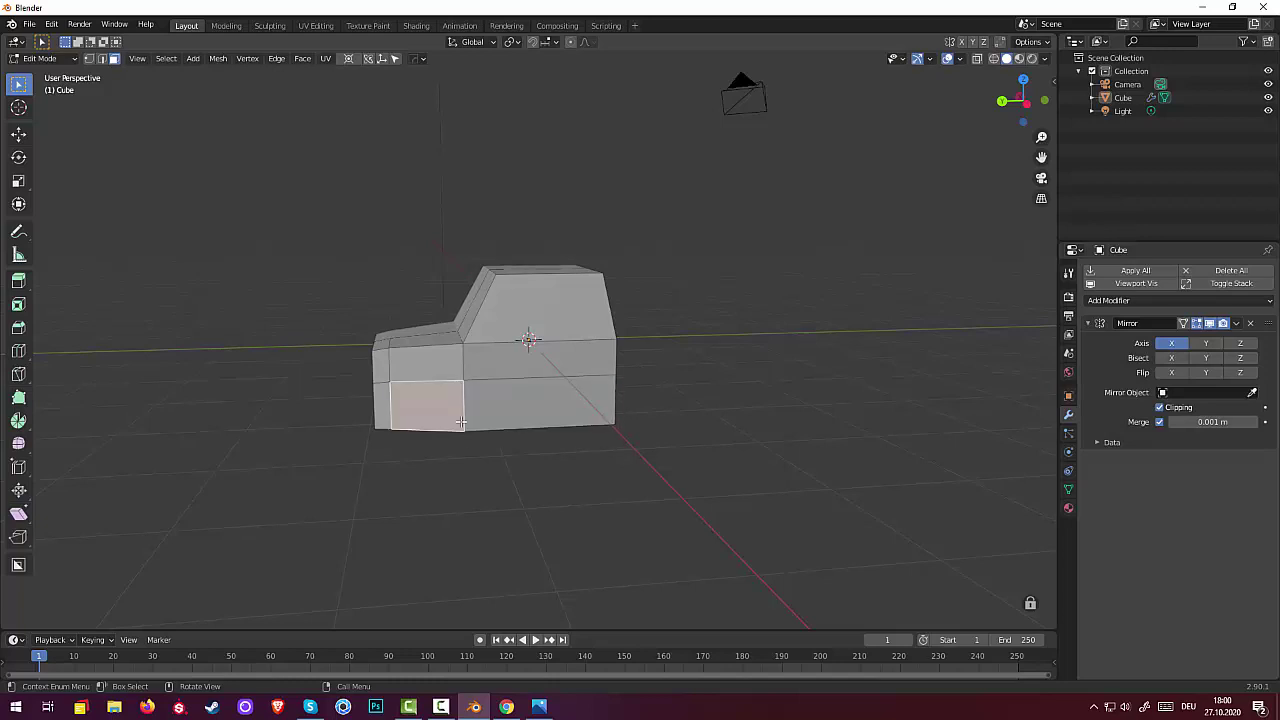
key(ctrl+r)
click(460, 421)
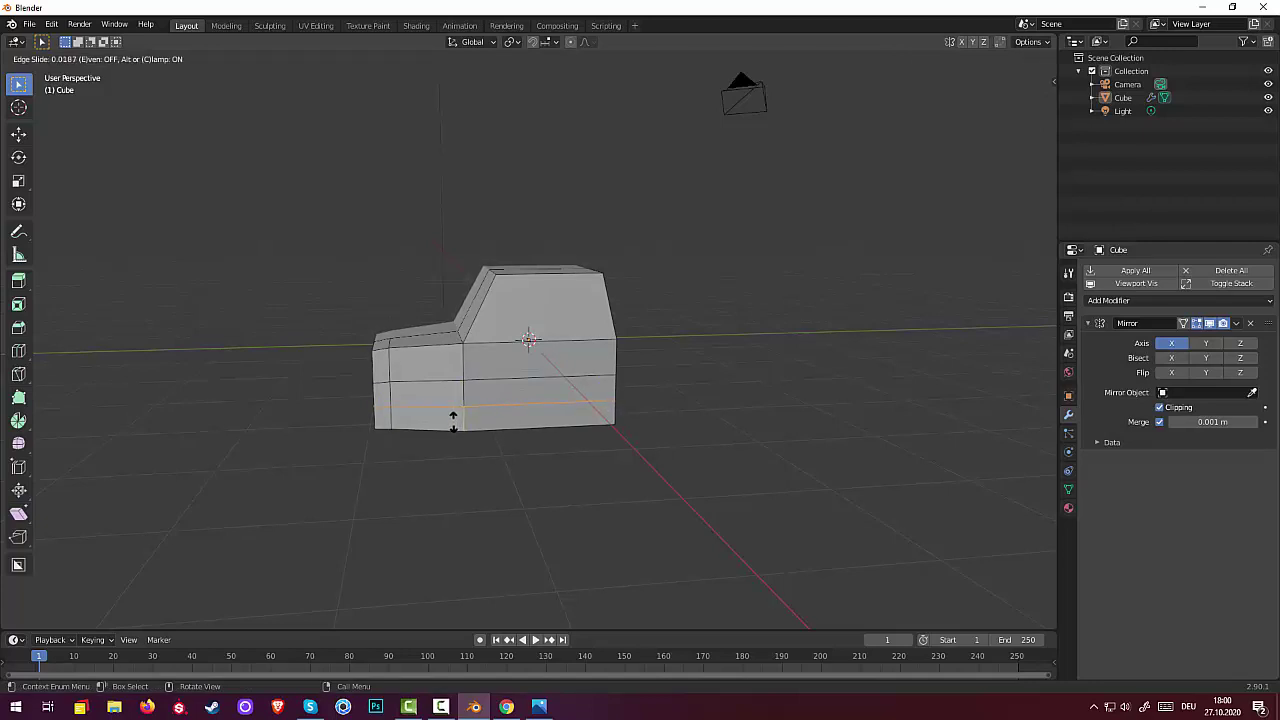
click(453, 422)
Extrude the two lower front side faces and the lowest rear side face outward together by about 0.4 m as fender and sill
middle_drag(647, 506, 728, 505)
click(551, 425)
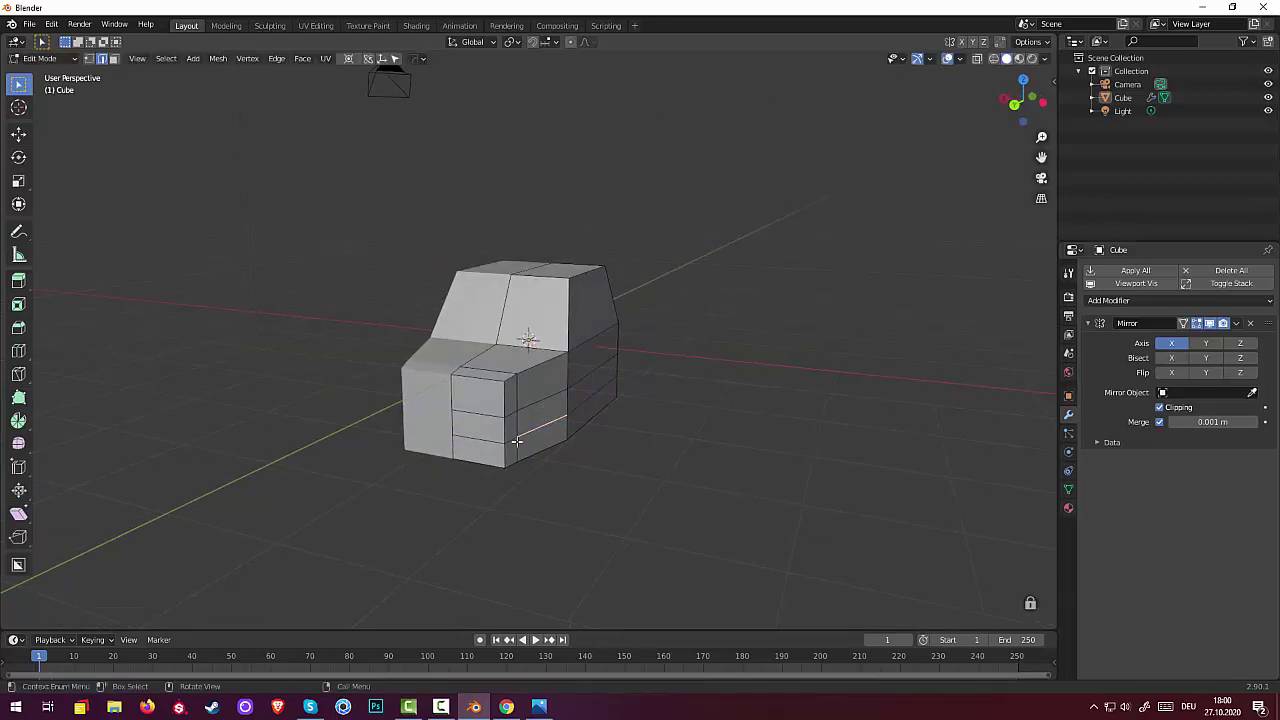
click(114, 58)
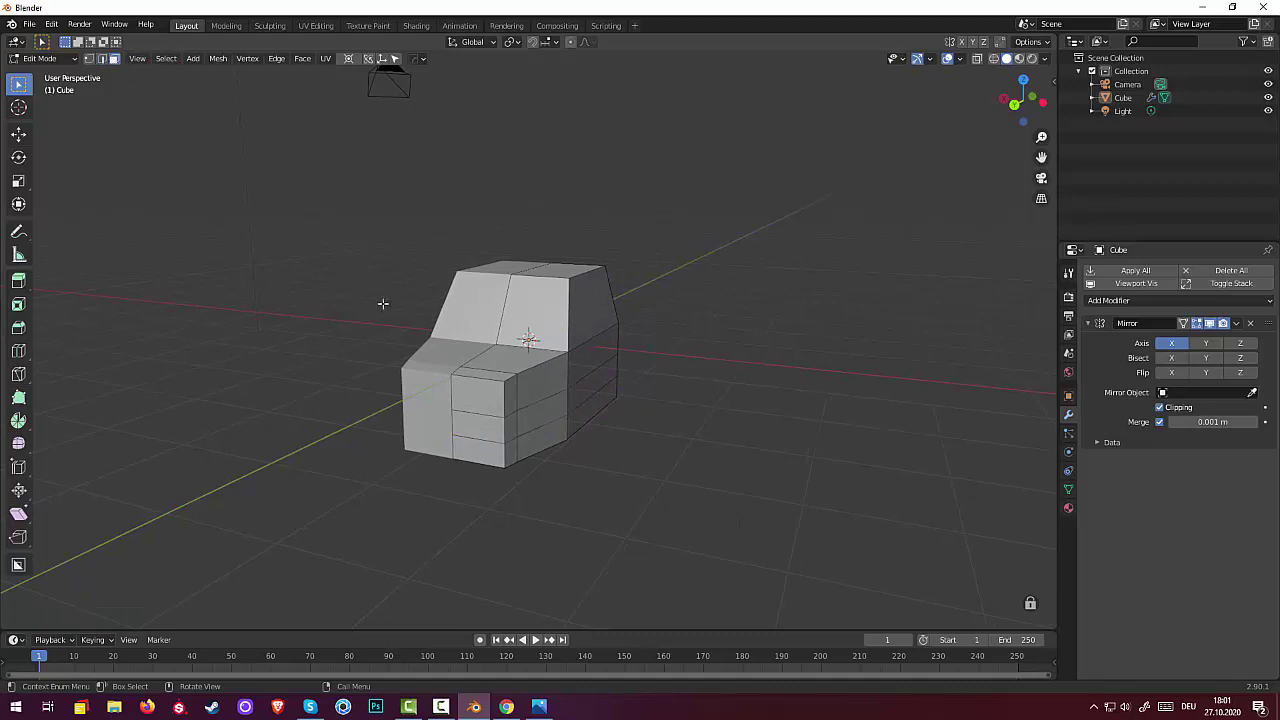
click(534, 416)
shift+click(550, 440)
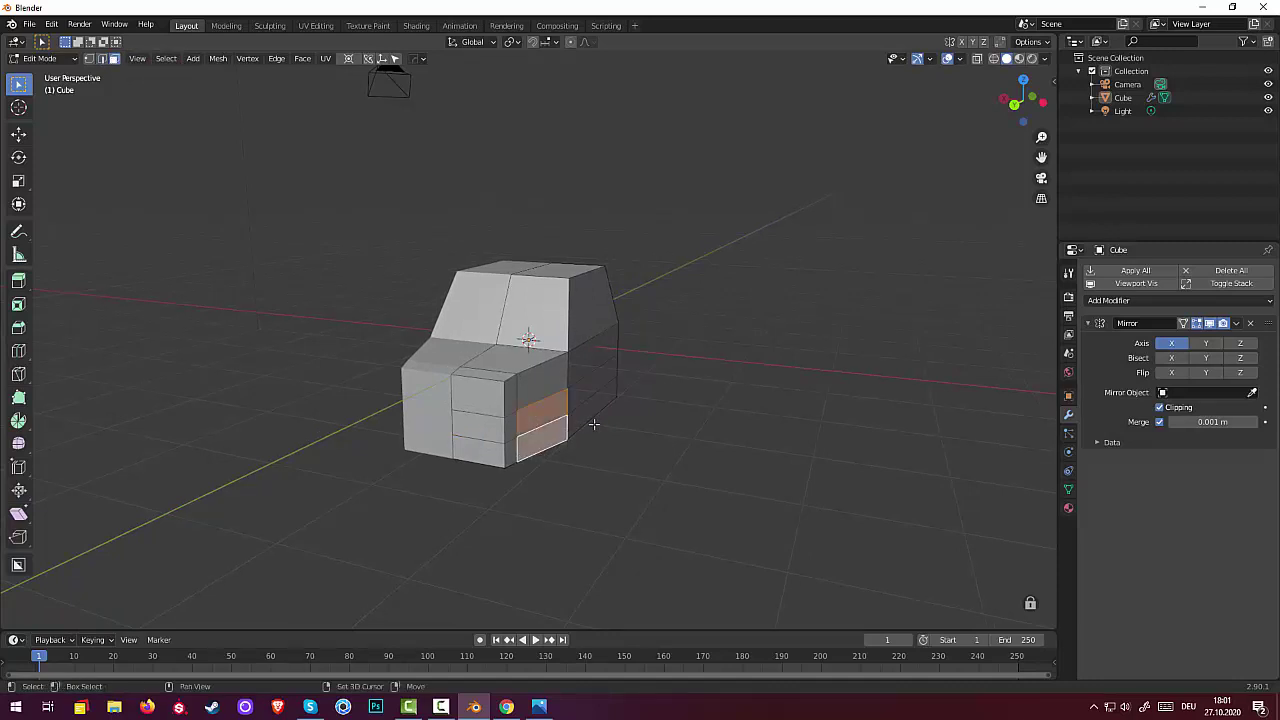
shift+click(594, 420)
middle_drag(594, 420, 716, 448)
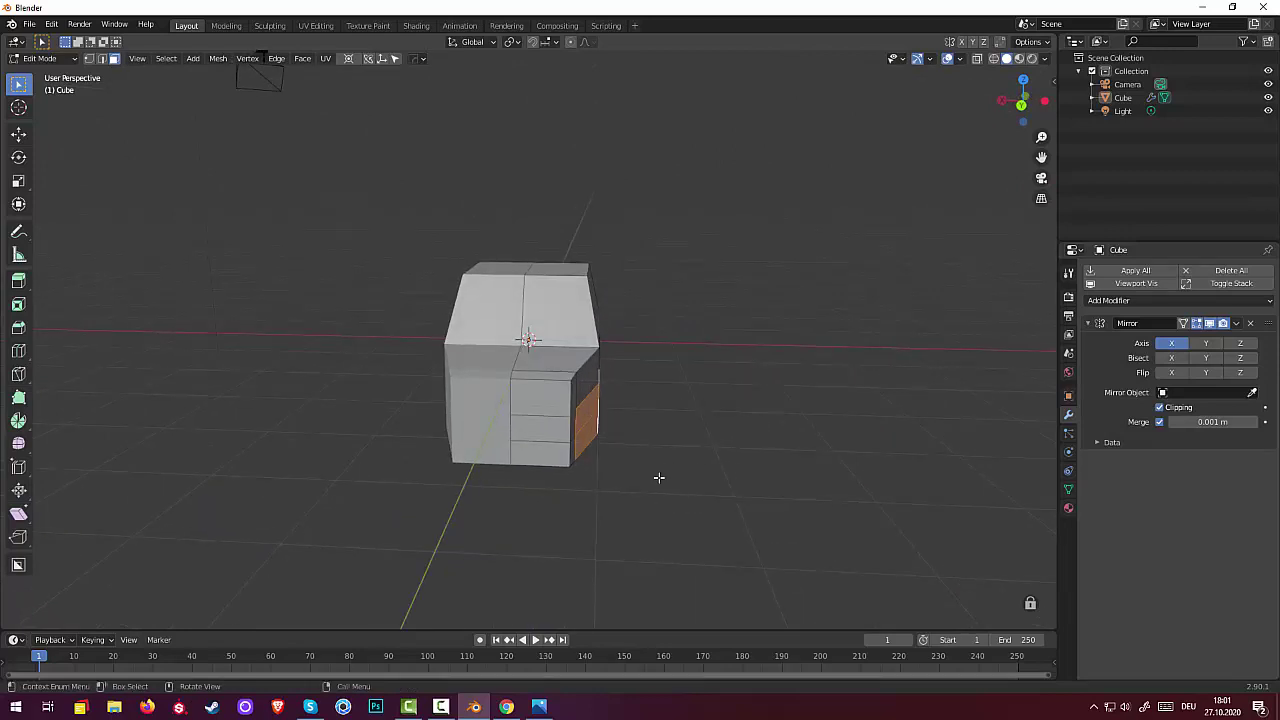
key(e)
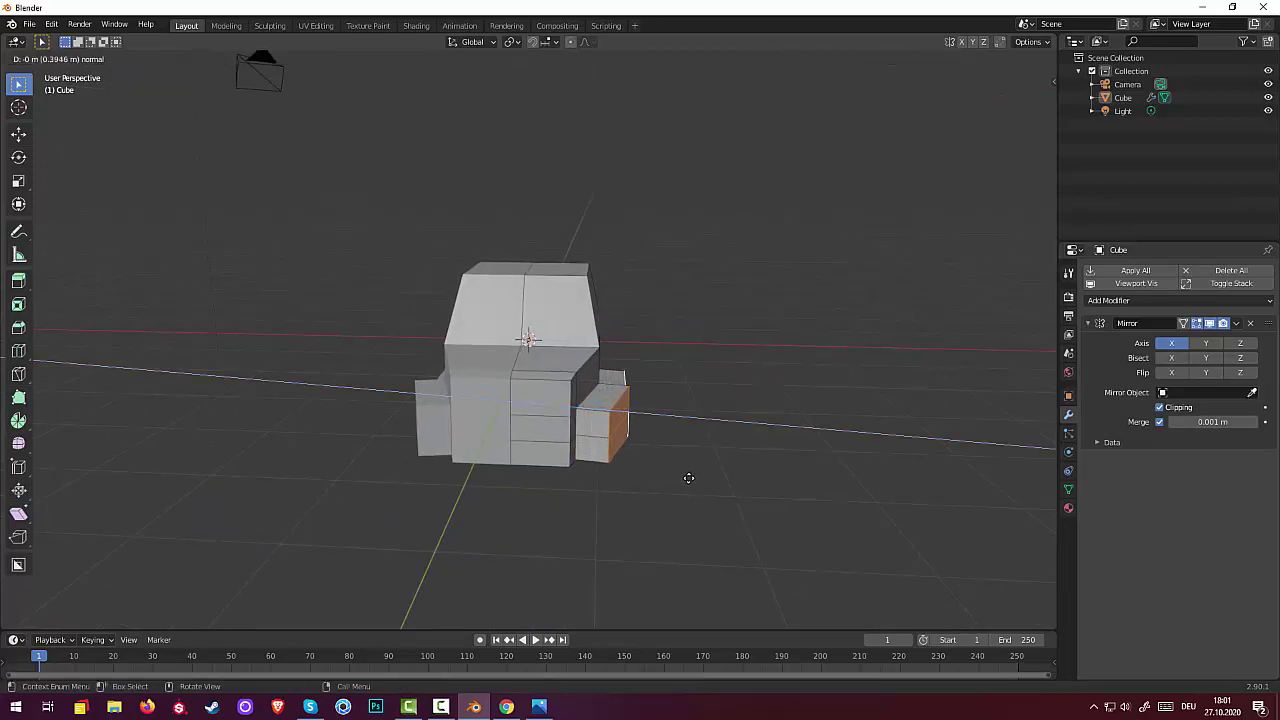
click(686, 478)
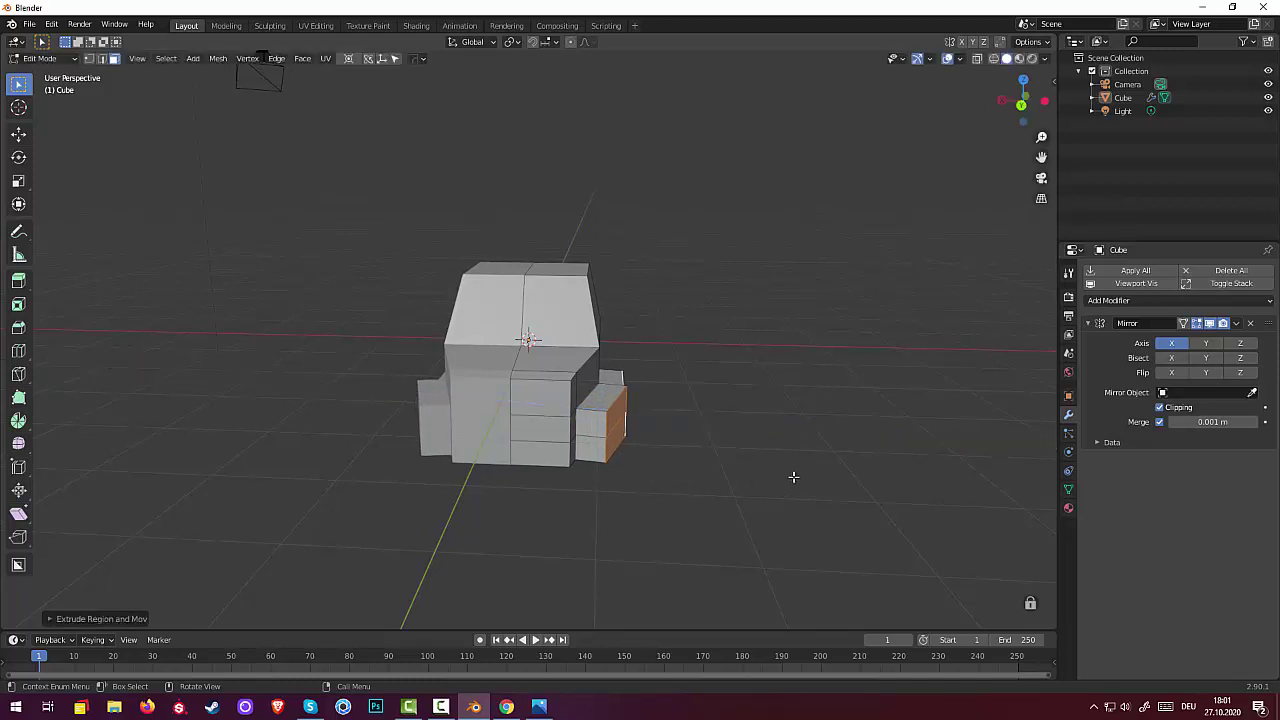
Move the fender's two front outer vertical edges outward along X by about 0.2 m
middle_drag(791, 477, 538, 481)
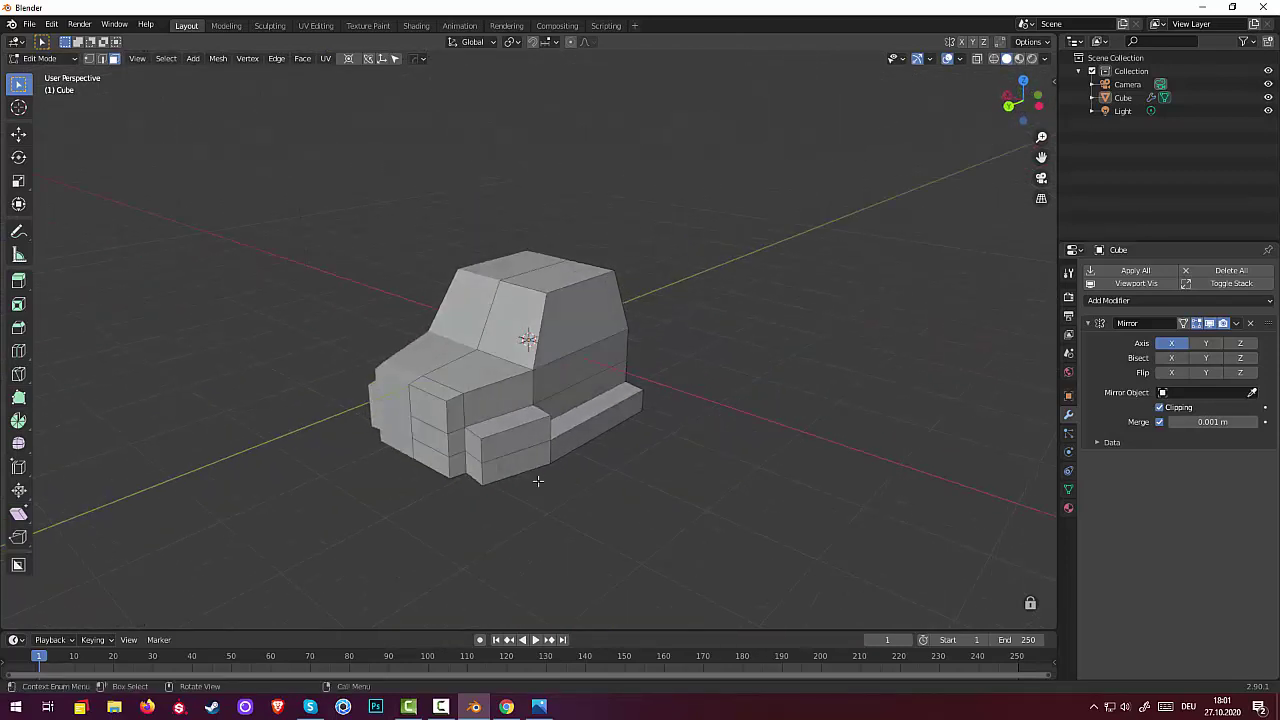
click(481, 452)
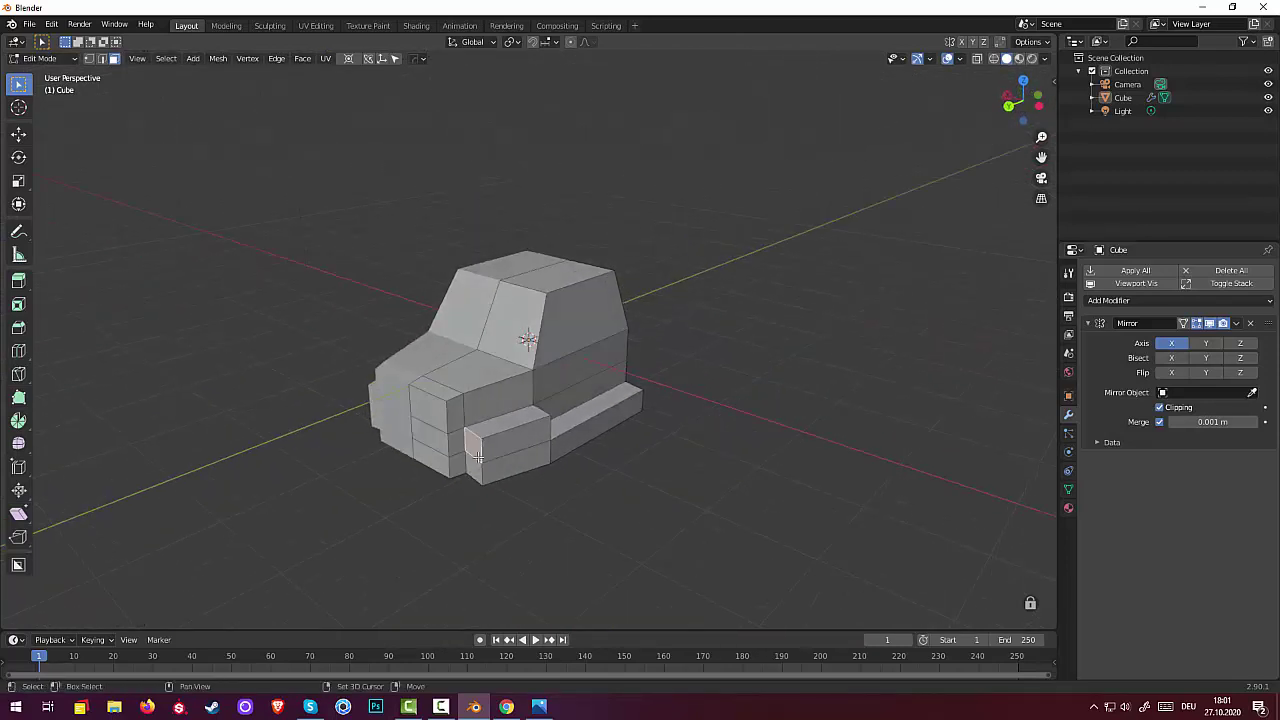
click(101, 58)
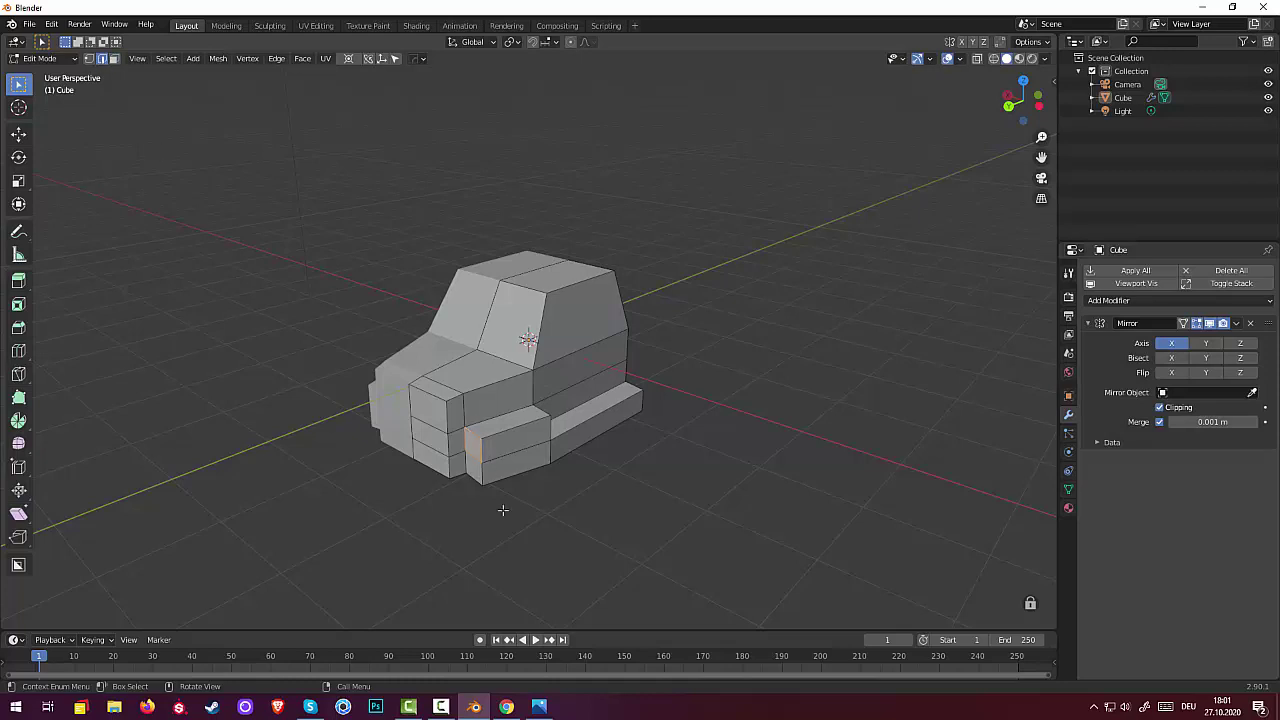
click(495, 452)
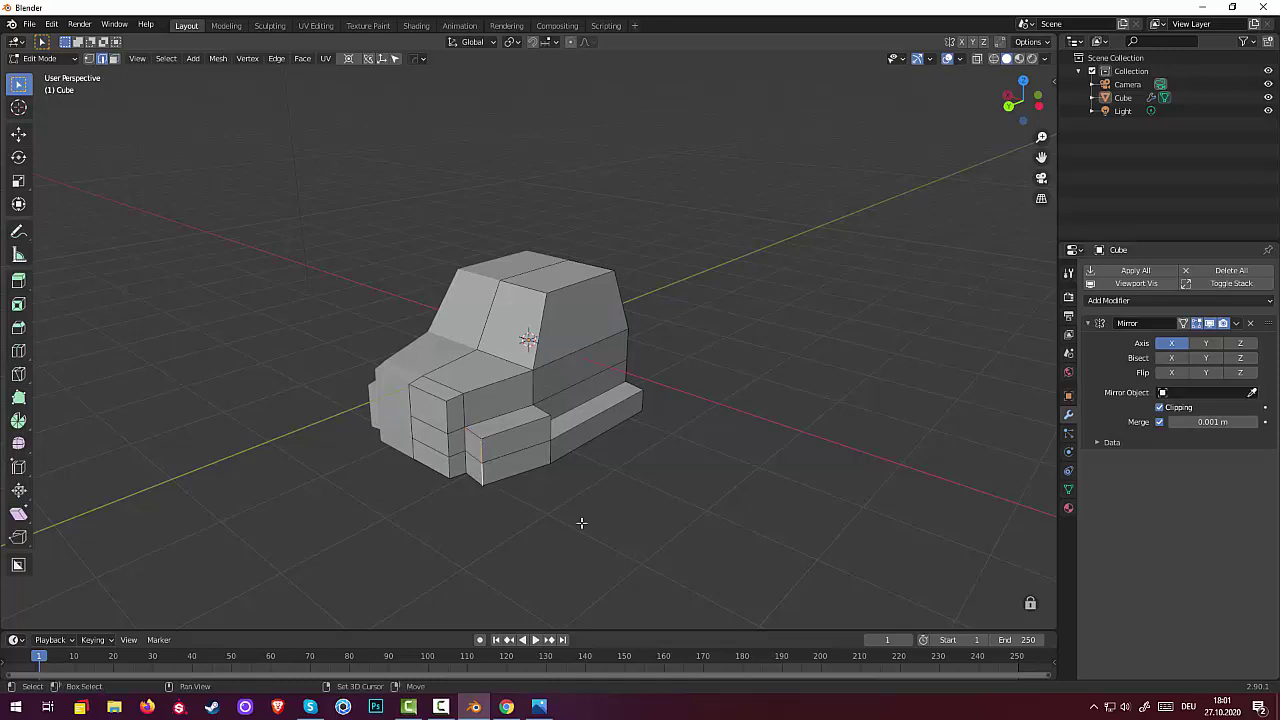
middle_drag(580, 523, 629, 527)
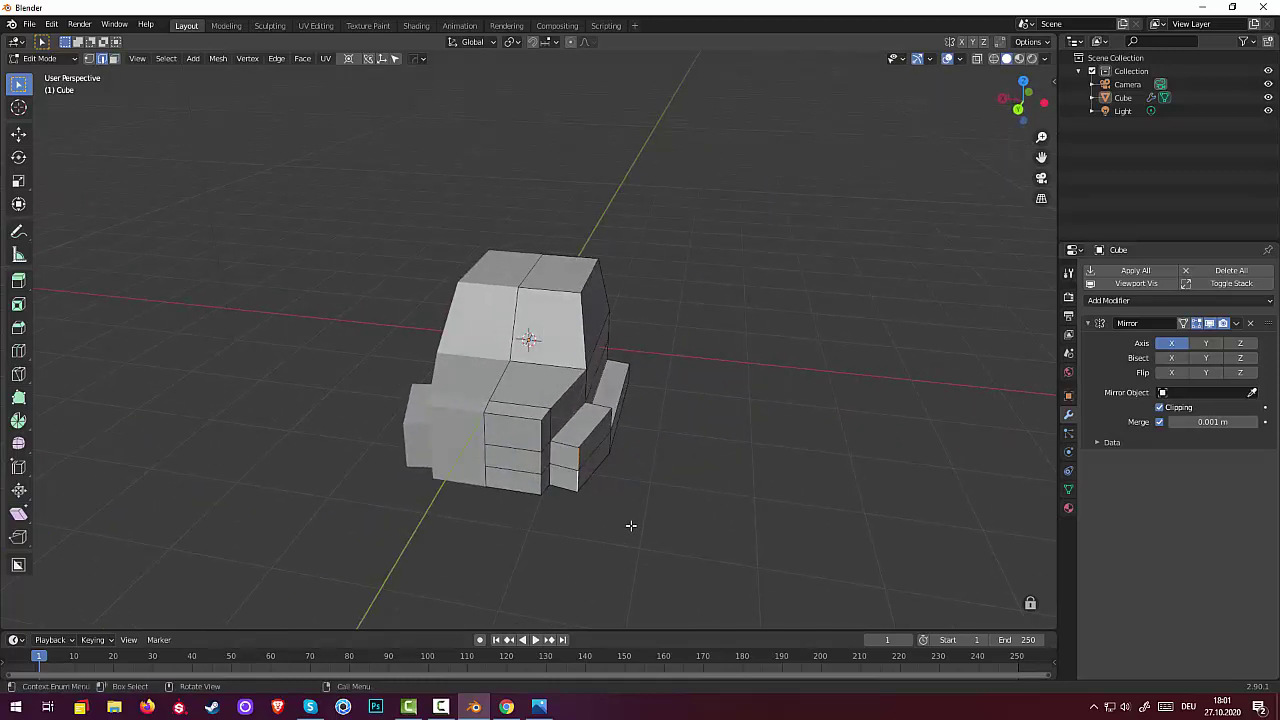
key(g)
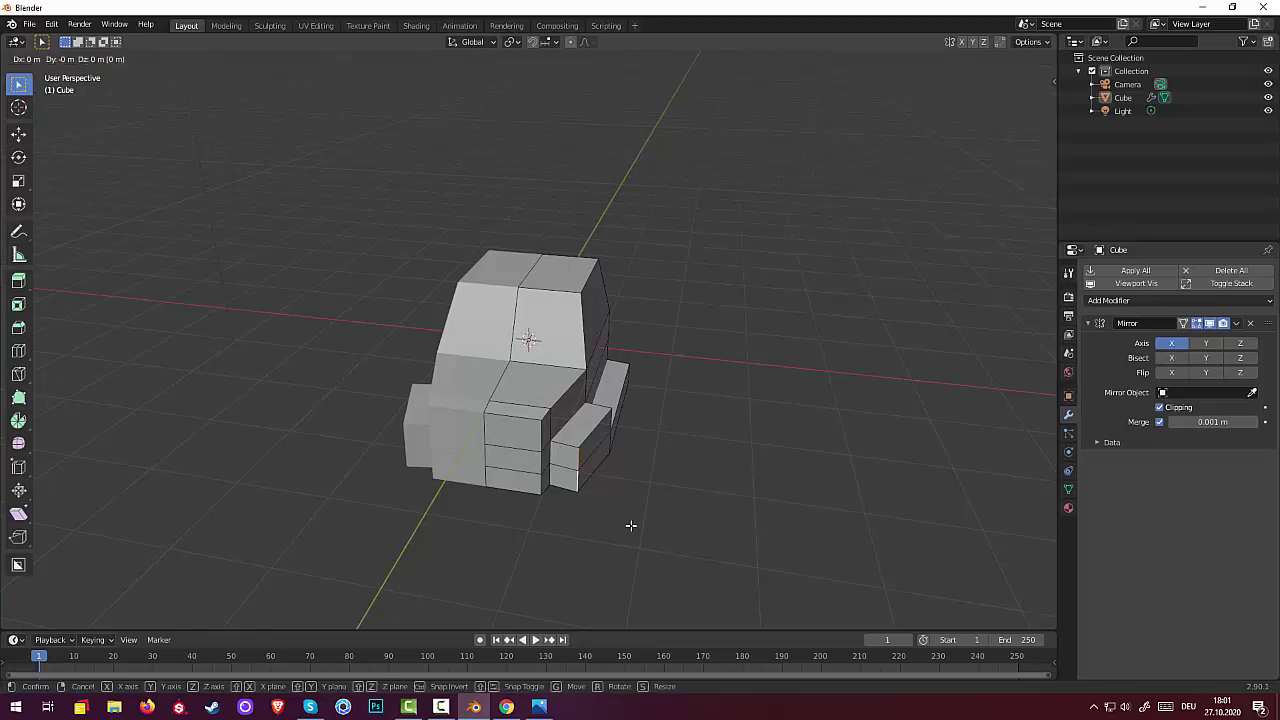
key(x)
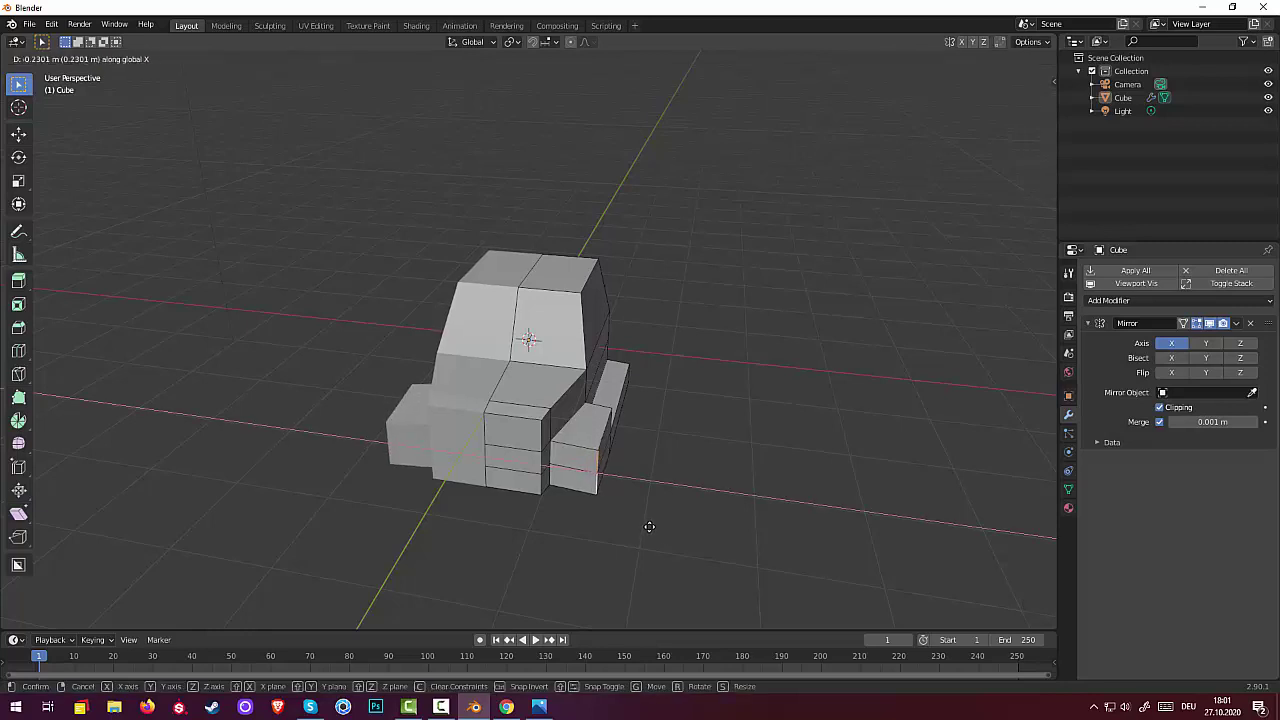
click(646, 526)
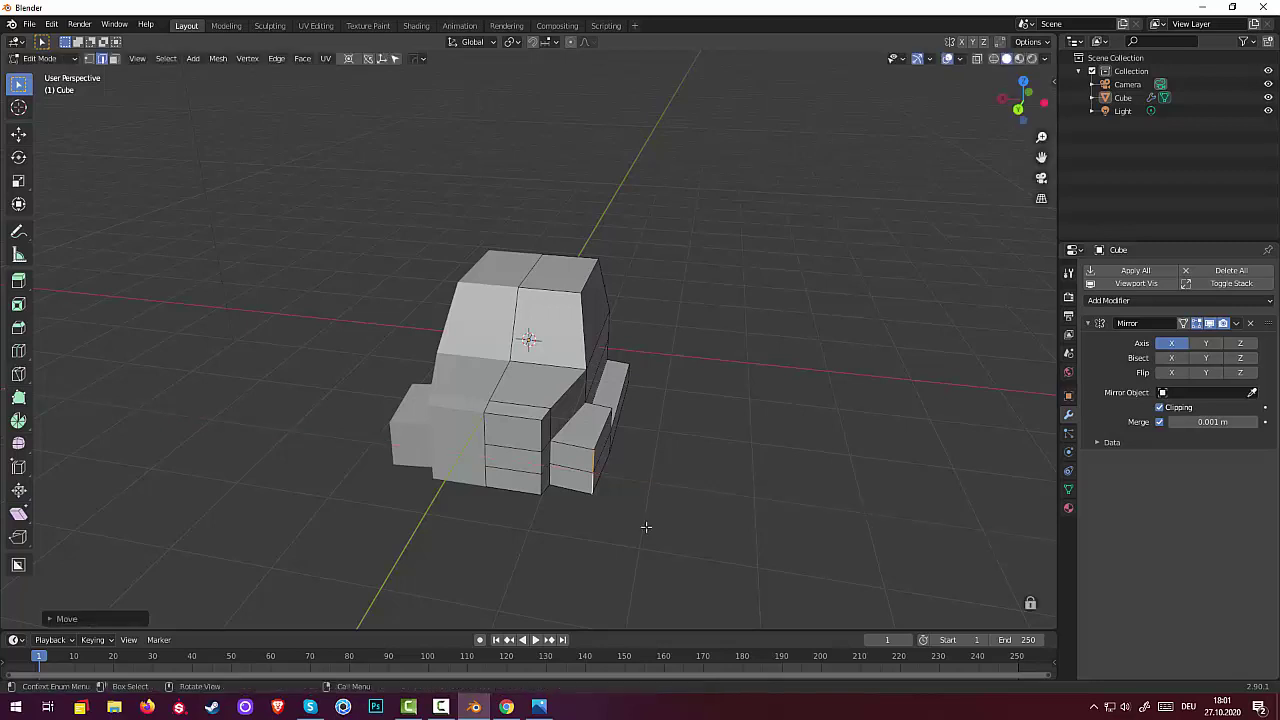
In top view, move the fender's front outer edges back about 0.08 m so its front runs straight across
middle_drag(646, 523, 654, 549)
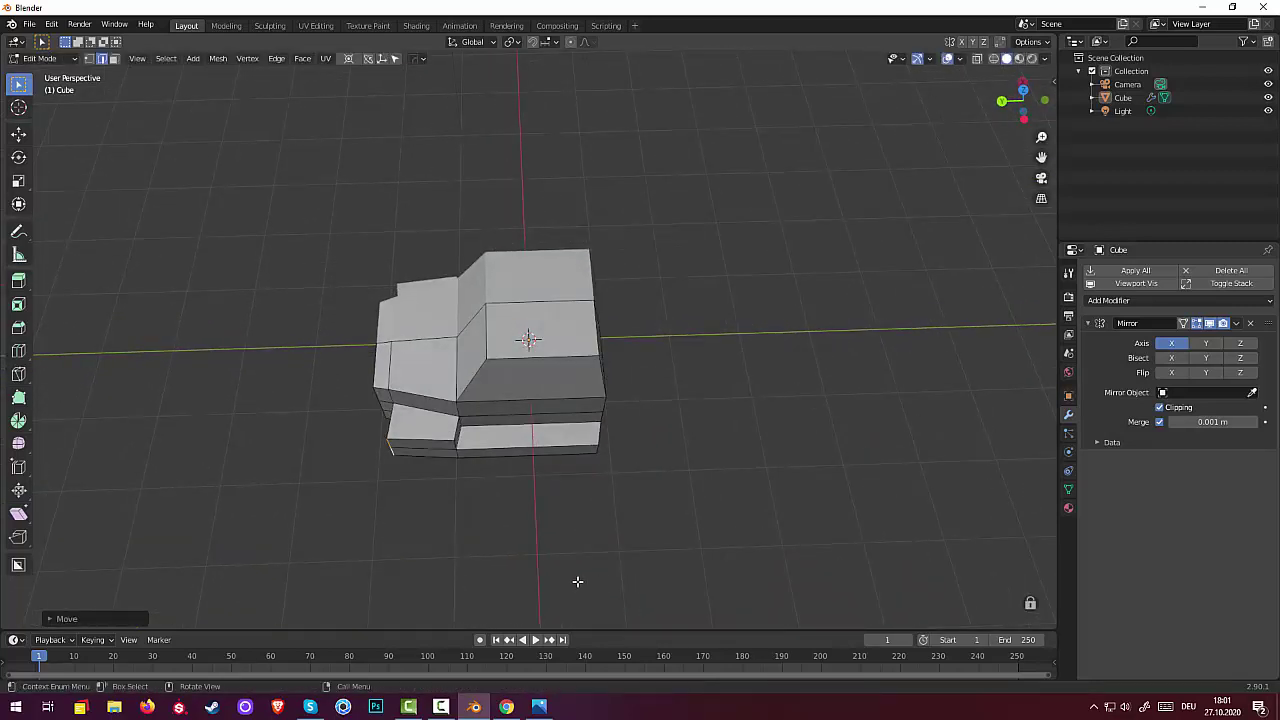
key(KP_7)
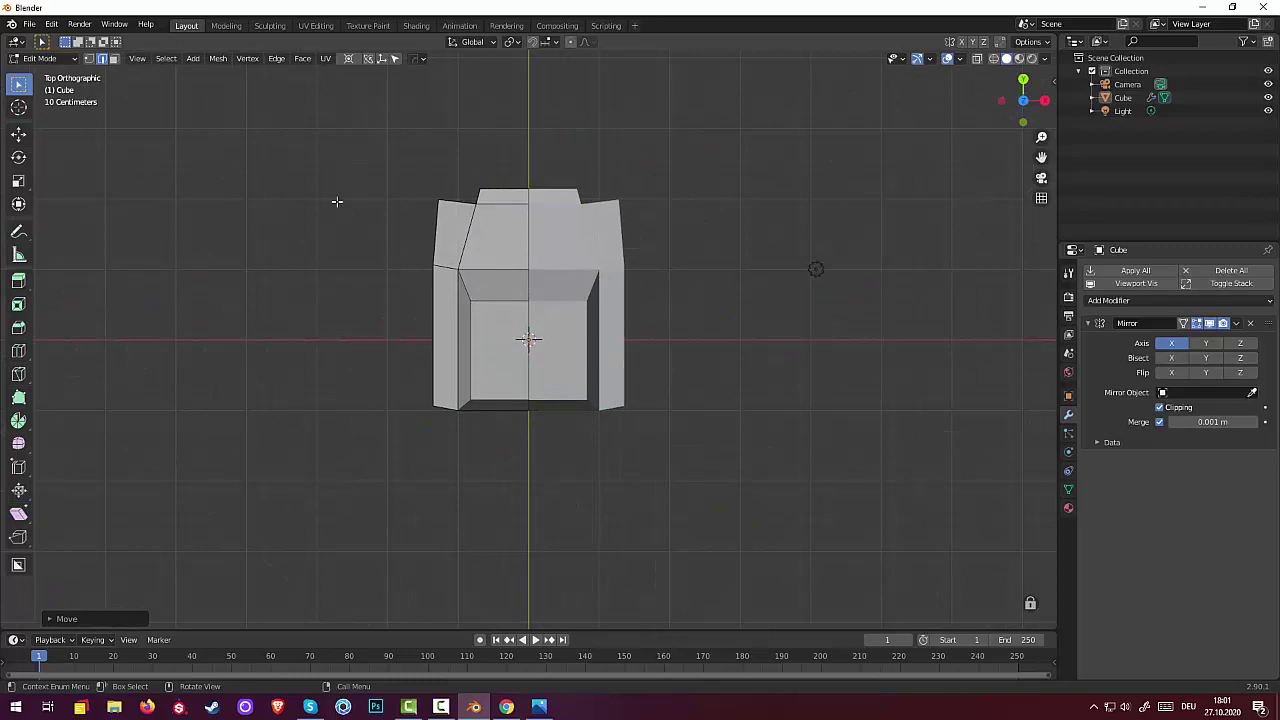
key(g)
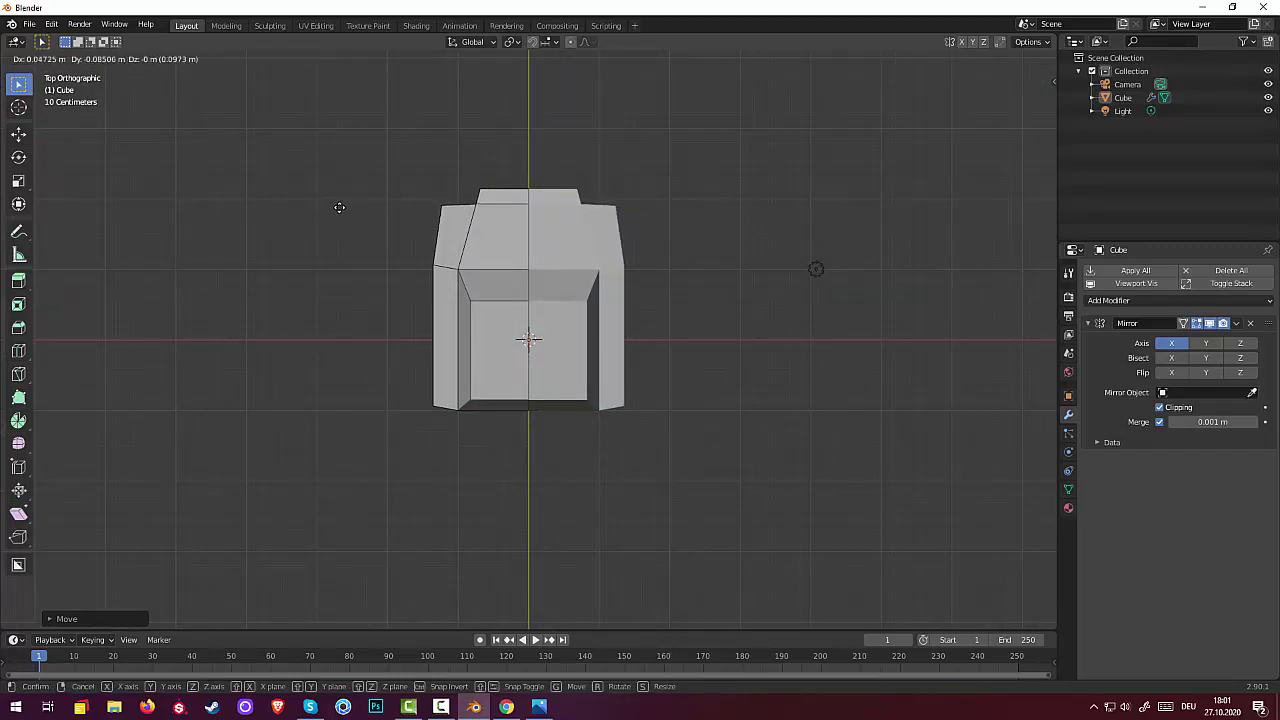
click(335, 206)
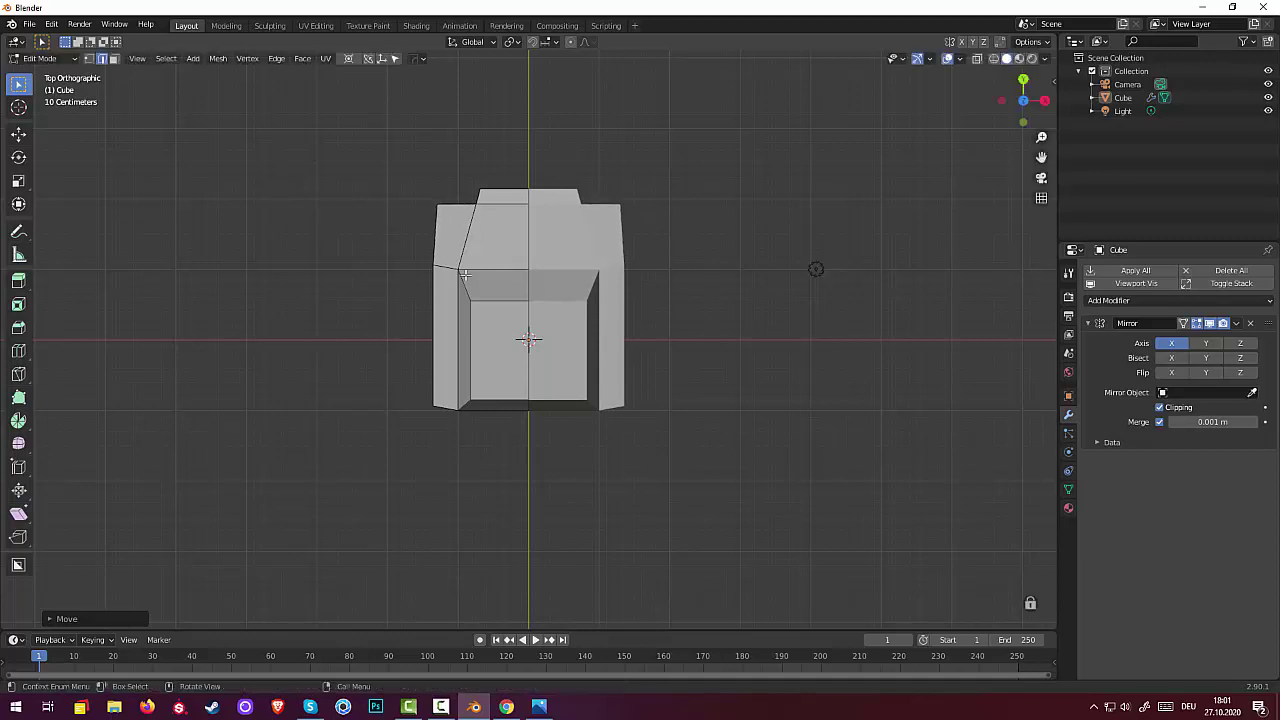
middle_drag(628, 318, 777, 209)
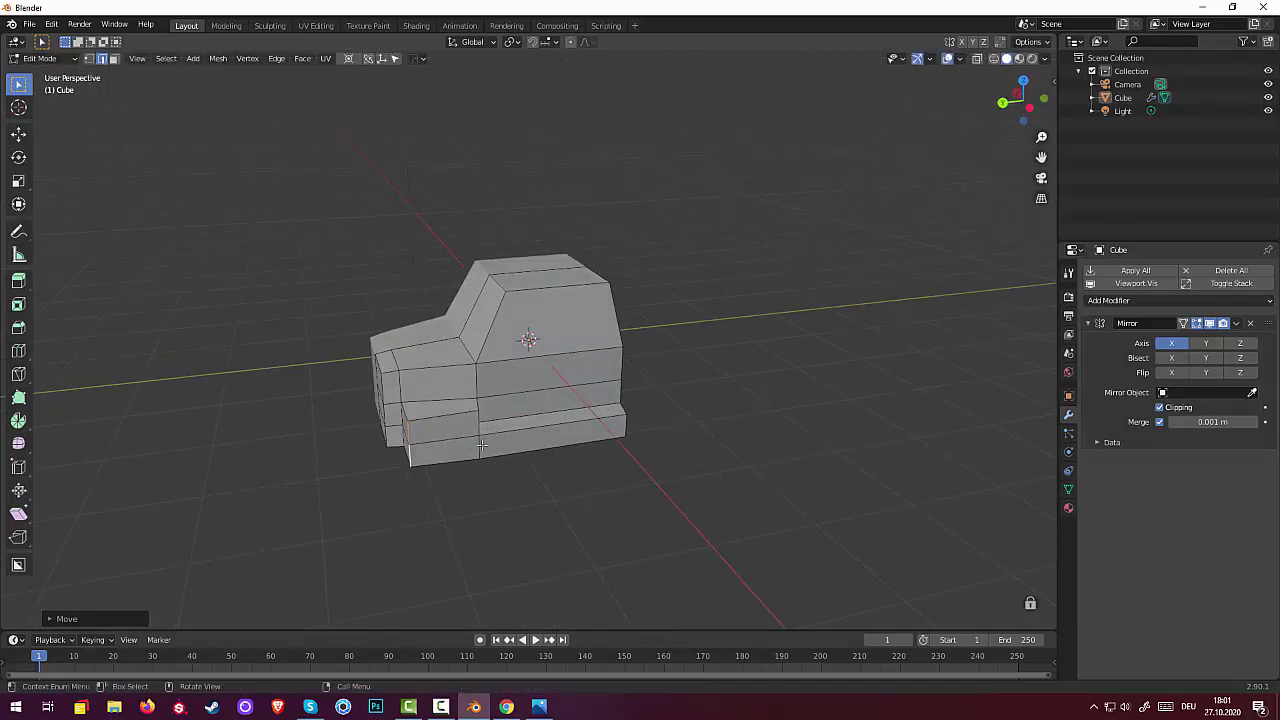
Select the outer edges of the front fender and side sill and move them inward along X by about 0.15 m
key(alt+a)
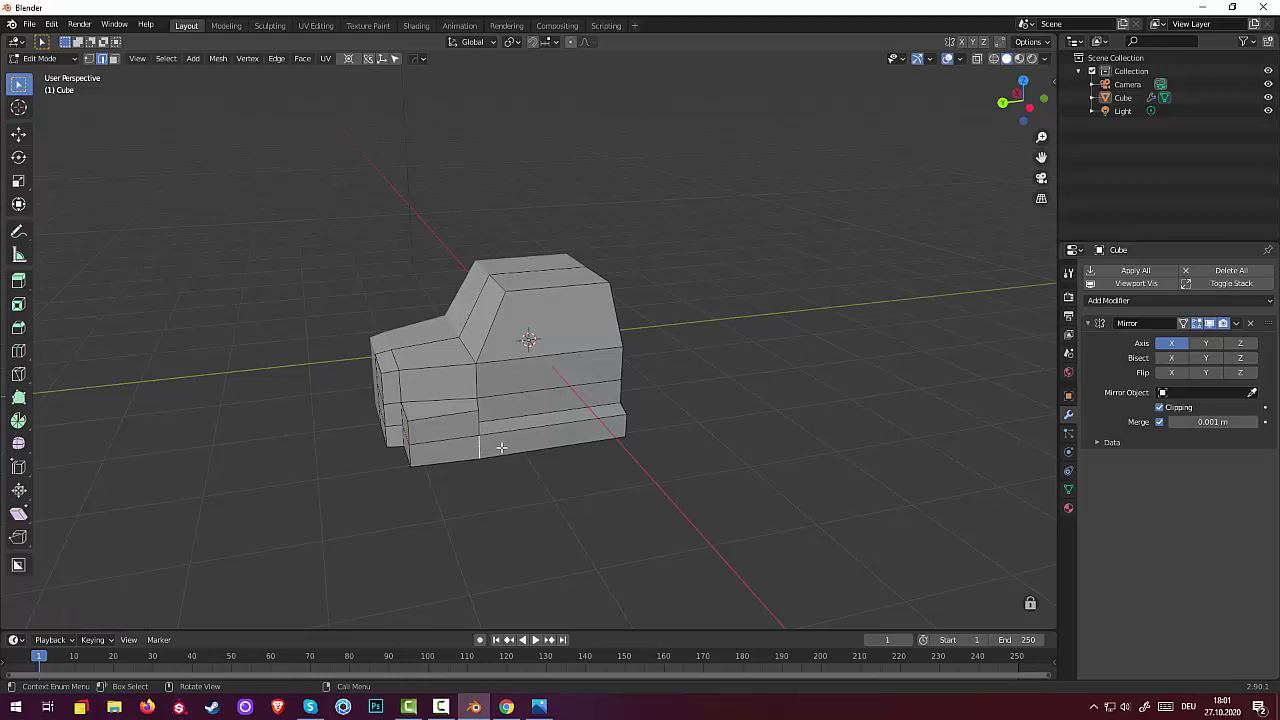
mouse_move(501, 447)
middle_down()
mouse_move(626, 429)
mouse_move(605, 450)
mouse_move(483, 457)
middle_up()
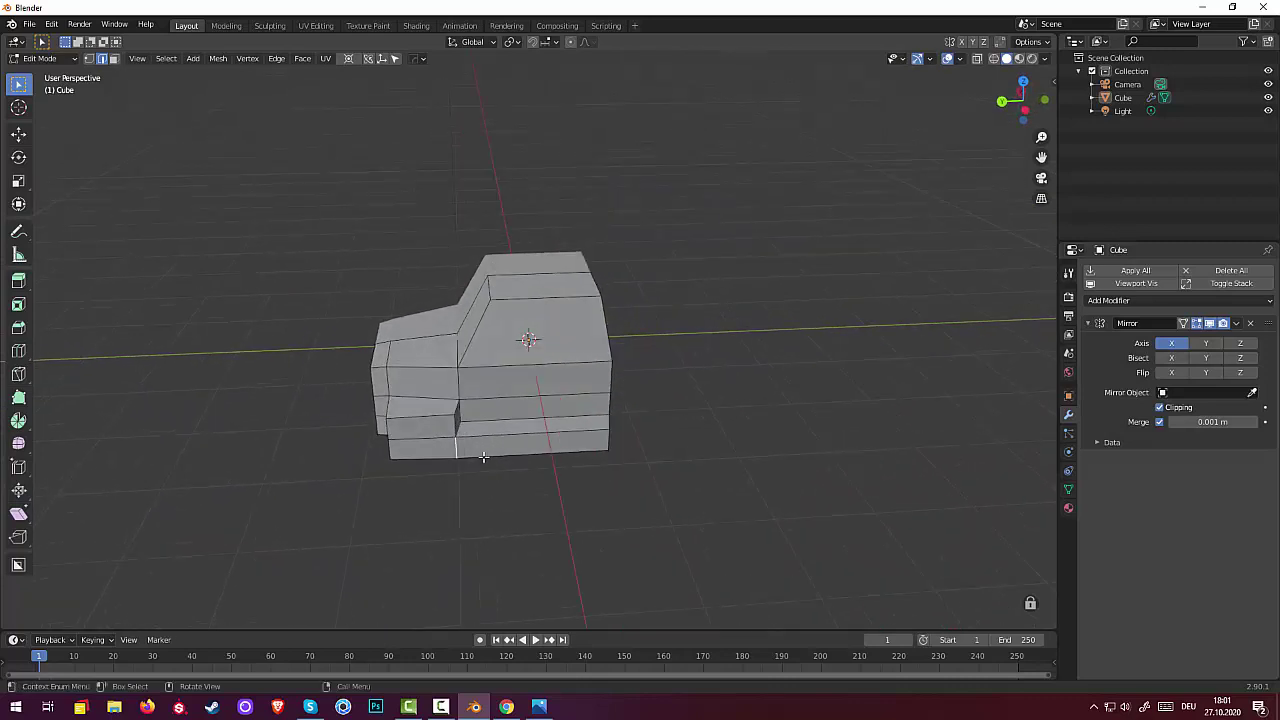
alt+click(416, 418)
alt+shift+click(432, 449)
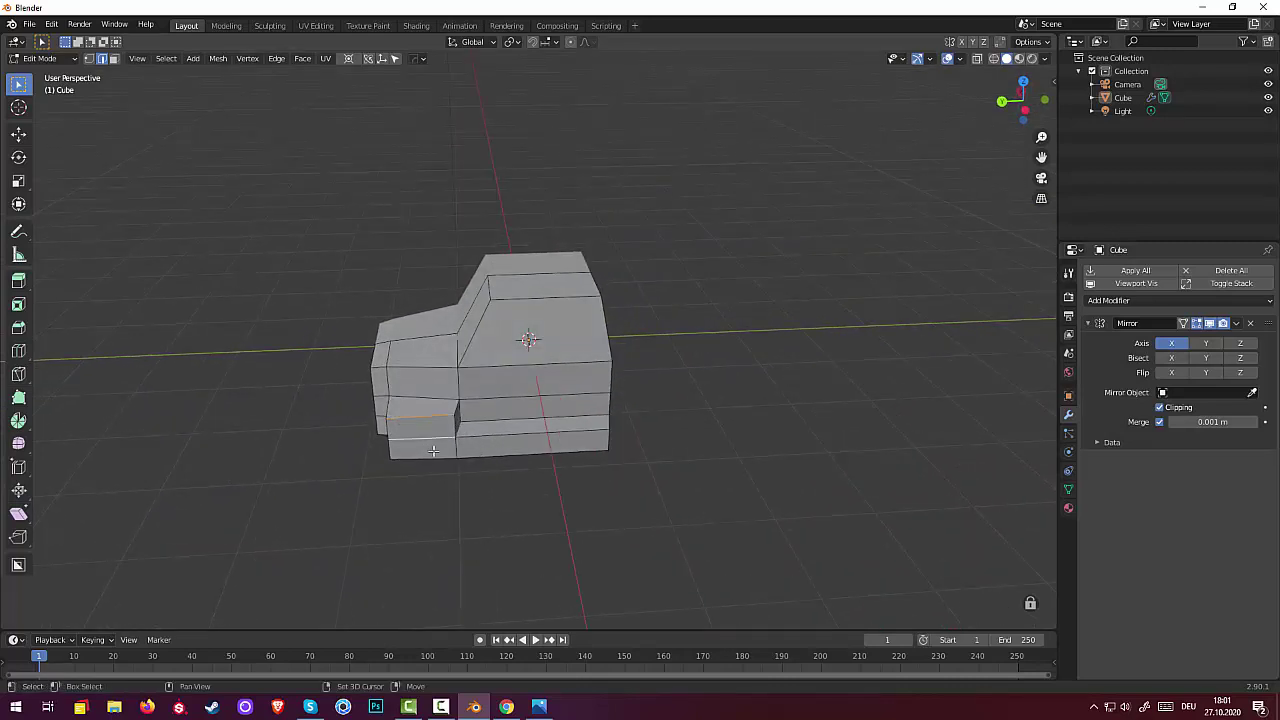
alt+shift+click(489, 433)
alt+shift+click(482, 452)
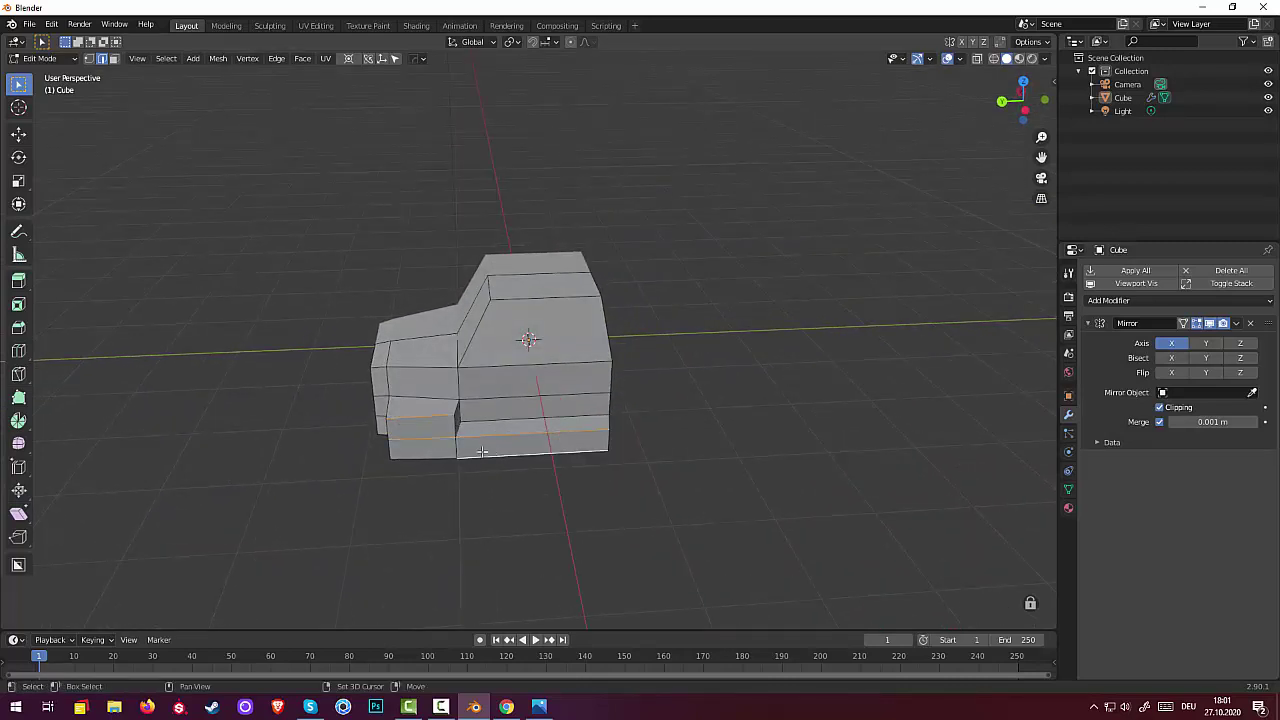
alt+shift+click(452, 452)
middle_drag(606, 494, 472, 513)
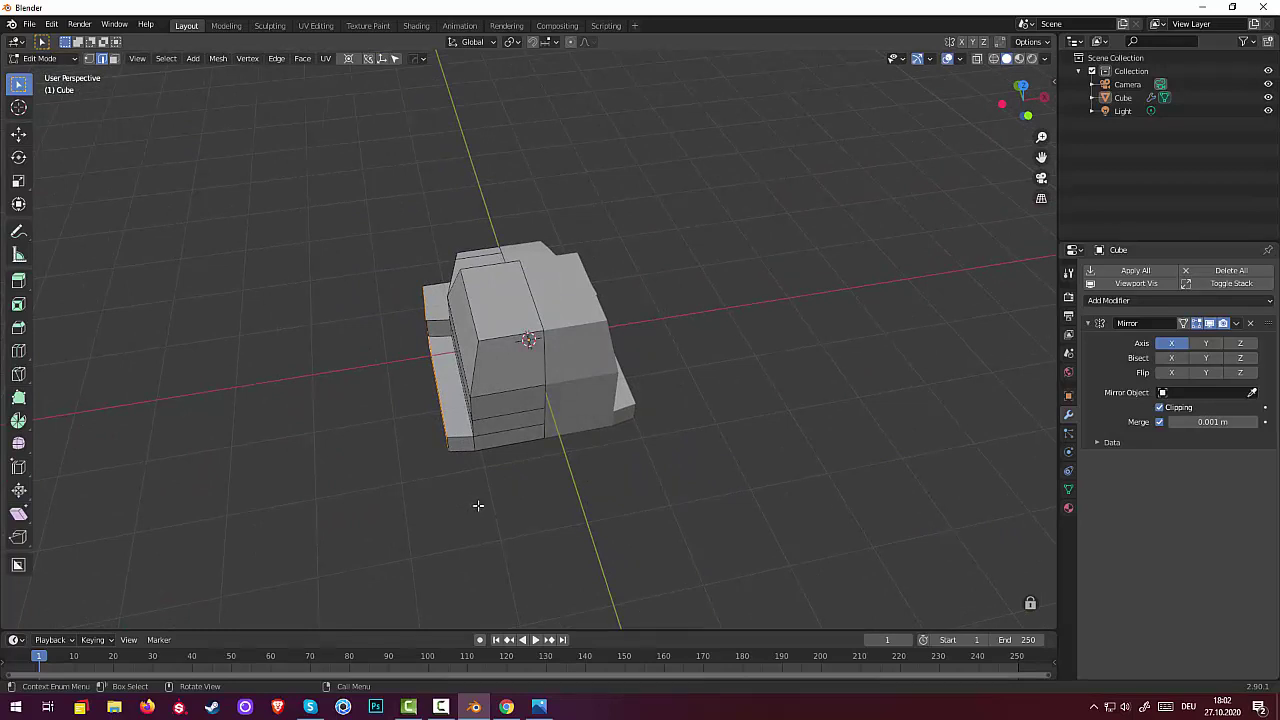
right_click(478, 505)
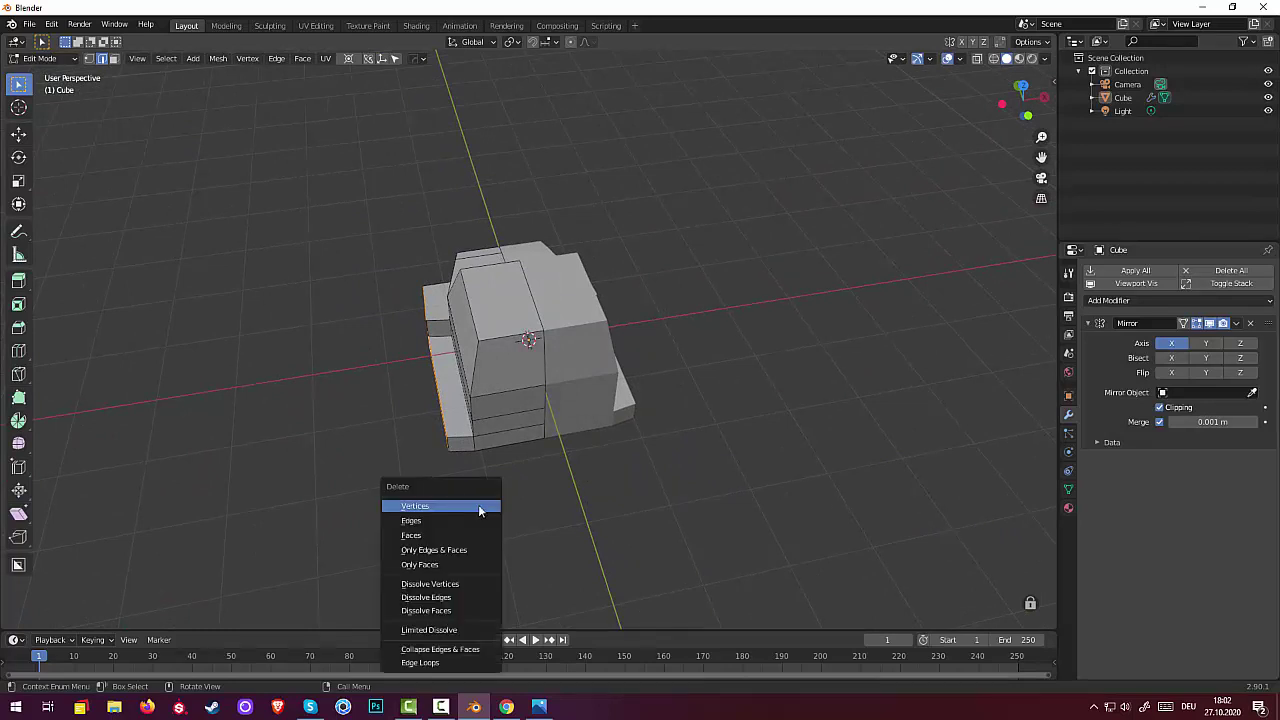
right_click(455, 408)
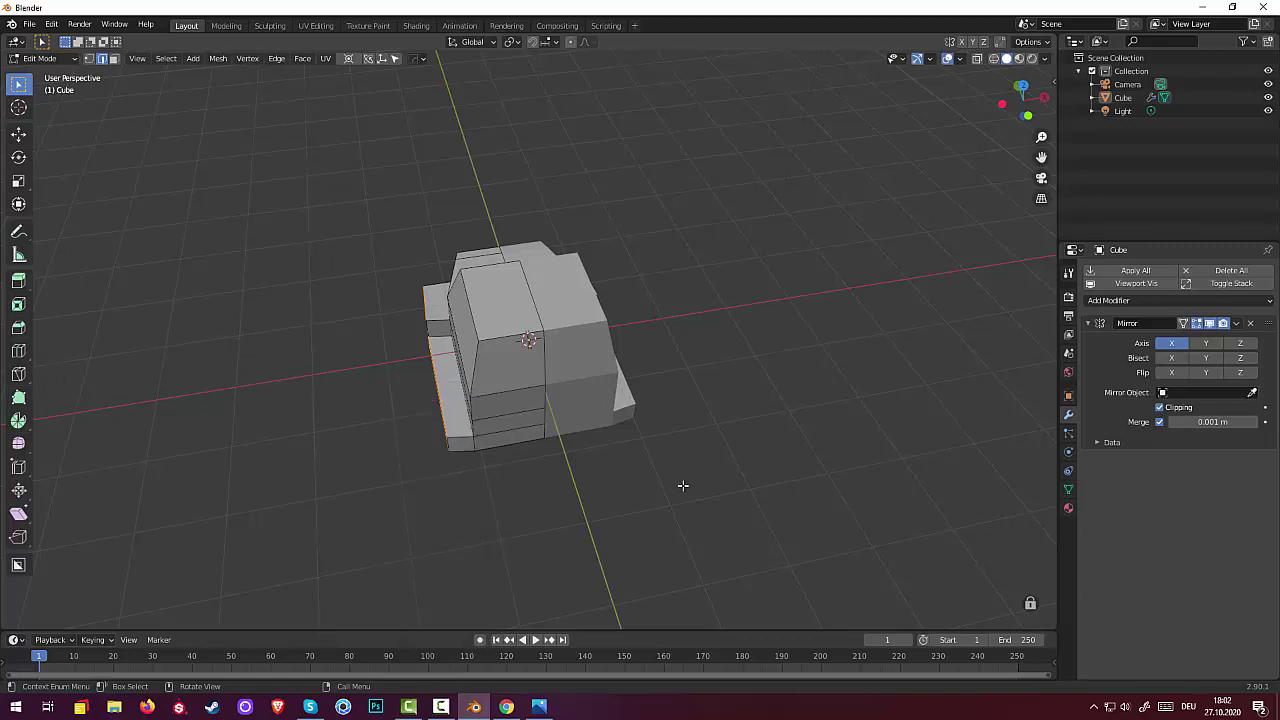
key(g)
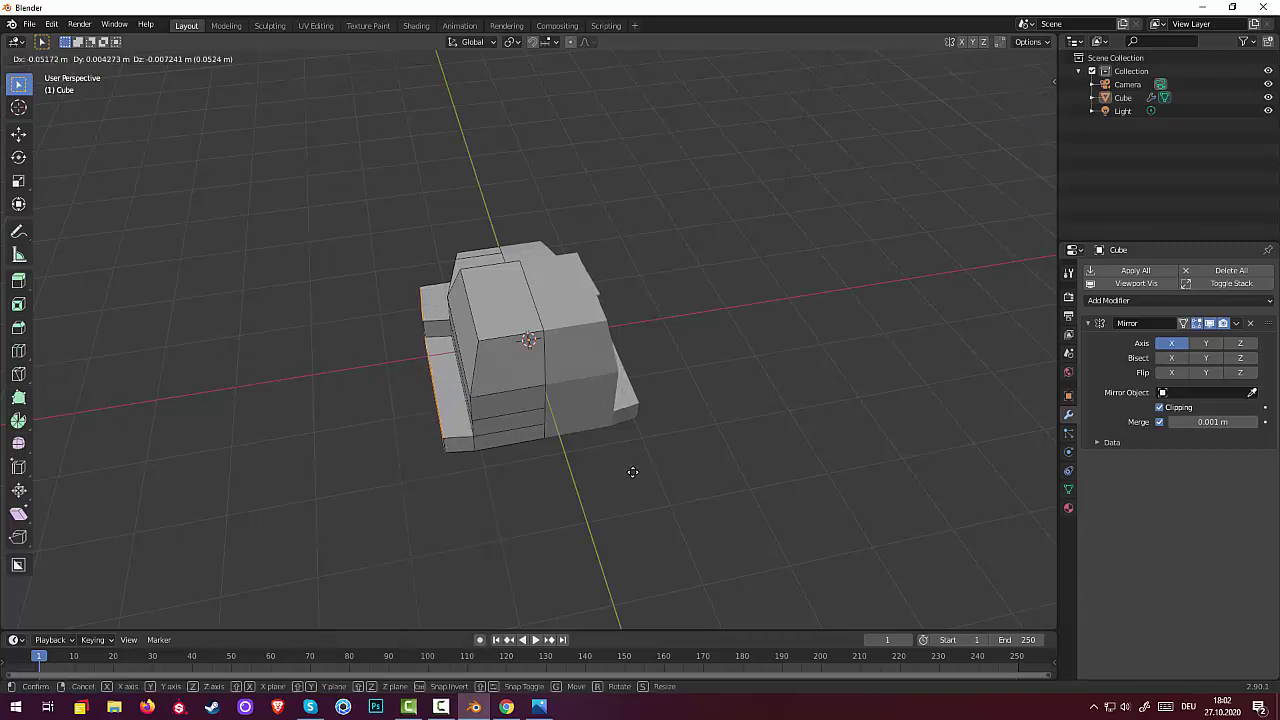
key(x)
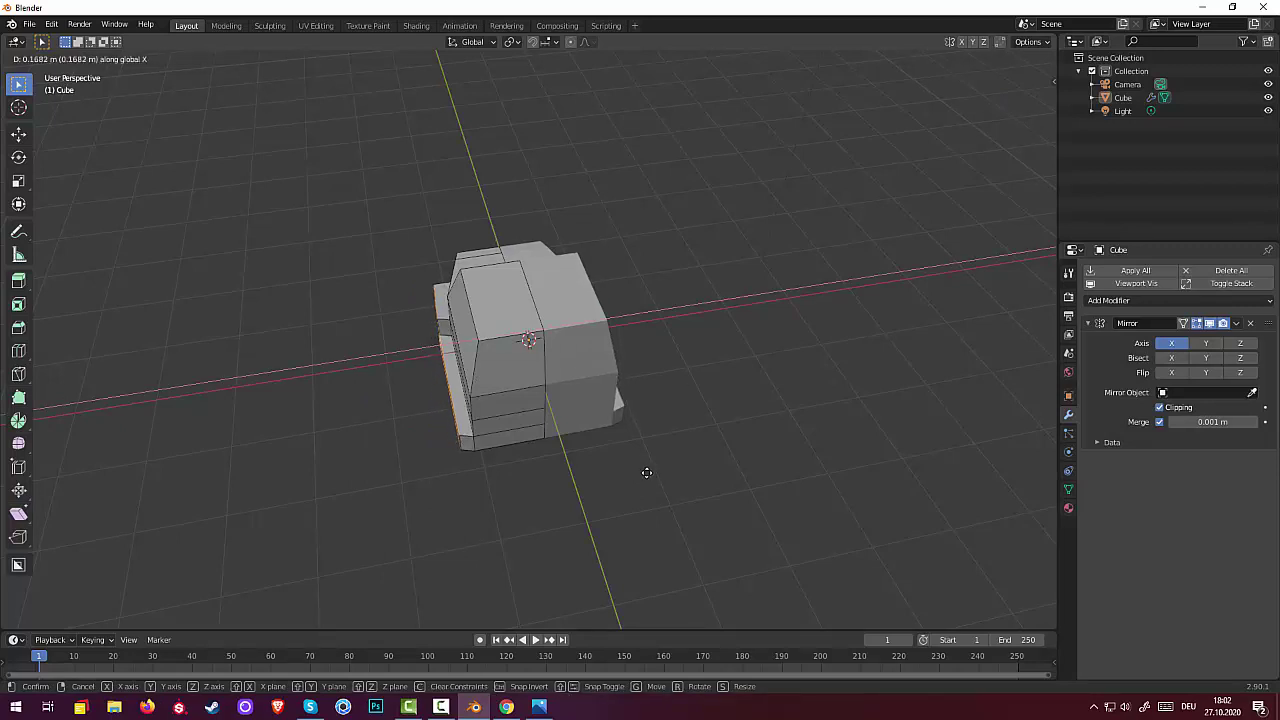
click(640, 474)
middle_drag(640, 474, 794, 420)
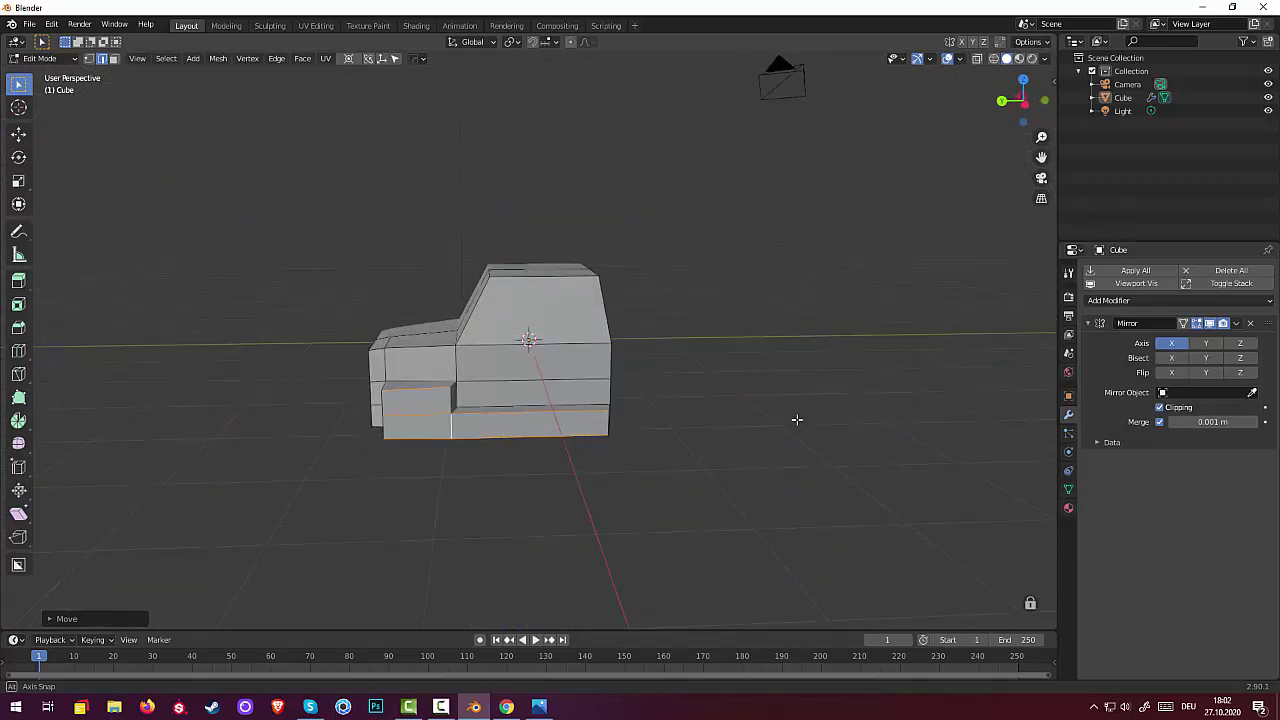
key(alt+a)
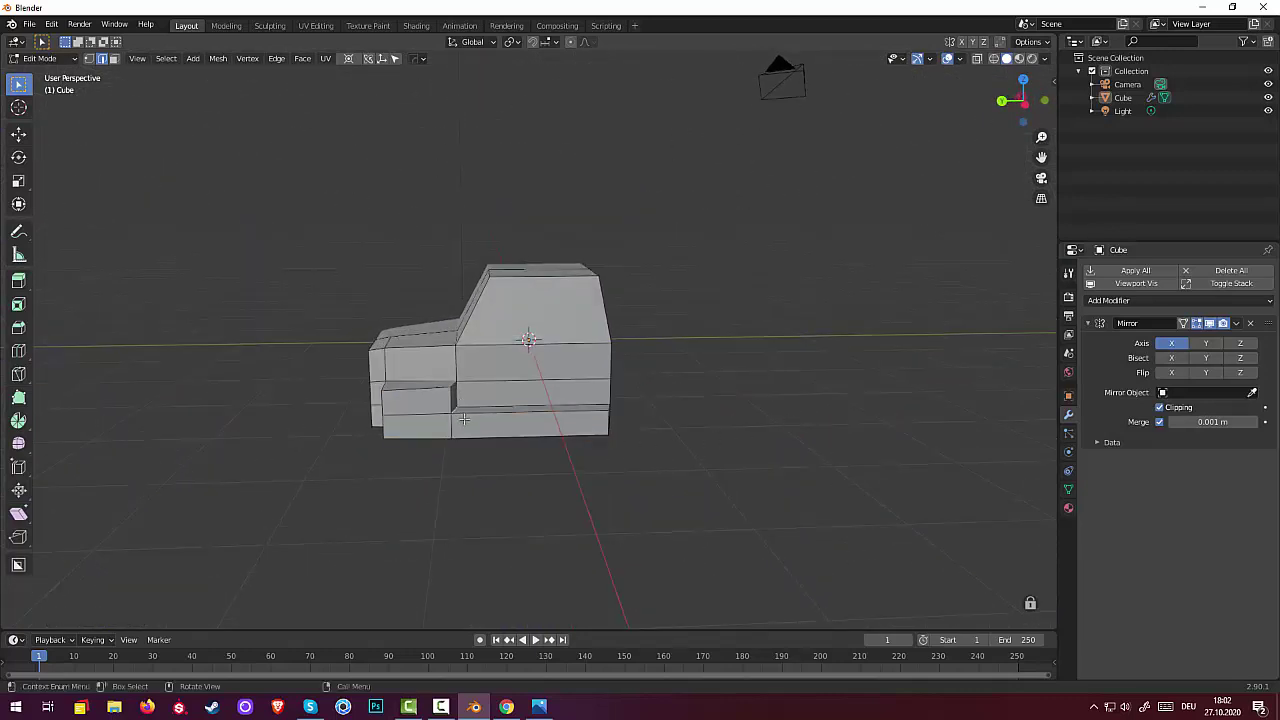
mouse_move(490, 418)
middle_down()
mouse_move(510, 425)
mouse_move(479, 434)
middle_up()
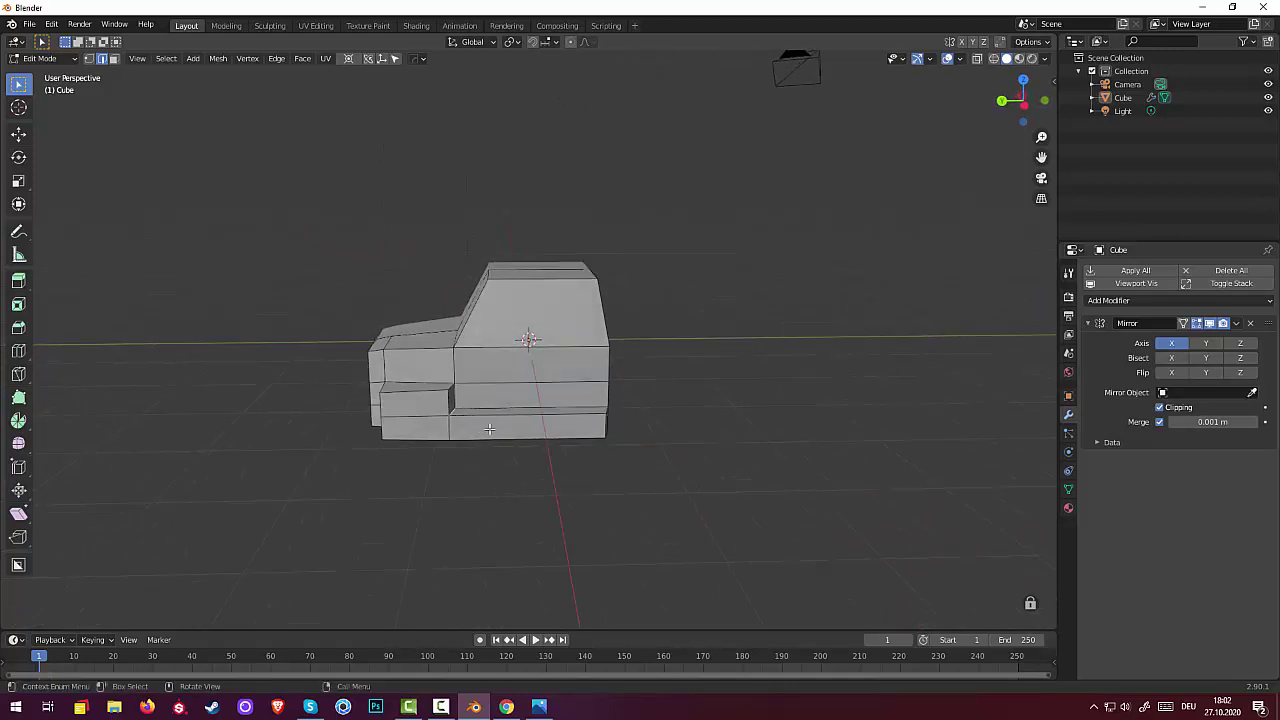
alt+click(490, 428)
key(g)
key(y)
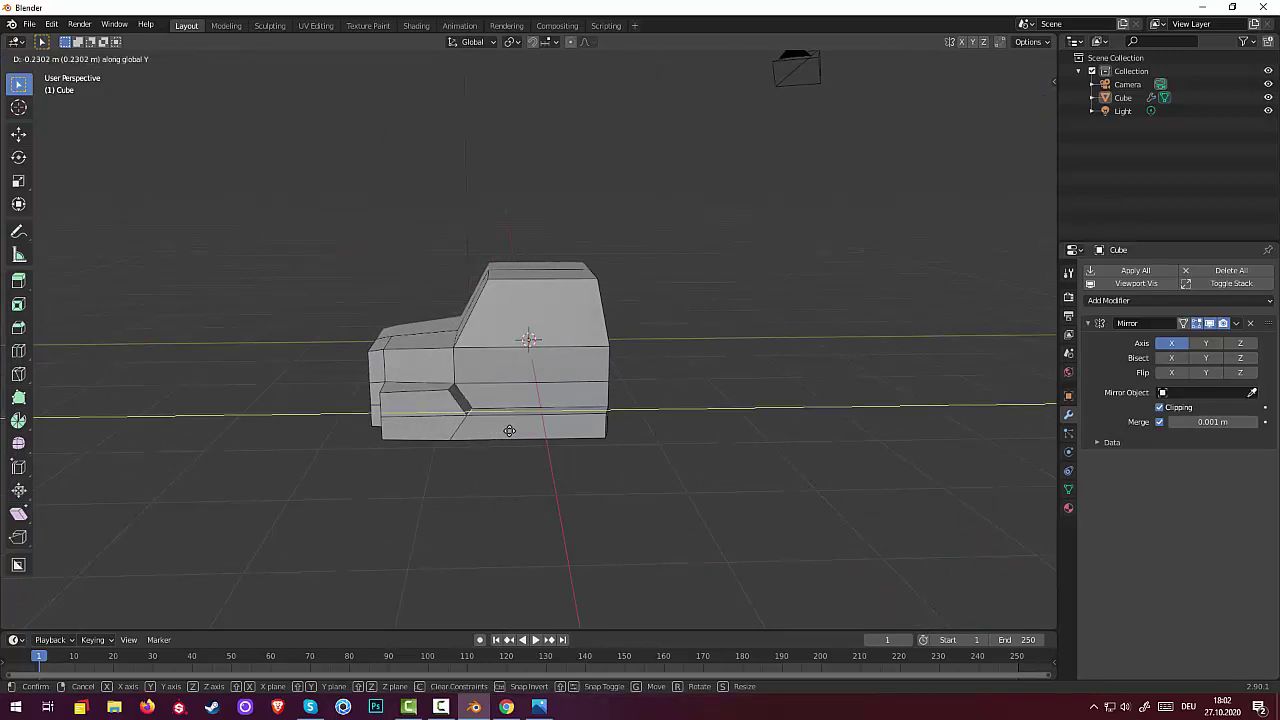
click(509, 430)
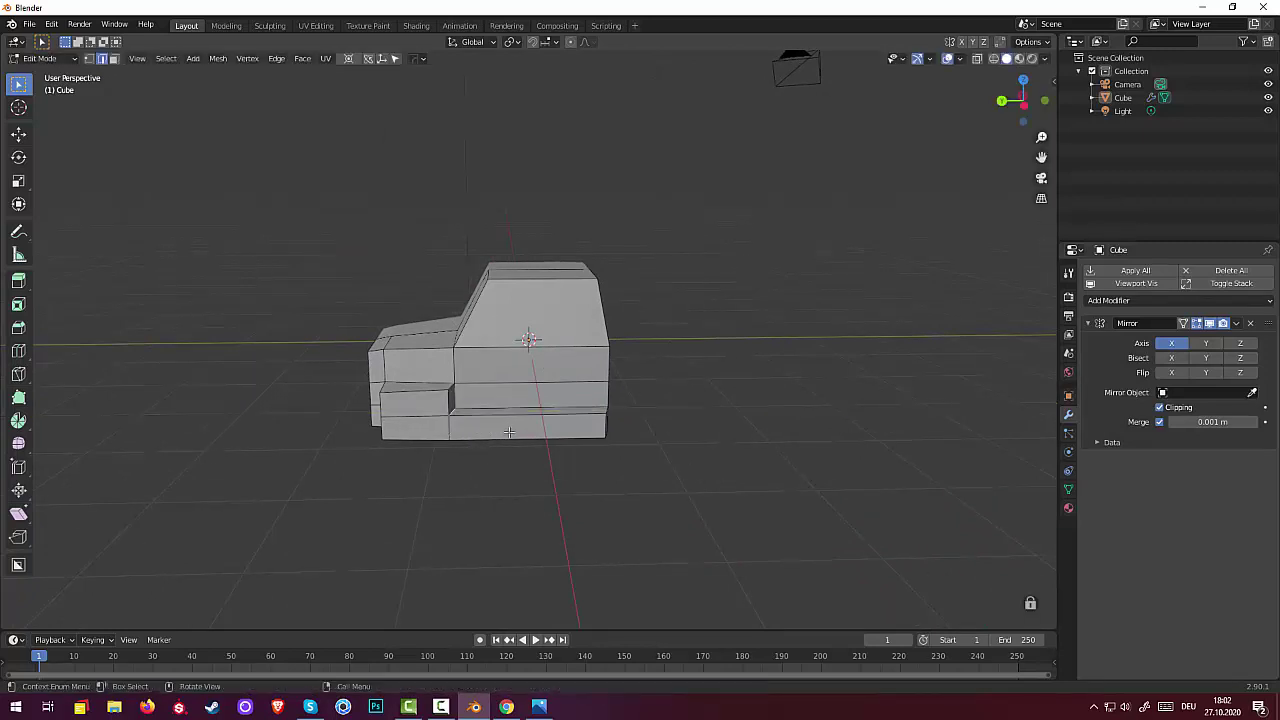
Move the lower vertical edge between fender and sill back along Y by about 0.3 m so the fender slopes down to the sill
mouse_move(509, 430)
middle_down()
mouse_move(523, 357)
mouse_move(465, 368)
mouse_move(468, 352)
mouse_move(498, 432)
middle_up()
click(460, 361)
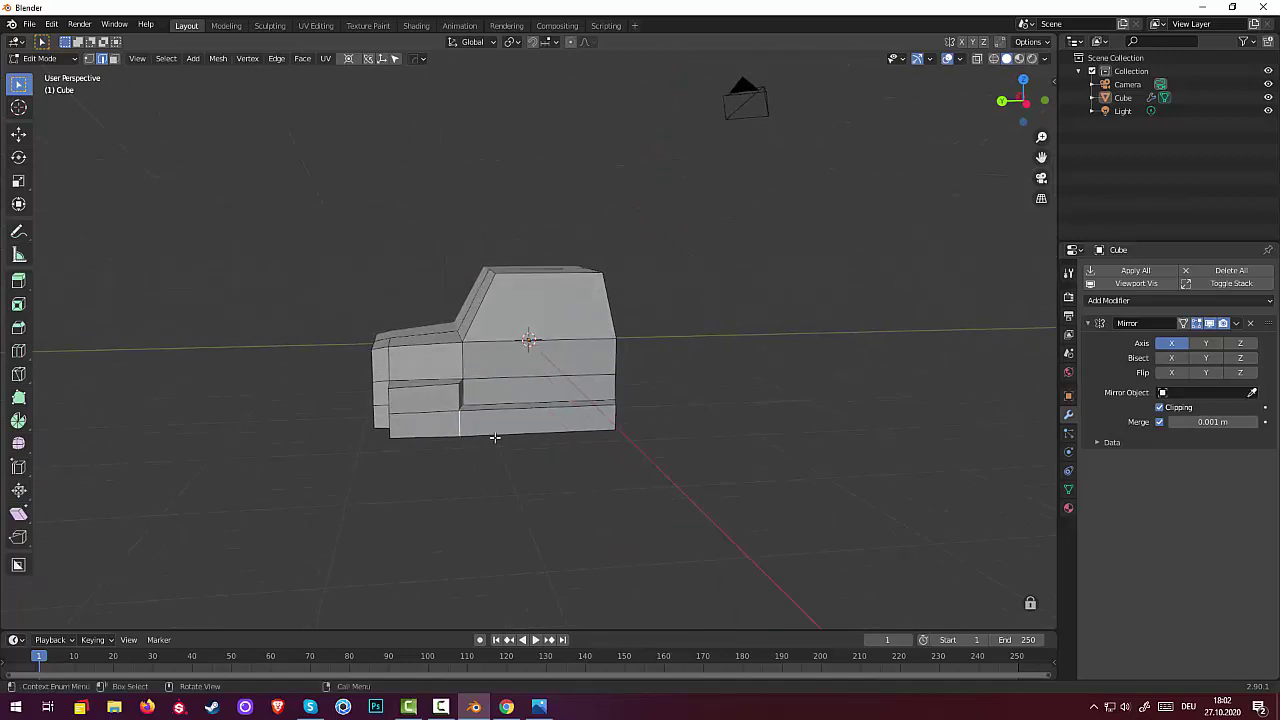
key(g)
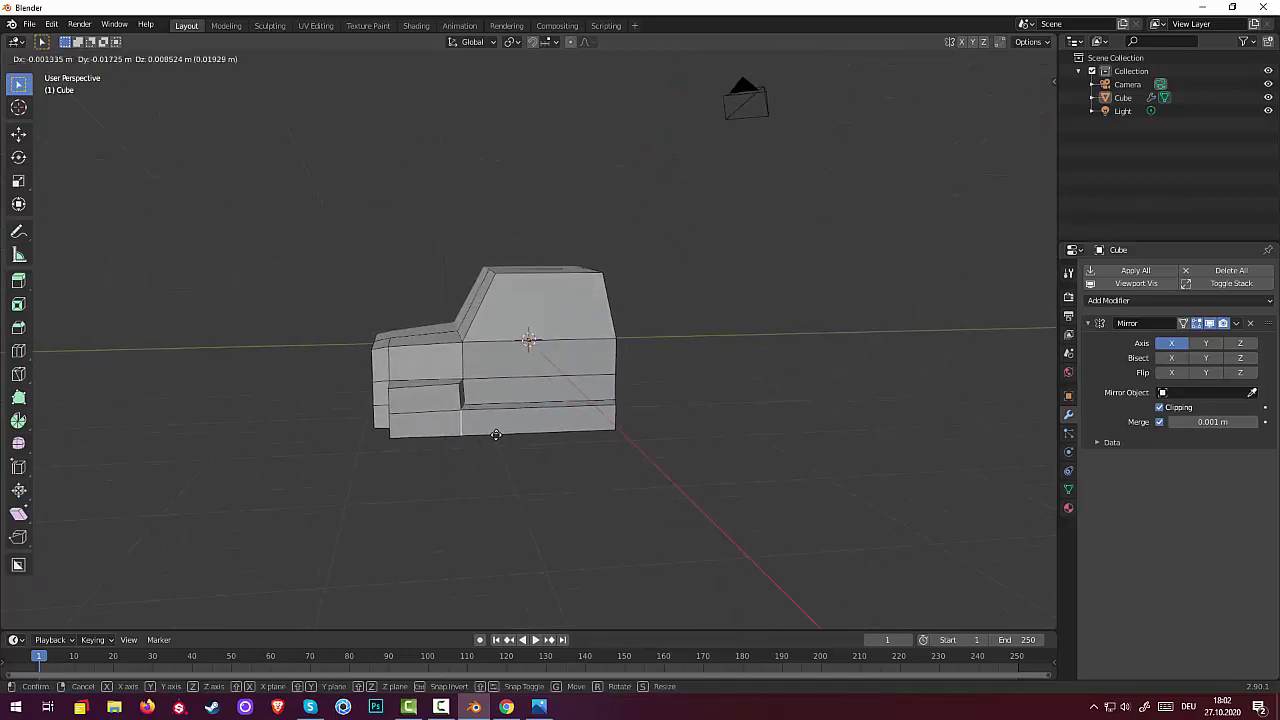
key(y)
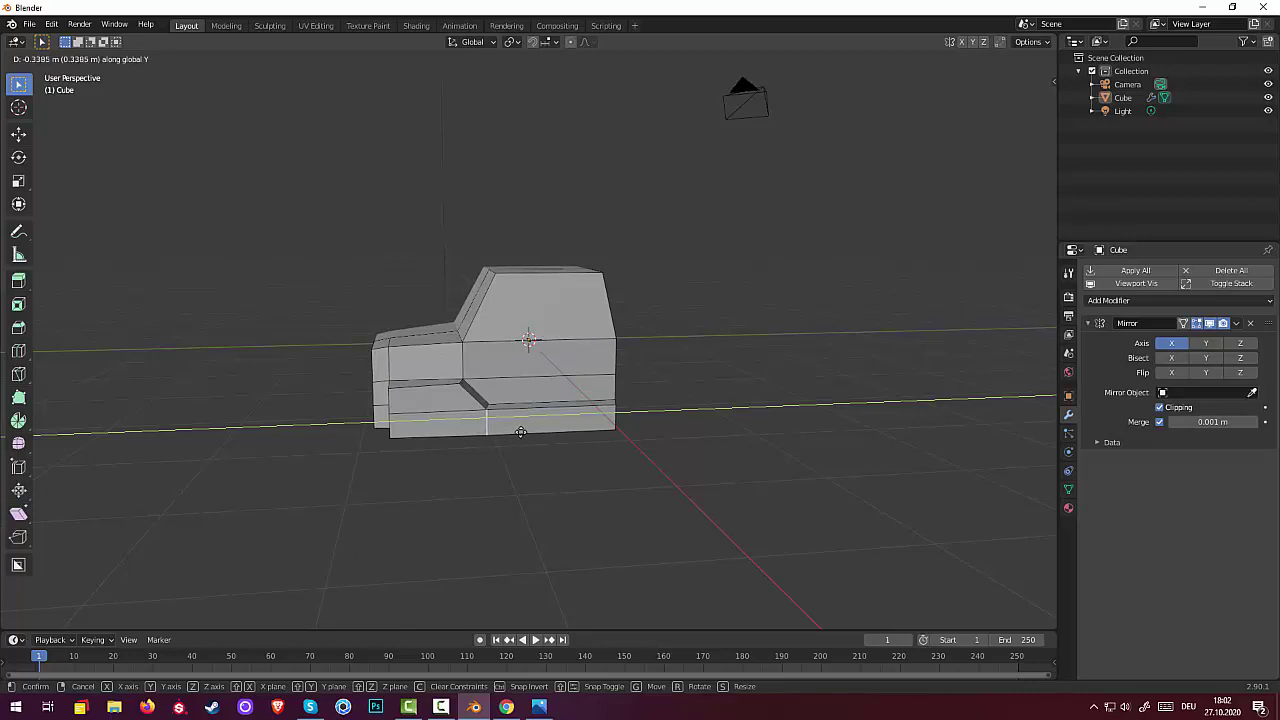
click(514, 433)
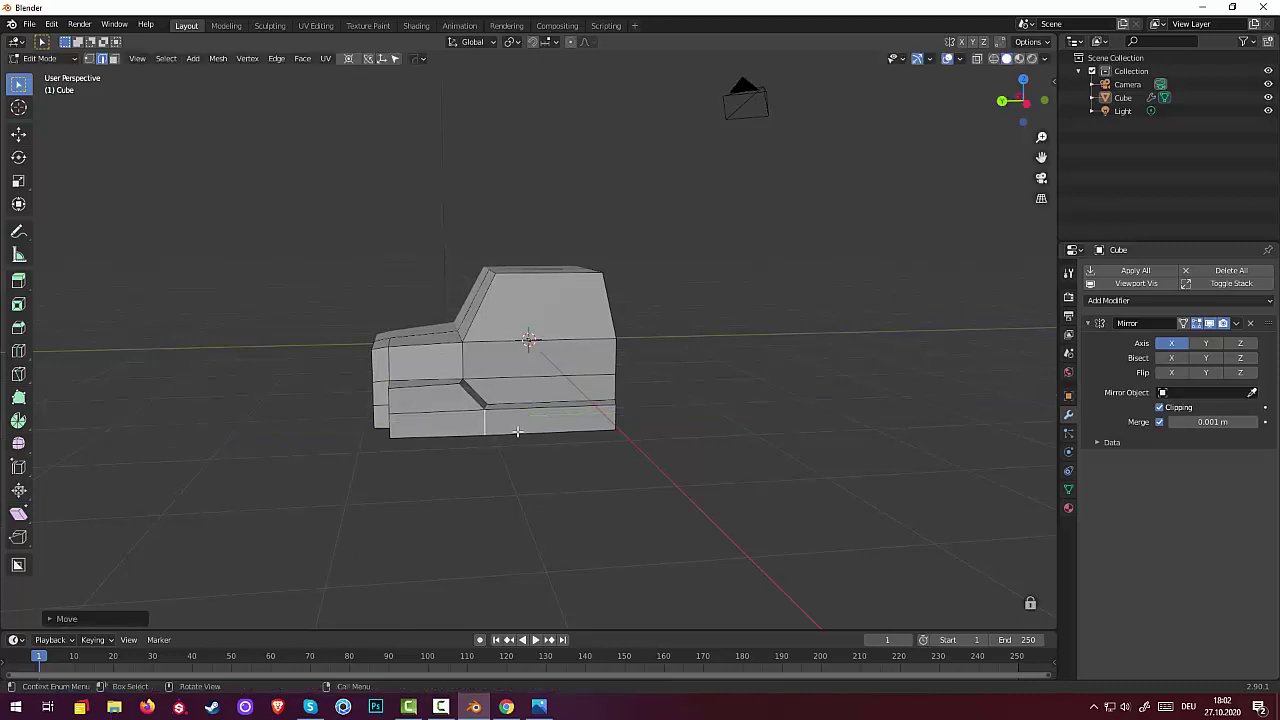
Inset the fender's two front faces individually with a thickness of about 0.06 m
middle_drag(534, 466, 693, 474)
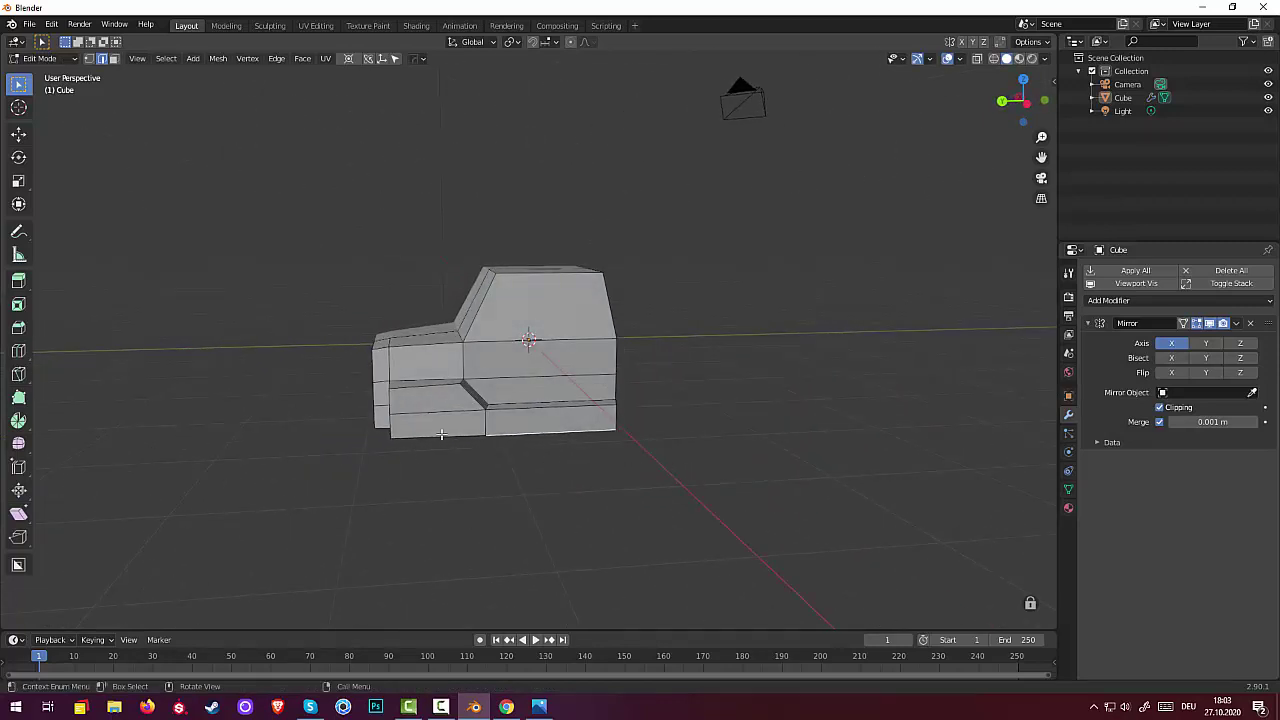
middle_drag(416, 400, 641, 467)
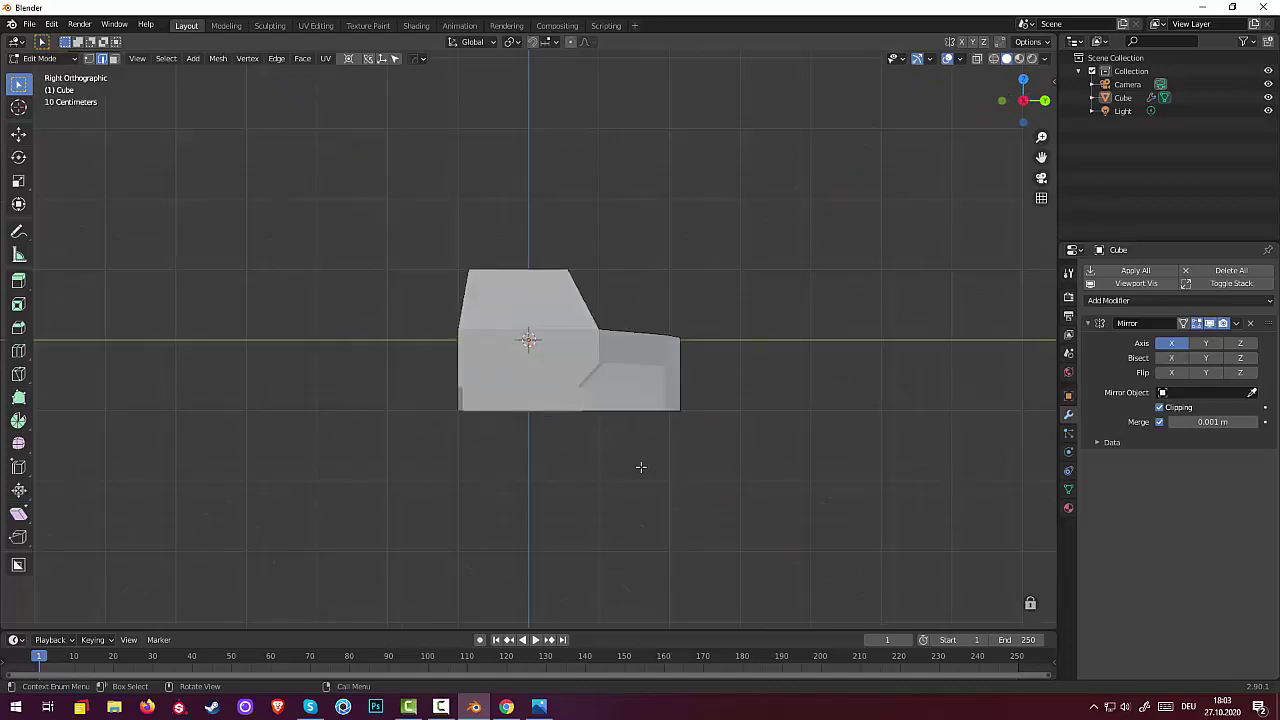
key(KP_1)
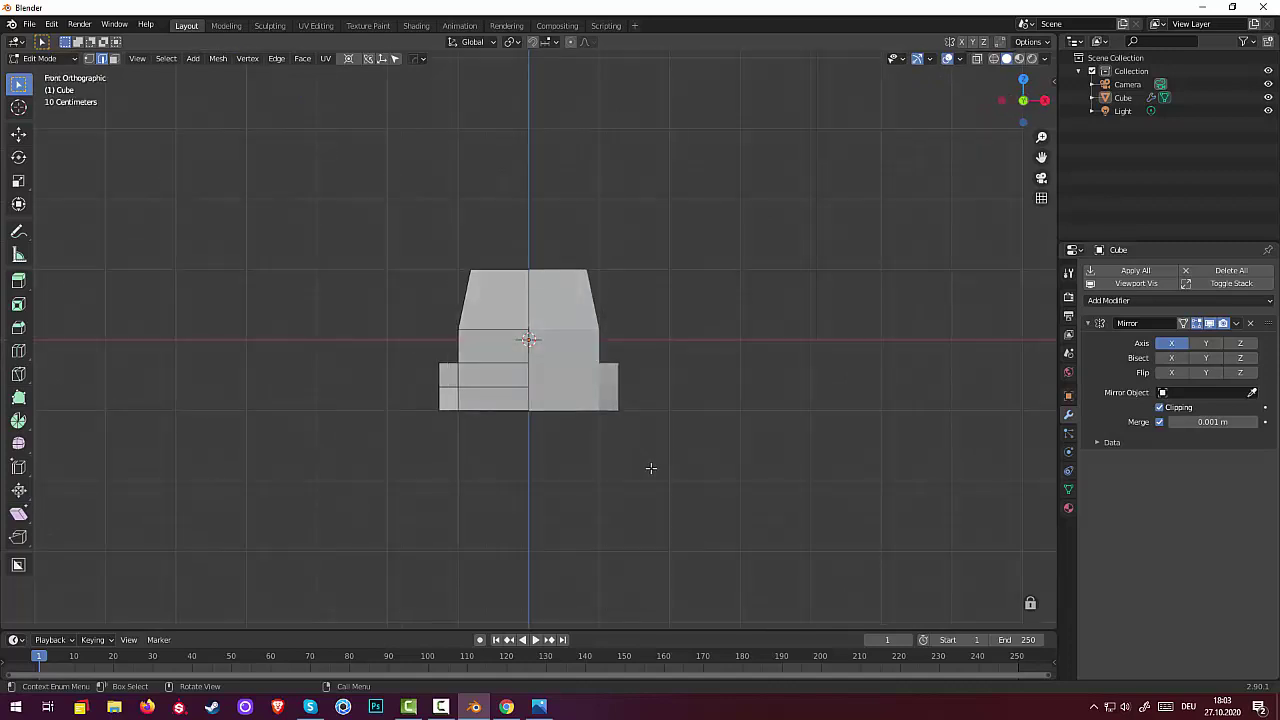
middle_drag(644, 467, 927, 507)
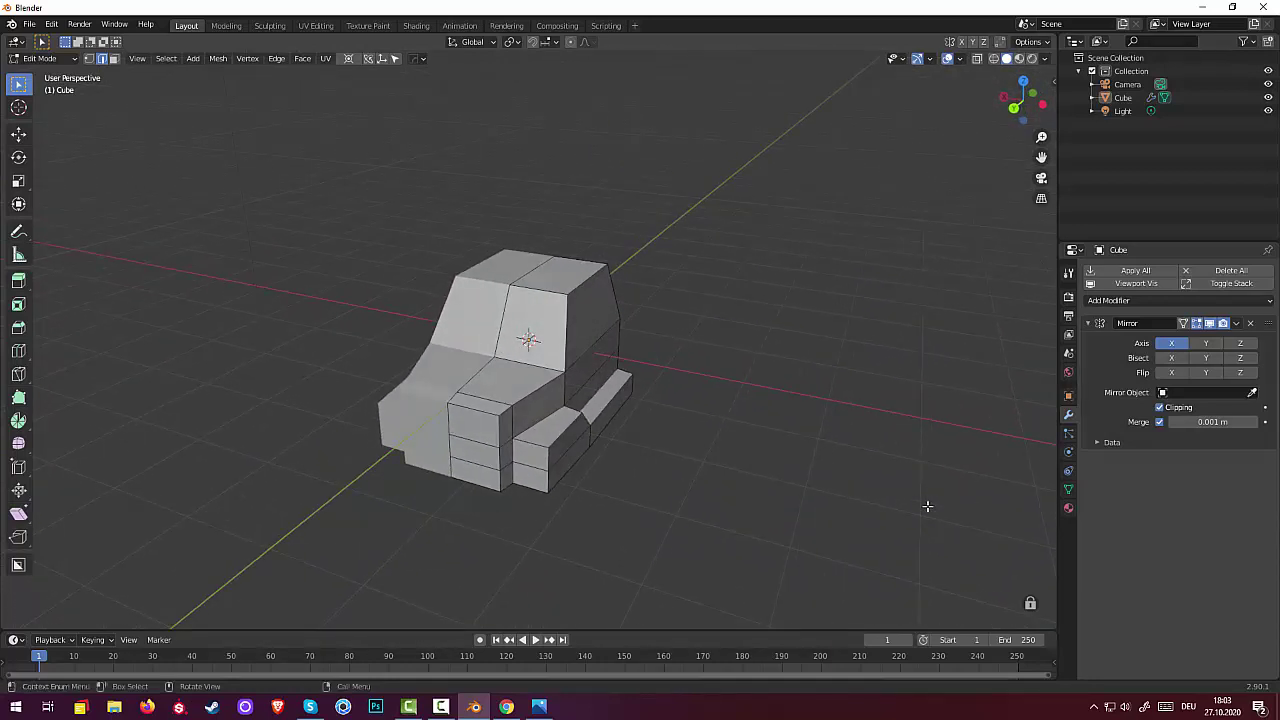
middle_drag(866, 517, 794, 469)
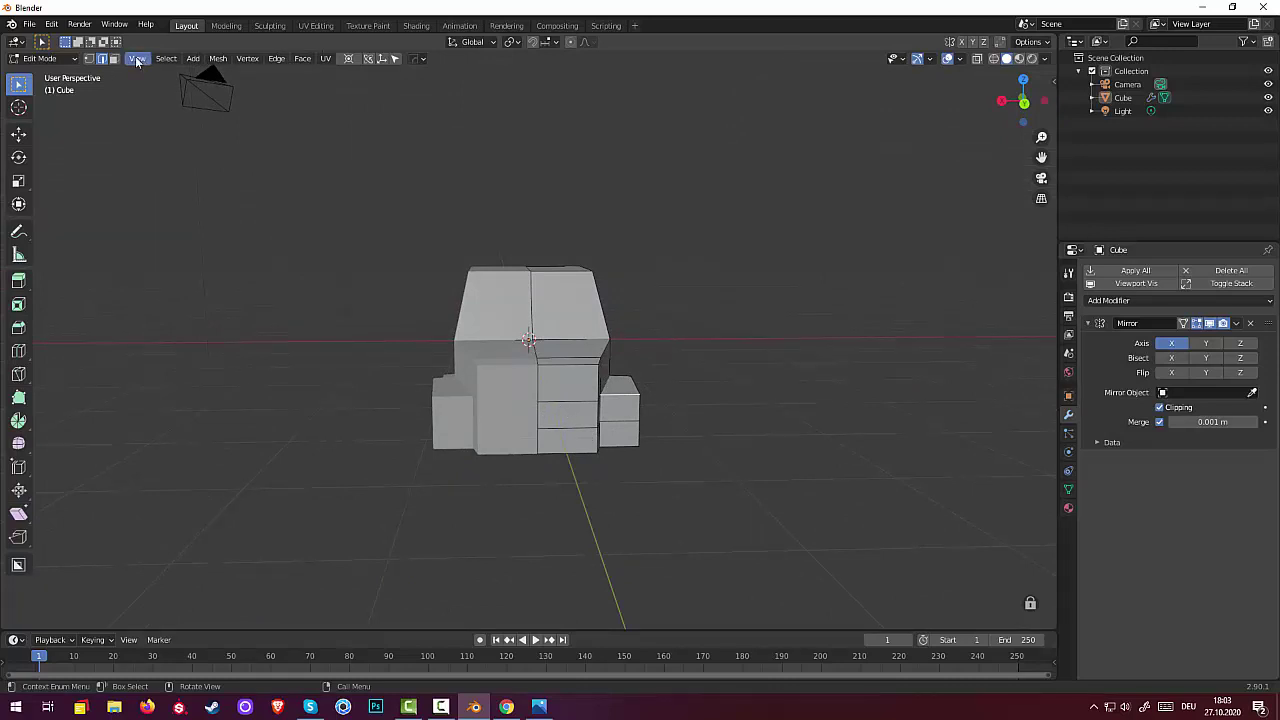
click(114, 58)
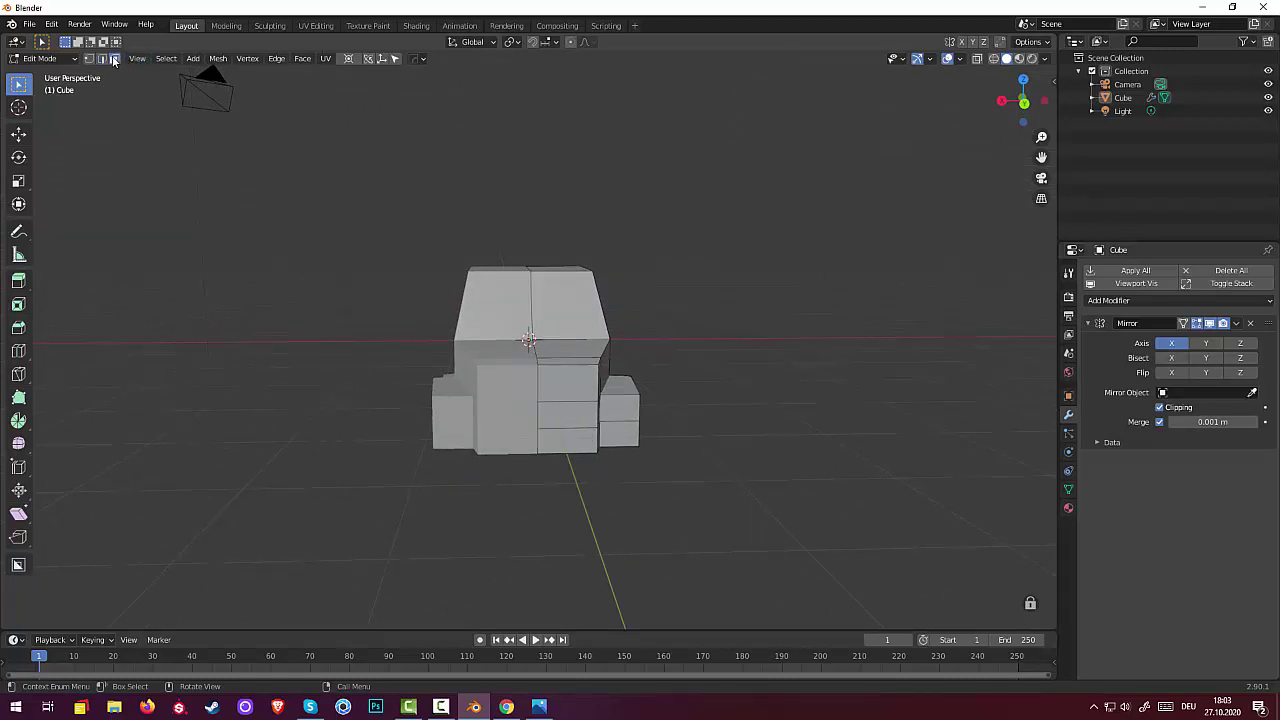
click(616, 412)
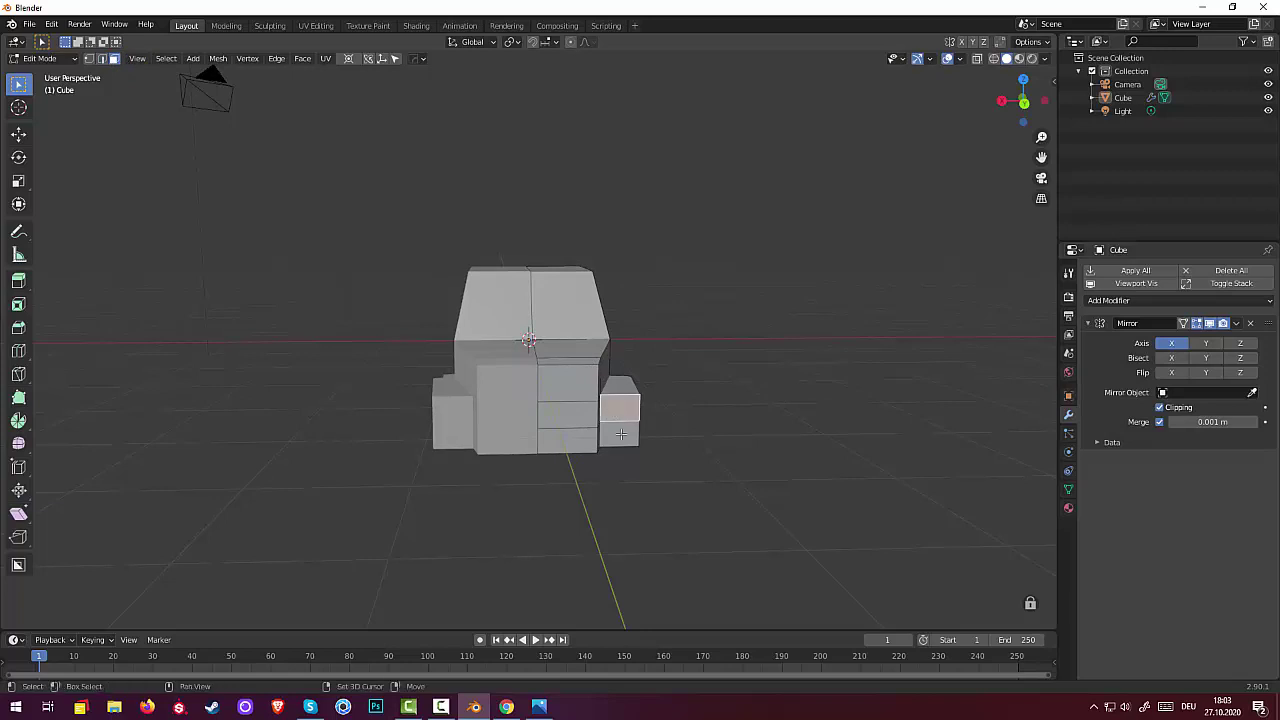
shift+click(621, 433)
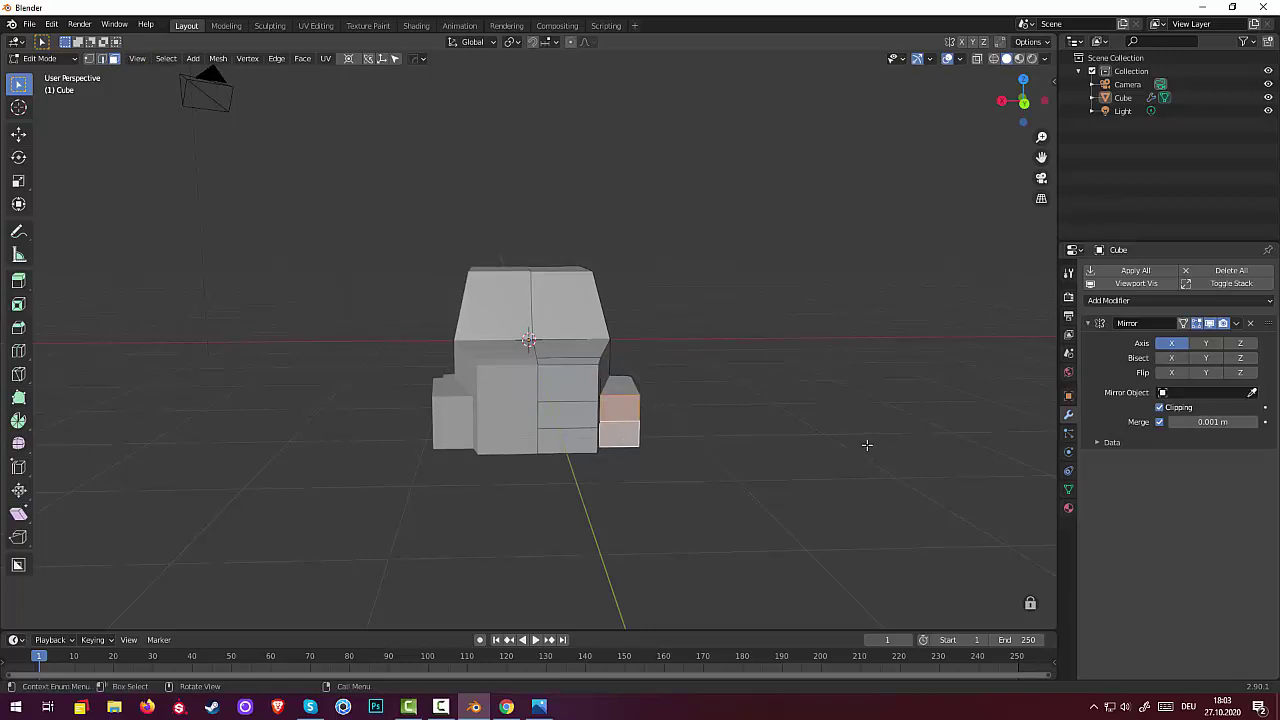
key(i)
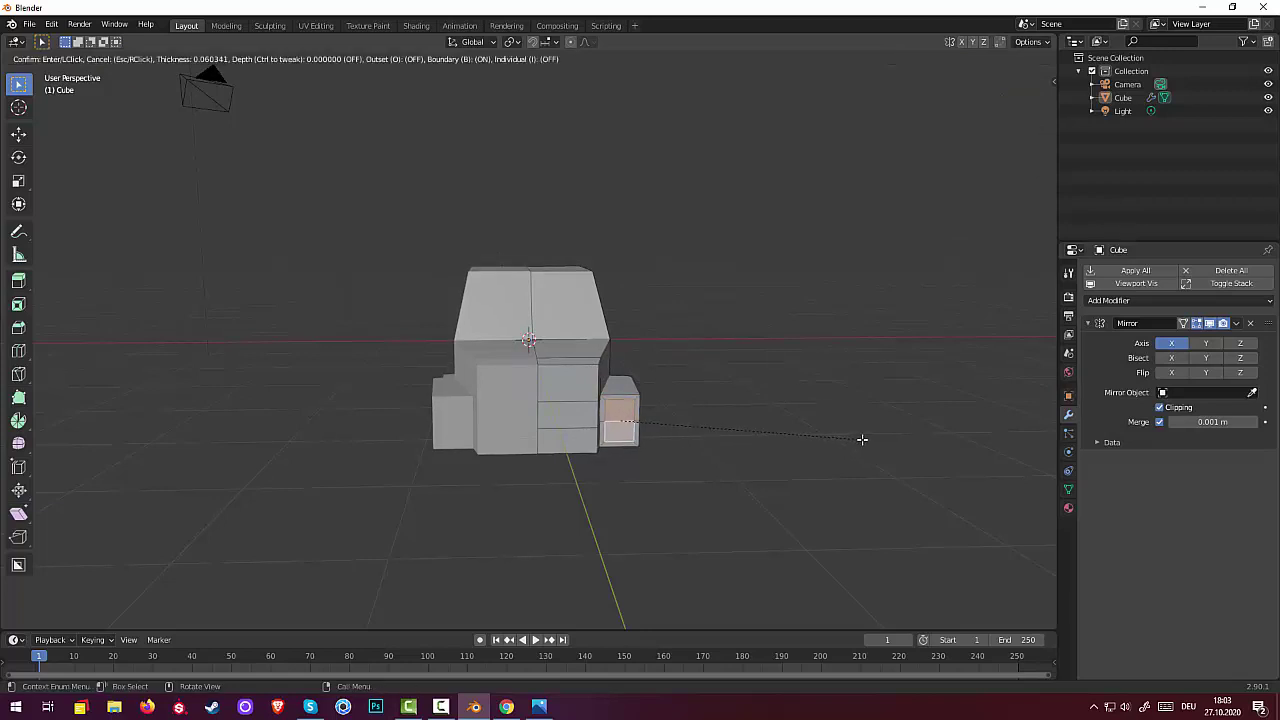
click(862, 439)
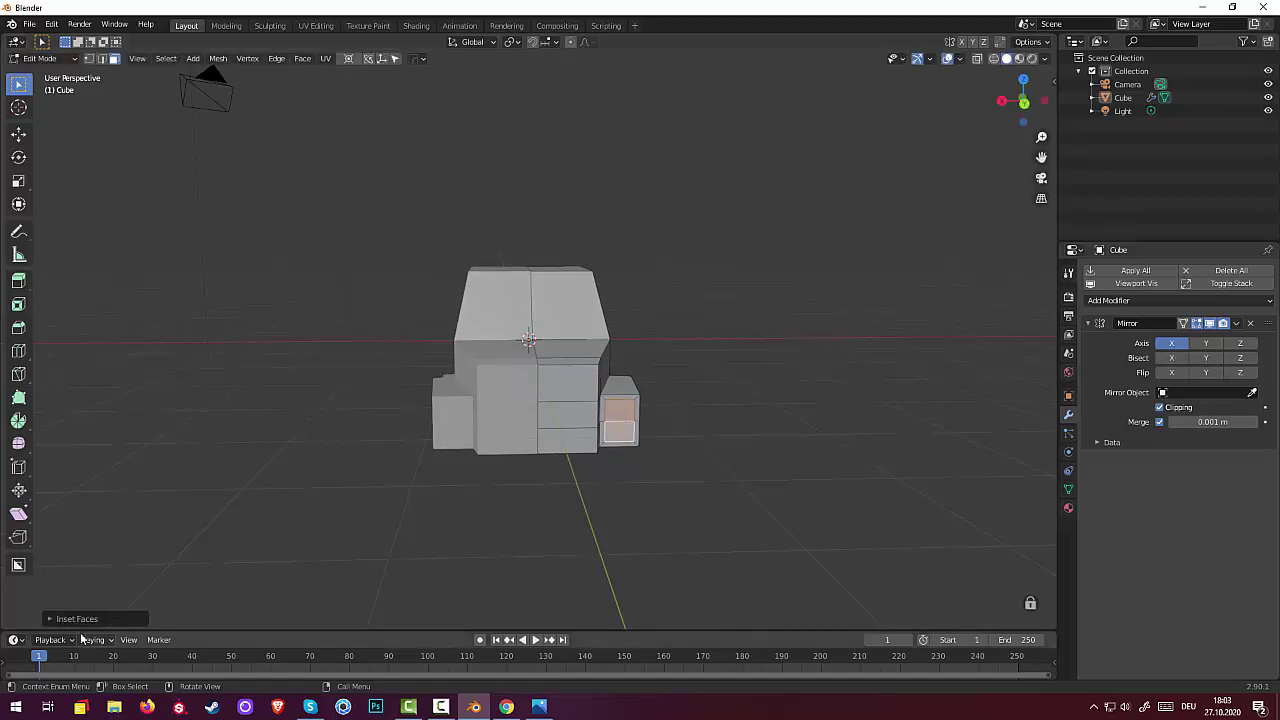
click(122, 600)
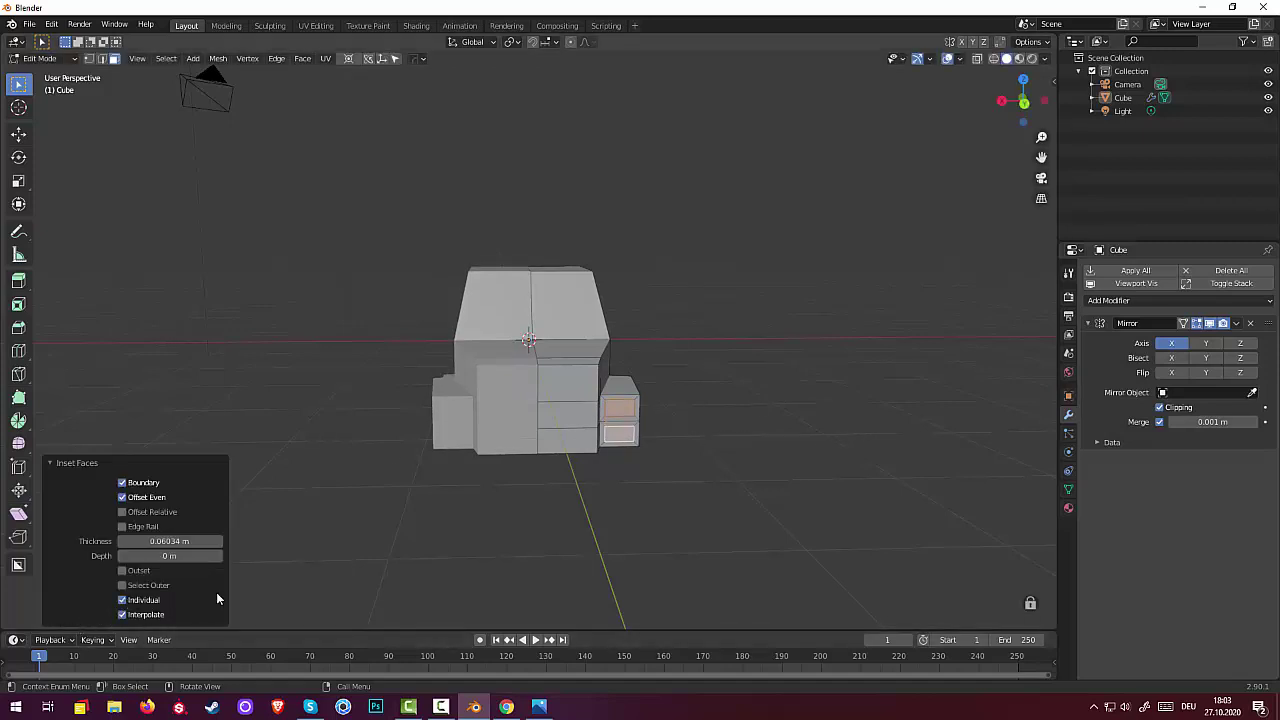
Extrude the fender's two inset front faces inward by about 0.15 m and inset the recessed faces again by about 0.03 m
middle_drag(774, 517, 713, 541)
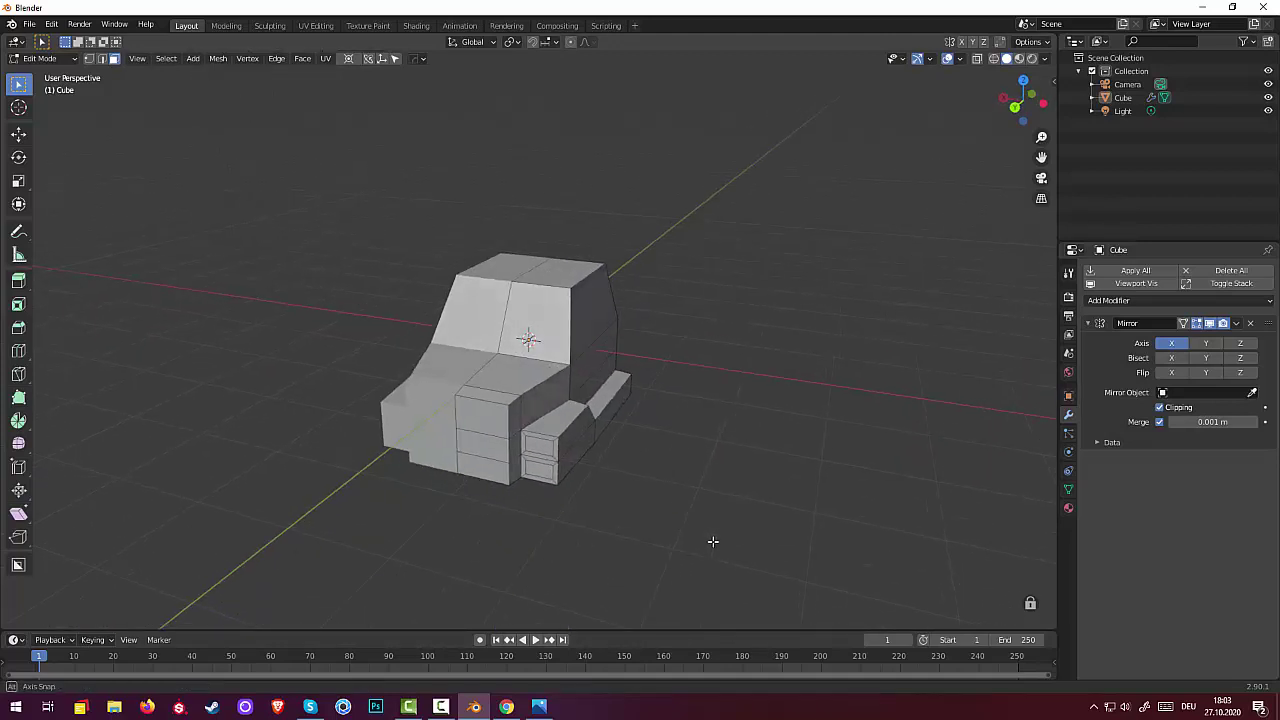
click(541, 451)
shift+click(541, 472)
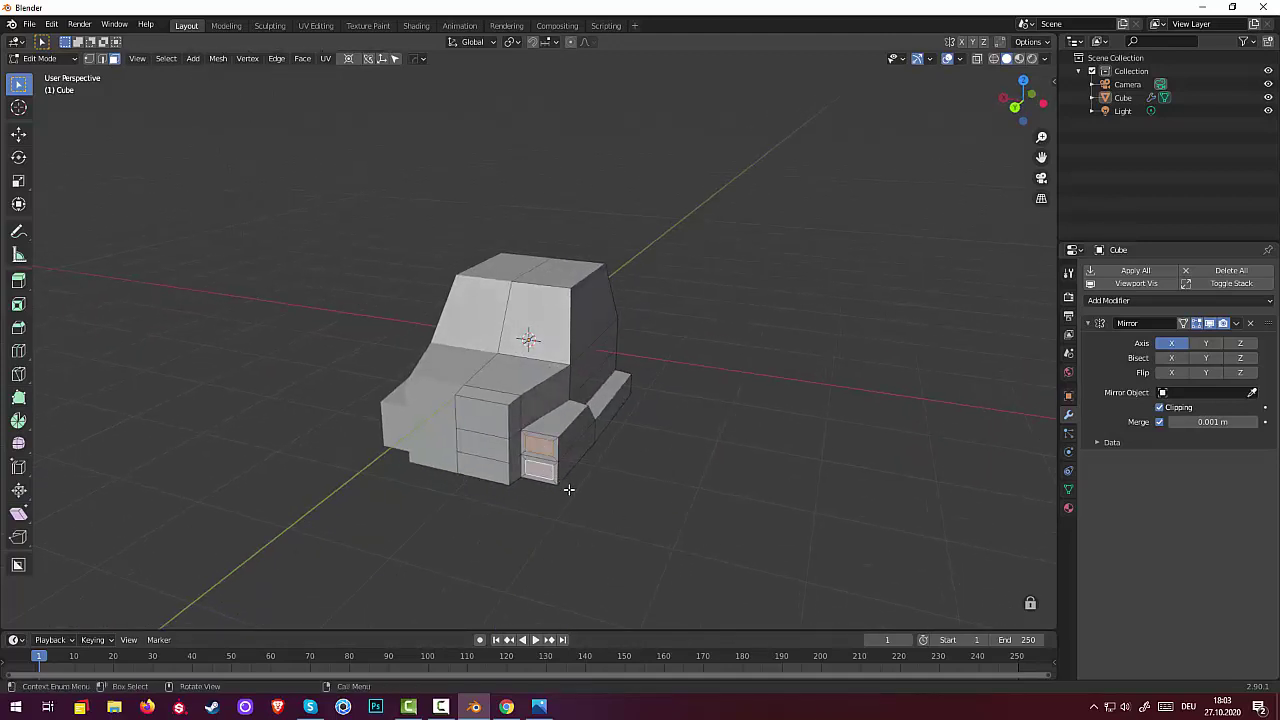
key(e)
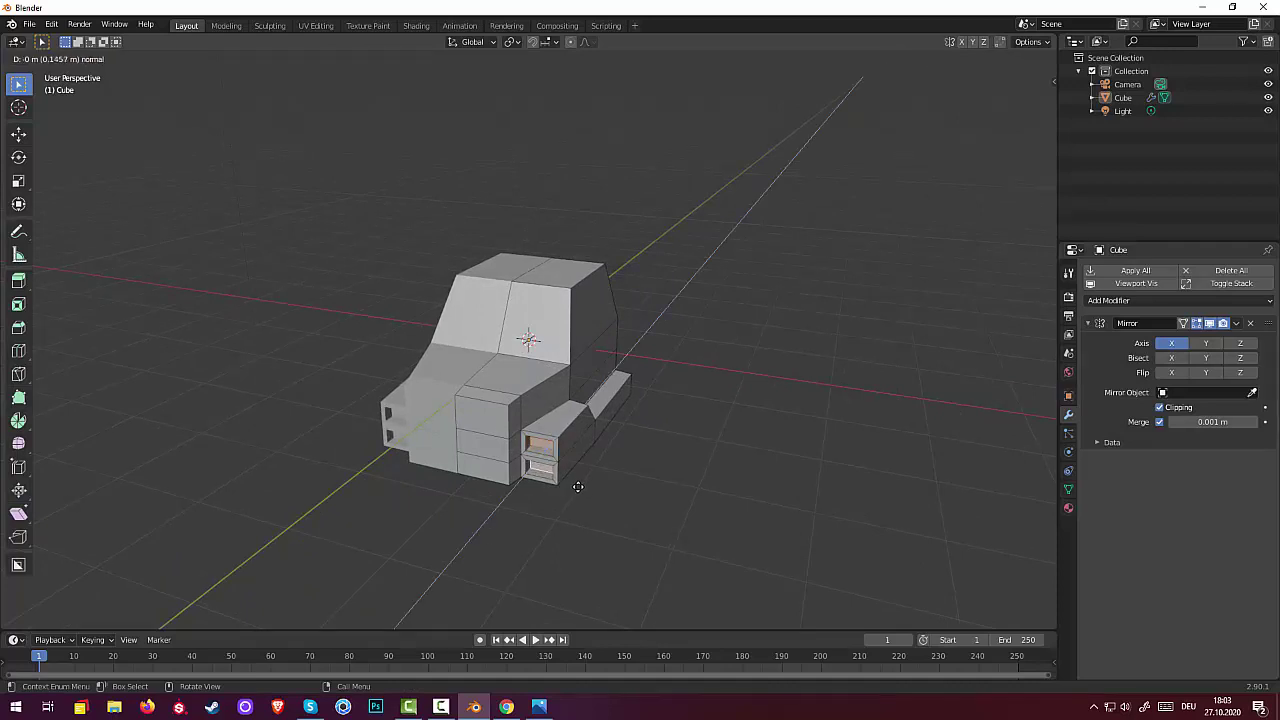
click(578, 486)
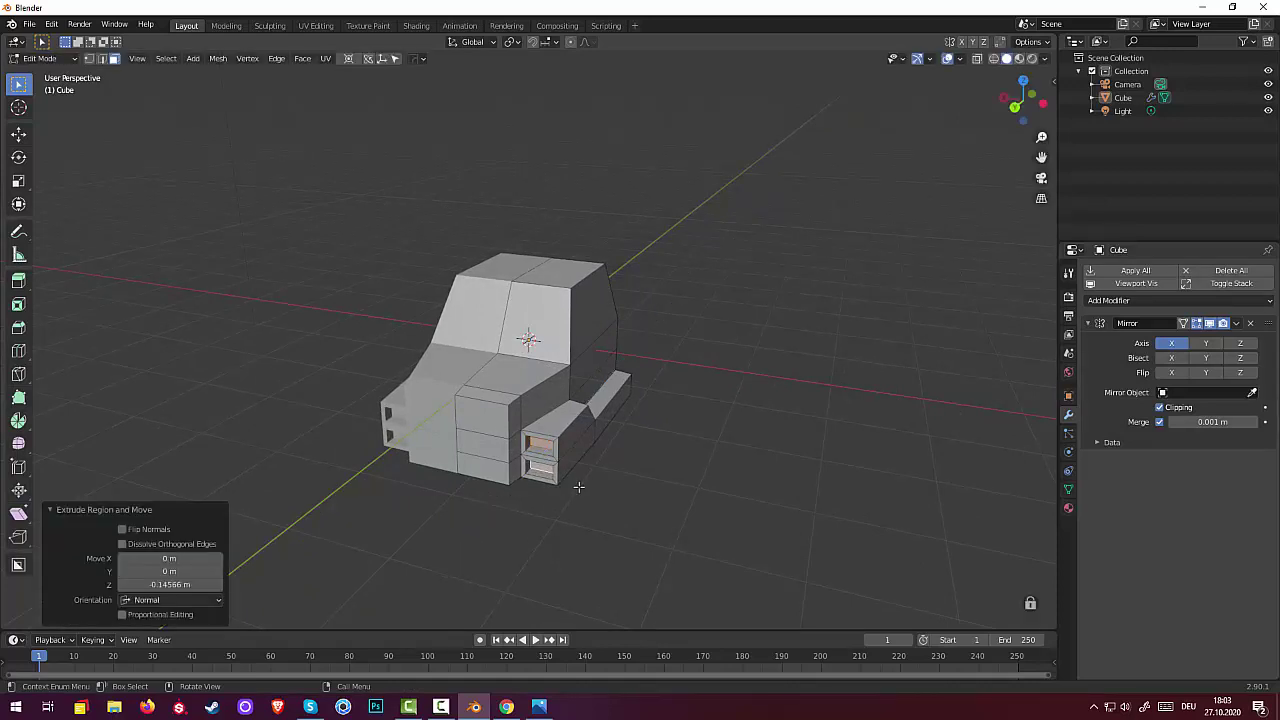
key(i)
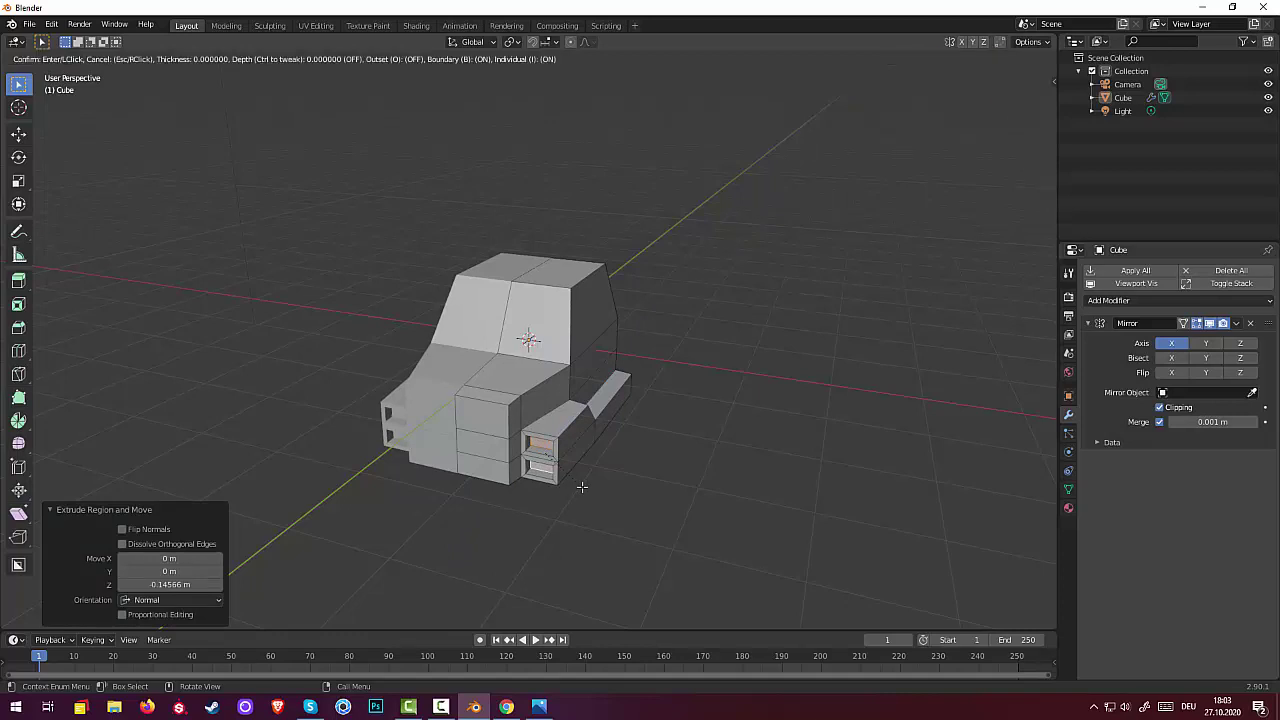
click(580, 485)
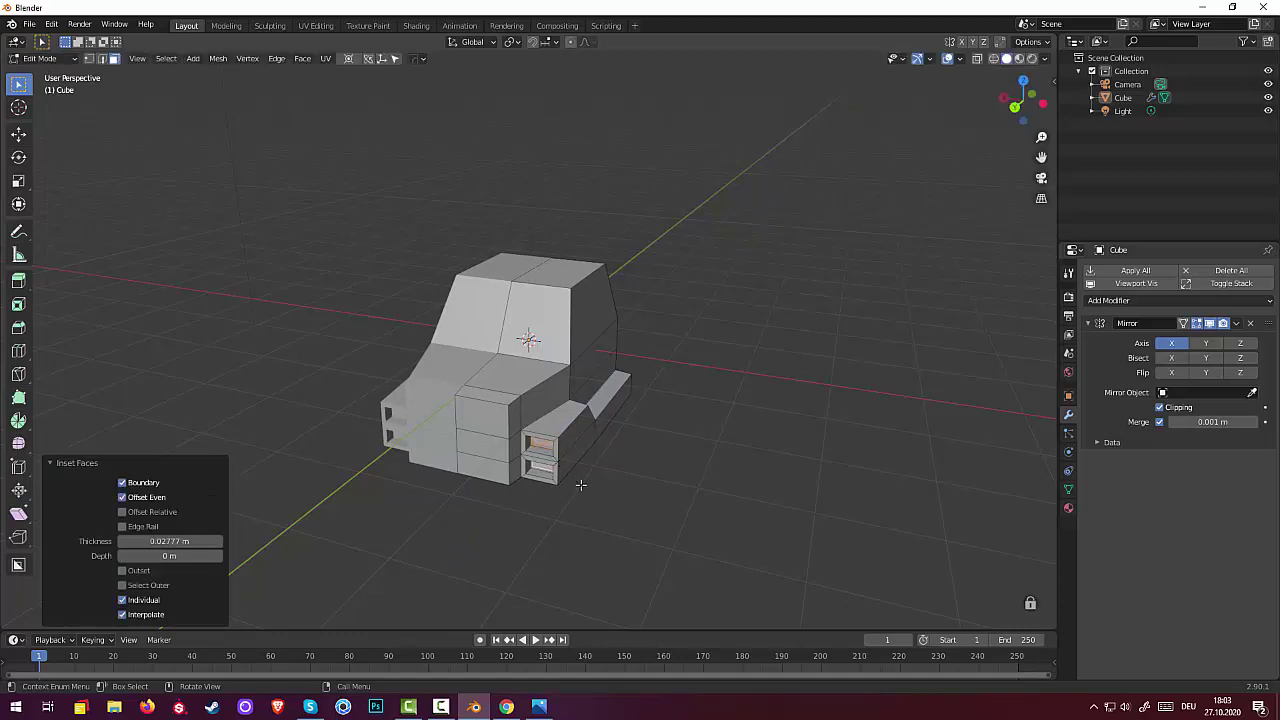
Extrude the fender's two inset light faces by about 0.2 m along their normal
key(e)
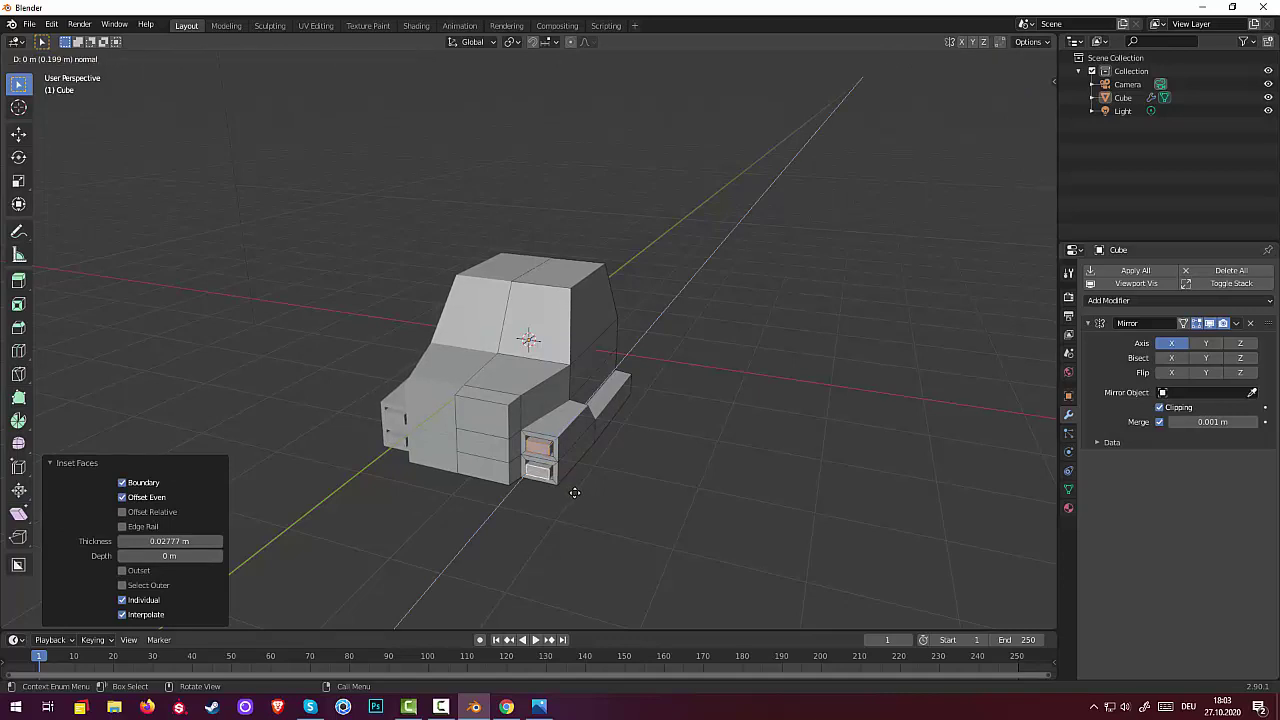
click(578, 492)
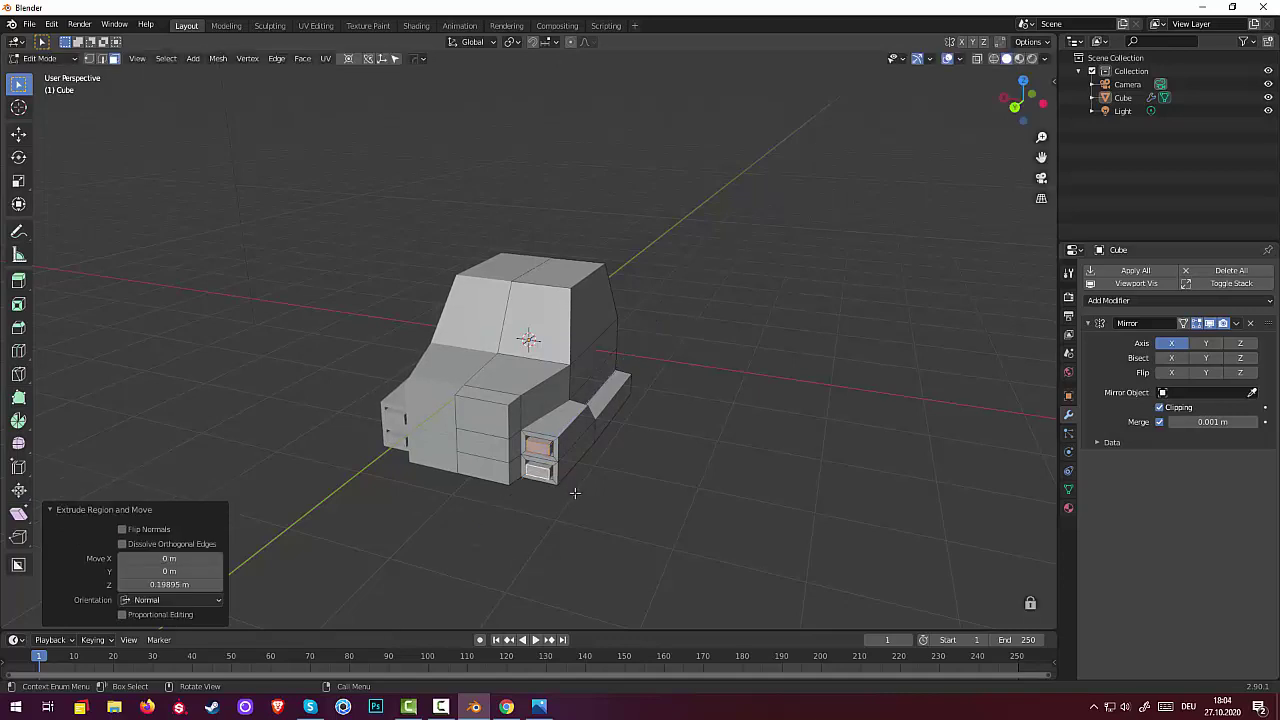
right_click(647, 480)
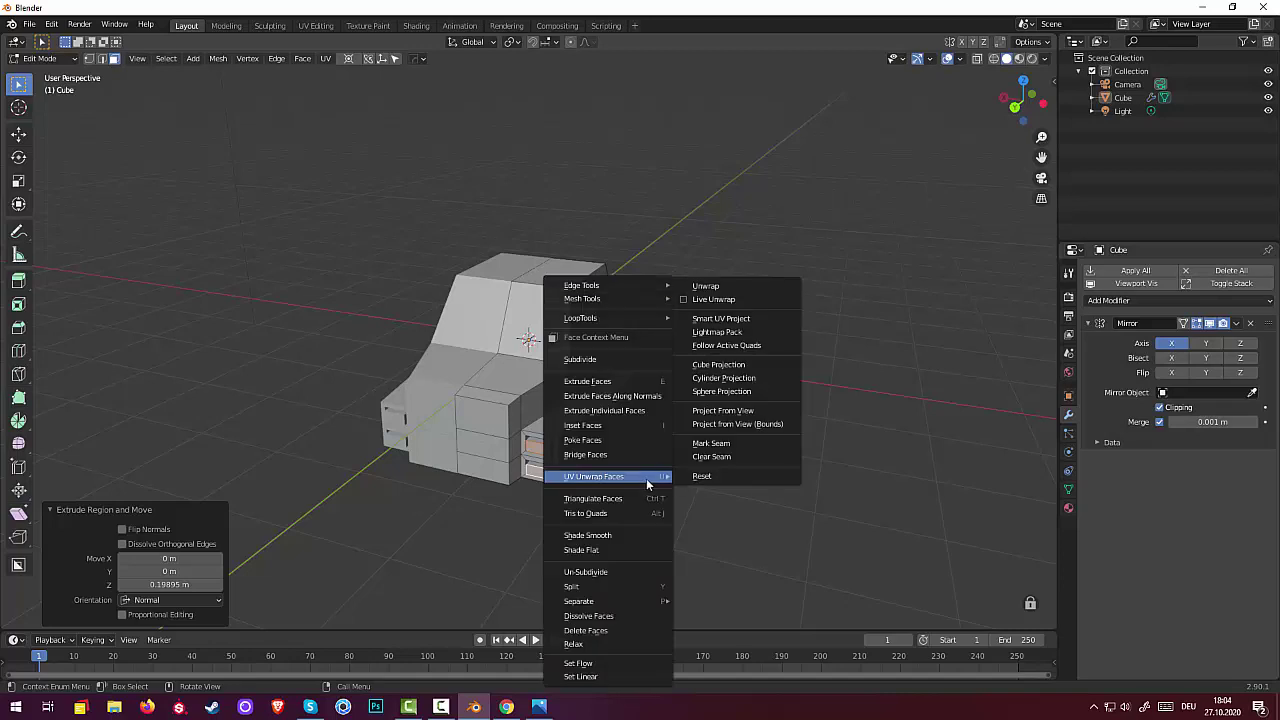
click(818, 492)
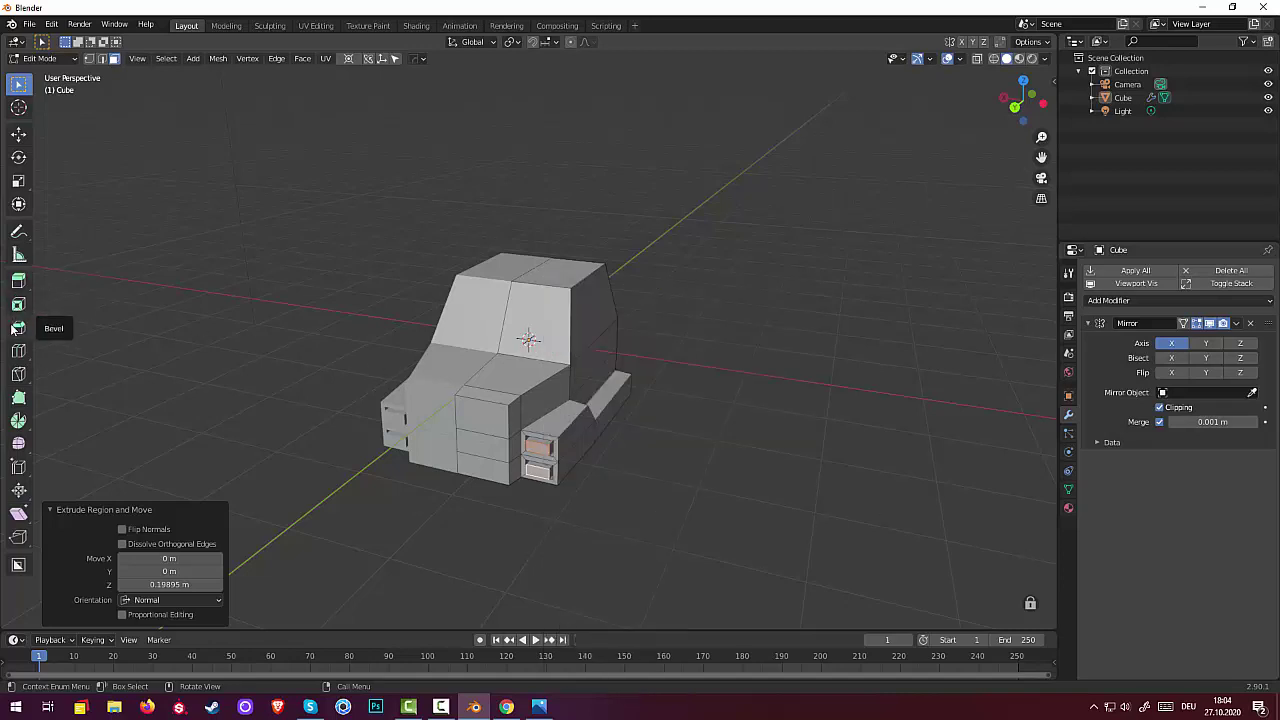
Bevel the edges of the extruded front light faces slightly with the Bevel tool
click(20, 330)
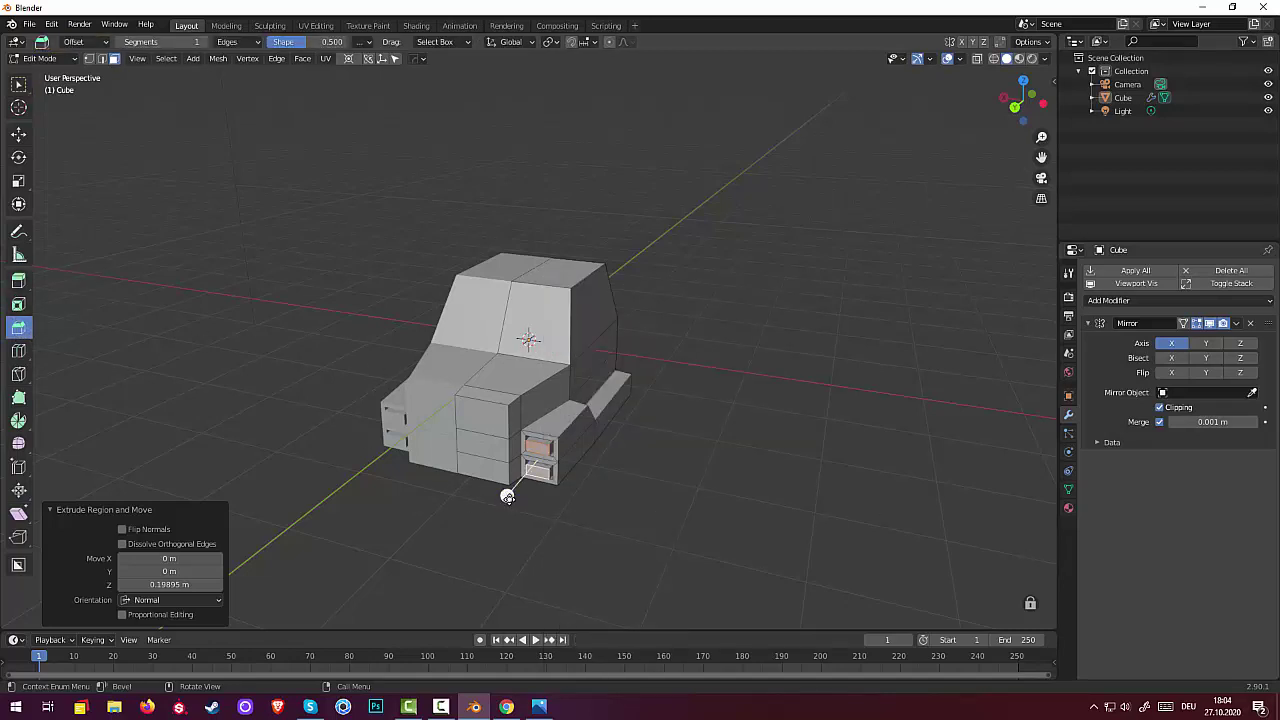
mouse_move(505, 494)
mouse_down()
mouse_move(524, 478)
mouse_move(494, 507)
mouse_move(510, 500)
mouse_up()
click(686, 526)
Move the sloped face between the front fender and side sill back along Y by about 0.08 m
middle_drag(686, 526, 474, 475)
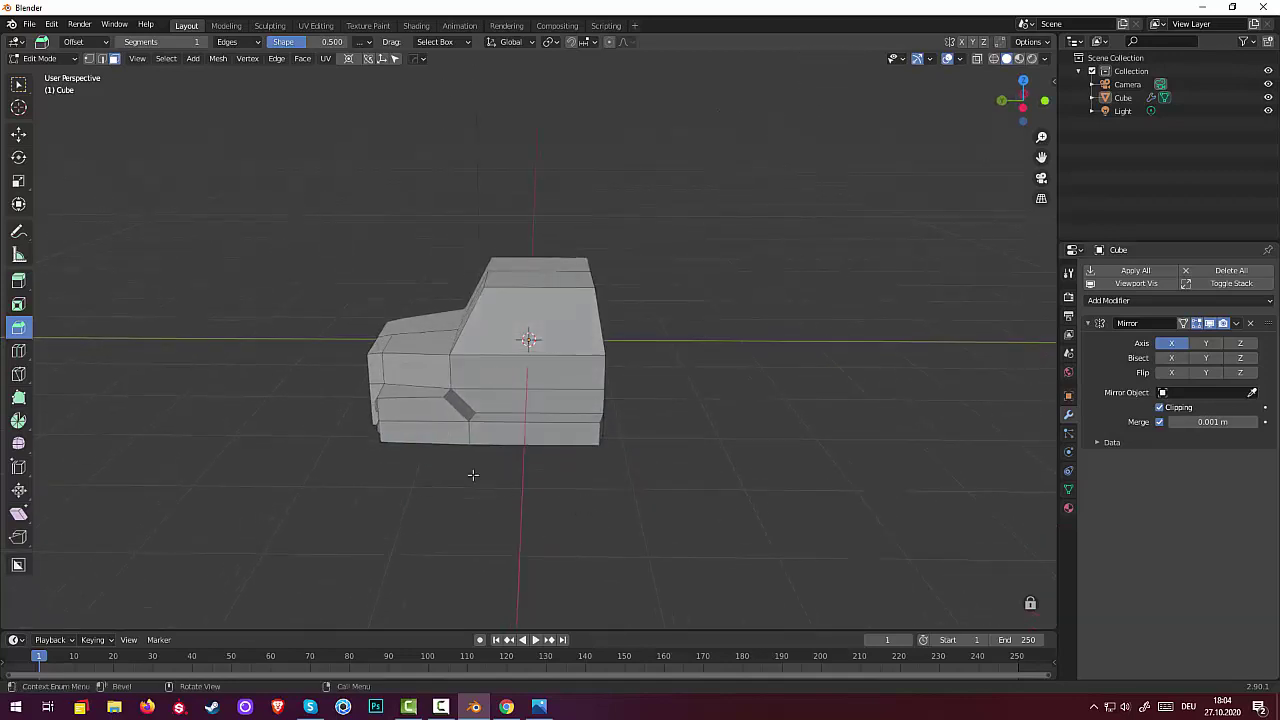
middle_drag(459, 405, 505, 408)
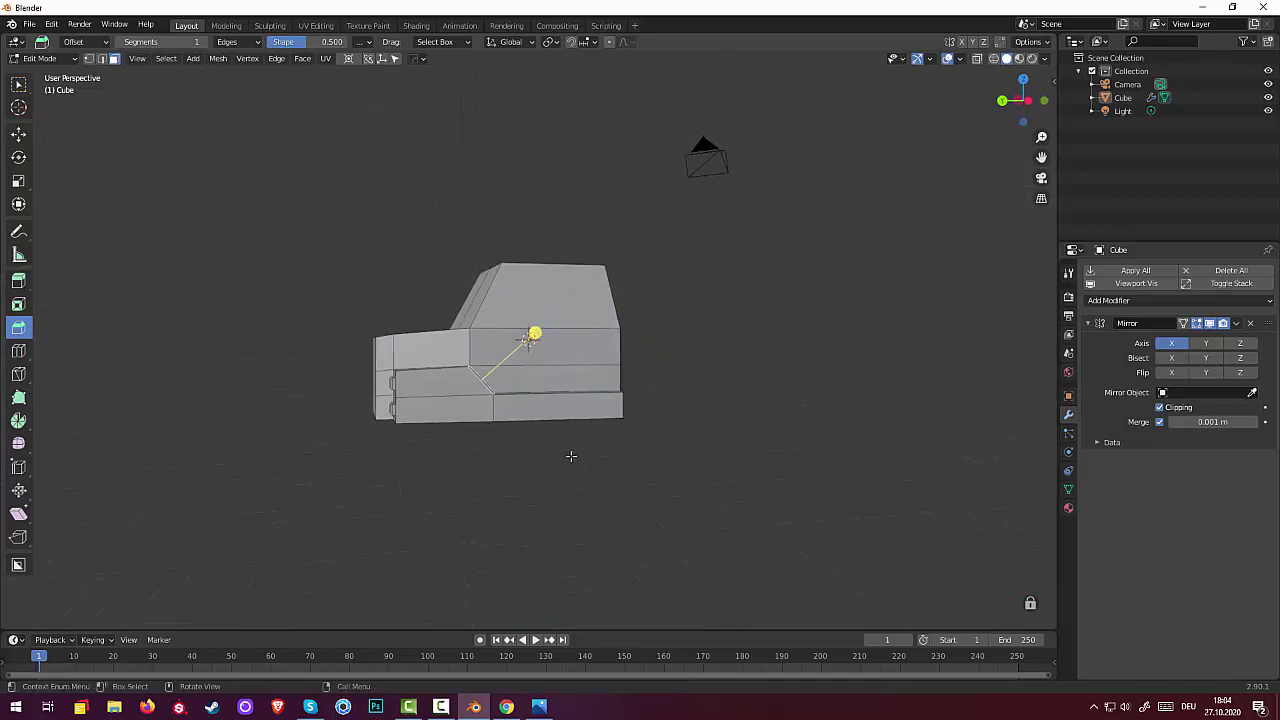
key(KP_3)
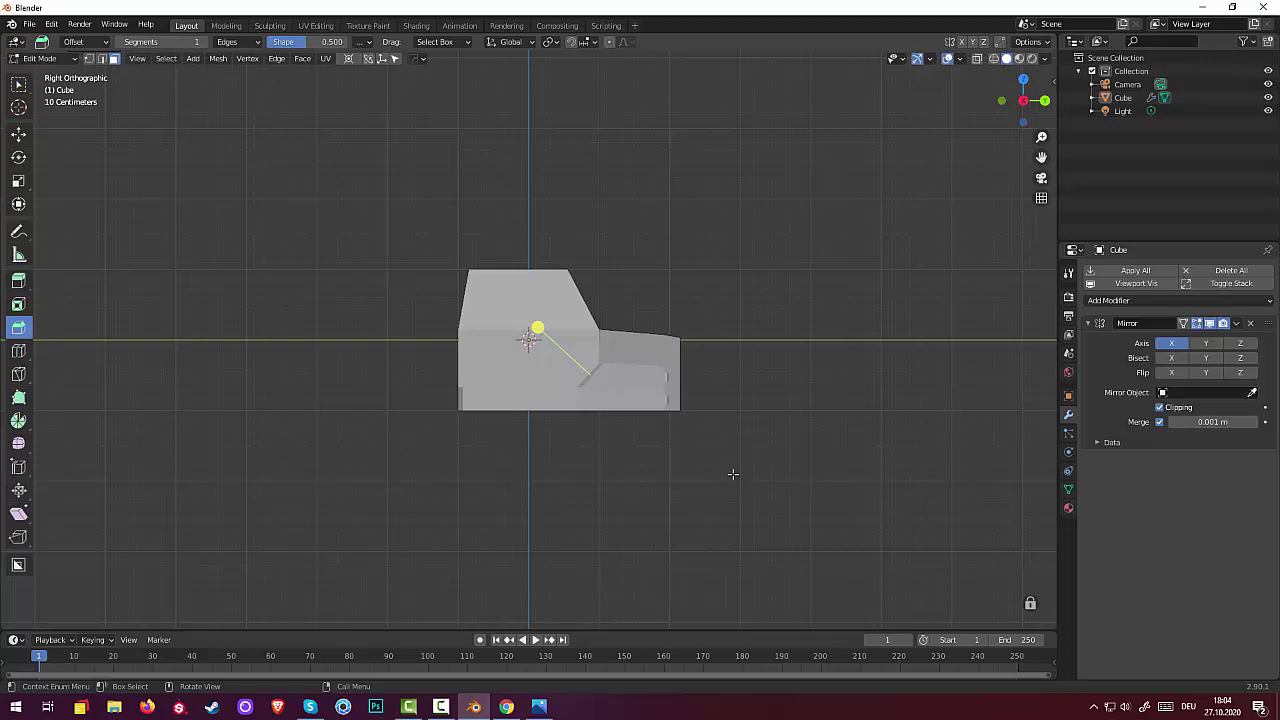
key(ctrl+KP_3)
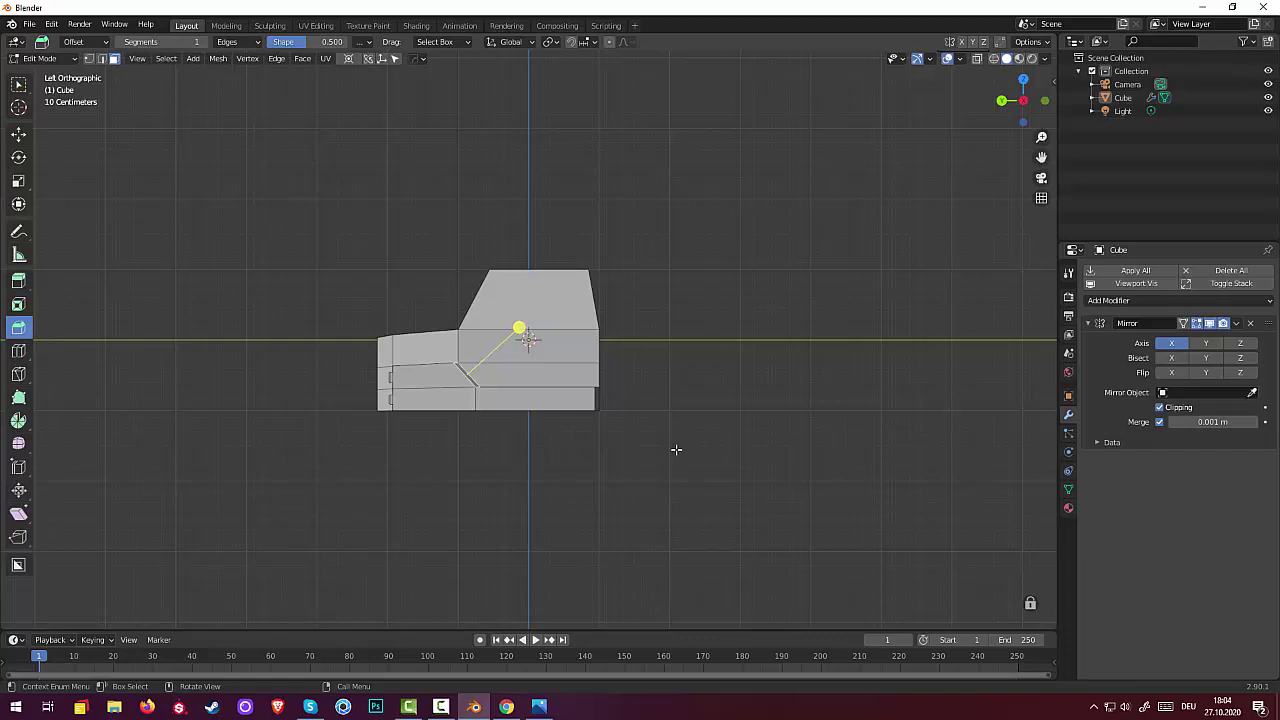
key(g)
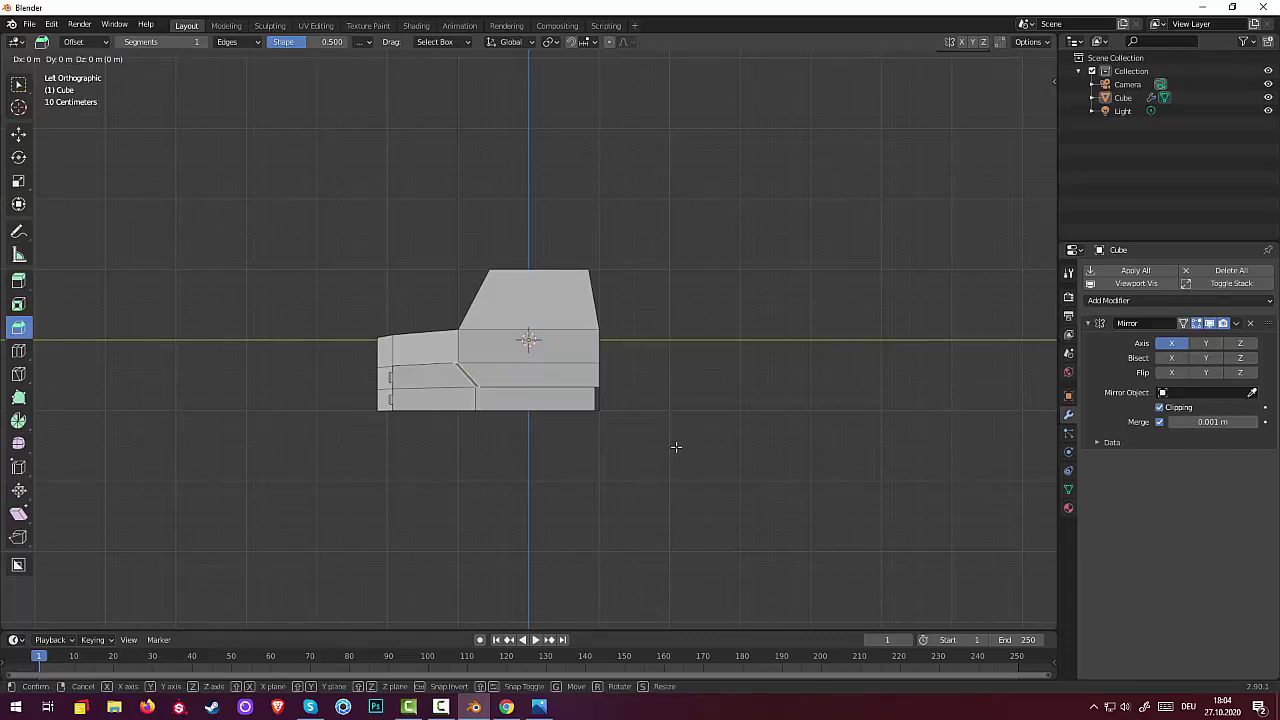
key(y)
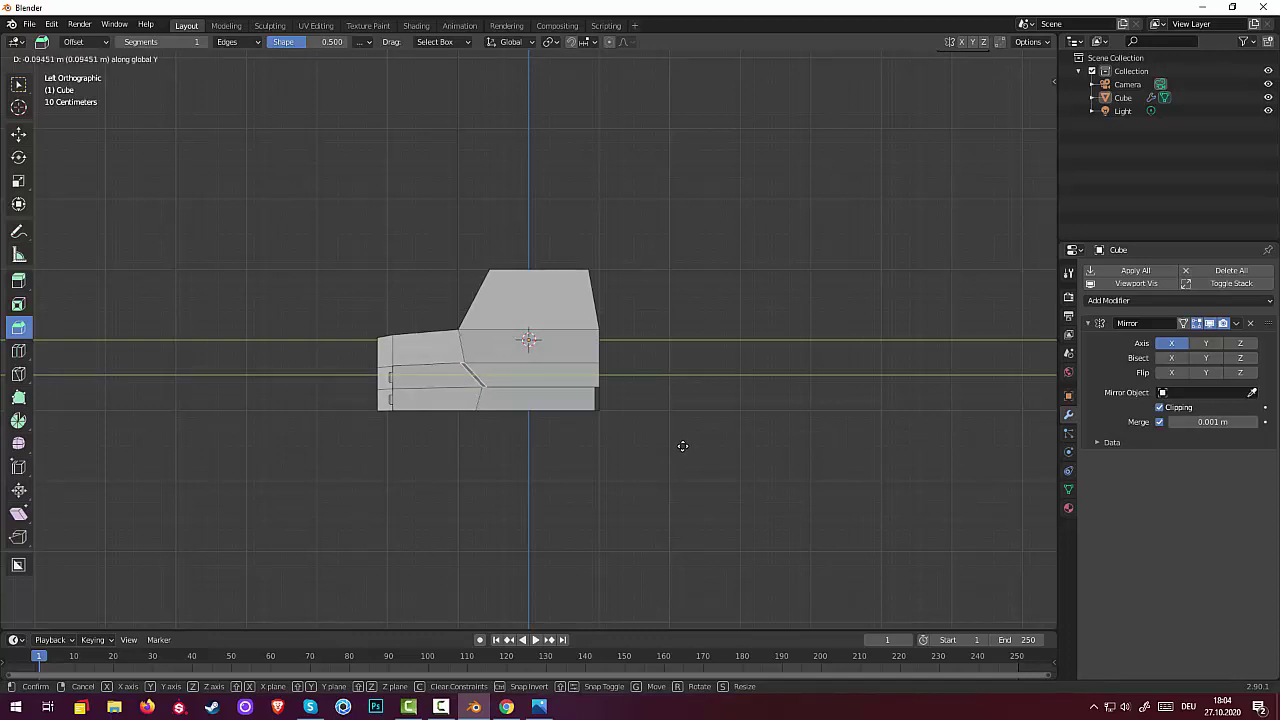
click(680, 446)
middle_drag(680, 446, 557, 378)
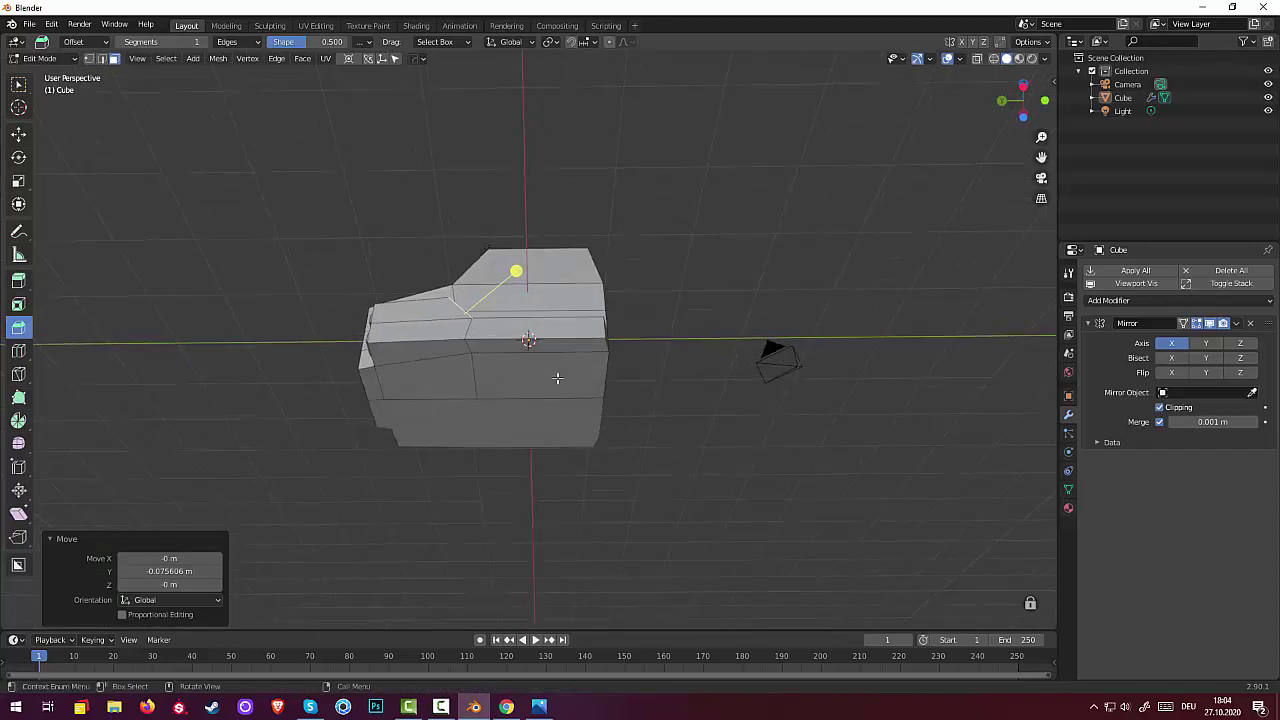
Align the lower edges between fender and side sill by scaling them to 0 along Y
click(468, 342)
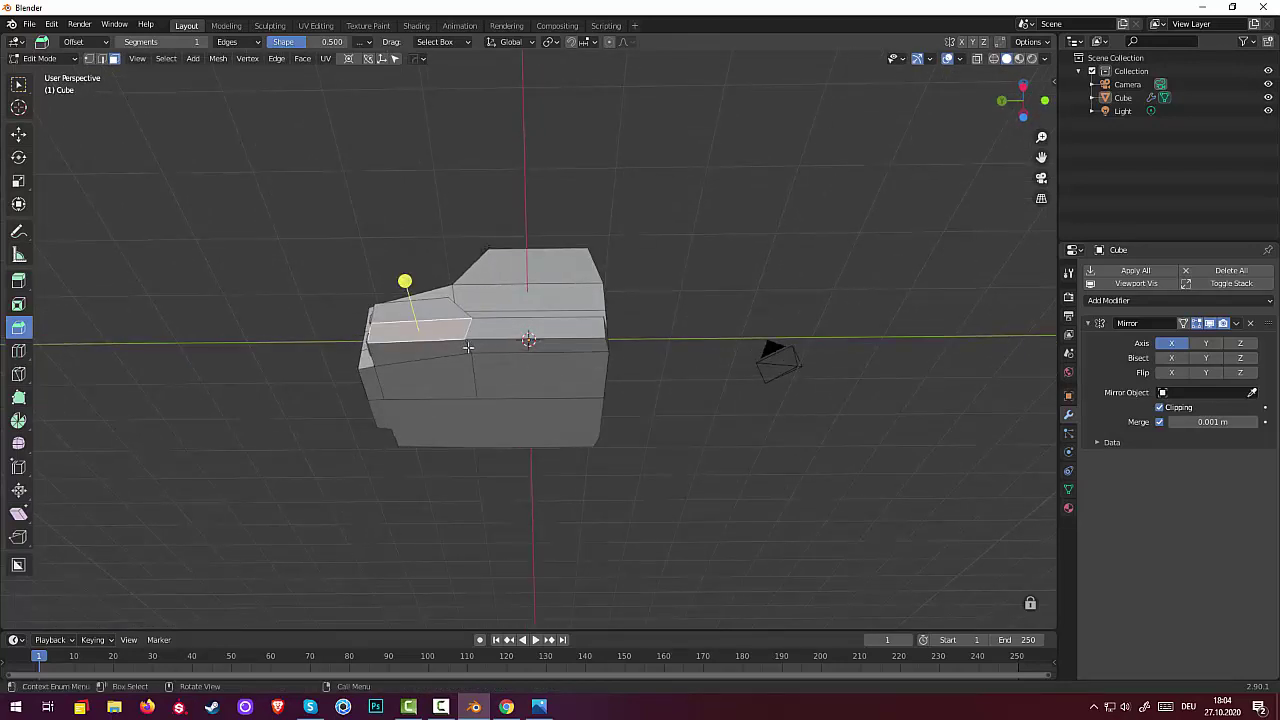
click(467, 349)
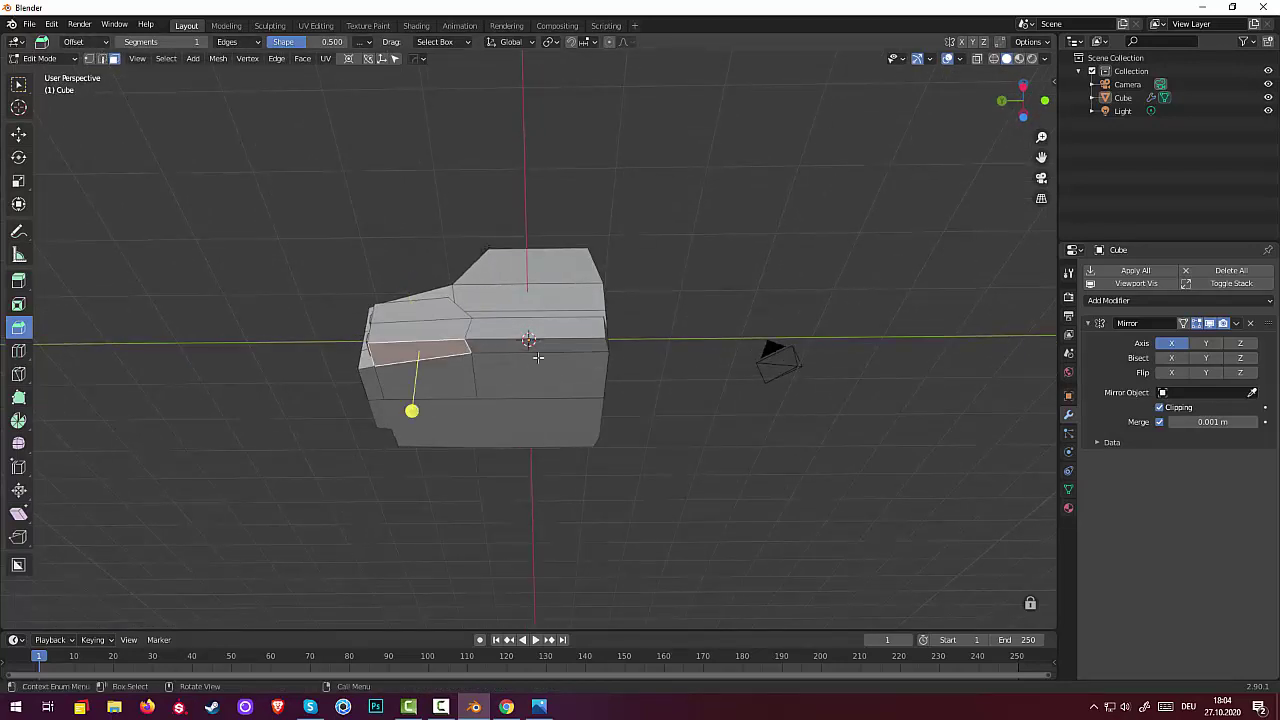
click(466, 325)
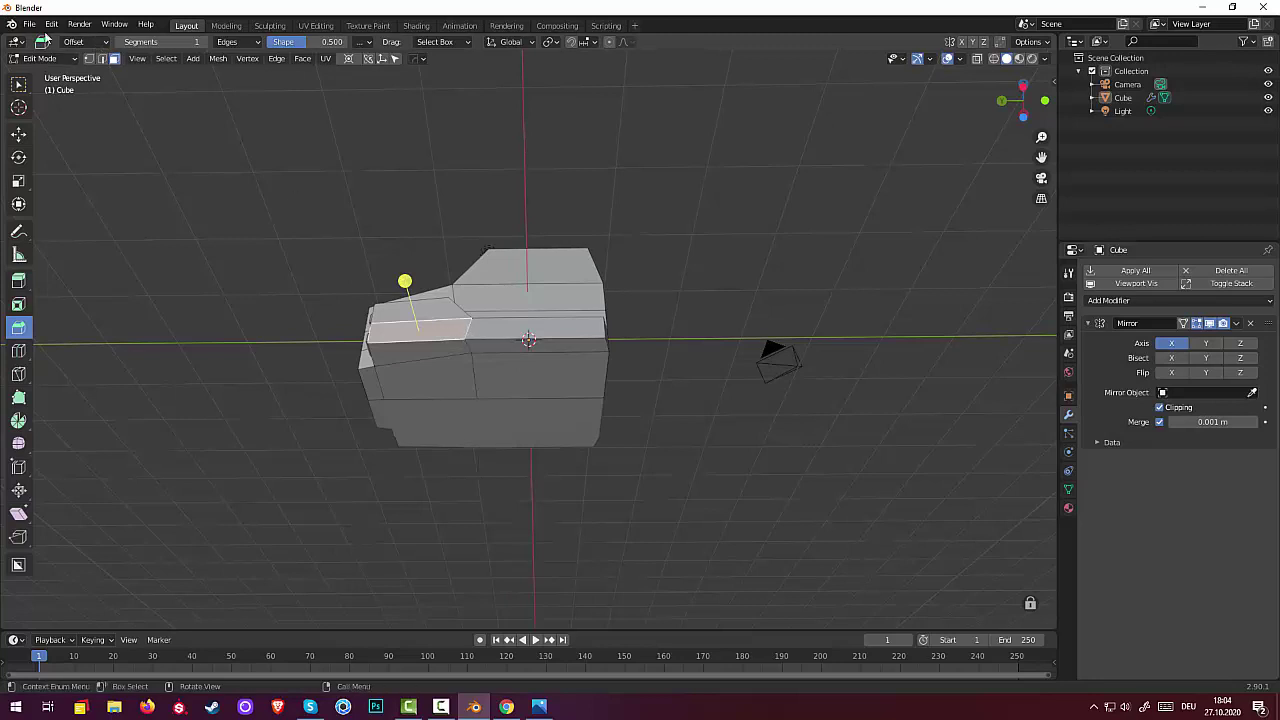
click(102, 58)
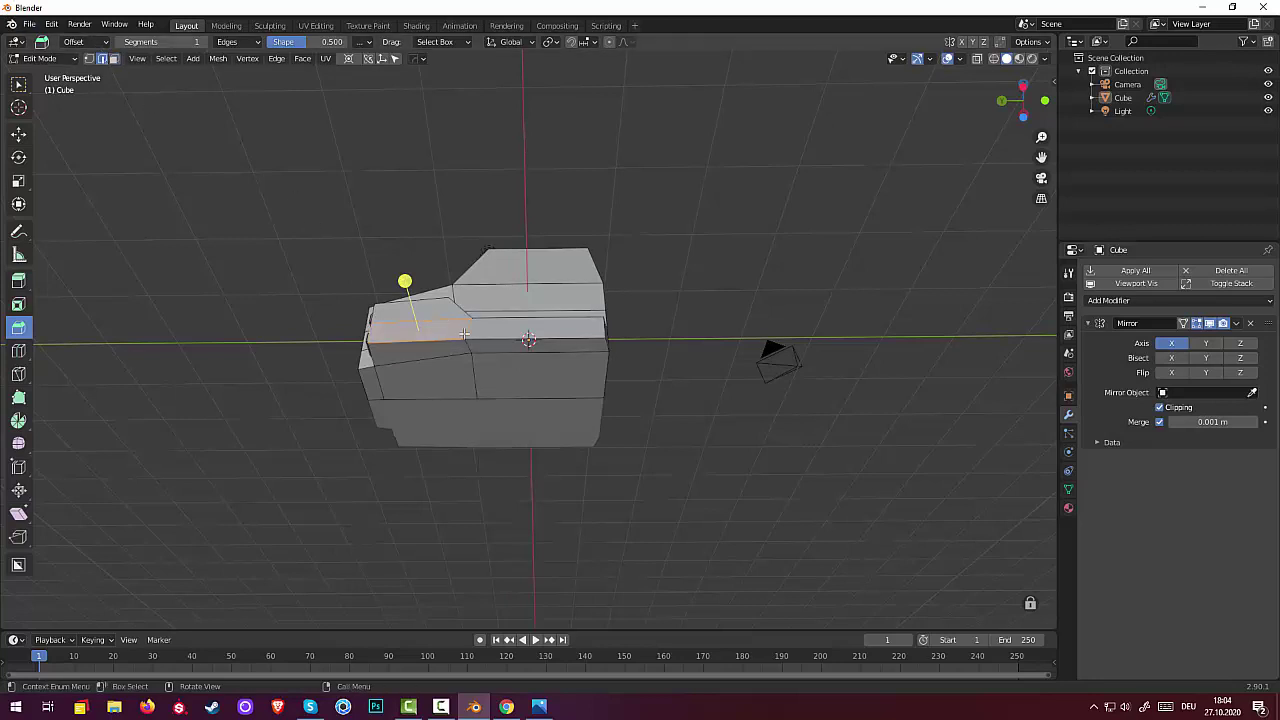
click(464, 333)
click(505, 340)
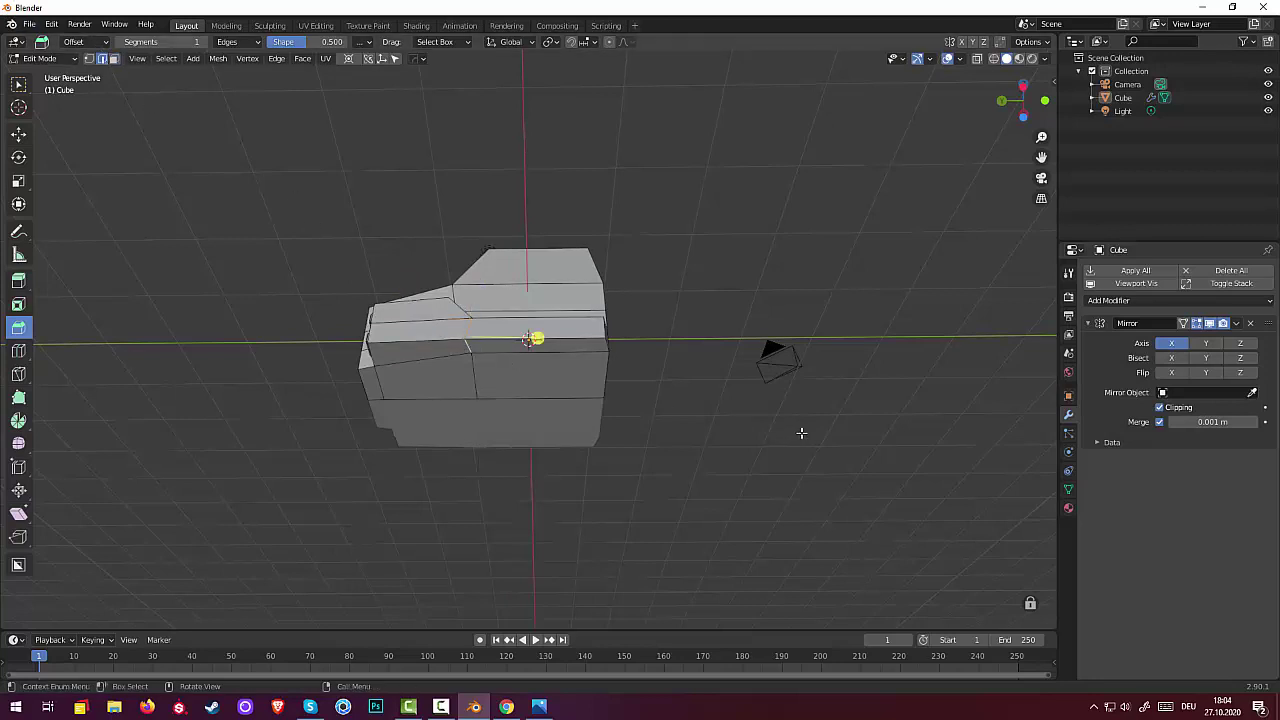
key(s)
key(y)
key(0)
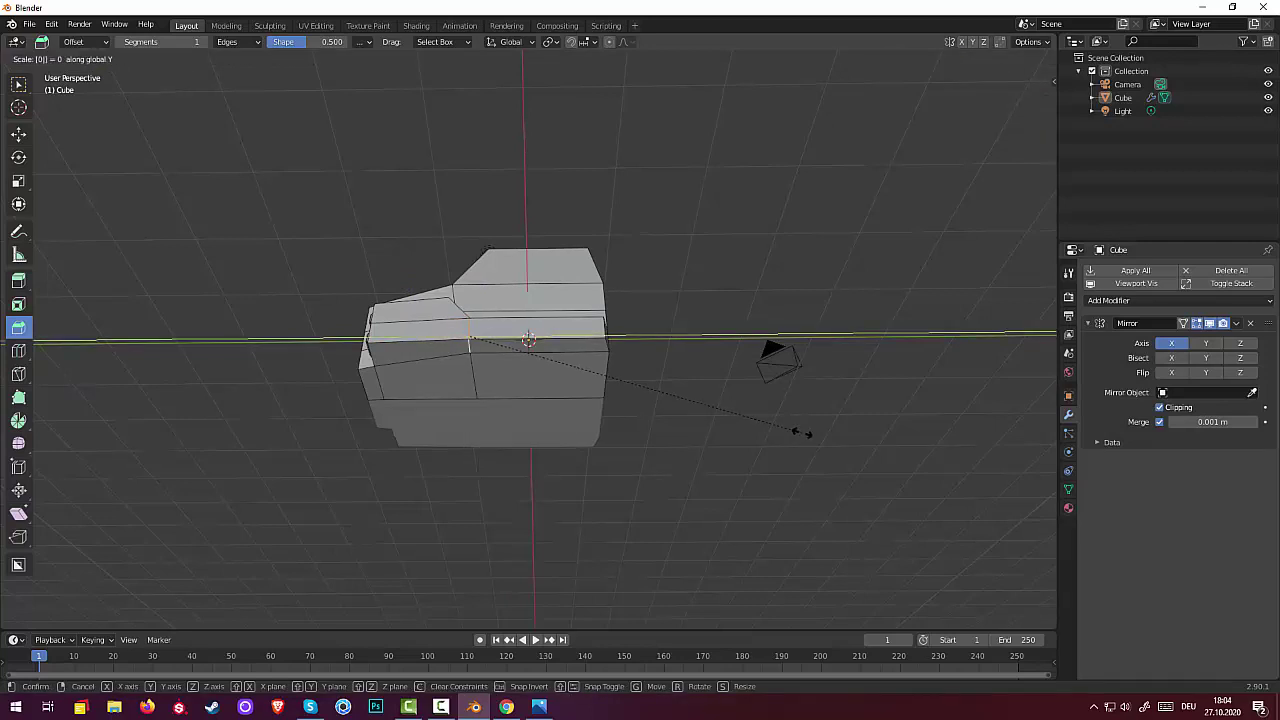
key(Return)
Try to rotate the edge where the fender slope meets the sill by about -11.9° in top view
middle_drag(786, 437, 661, 548)
middle_drag(527, 464, 491, 430)
click(487, 431)
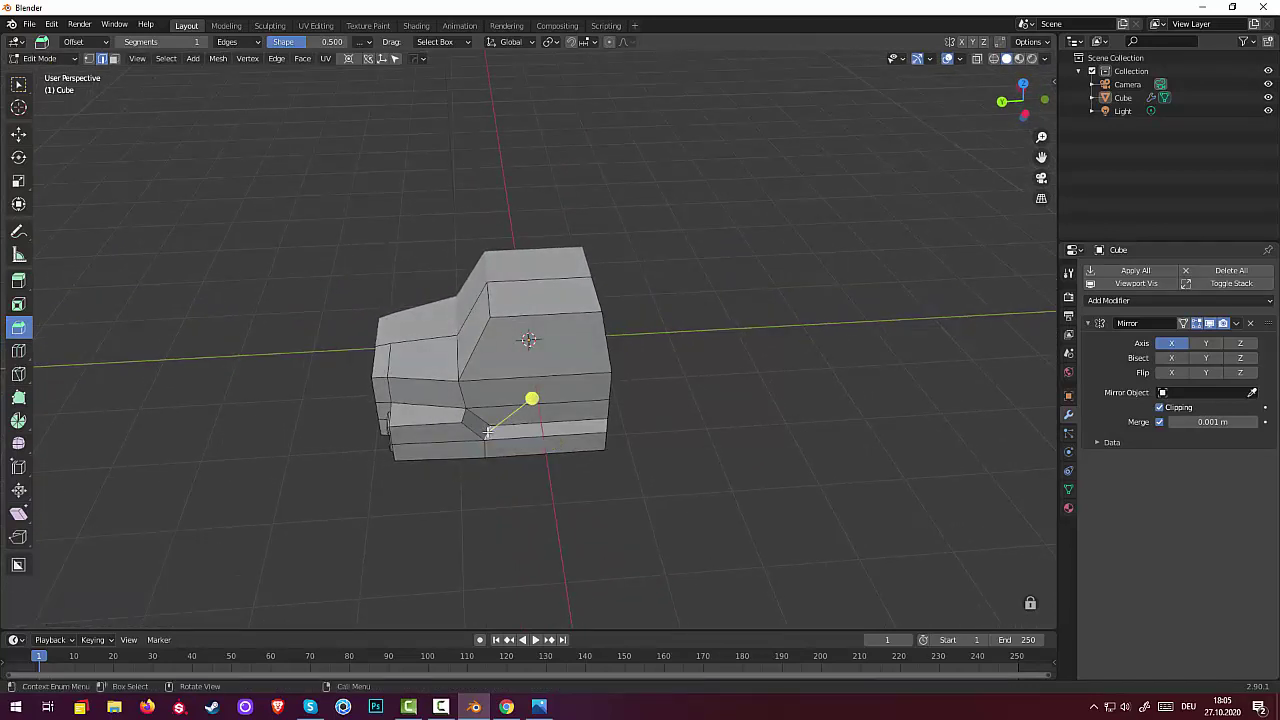
middle_drag(588, 470, 531, 453)
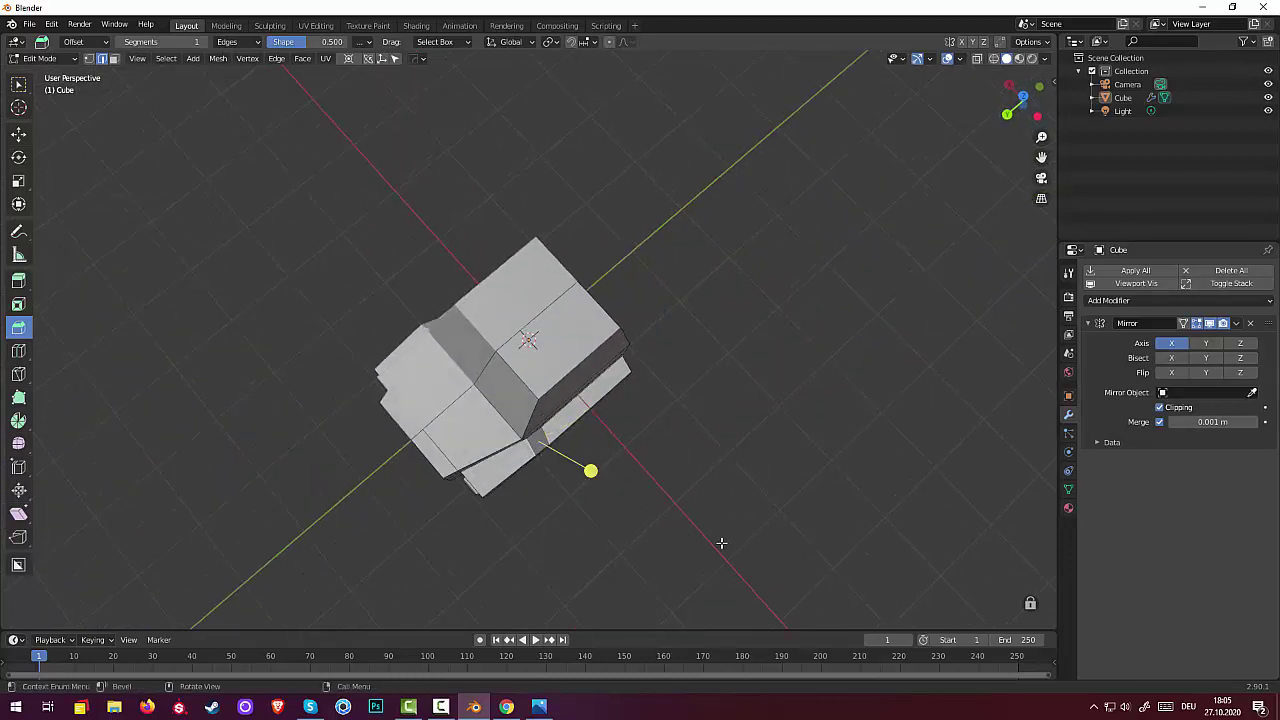
key(KP_7)
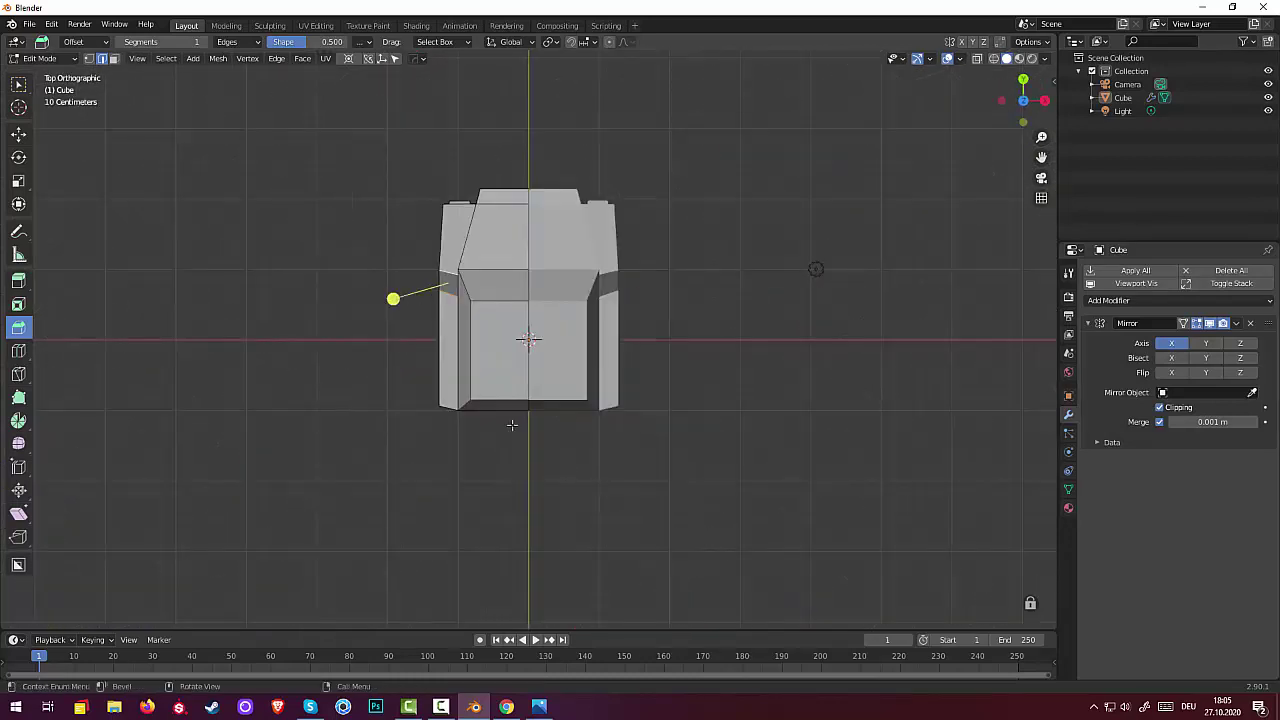
key(r)
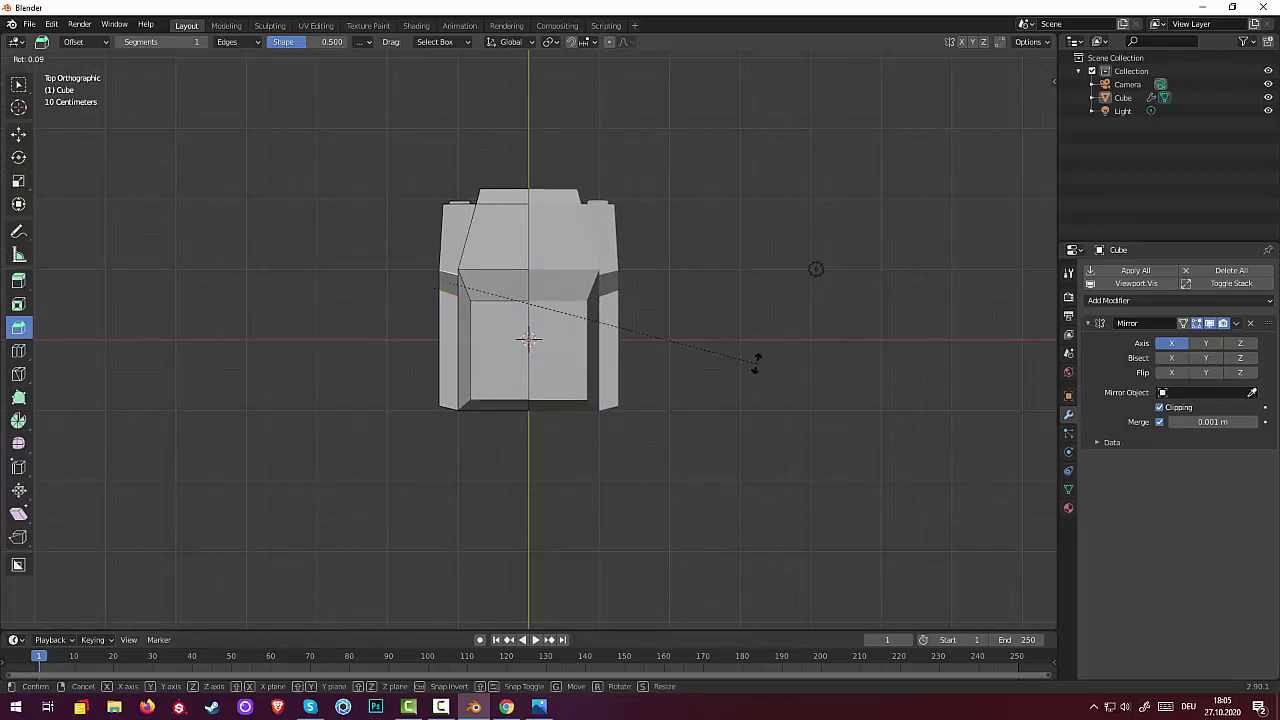
click(801, 300)
middle_drag(394, 300, 532, 355)
middle_drag(981, 161, 584, 238)
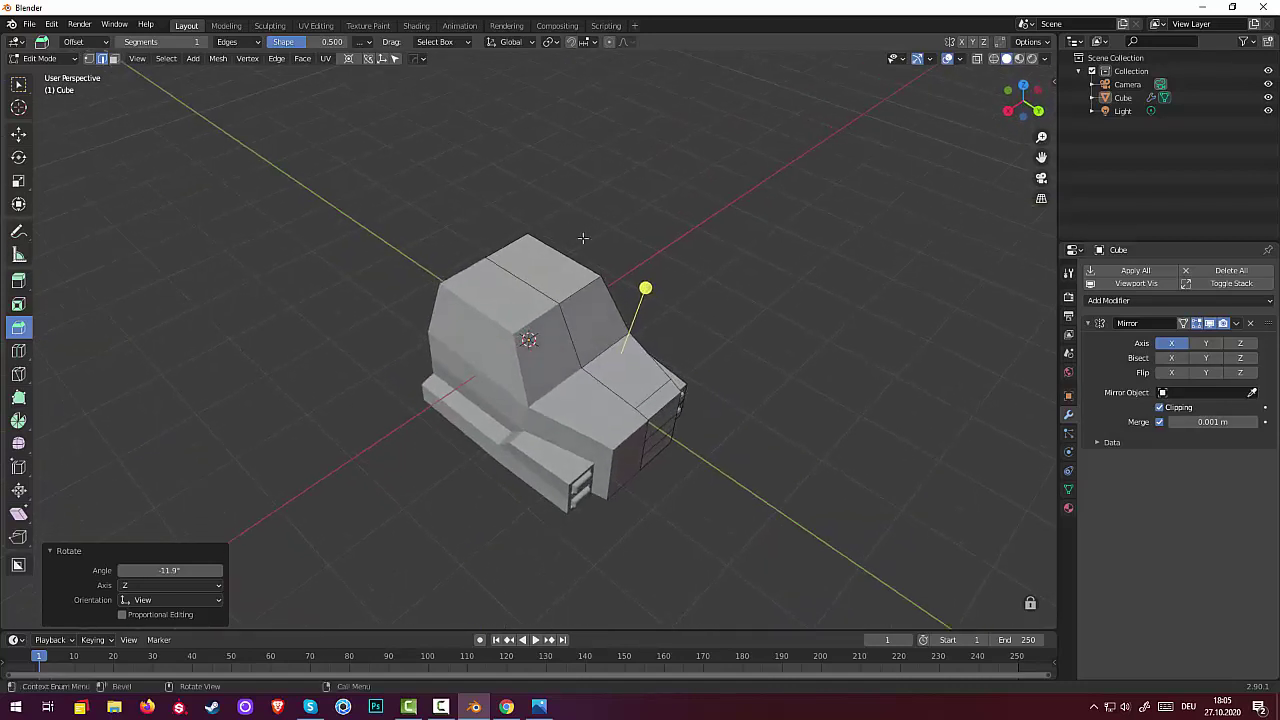
key(ctrl+z)
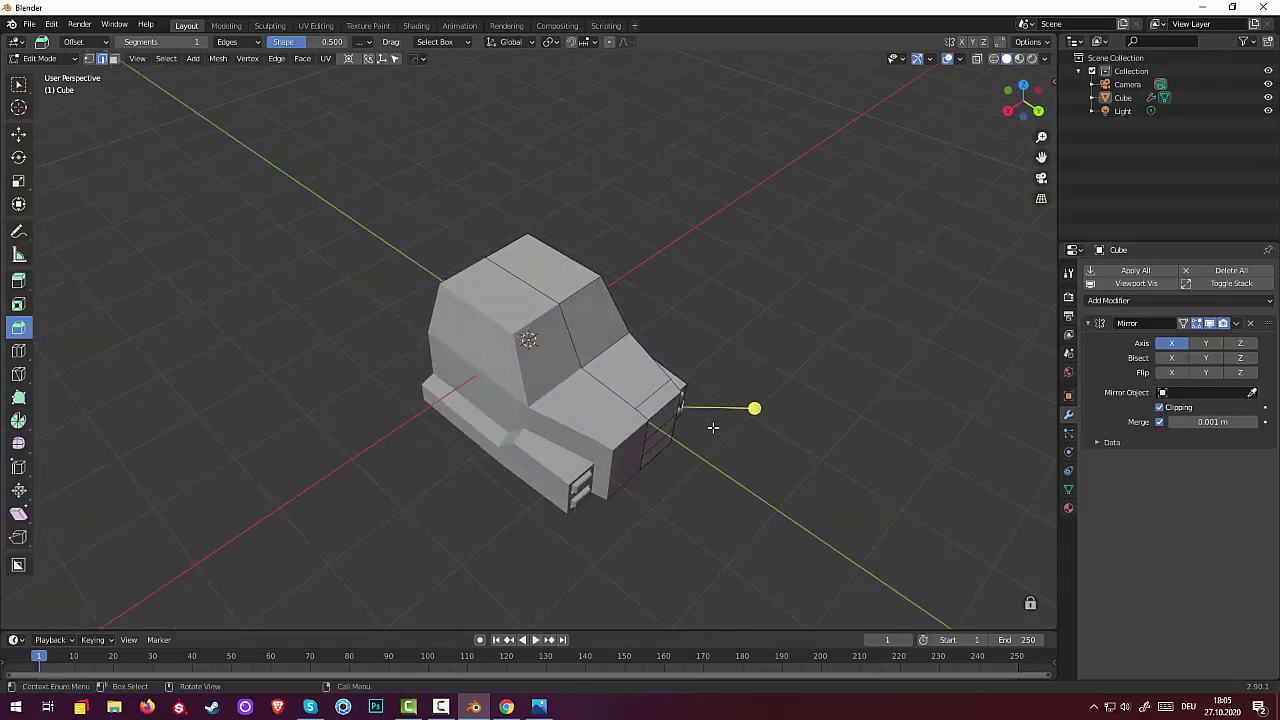
Select the outer vertices of the fender slope and move them back along Y by about 0.08 m
middle_drag(772, 443, 518, 440)
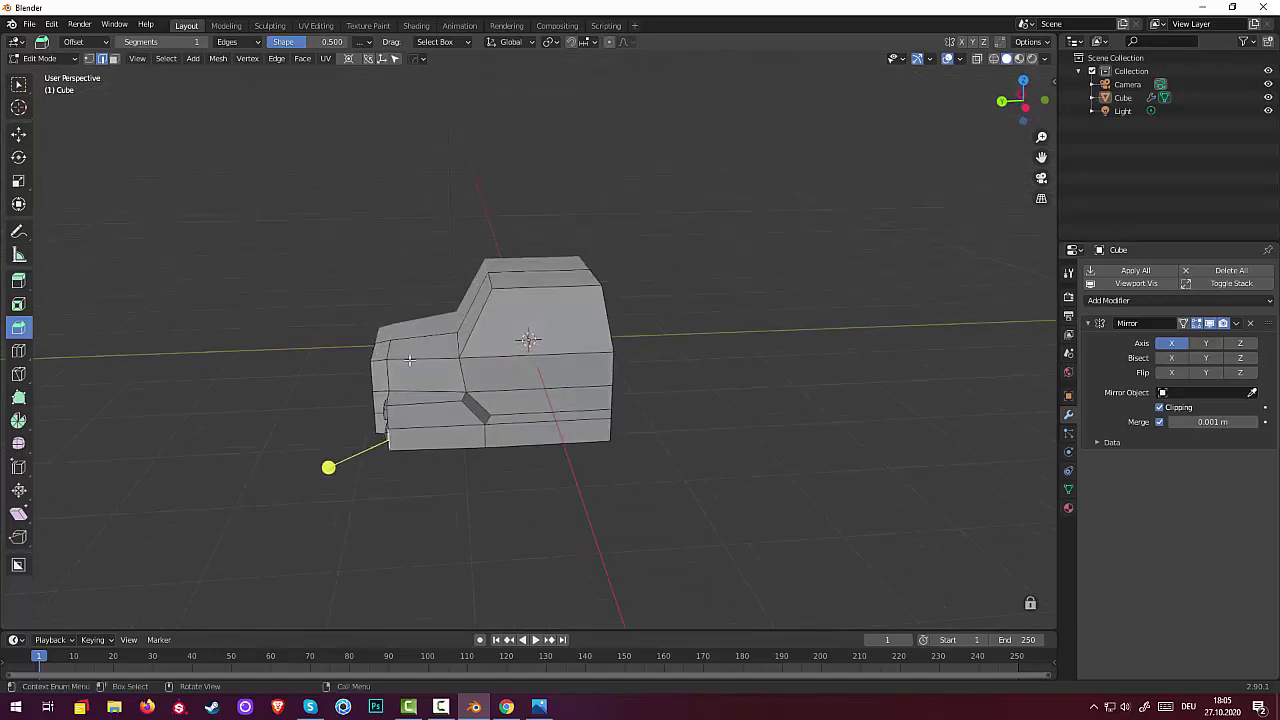
click(89, 59)
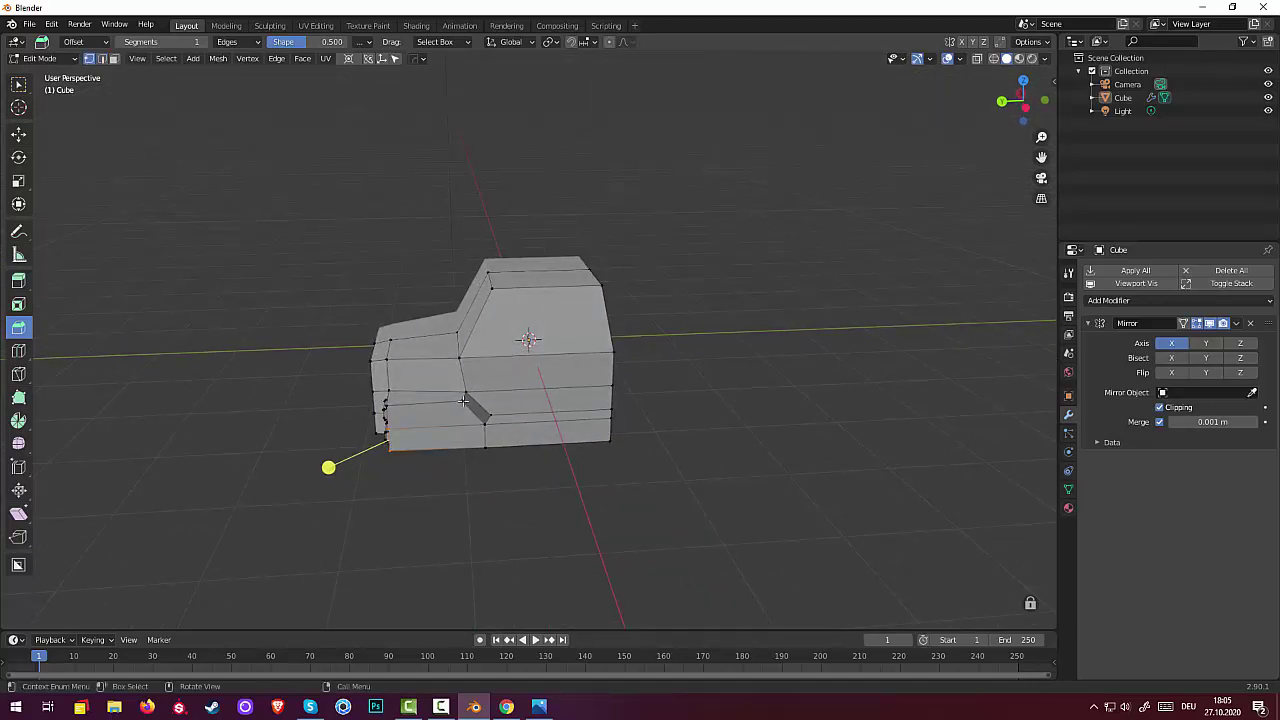
middle_drag(667, 404, 666, 378)
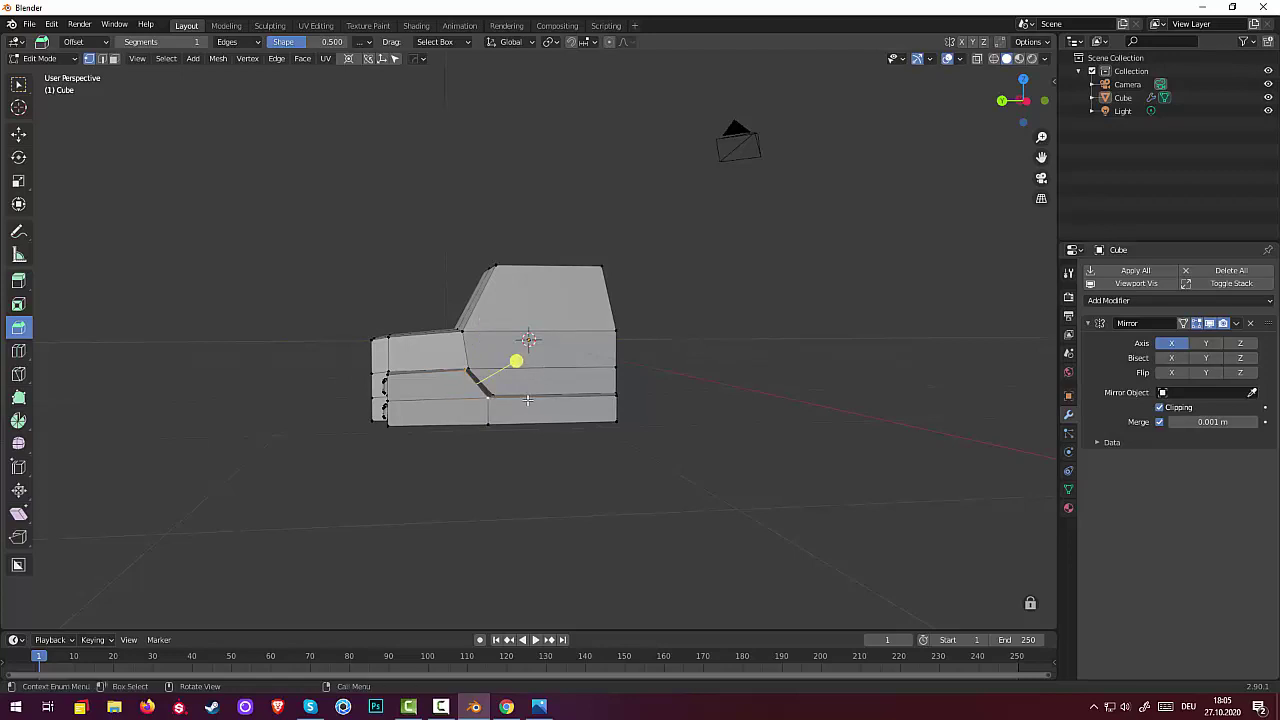
key(KP_3)
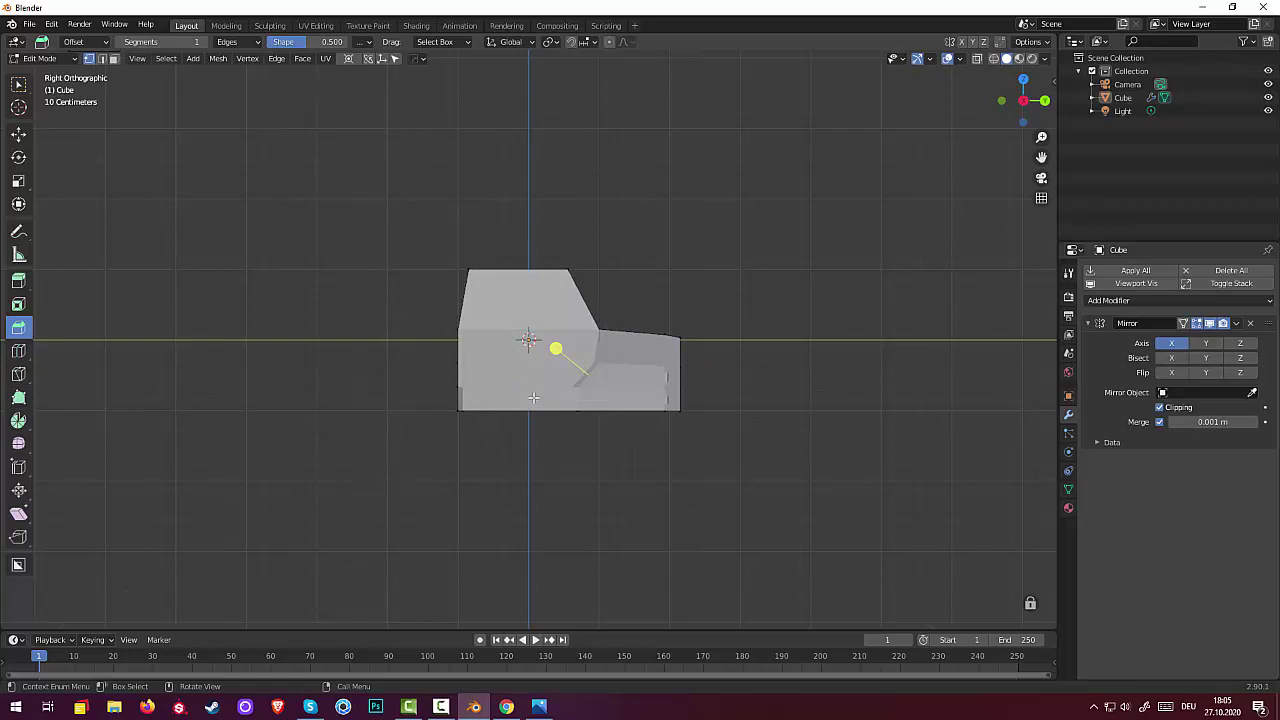
key(ctrl+KP_3)
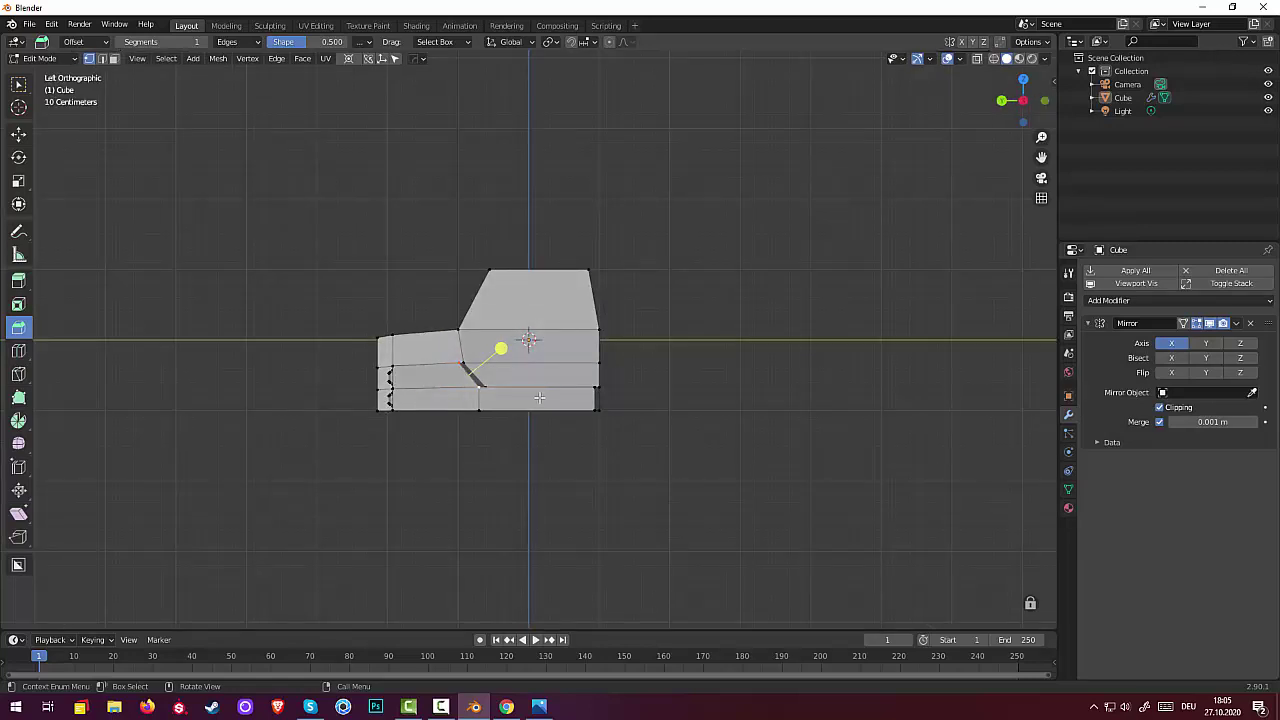
key(g)
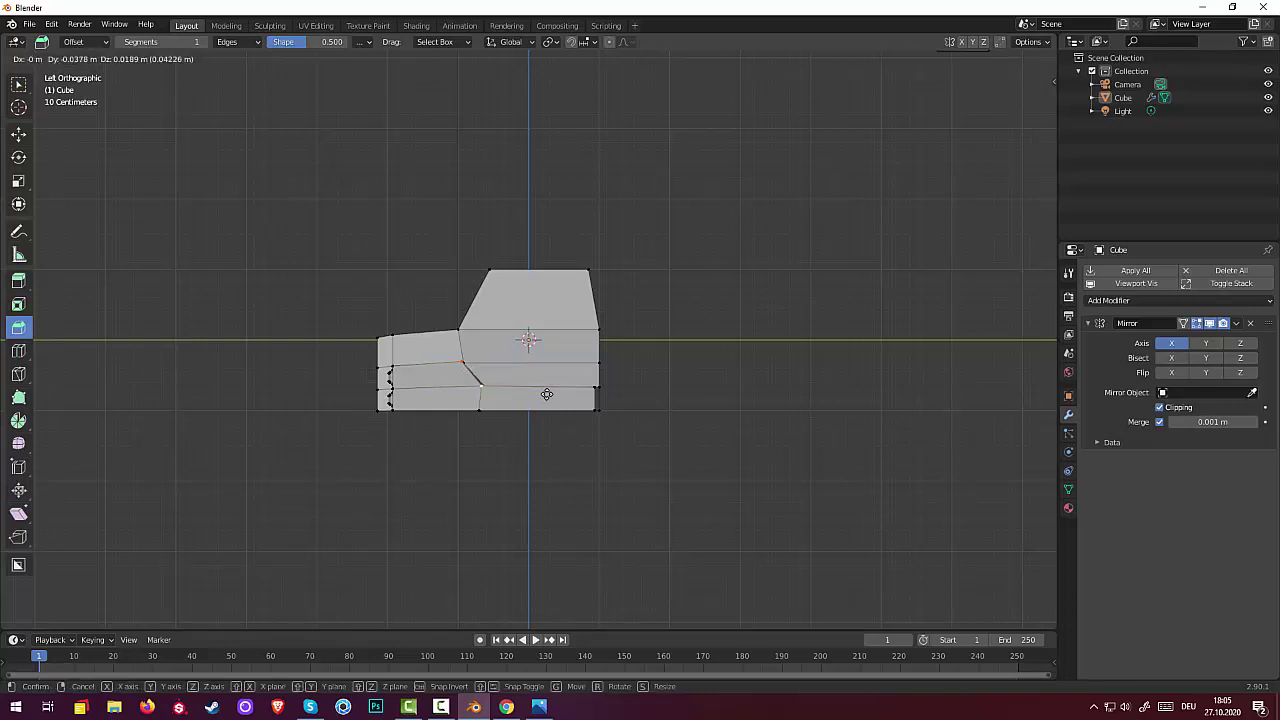
key(y)
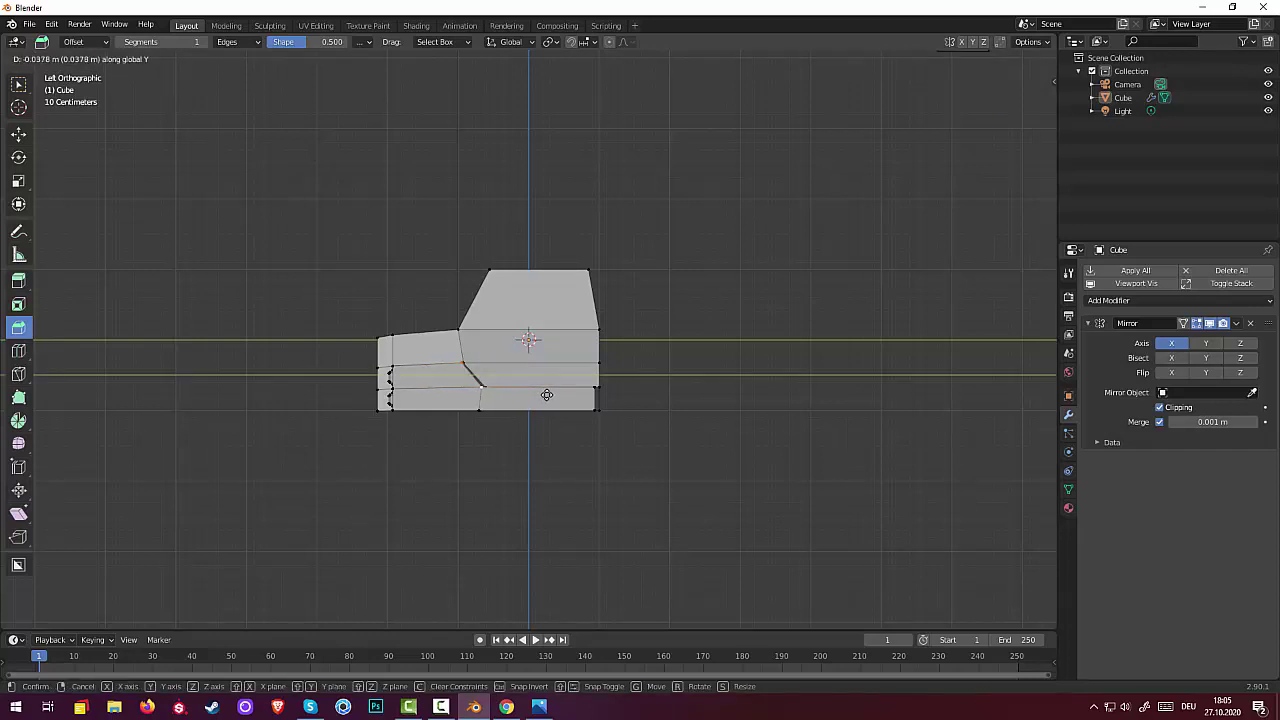
click(549, 394)
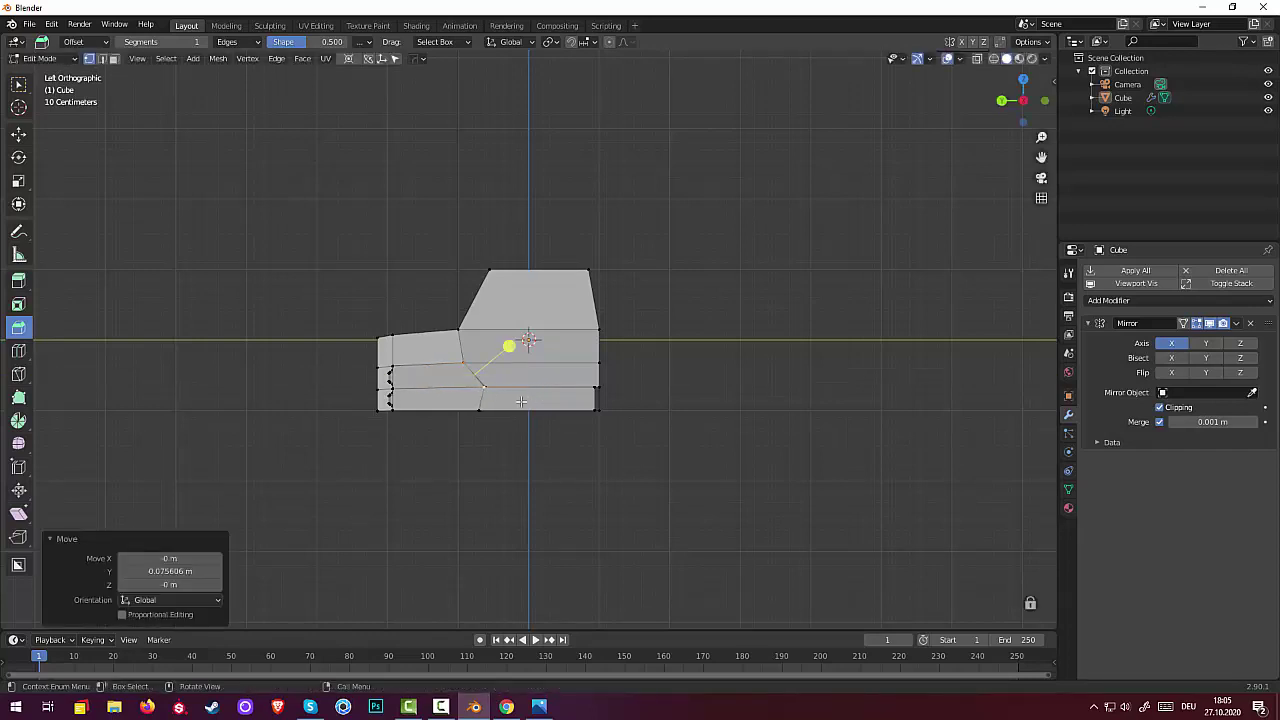
Align the vertical seam and the underside edge between front fender and side sill by scaling them to 0 along Y
click(484, 386)
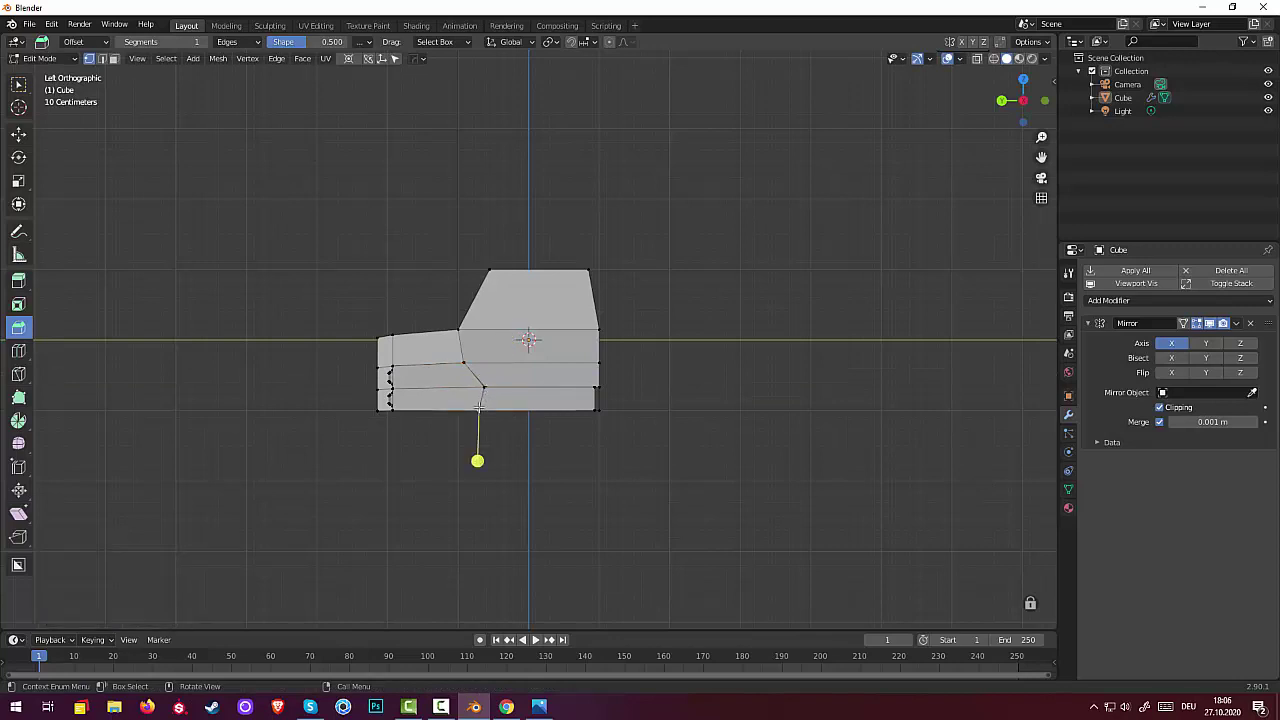
click(491, 400)
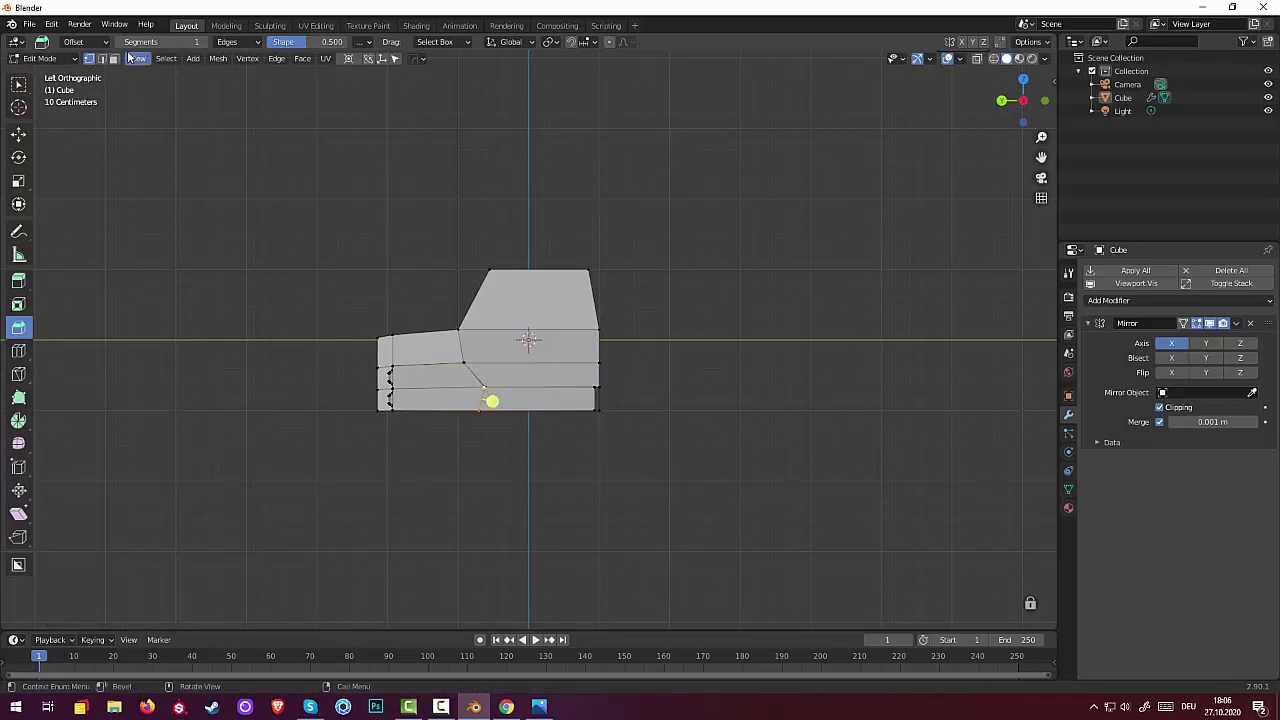
click(102, 58)
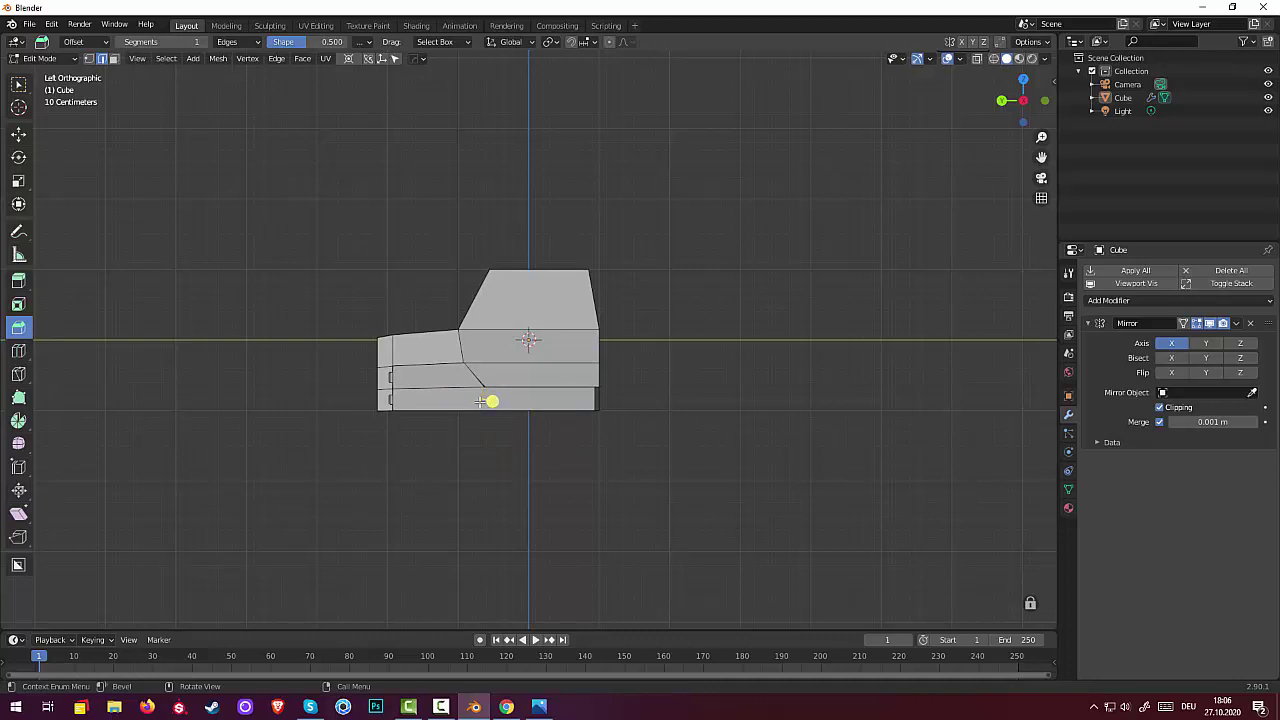
middle_drag(563, 451, 580, 383)
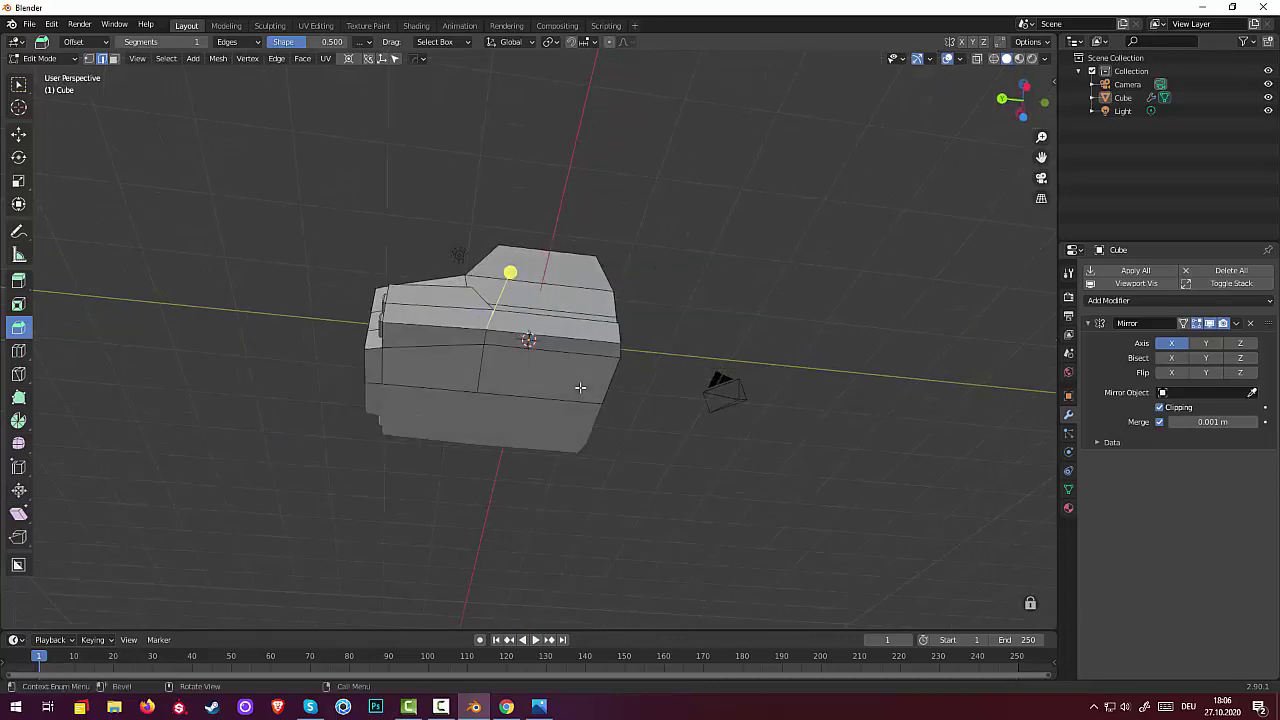
click(485, 337)
middle_drag(524, 369, 571, 489)
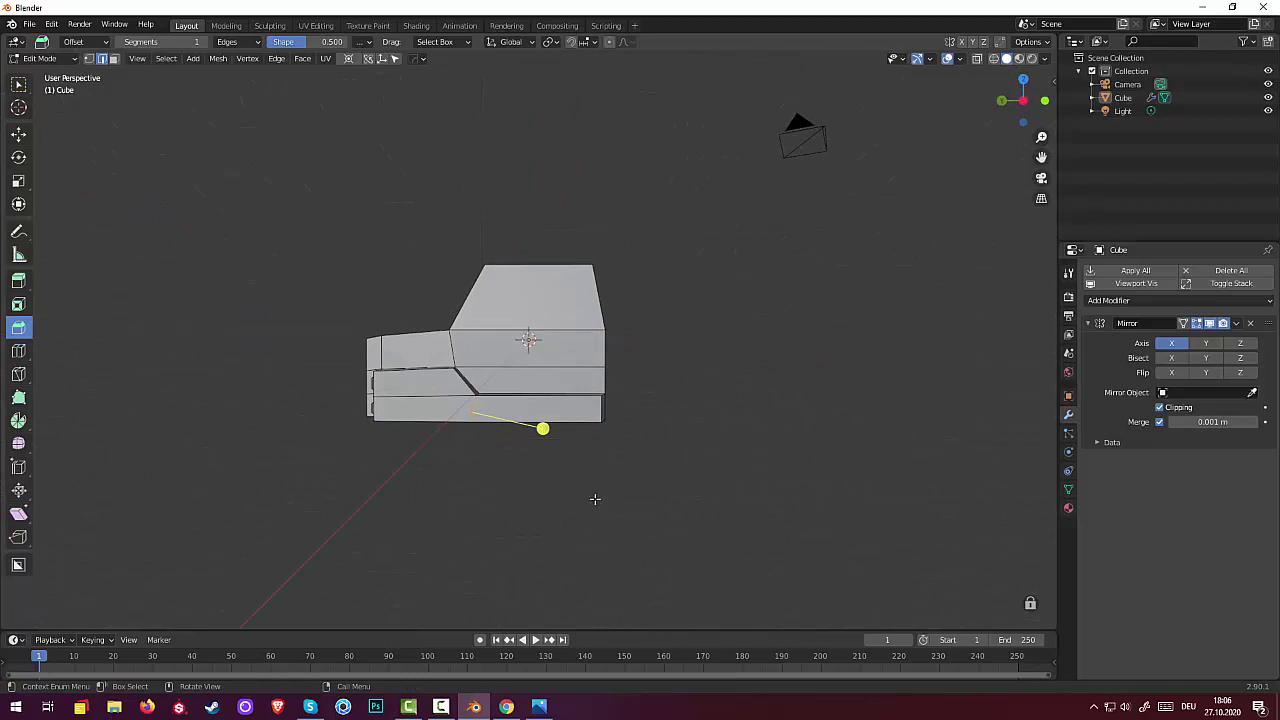
key(s)
key(0)
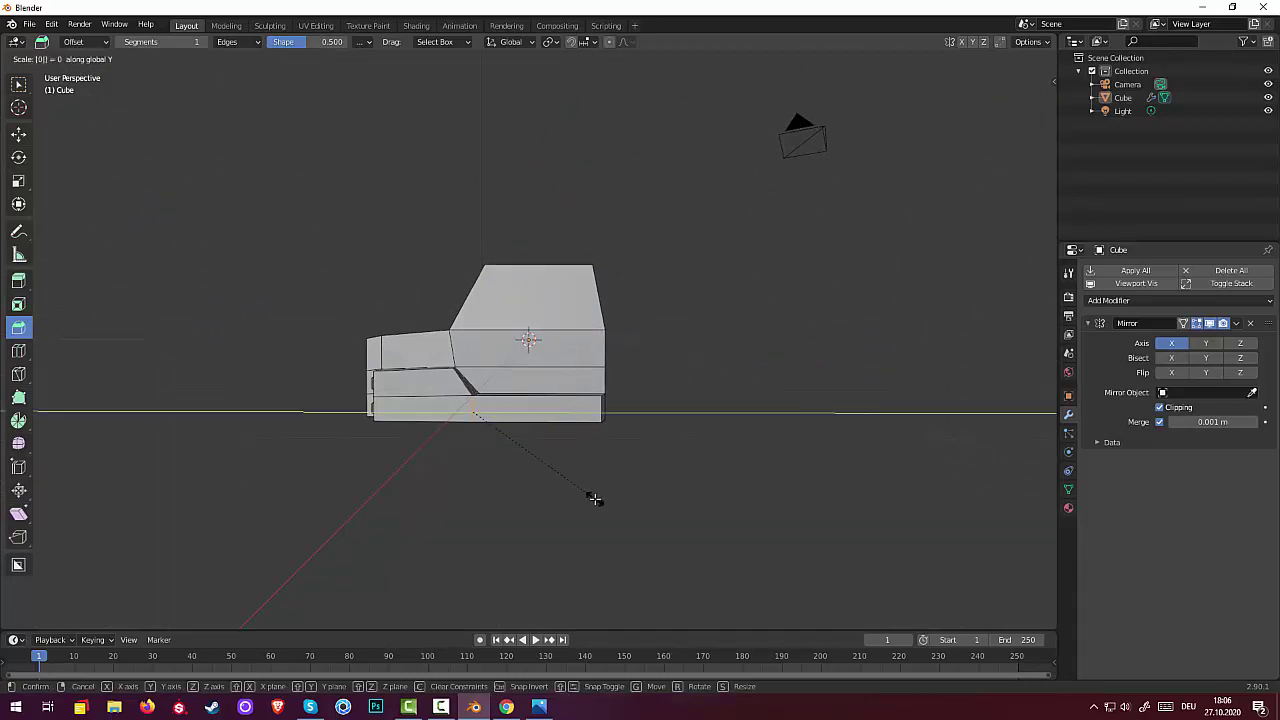
key(Return)
Select the short edge where the fender slope meets the sill plus the vertical seam and scale them to 0 along Y
middle_drag(589, 503, 558, 486)
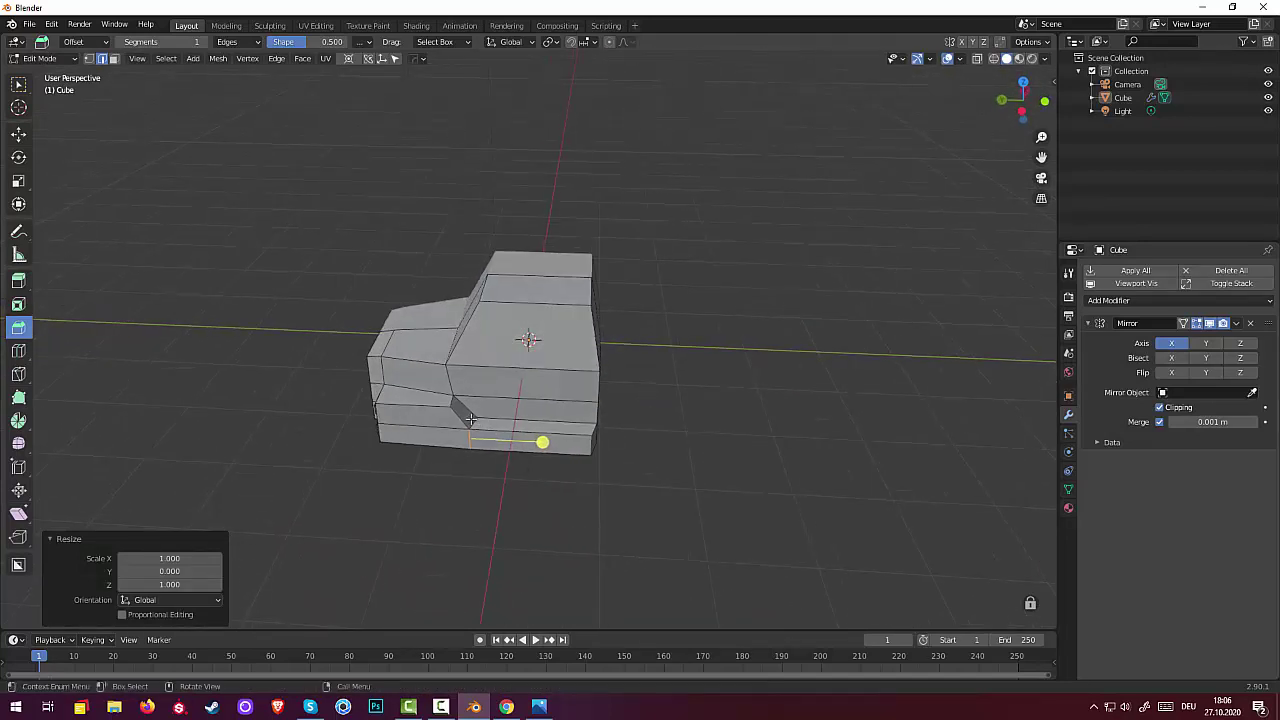
click(471, 422)
click(475, 441)
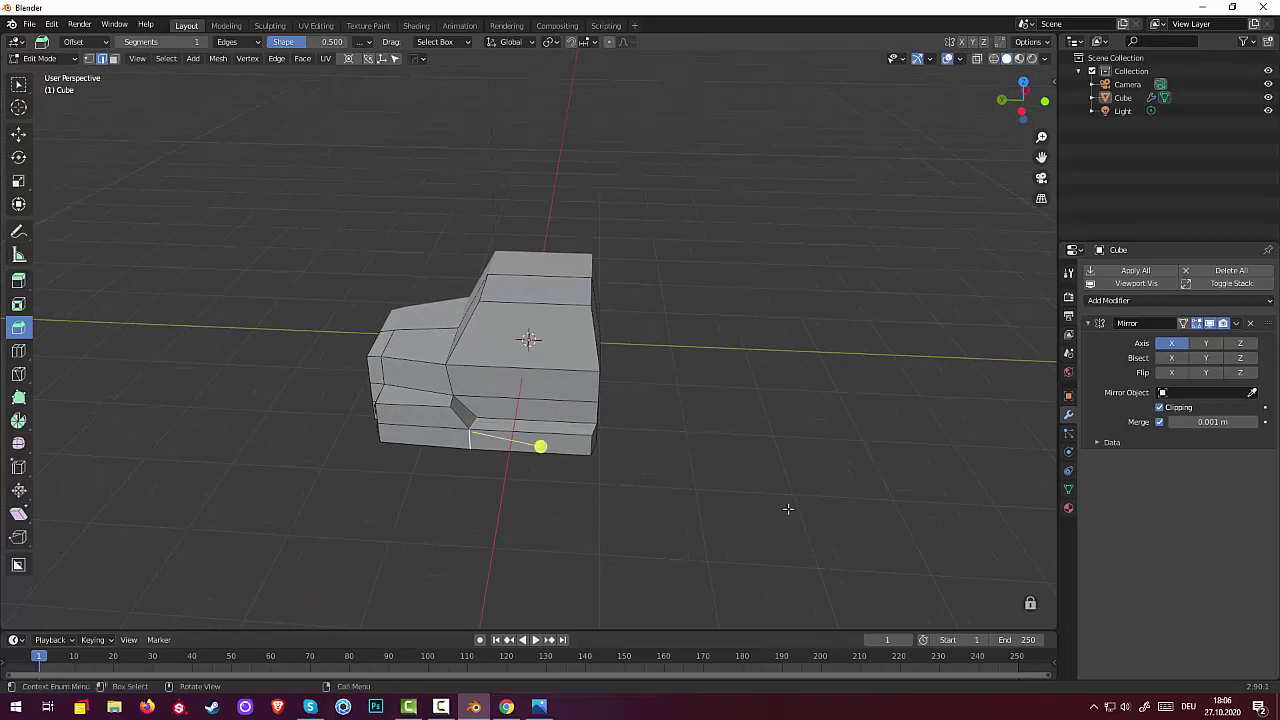
key(s)
text(y)
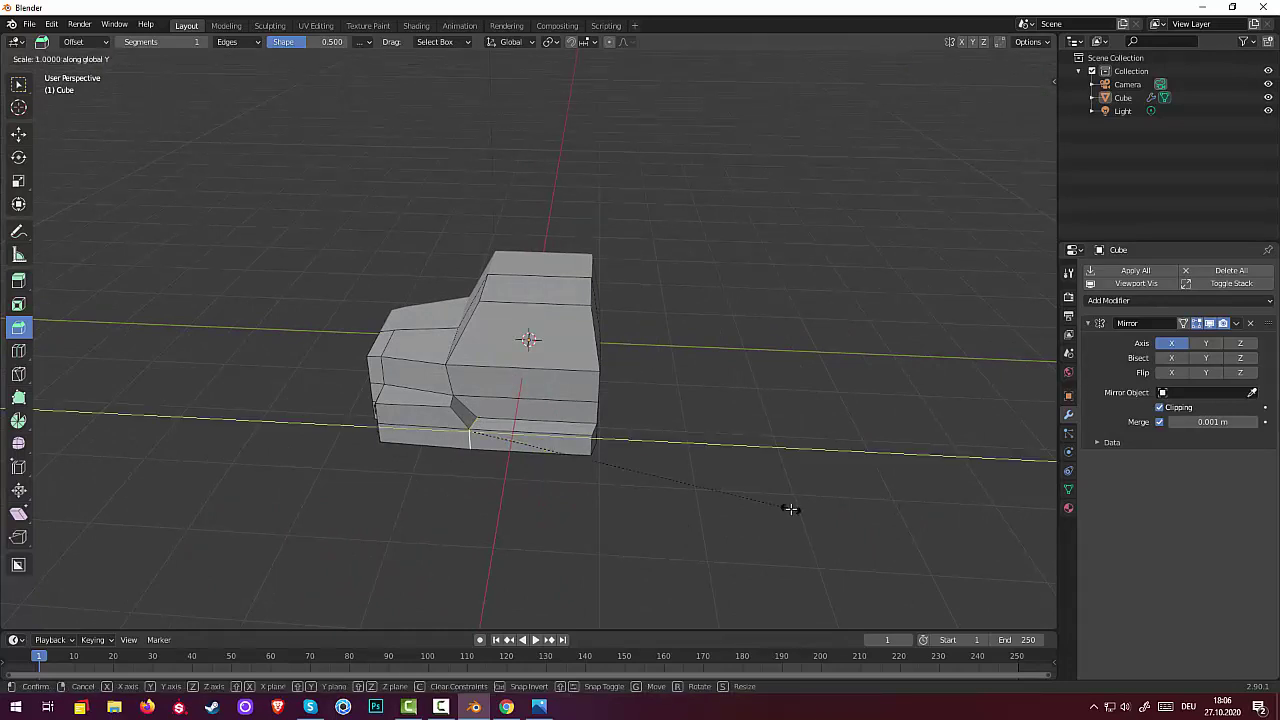
text(0)
key(Return)
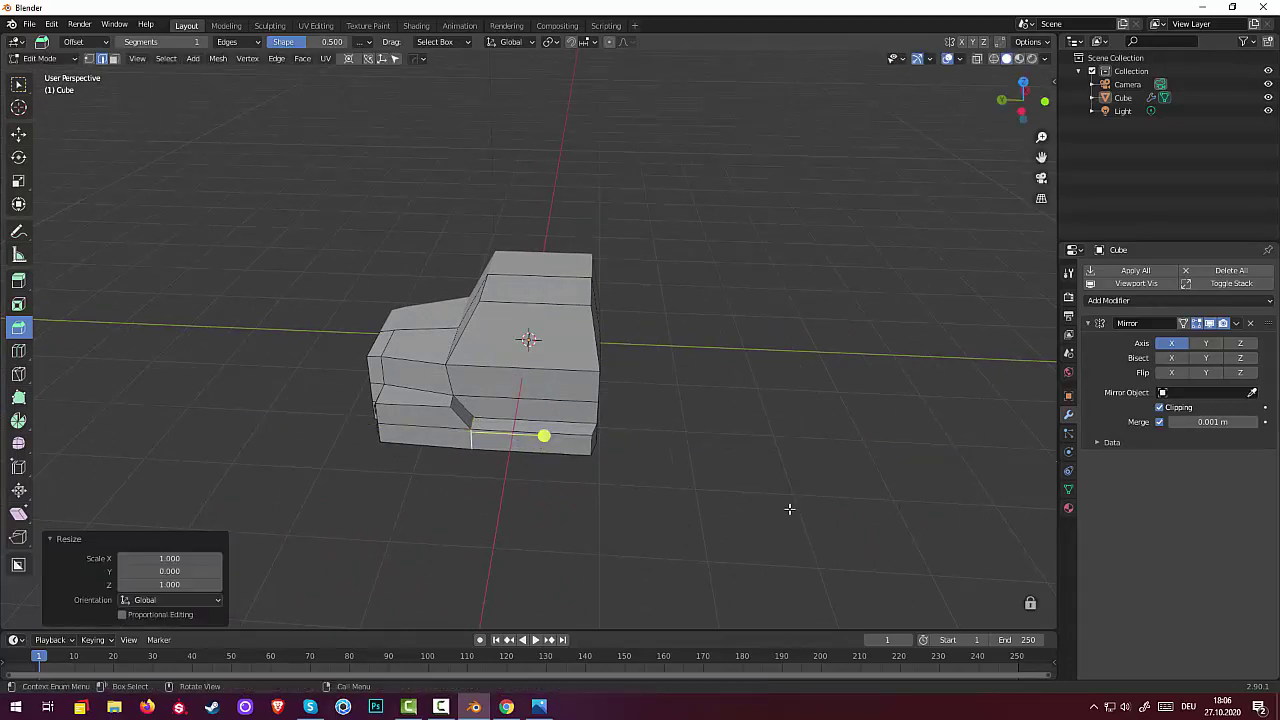
middle_drag(789, 509, 800, 451)
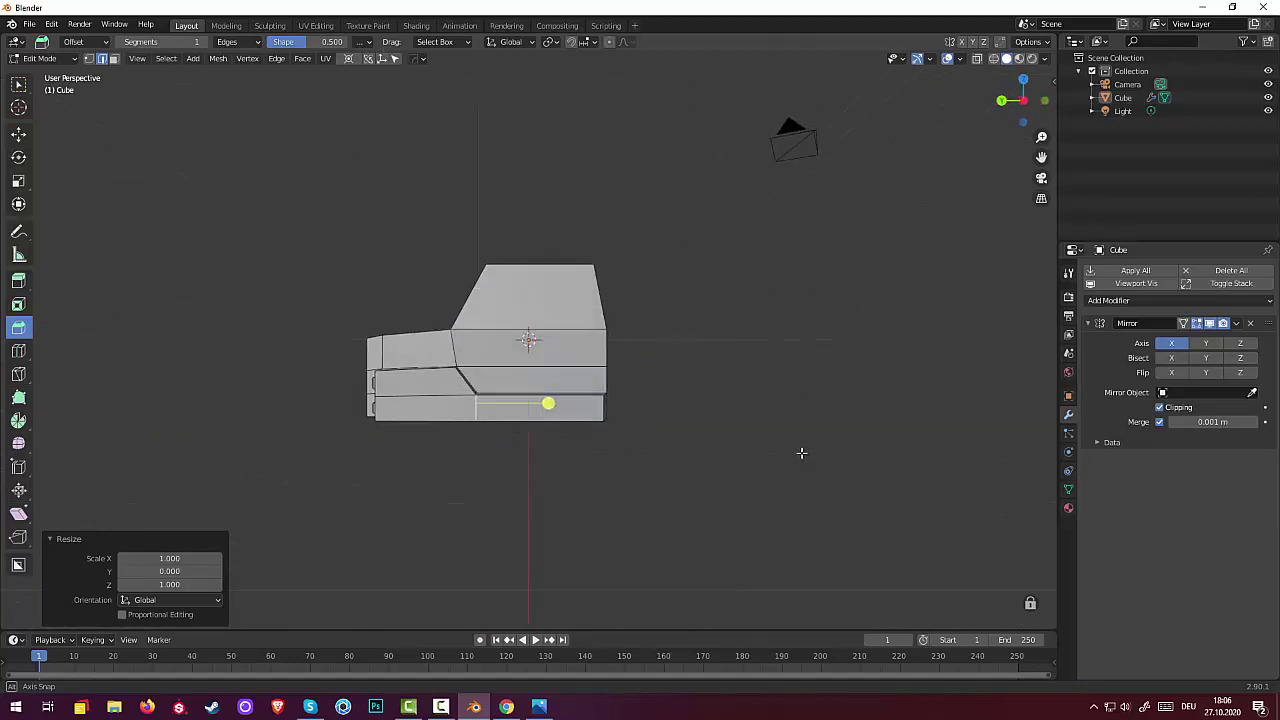
Level the fender's outer top edge with the horizontal edge across the car's front by scaling both to 0 along Z
click(90, 59)
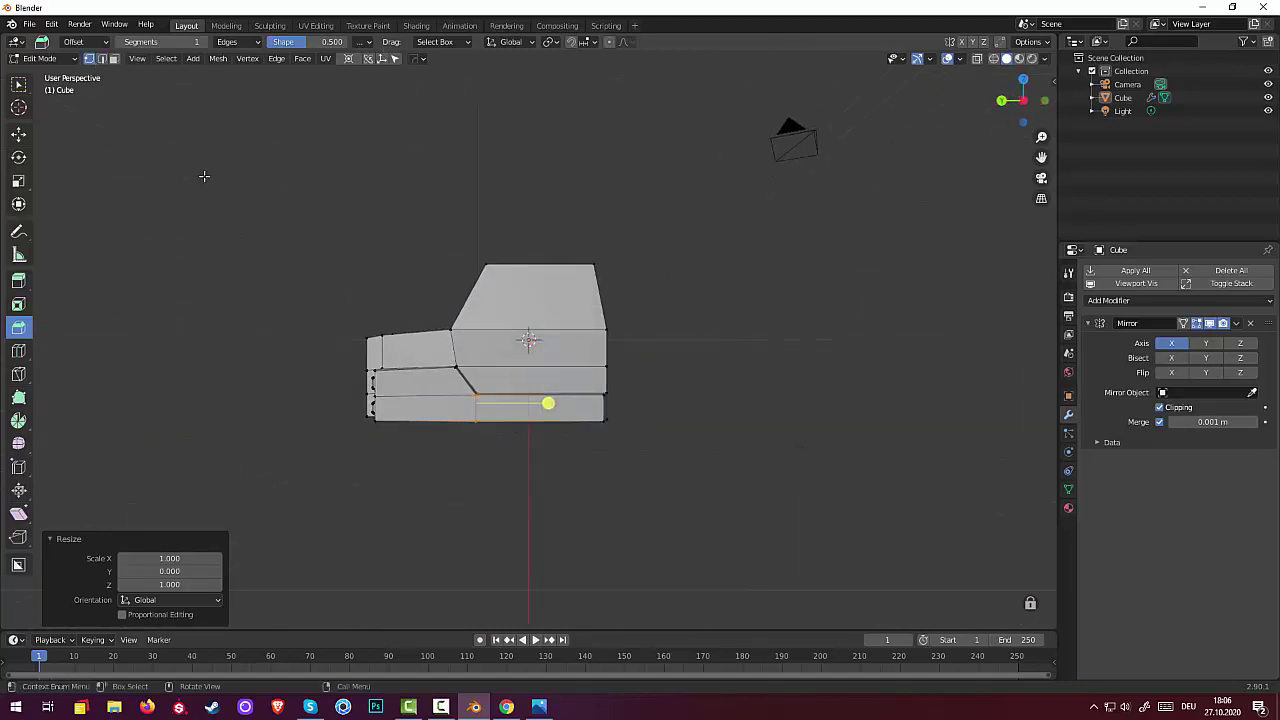
key(KP_1)
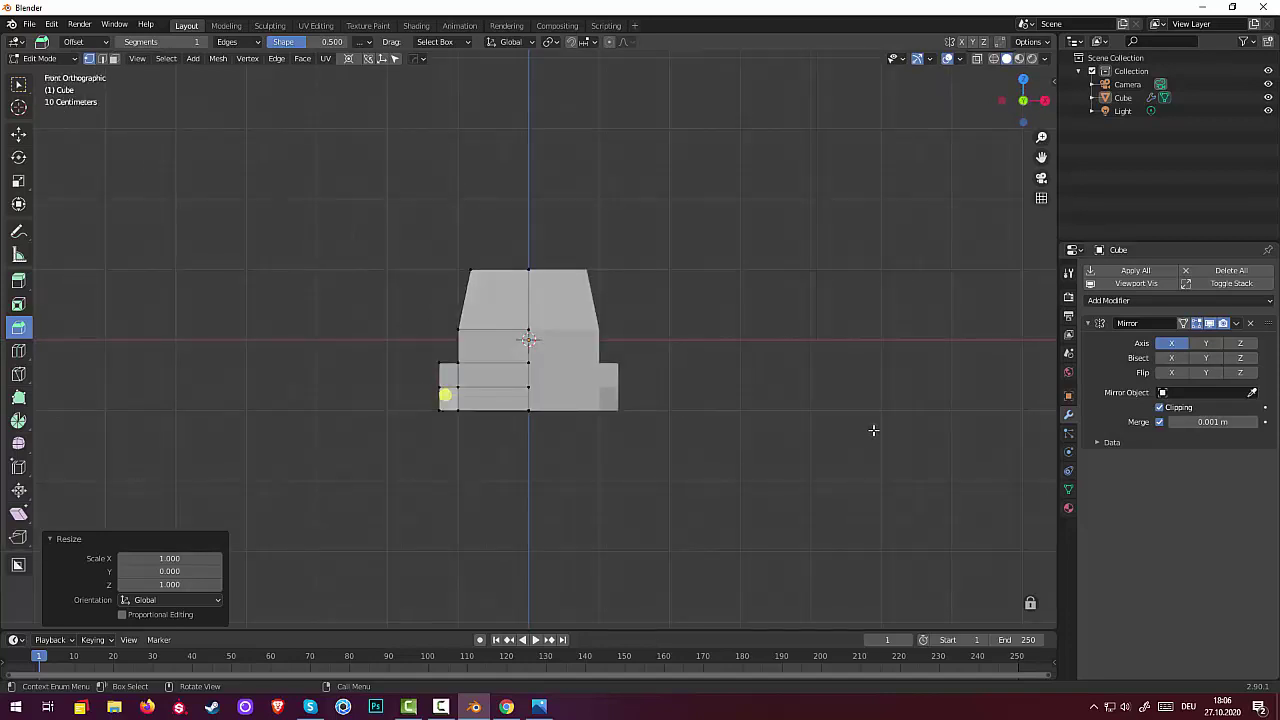
key(KP_3)
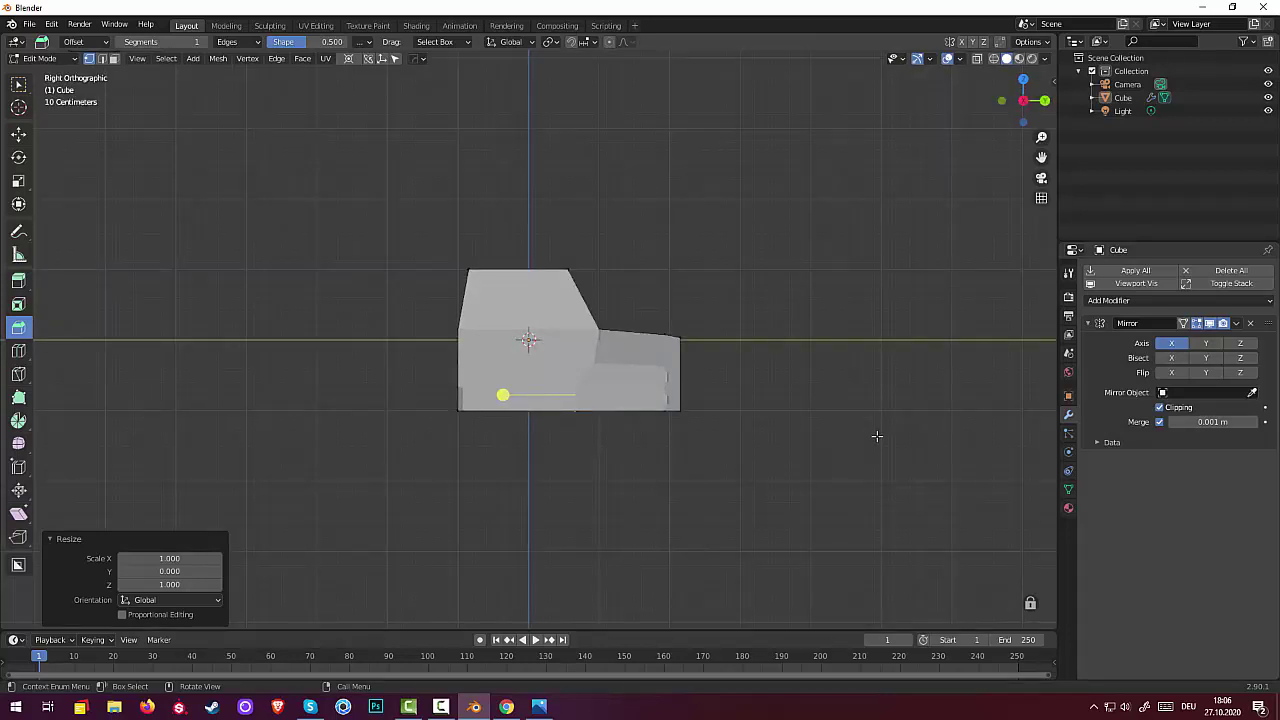
key(ctrl+KP_3)
scroll(300, 381, up, 3)
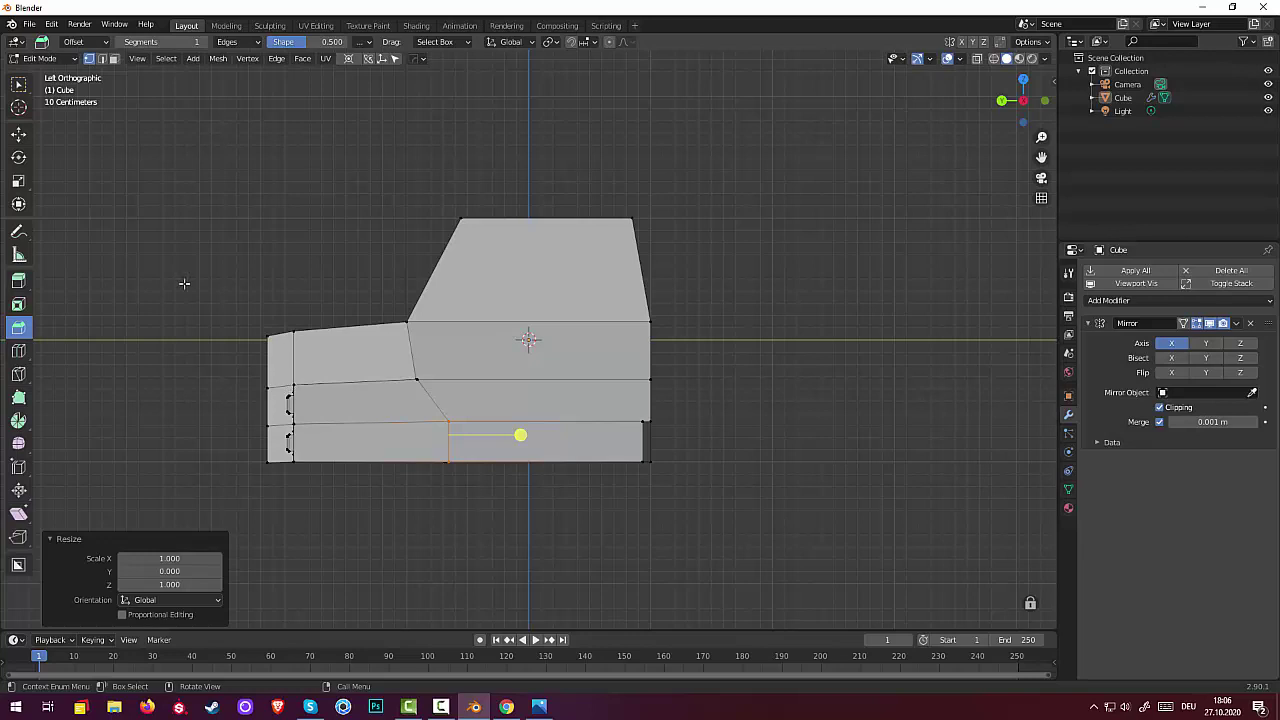
click(103, 60)
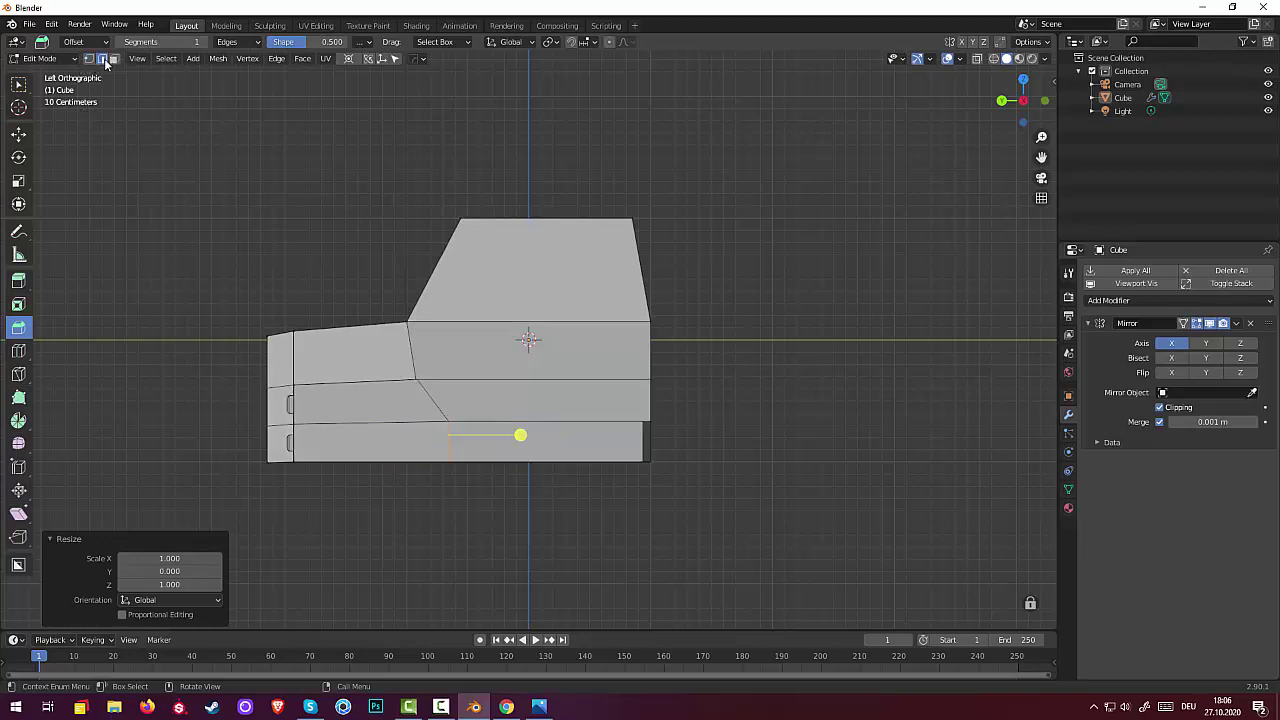
click(354, 381)
middle_drag(354, 381, 503, 447)
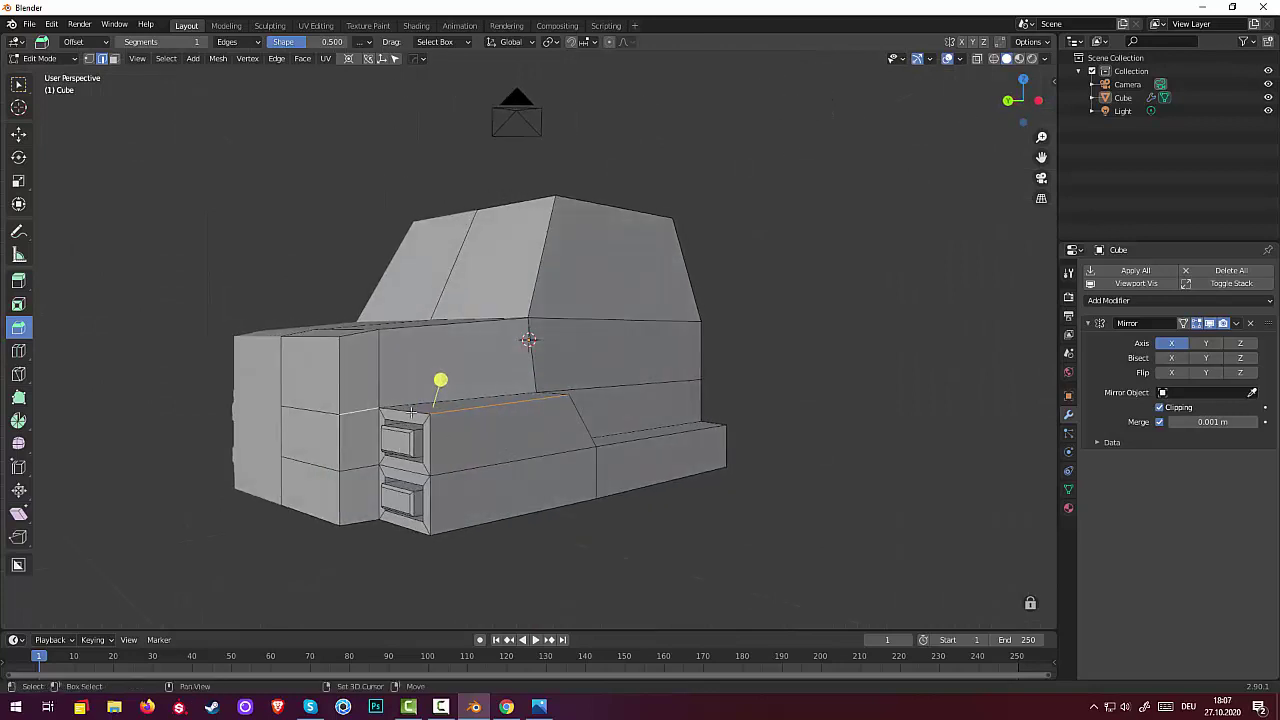
shift+click(319, 414)
middle_drag(586, 517, 512, 510)
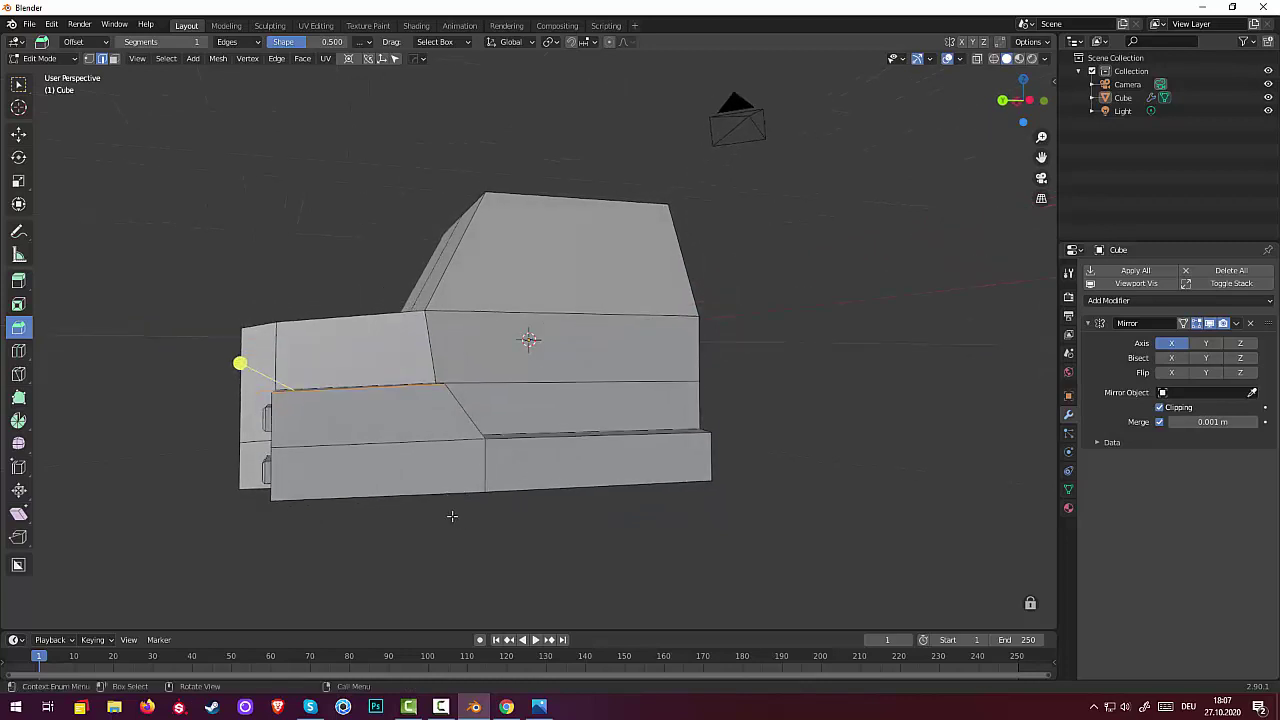
key(s)
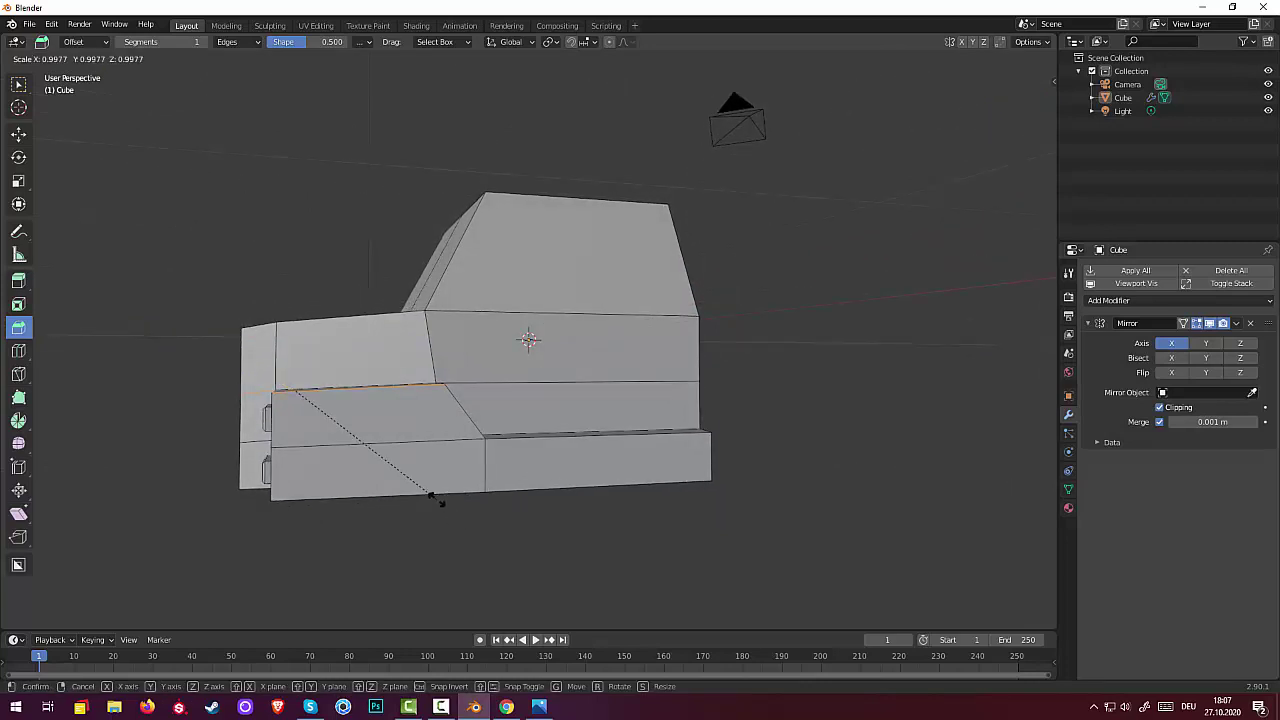
key(z)
key(0)
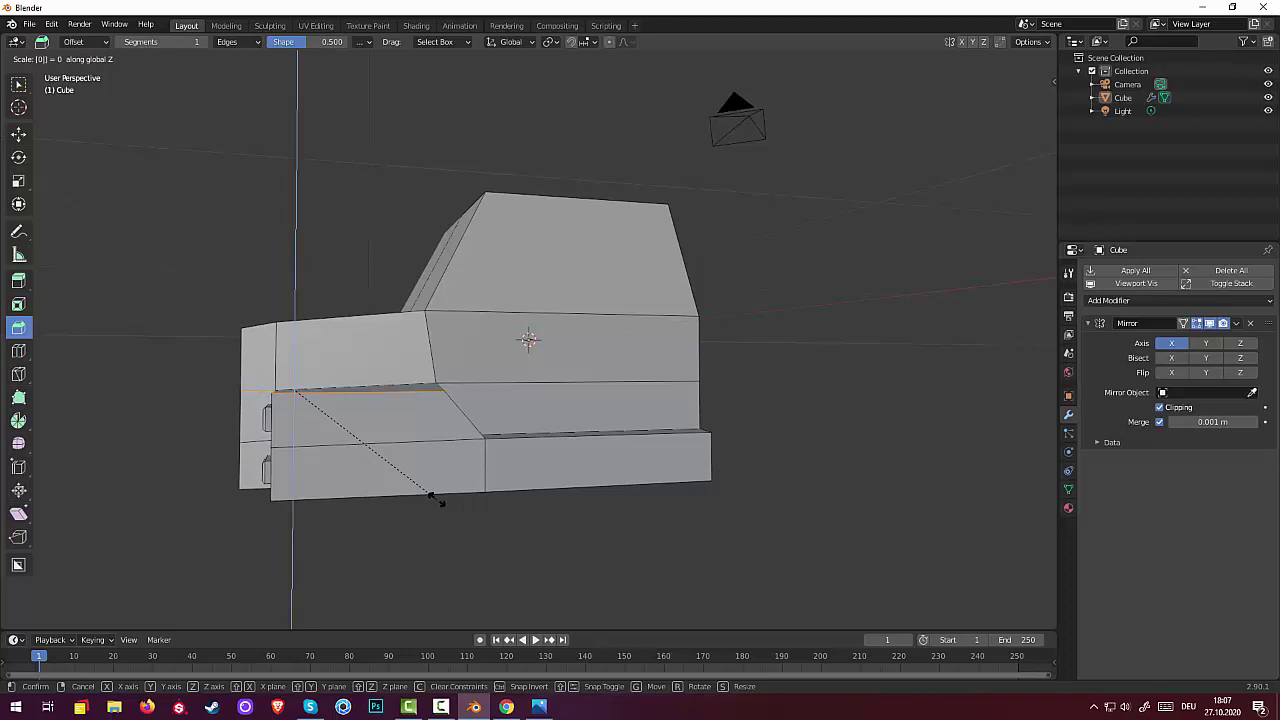
key(Return)
middle_drag(643, 531, 525, 494)
Level the fender's inner top edge with the adjoining horizontal edge on the body side by scaling both to 0 along Z
click(381, 394)
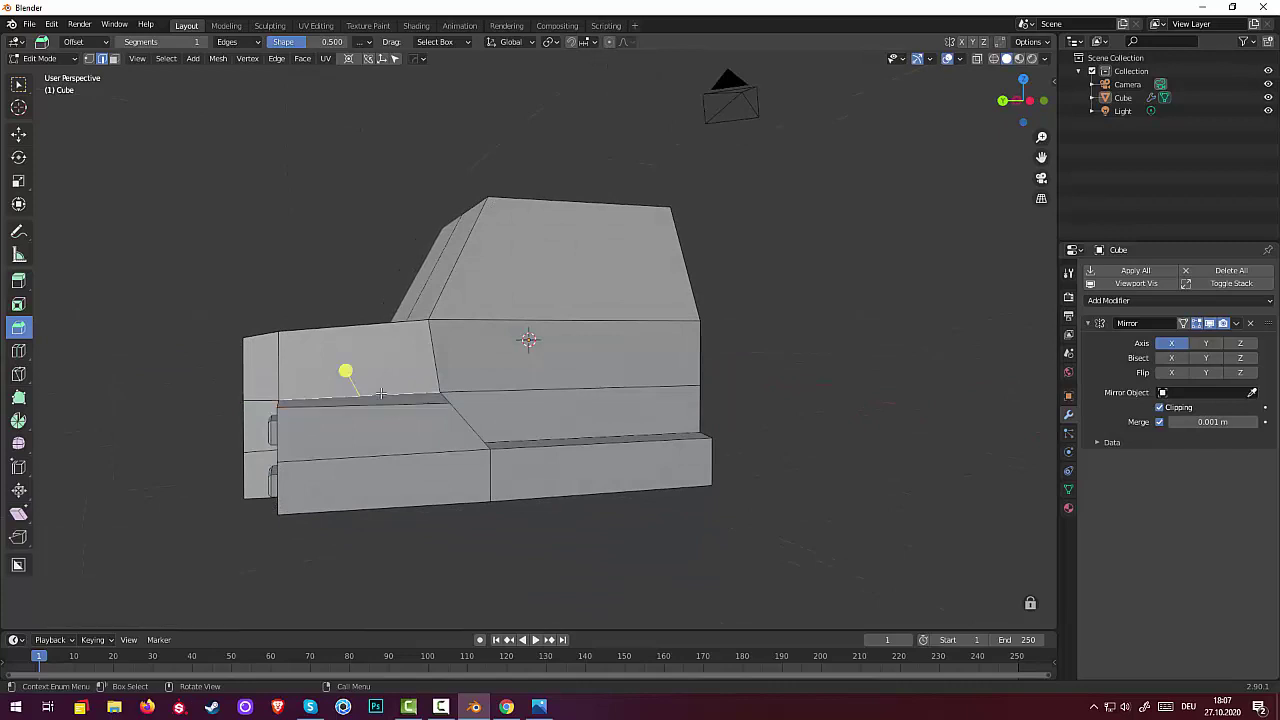
click(525, 391)
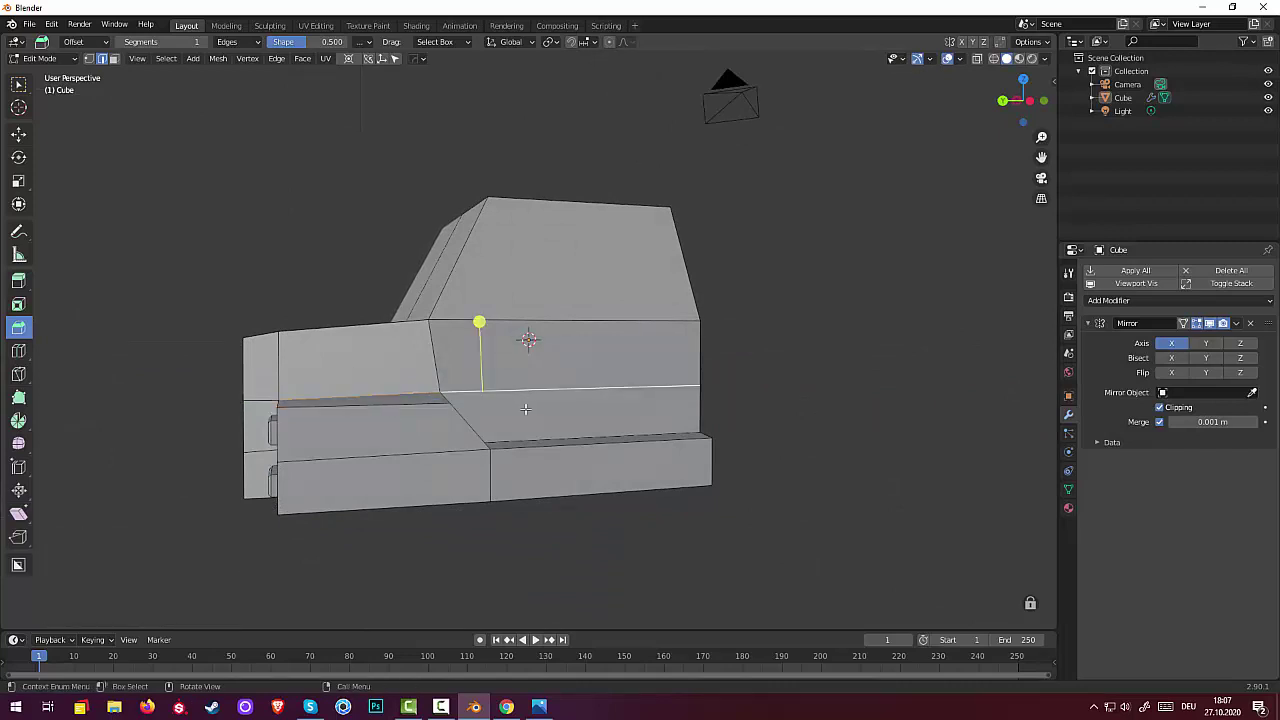
key(s)
key(z)
key(0)
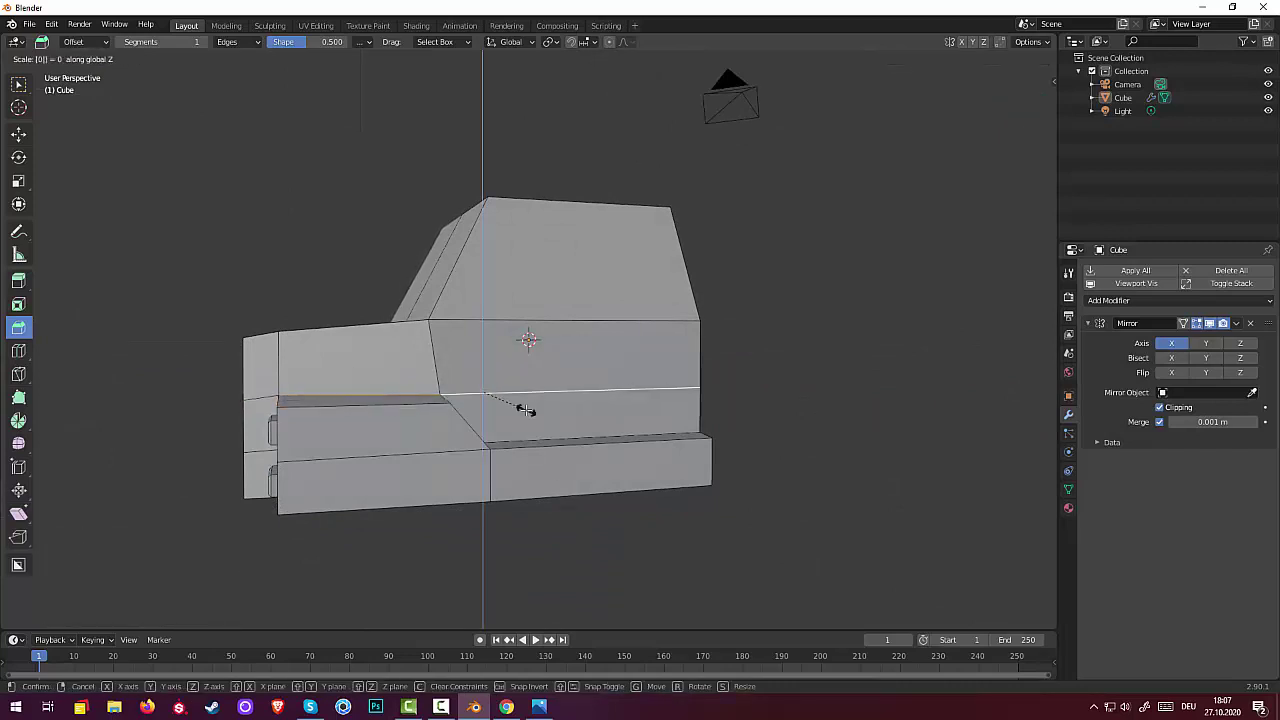
key(Return)
Select the horizontal edges running across the front, along the inner fender and the body side, and move them down about 0.03 m along Z
middle_drag(791, 608, 700, 597)
middle_drag(443, 530, 538, 500)
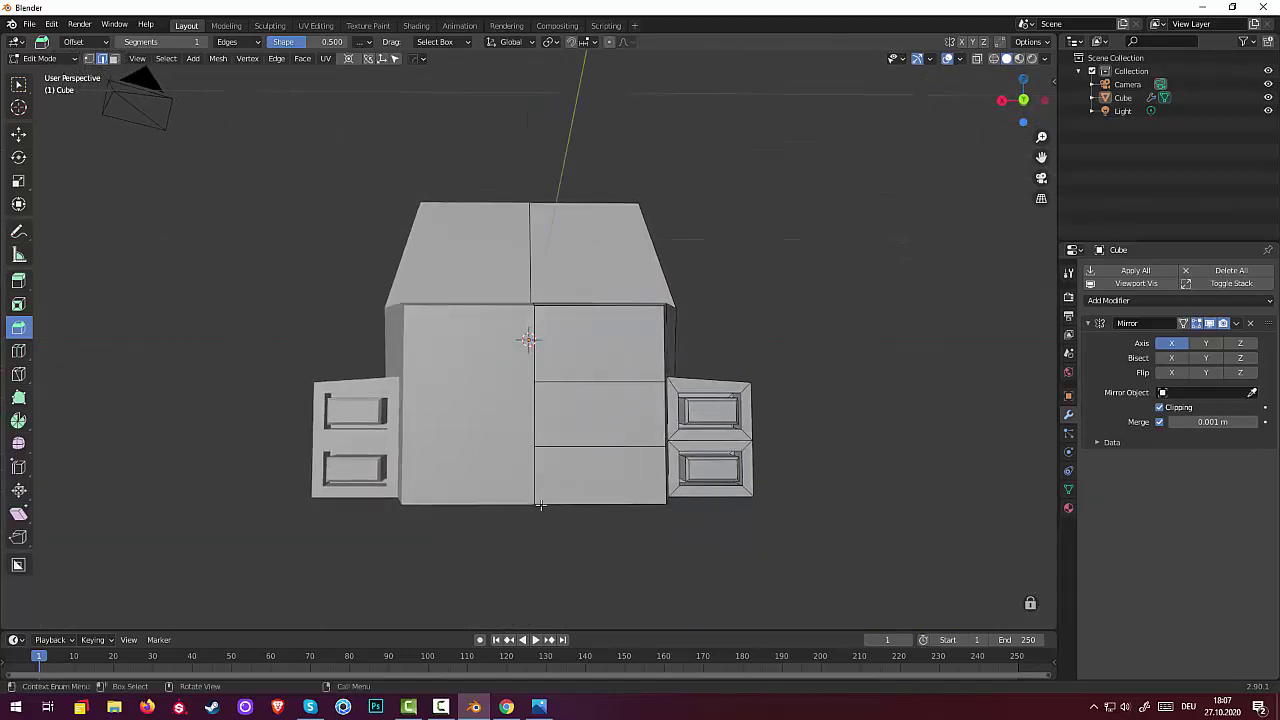
middle_drag(720, 541, 640, 572)
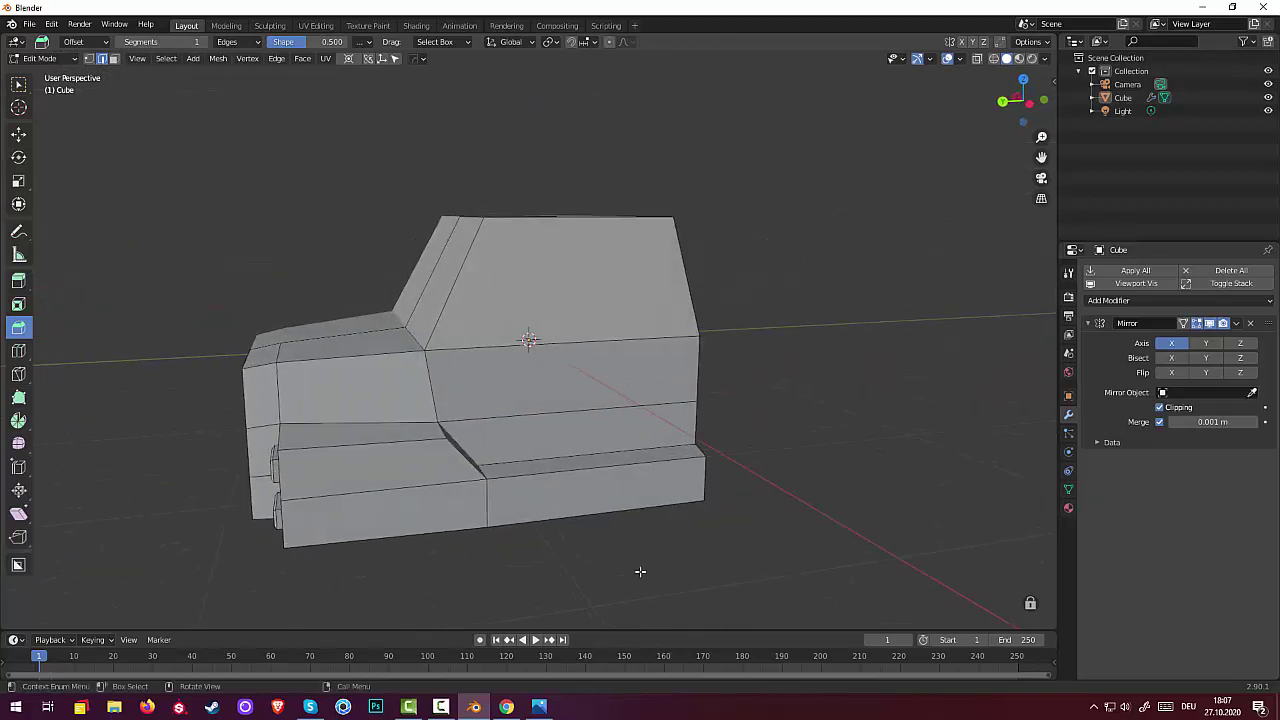
click(275, 425)
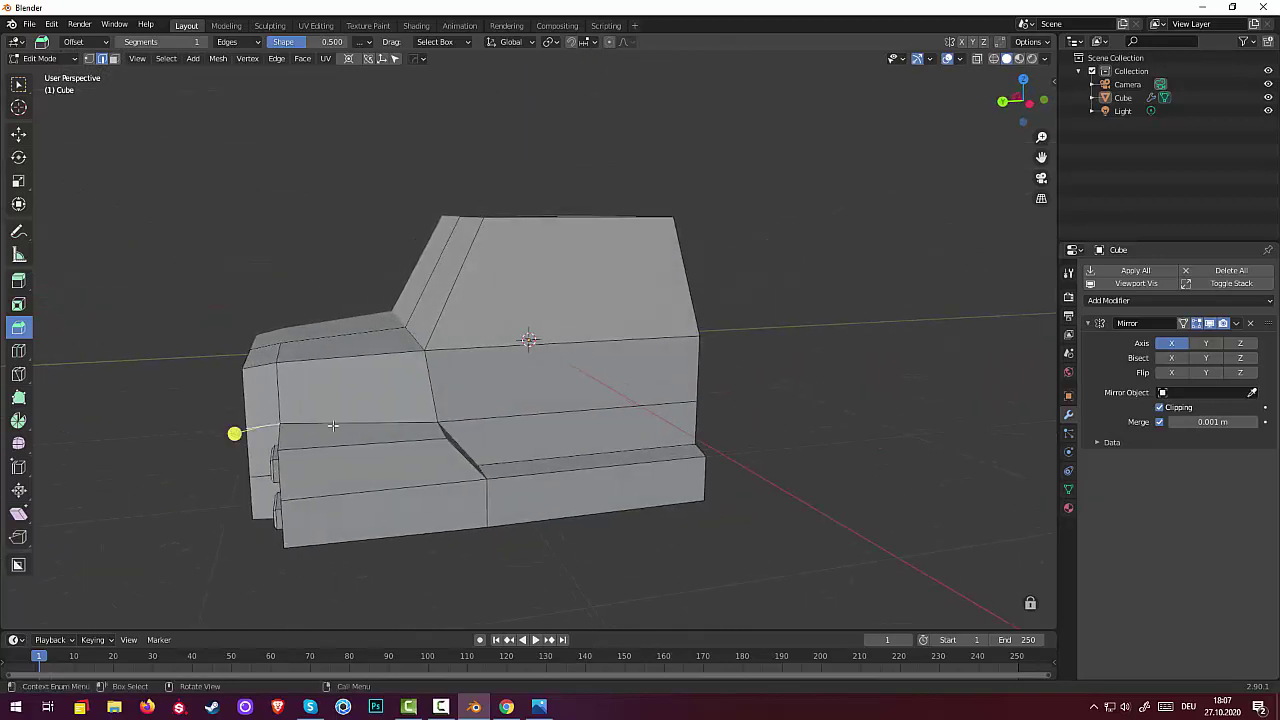
click(487, 418)
middle_drag(487, 418, 443, 418)
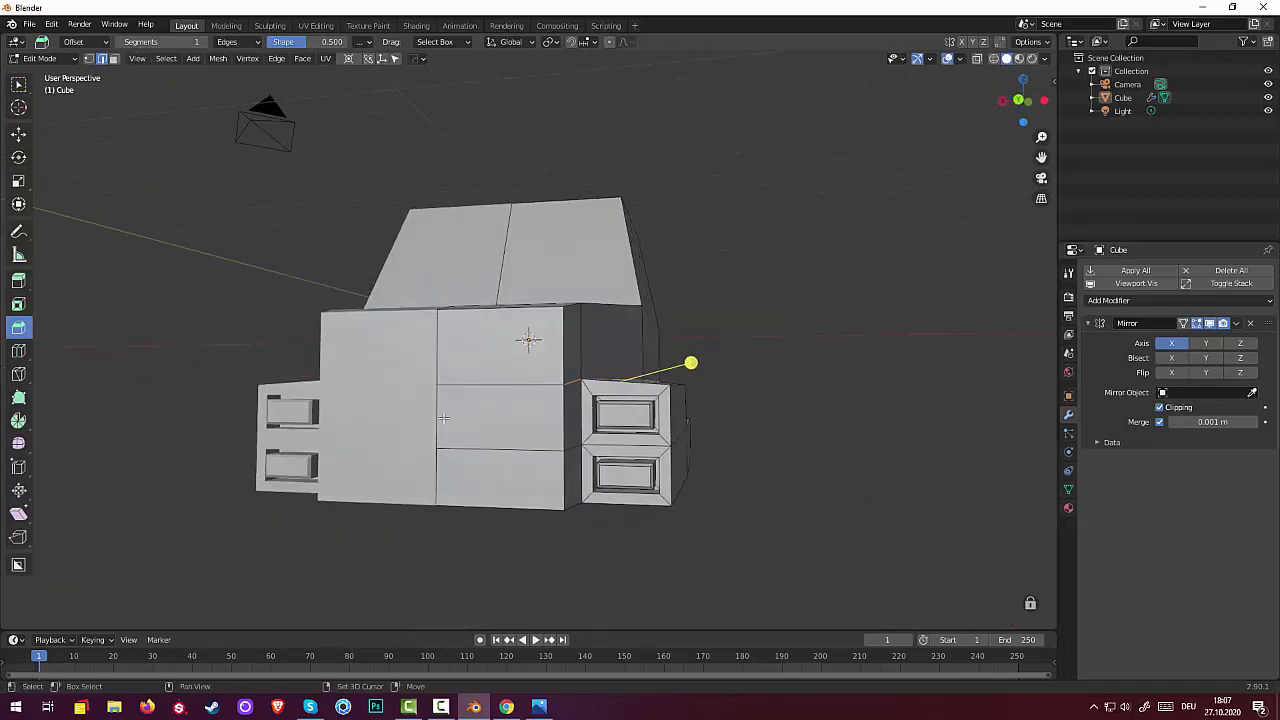
middle_drag(826, 437, 845, 438)
key(KP_5)
key(ctrl+KP_3)
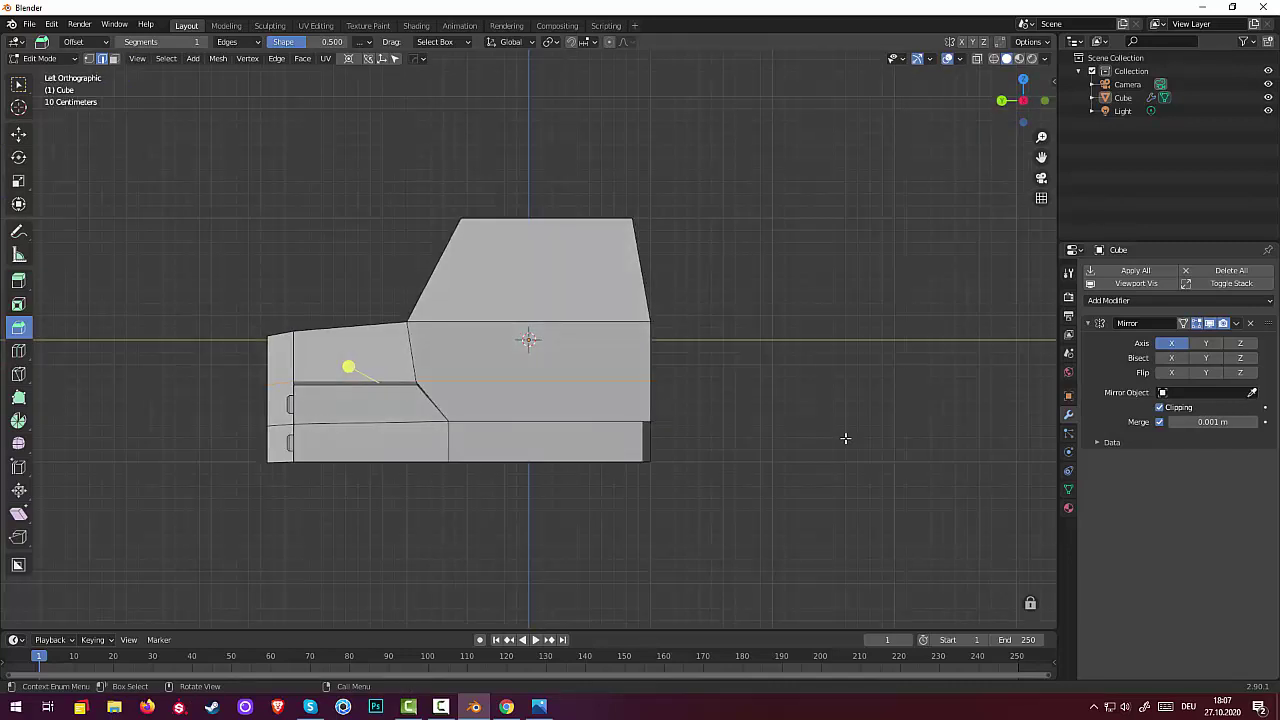
key(KP_4)
key(KP_4)
key(KP_4)
key(KP_4)
key(KP_4)
key(KP_4)
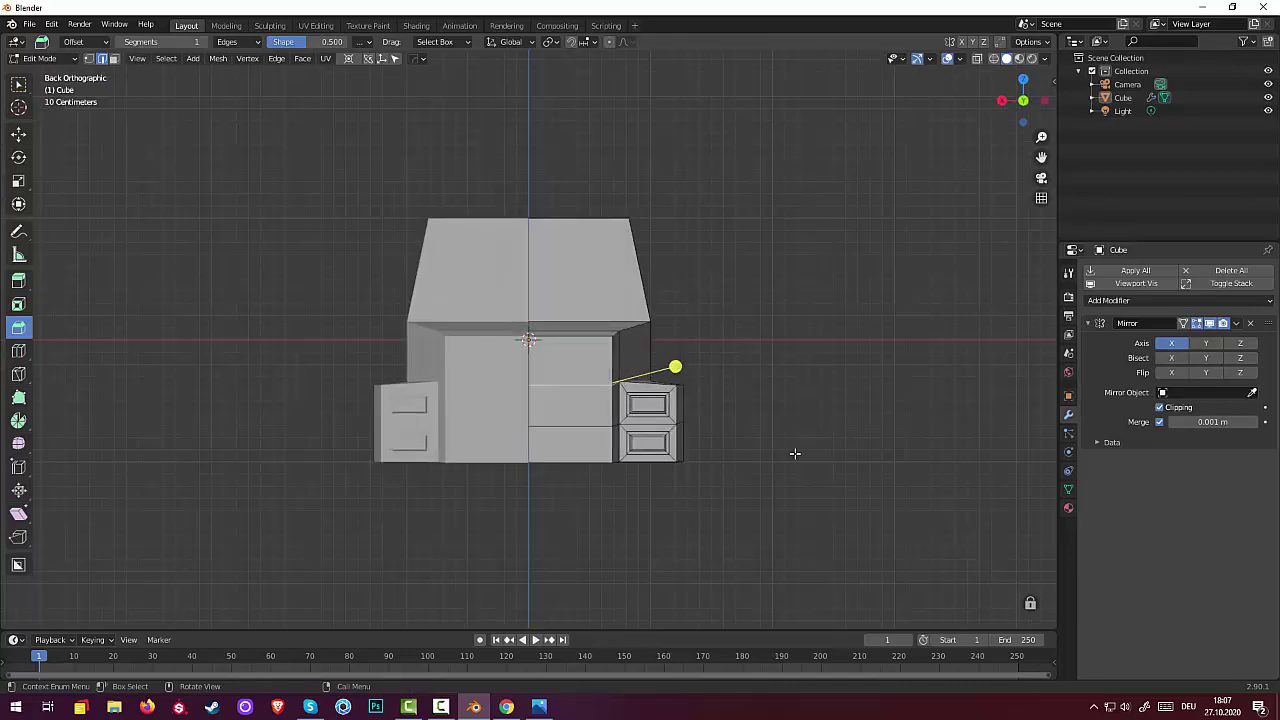
scroll(730, 456, up, 3)
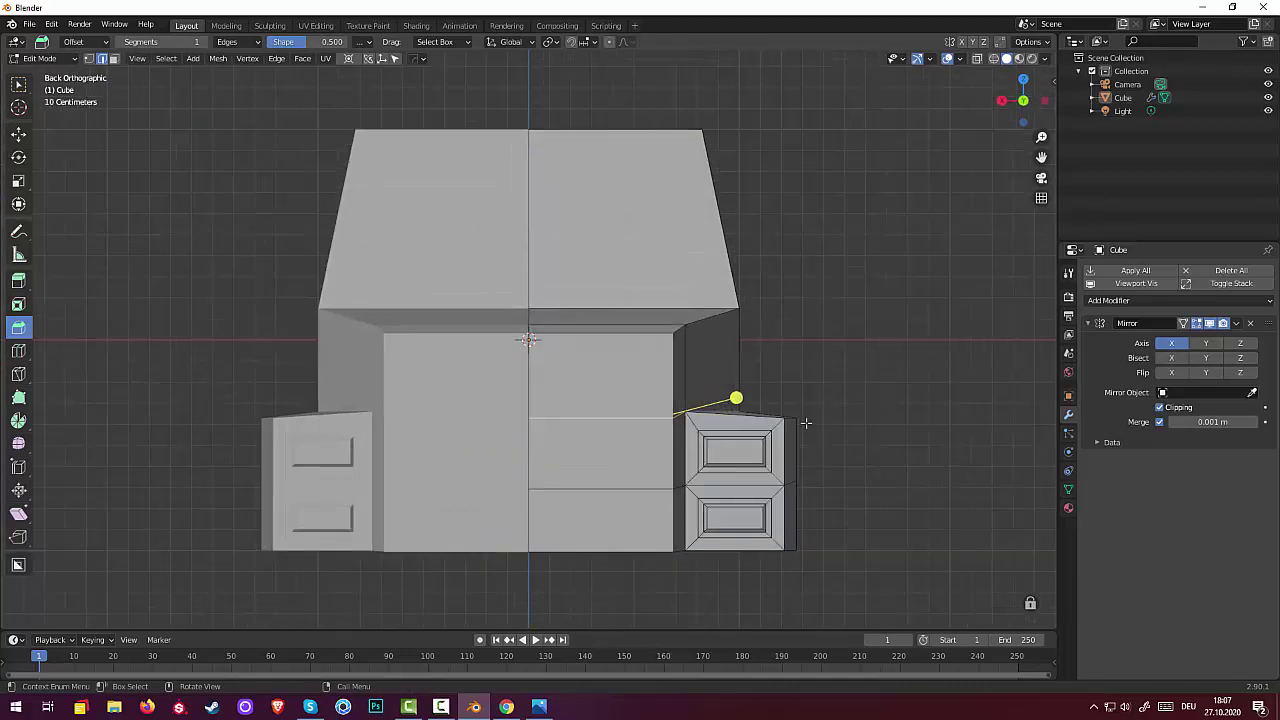
key(g)
key(z)
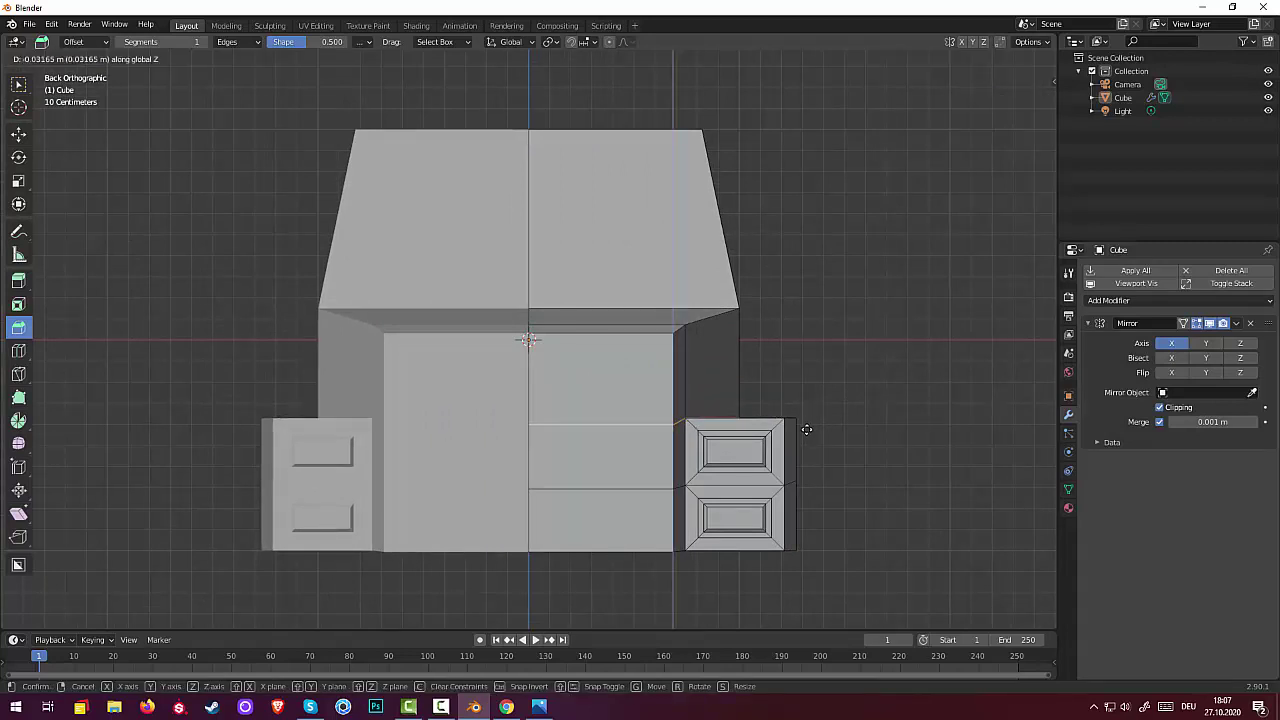
click(806, 429)
click(862, 487)
Add a cylinder with 32 vertices, 1 m radius and 2 m depth at the origin of the car mesh
middle_drag(880, 503, 781, 538)
scroll(861, 522, down, 3)
scroll(786, 526, down, 3)
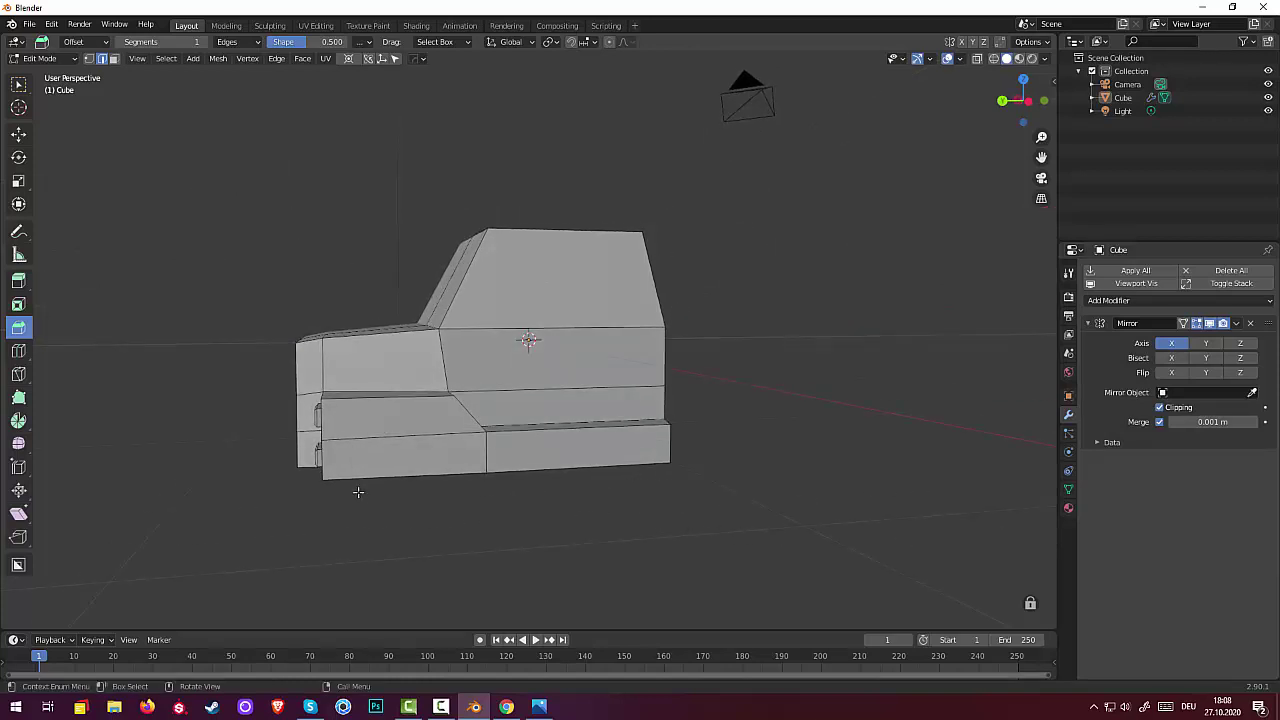
scroll(614, 517, down, 2)
middle_drag(614, 517, 641, 542)
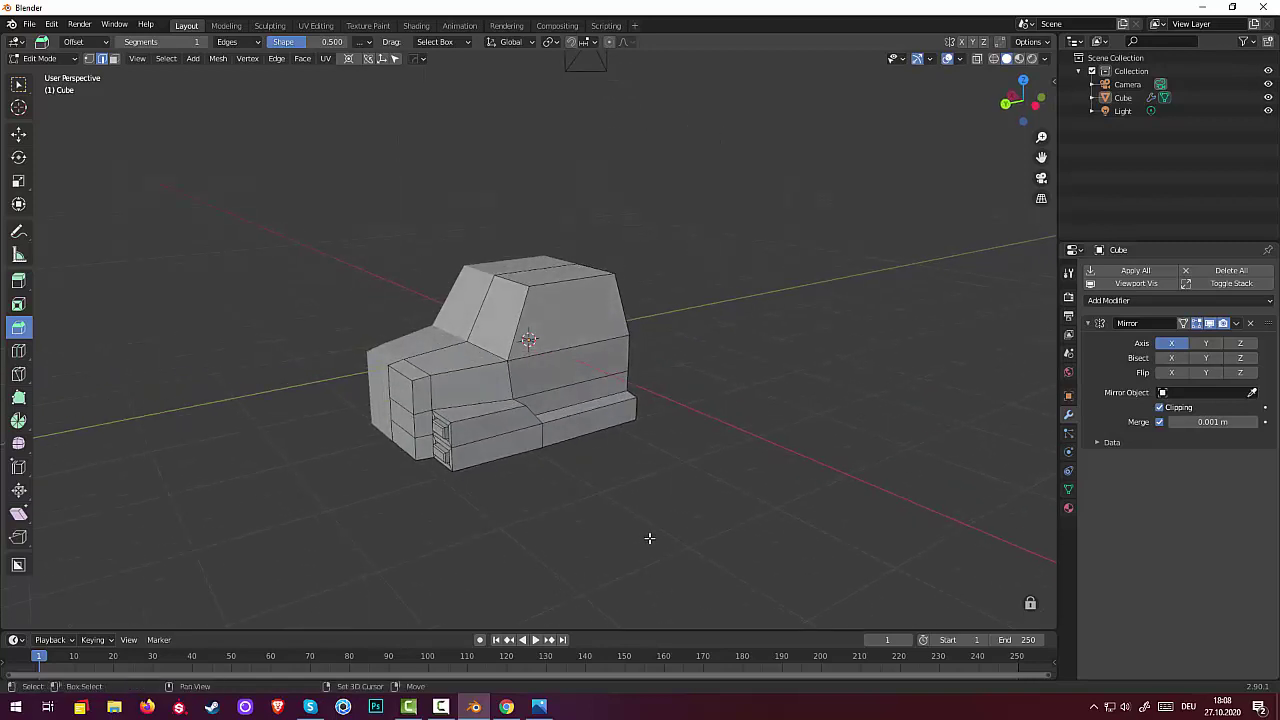
key(shift+a)
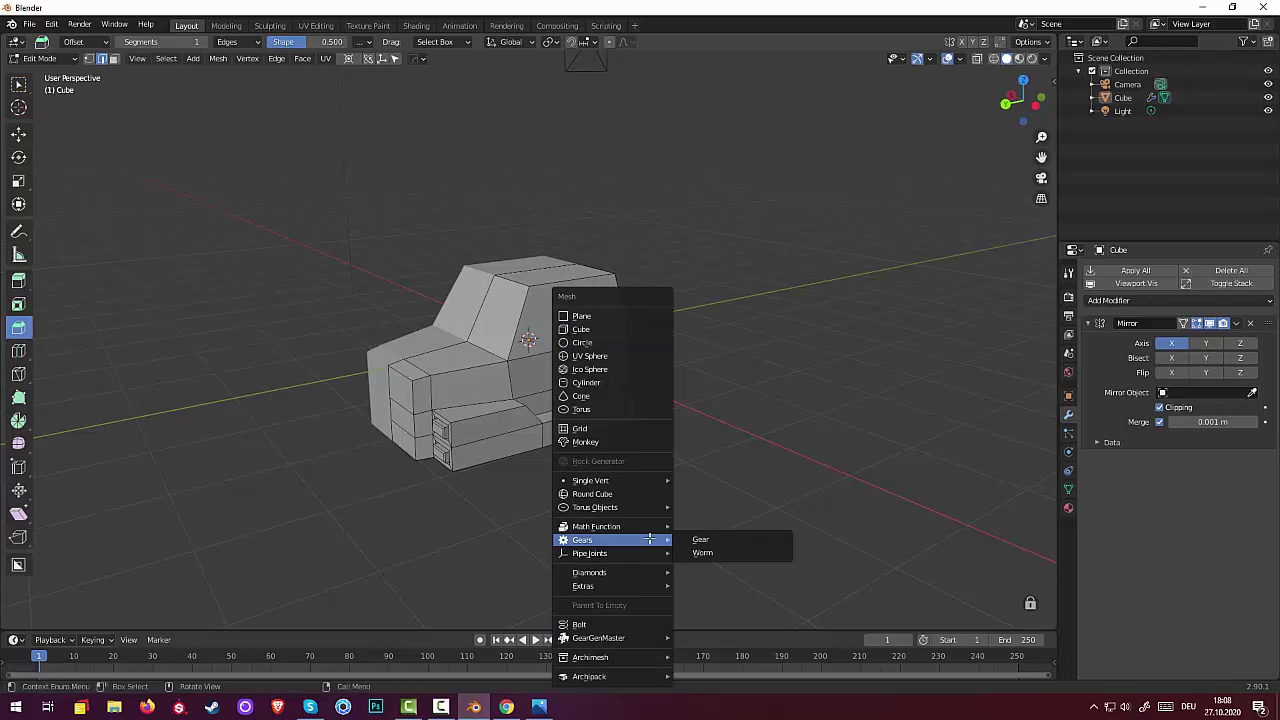
click(599, 390)
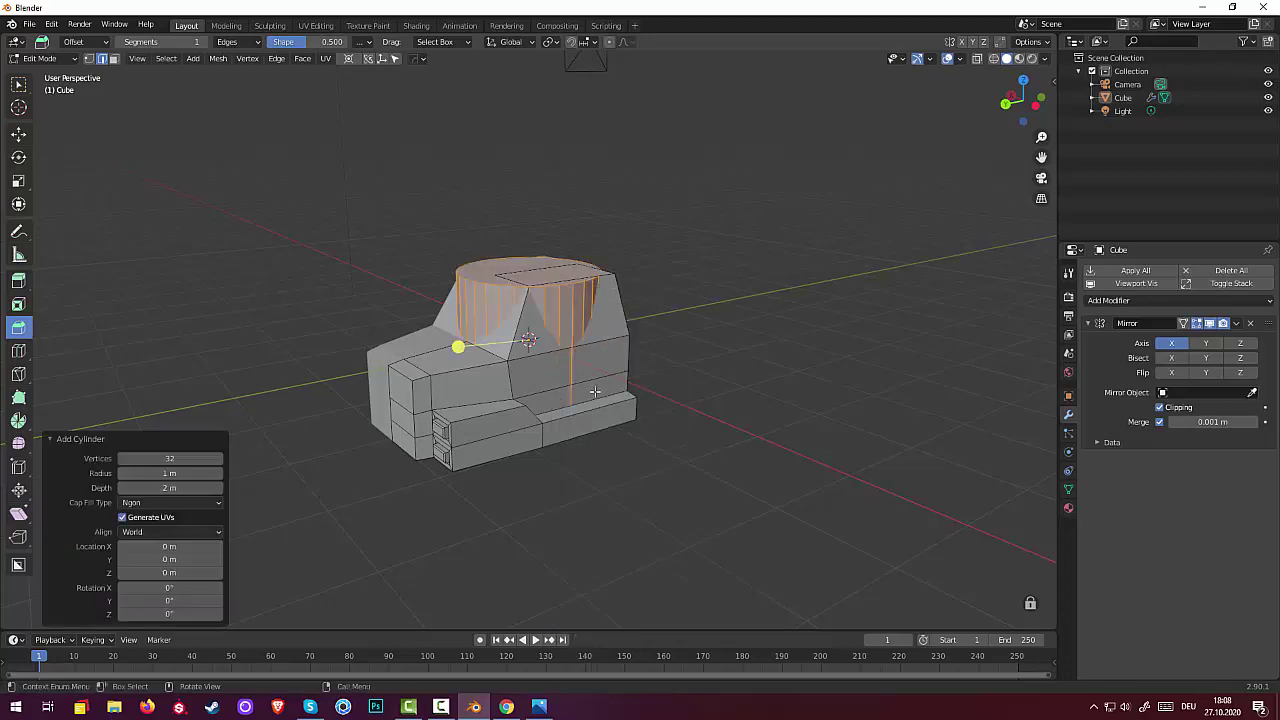
Reduce the new cylinder to 10 vertices and set its Y rotation to 90°
click(180, 460)
key(Return)
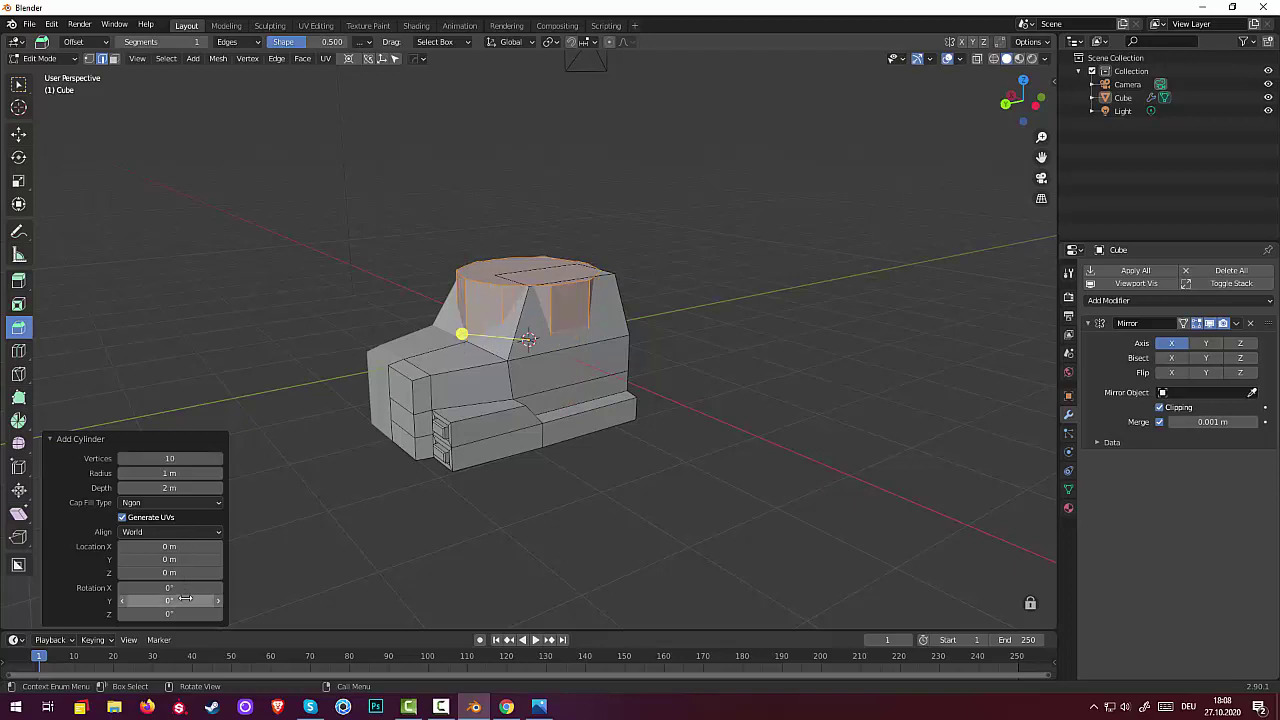
mouse_move(176, 601)
mouse_down()
mouse_move(165, 601)
mouse_move(176, 601)
mouse_up()
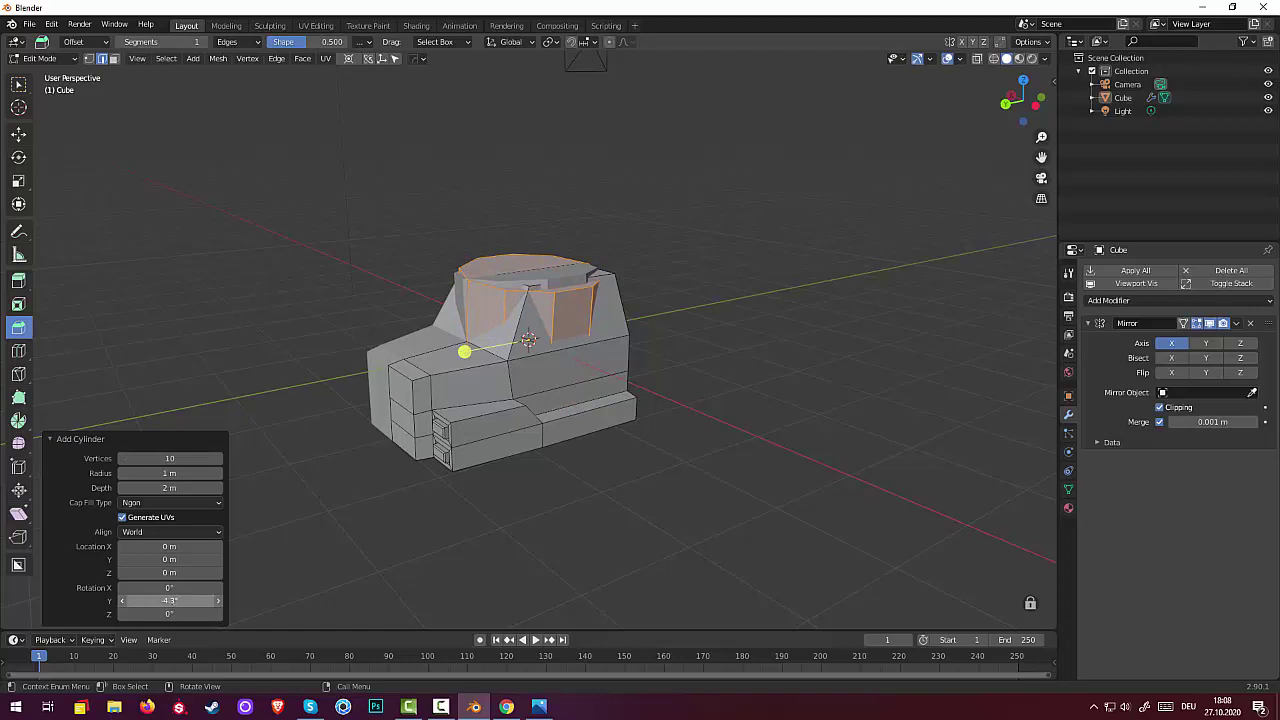
mouse_move(464, 351)
mouse_down()
mouse_move(474, 306)
mouse_move(474, 328)
mouse_up()
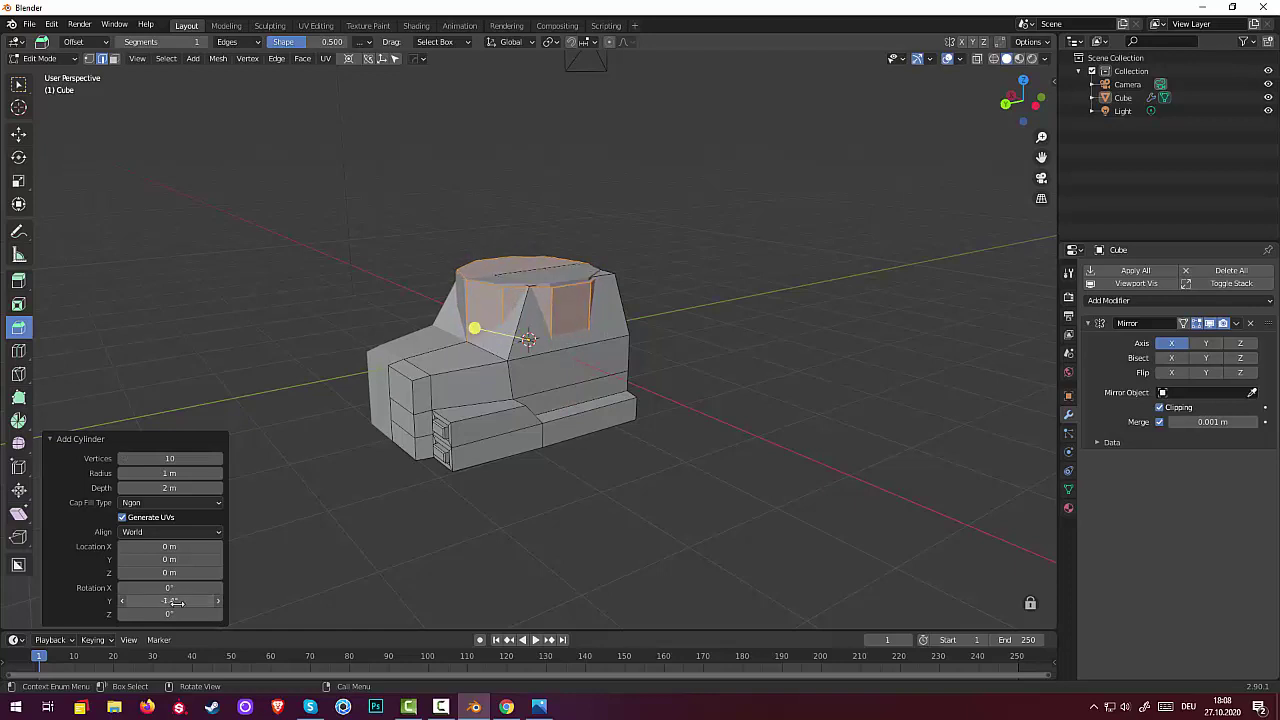
click(176, 601)
text(9)
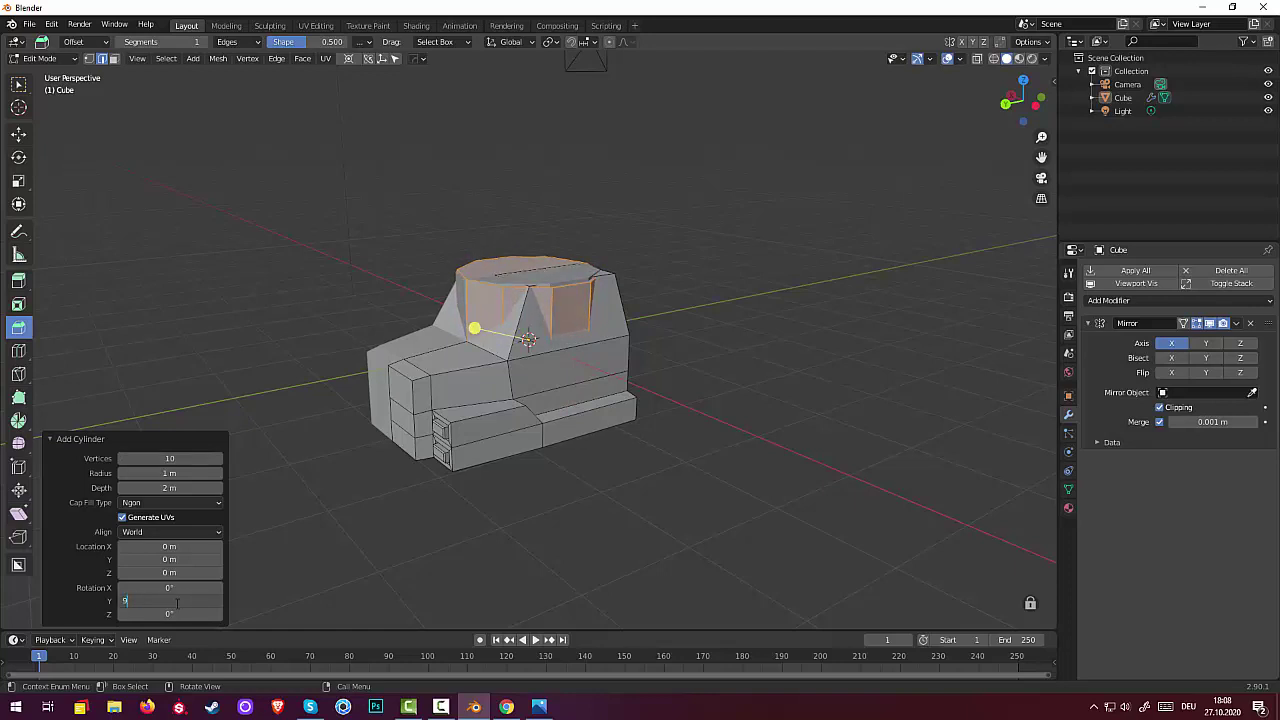
text(0)
key(Return)
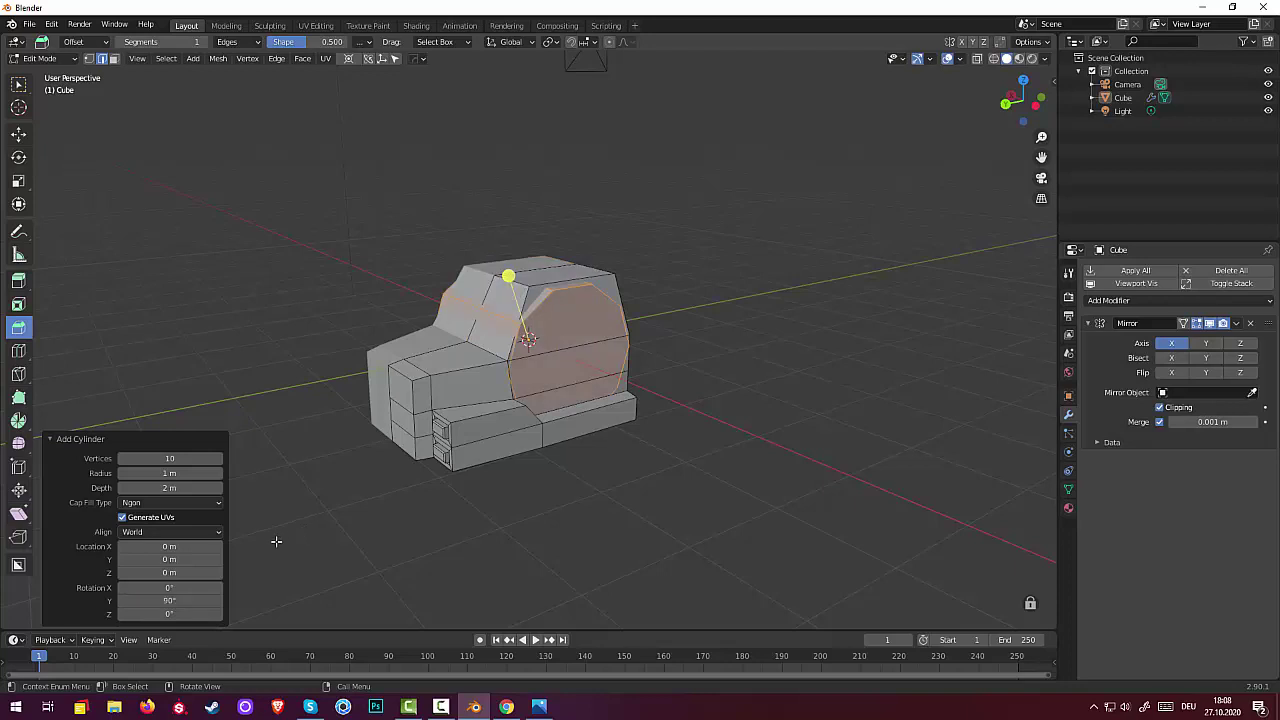
Set the cylinder's depth to 2.61 m and its radius to 0.57 m
drag(176, 488, 150, 473)
click(150, 473)
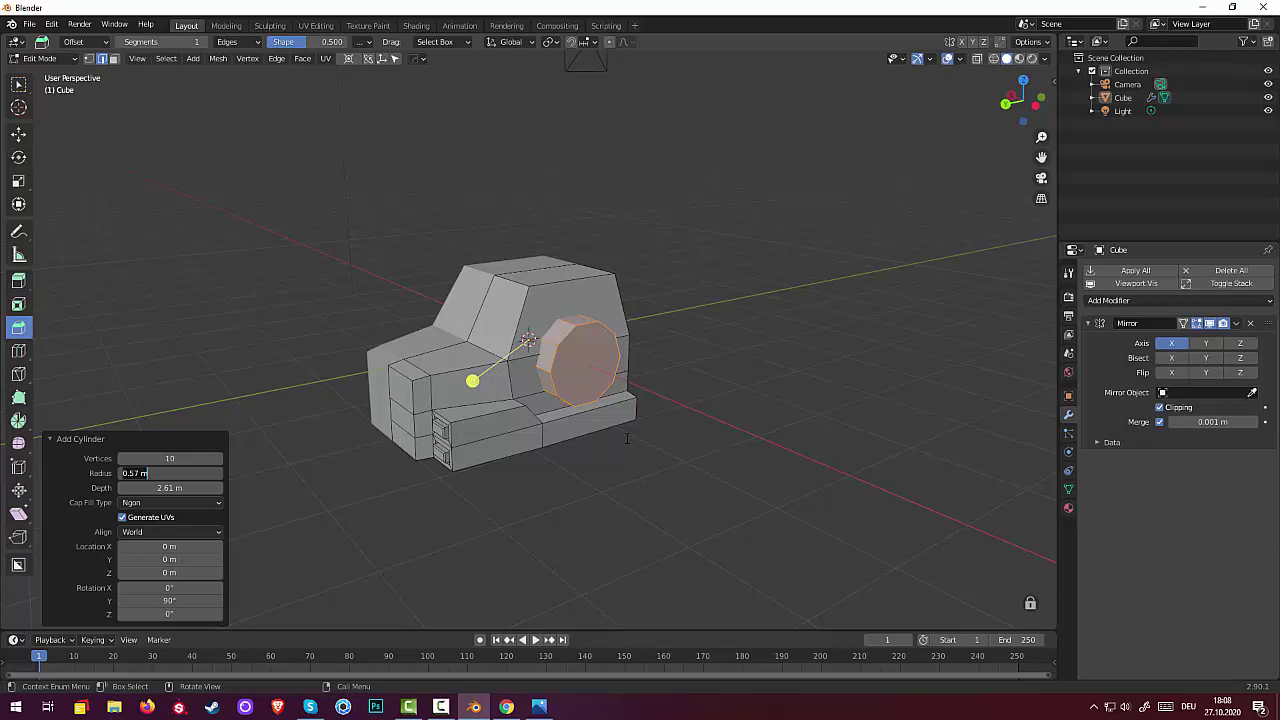
key(Return)
Separate the selected cylinder from the car body mesh into its own object
click(37, 59)
click(40, 75)
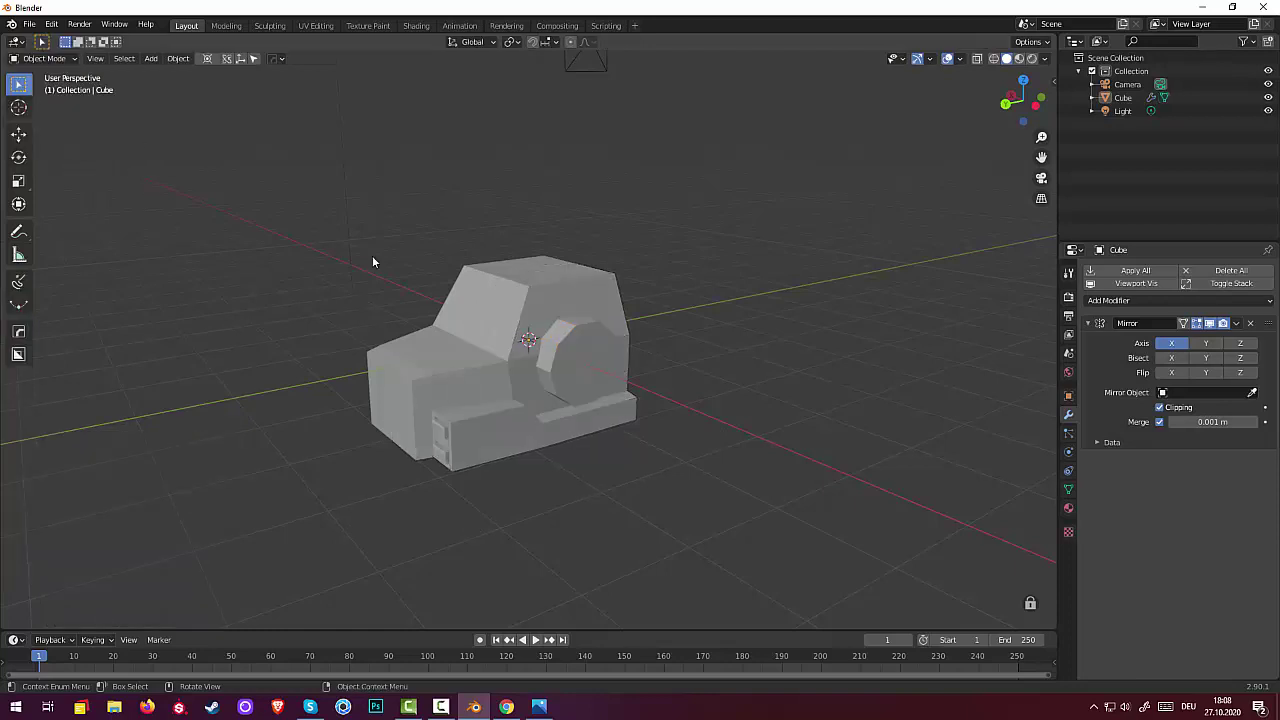
click(577, 382)
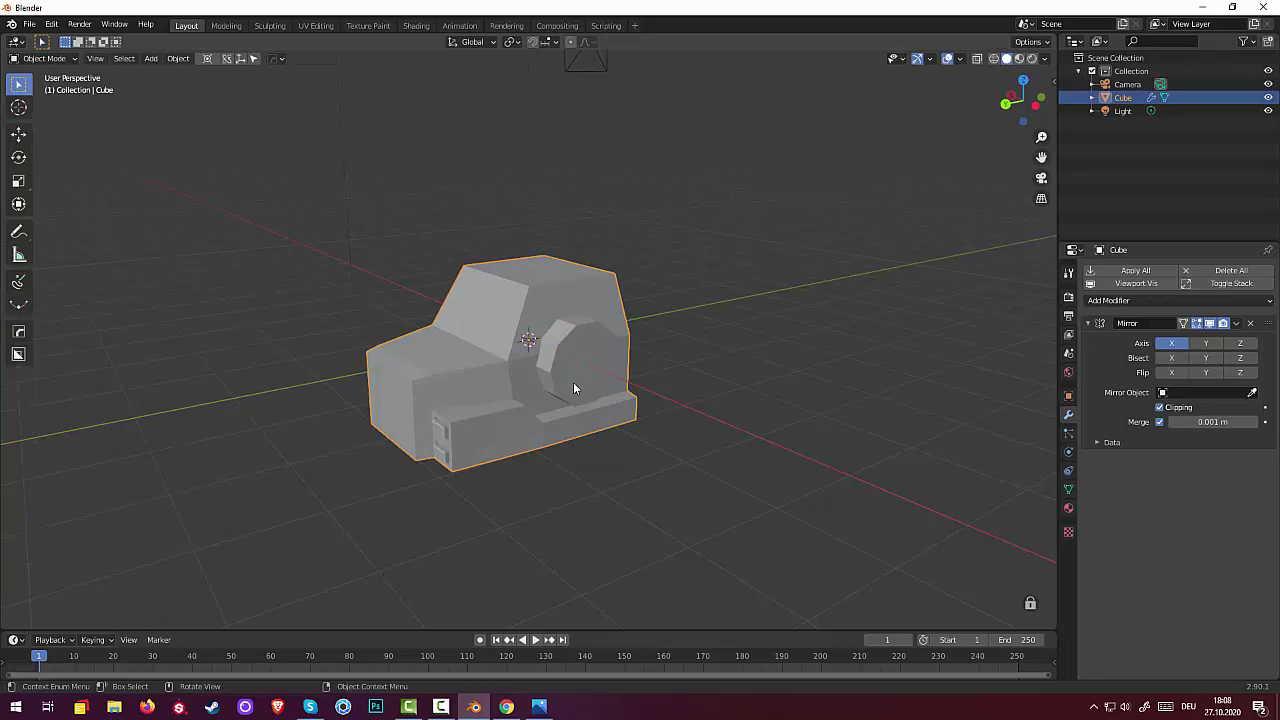
click(37, 59)
click(40, 87)
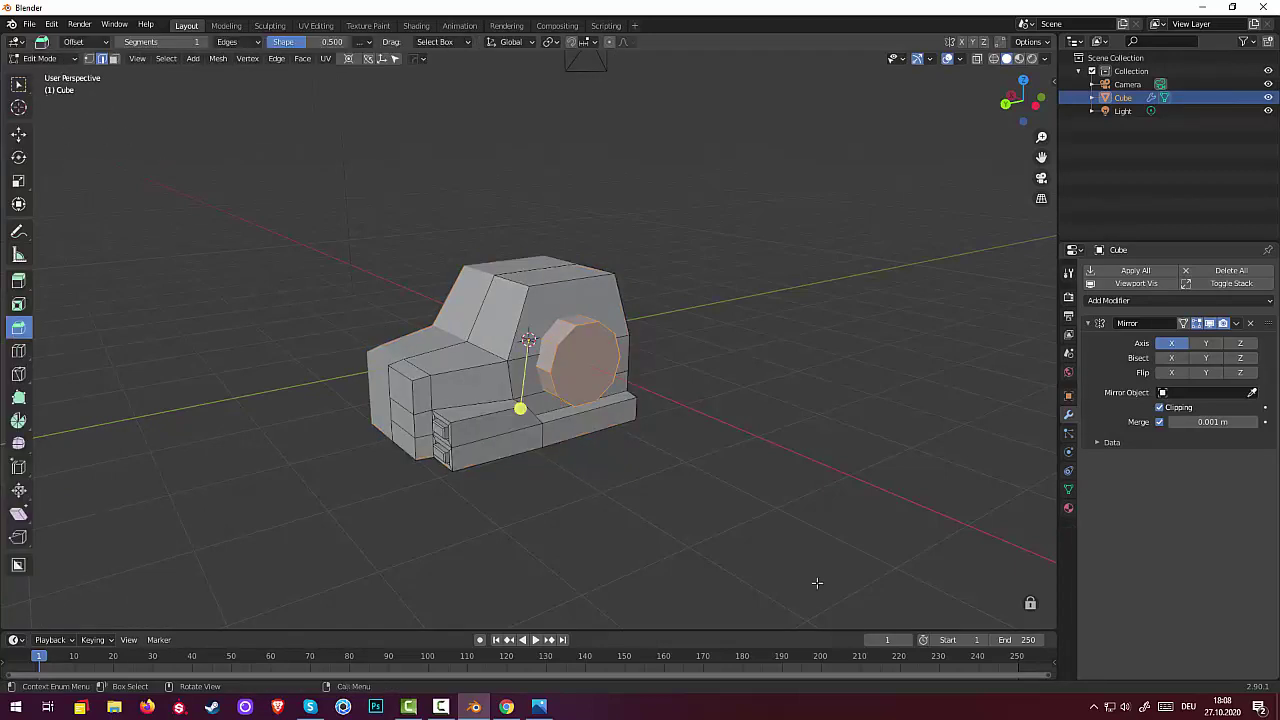
key(p)
click(818, 586)
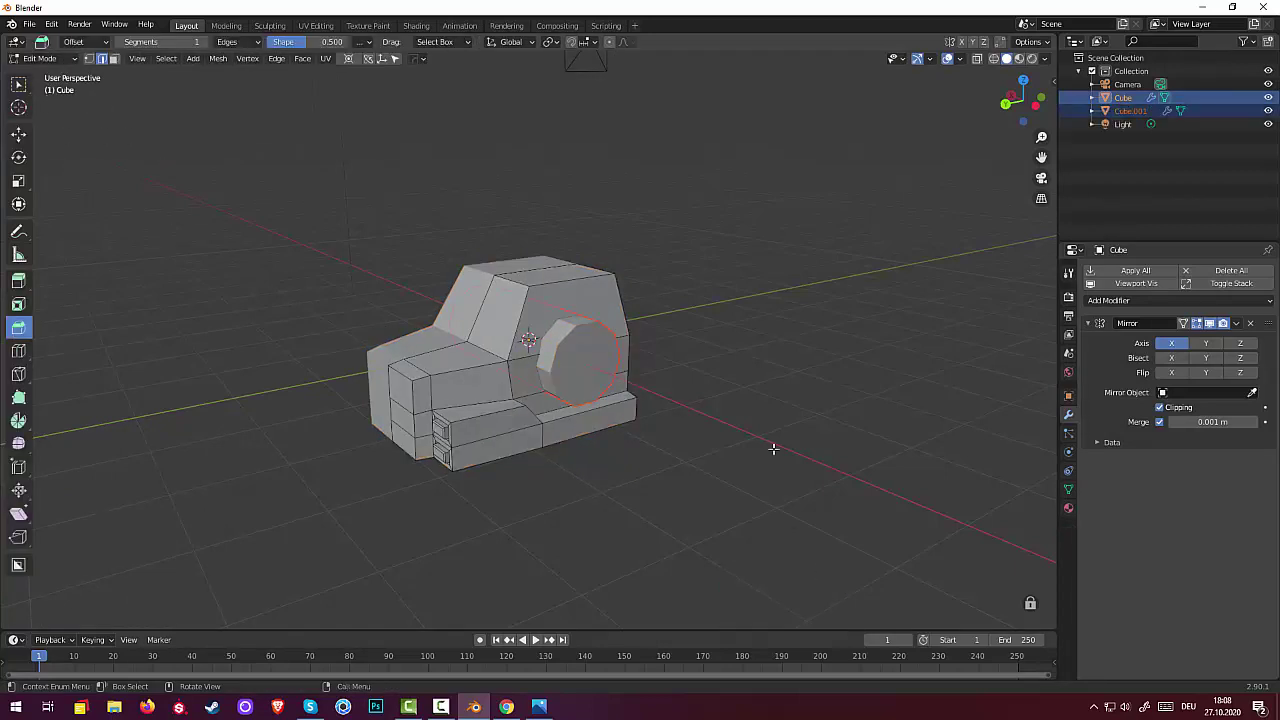
Check the car from the side in rendered viewport shading and return to solid shading
middle_drag(771, 449, 803, 463)
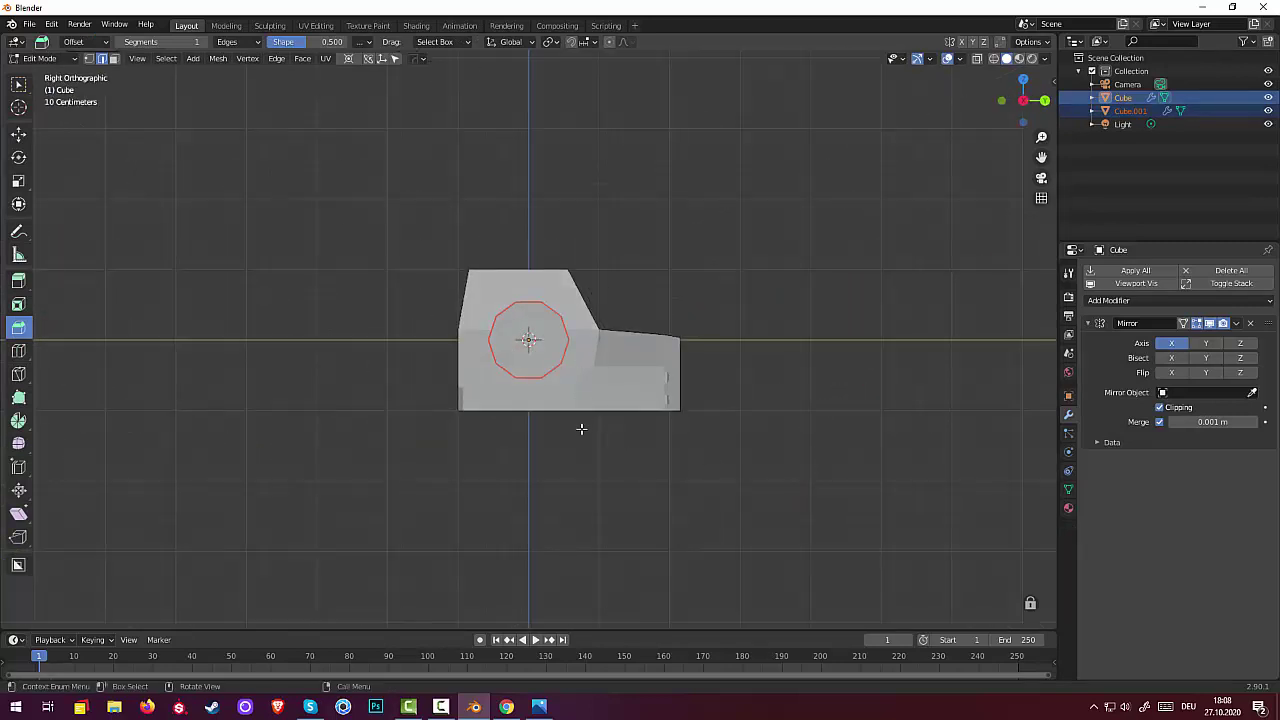
key(z)
click(533, 342)
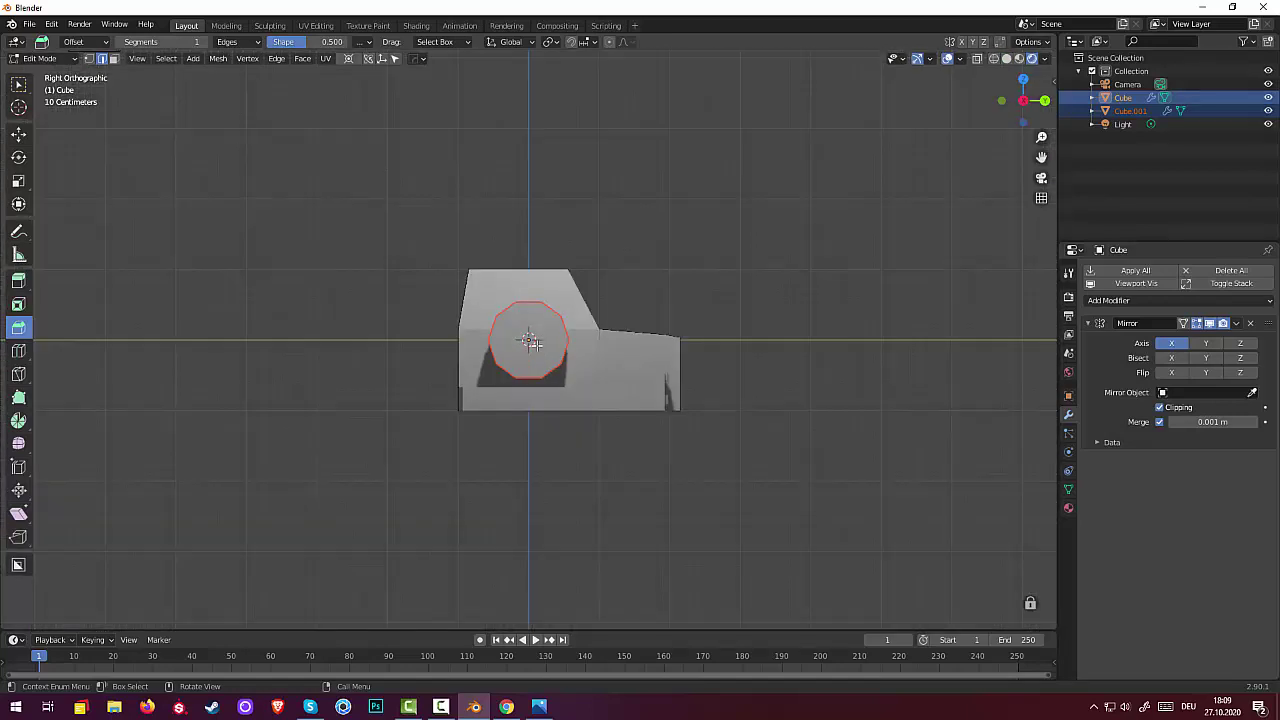
middle_drag(655, 397, 550, 371)
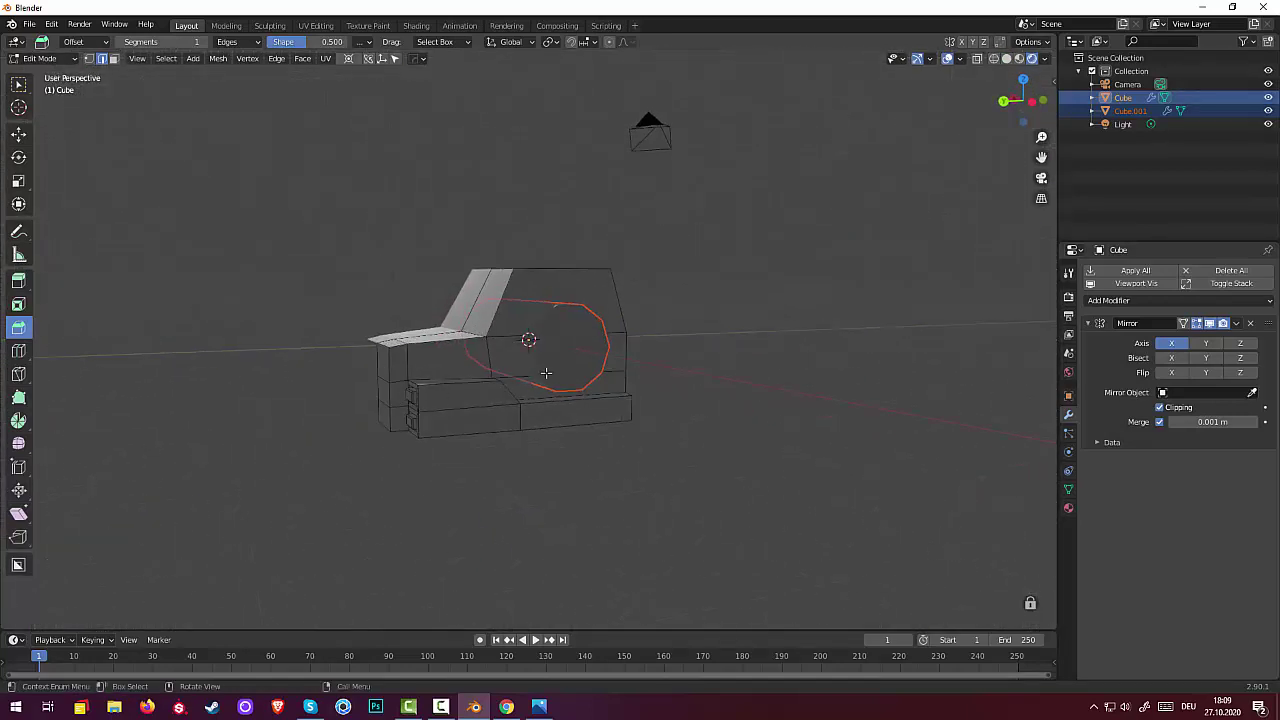
click(1006, 58)
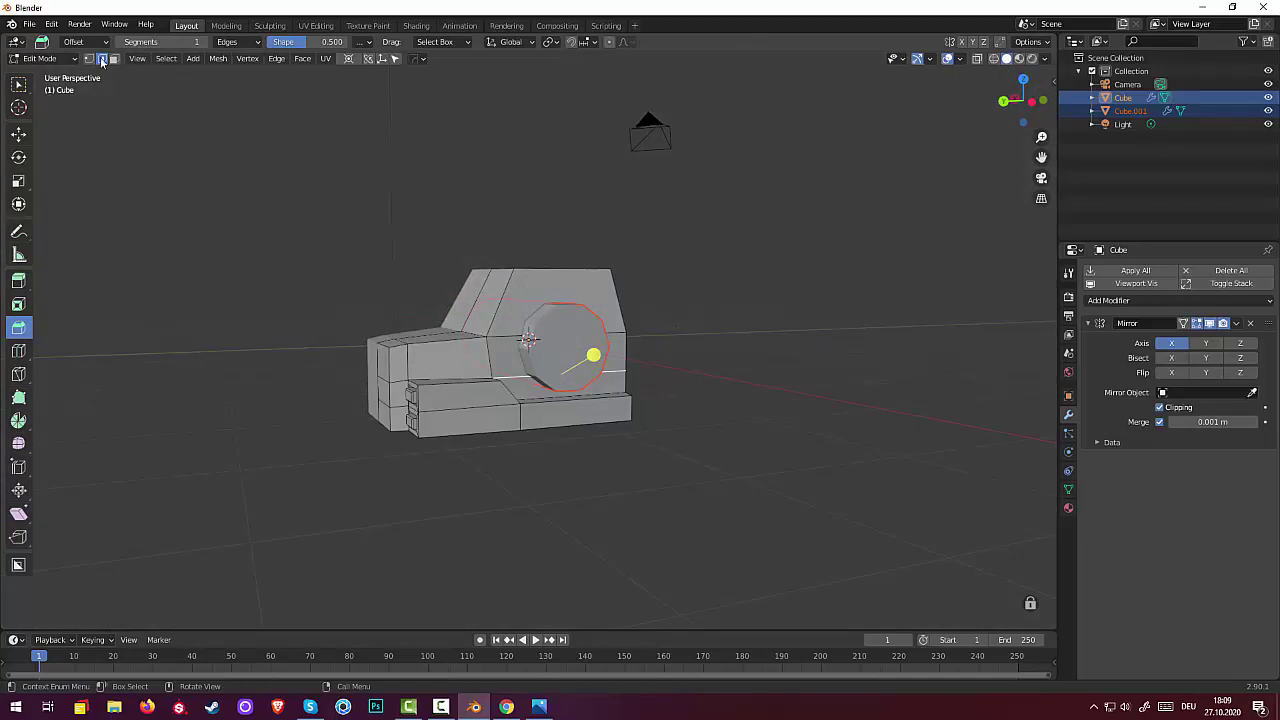
Leave mesh editing and select only the separated cylinder object
click(102, 60)
click(45, 58)
click(45, 73)
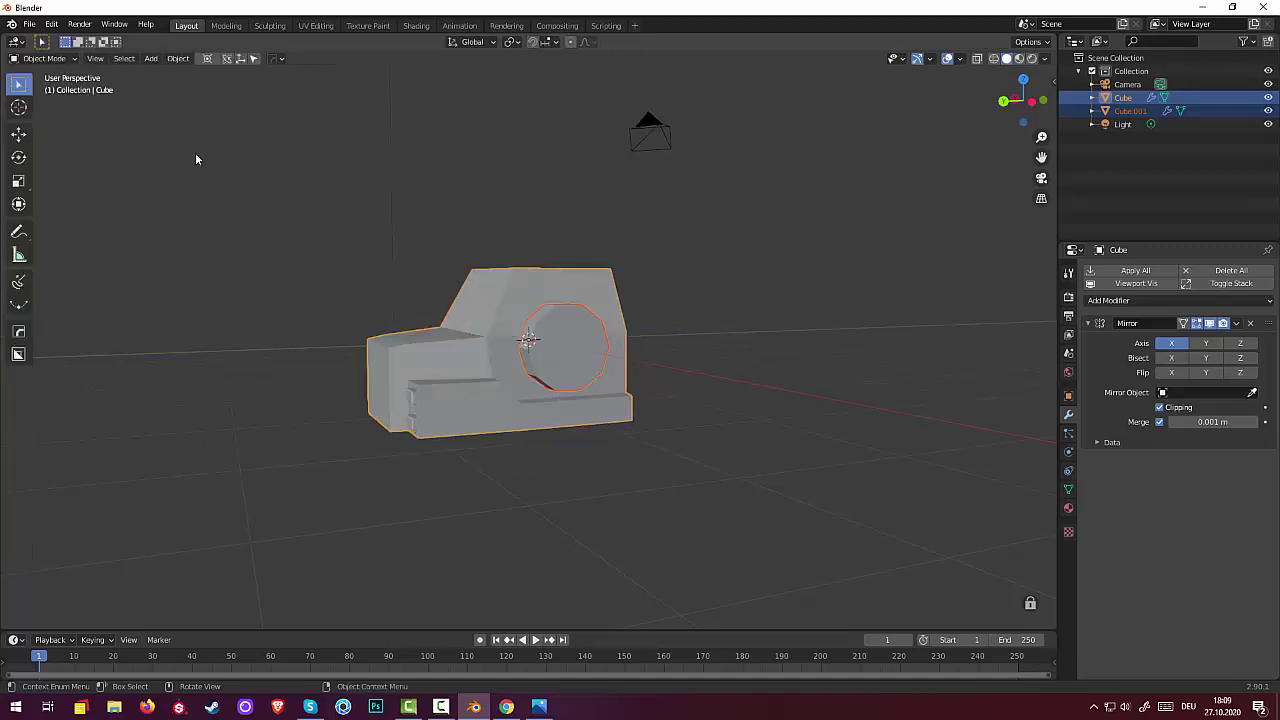
click(545, 363)
mouse_move(545, 363)
middle_down()
mouse_move(560, 362)
mouse_move(537, 383)
mouse_move(580, 397)
middle_up()
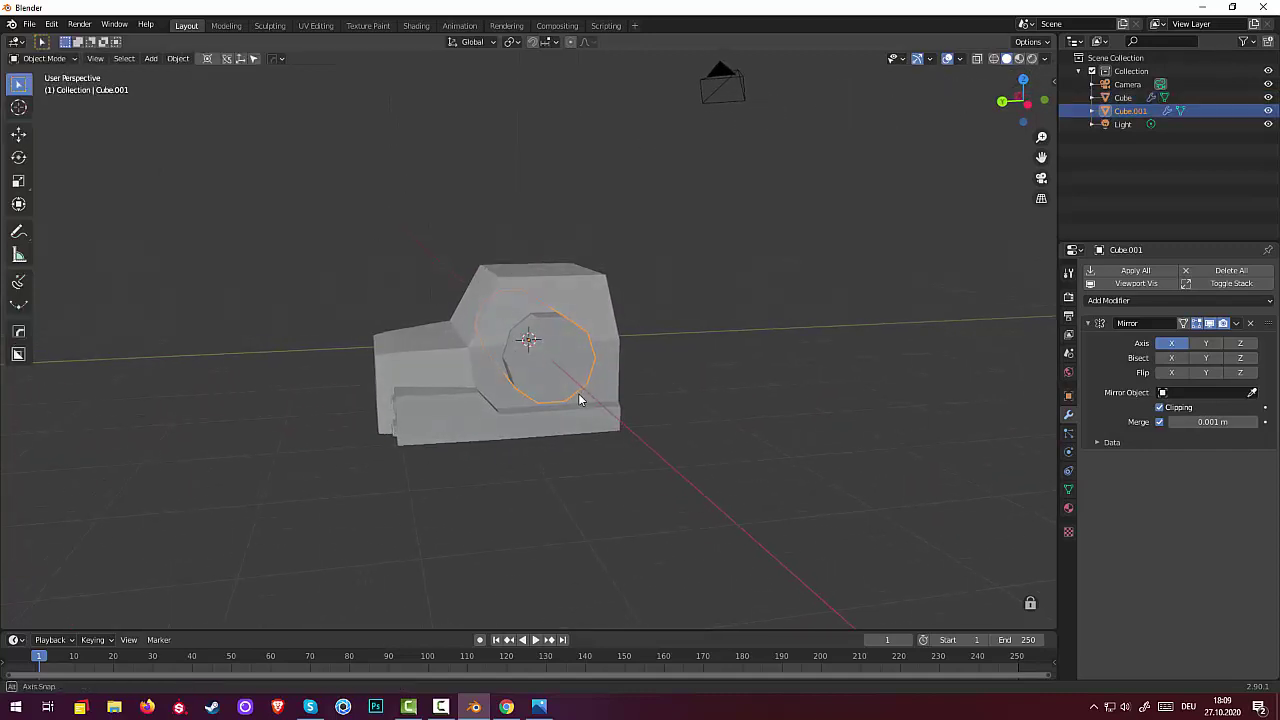
Enable Backface Culling and Shadow in the solid viewport shading options and deselect the cylinder
click(1046, 58)
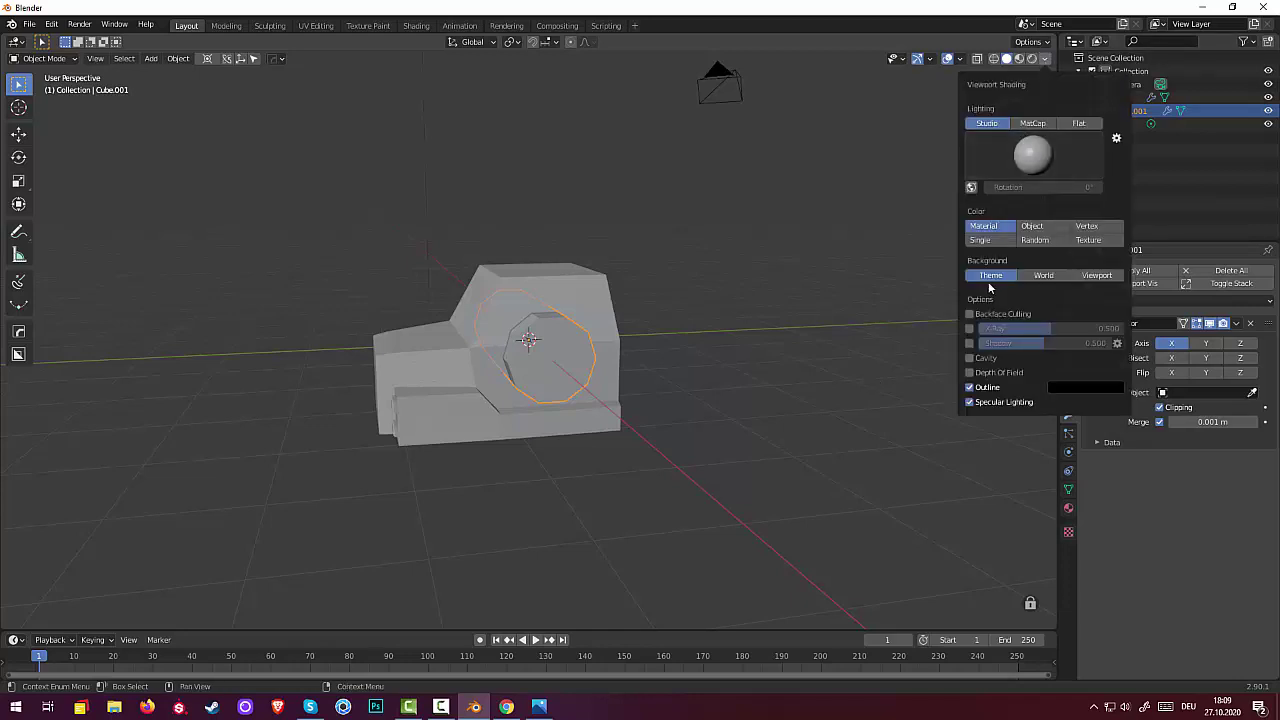
click(969, 343)
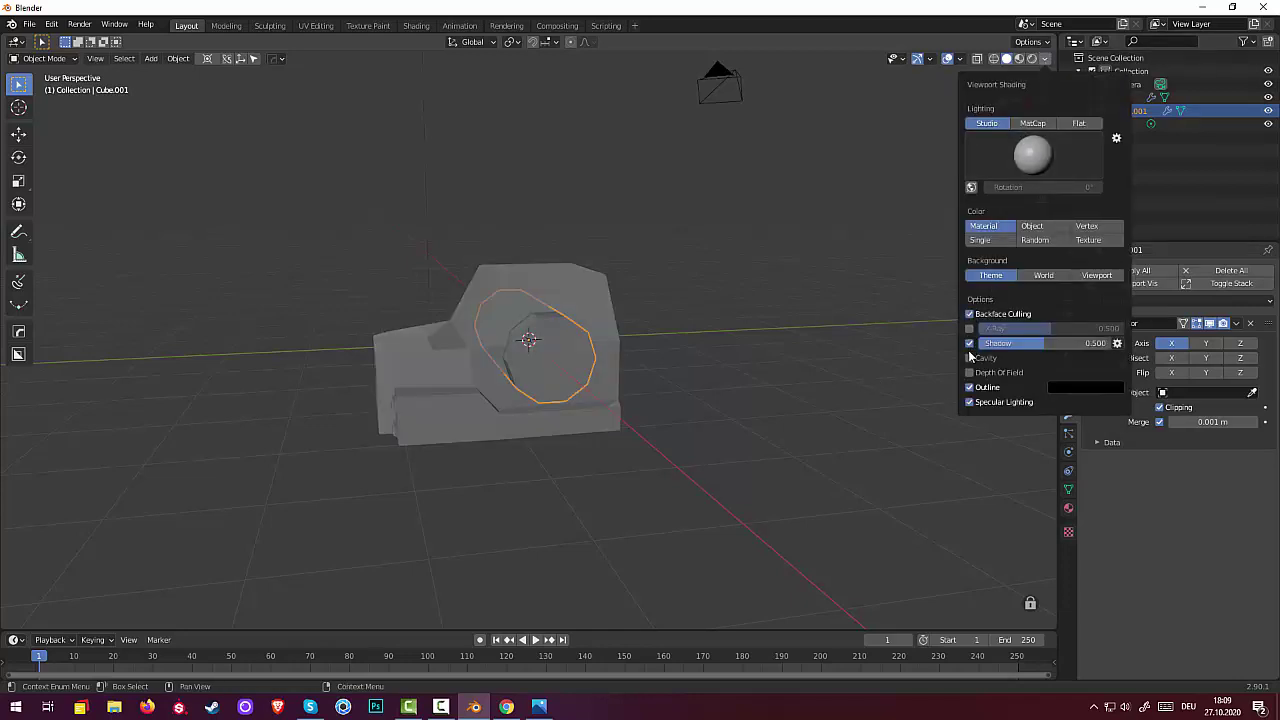
mouse_move(785, 393)
middle_down()
mouse_move(811, 376)
mouse_move(794, 397)
mouse_move(820, 443)
mouse_move(787, 420)
mouse_move(783, 379)
middle_up()
click(784, 382)
middle_drag(789, 340, 811, 428)
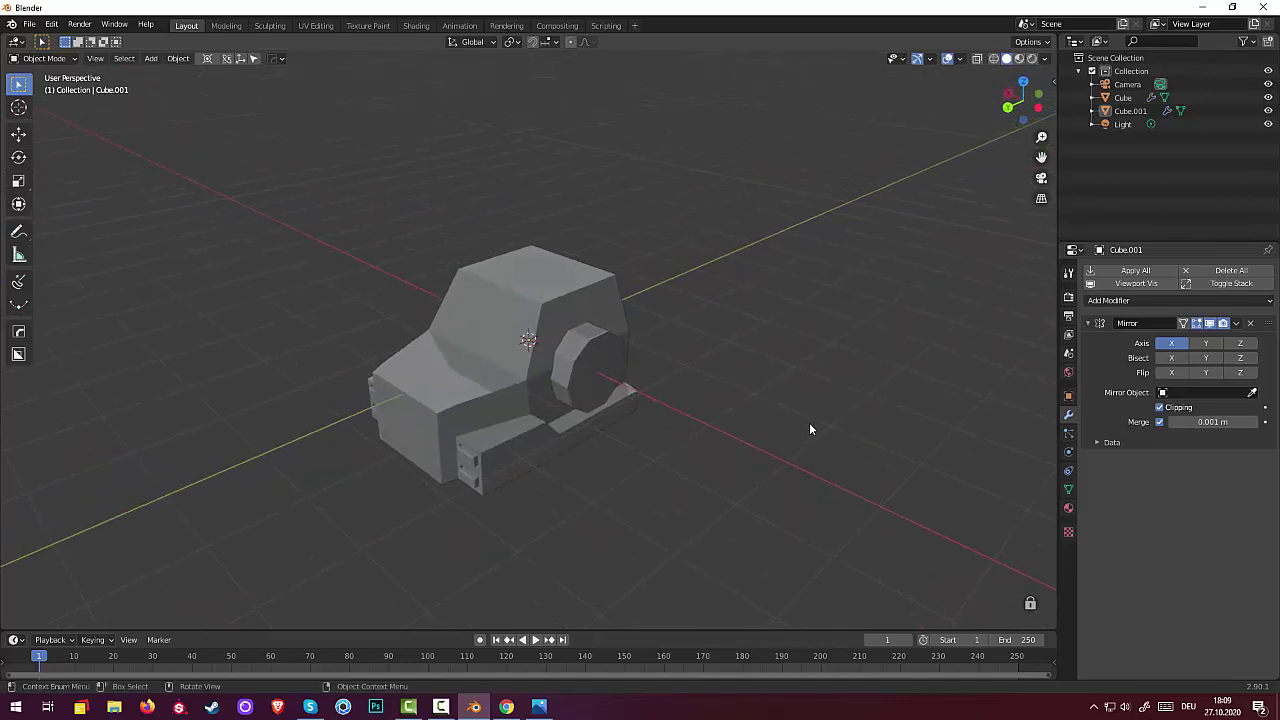
Select the scene's point light and increase its power
click(1120, 125)
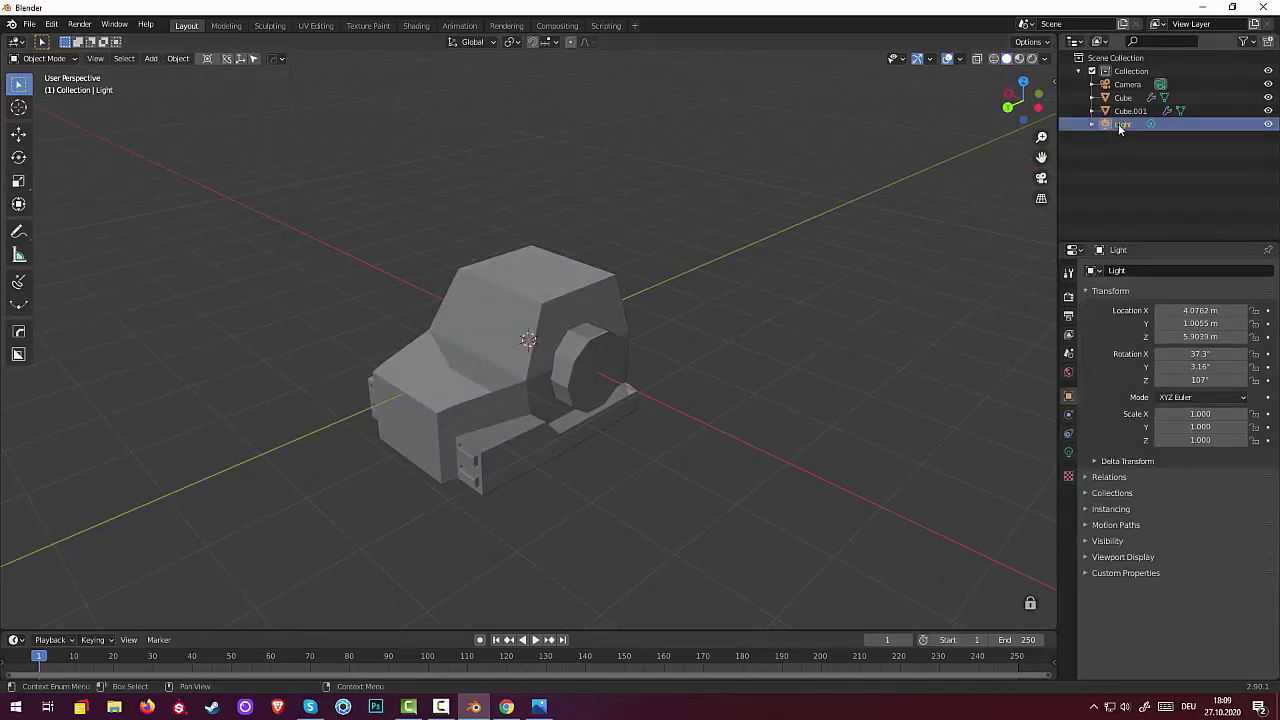
click(1068, 452)
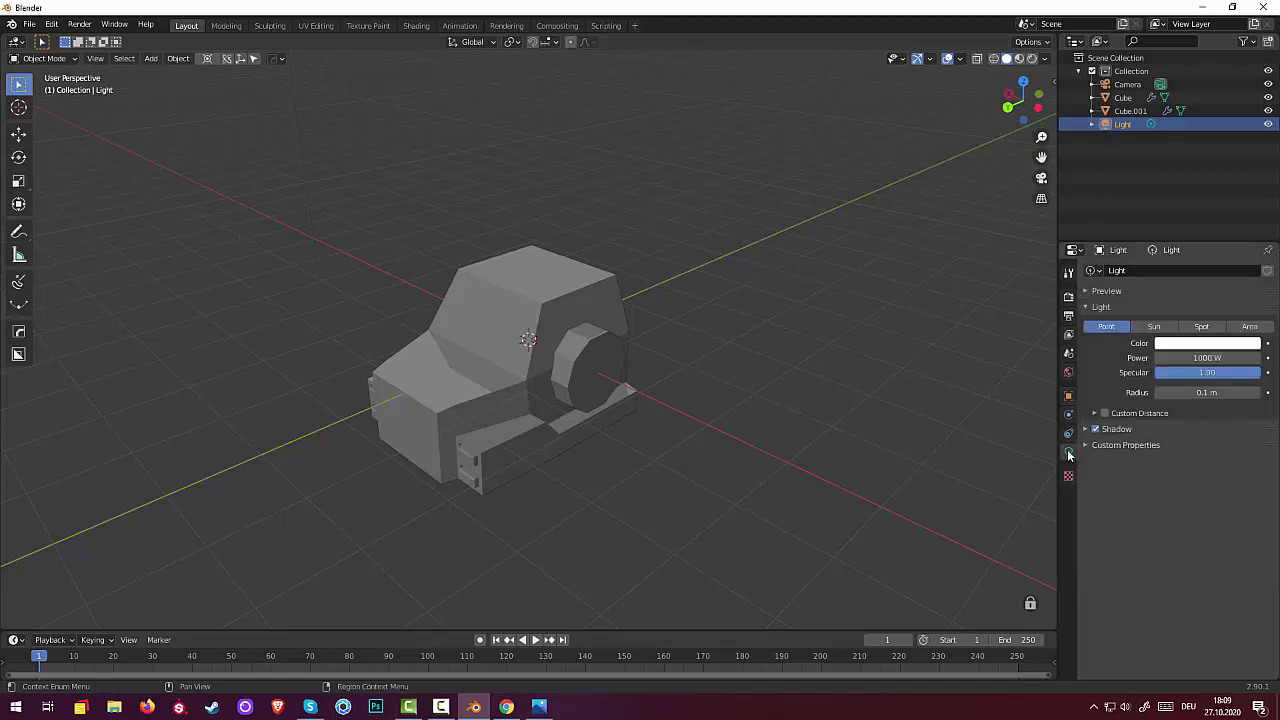
drag(1195, 358, 1203, 358)
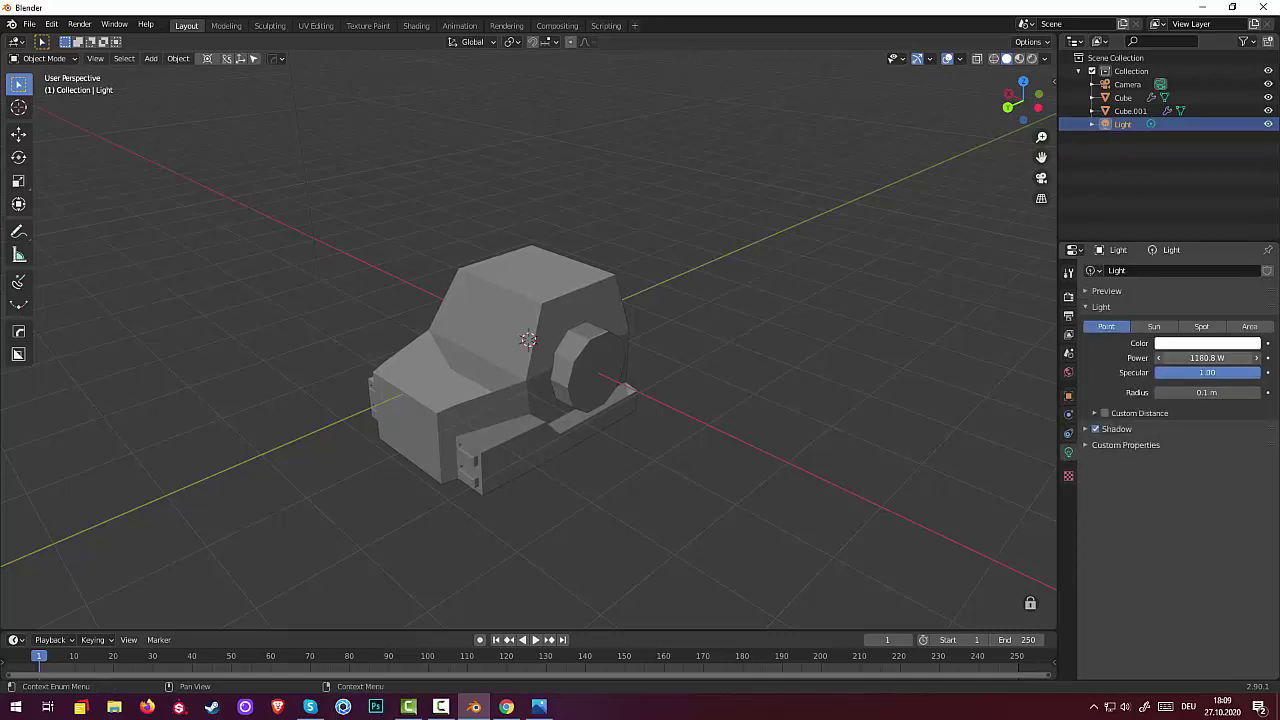
drag(1205, 358, 1212, 358)
Select the cylinder and enable Cavity in the solid viewport shading options
click(651, 392)
middle_drag(651, 392, 585, 381)
click(584, 381)
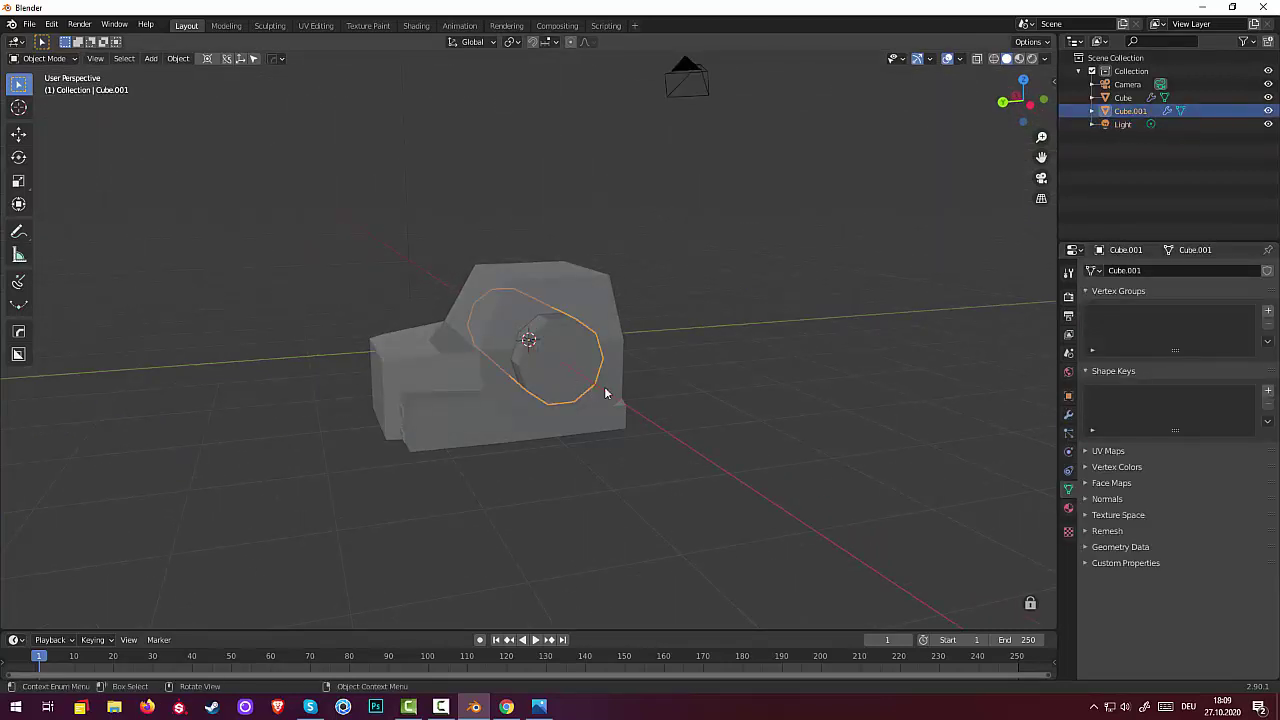
click(1046, 59)
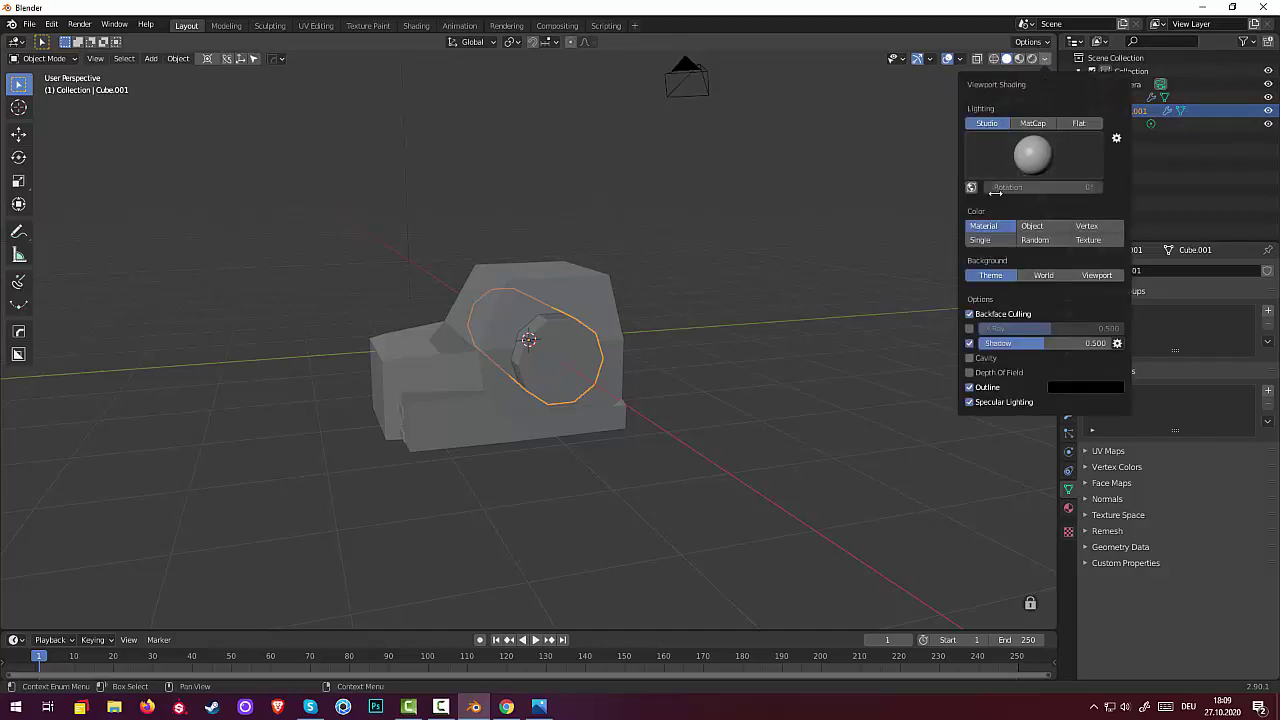
click(970, 358)
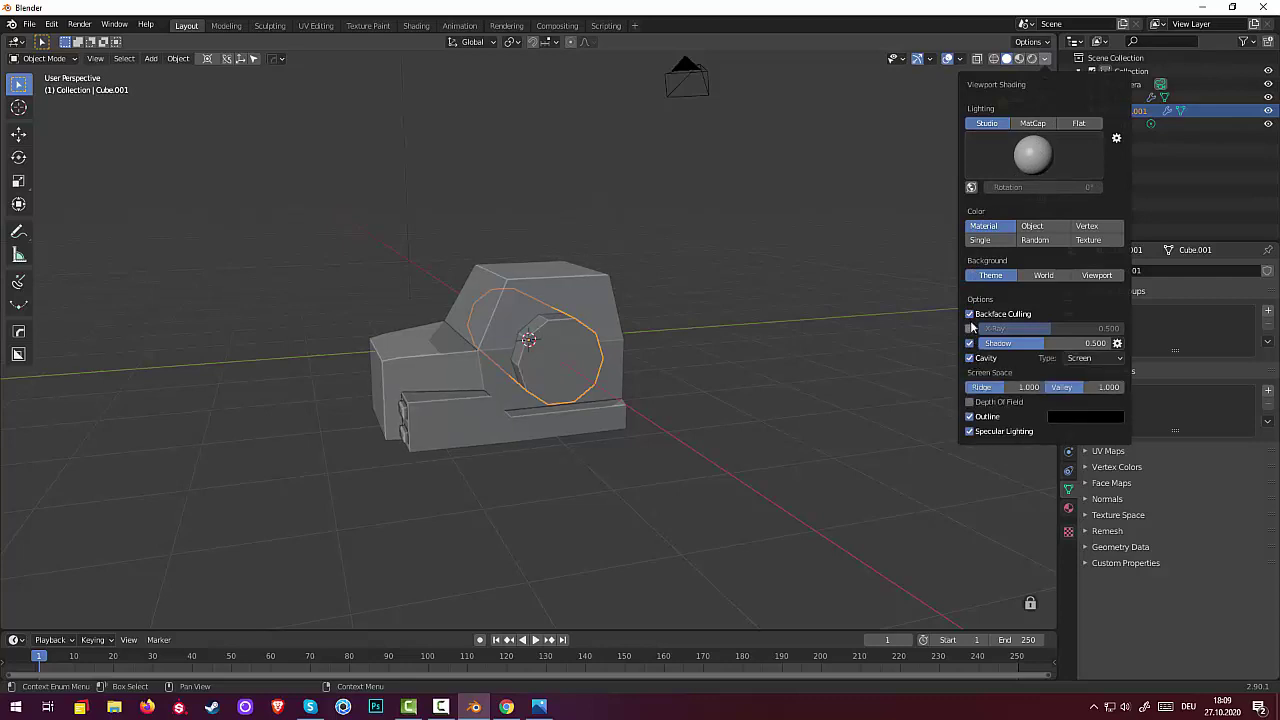
From the left orthographic view, move the cylinder about 1.29 m along Y and -1.06 m along Z, under the car's front fender
mouse_move(687, 441)
middle_down()
mouse_move(699, 436)
mouse_move(681, 453)
mouse_move(675, 434)
middle_up()
key(KP_3)
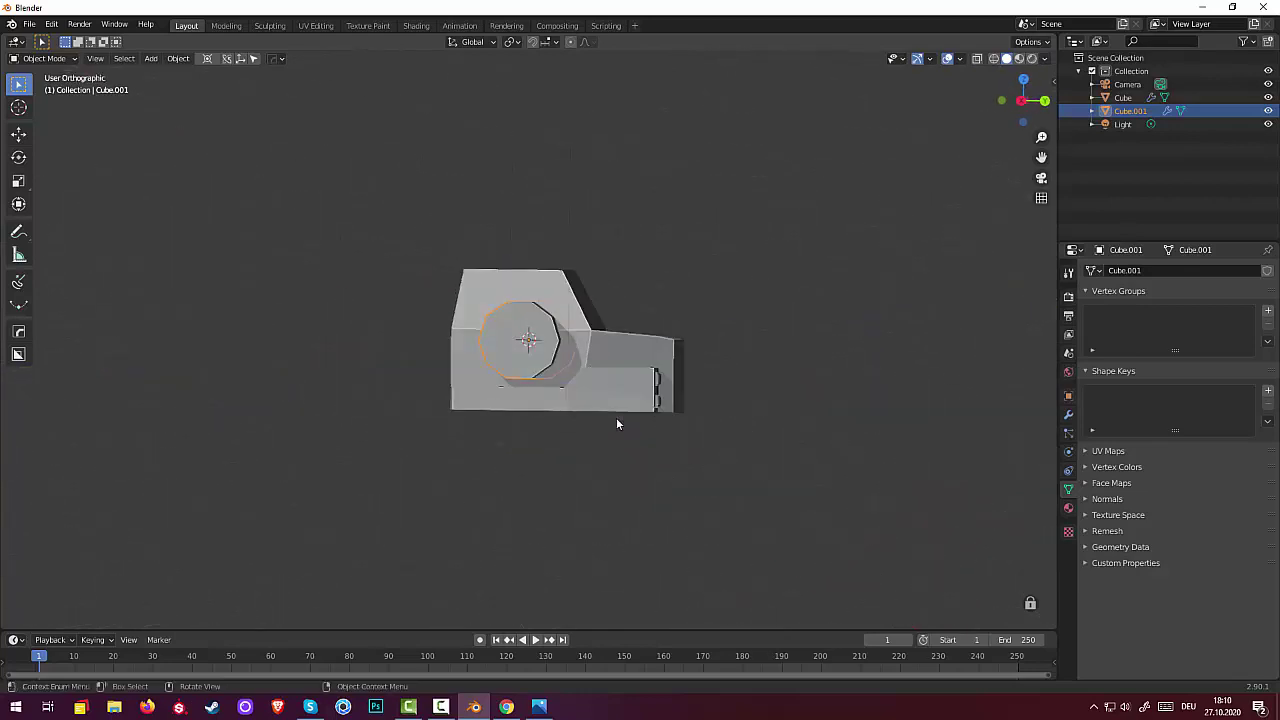
key(ctrl+KP_3)
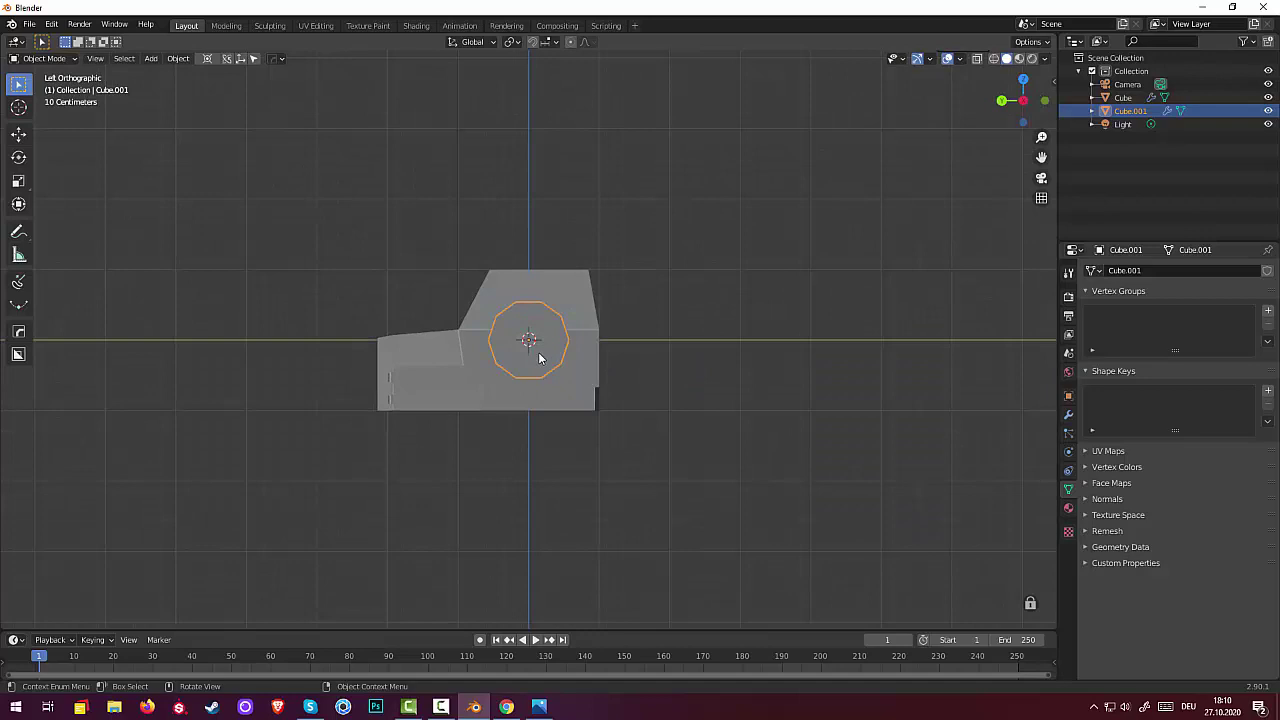
key(g)
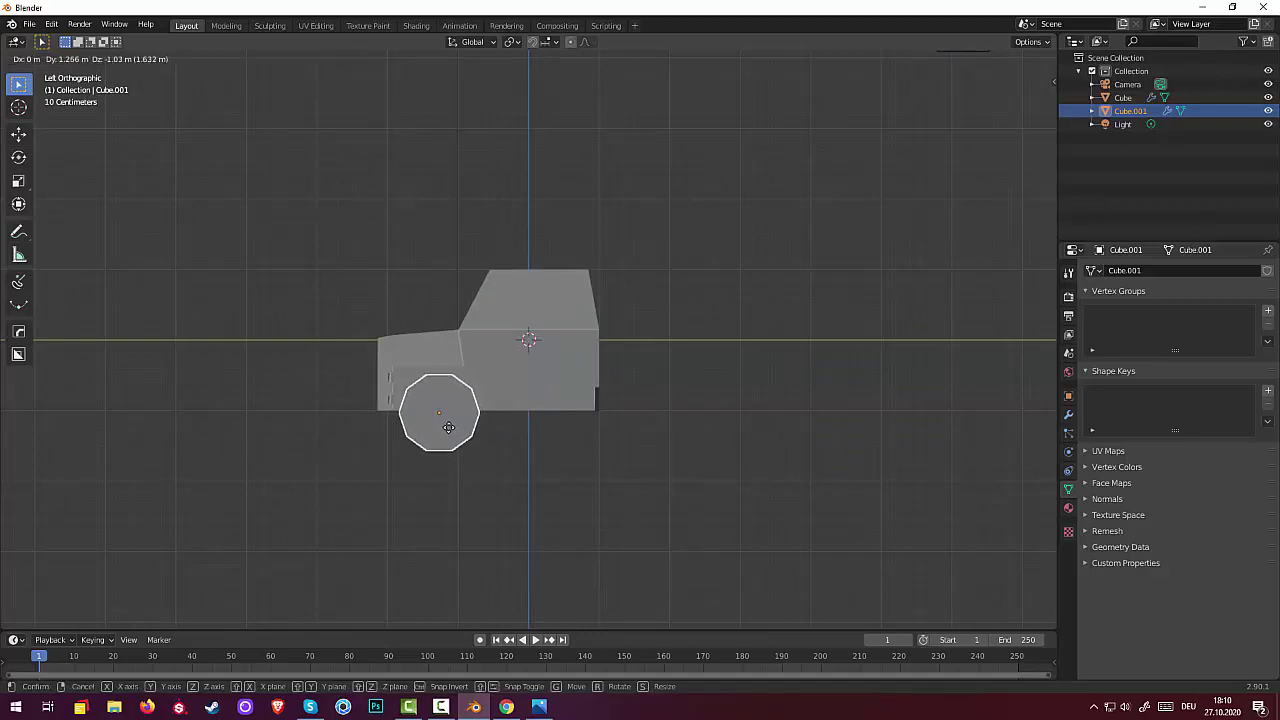
click(449, 428)
middle_drag(449, 432, 692, 452)
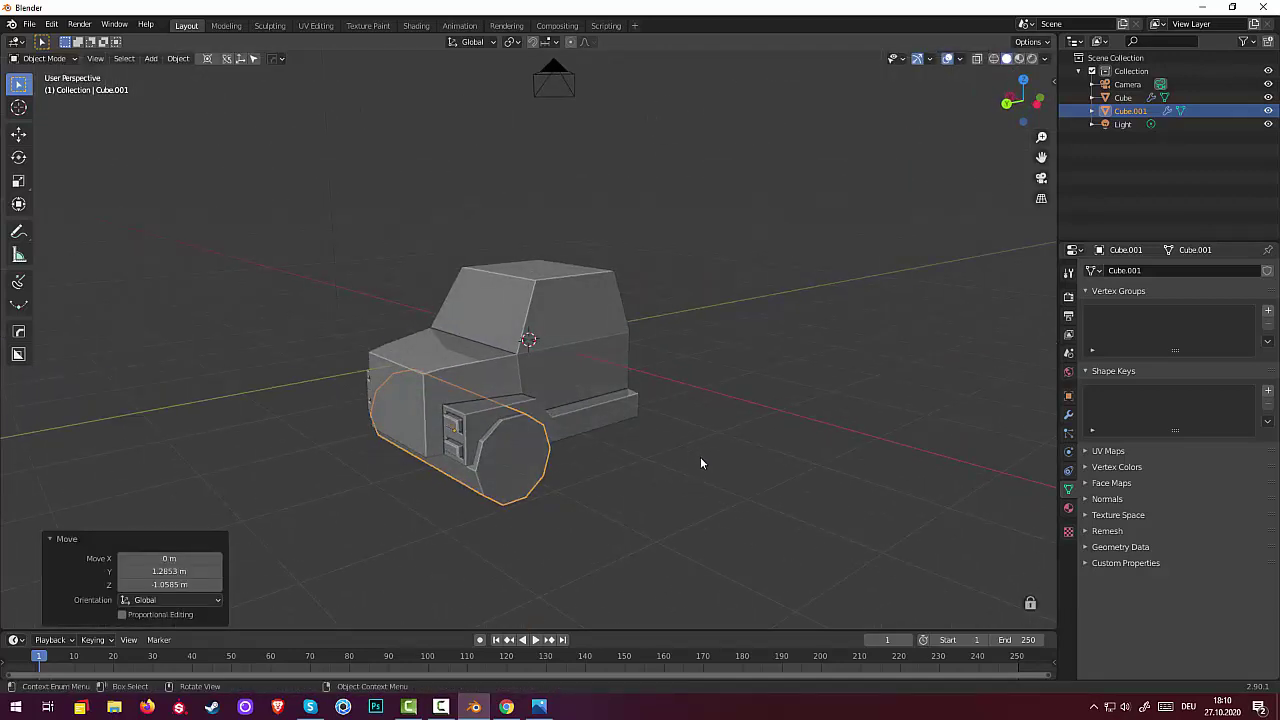
Scale the front wheel cylinder uniformly to about 0.88 and stretch it along X by about 1.32
key(s)
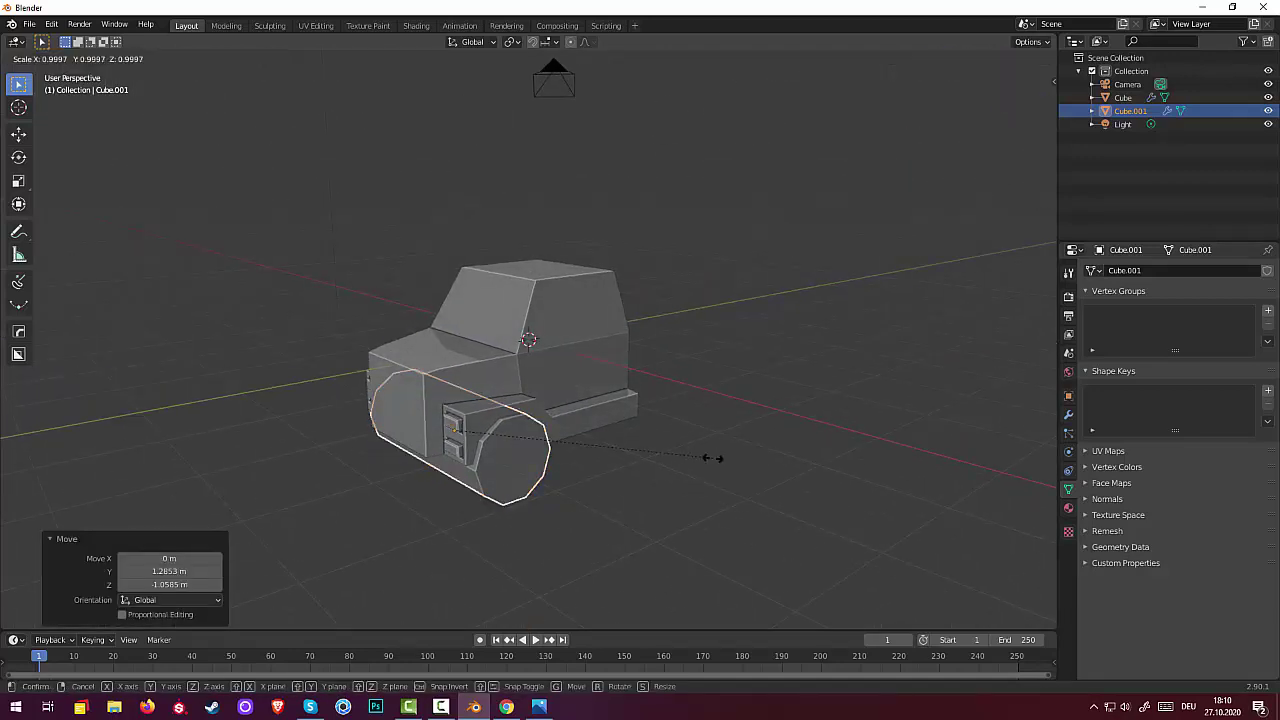
click(686, 457)
mouse_move(686, 457)
middle_down()
mouse_move(763, 437)
mouse_move(699, 462)
middle_up()
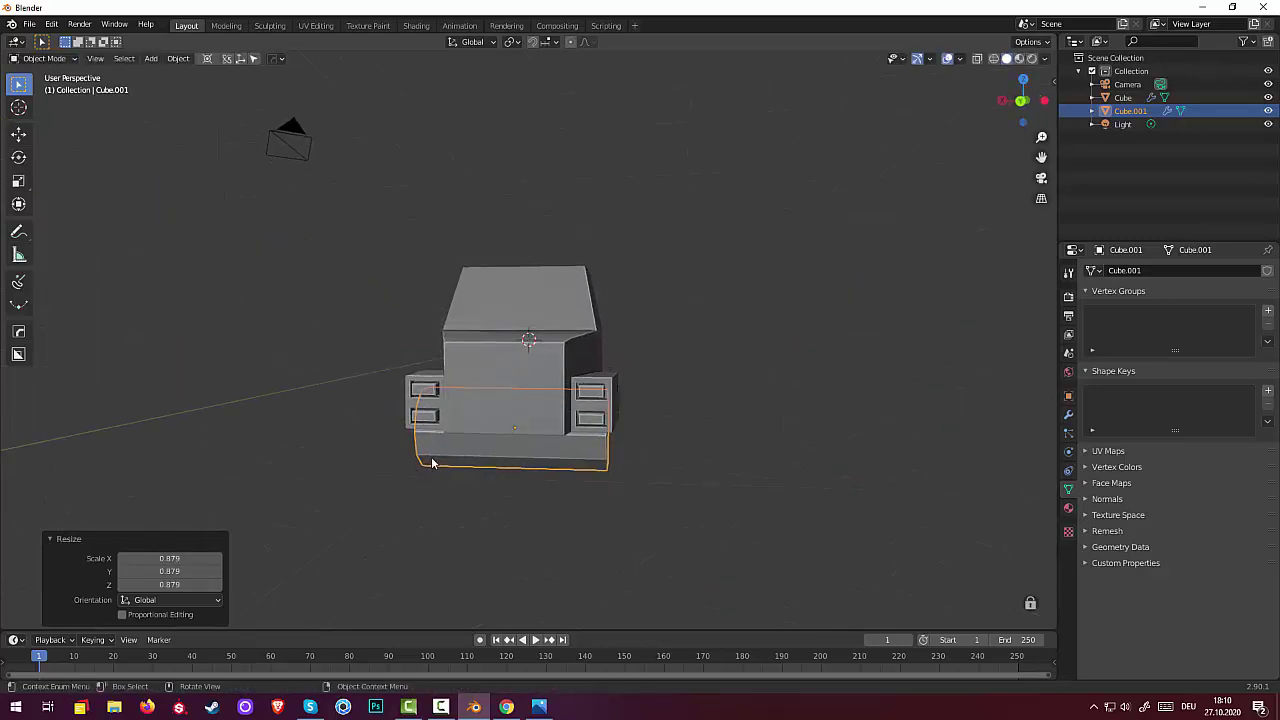
key(s)
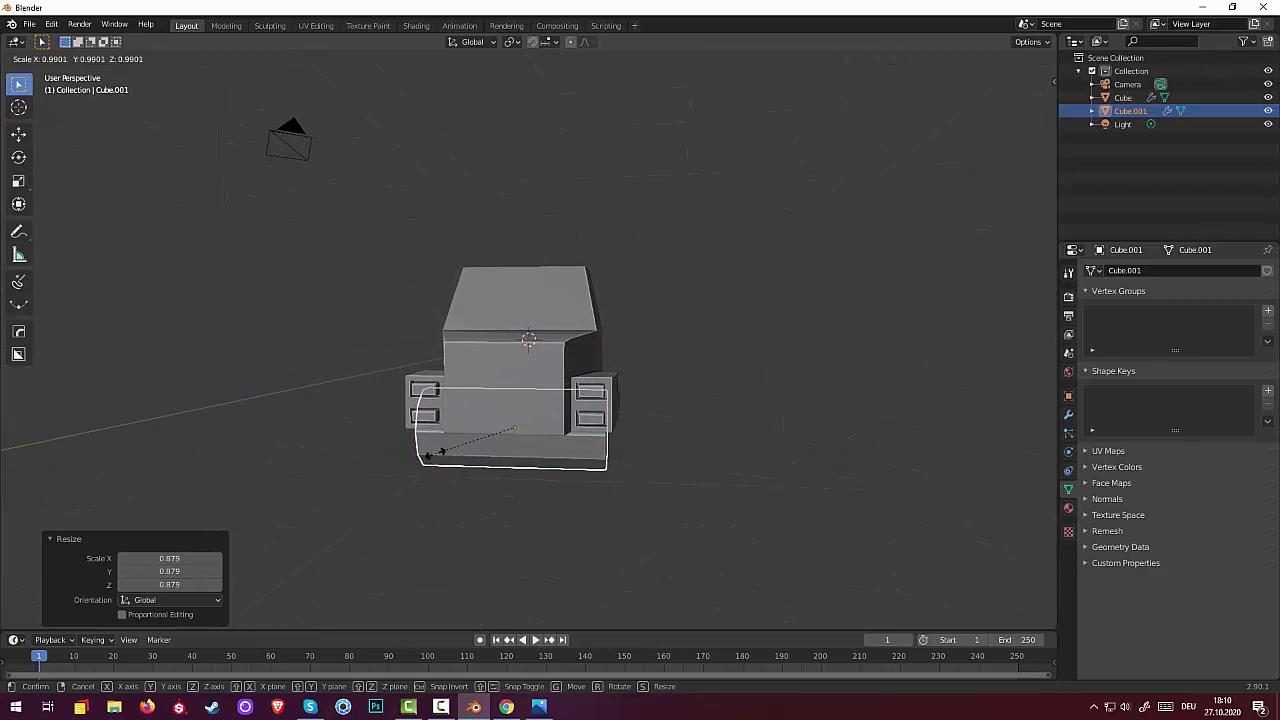
key(x)
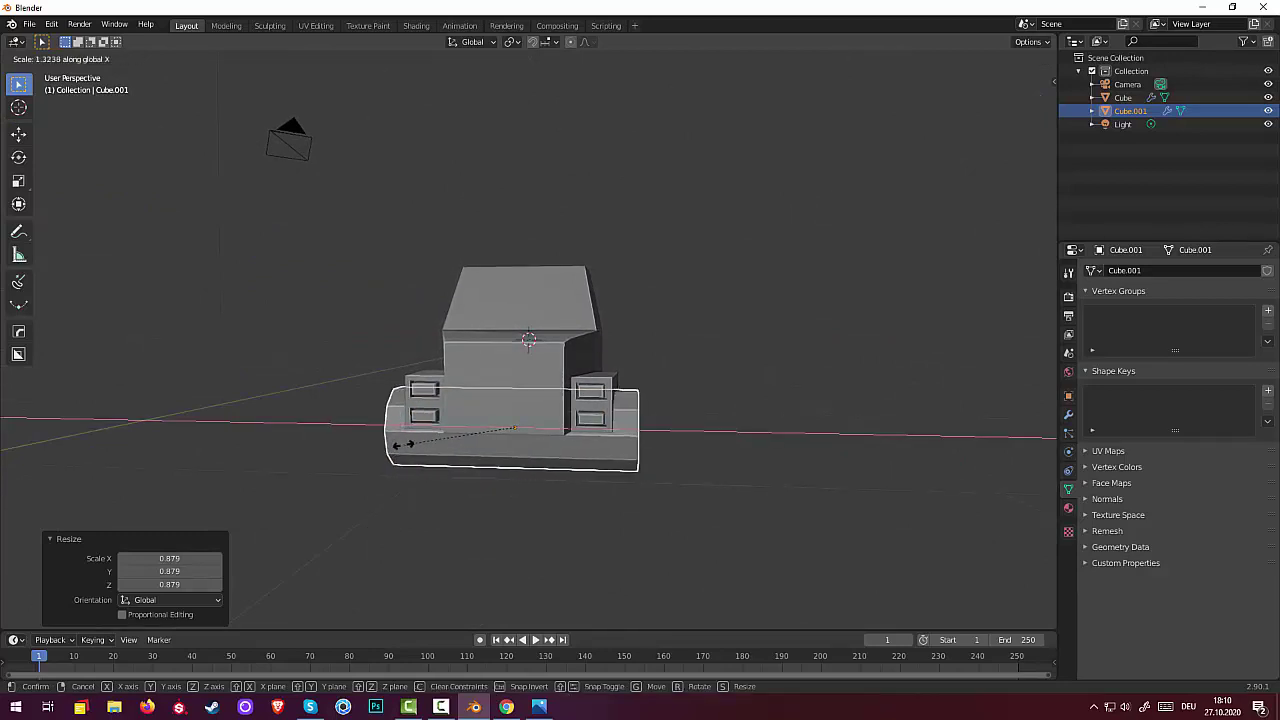
Narrow the cylinder by a factor of 0.256 along X and move it about -1.07 m along X, under the front fender
click(521, 455)
mouse_move(565, 460)
middle_down()
mouse_move(596, 441)
mouse_move(577, 461)
middle_up()
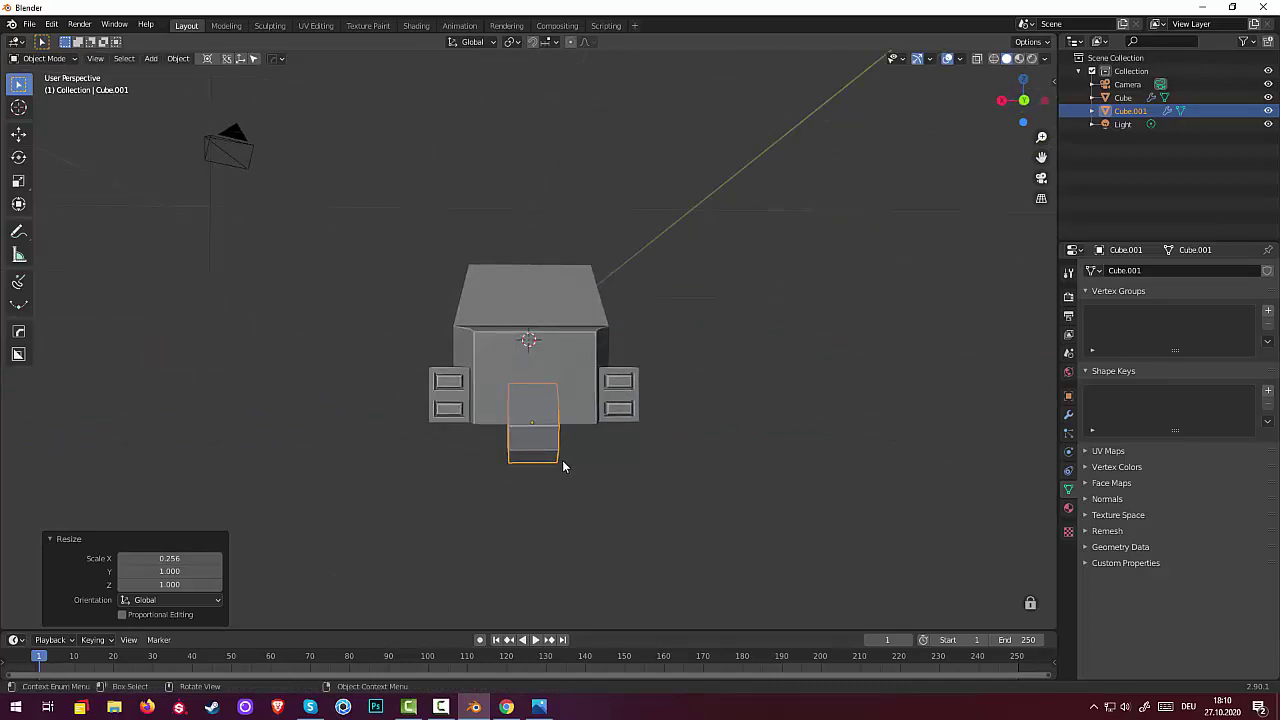
key(g)
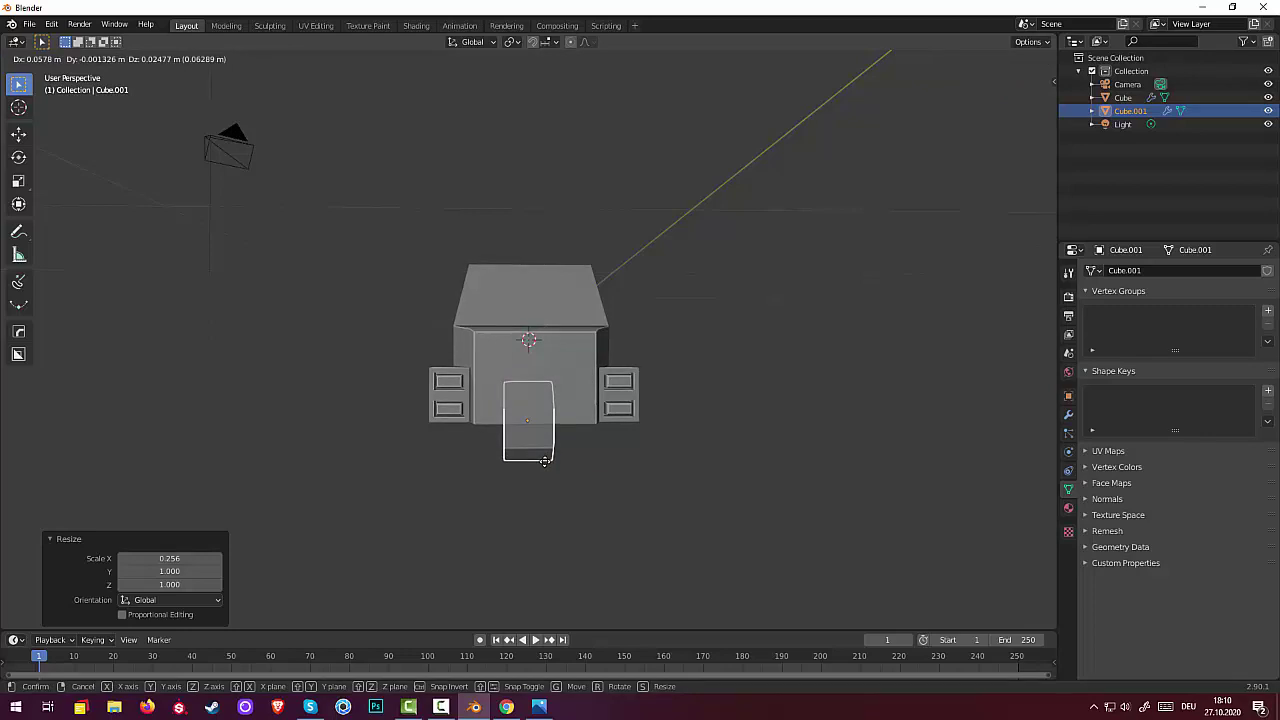
key(x)
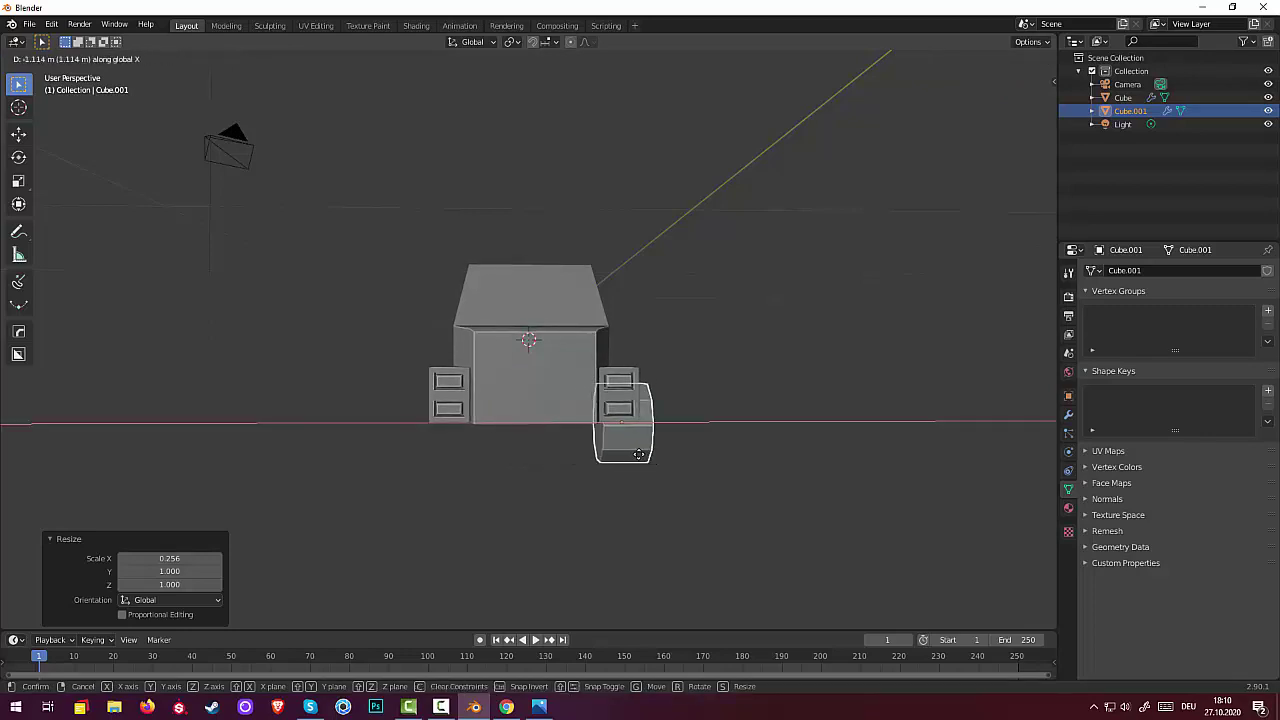
click(630, 455)
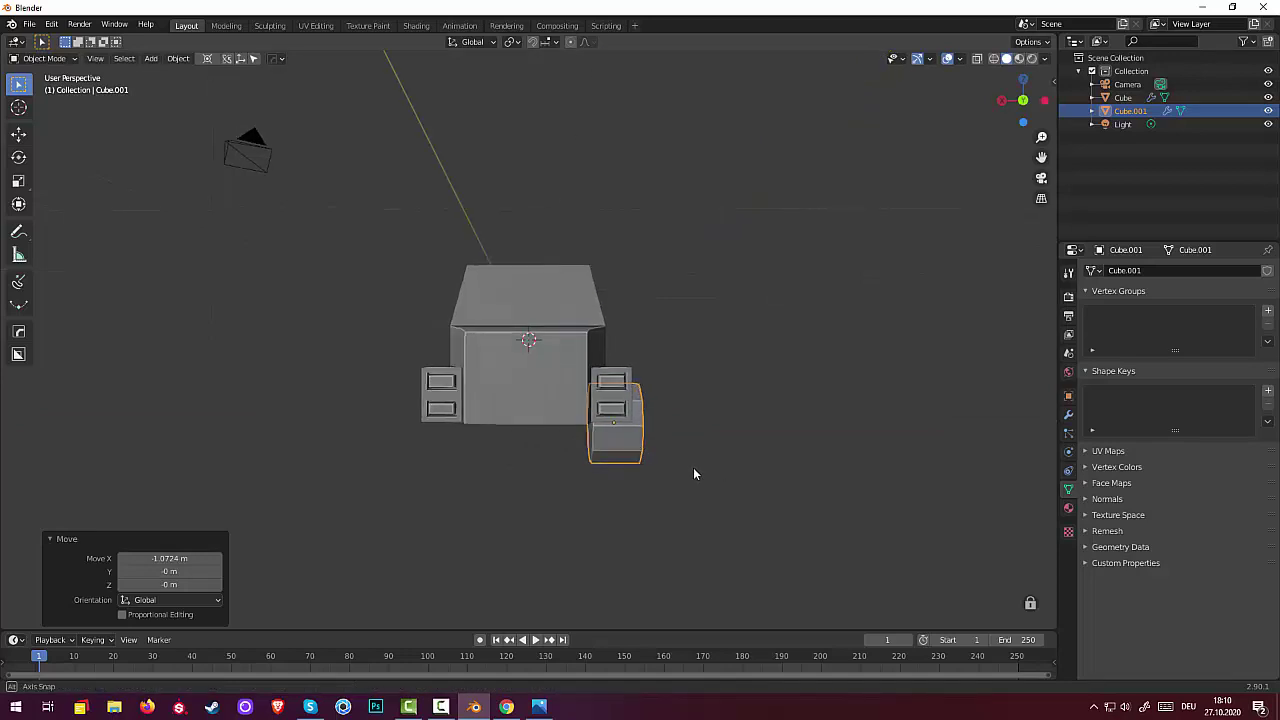
Shift the cylinder about -0.028 m along Y under the fender and scale it uniformly by 1.08
middle_drag(694, 474, 518, 486)
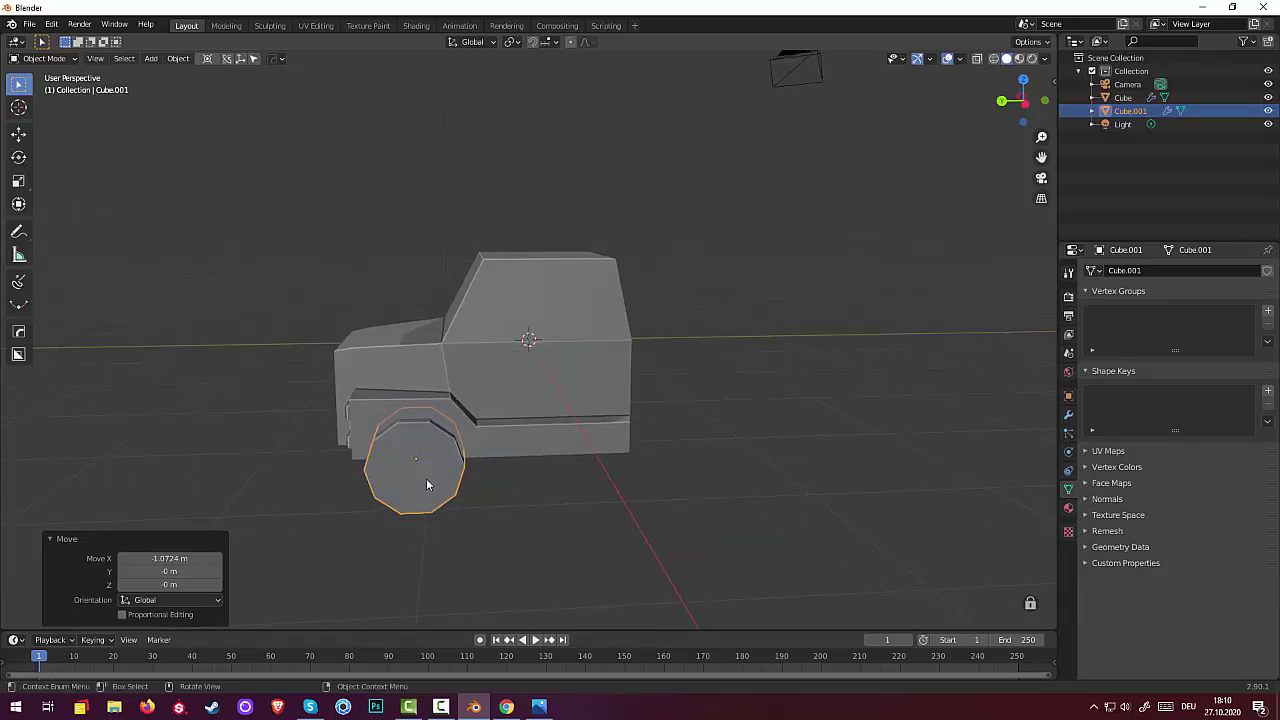
key(g)
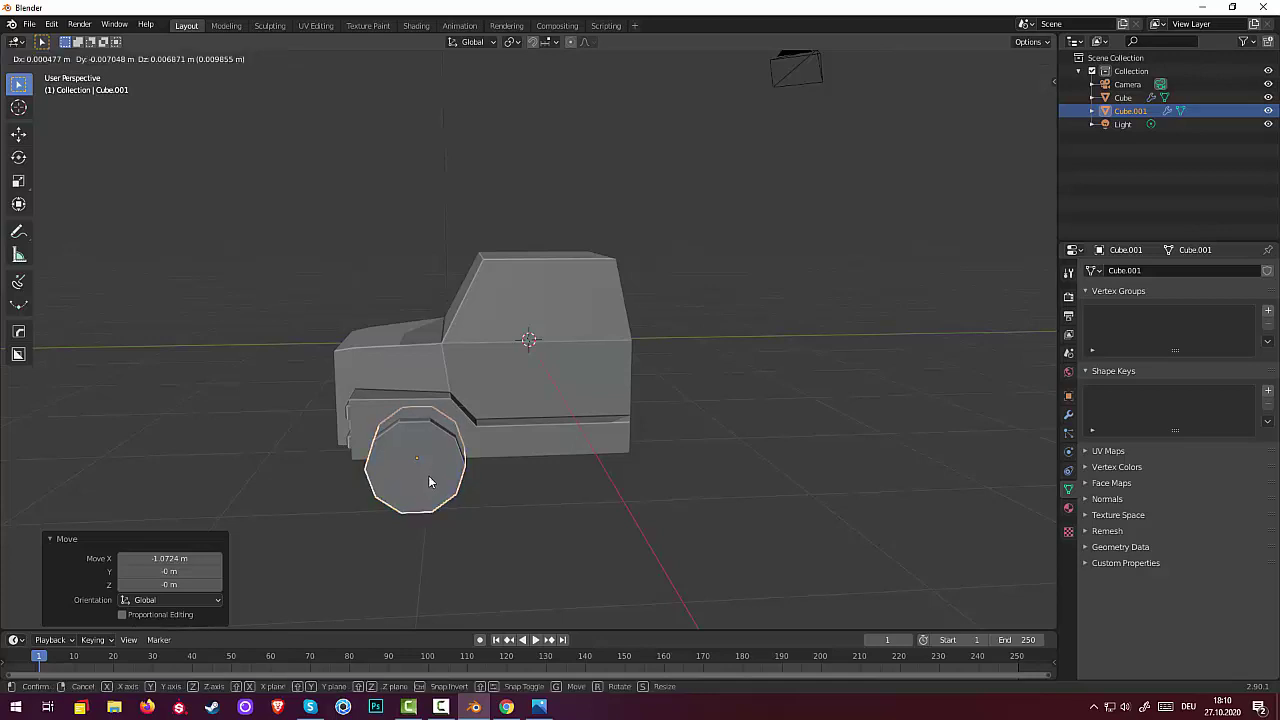
key(y)
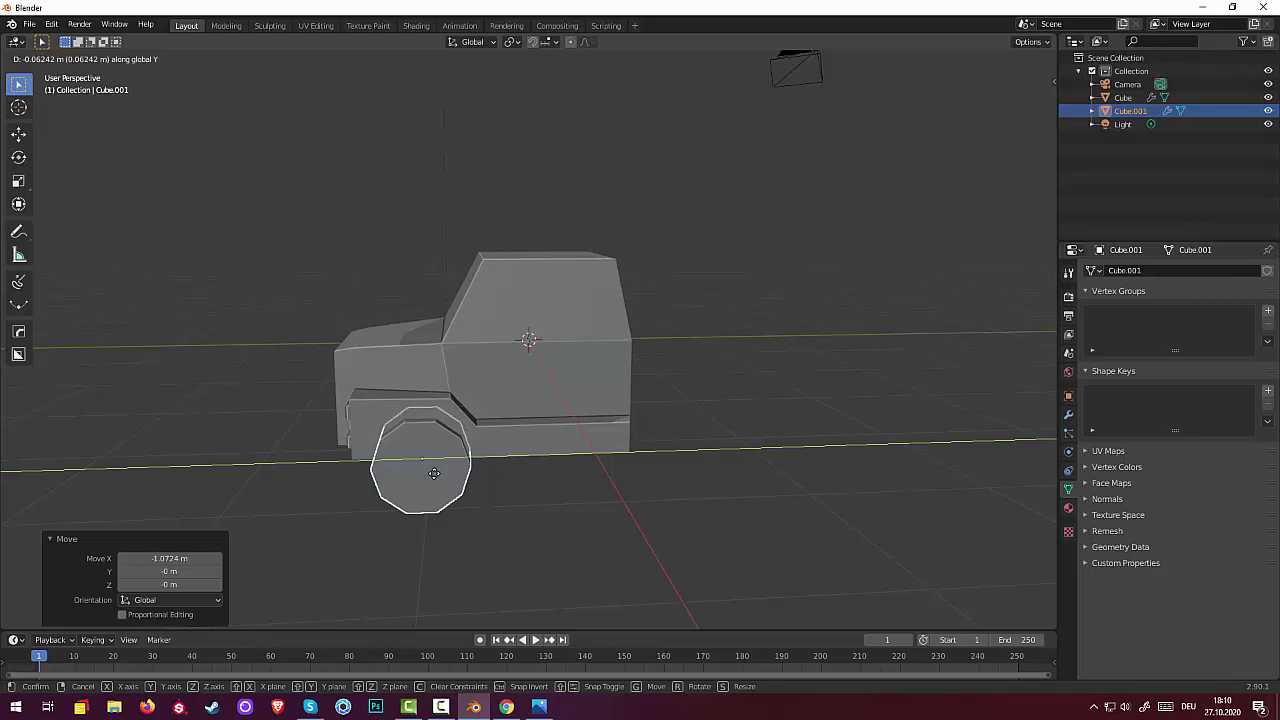
click(430, 473)
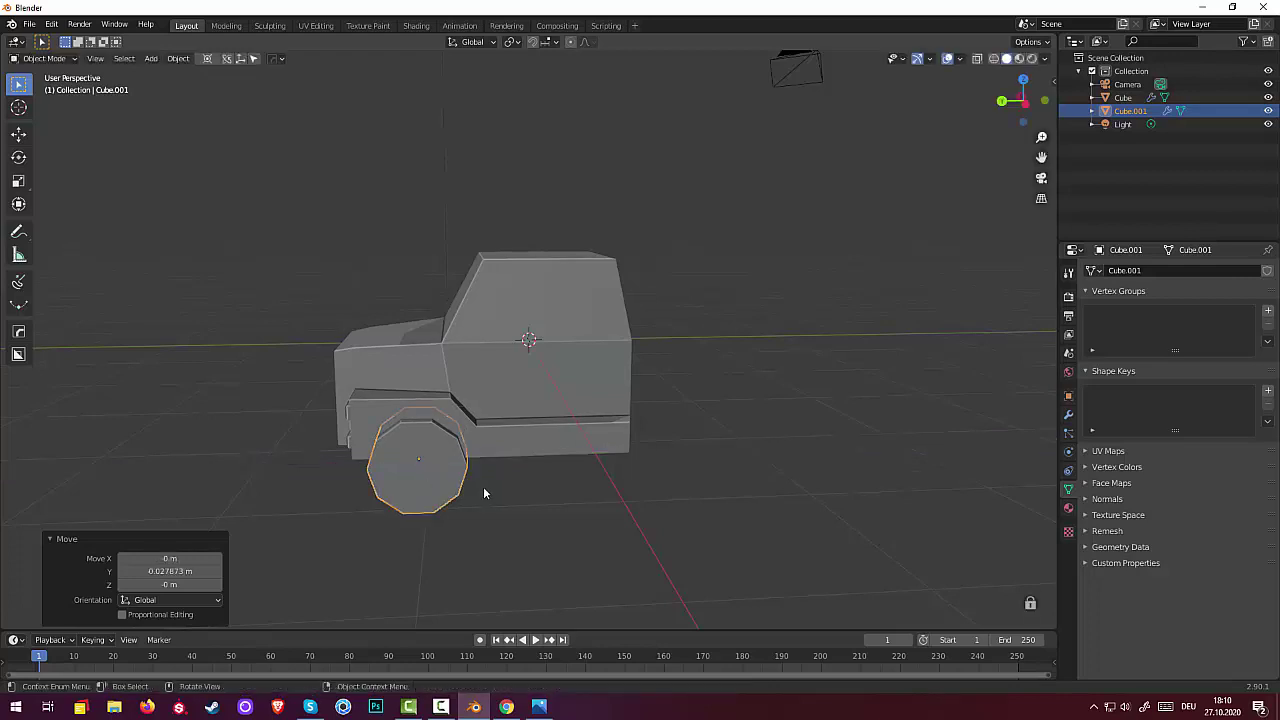
mouse_move(483, 492)
middle_down()
mouse_move(592, 492)
mouse_move(477, 481)
middle_up()
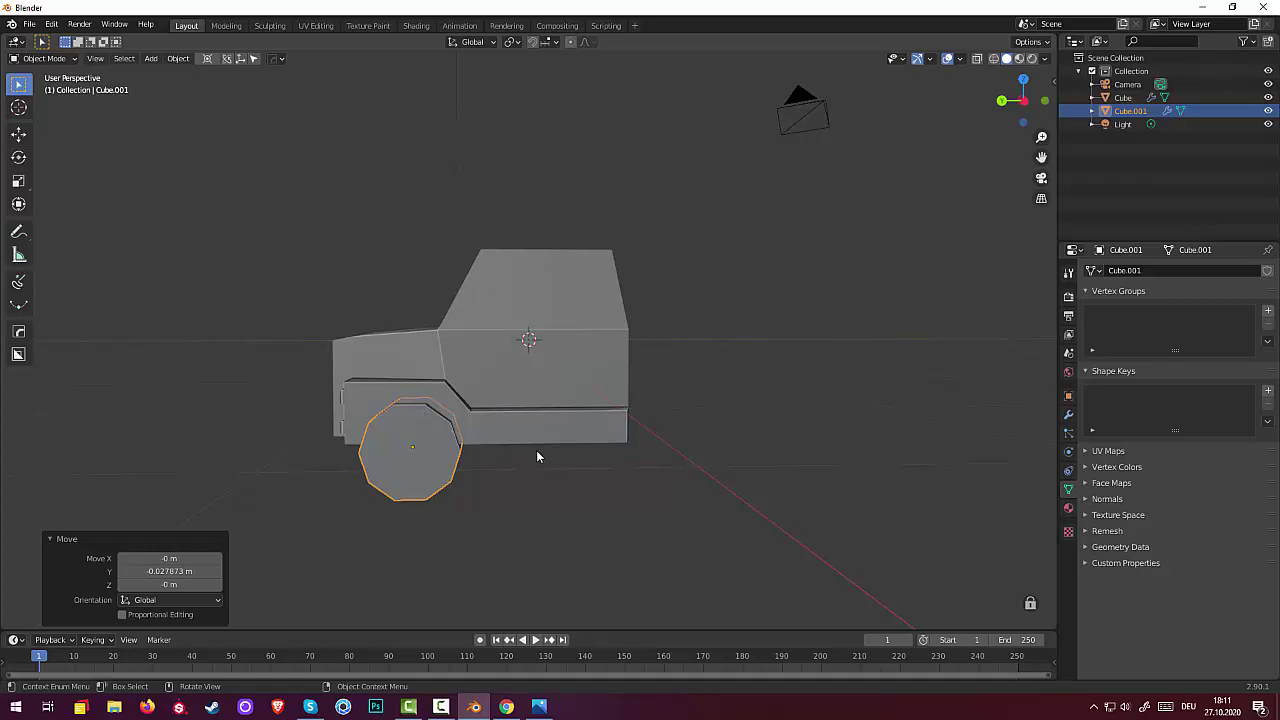
key(s)
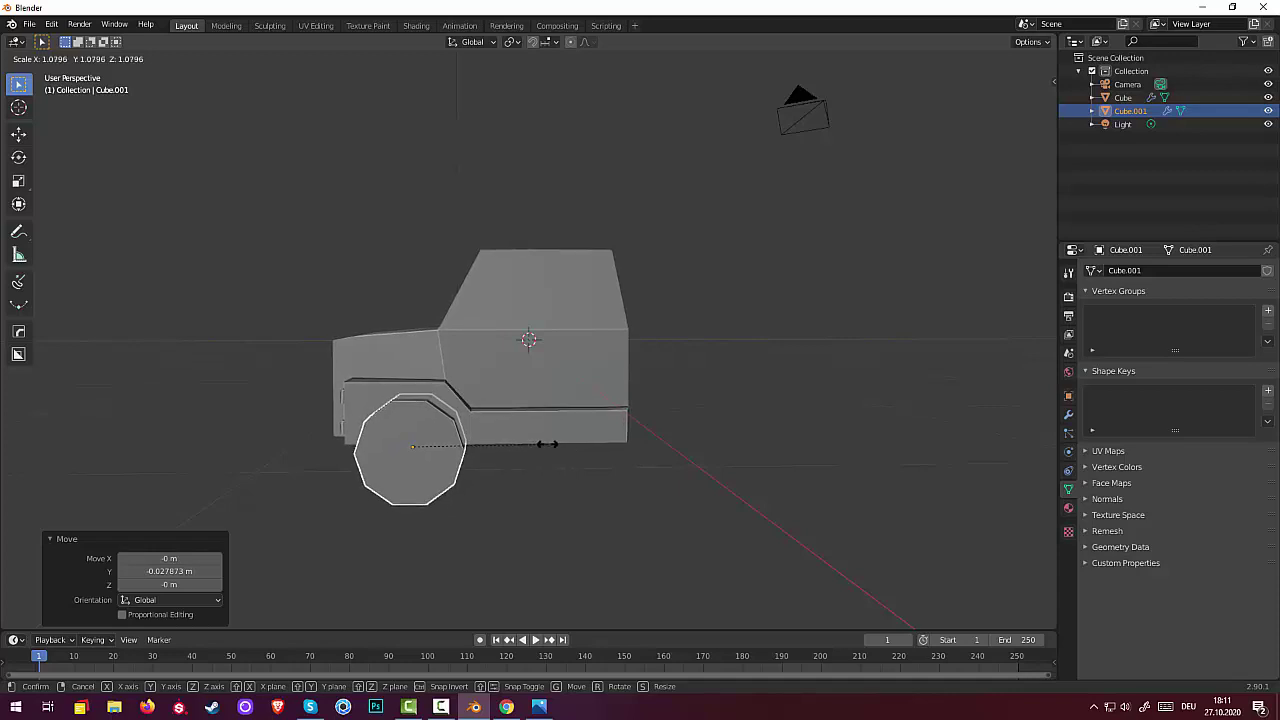
click(541, 455)
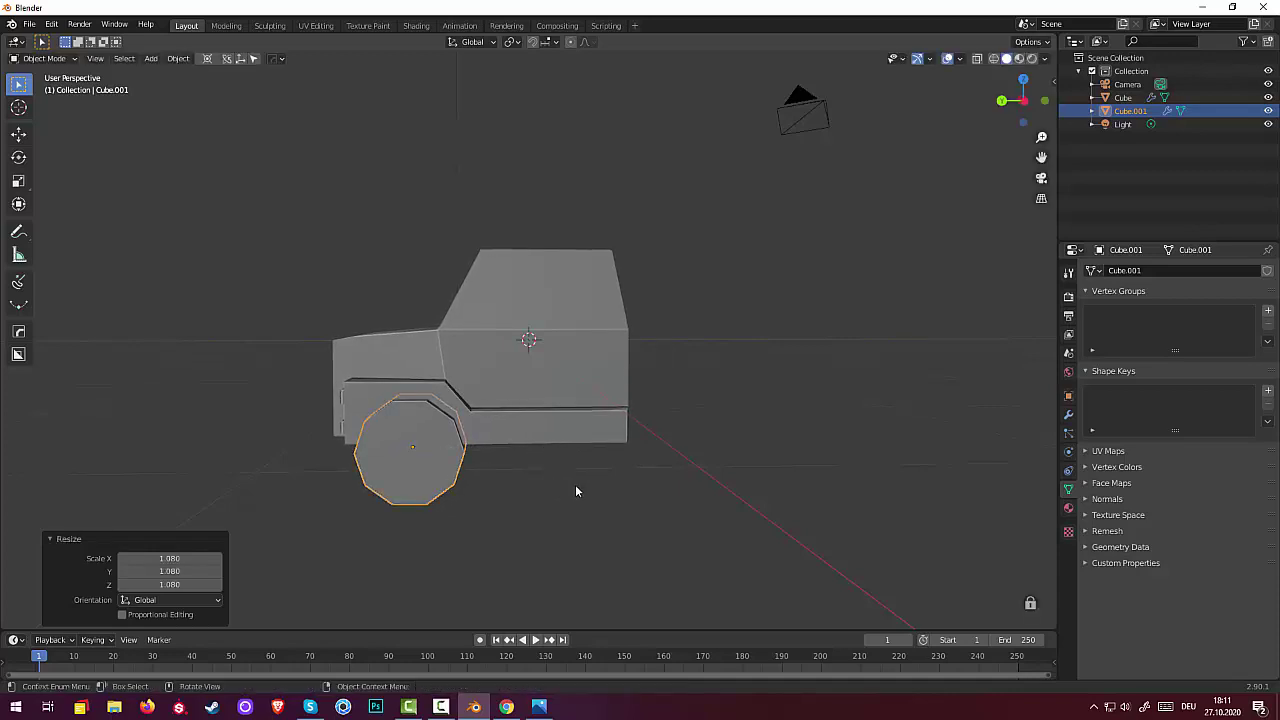
Move the cylinder about 0.123 m along X, toward the car body
middle_drag(575, 490, 815, 521)
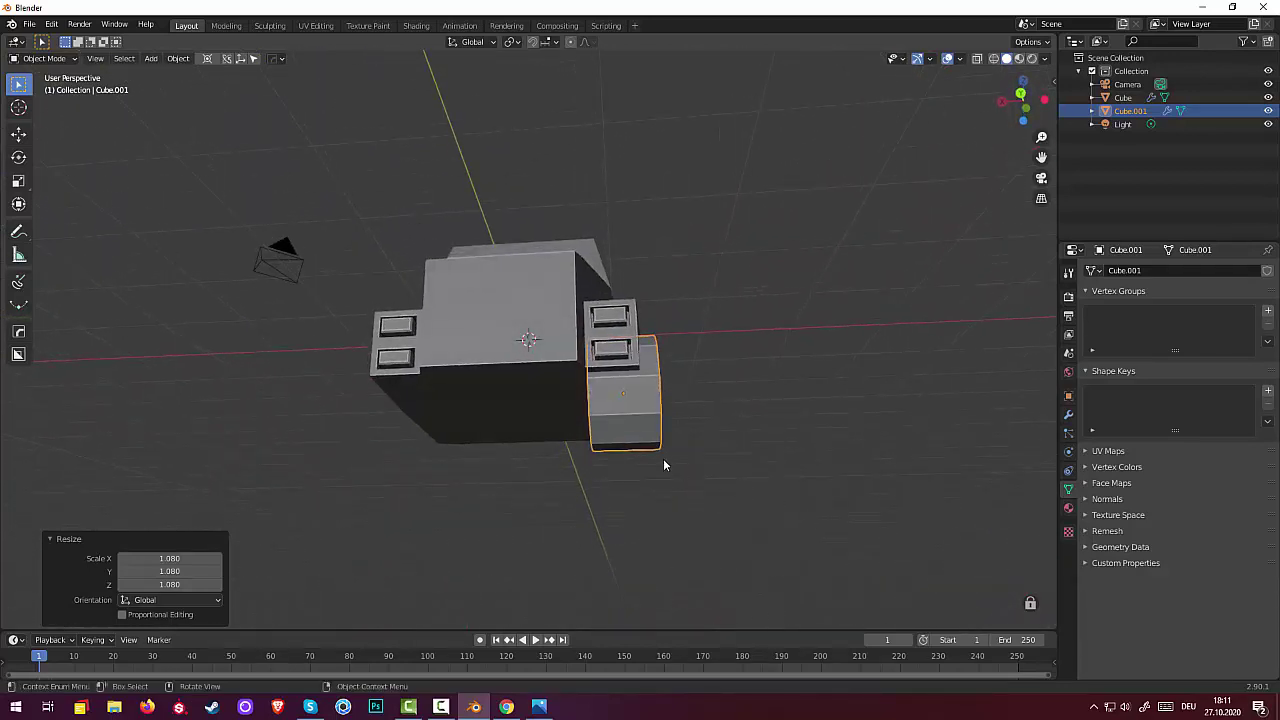
key(g)
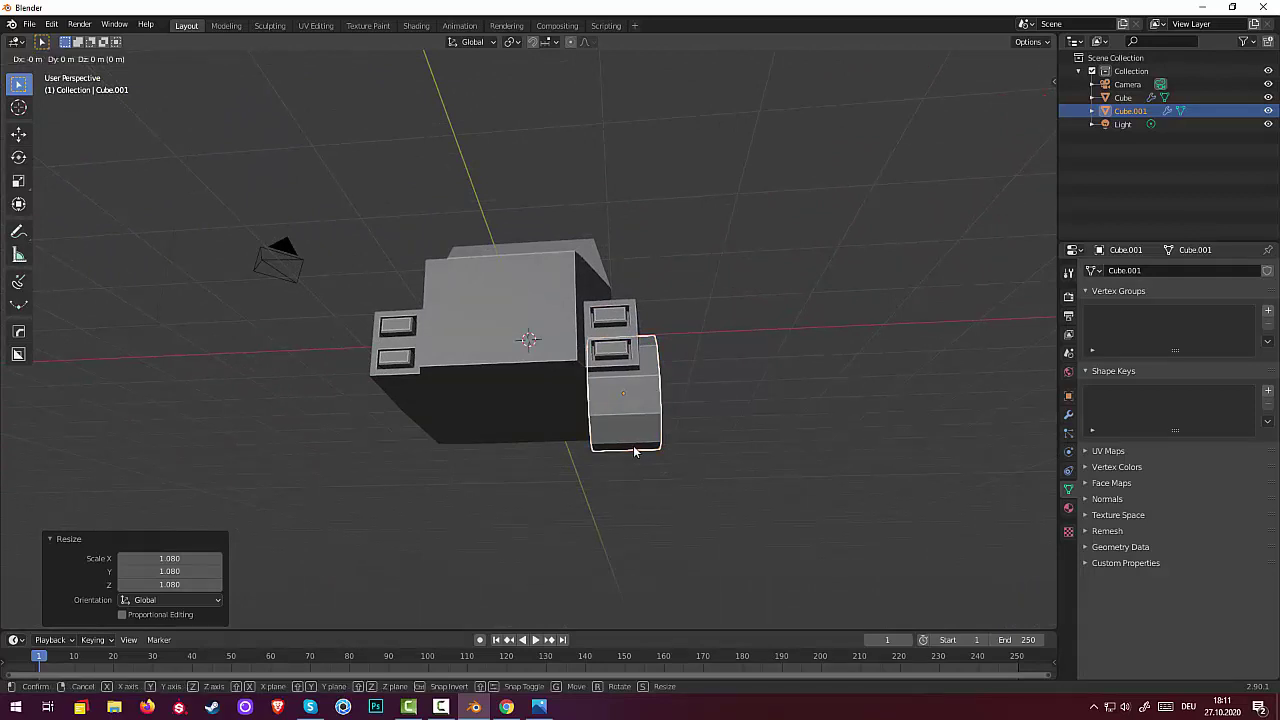
key(x)
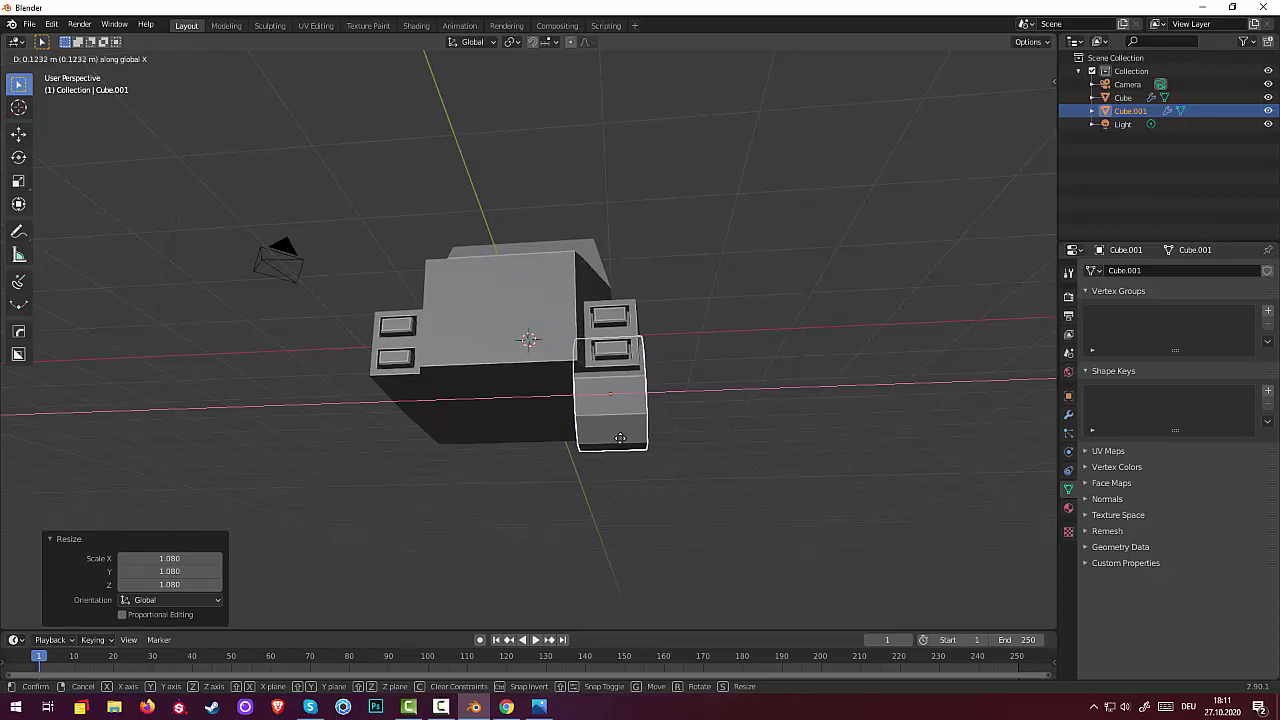
click(673, 448)
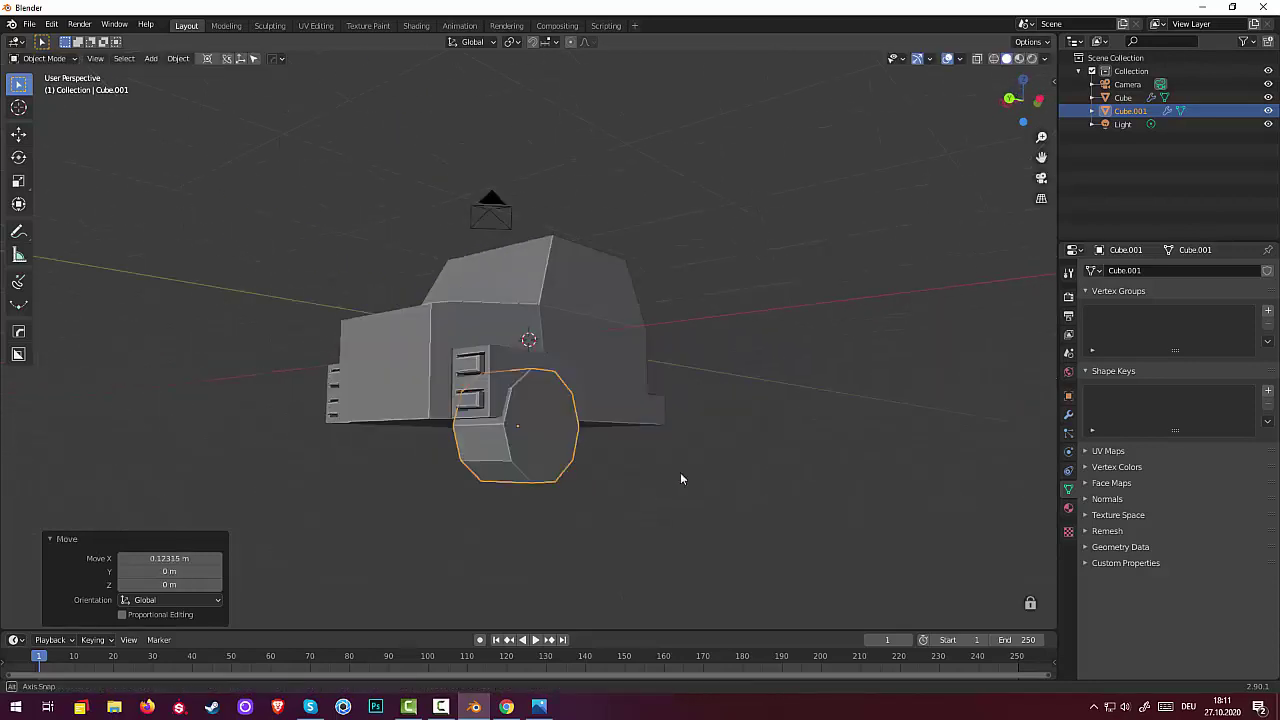
Display the Fast Carve Boolean tools and set the car body as the Boolean target
mouse_move(680, 472)
middle_down()
mouse_move(640, 495)
mouse_move(670, 481)
middle_up()
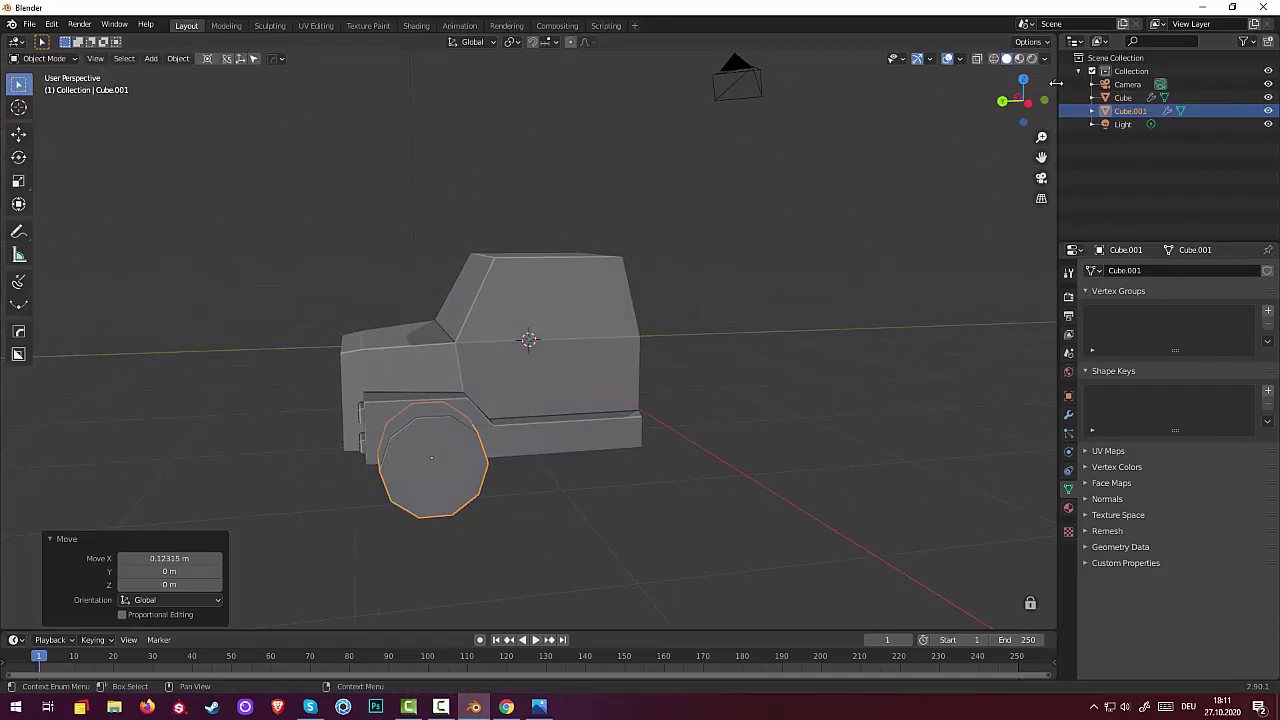
key(n)
click(1048, 168)
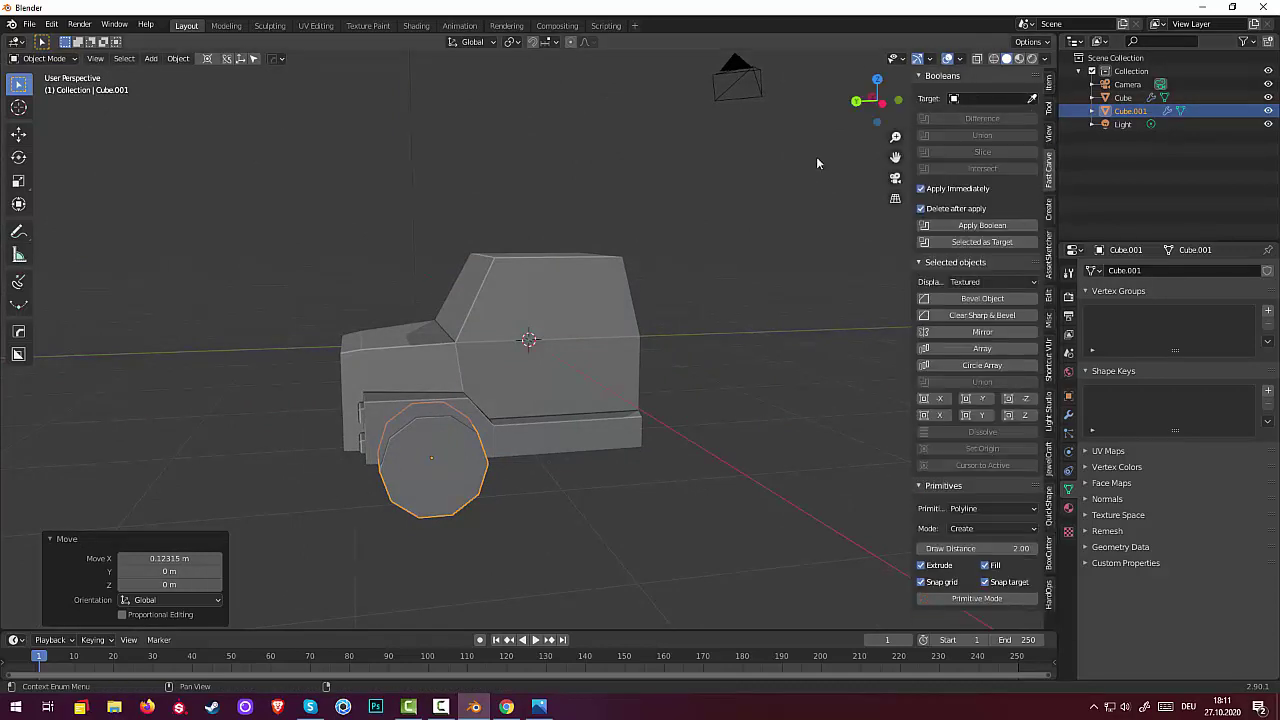
click(1028, 96)
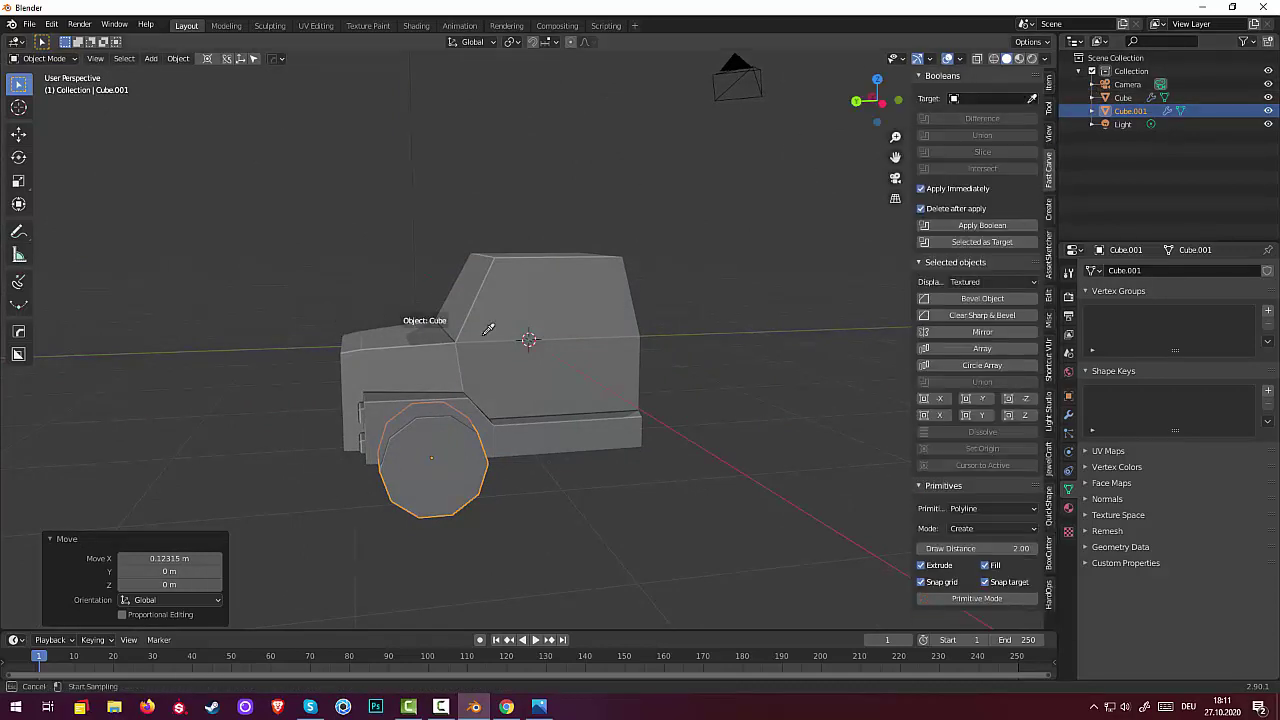
click(520, 334)
Try cutting the front wheel arch into the car body with a Boolean Difference, and undo it
click(983, 119)
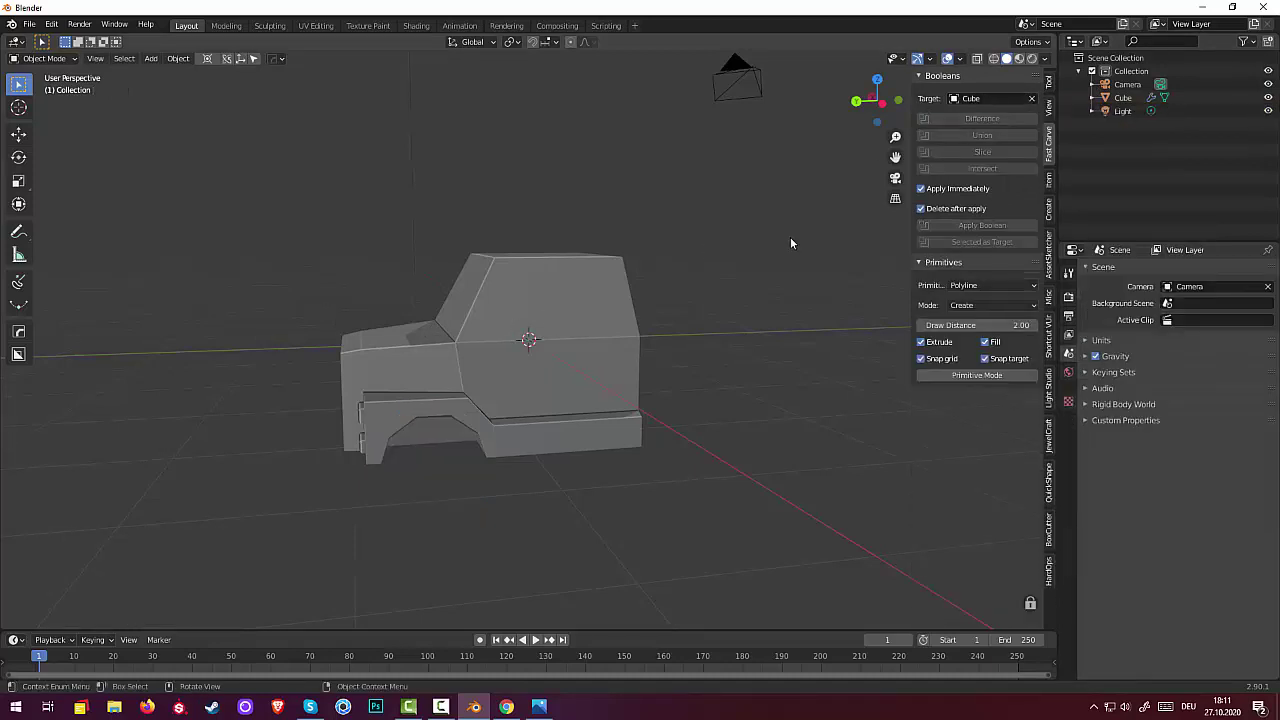
mouse_move(591, 465)
middle_down()
mouse_move(503, 420)
mouse_move(574, 408)
mouse_move(540, 418)
mouse_move(533, 449)
mouse_move(645, 452)
mouse_move(677, 391)
mouse_move(662, 350)
mouse_move(606, 451)
mouse_move(614, 480)
mouse_move(631, 483)
mouse_move(612, 485)
mouse_move(617, 443)
mouse_move(606, 478)
middle_up()
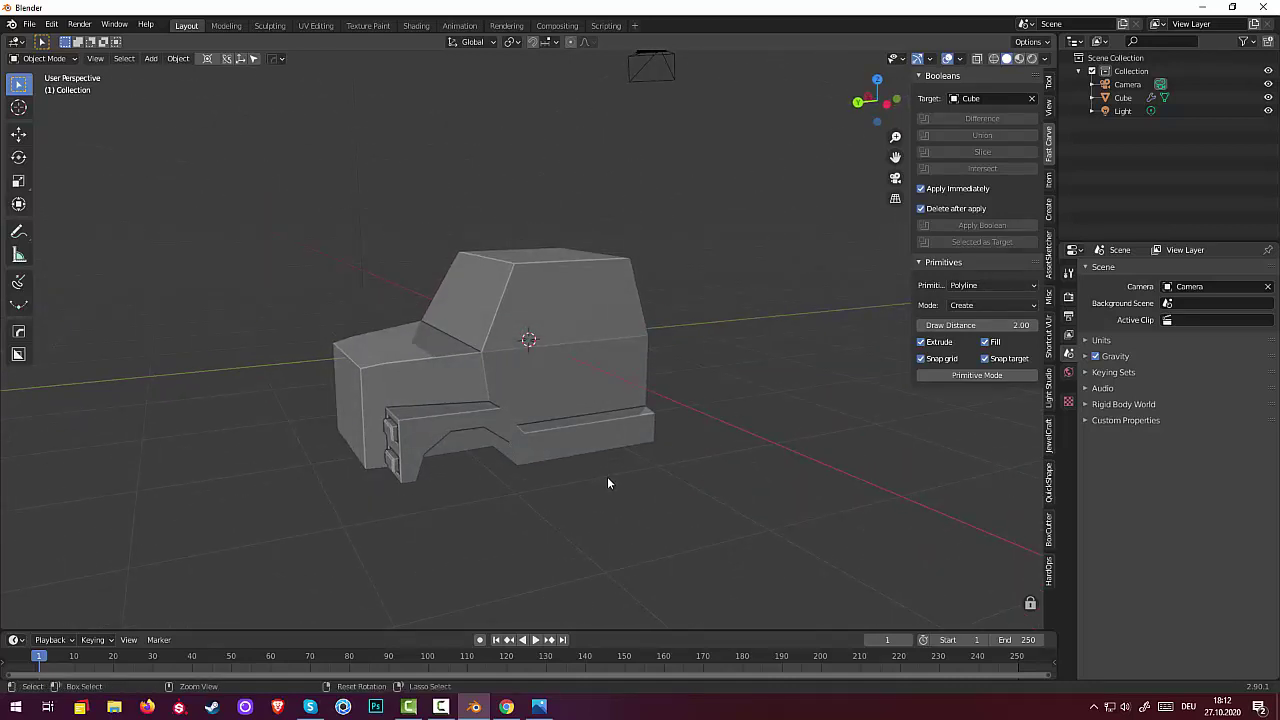
key(ctrl+v)
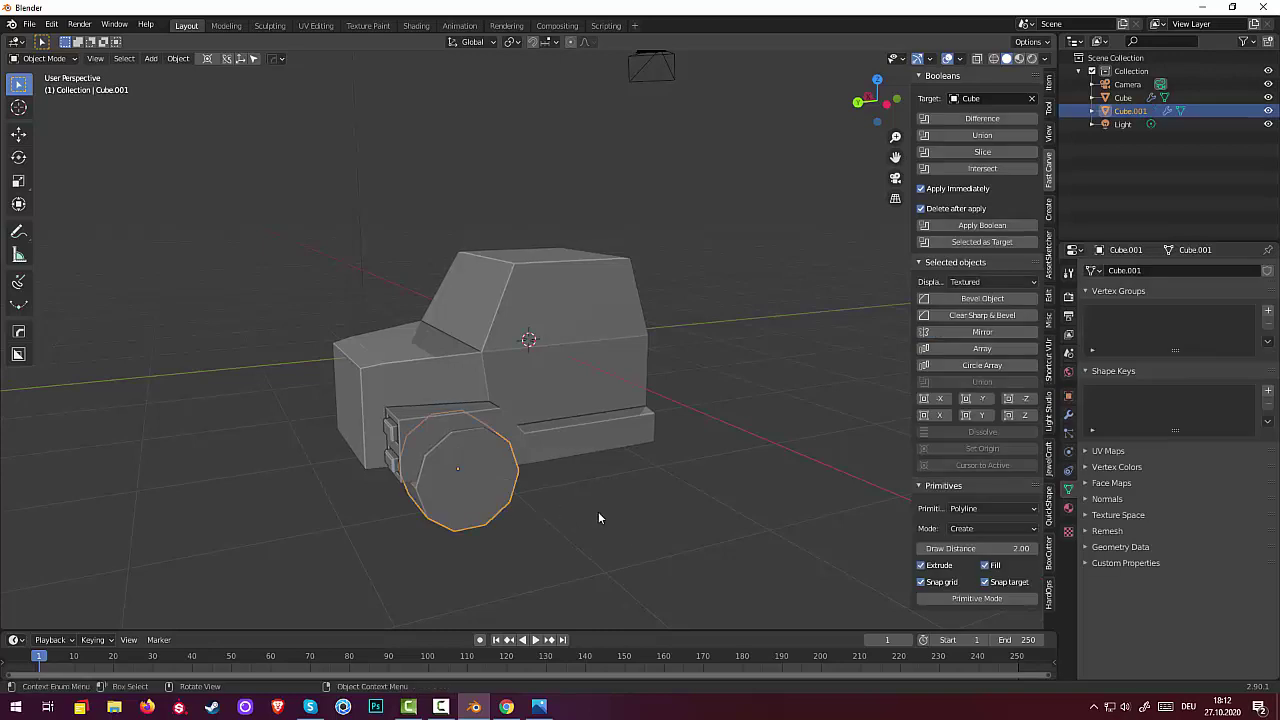
Select the cylinder again and move it about -0.027 m along X, slightly away from the car body
click(599, 518)
click(494, 488)
click(528, 381)
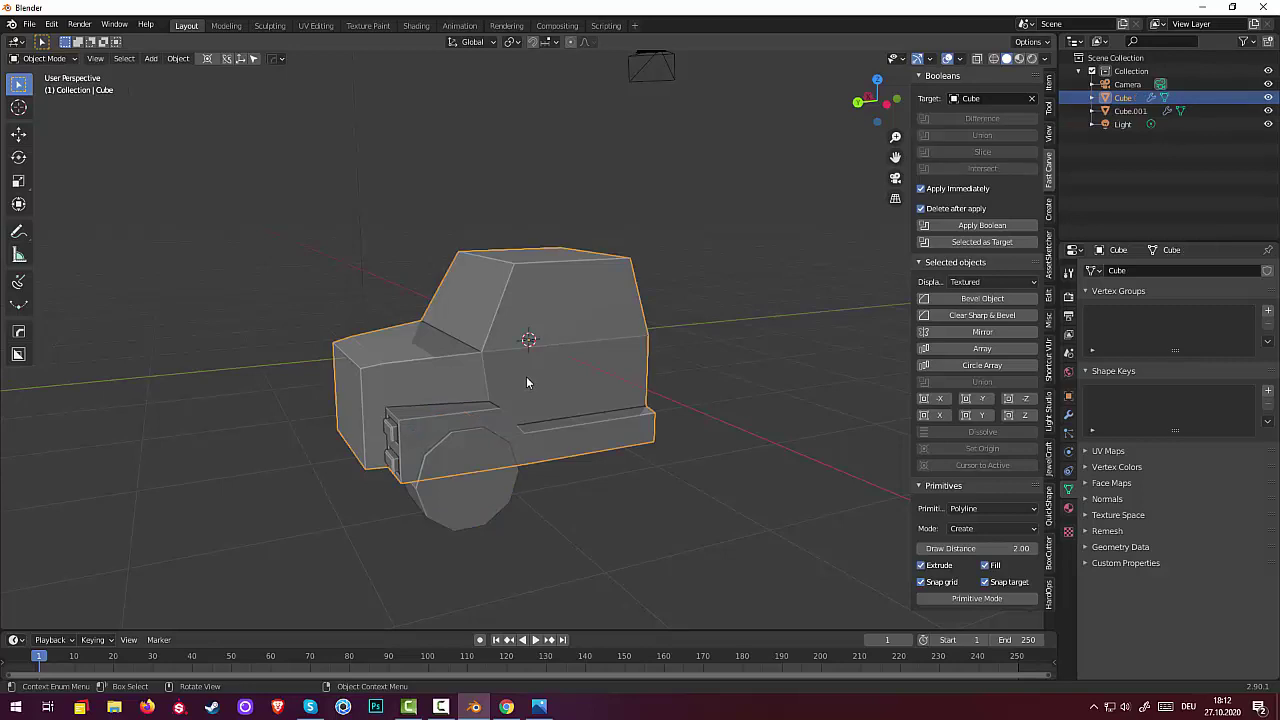
click(478, 493)
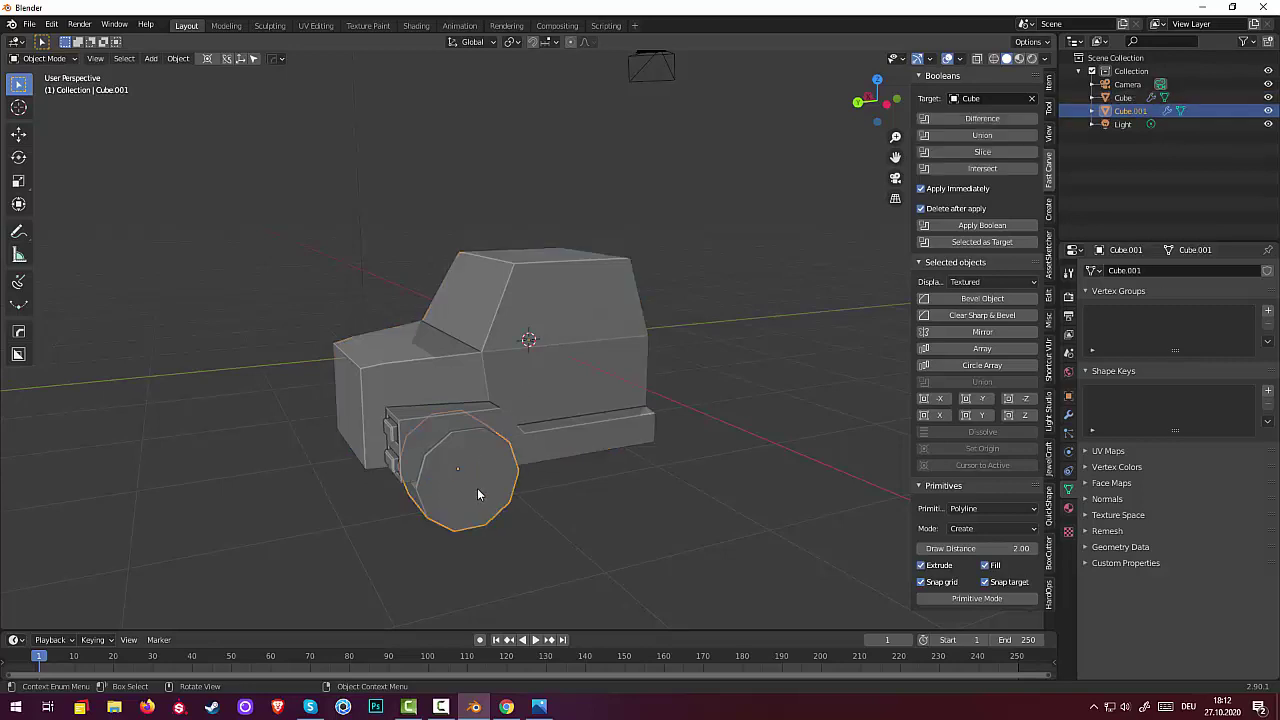
middle_drag(502, 504, 600, 491)
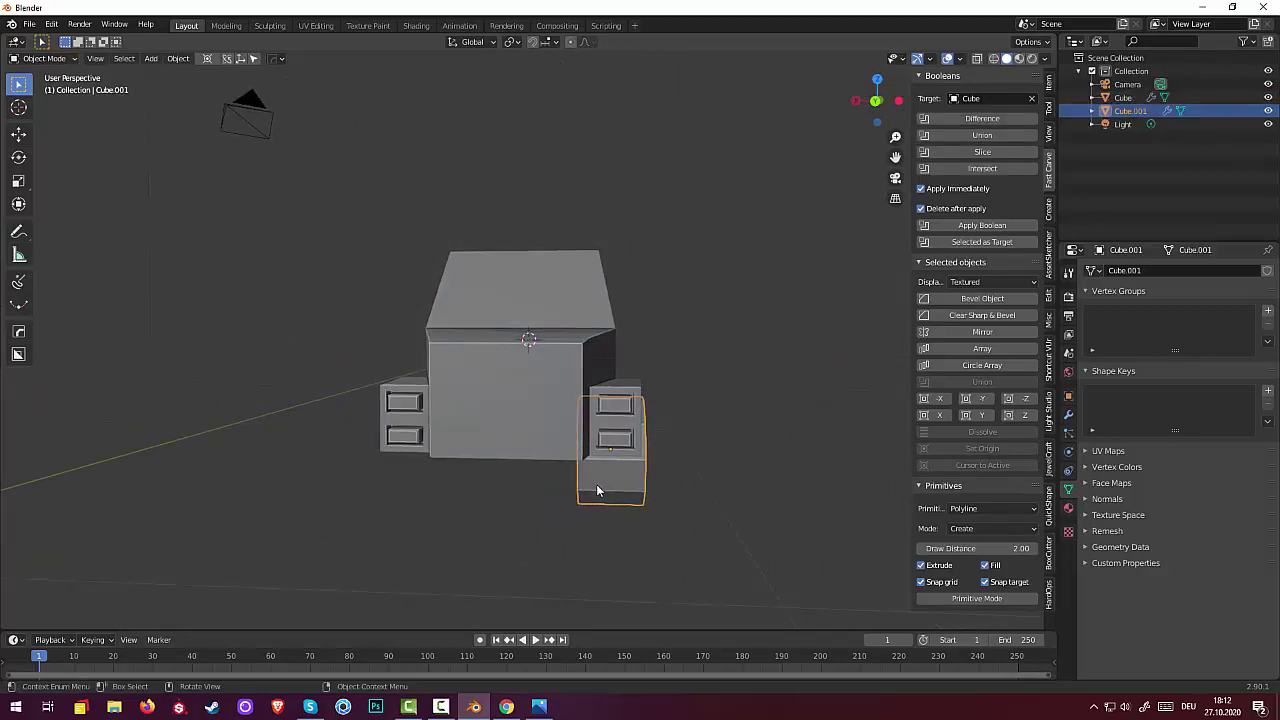
key(g)
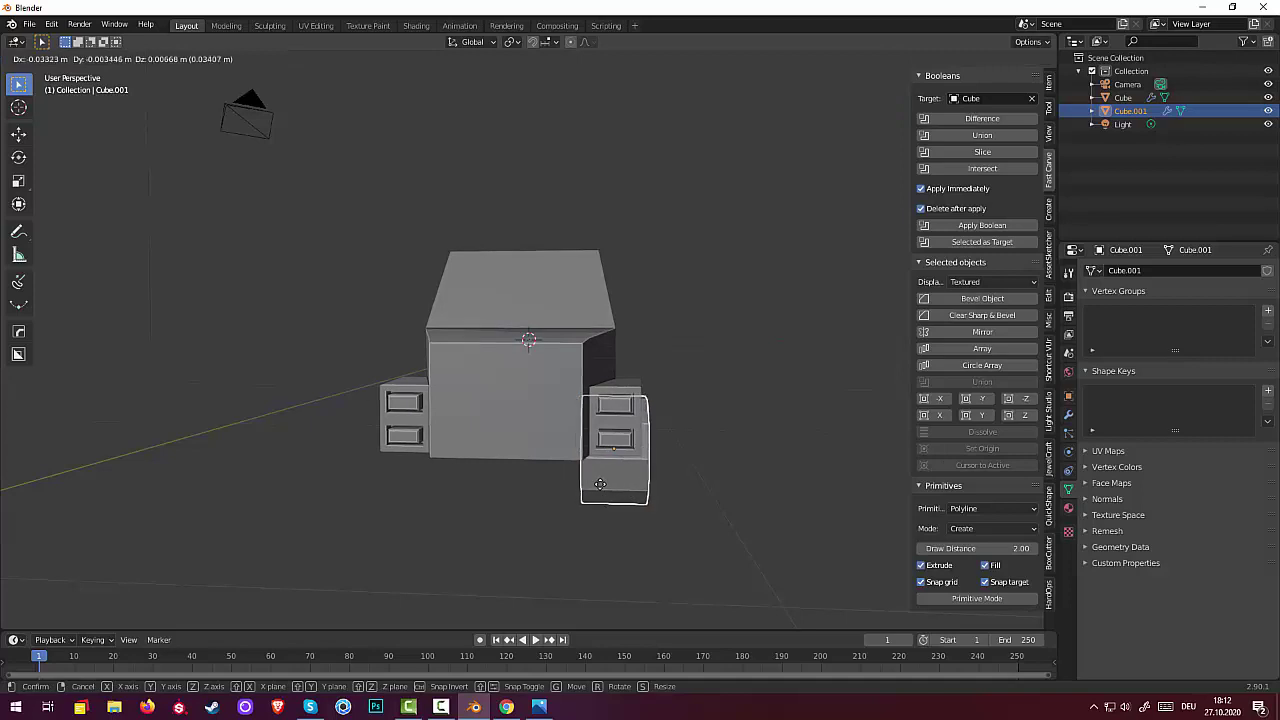
key(x)
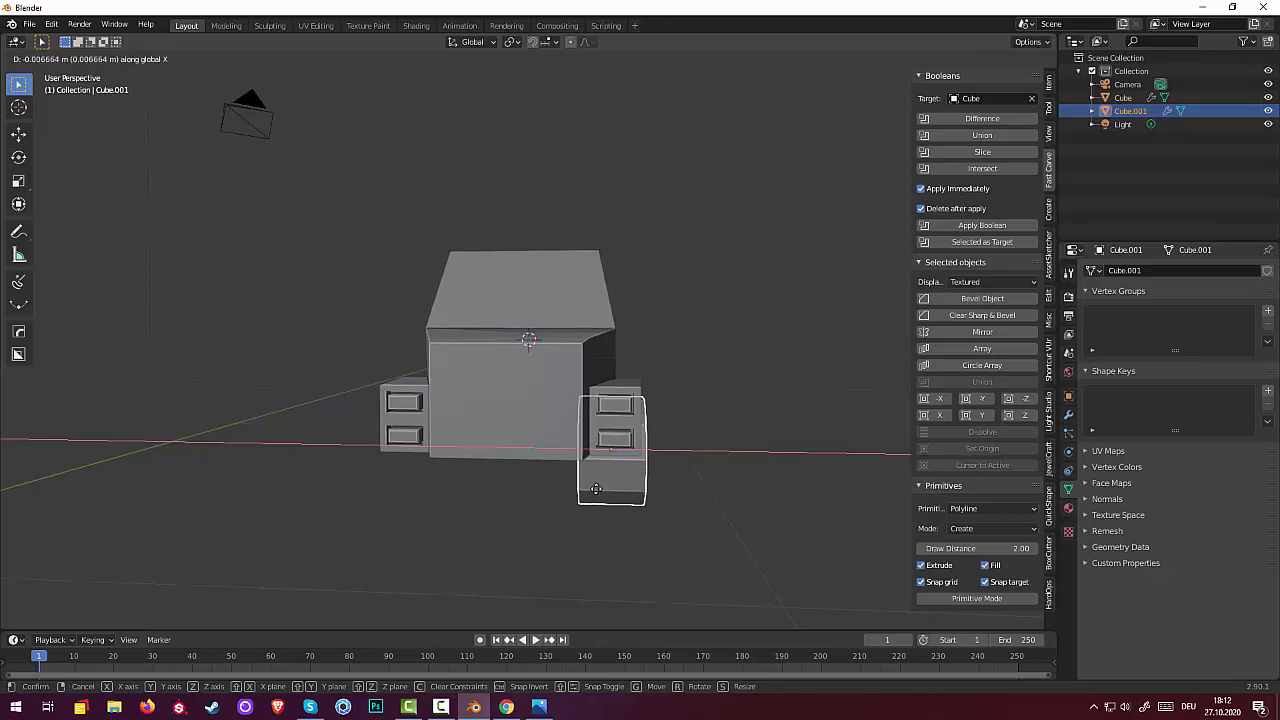
click(597, 489)
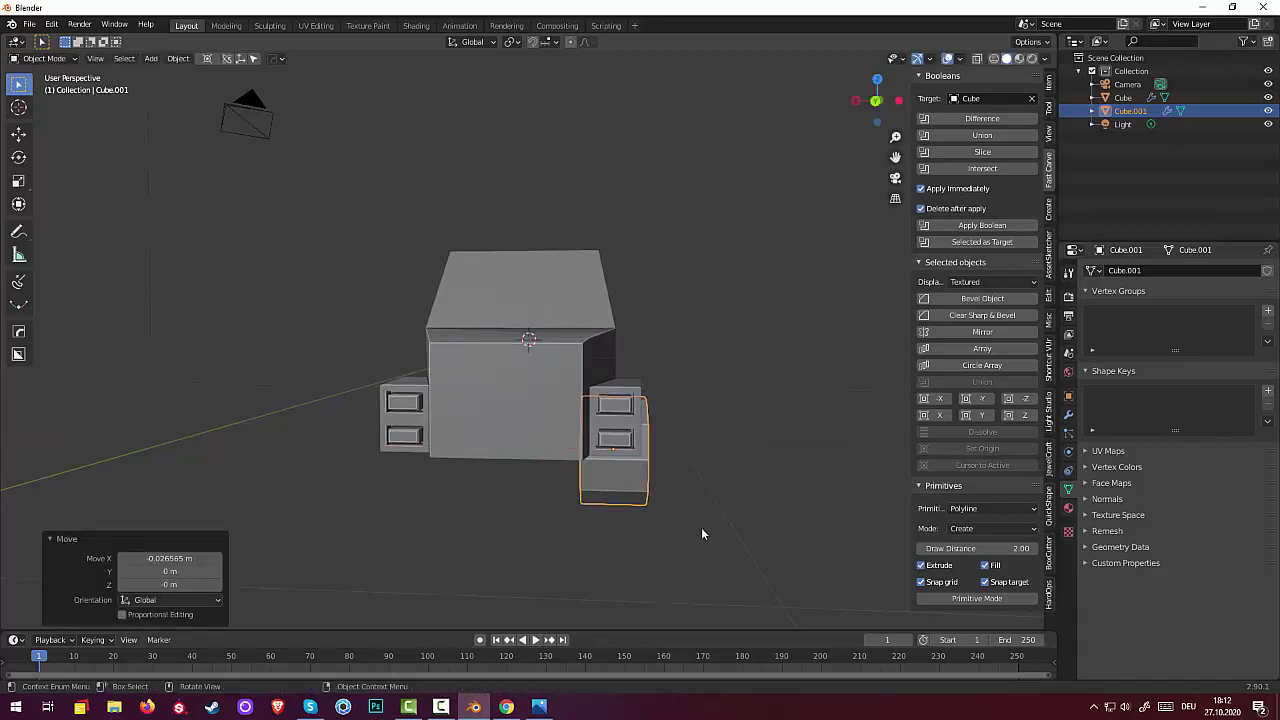
In Edit Mode, grow a face selection from the cylinder's outer face, merge its vertices by distance and clear the selection
middle_drag(701, 527, 330, 373)
click(47, 60)
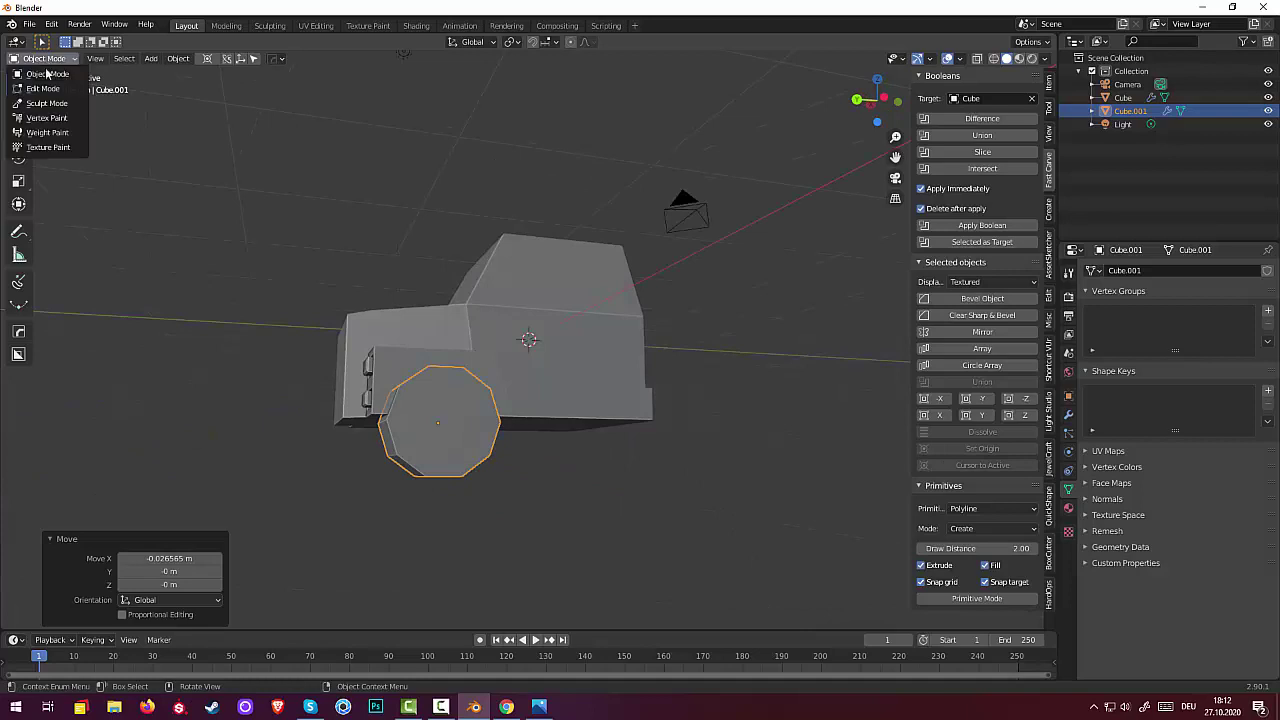
click(46, 89)
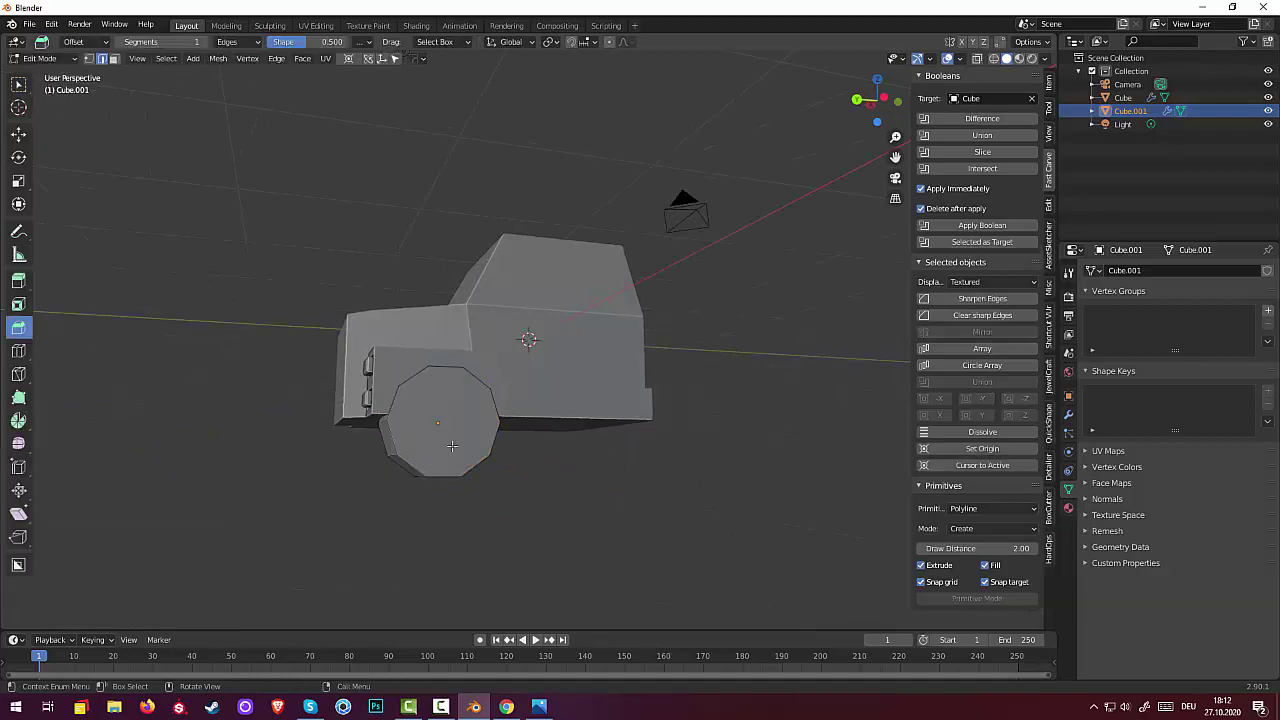
middle_drag(158, 140, 489, 534)
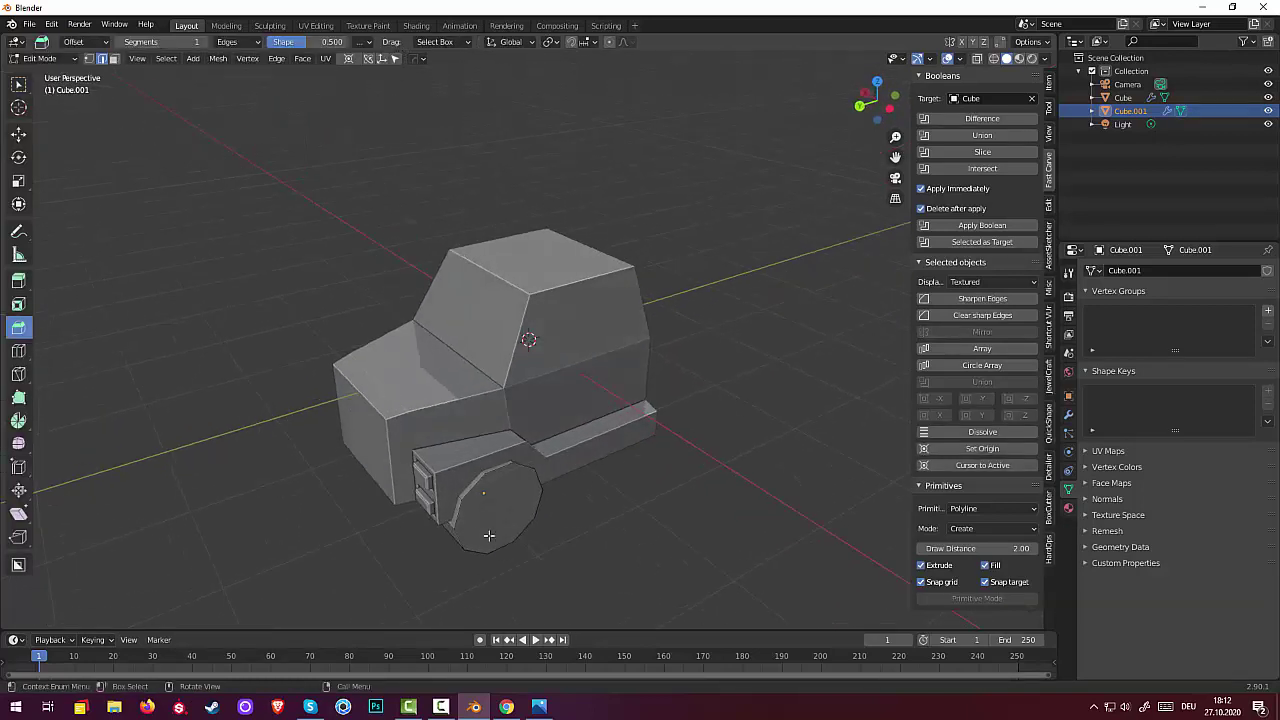
click(114, 58)
click(482, 505)
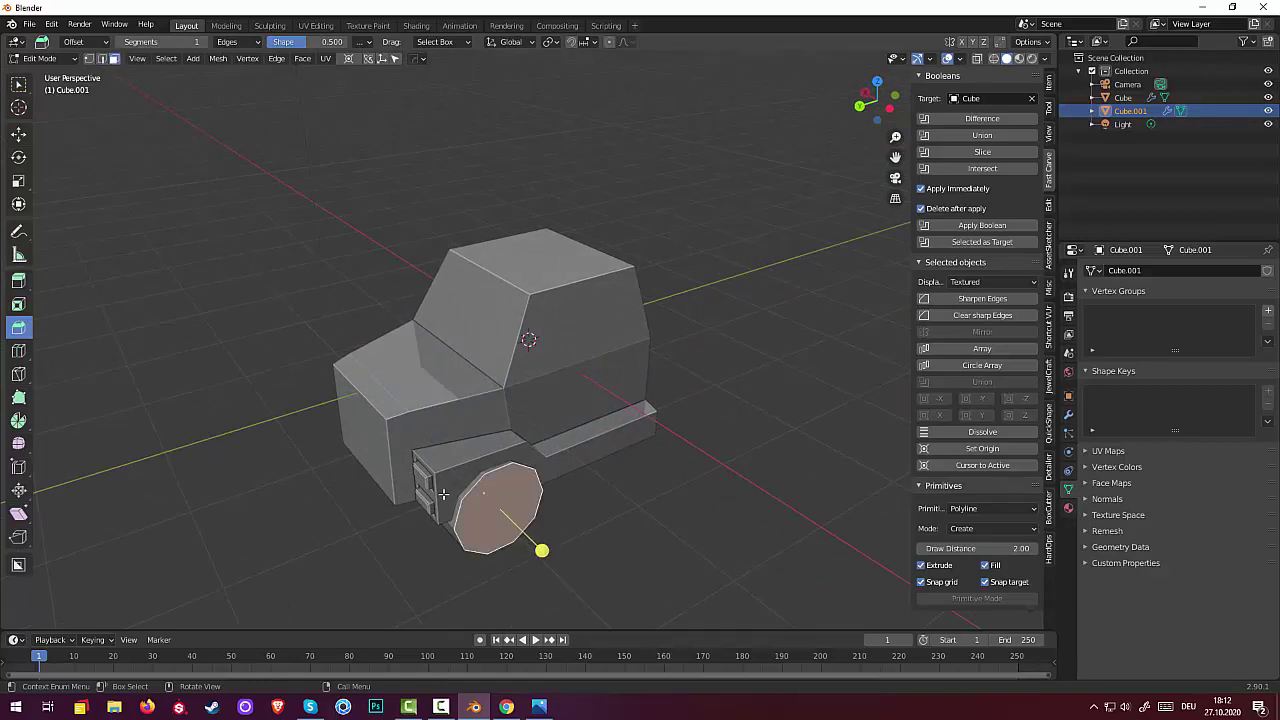
key(ctrl+KP_Add)
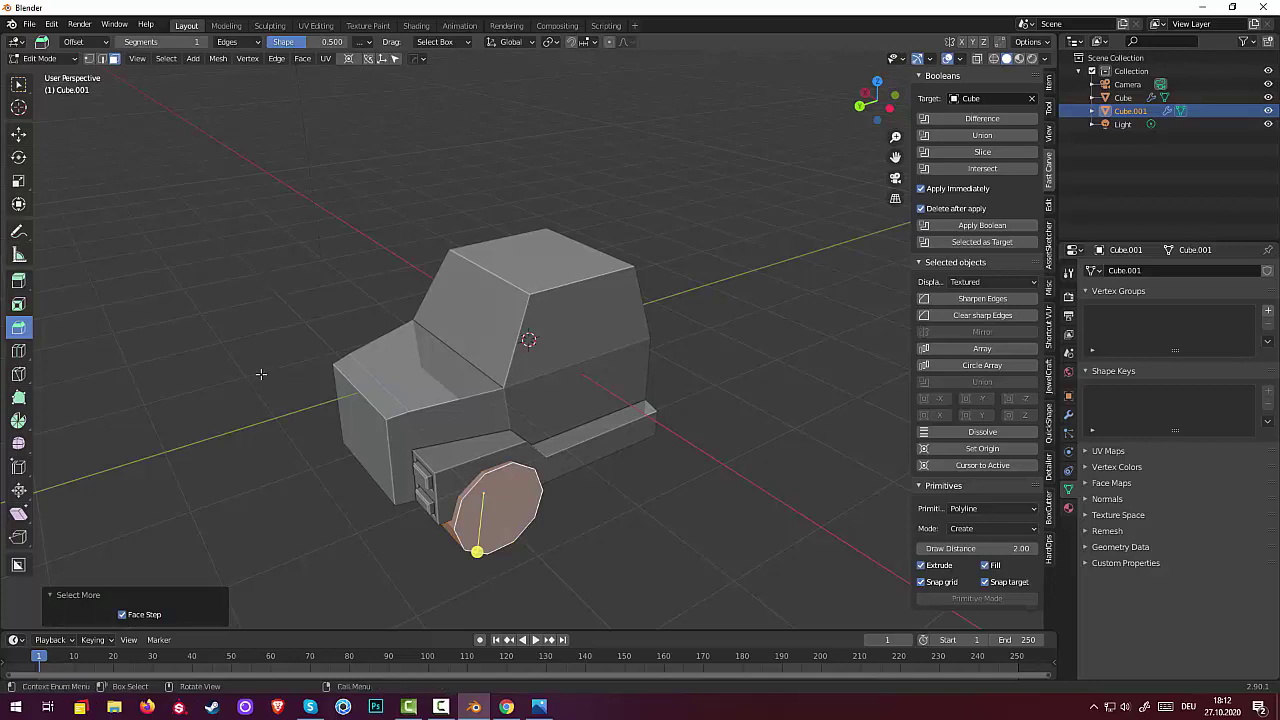
middle_drag(528, 496, 657, 492)
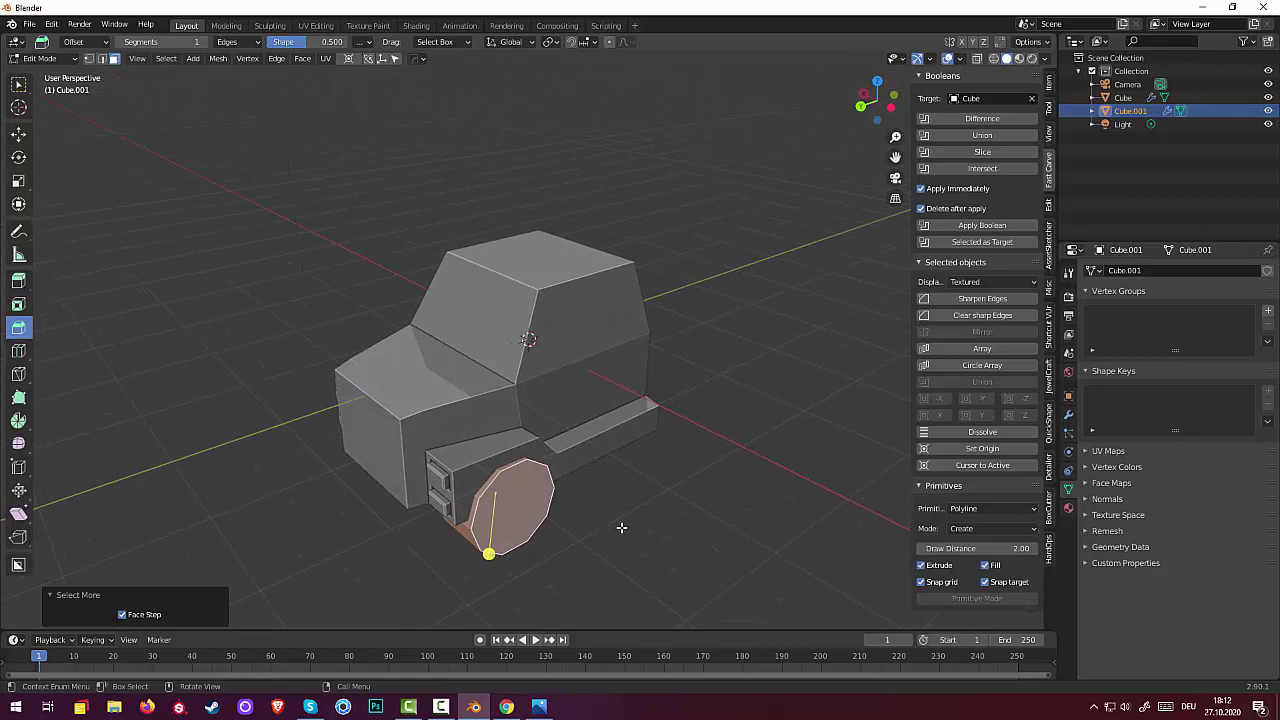
key(m)
click(572, 578)
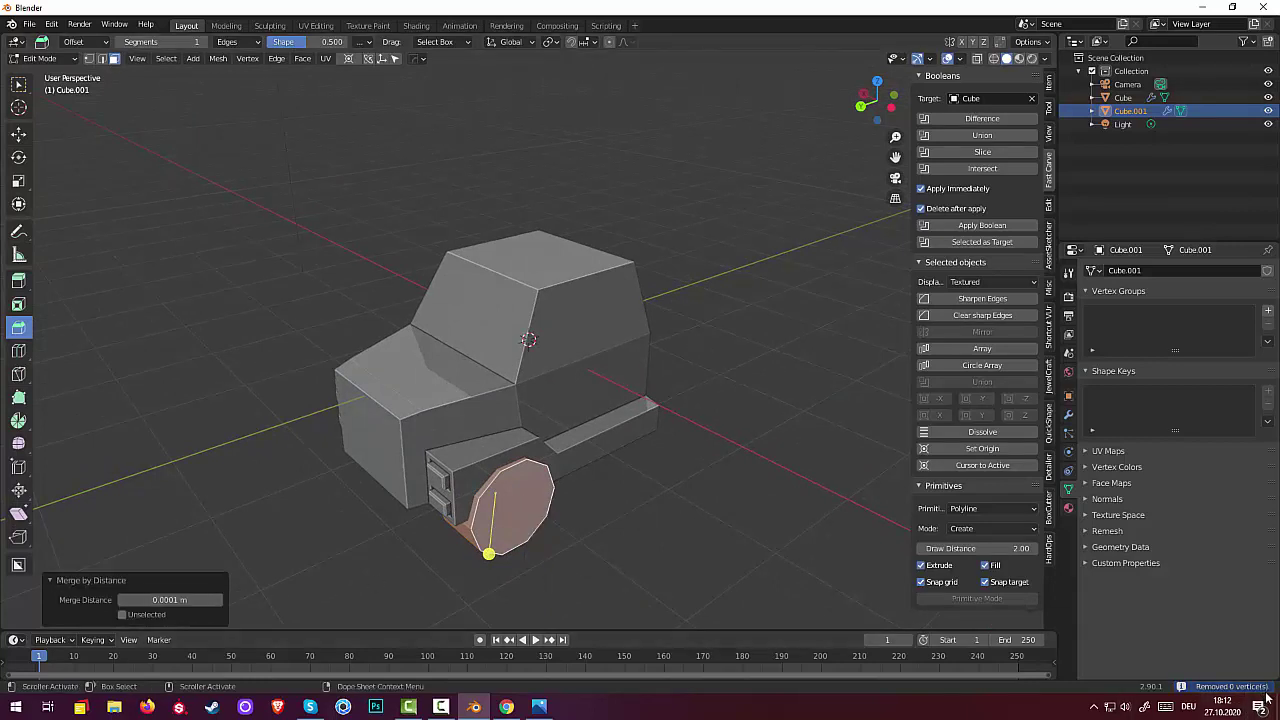
click(683, 533)
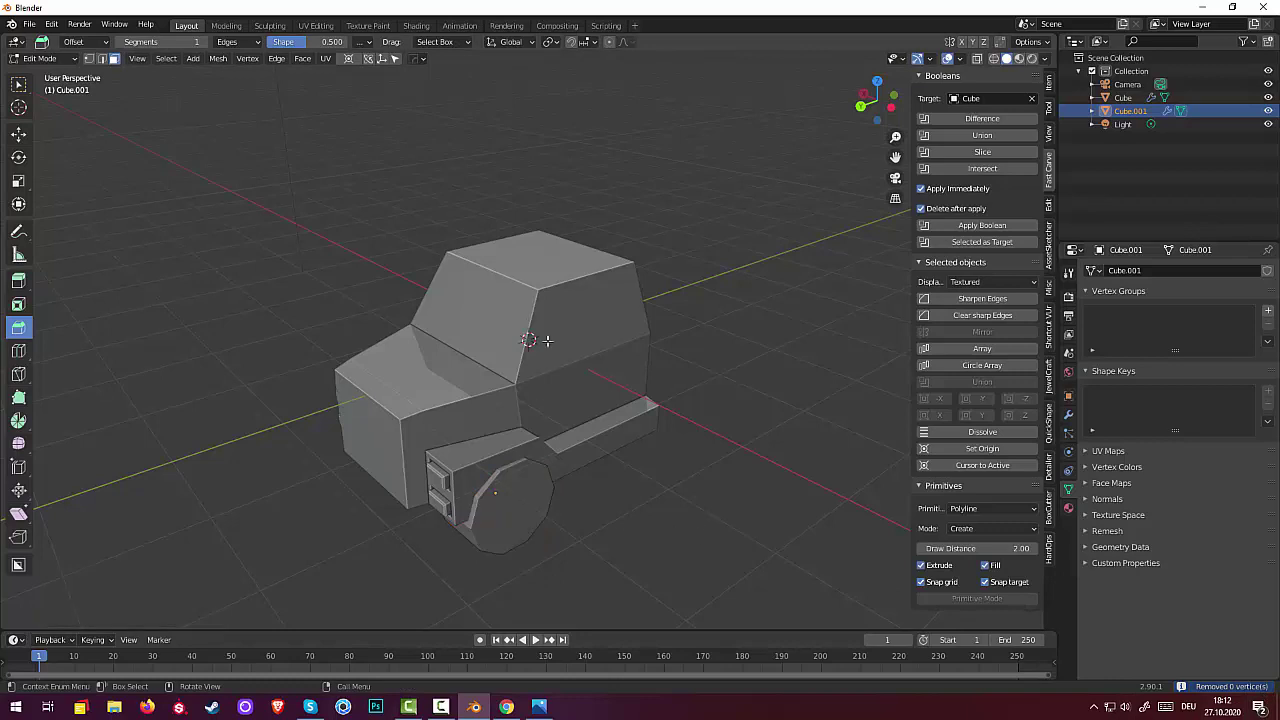
Leave Edit Mode on the cylinder, select the car body and put it into Edit Mode
click(60, 57)
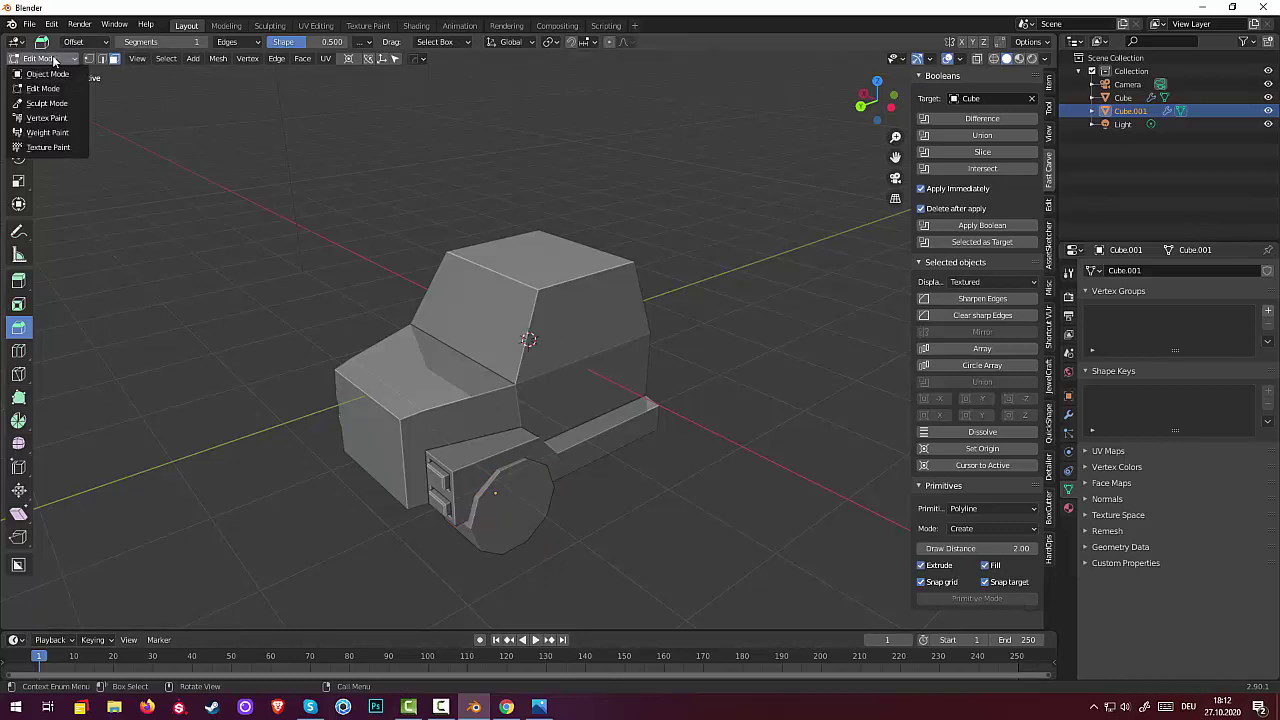
click(55, 72)
click(622, 348)
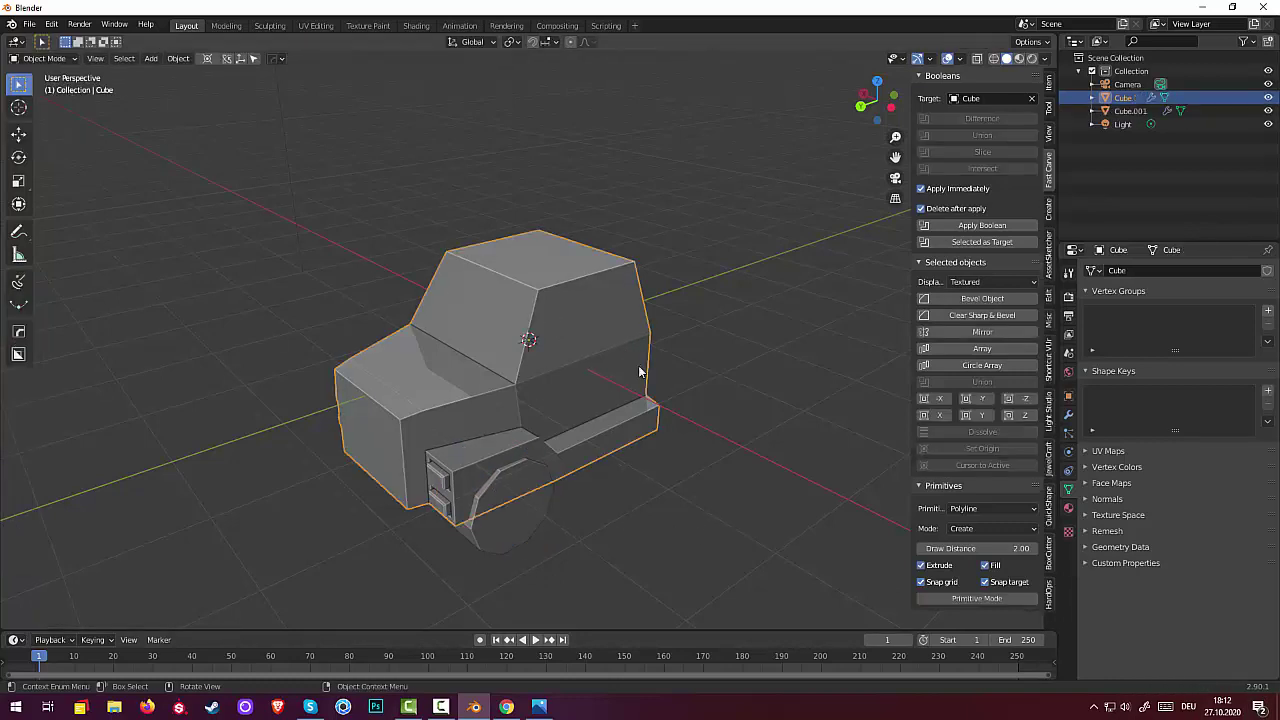
key(m)
key(m)
click(755, 485)
key(alt+a)
click(594, 363)
key(m)
click(46, 60)
click(46, 76)
click(45, 59)
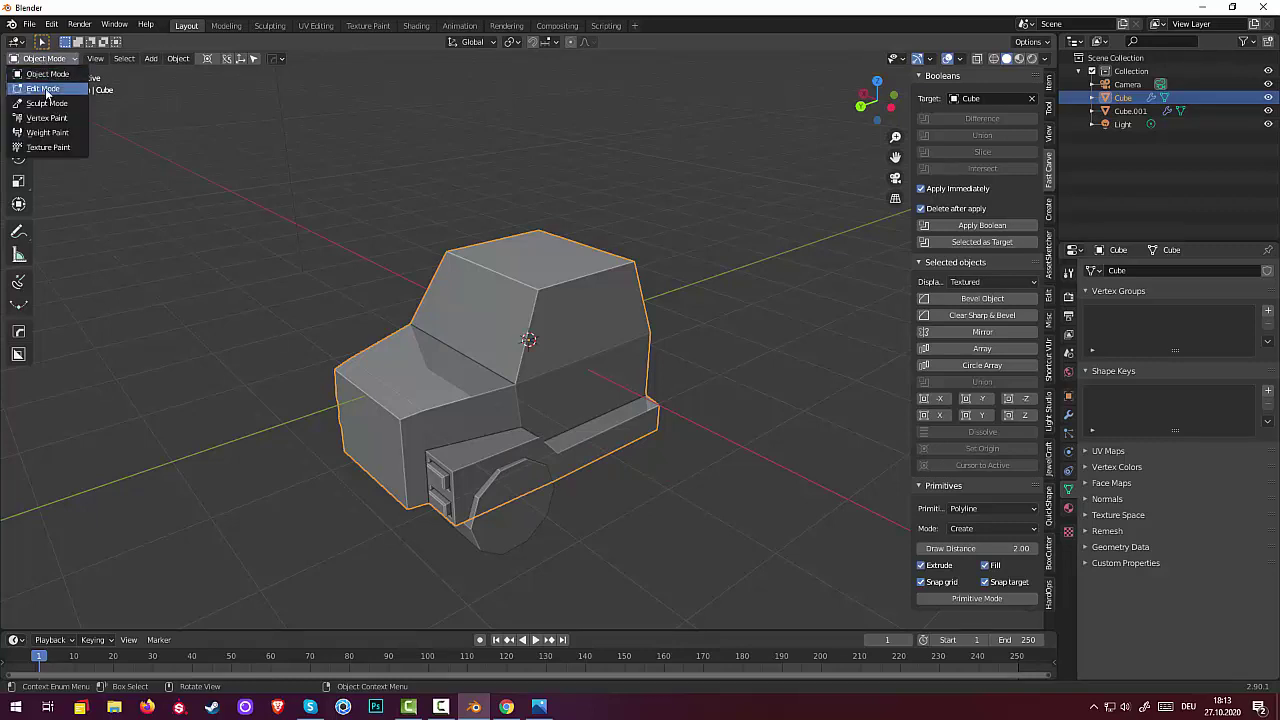
click(45, 89)
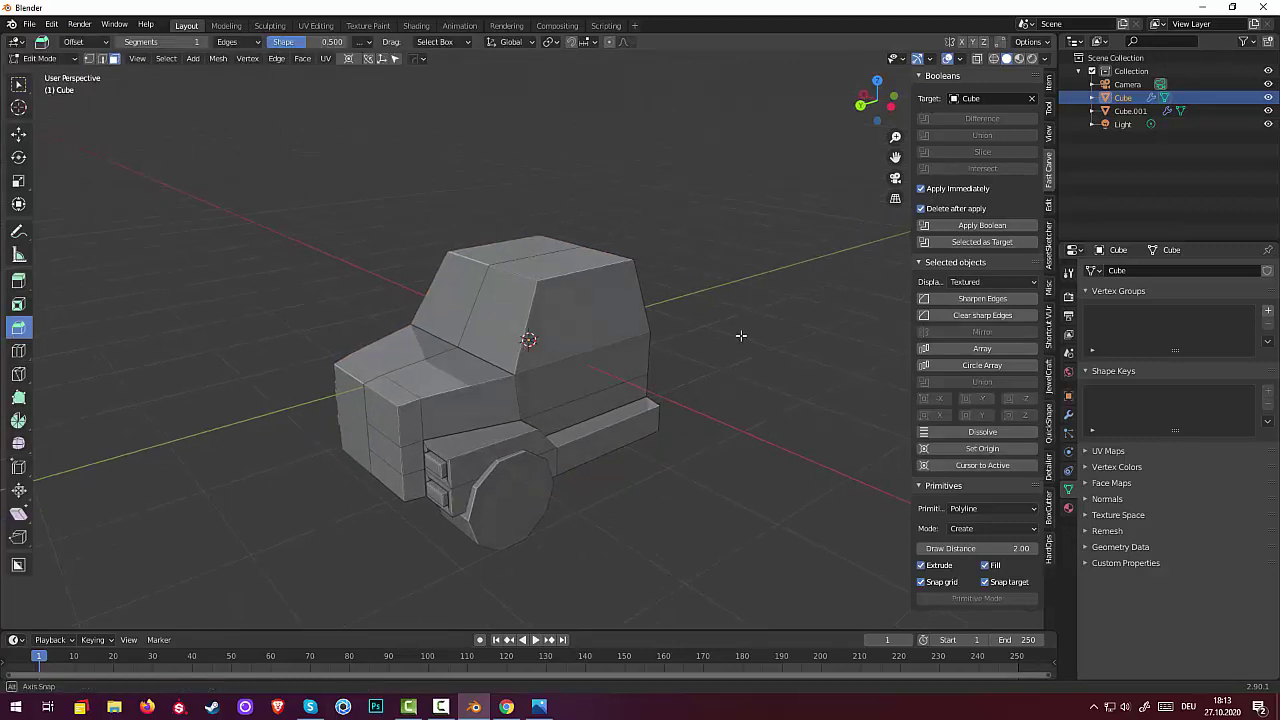
Select the faces across the whole car body, merge its vertices by distance and clear the selection
drag(245, 161, 856, 612)
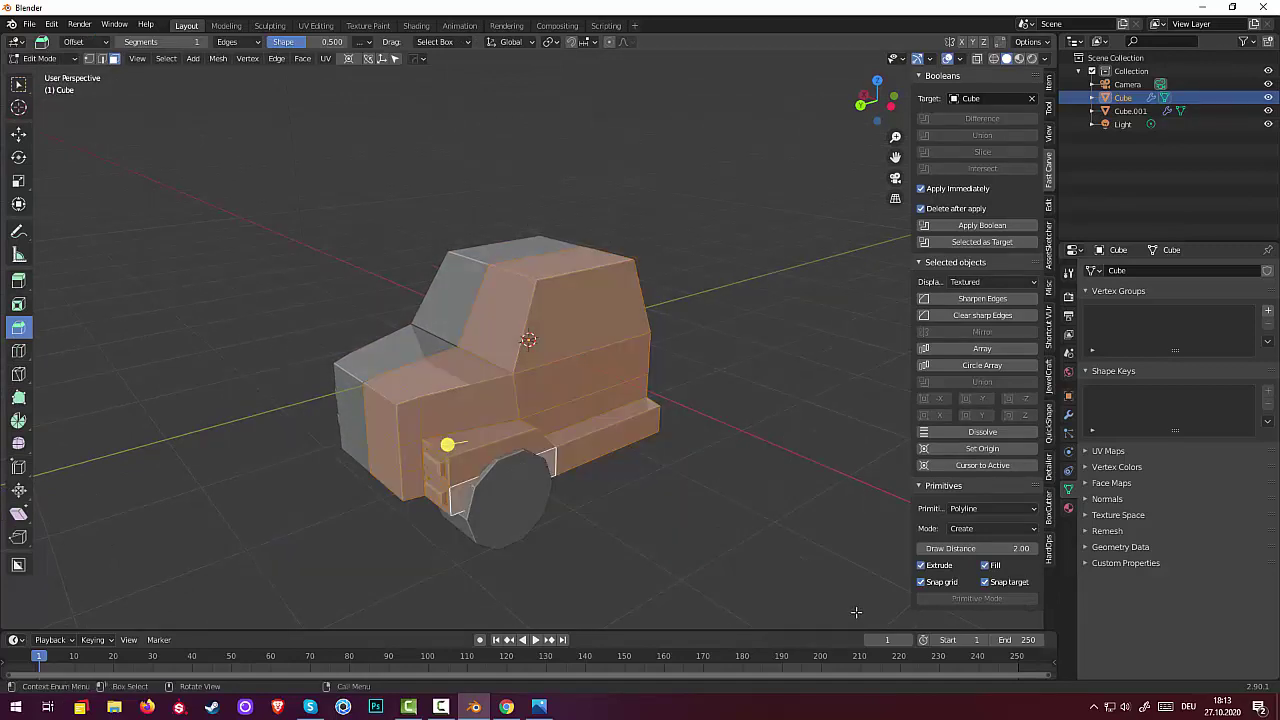
key(m)
click(731, 541)
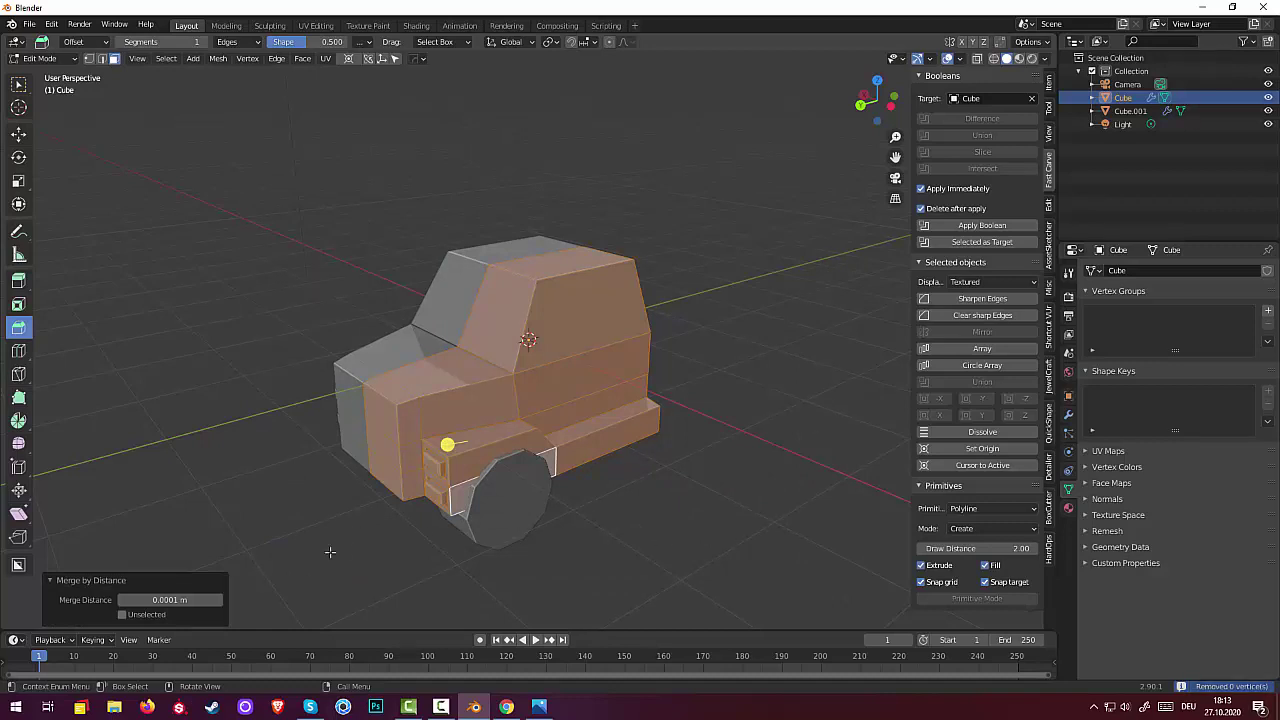
click(670, 582)
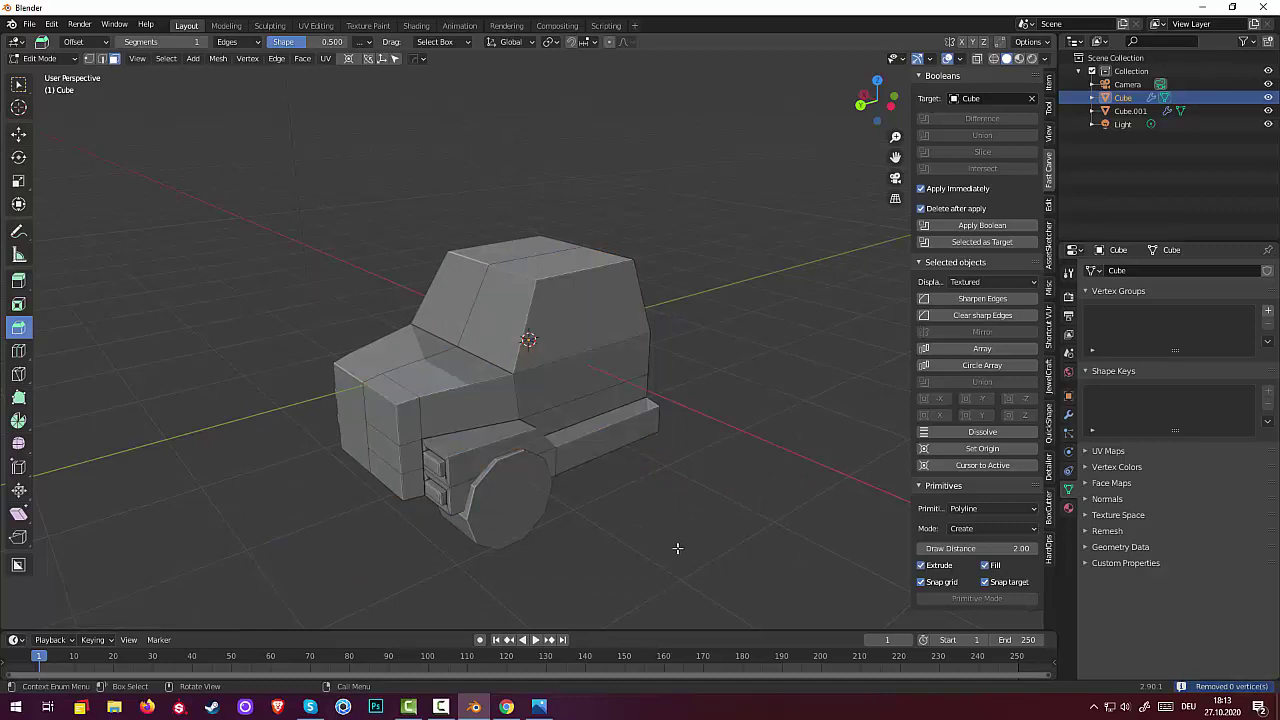
middle_drag(678, 548, 538, 492)
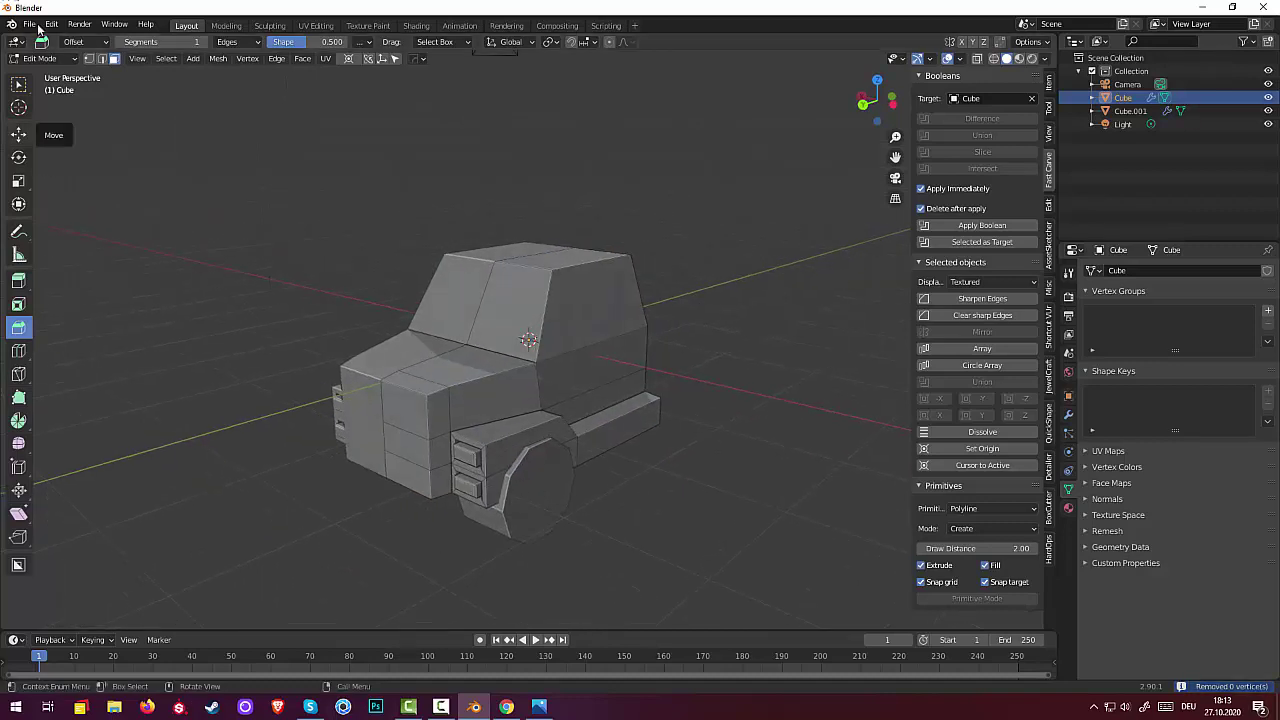
Switch mesh selection to edges, return to Object Mode, and reset all transforms of the wheel-arch cylinder
click(102, 59)
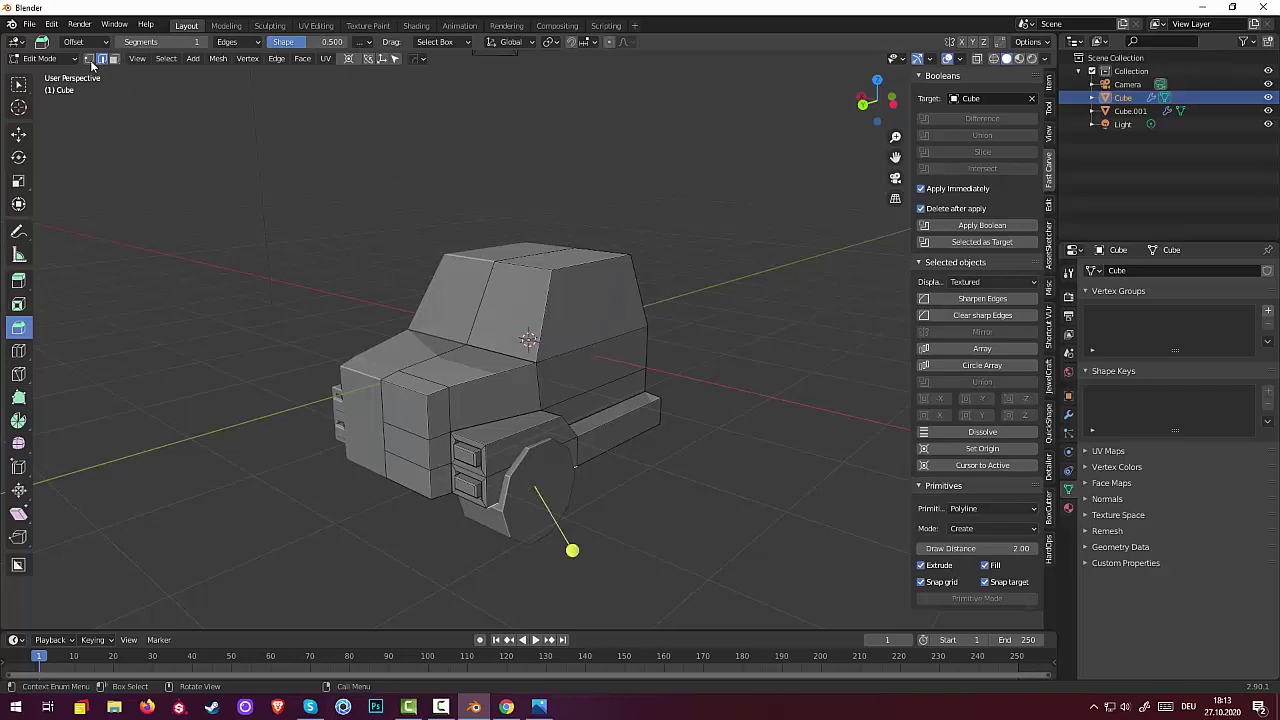
click(50, 59)
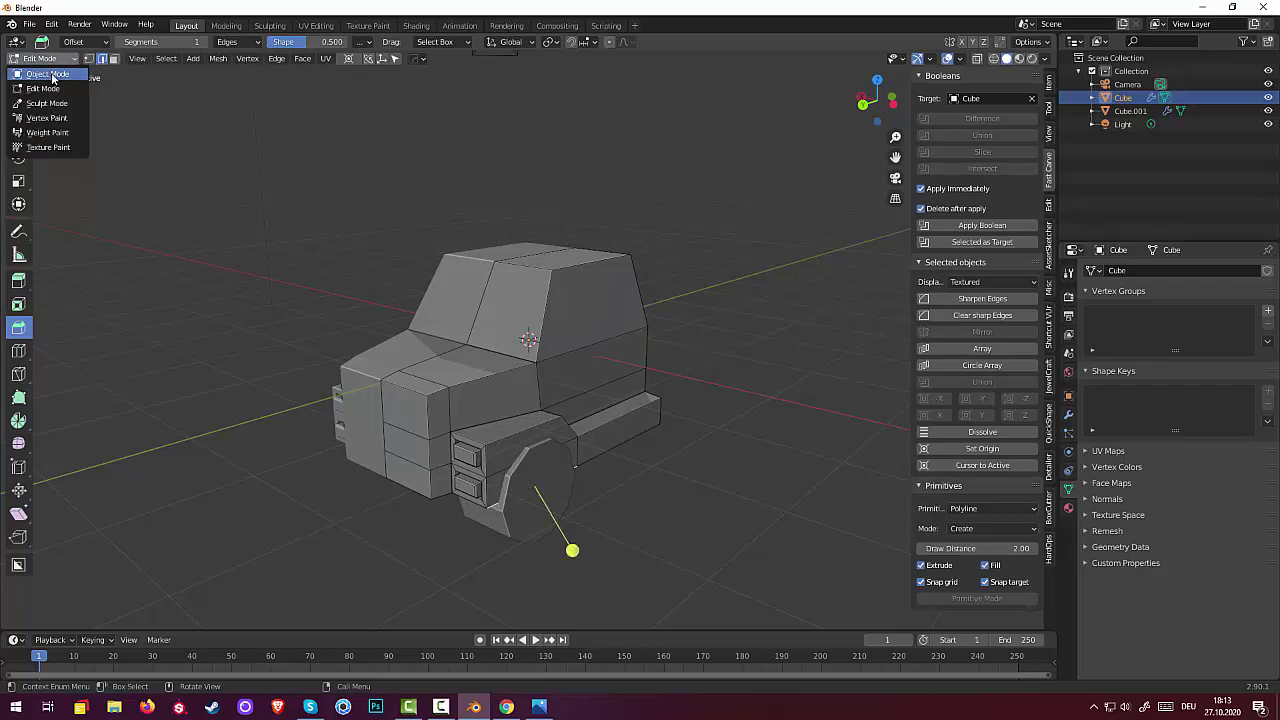
click(50, 75)
click(551, 513)
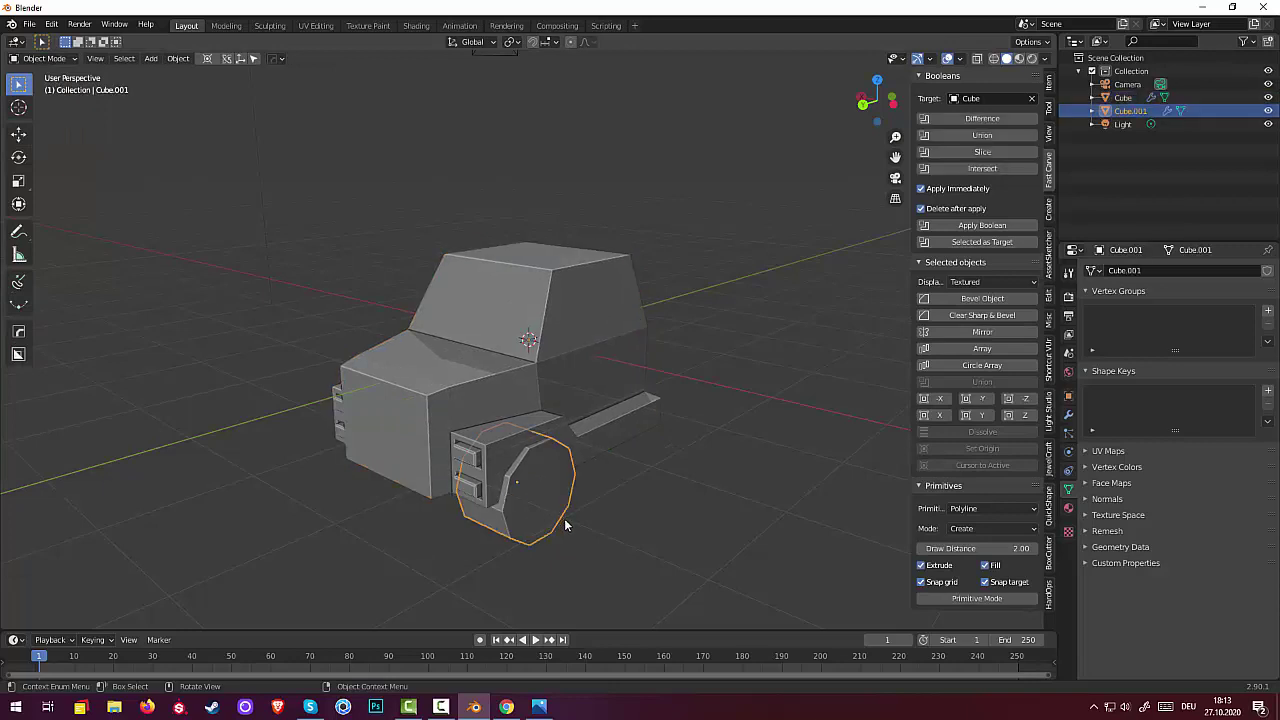
click(1049, 86)
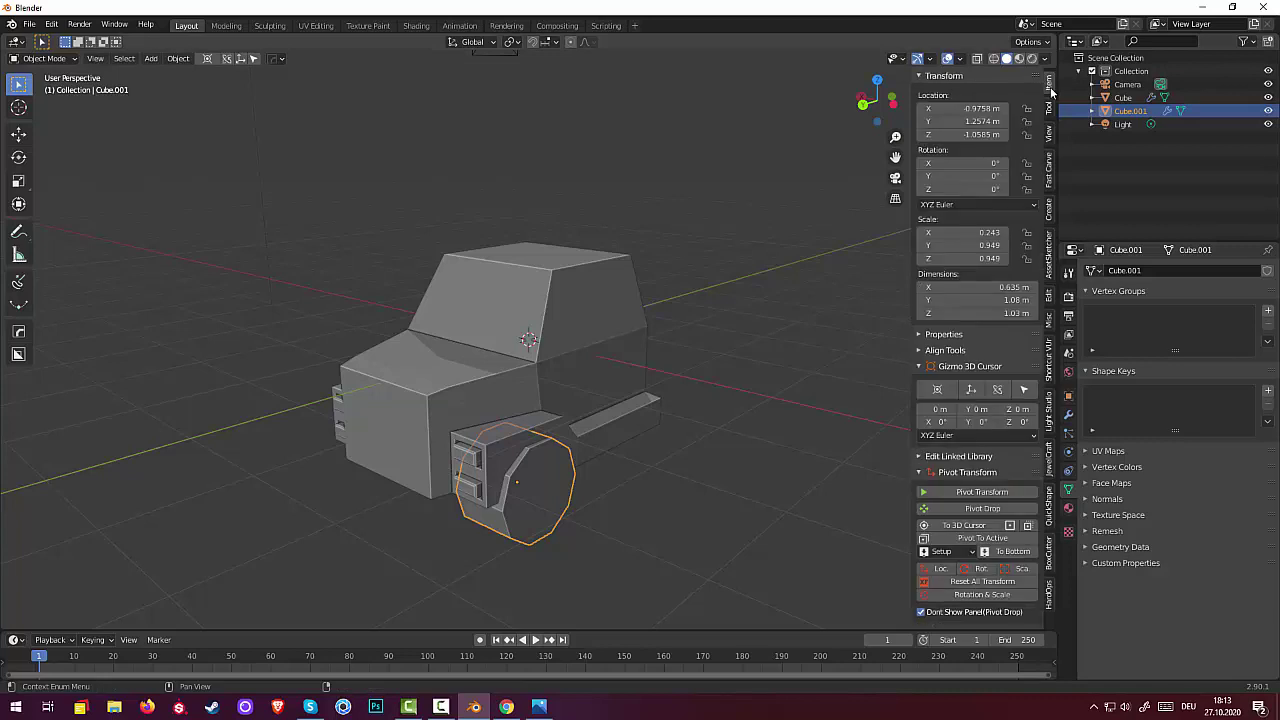
click(982, 581)
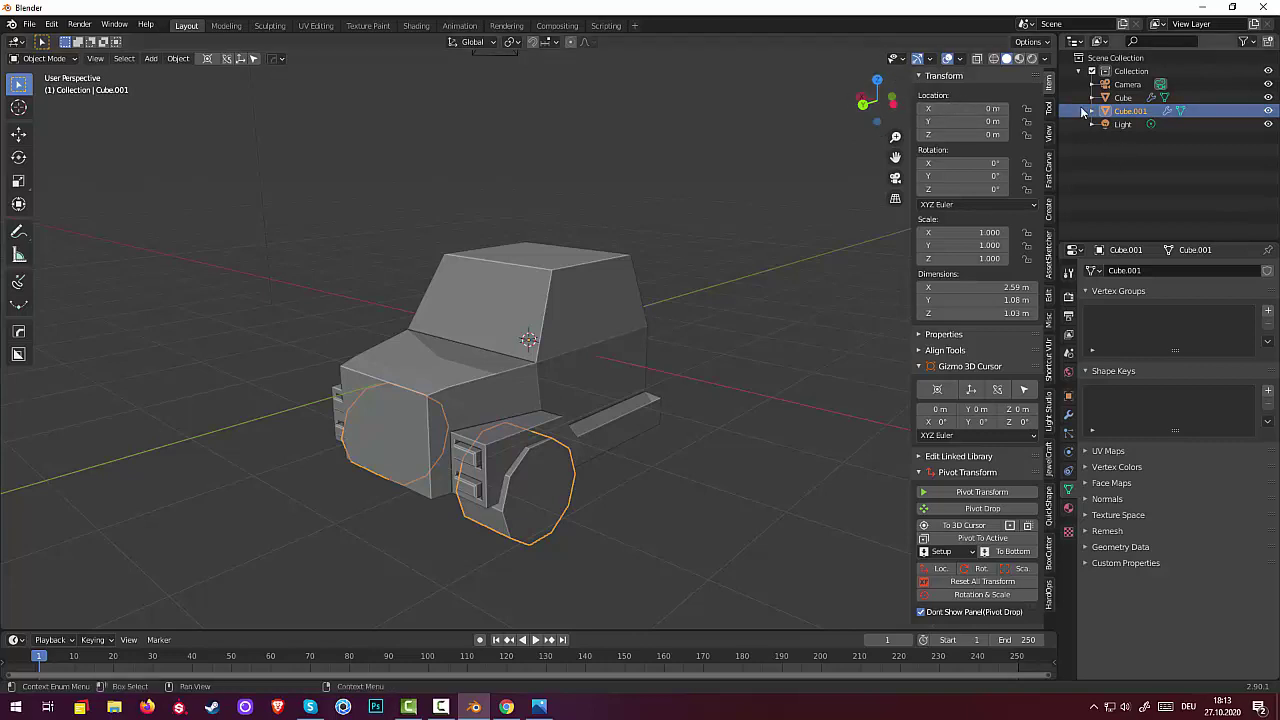
Cut the front wheel arch into the car body with a Fast Carve Boolean Difference using the cylinder
click(1049, 170)
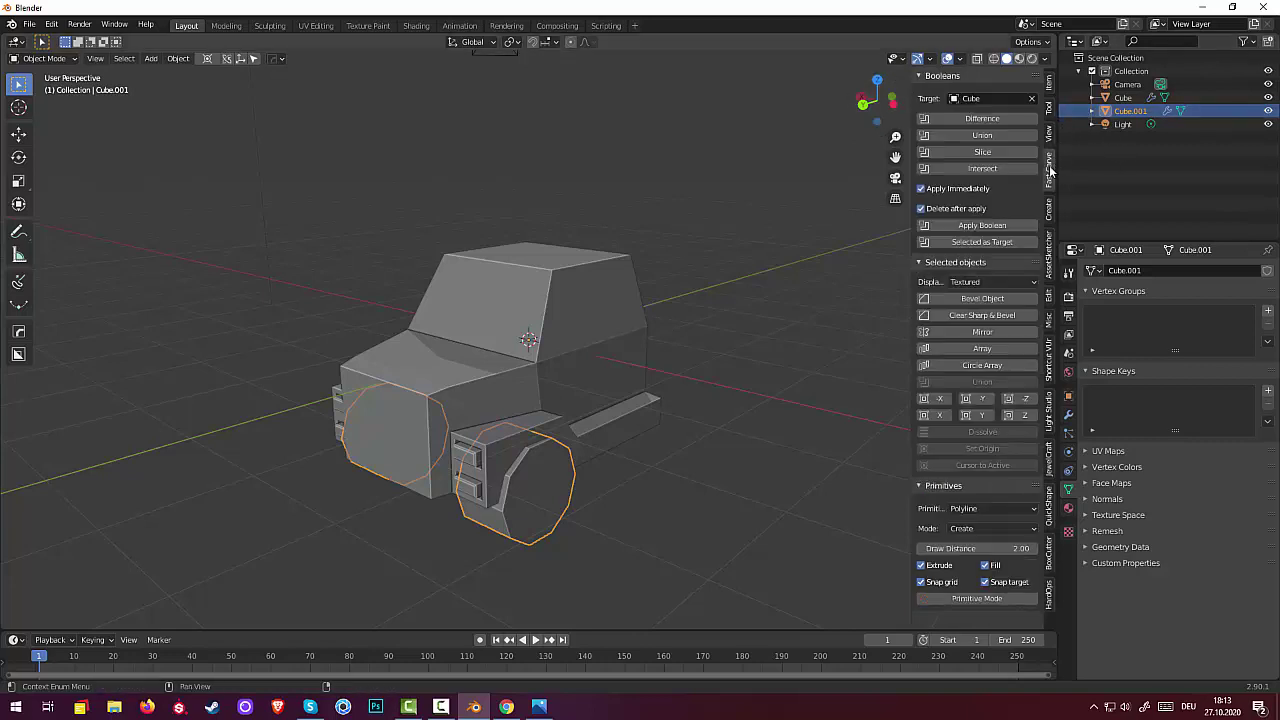
click(994, 119)
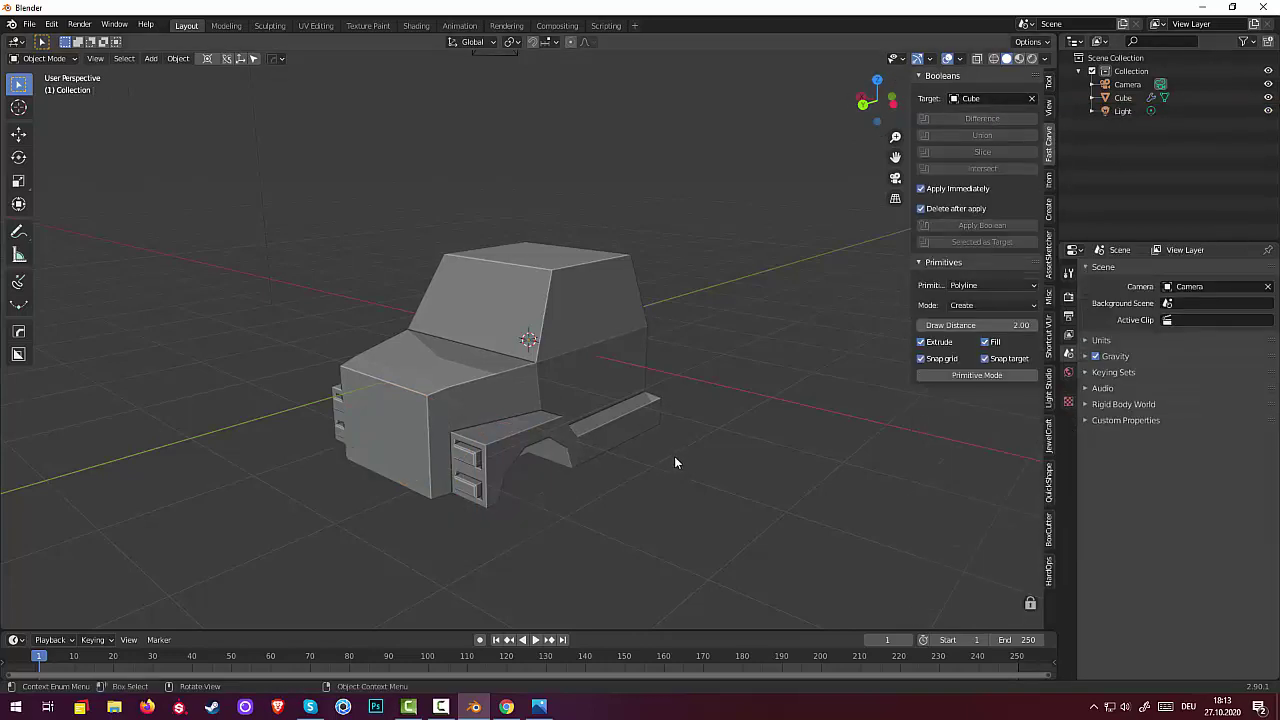
middle_drag(674, 456, 654, 434)
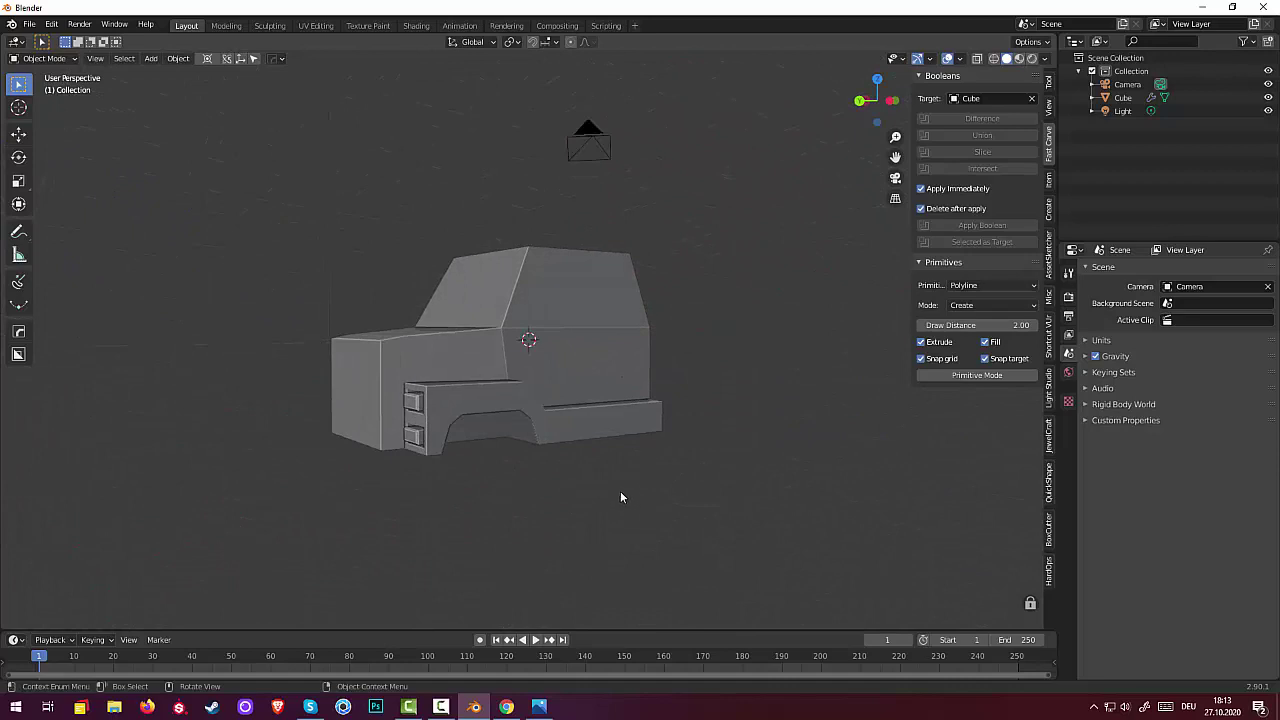
scroll(590, 480, up, 2)
middle_drag(560, 463, 496, 426)
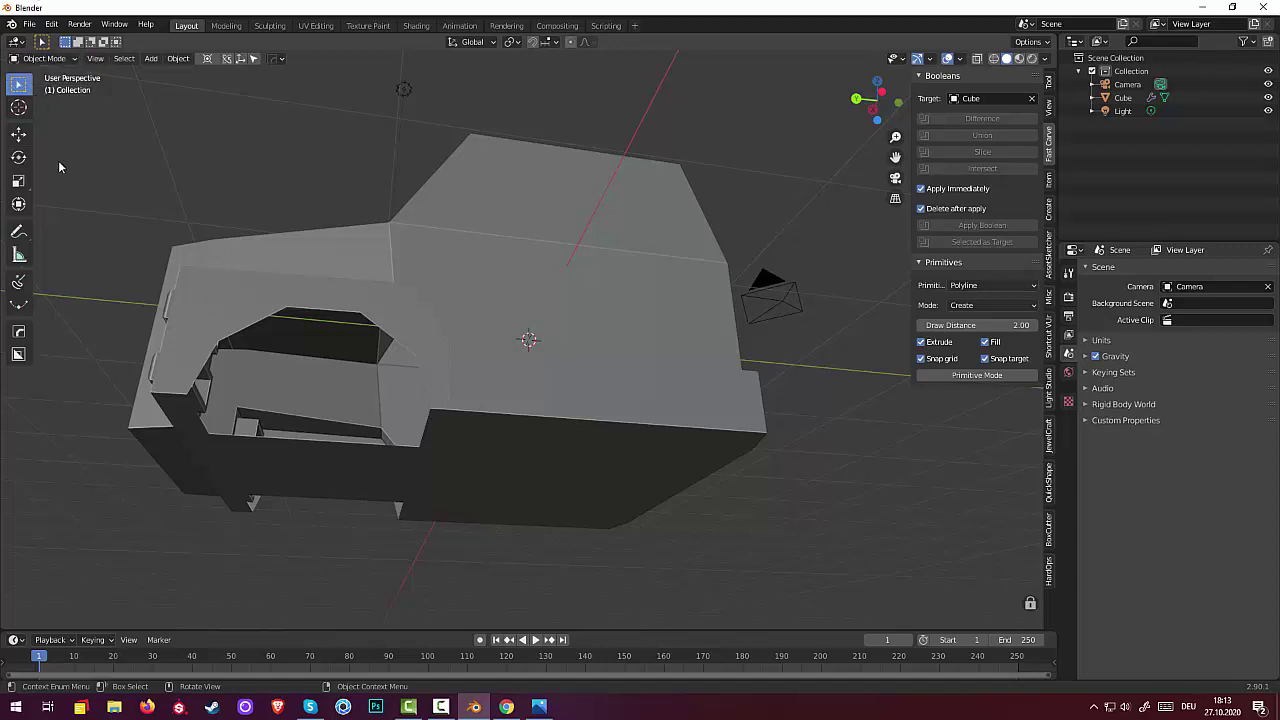
In Edit Mode on the car body, select all the outer edges around the front wheel arch opening
click(227, 315)
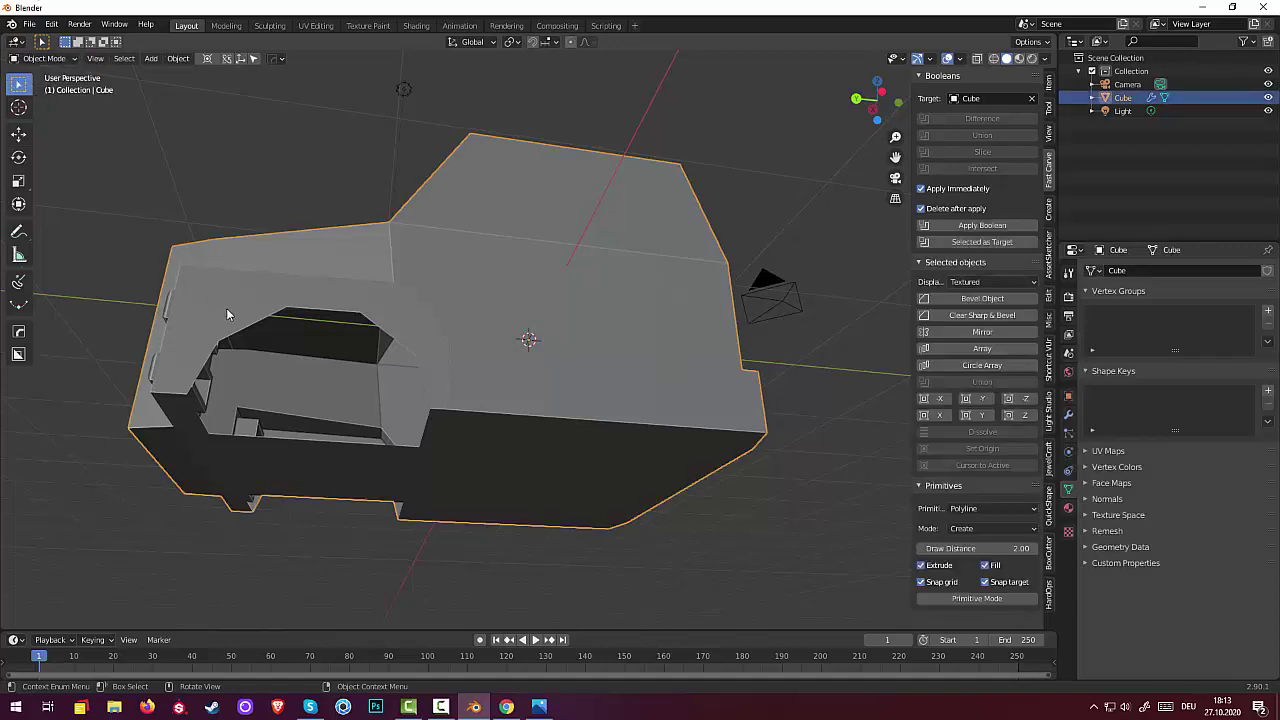
click(44, 58)
click(45, 87)
middle_drag(269, 321, 263, 350)
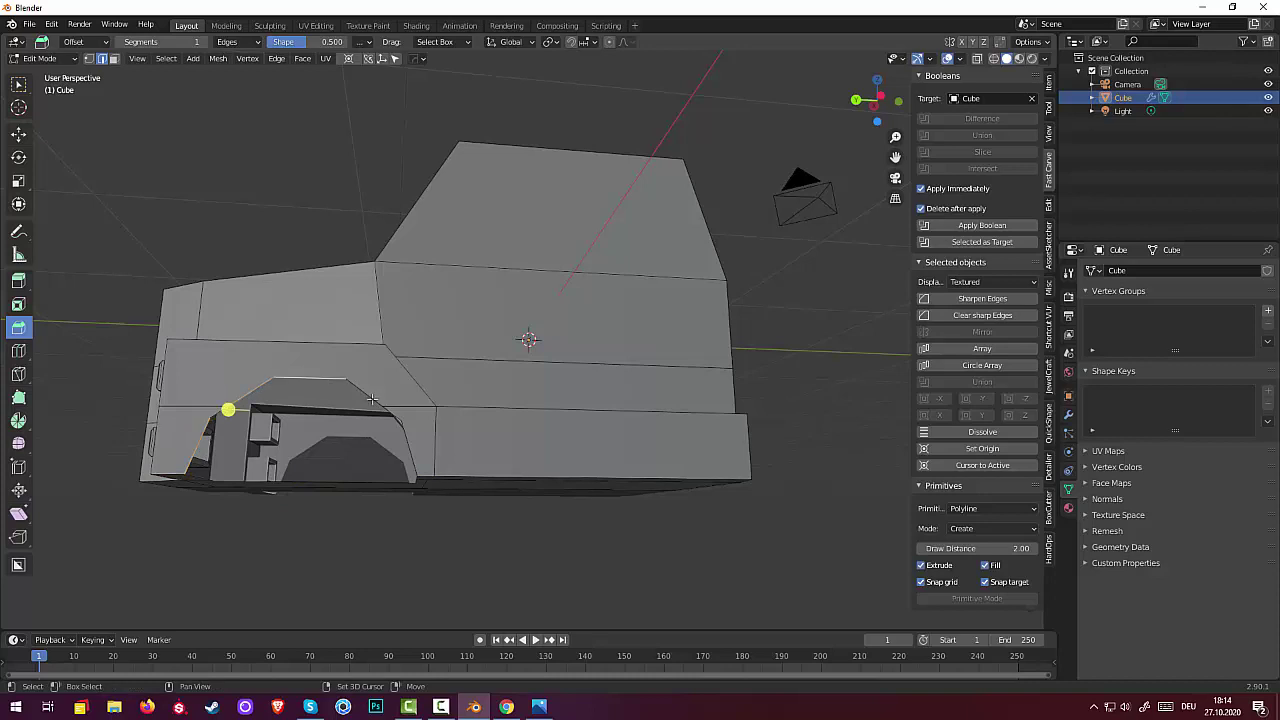
middle_drag(401, 441, 500, 440)
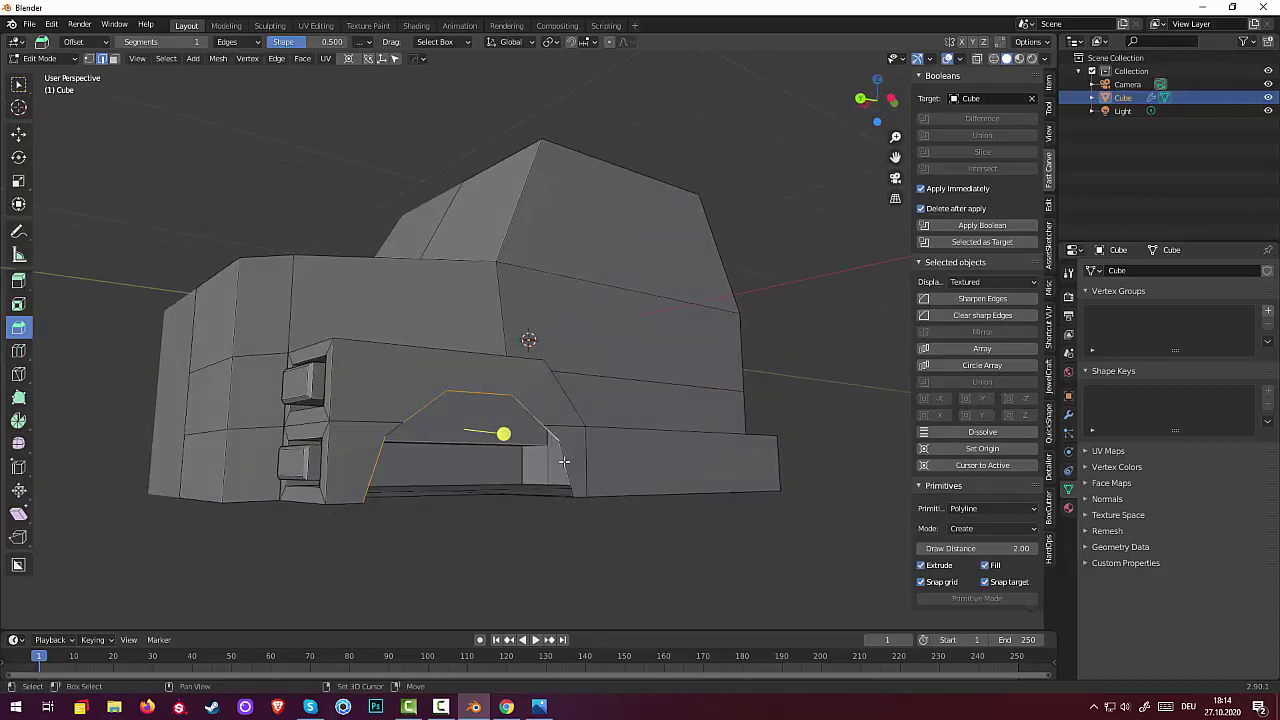
middle_drag(606, 509, 245, 125)
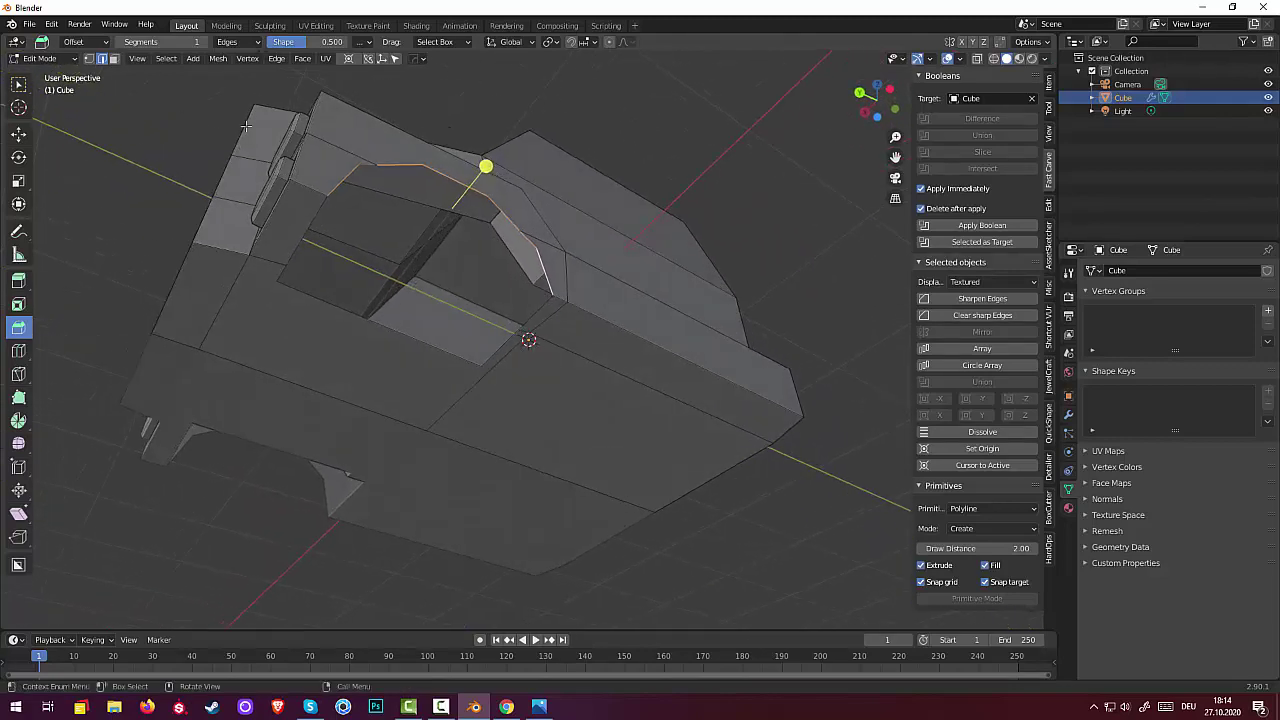
shift+click(364, 163)
Extrude the selected wheel arch edges about 0.612 m along X into the car body
key(g)
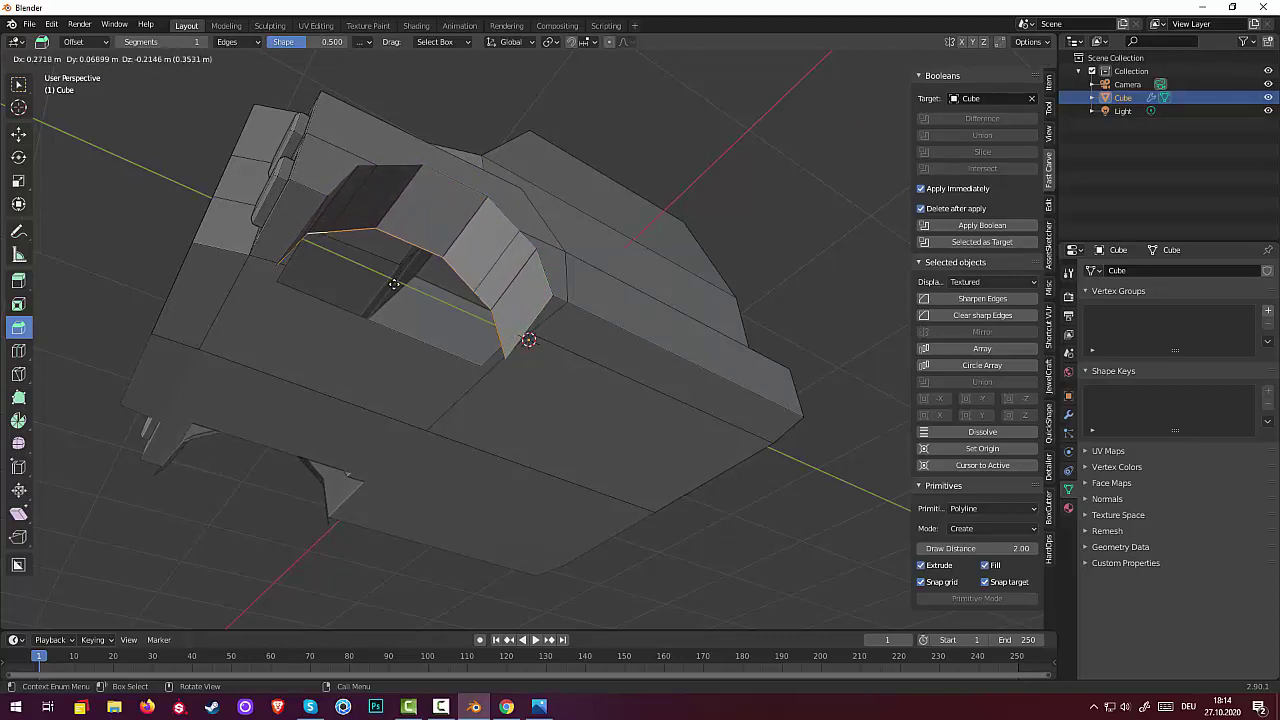
key(x)
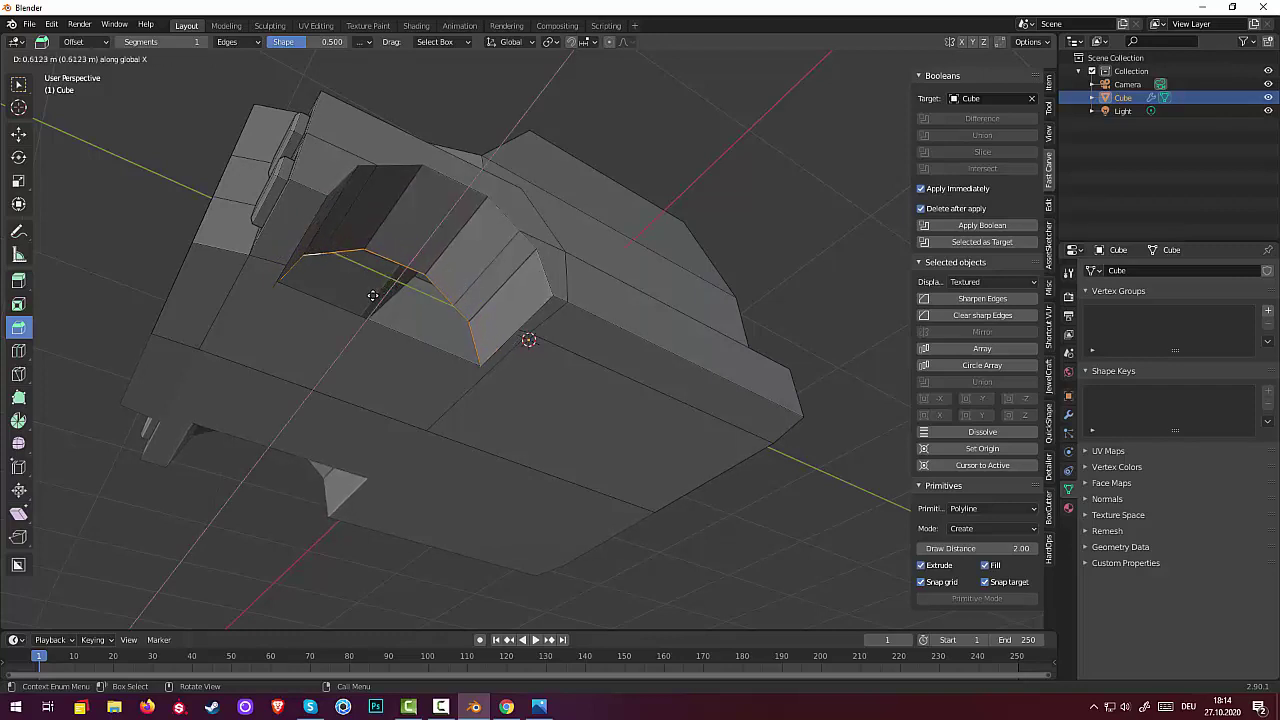
click(372, 296)
middle_drag(372, 296, 343, 351)
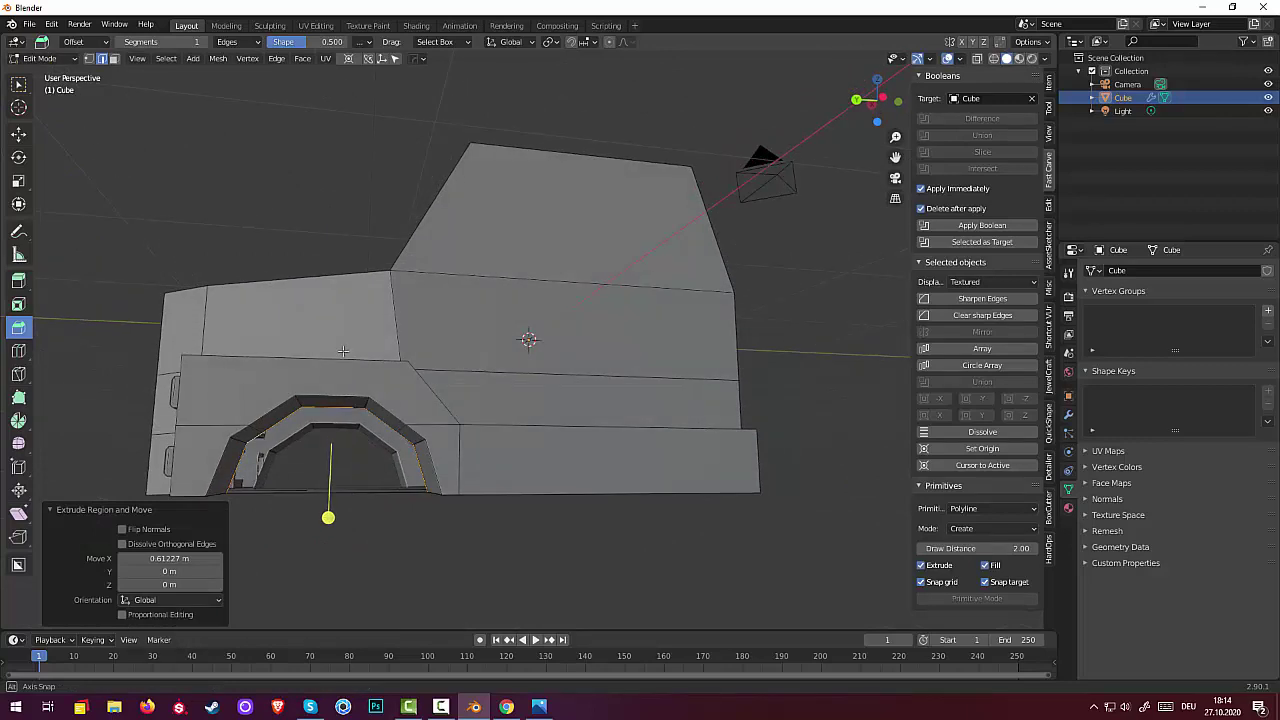
Fill the inner end of the extruded wheel arch with a face and select its bottom edge
key(f)
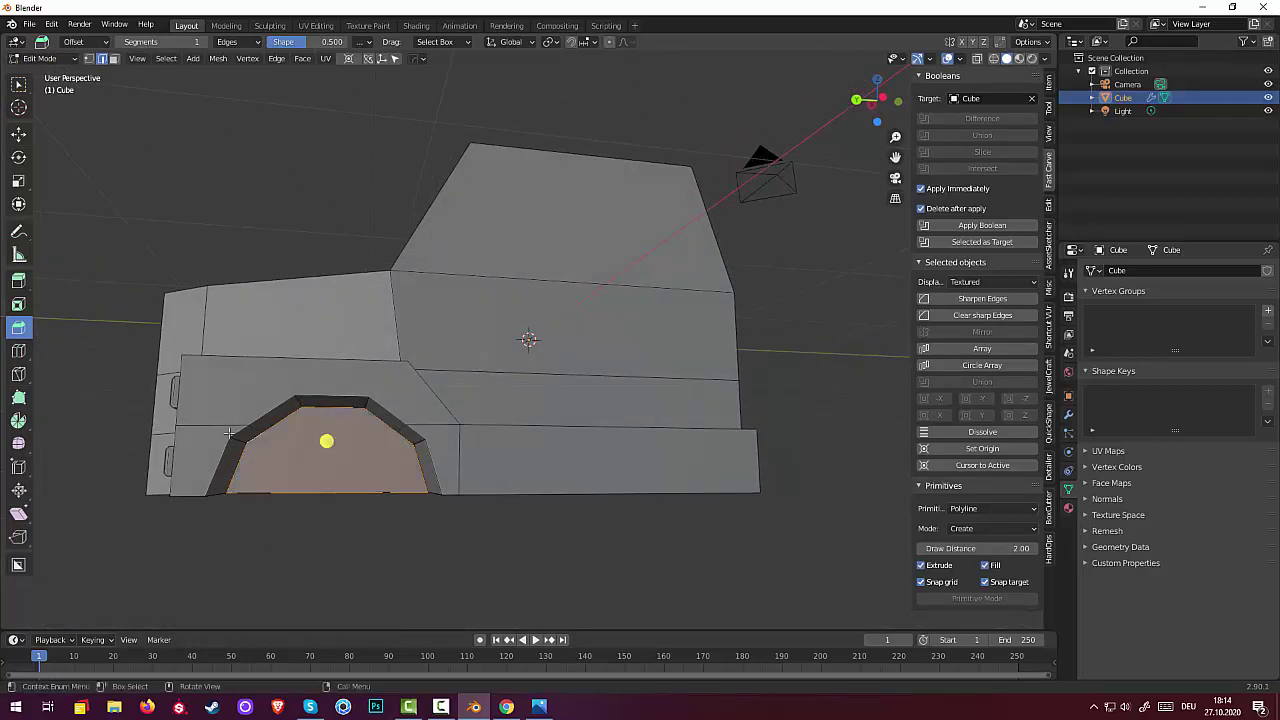
key(ctrl+z)
middle_drag(302, 528, 338, 434)
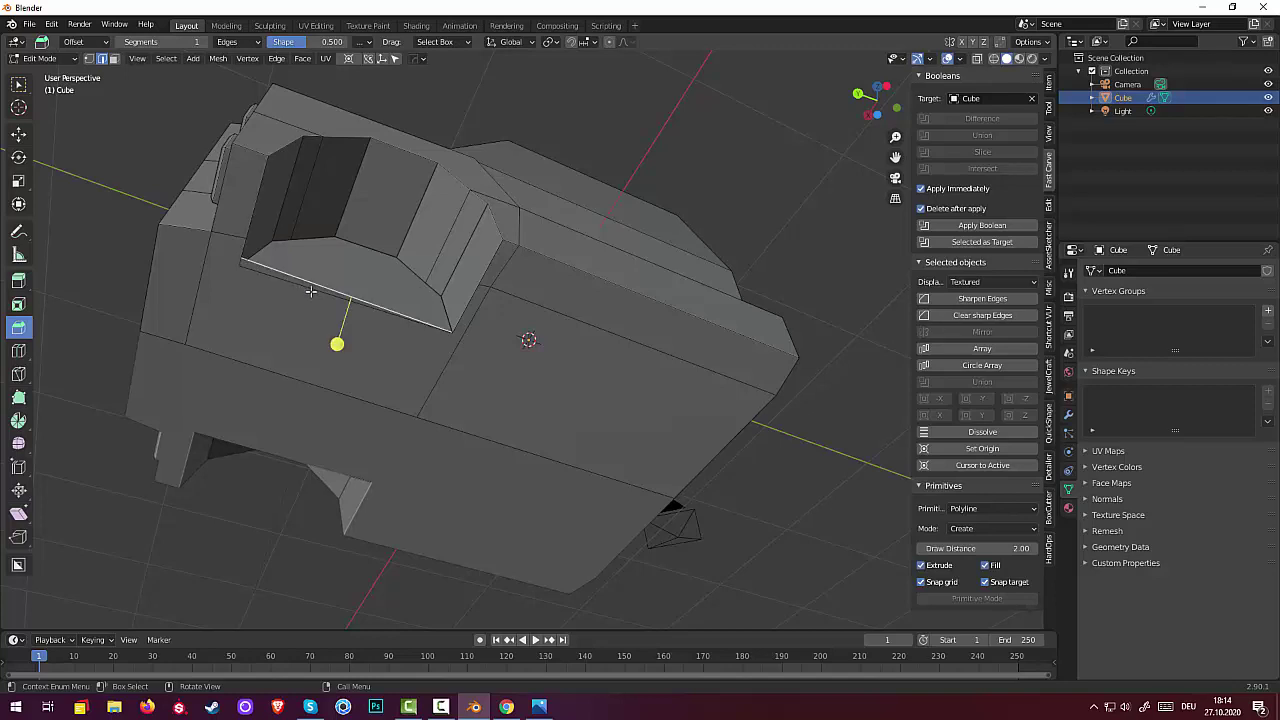
Try dissolving and deleting the bottom edge of the wheel arch's inner face, undo the deletion and clear the selection
middle_drag(311, 291, 259, 362)
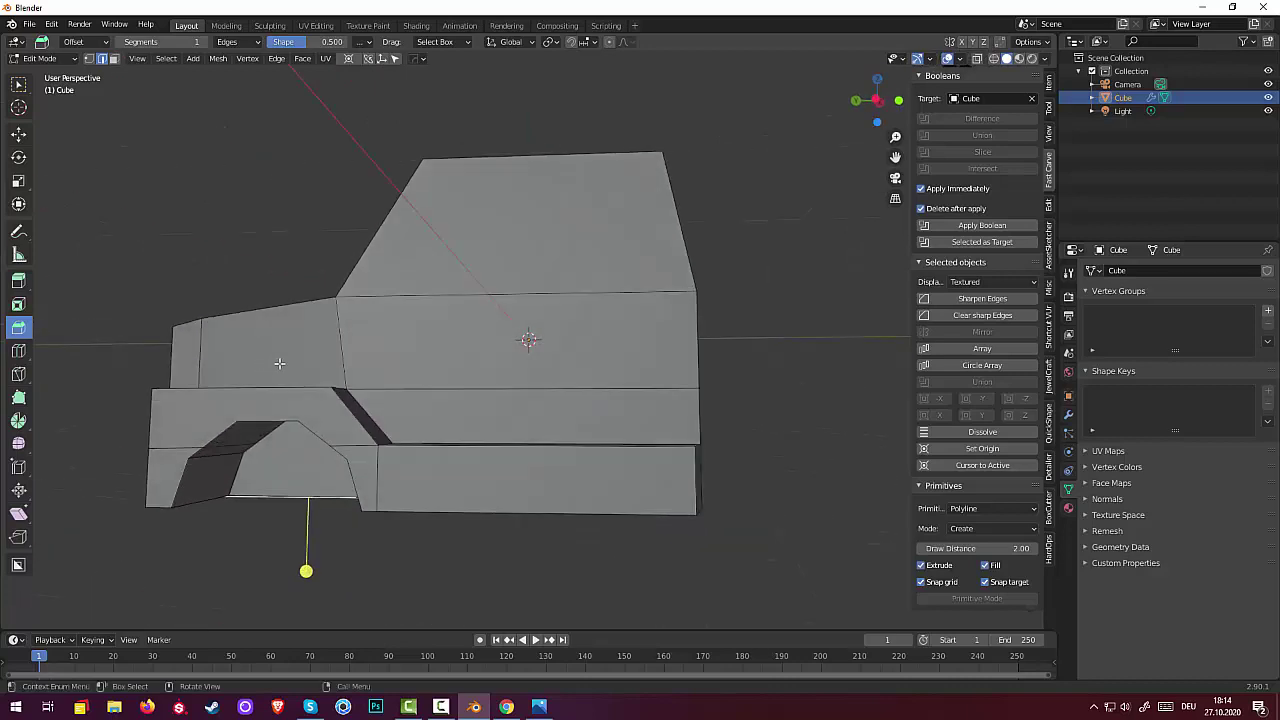
key(x)
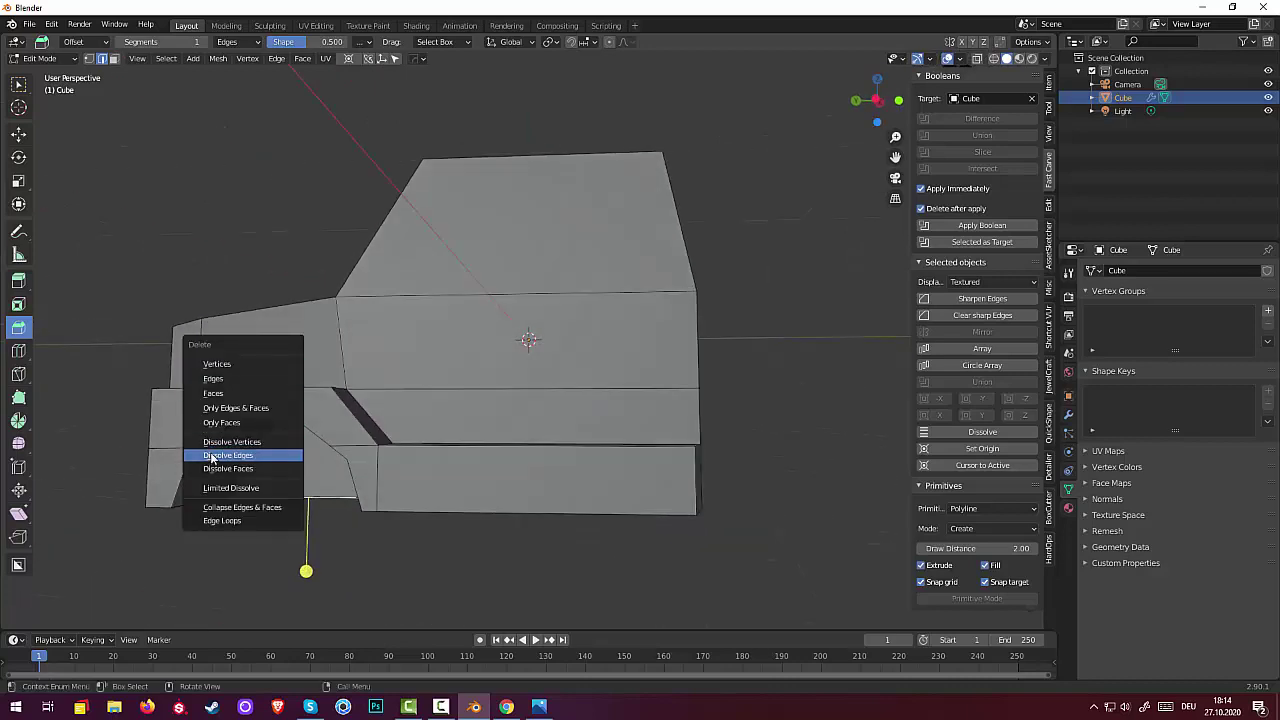
click(211, 458)
key(x)
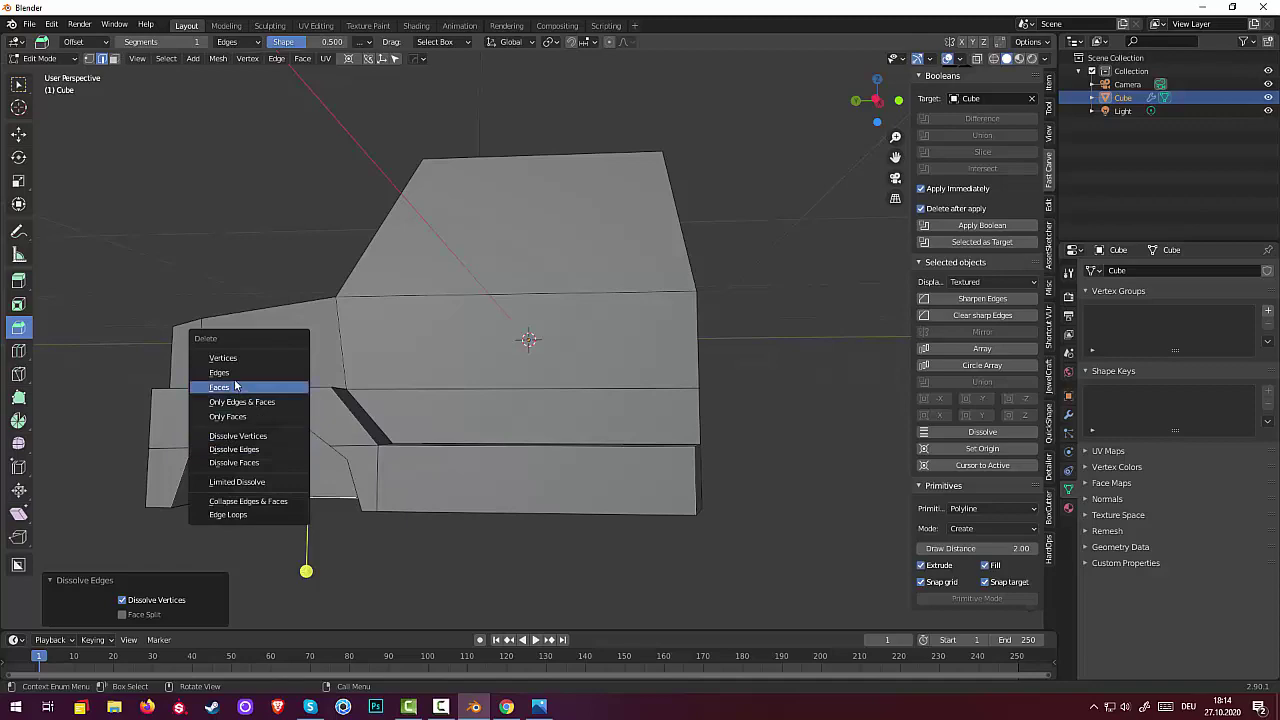
click(222, 372)
middle_drag(230, 372, 403, 316)
scroll(416, 314, up, 1)
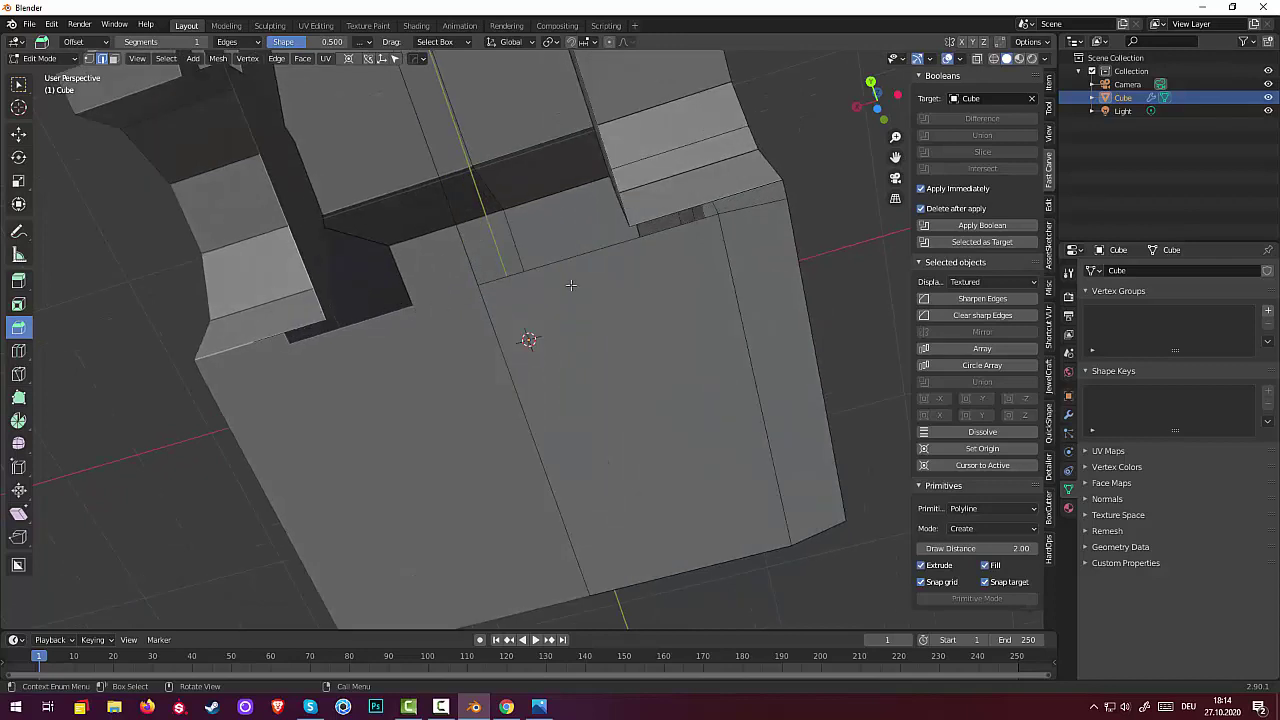
scroll(637, 276, down, 2)
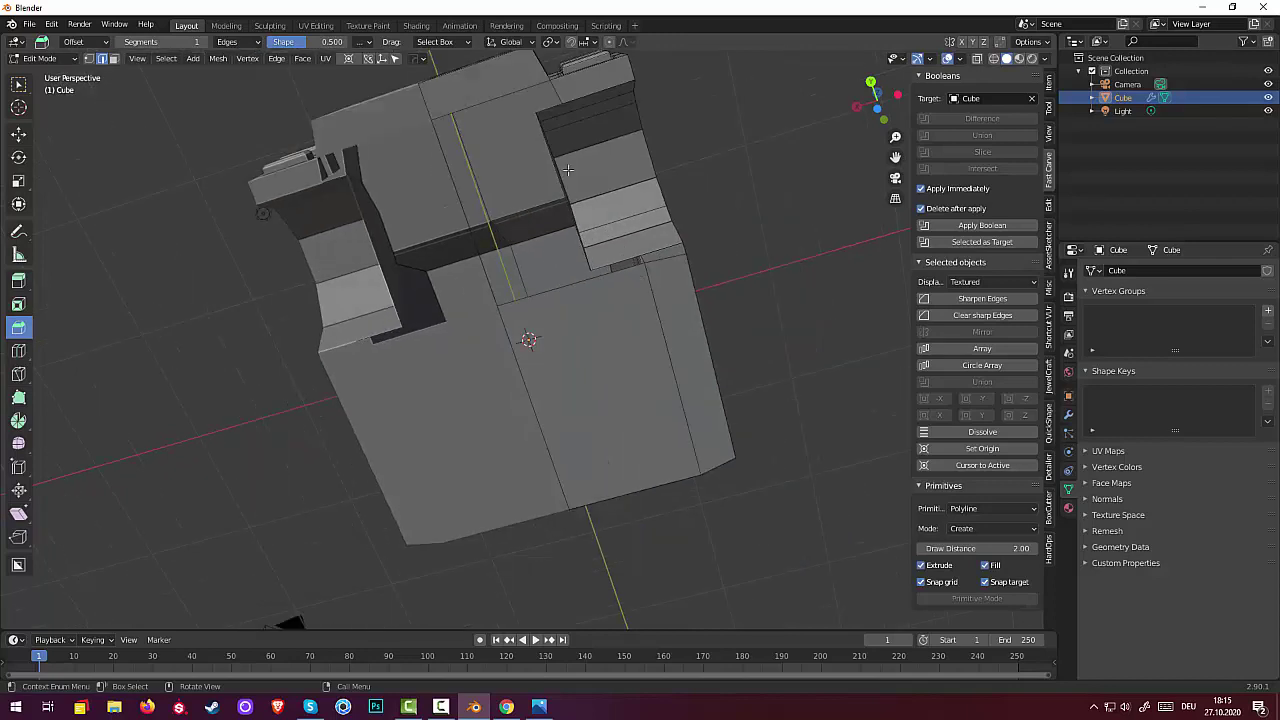
middle_drag(557, 169, 614, 266)
middle_drag(565, 215, 631, 249)
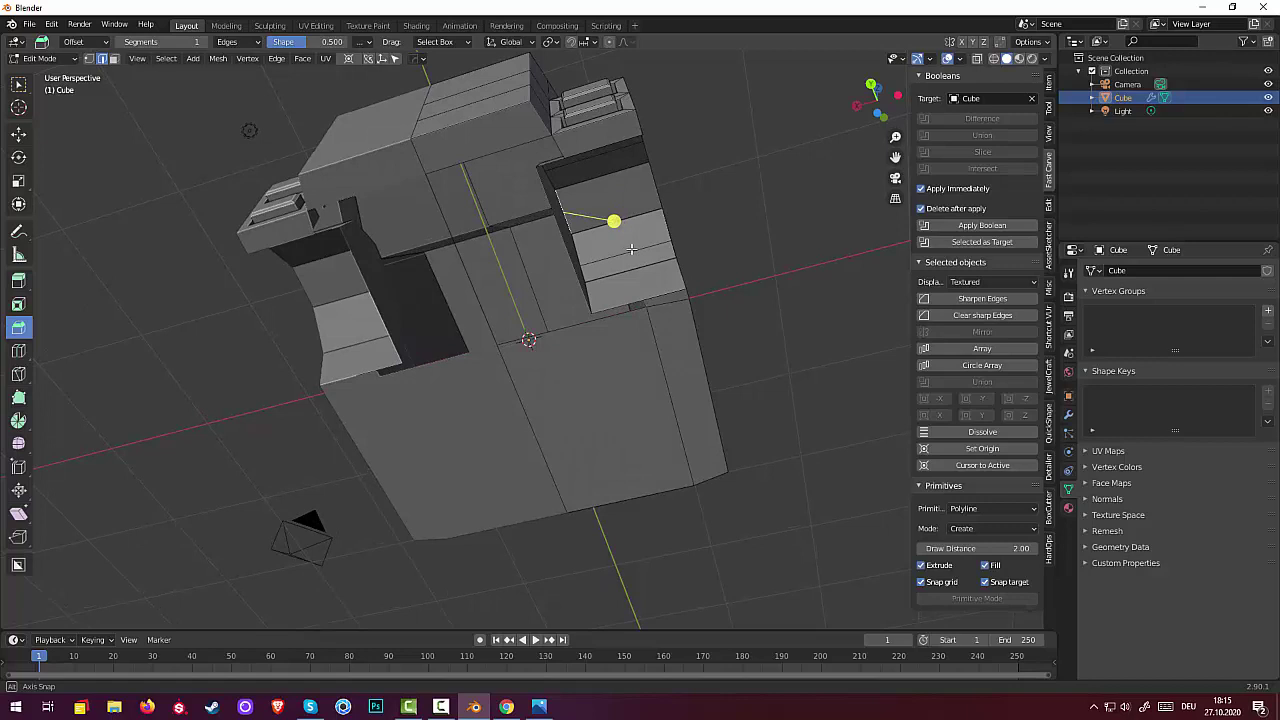
mouse_move(631, 249)
middle_down()
mouse_move(613, 258)
mouse_move(628, 260)
middle_up()
key(ctrl+z)
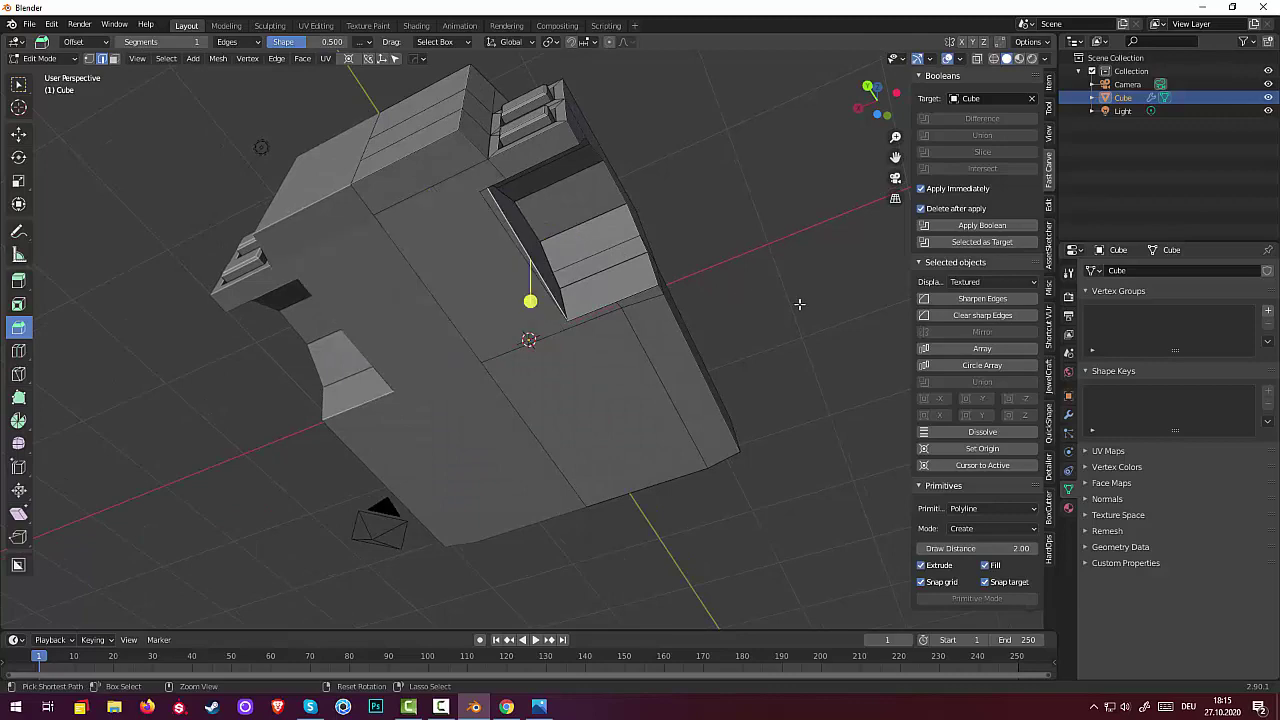
middle_drag(620, 274, 555, 280)
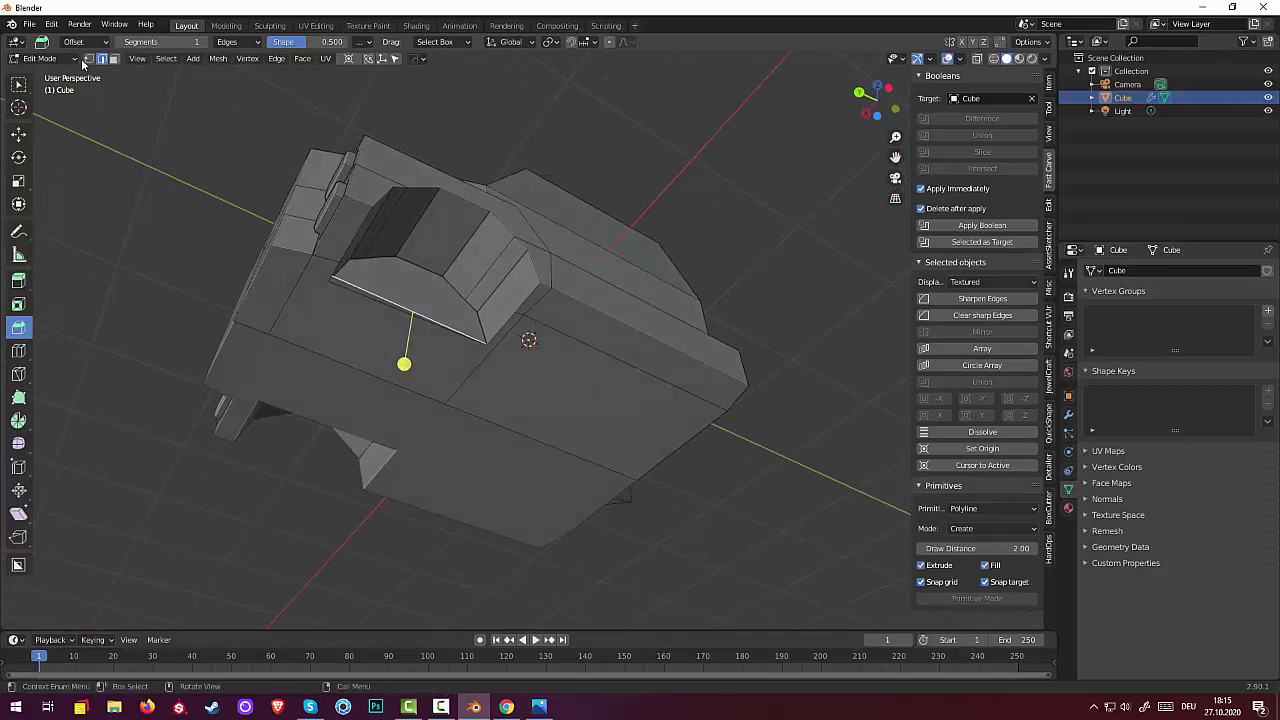
click(95, 78)
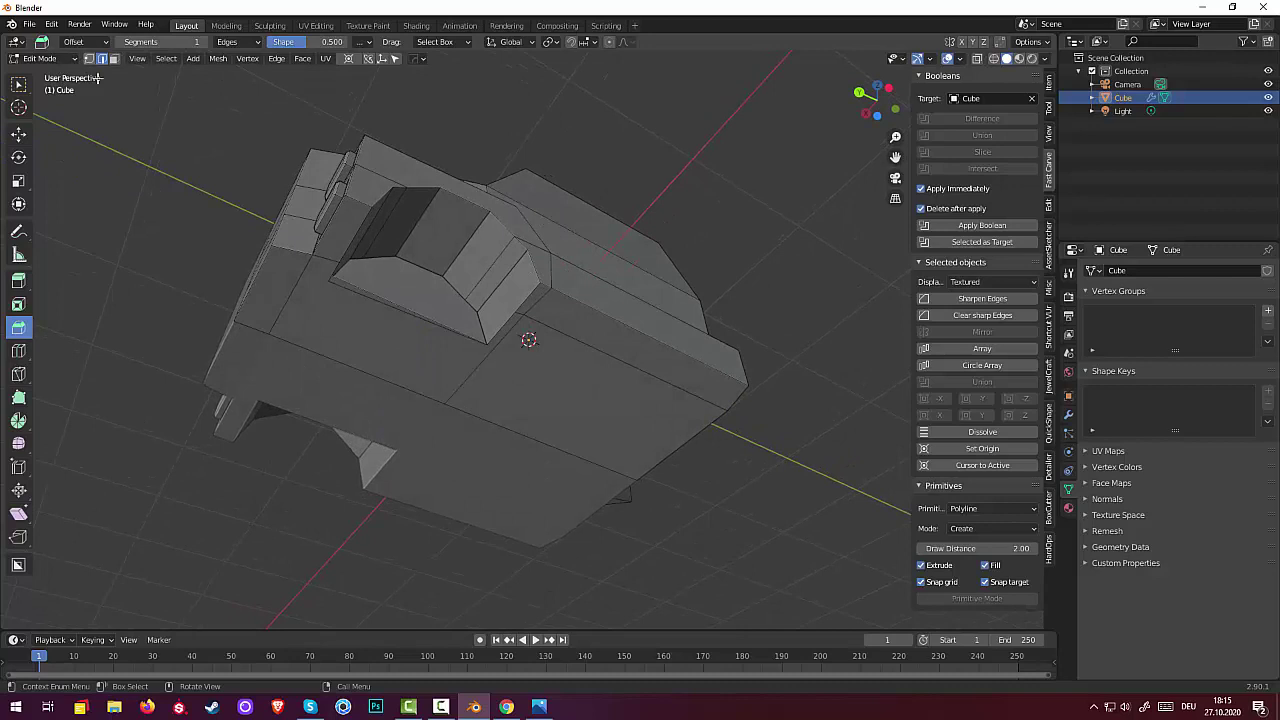
Check the wheel arch from below in Object Mode, return to Edit Mode and switch to vertex selection
click(45, 58)
click(364, 303)
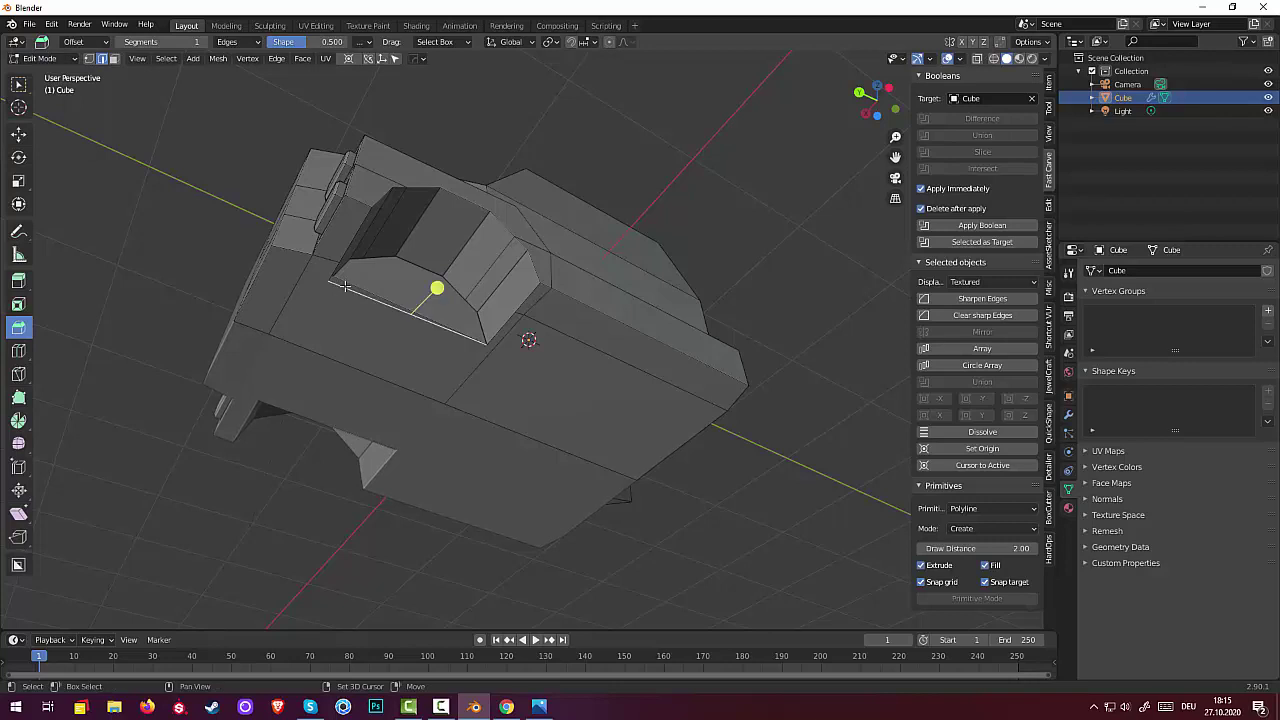
click(66, 59)
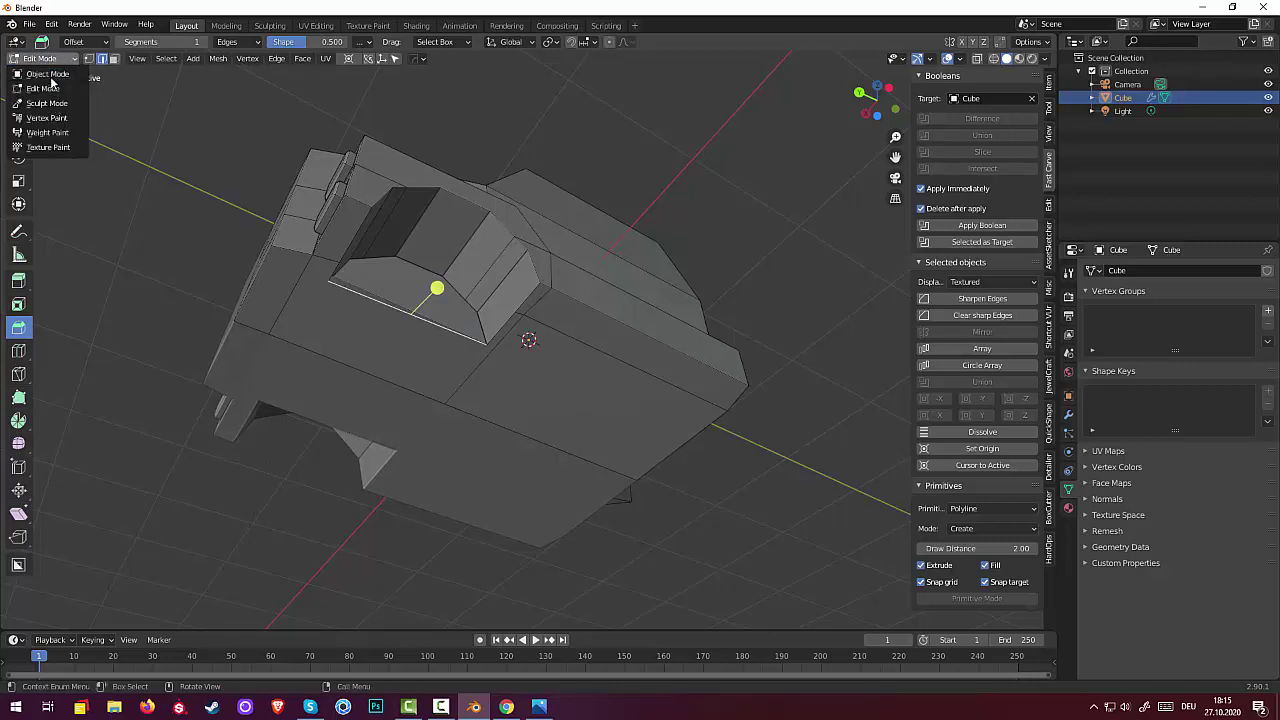
click(52, 77)
middle_drag(466, 365, 486, 408)
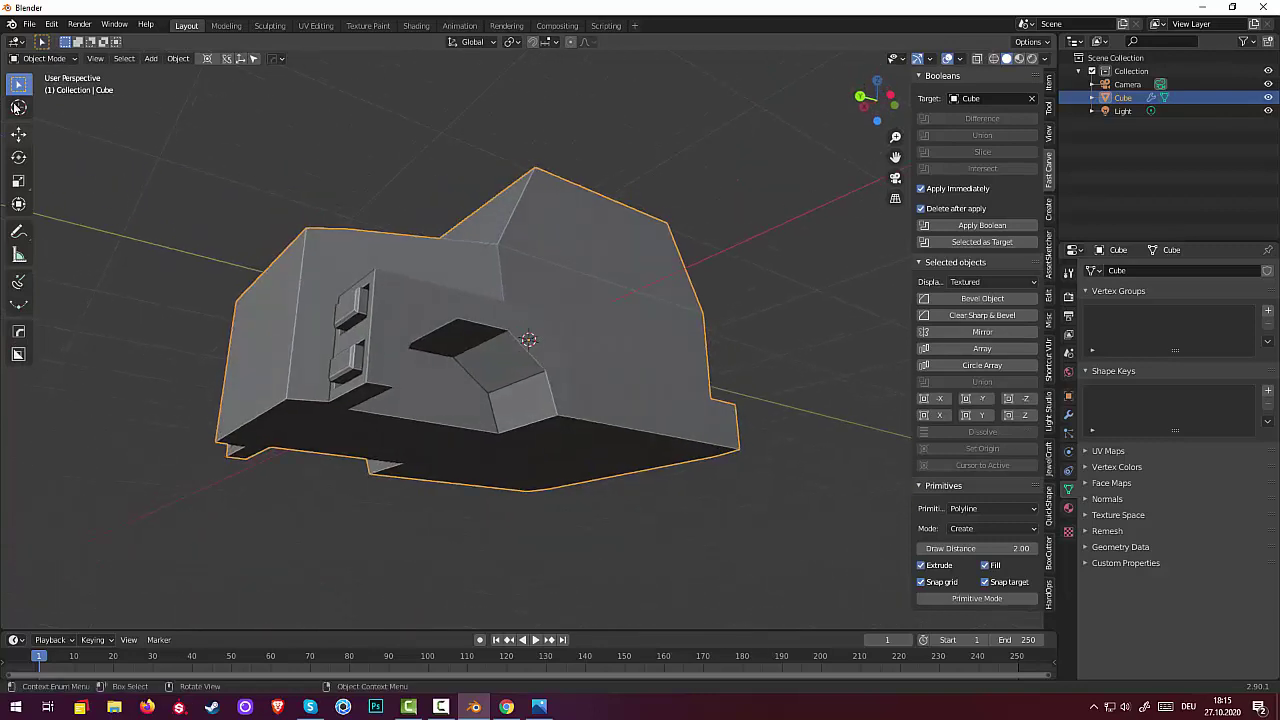
click(44, 58)
click(44, 88)
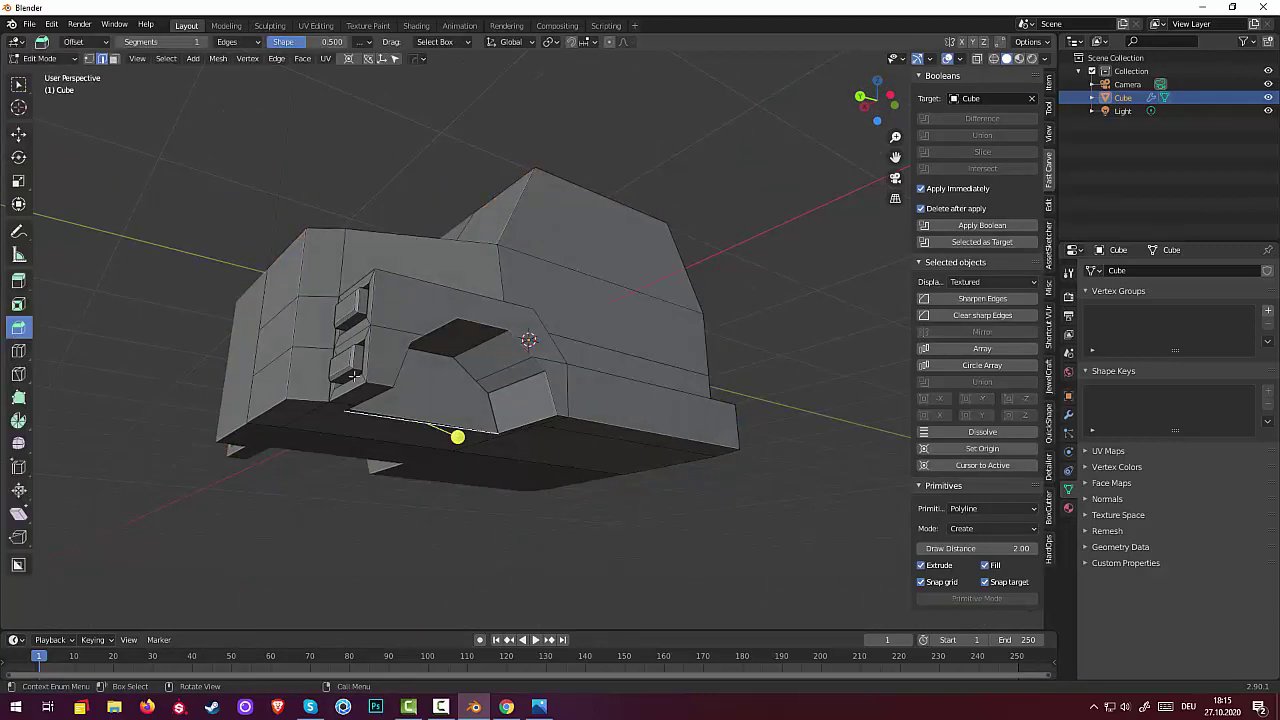
middle_drag(88, 124, 85, 182)
click(88, 58)
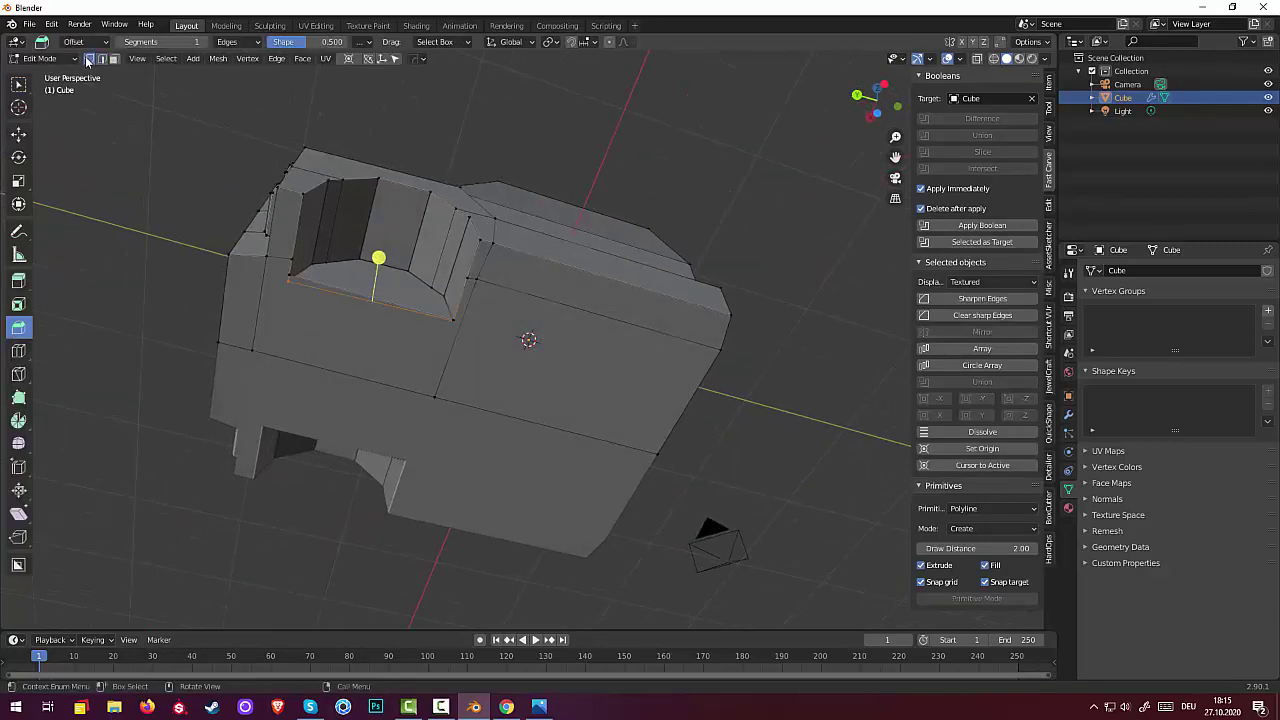
Try merging the end vertices of the inner wheel arch face's bottom edge with At Last, and undo the merge
scroll(222, 326, up, 3)
middle_drag(244, 332, 268, 340)
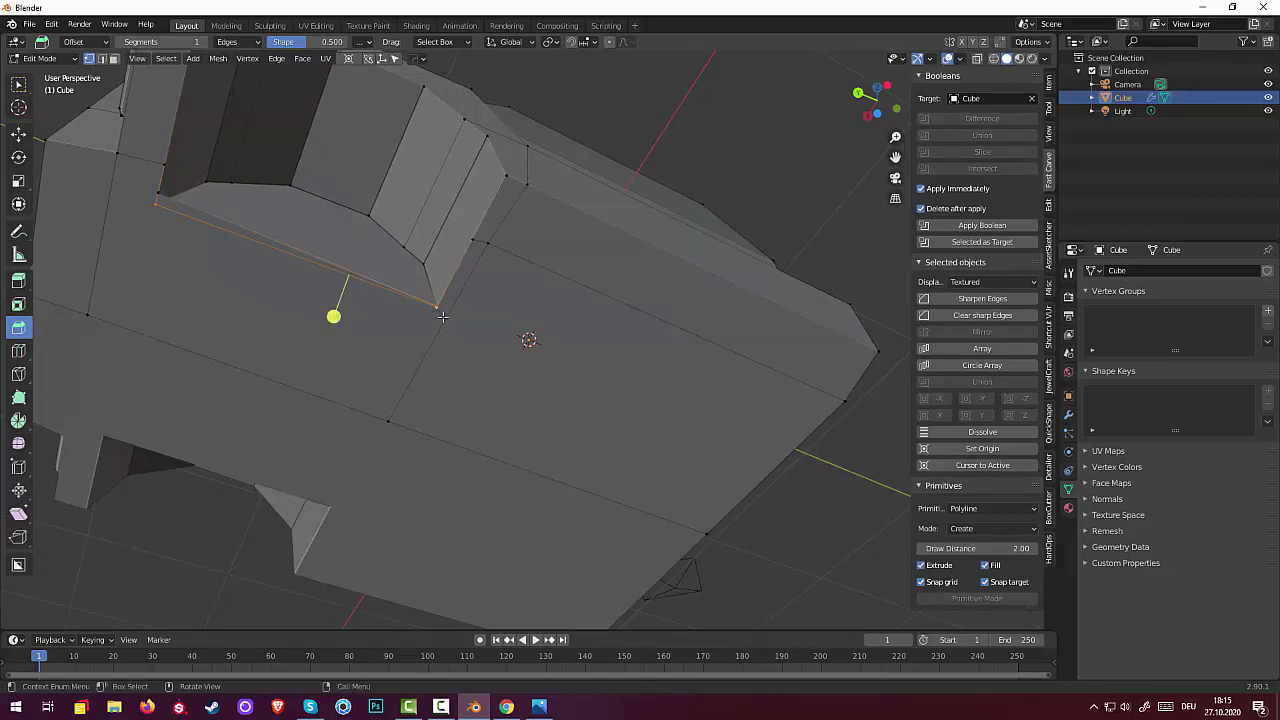
key(m)
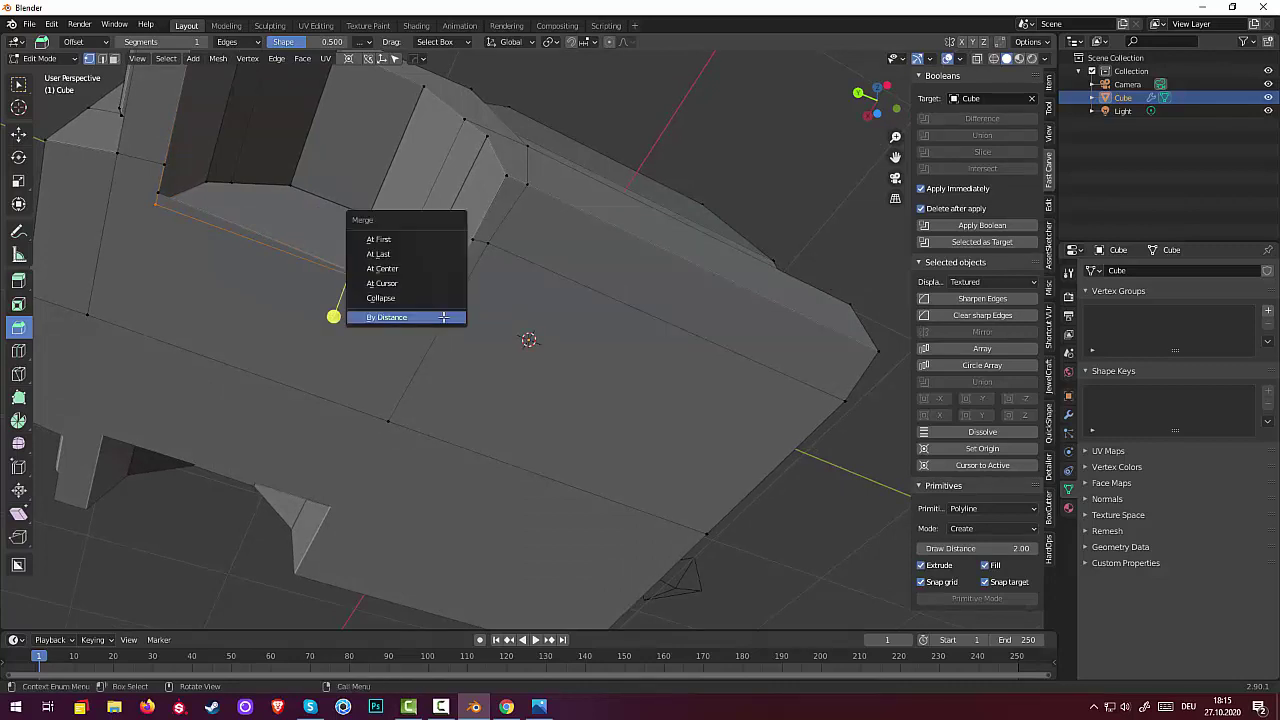
click(392, 256)
key(ctrl)
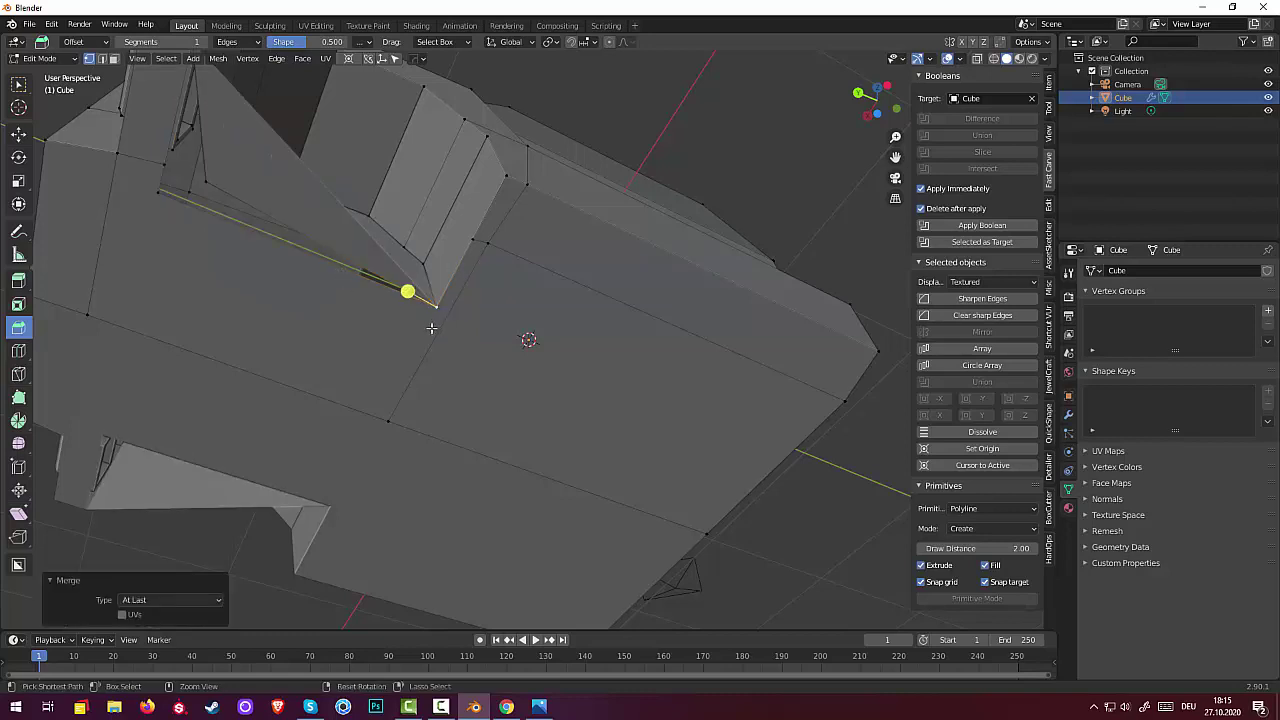
key(ctrl+z)
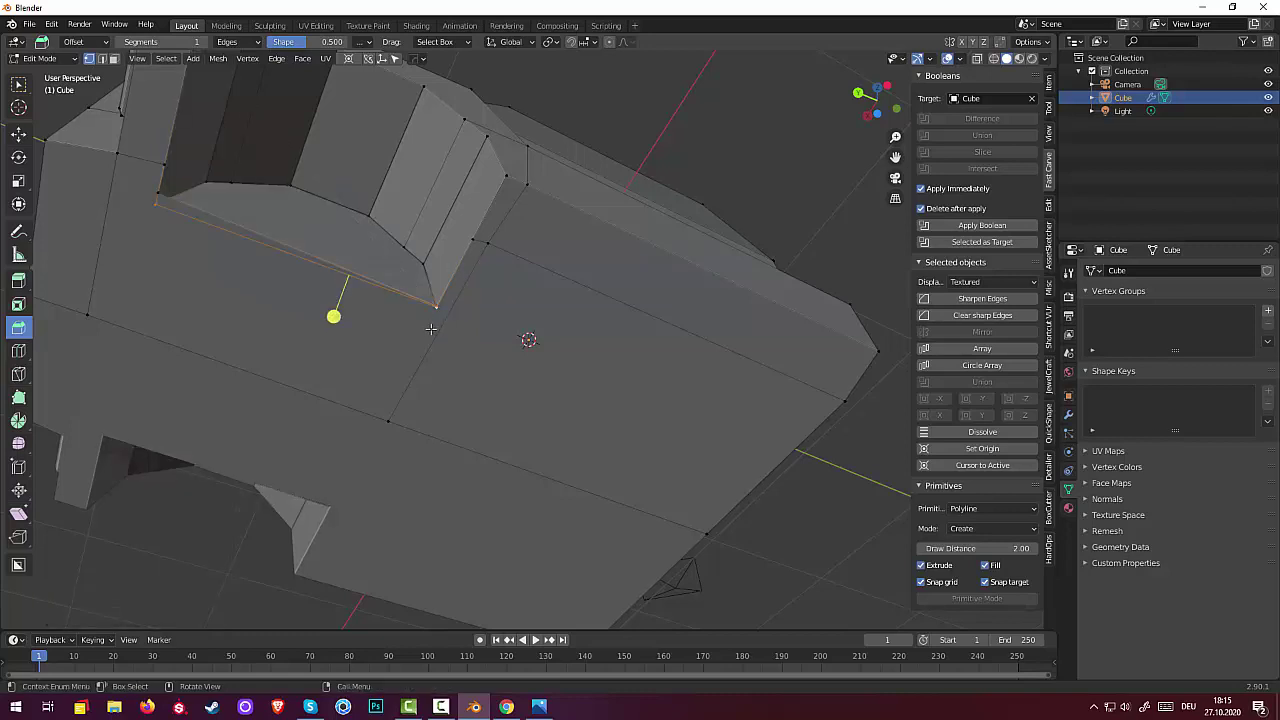
Merge the two doubled vertices at the inner front bottom corner of the wheel arch with At Last
click(157, 194)
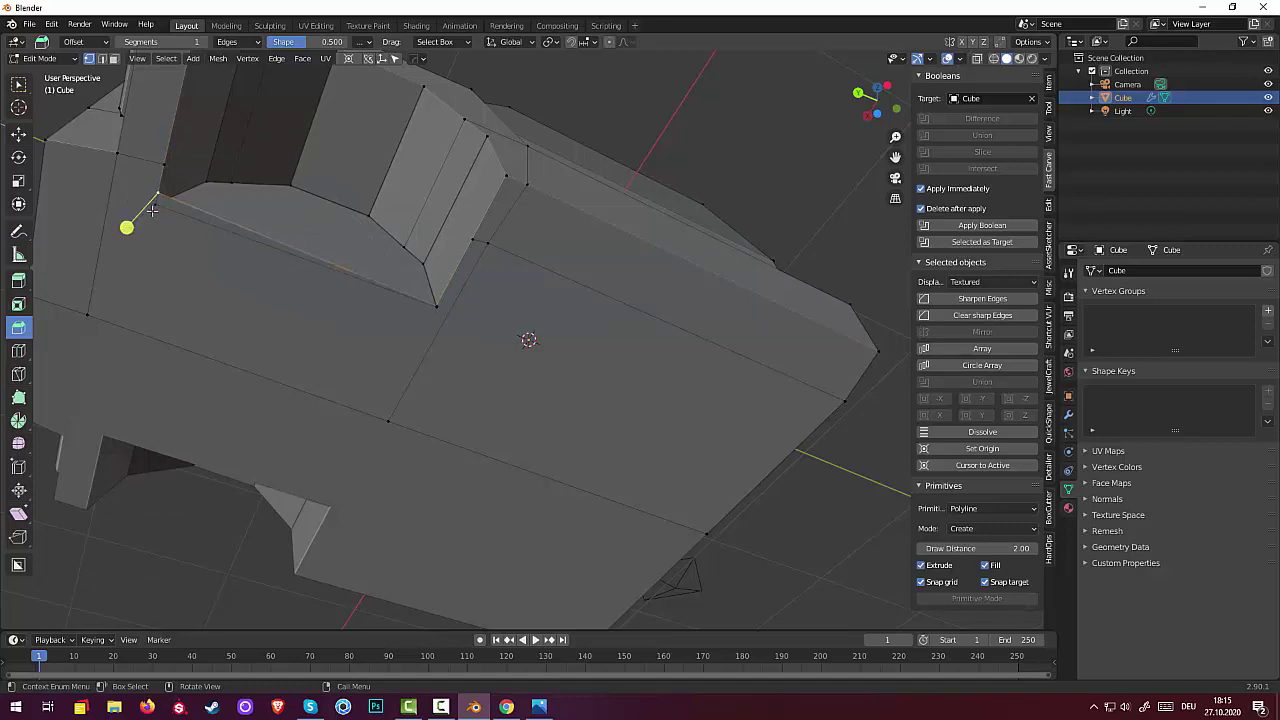
click(155, 205)
key(m)
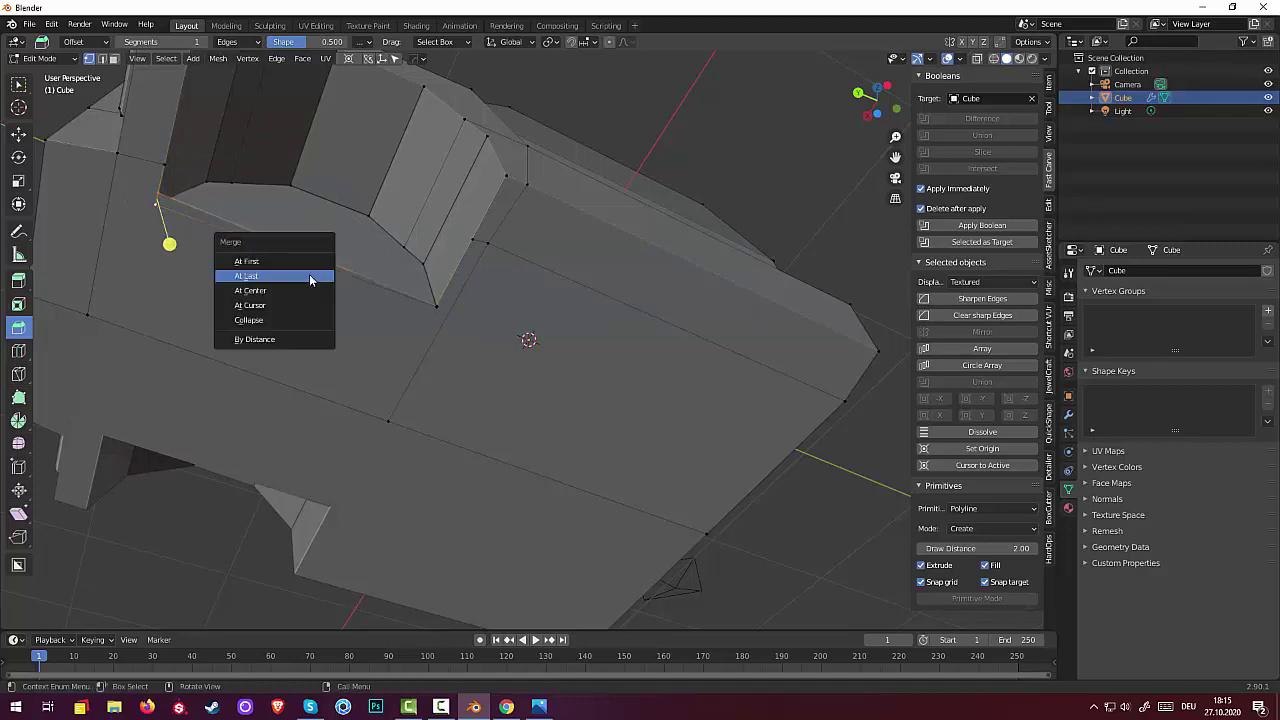
click(258, 277)
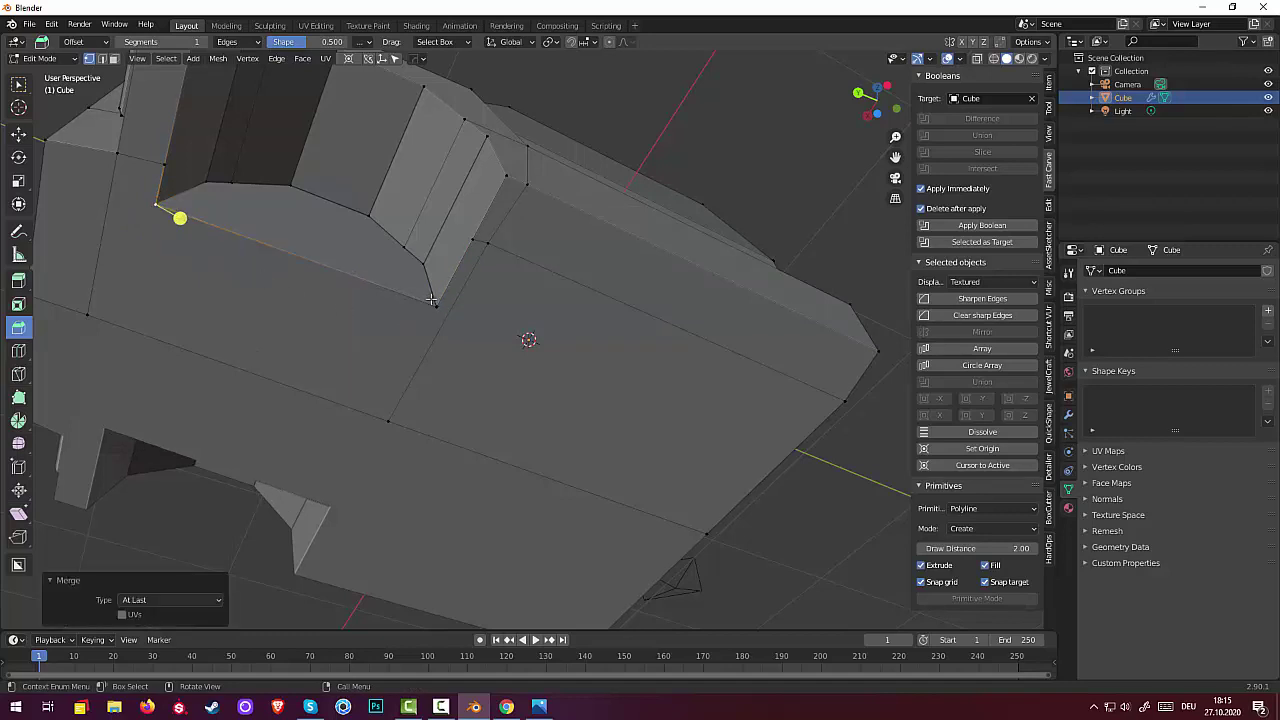
Merge the doubled vertices at the inner rear bottom corner of the wheel arch with At Center
shift+click(392, 329)
key(m)
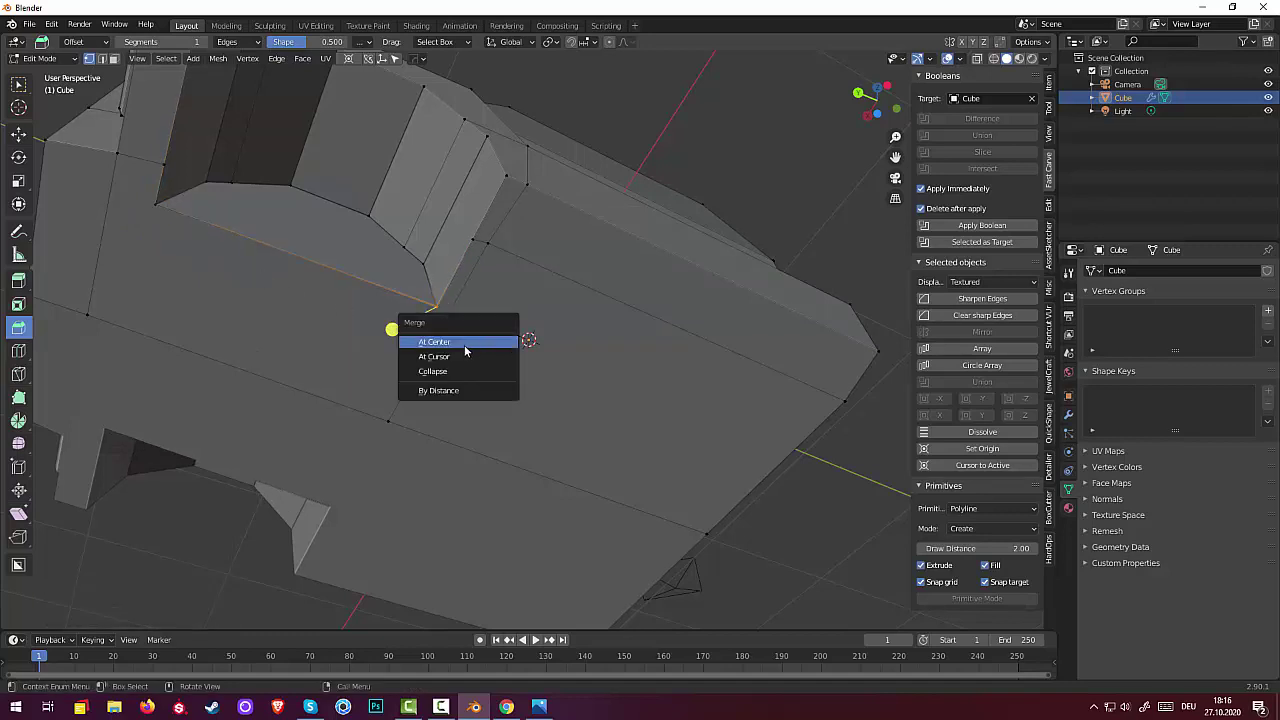
click(450, 350)
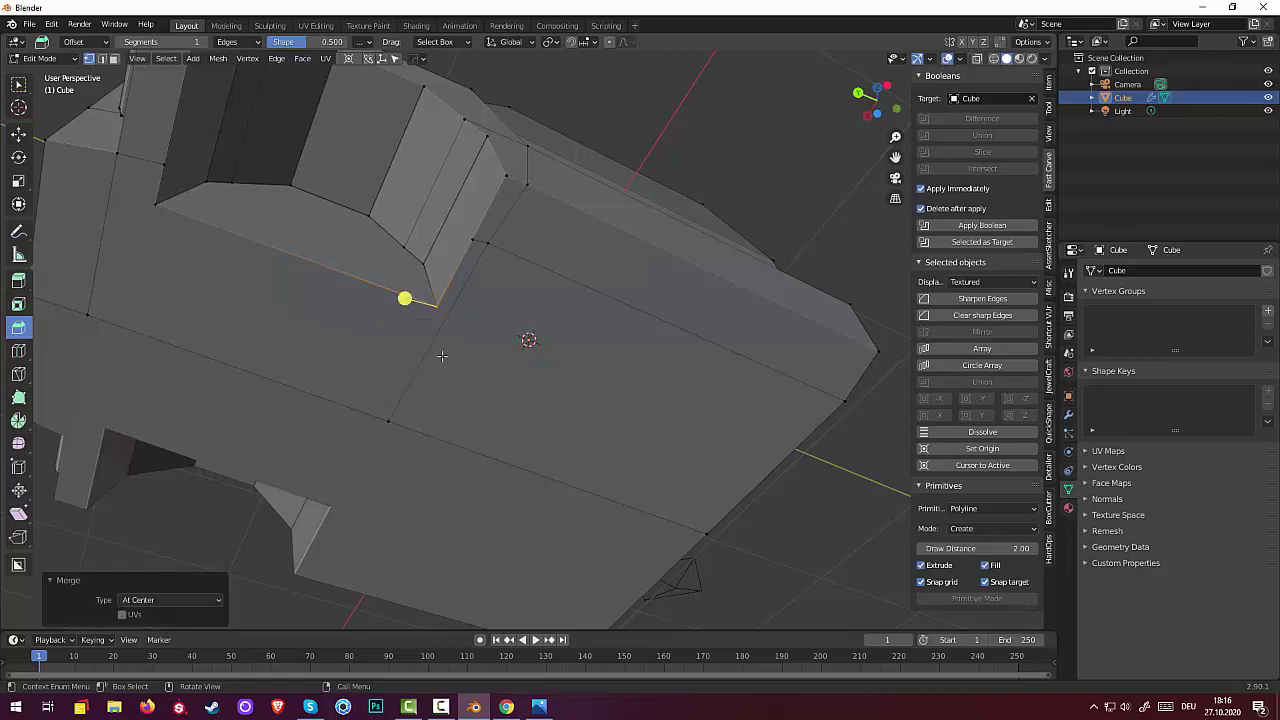
Dissolve the surplus vertices on the rear and front bottom edges of the wheel arch
middle_drag(443, 354, 531, 349)
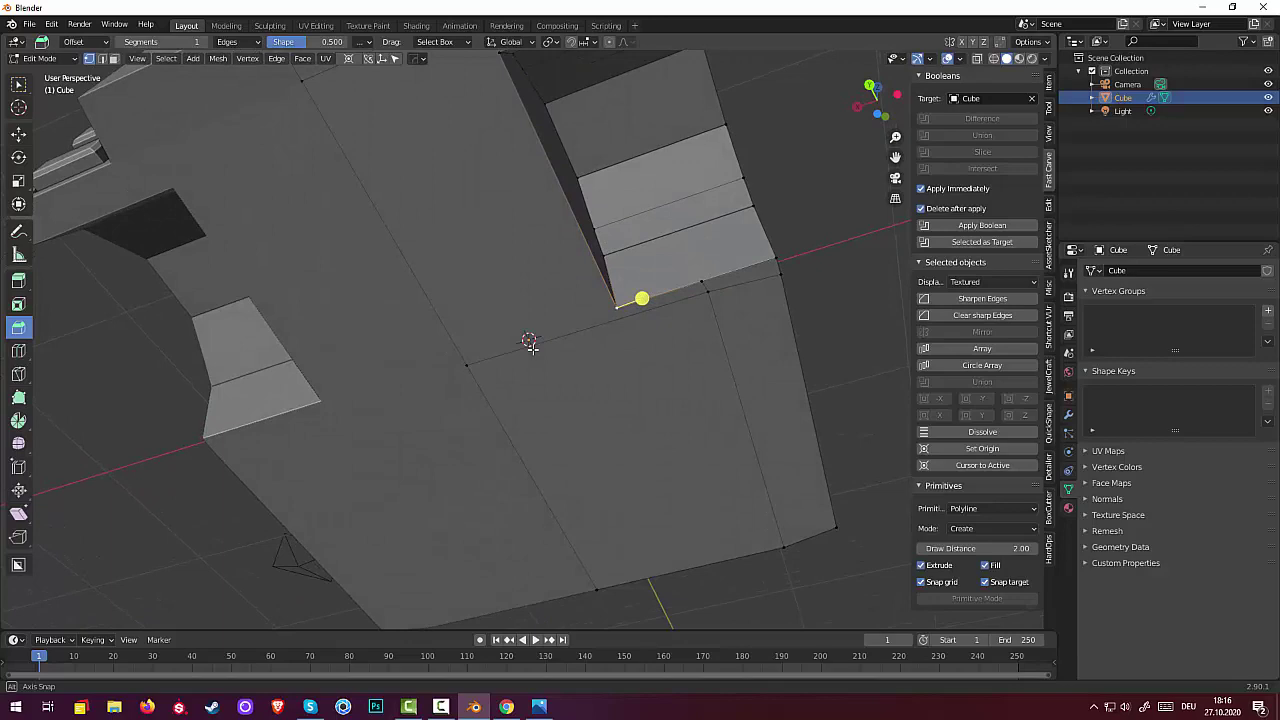
middle_drag(531, 347, 399, 294)
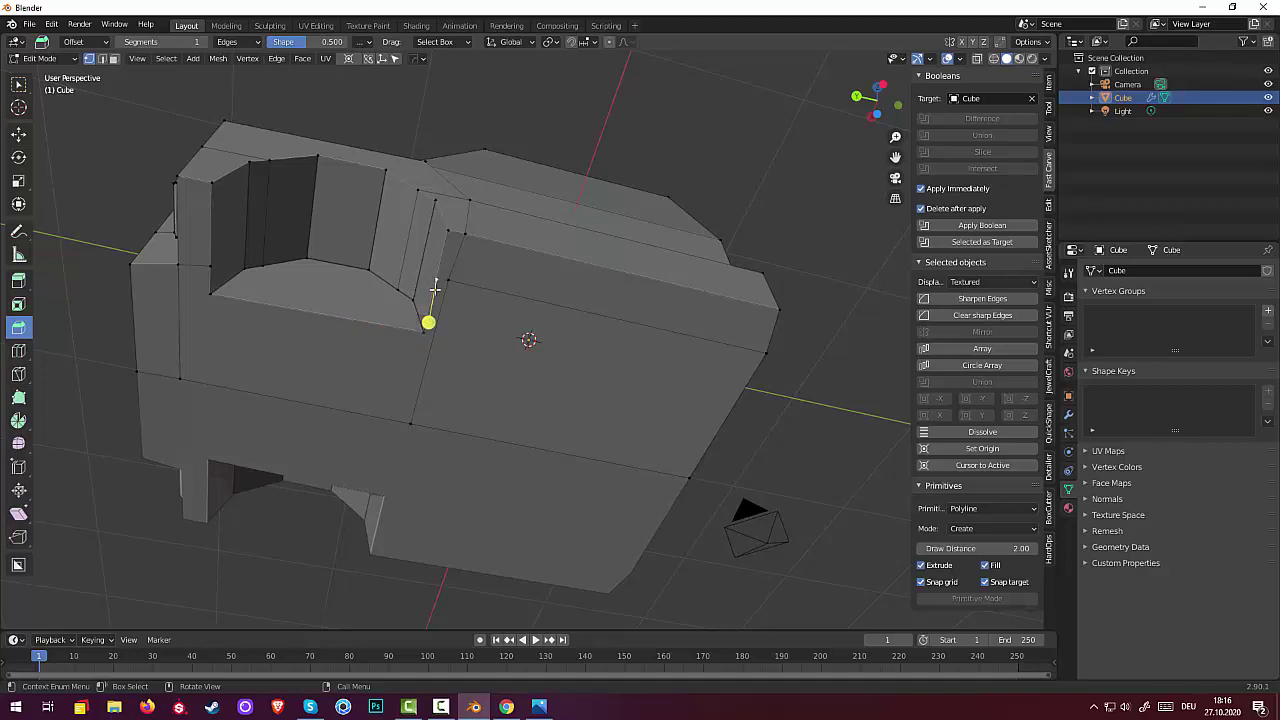
key(x)
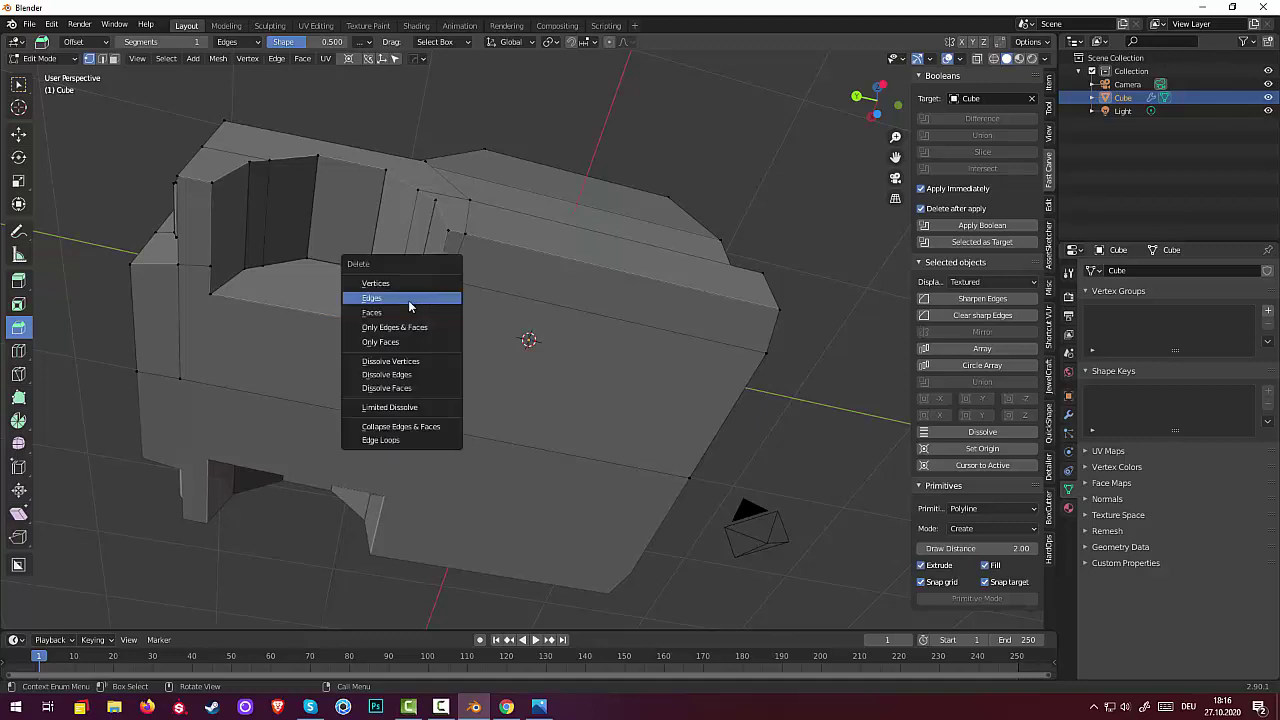
click(401, 363)
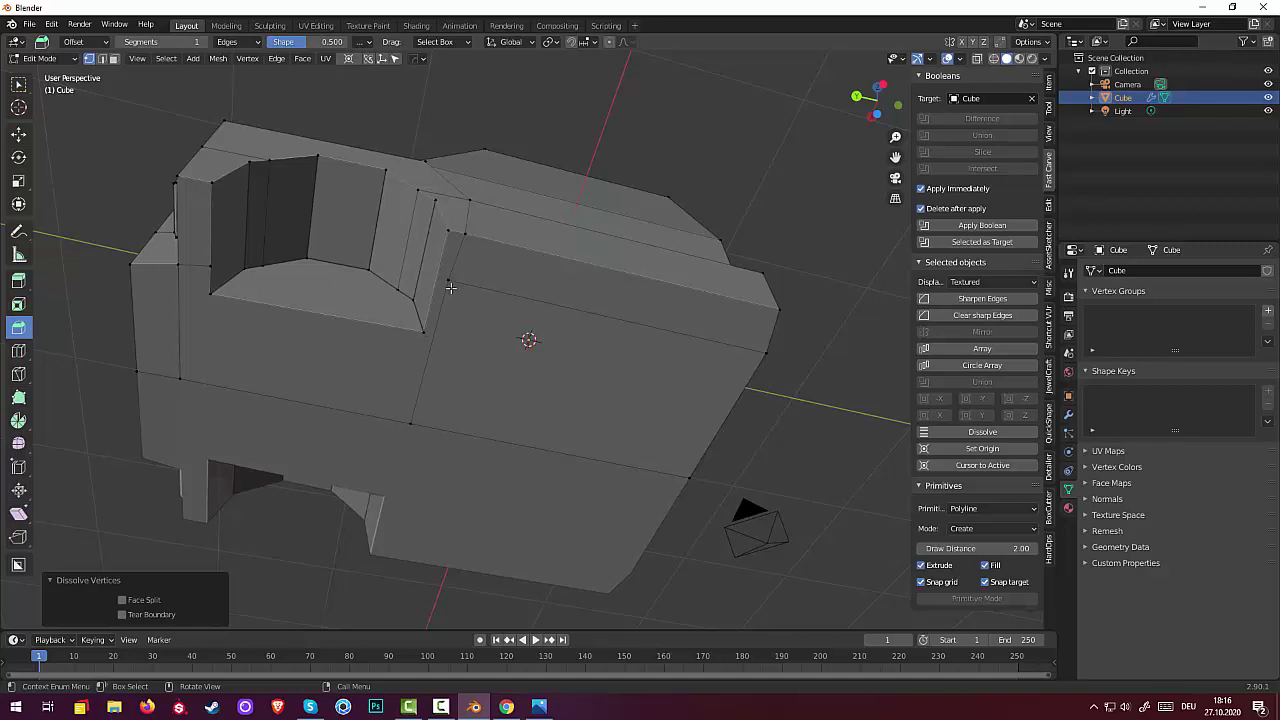
middle_drag(443, 323, 231, 256)
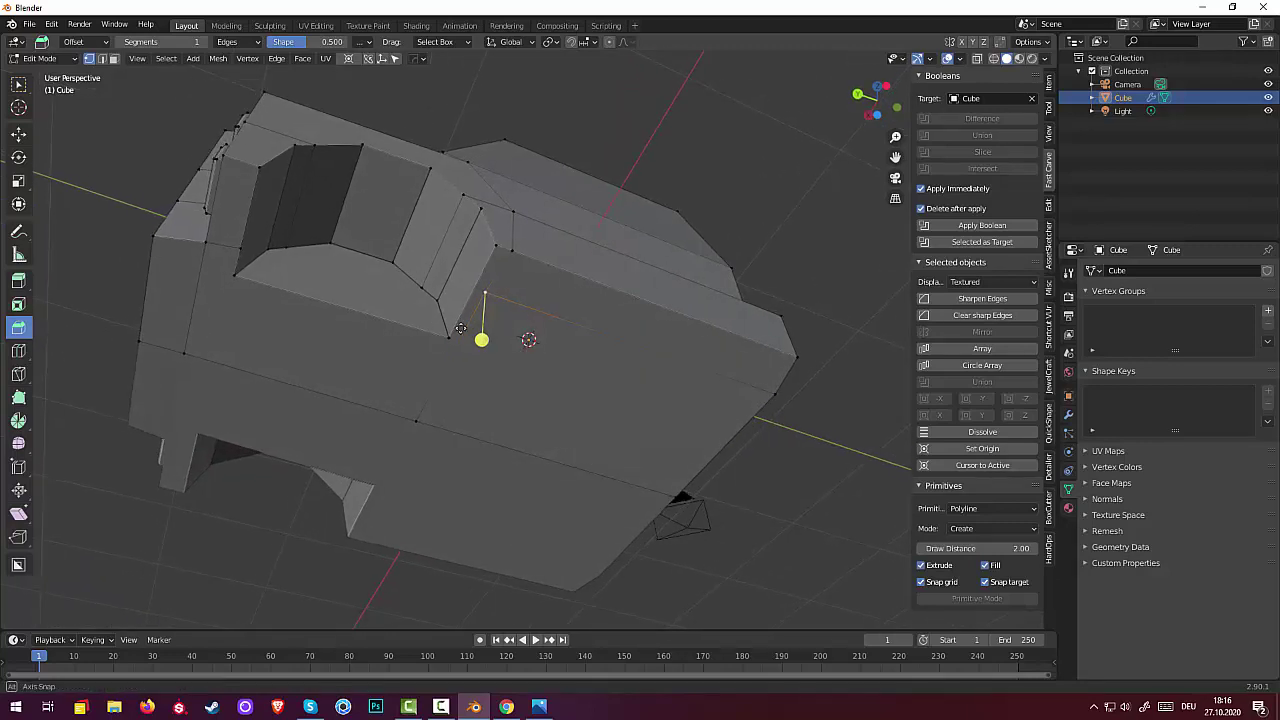
click(235, 258)
key(x)
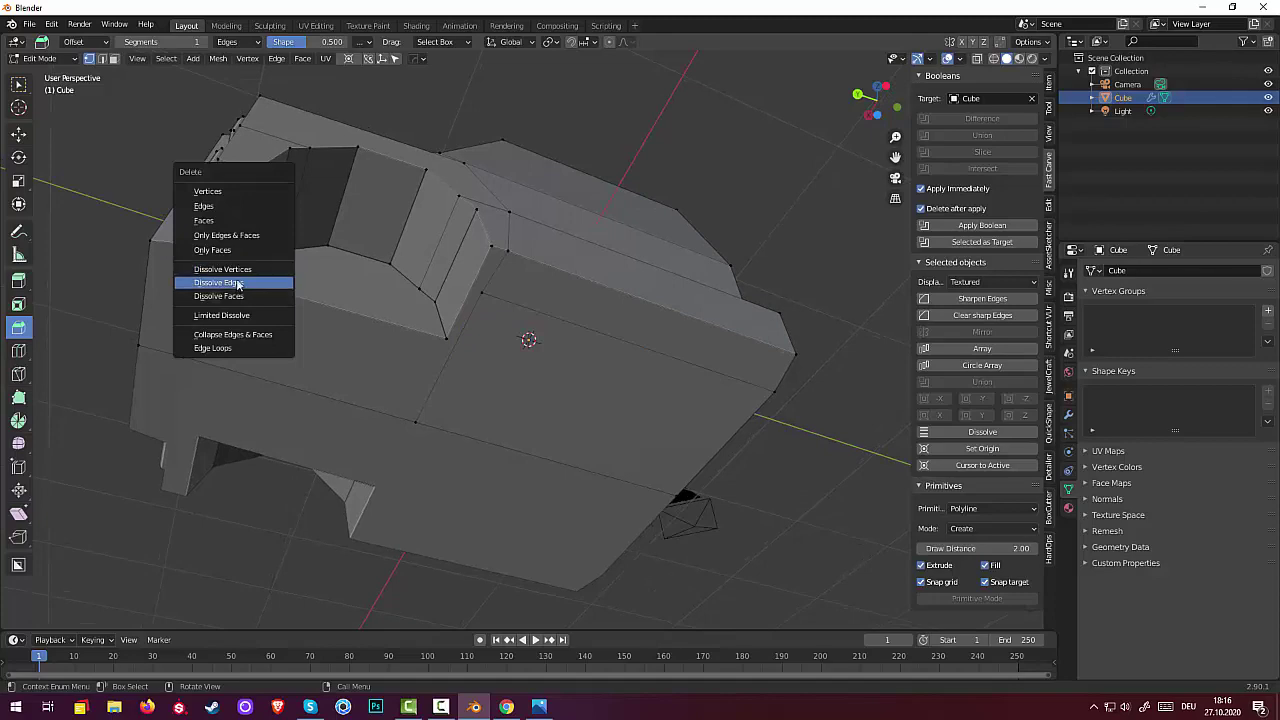
click(240, 270)
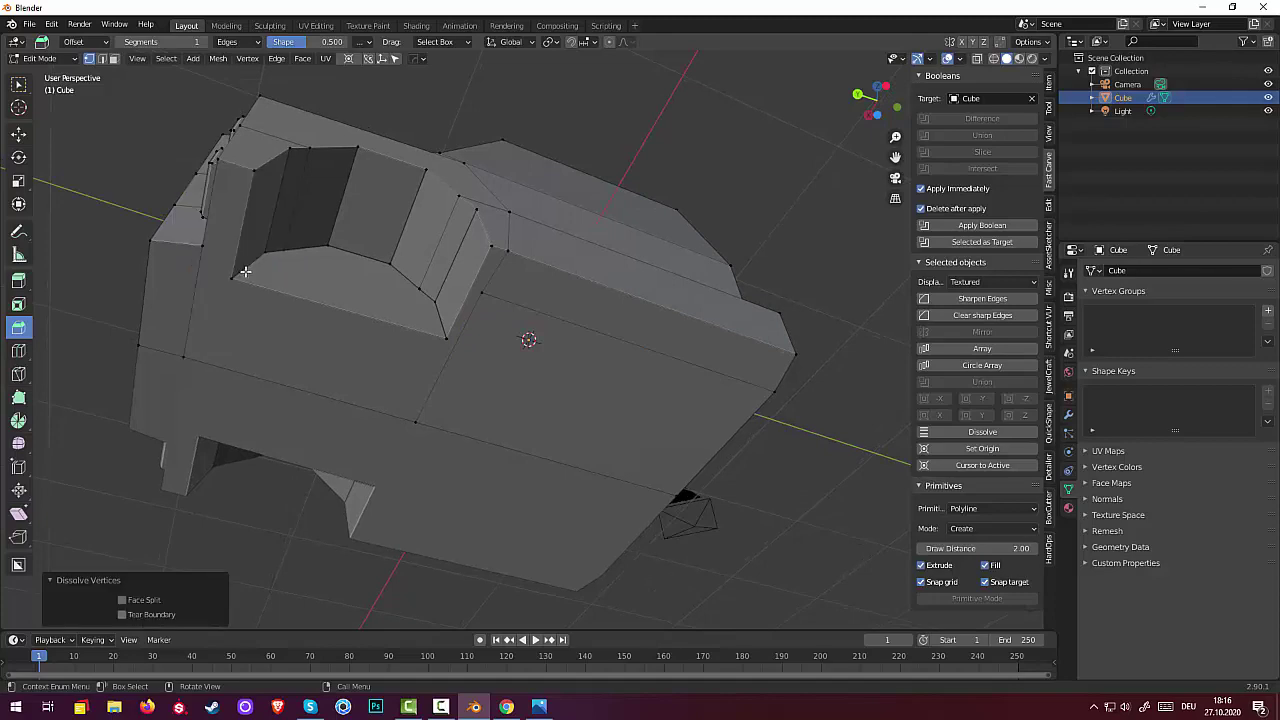
Connect the wheel arch's inner front and rear corner vertices to the centre-line vertices on the car's underside
middle_drag(252, 280, 303, 251)
scroll(303, 251, down, 3)
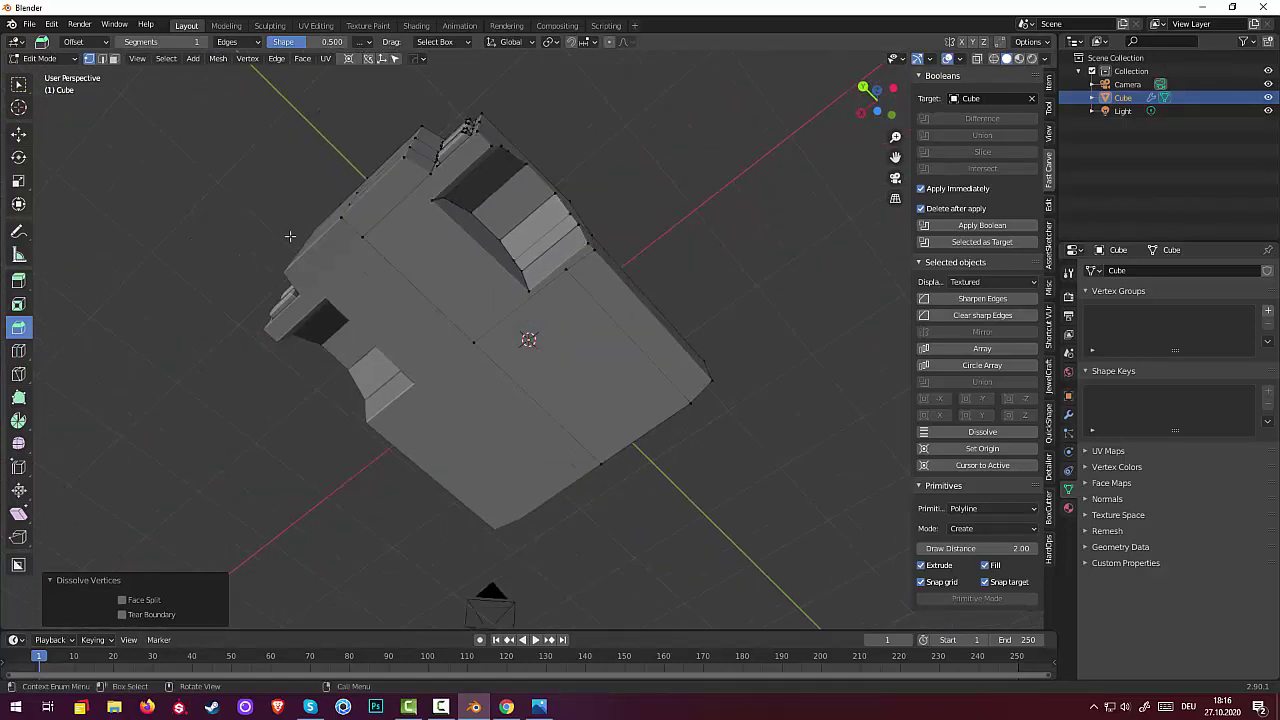
click(431, 175)
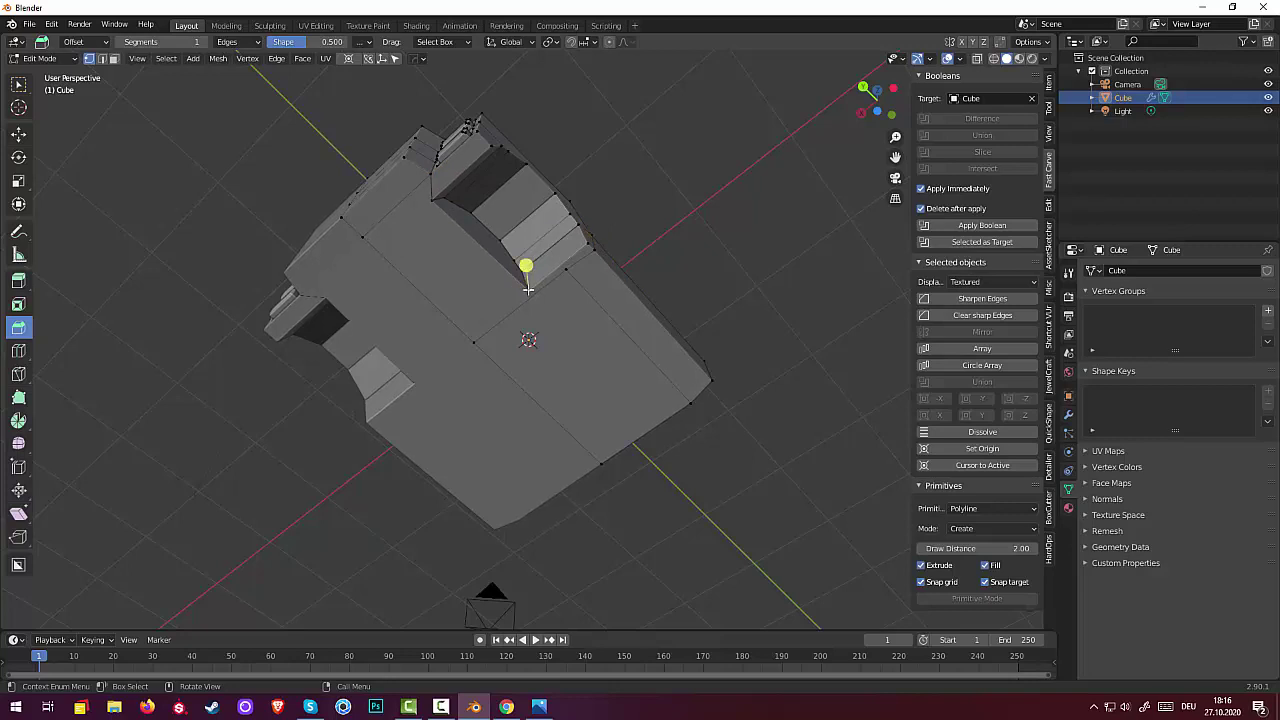
key(shift)
middle_drag(767, 261, 717, 234)
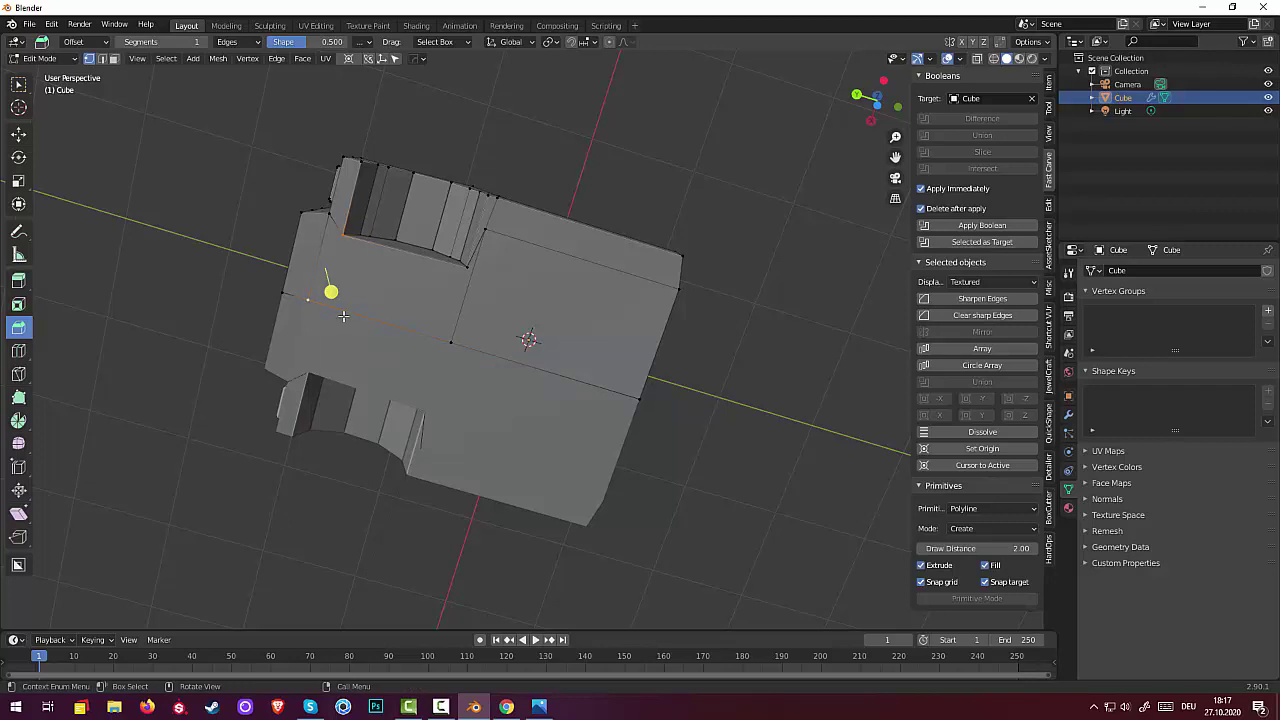
click(363, 307)
click(458, 354)
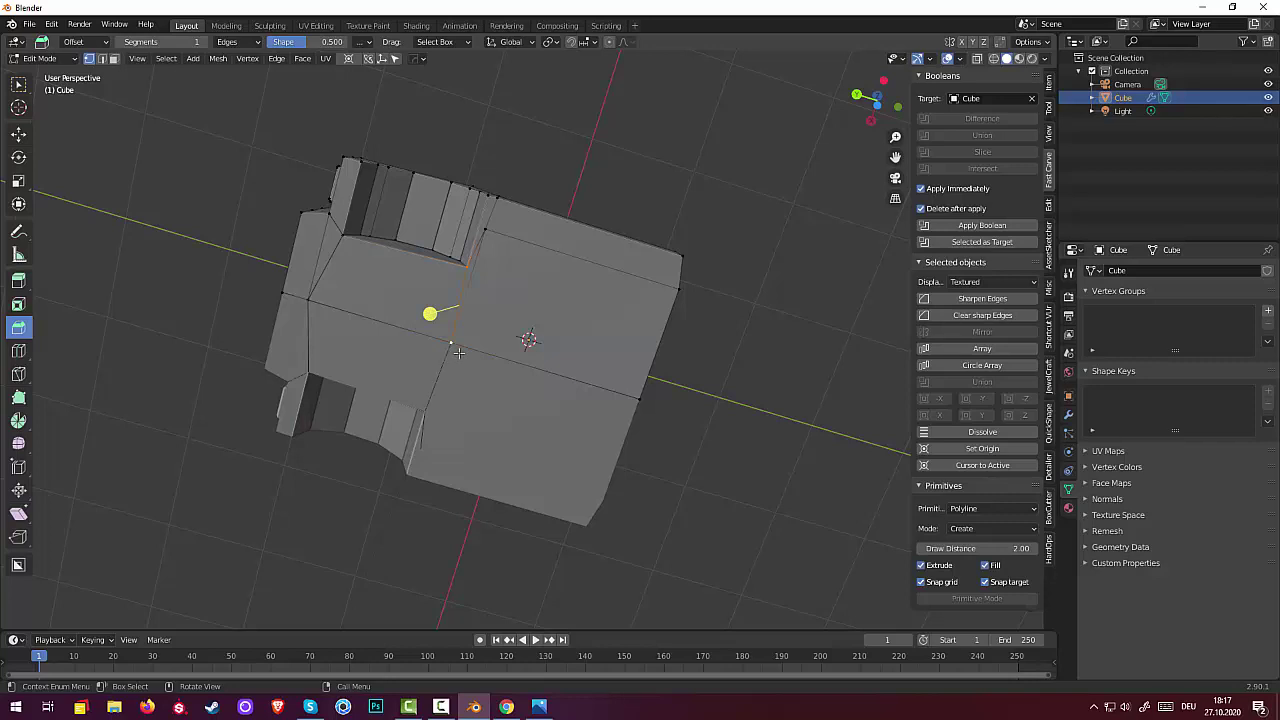
middle_drag(525, 343, 504, 462)
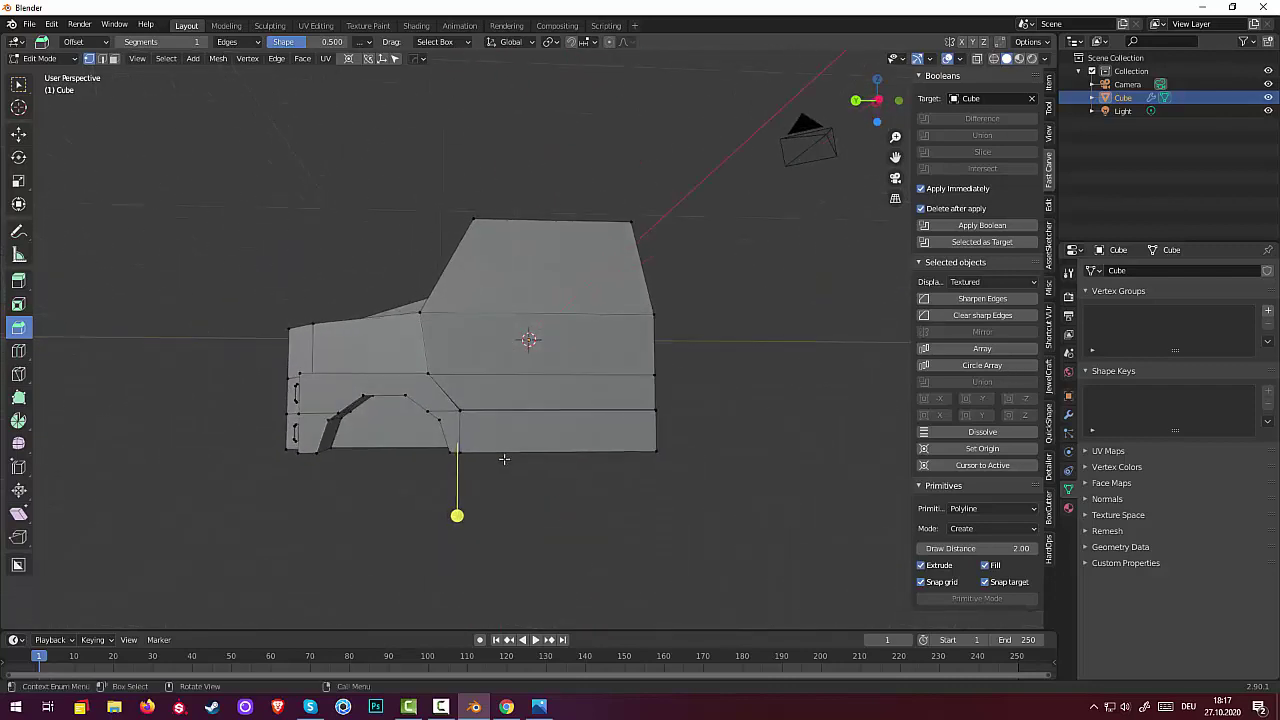
middle_drag(499, 440, 476, 366)
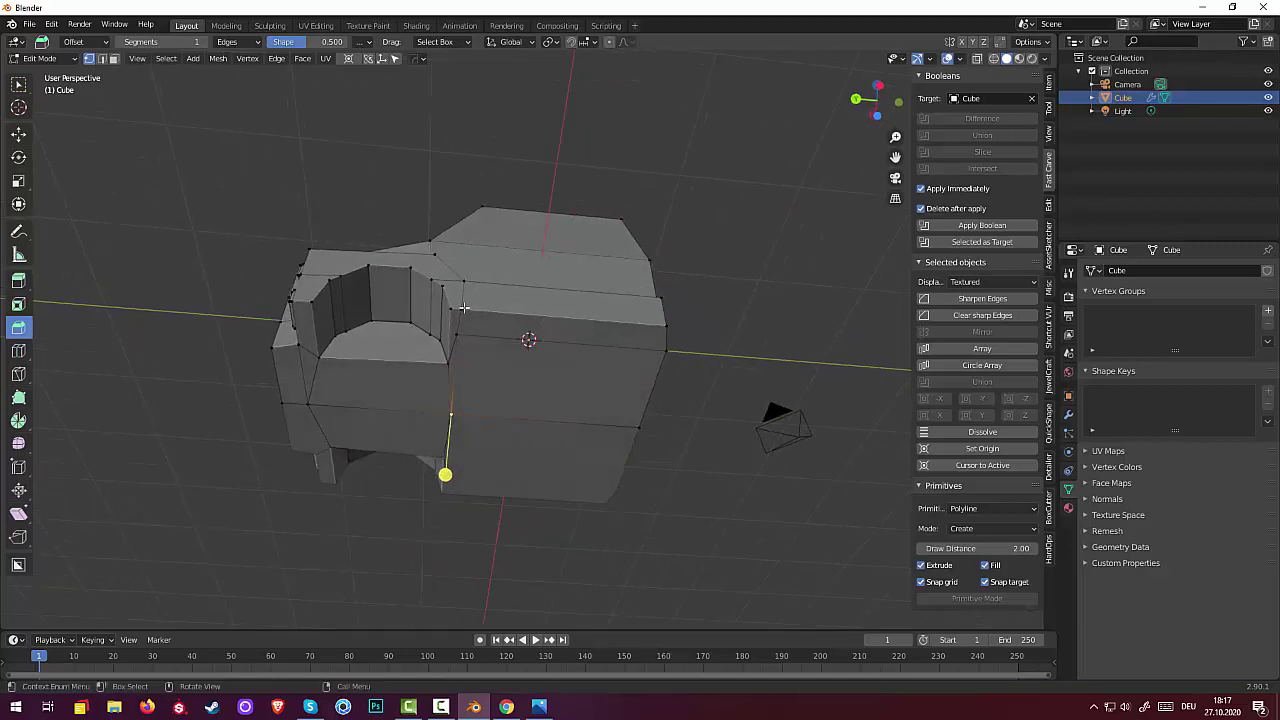
middle_drag(458, 335, 483, 408)
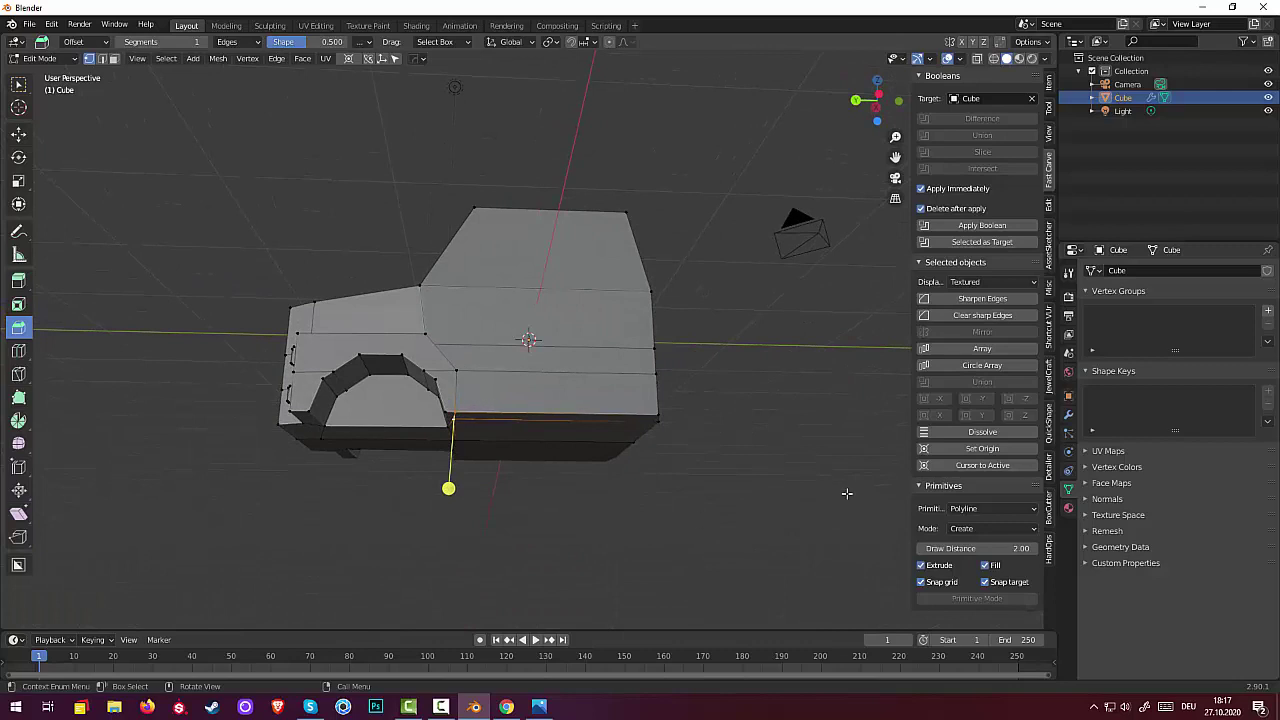
Add a 10-vertex cylinder to the car mesh for the wheel and rotate it 90° about Y
middle_drag(805, 484, 869, 522)
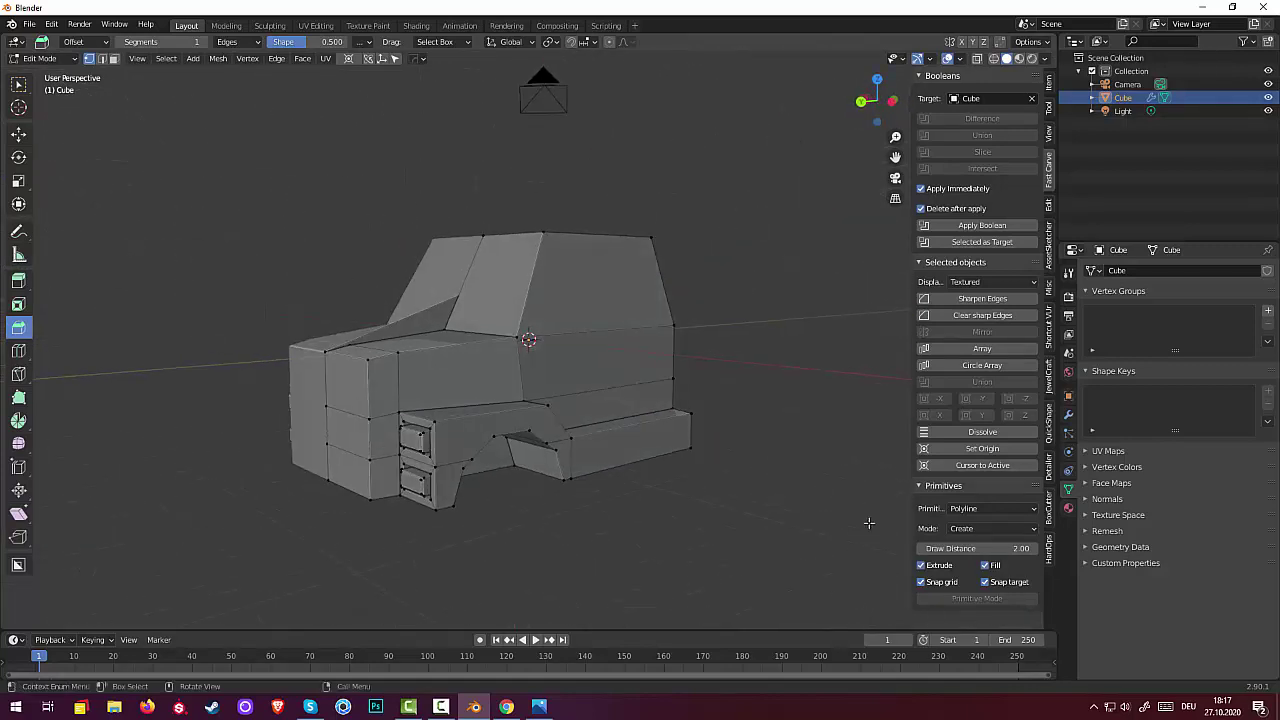
key(shift+a)
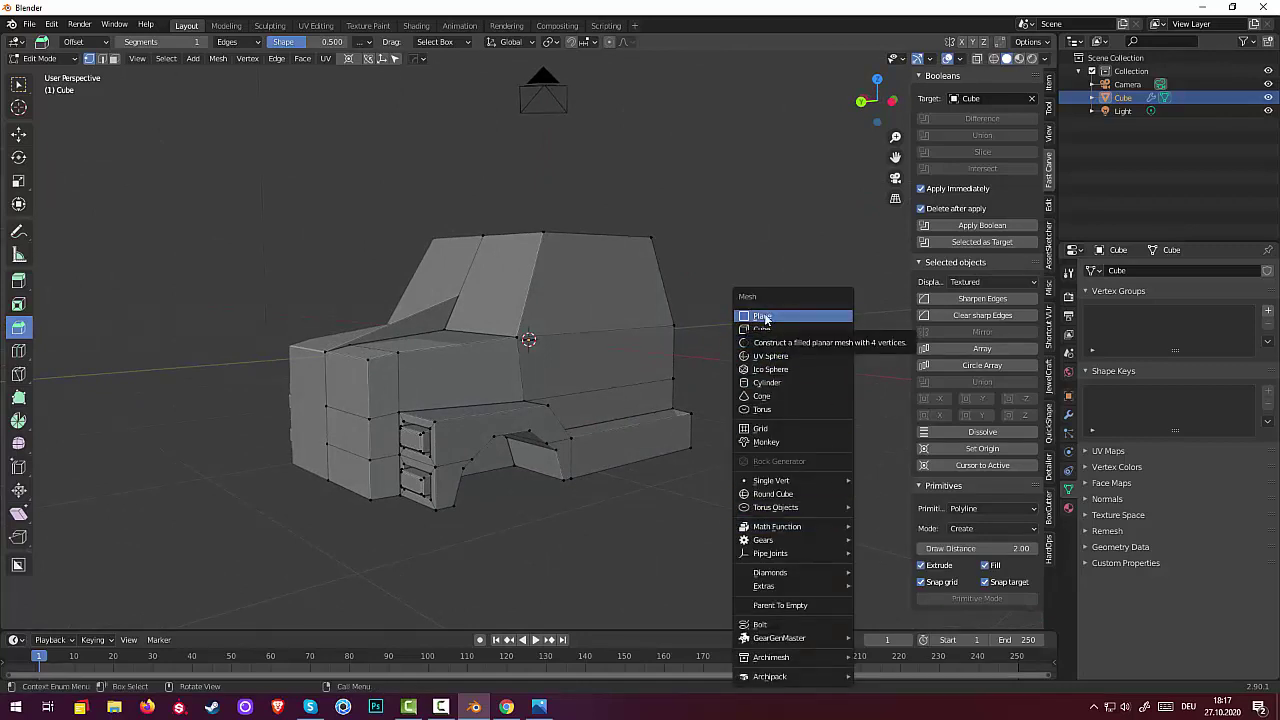
click(770, 383)
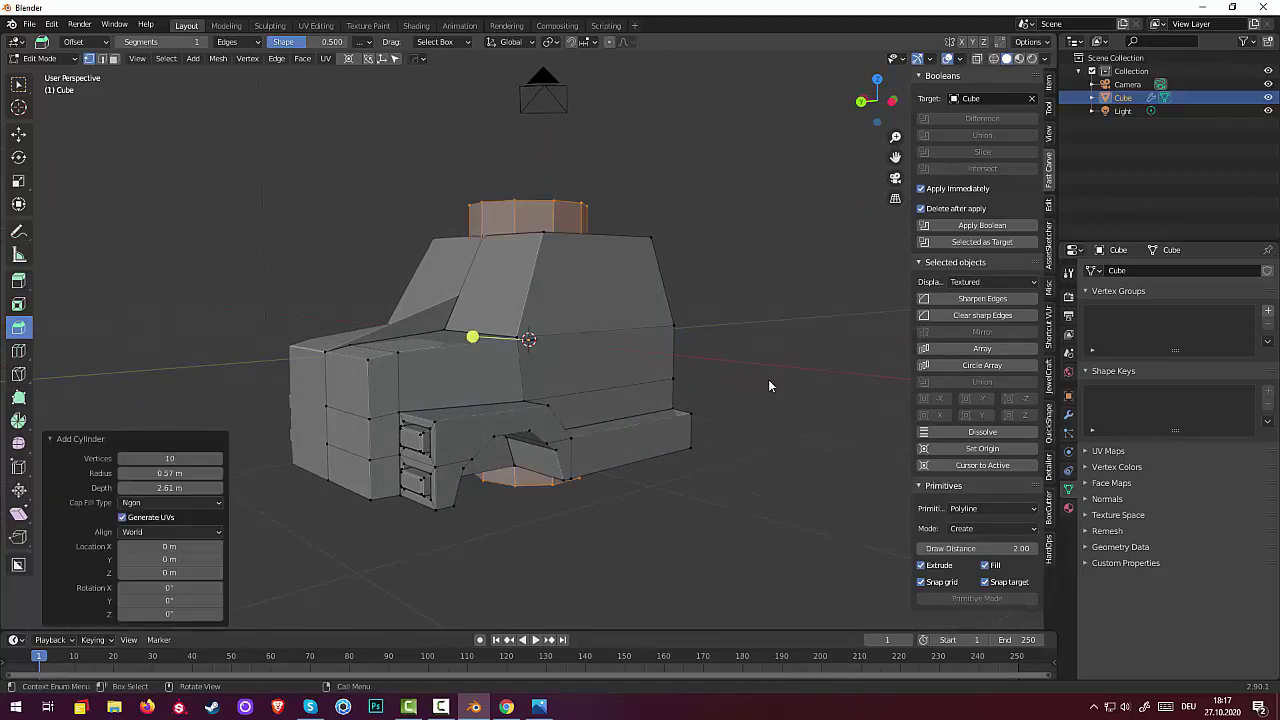
middle_drag(741, 358, 753, 319)
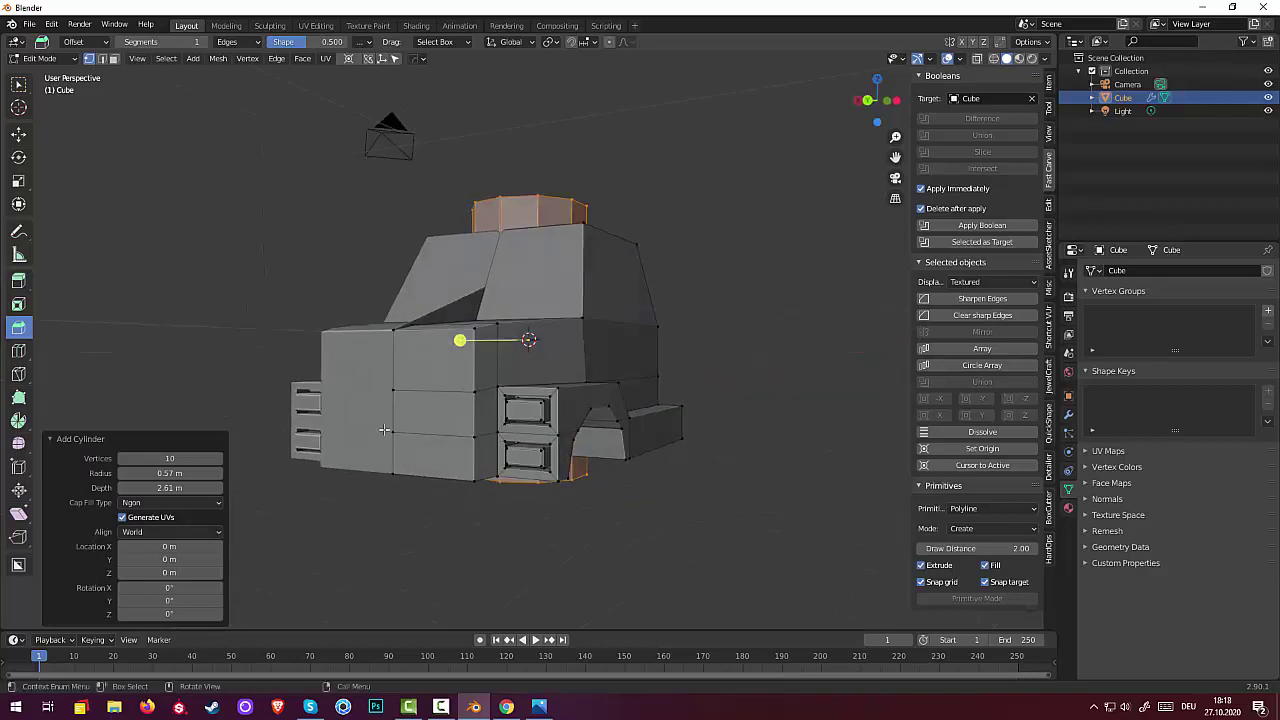
click(170, 600)
text(0d)
key(Return)
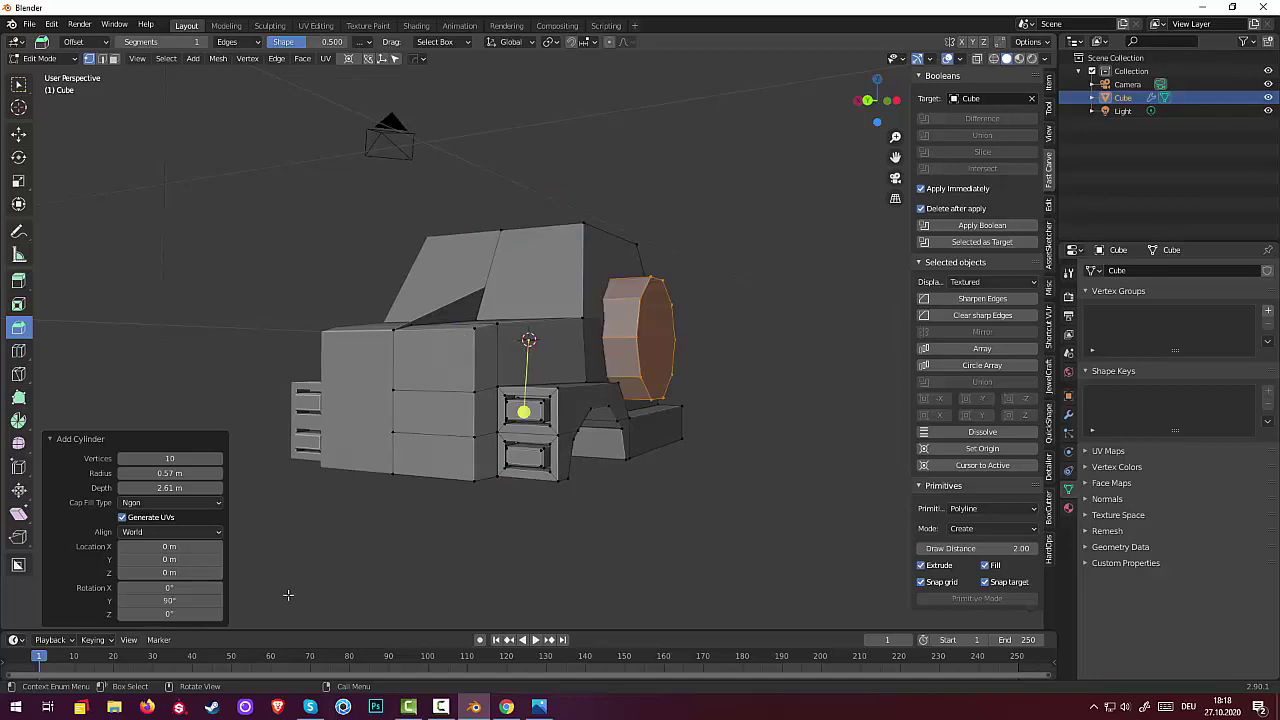
Set the wheel cylinder's radius to 0.51 m, its depth to 0.48 m and its X location to 1.56 m
middle_drag(774, 574, 832, 603)
mouse_move(185, 489)
mouse_down()
mouse_move(125, 489)
mouse_move(183, 487)
mouse_up()
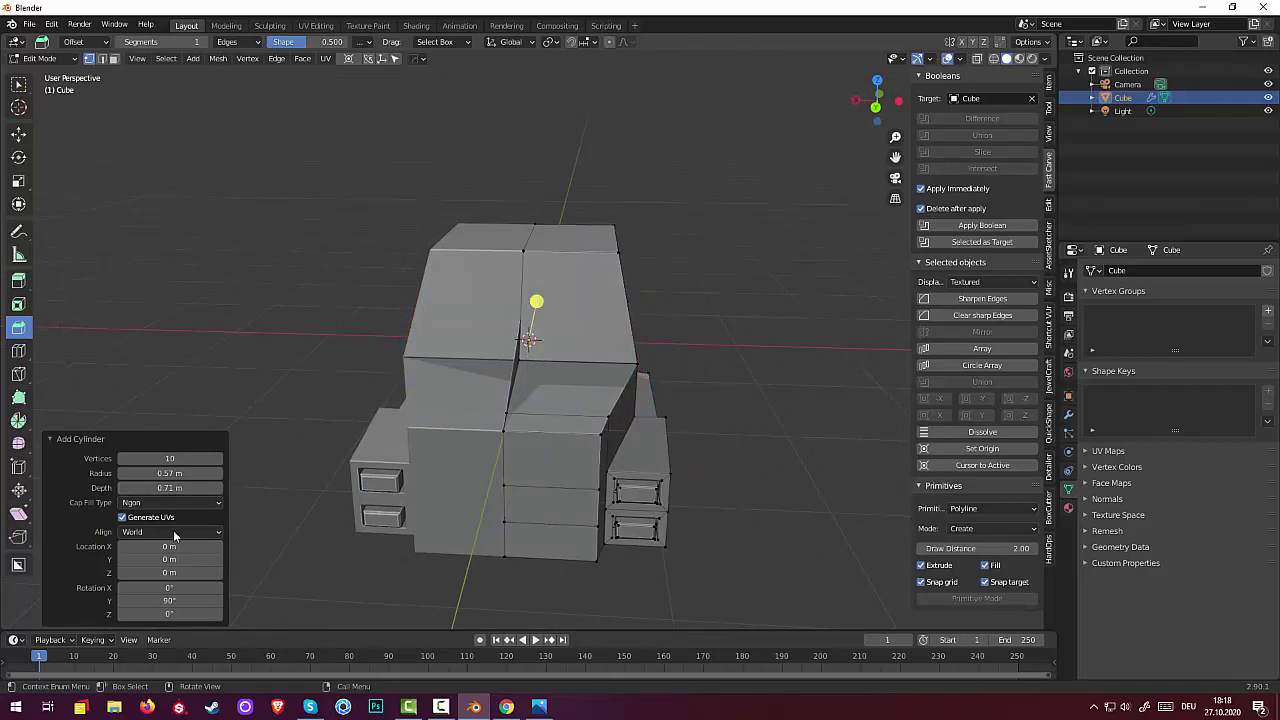
drag(170, 546, 230, 546)
drag(175, 473, 165, 473)
mouse_move(369, 408)
mouse_down()
mouse_move(417, 374)
mouse_move(350, 363)
mouse_move(383, 406)
mouse_move(360, 400)
mouse_up()
drag(170, 487, 361, 396)
click(183, 488)
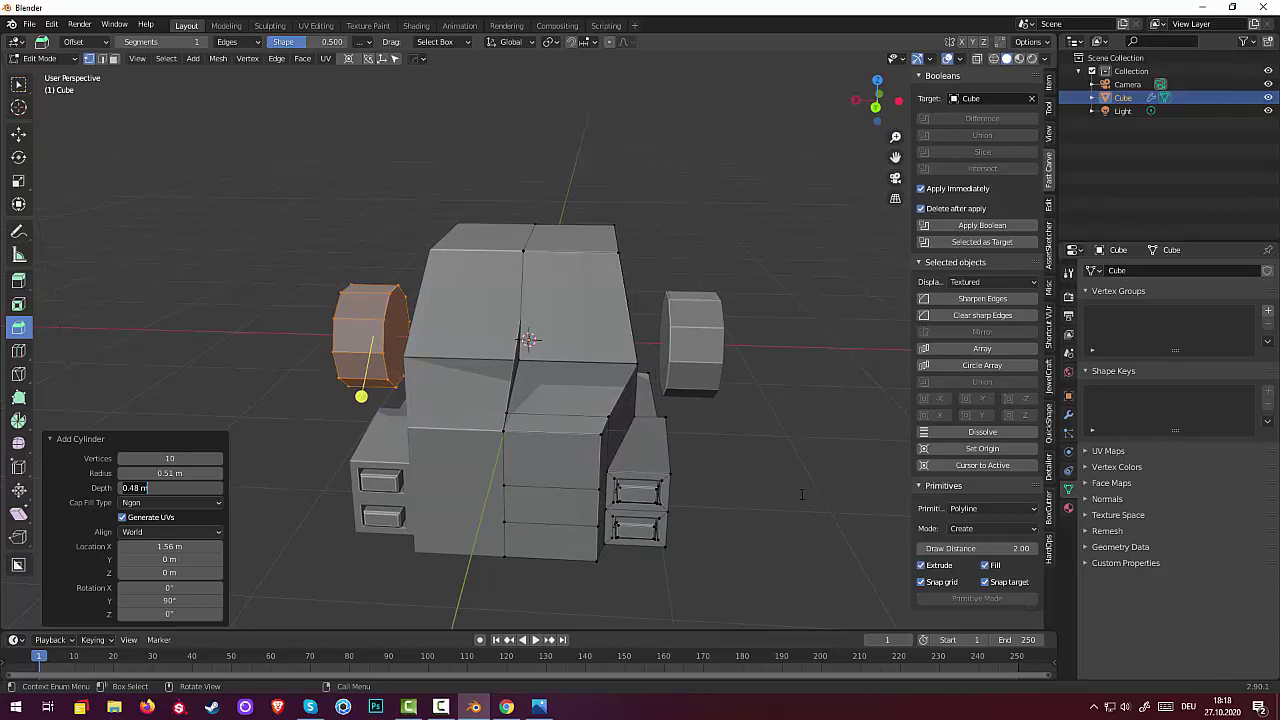
key(Return)
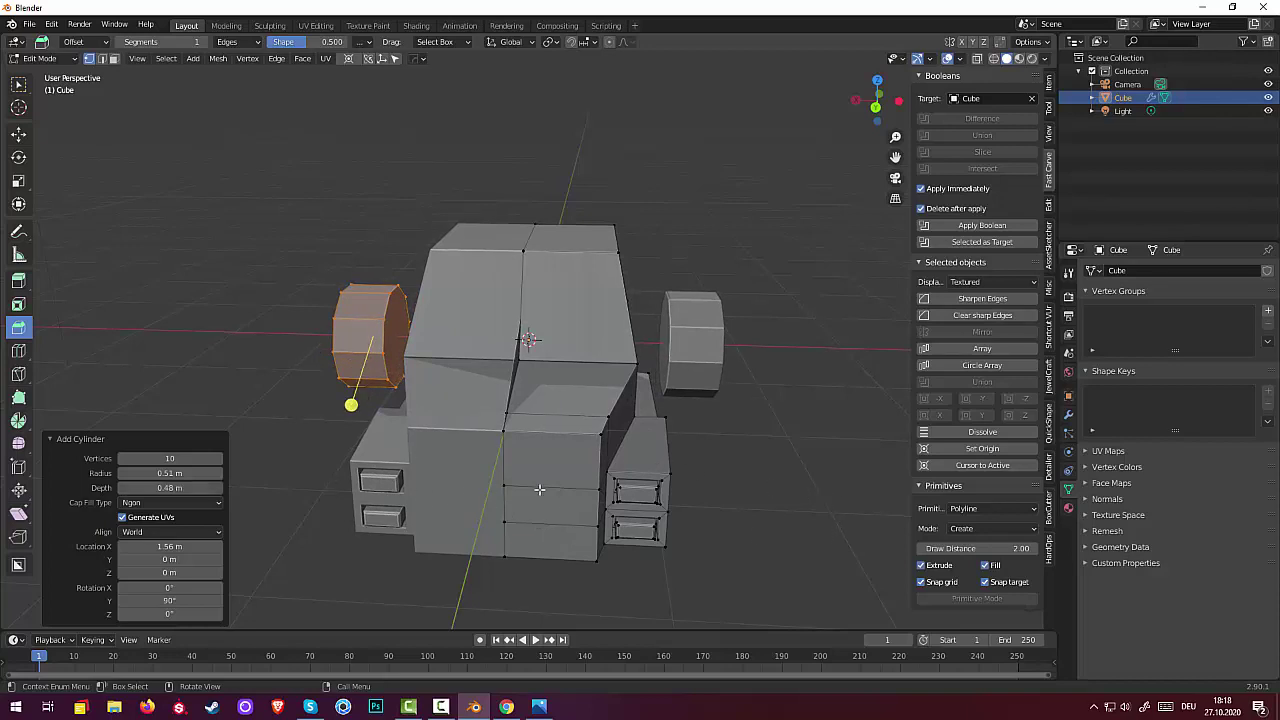
Save the project as abschlepper.blend in the D:\Blender\04blend file folder
middle_drag(540, 490, 720, 452)
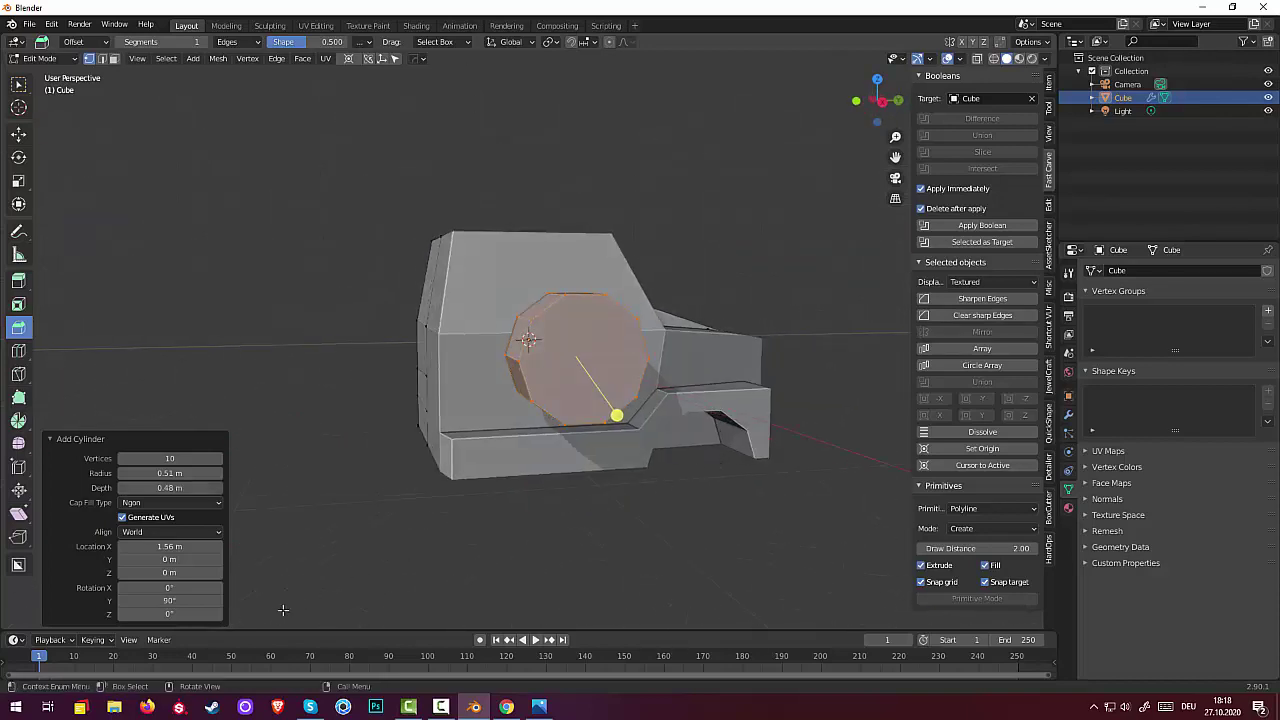
key(ctrl+s)
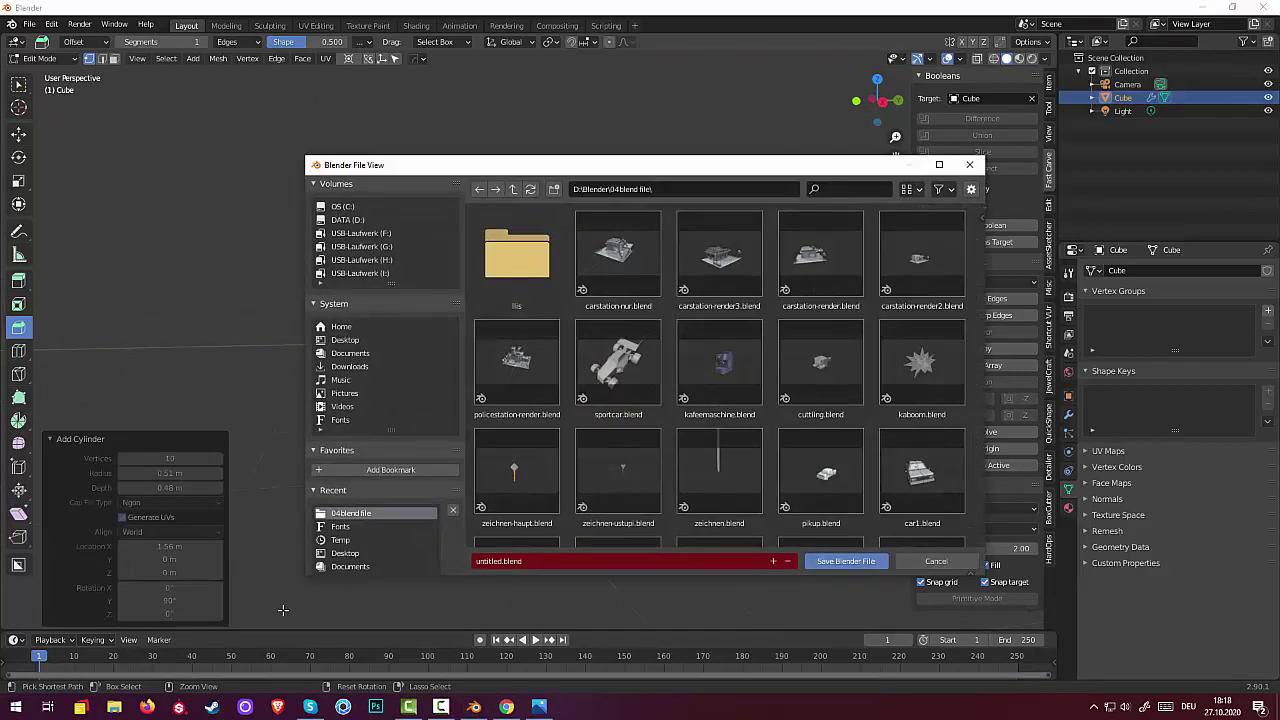
click(497, 561)
drag(501, 561, 387, 560)
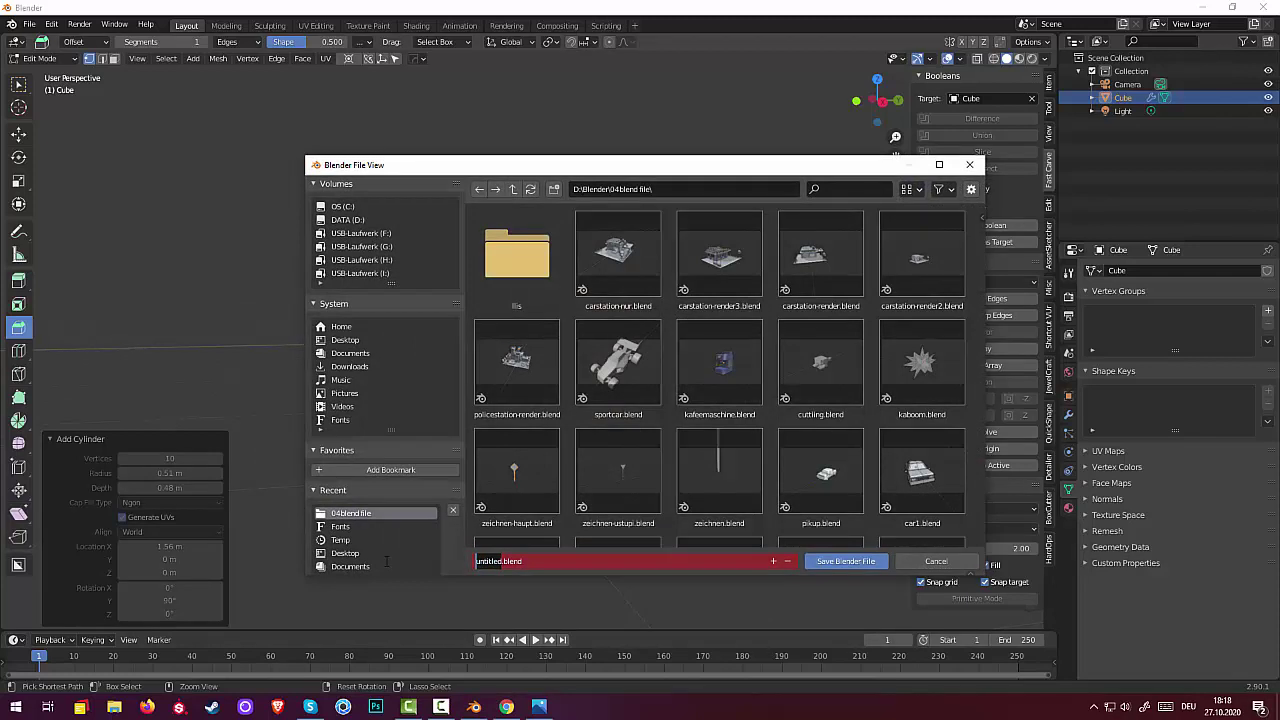
text(abschlepper)
click(845, 561)
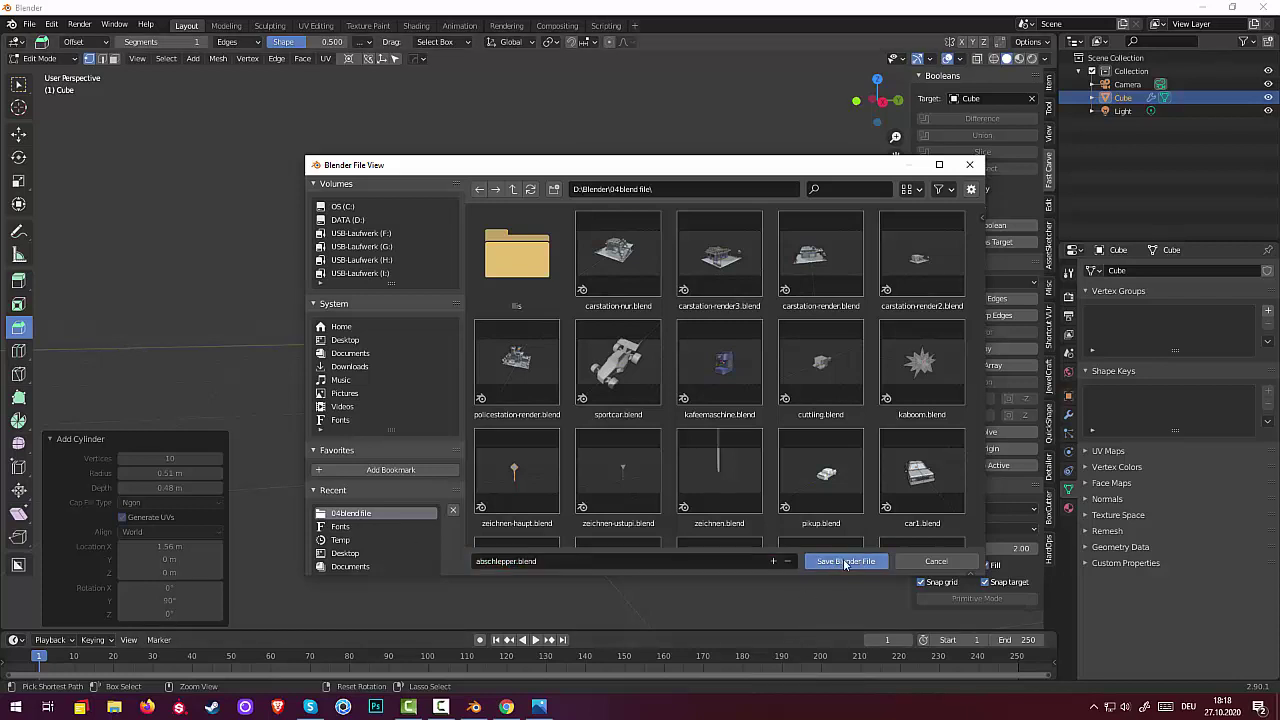
click(845, 561)
Move the wheel cylinder into the front wheel arch, by about -0.13 m in X, 1.24 m in Y and -1.06 m in Z
mouse_move(700, 547)
middle_down()
mouse_move(684, 526)
mouse_move(695, 529)
middle_up()
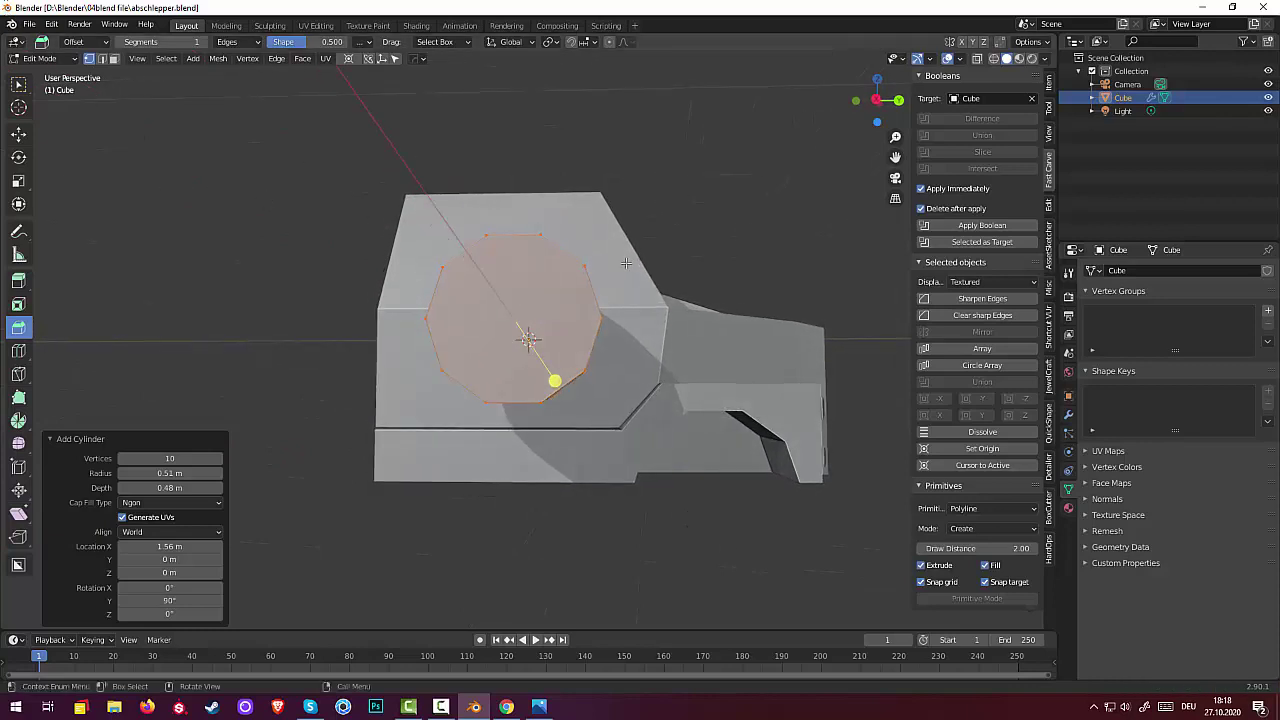
key(g)
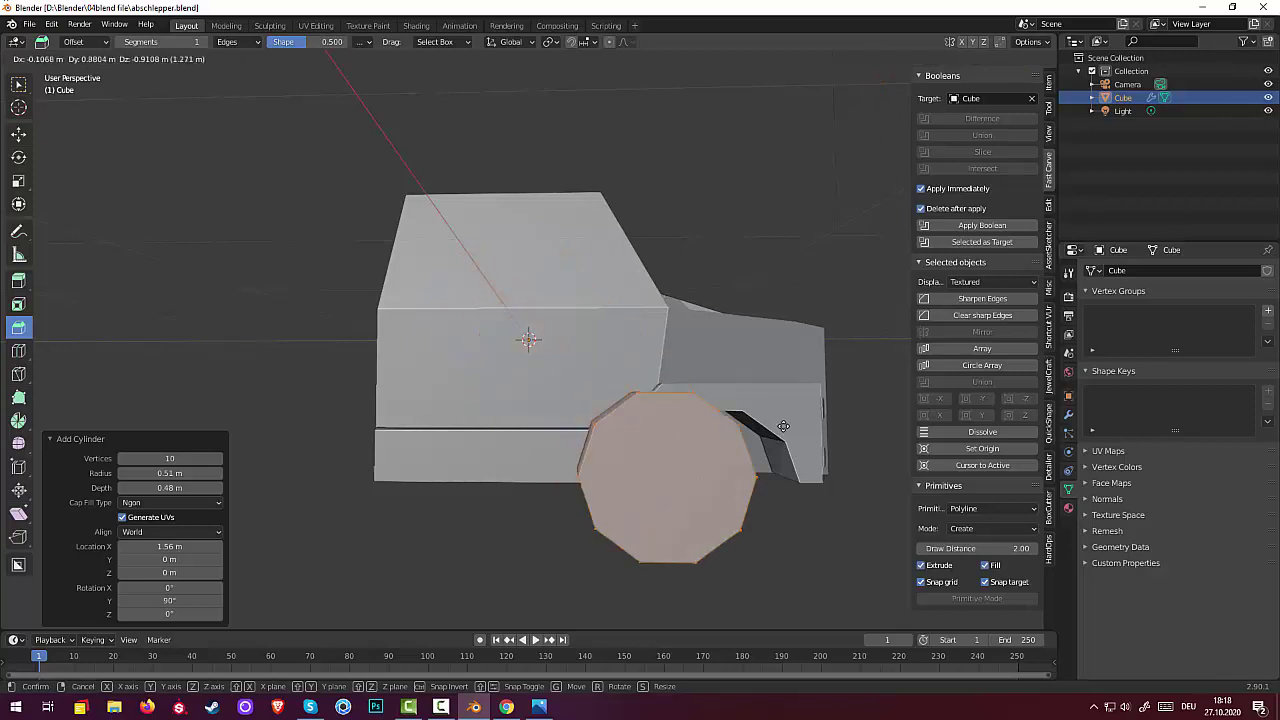
click(836, 436)
In the right orthographic view, scale the wheel to 0.929 and nudge it about 0.019 m in Y and 0.008 m in Z within the arch
middle_drag(831, 432, 807, 424)
key(KP_3)
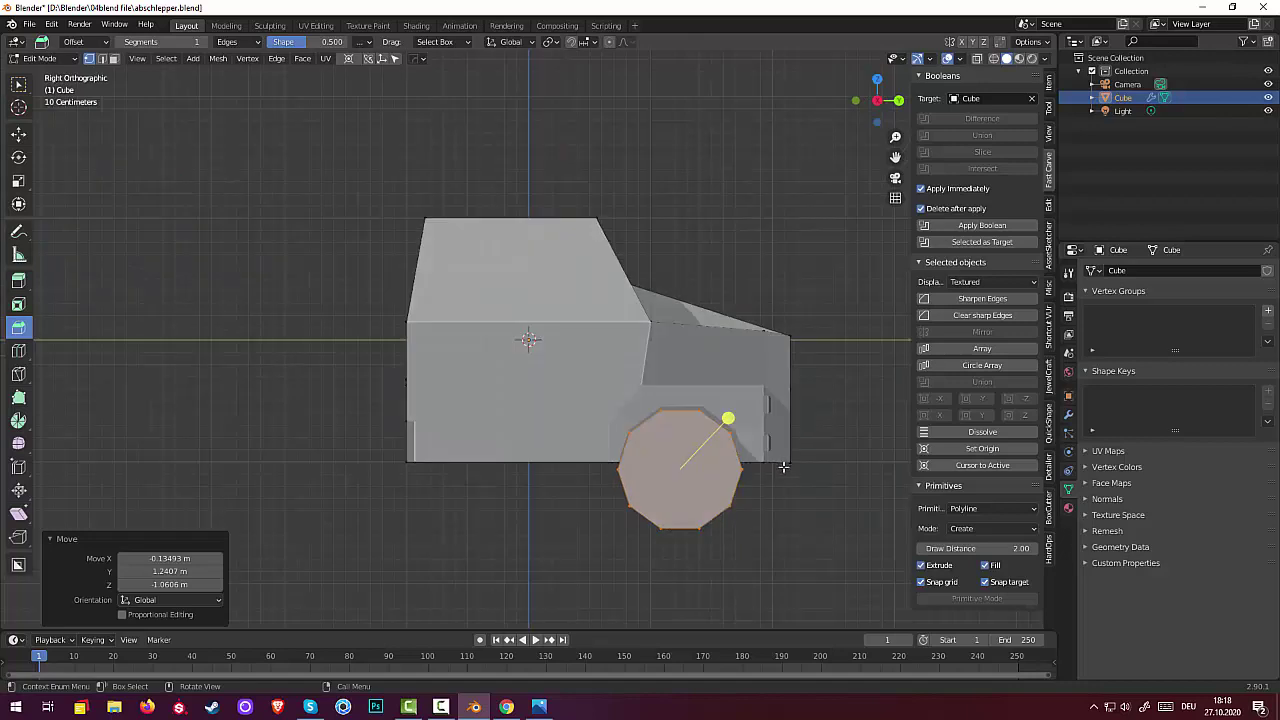
scroll(796, 503, up, 2)
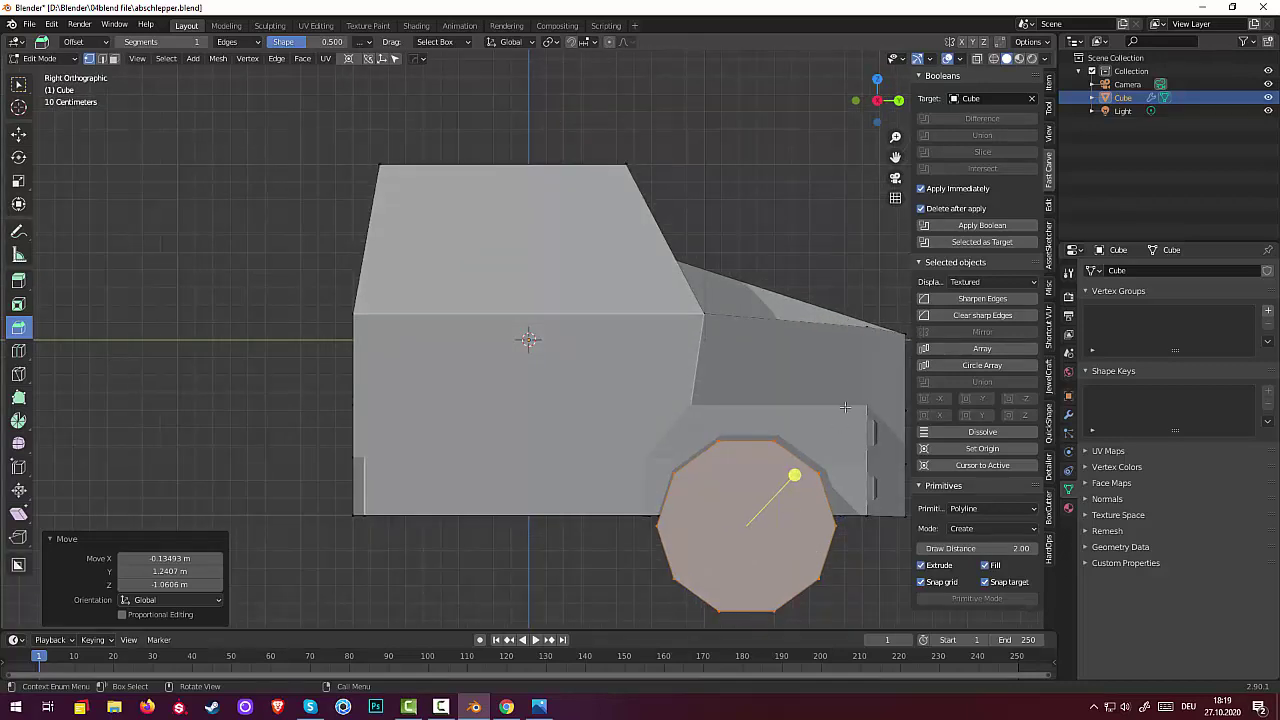
key(s)
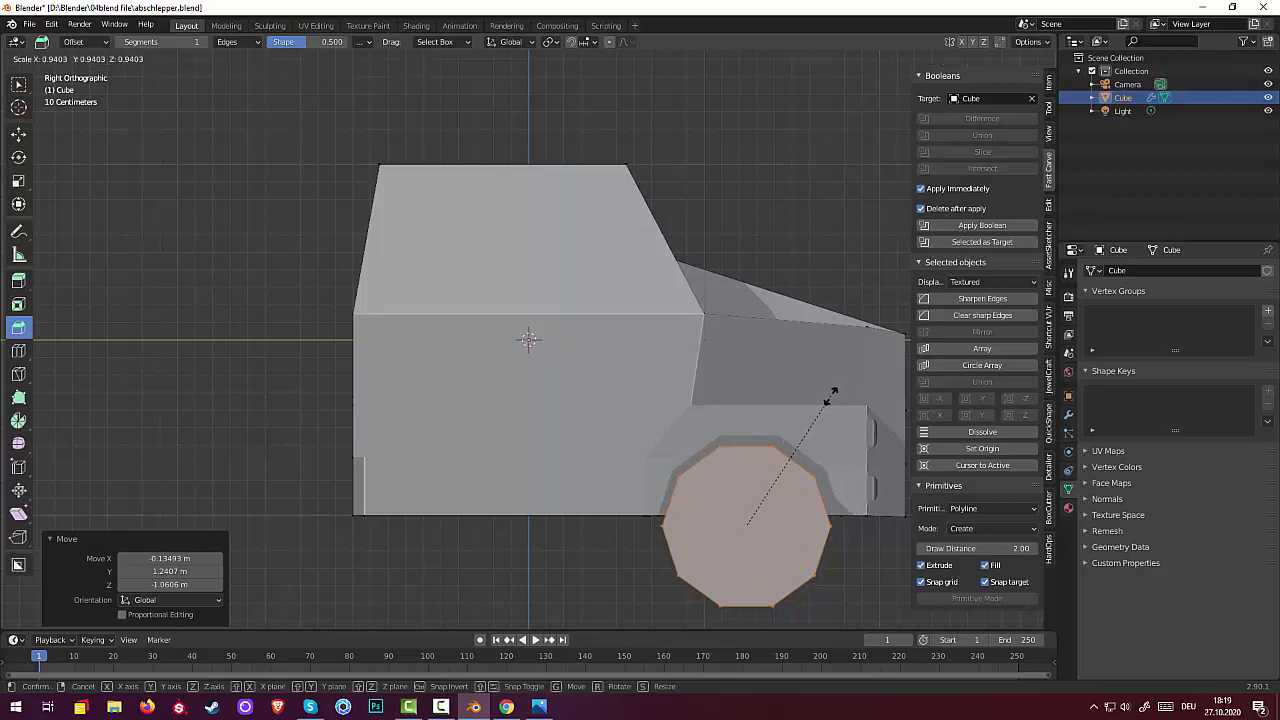
click(829, 397)
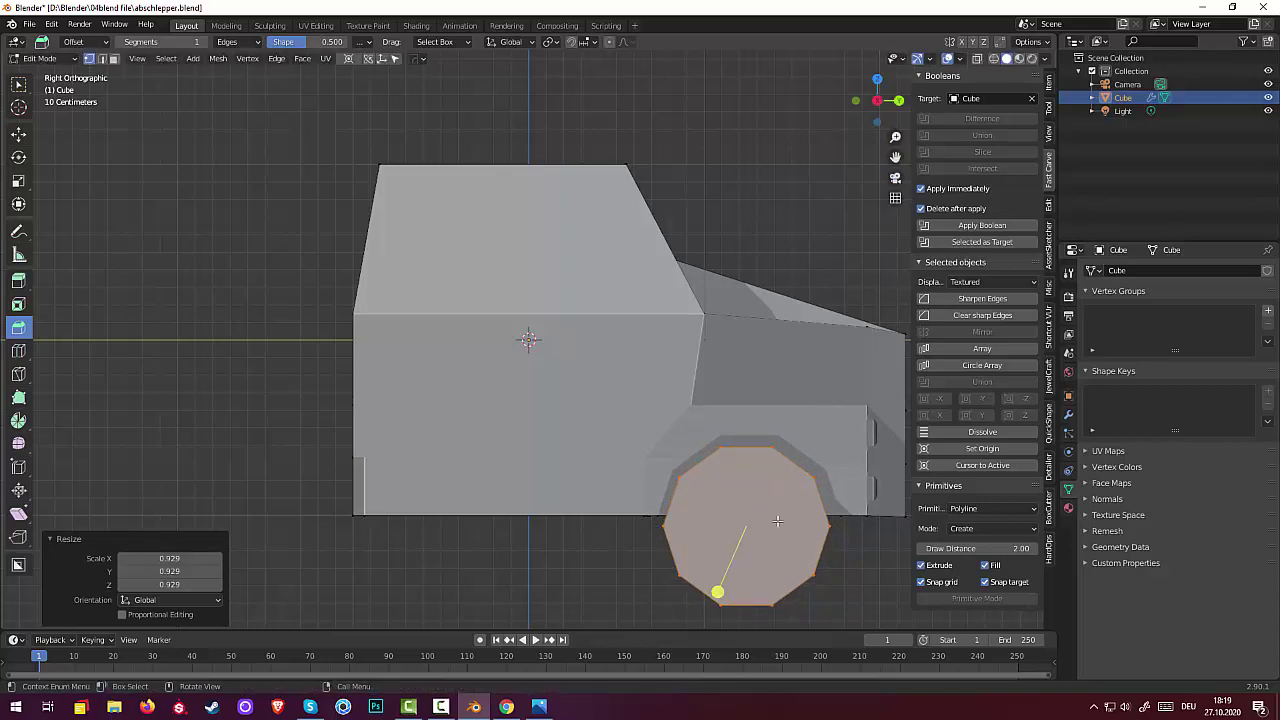
key(g)
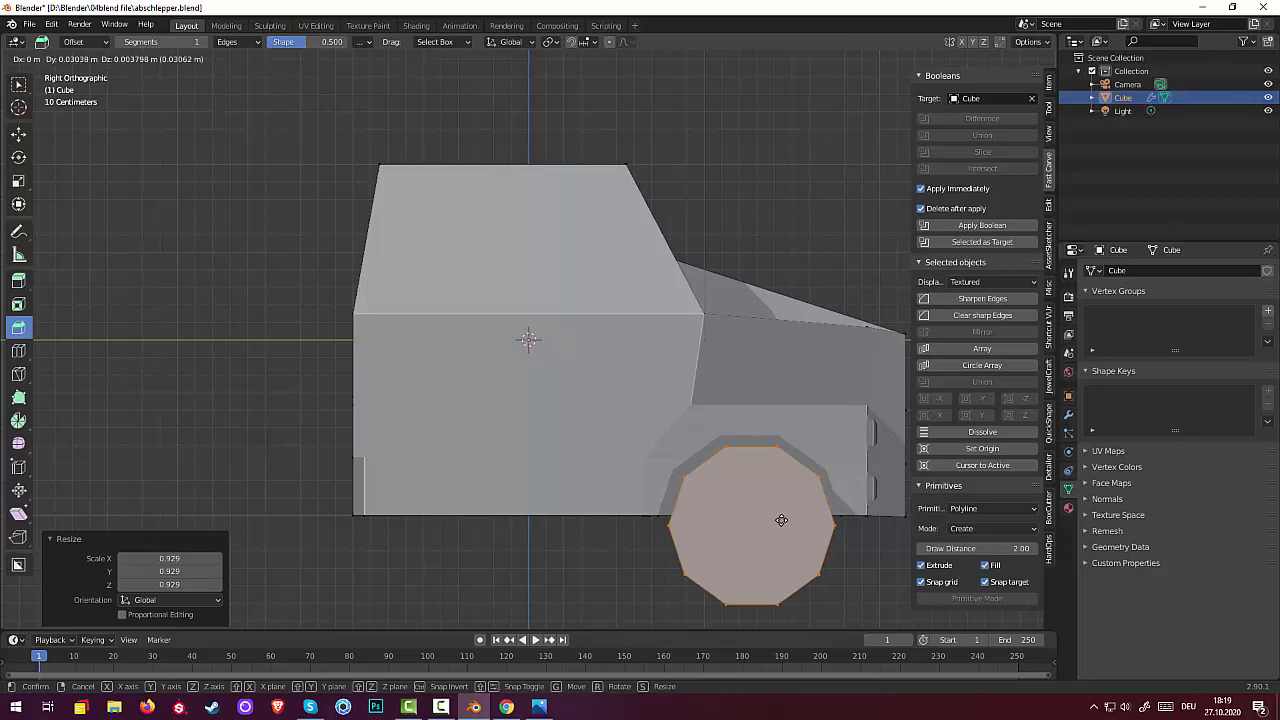
click(780, 519)
Bevel the wheel's outer and inner rim edge loops with one segment and a width of about 0.058 m
scroll(780, 519, up, 2)
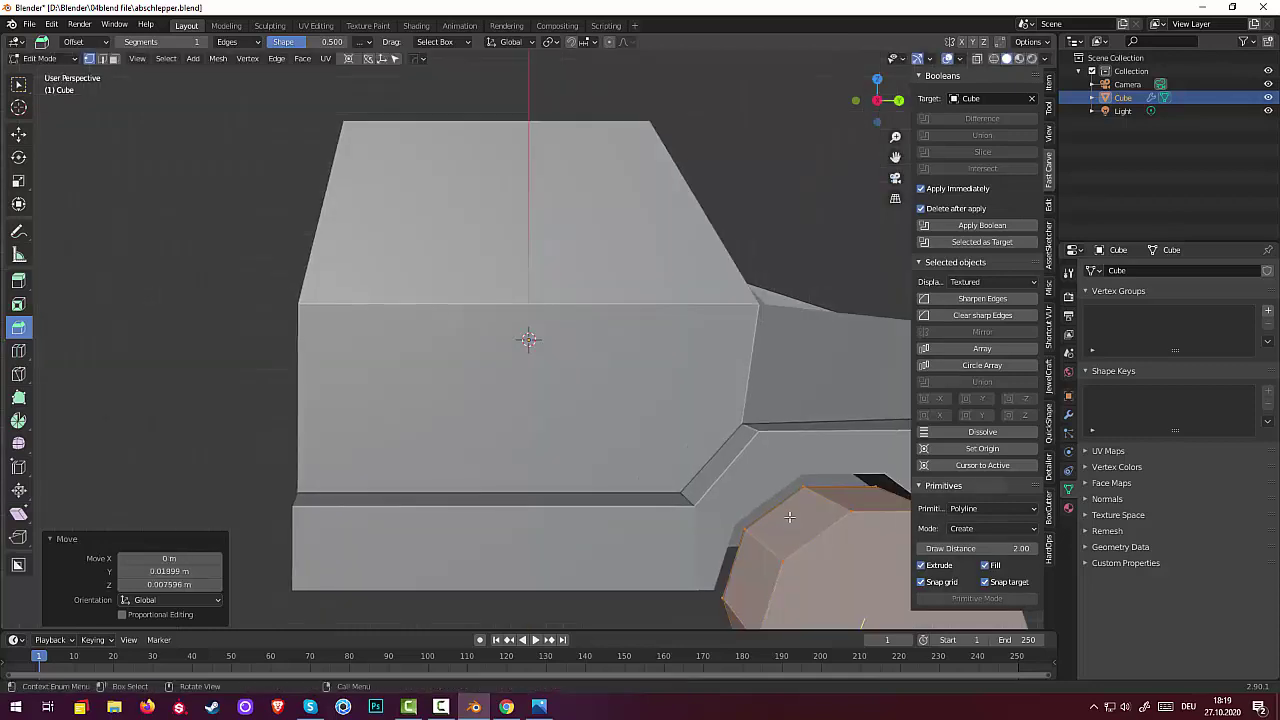
middle_drag(785, 518, 684, 491)
scroll(684, 491, down, 5)
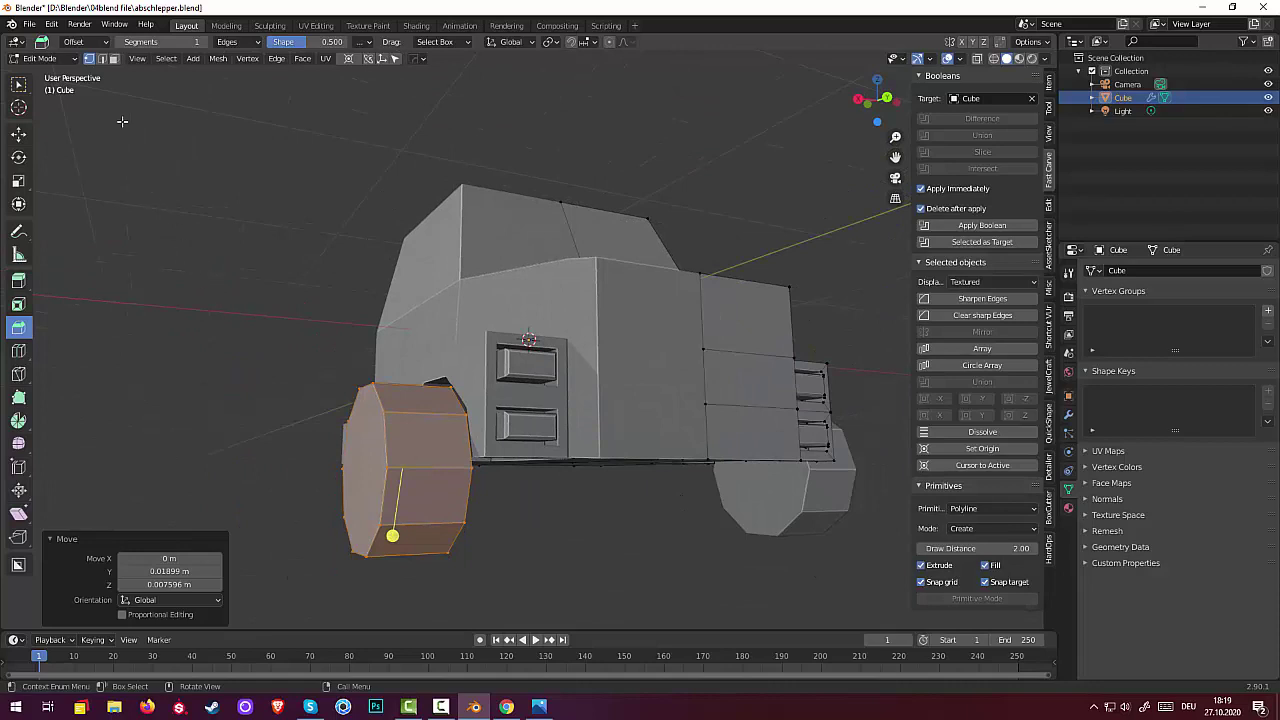
click(44, 59)
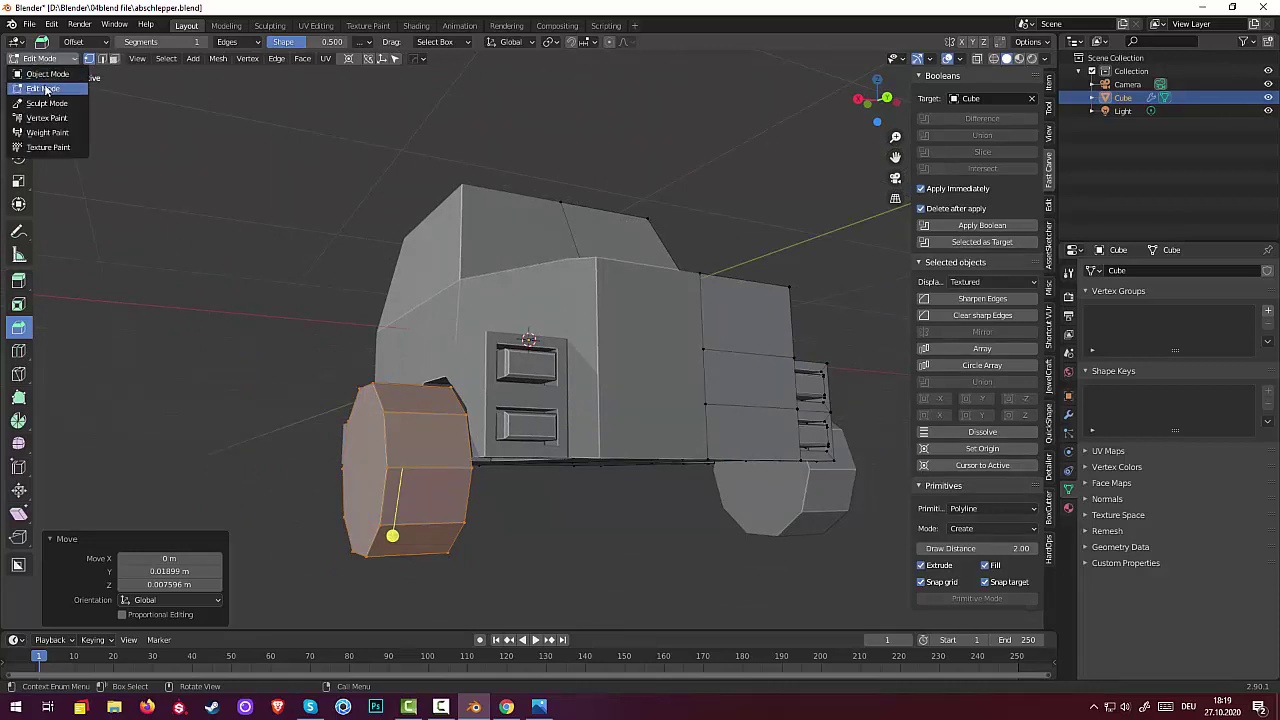
click(45, 89)
click(385, 450)
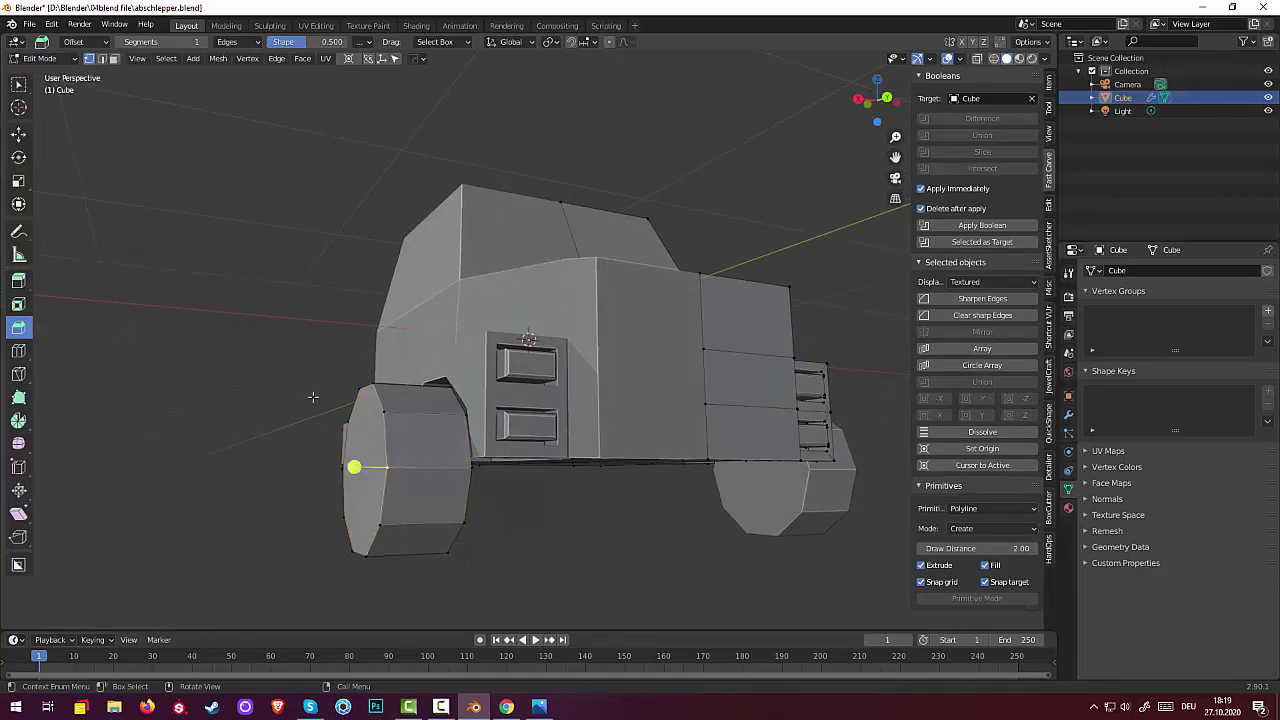
click(101, 58)
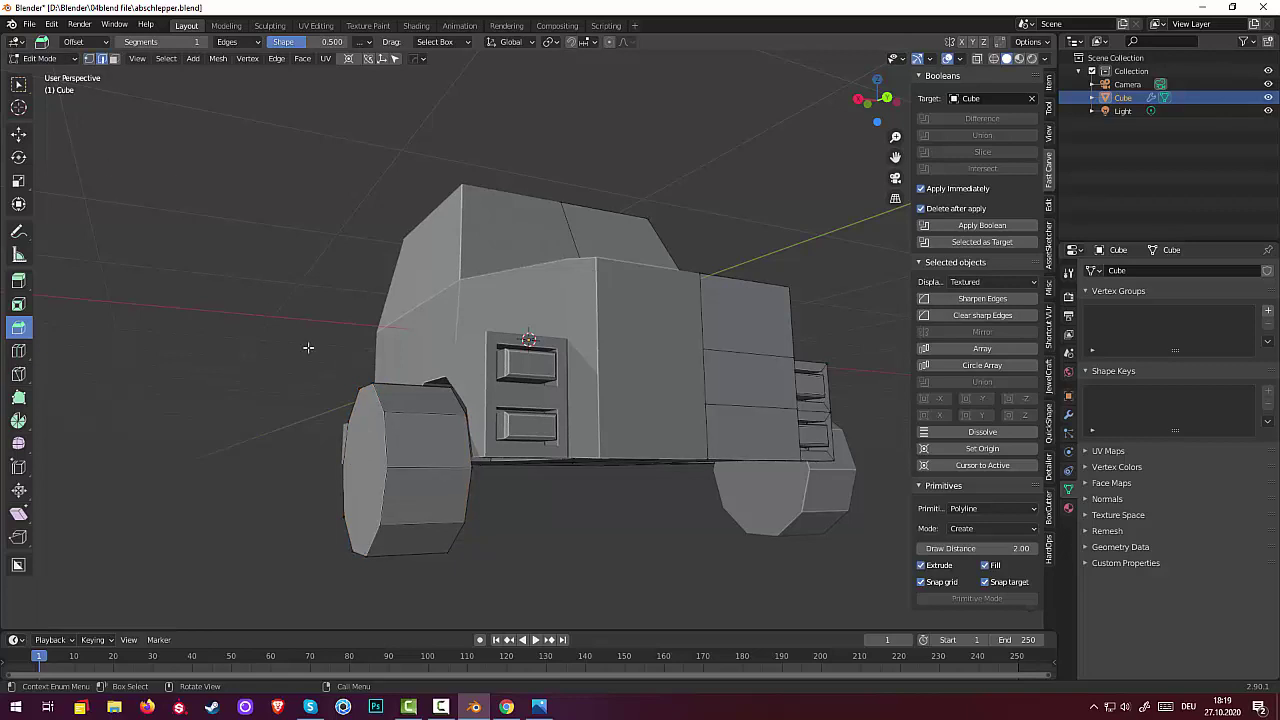
click(389, 449)
alt+click(385, 447)
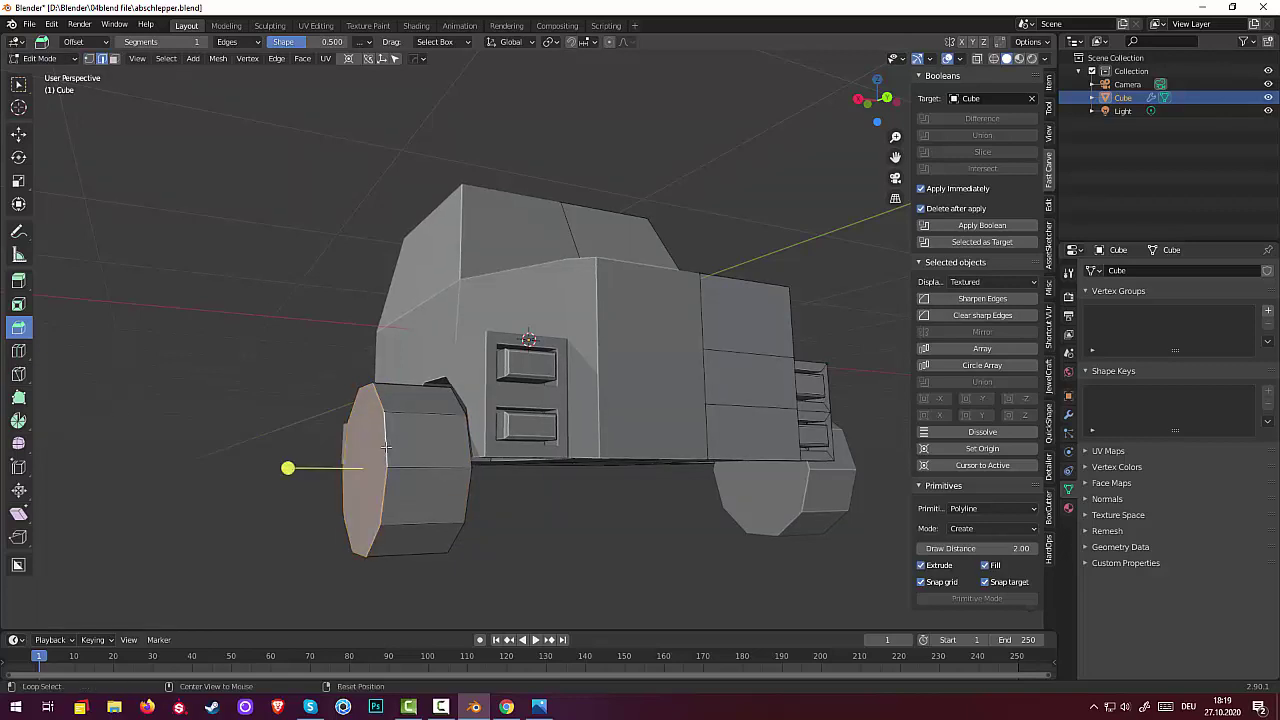
alt+click(469, 455)
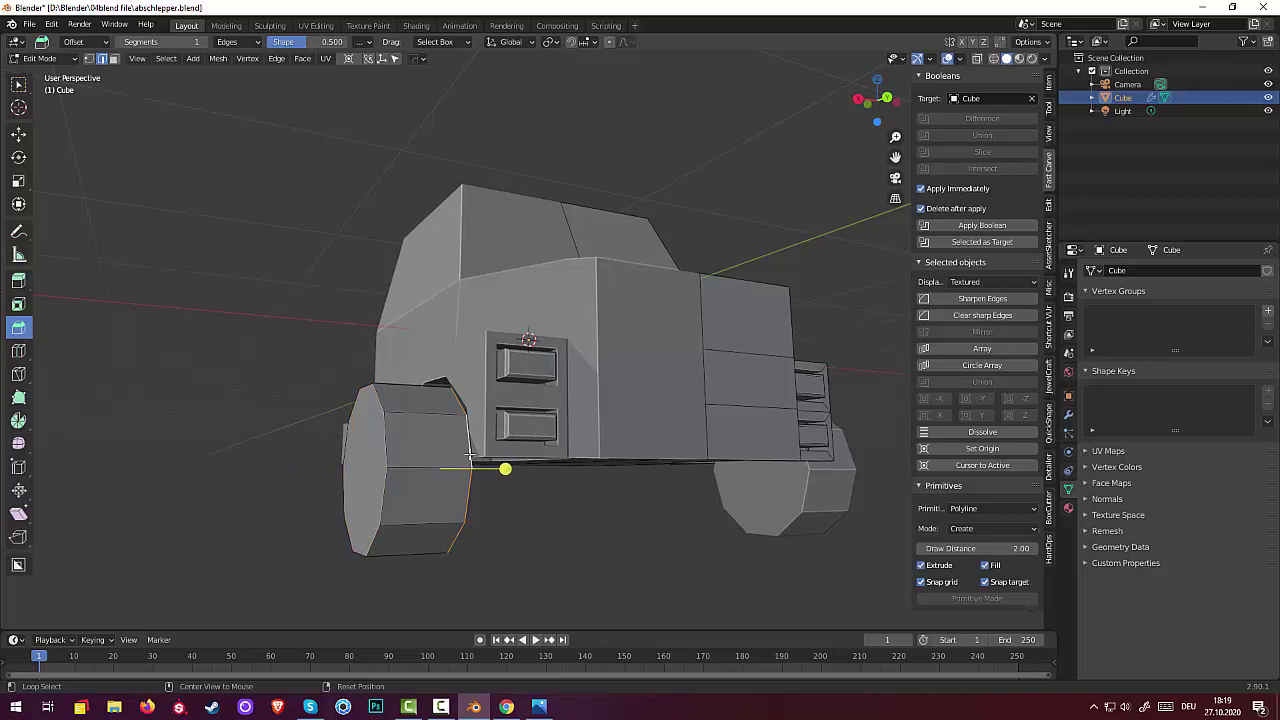
alt+click(389, 450)
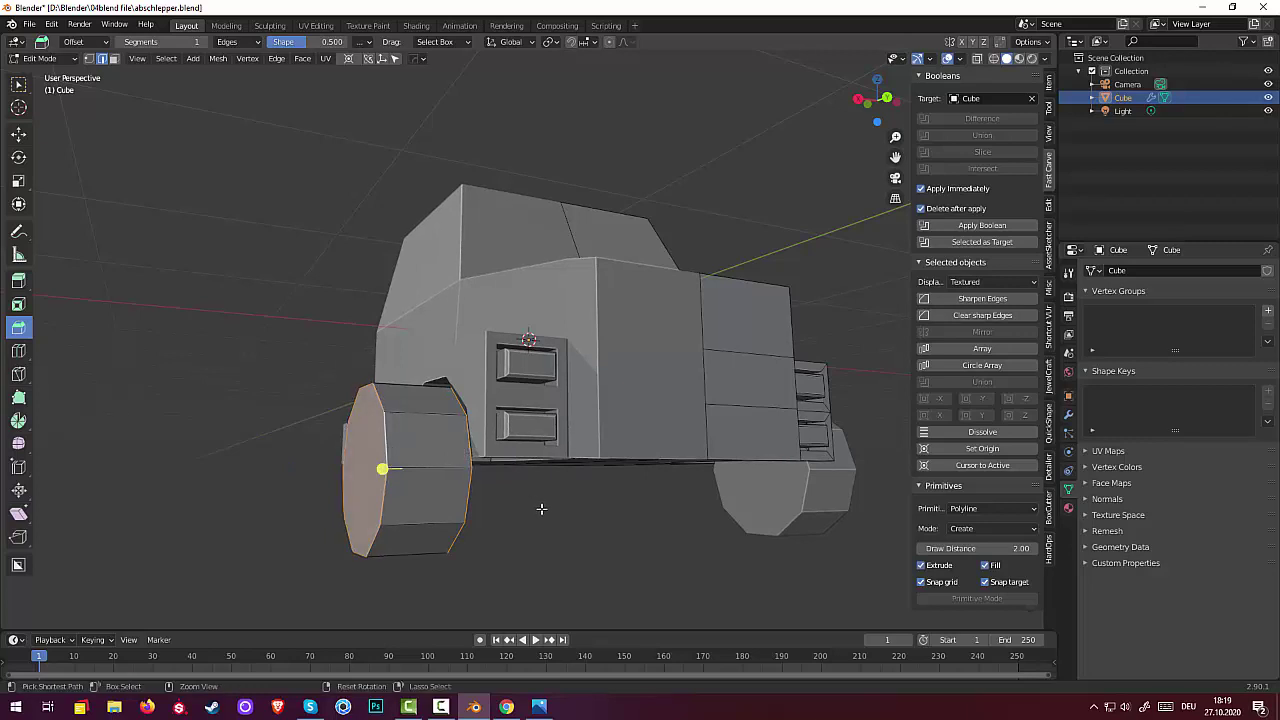
key(ctrl+b)
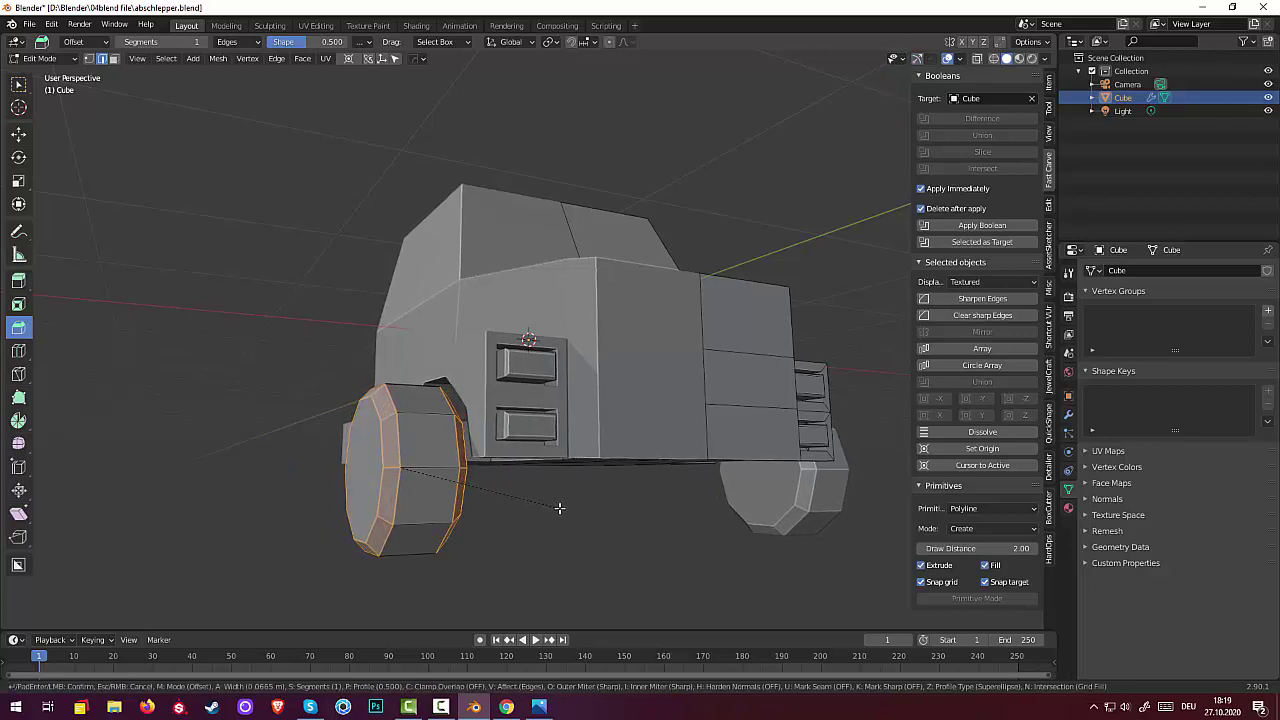
click(561, 509)
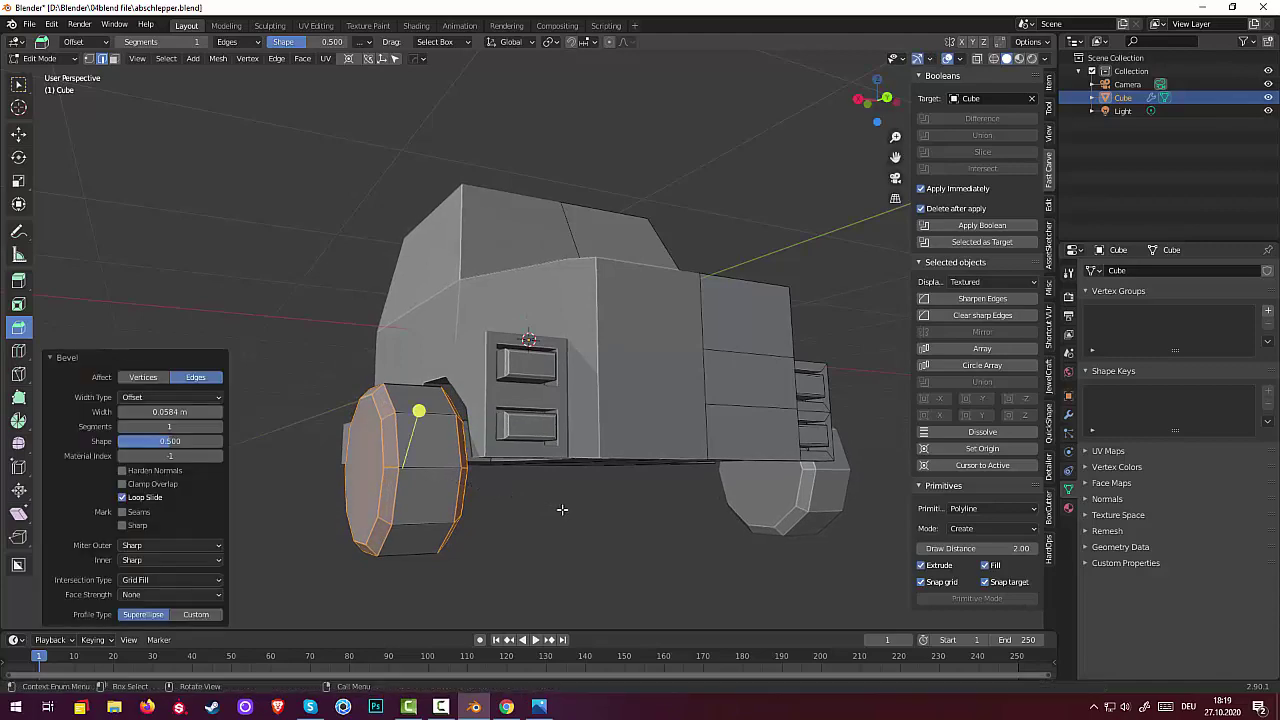
middle_drag(562, 510, 666, 491)
middle_drag(661, 395, 750, 420)
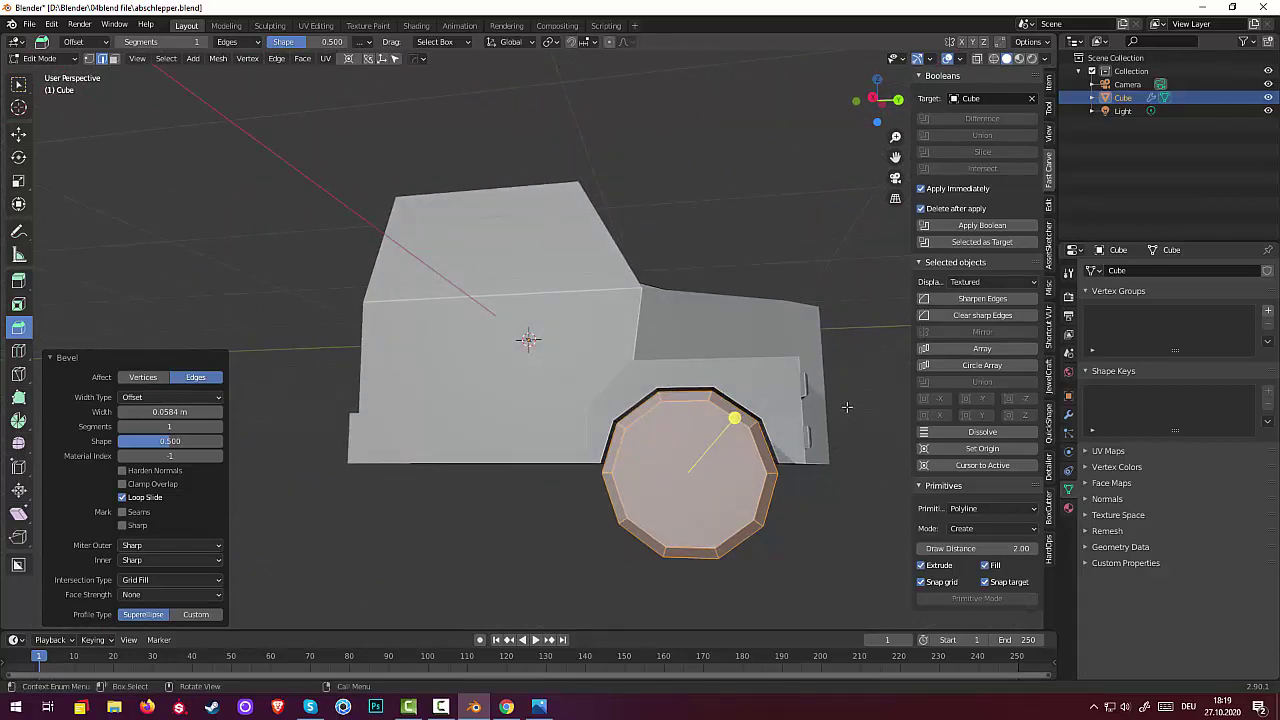
key(i)
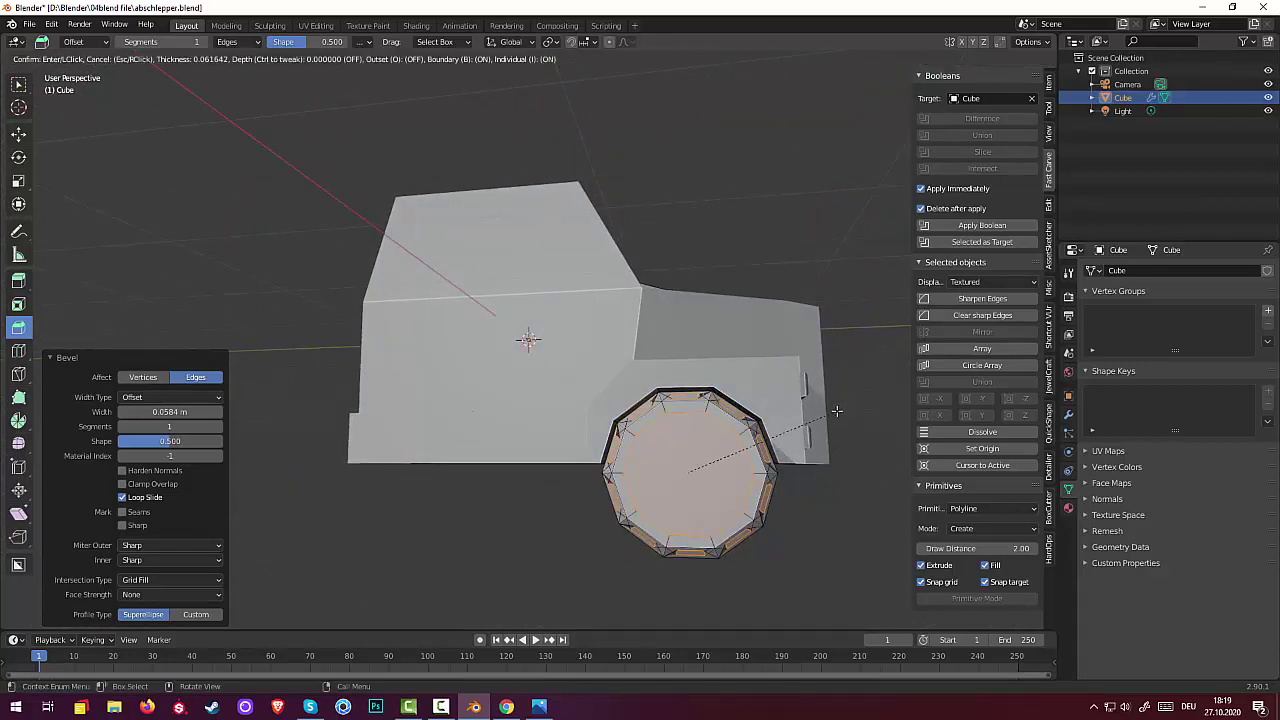
key(Escape)
click(726, 483)
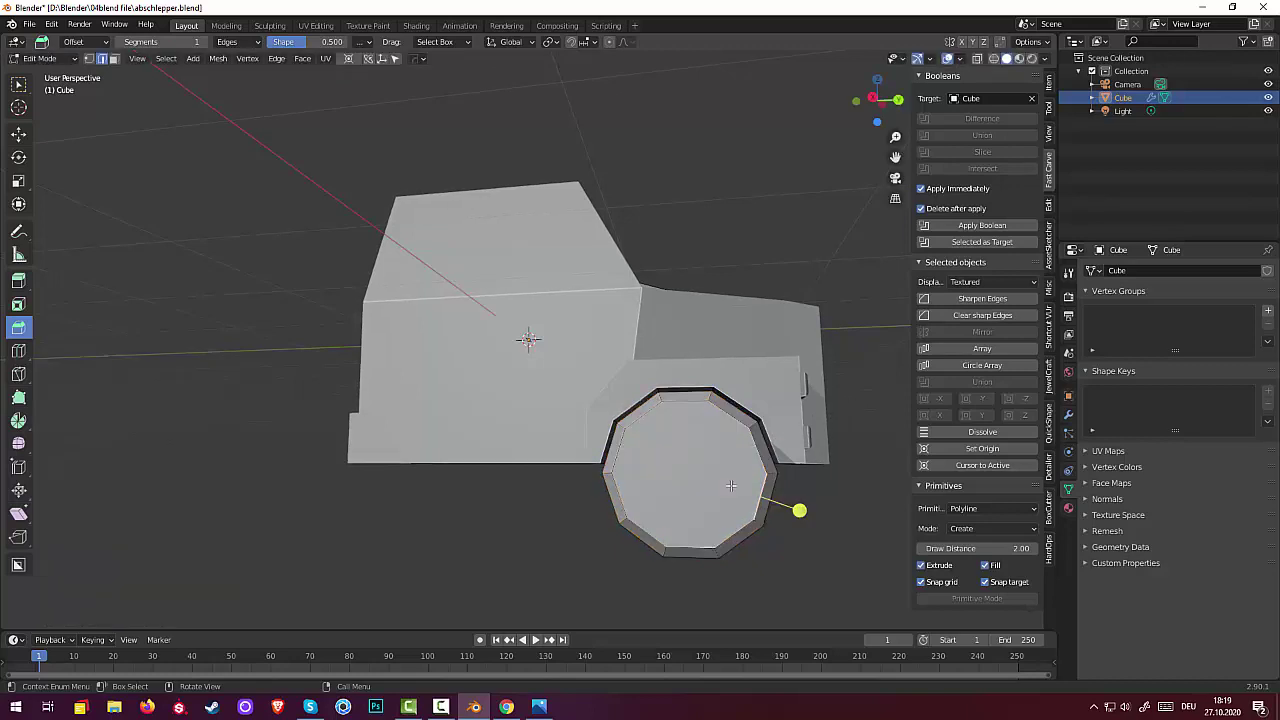
Inset the wheel's outer side face by about 0.083 m, and inset the resulting face again by about 0.046 m
click(114, 58)
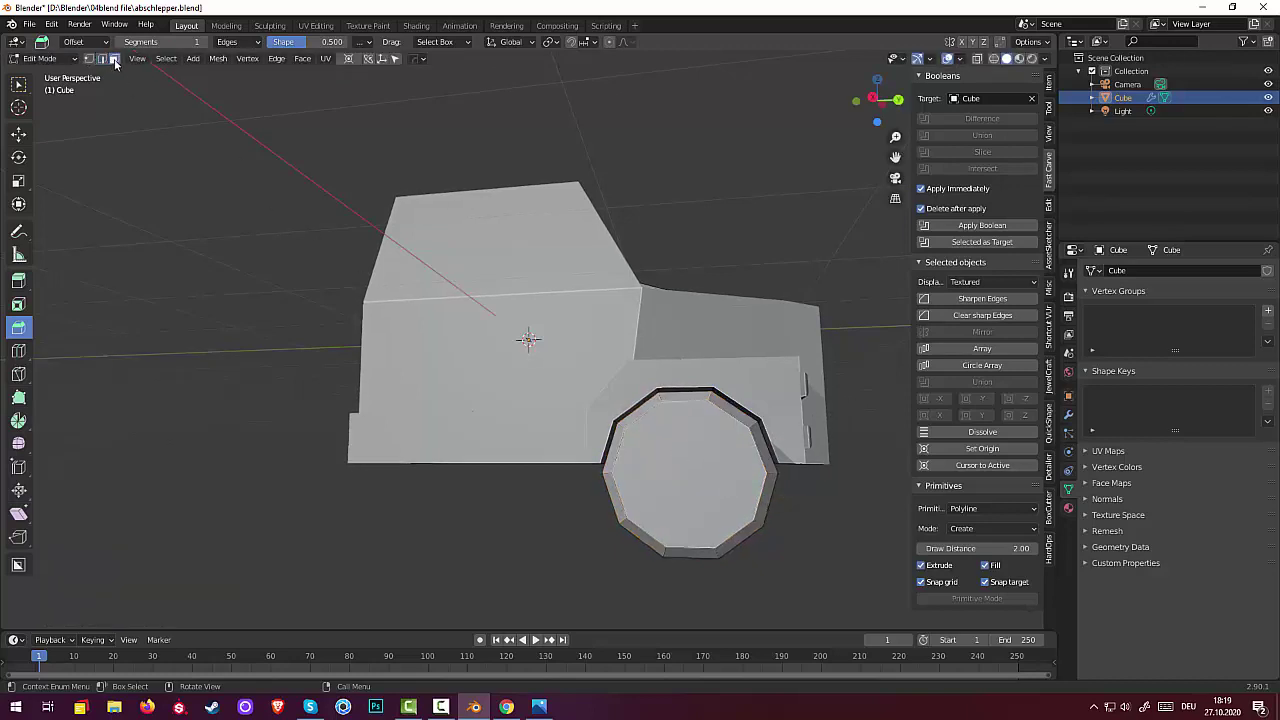
click(678, 508)
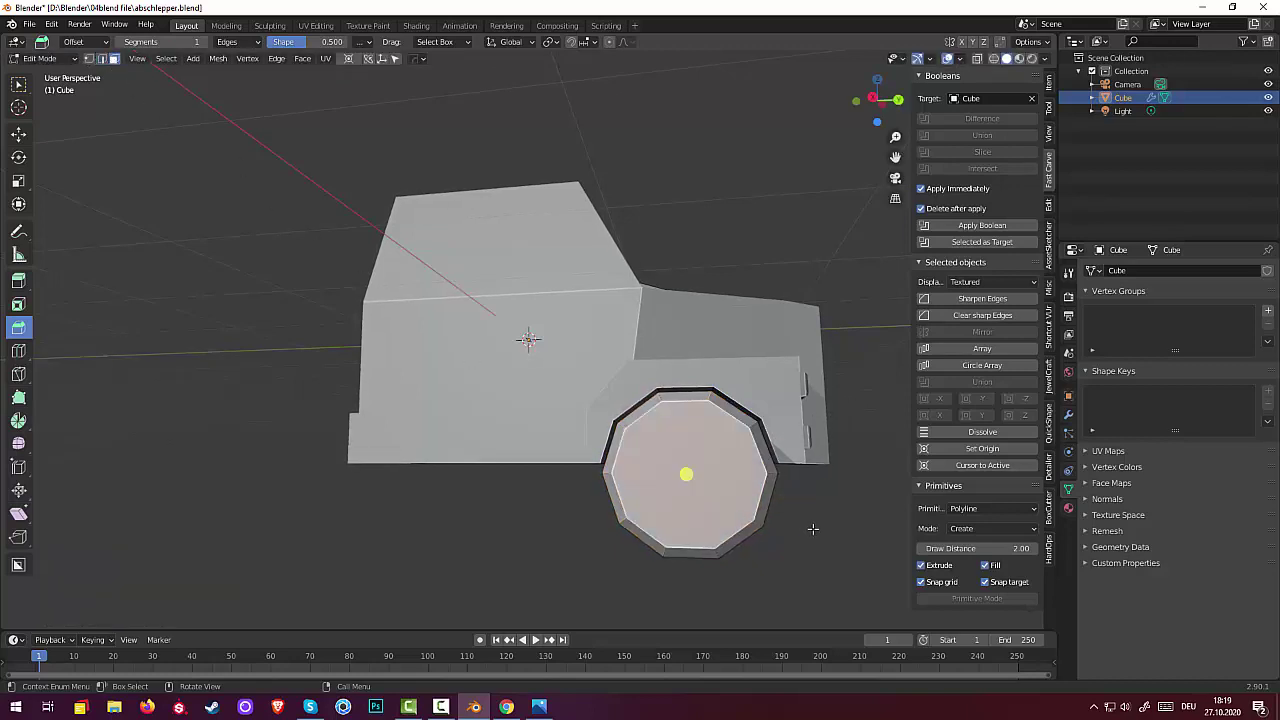
key(i)
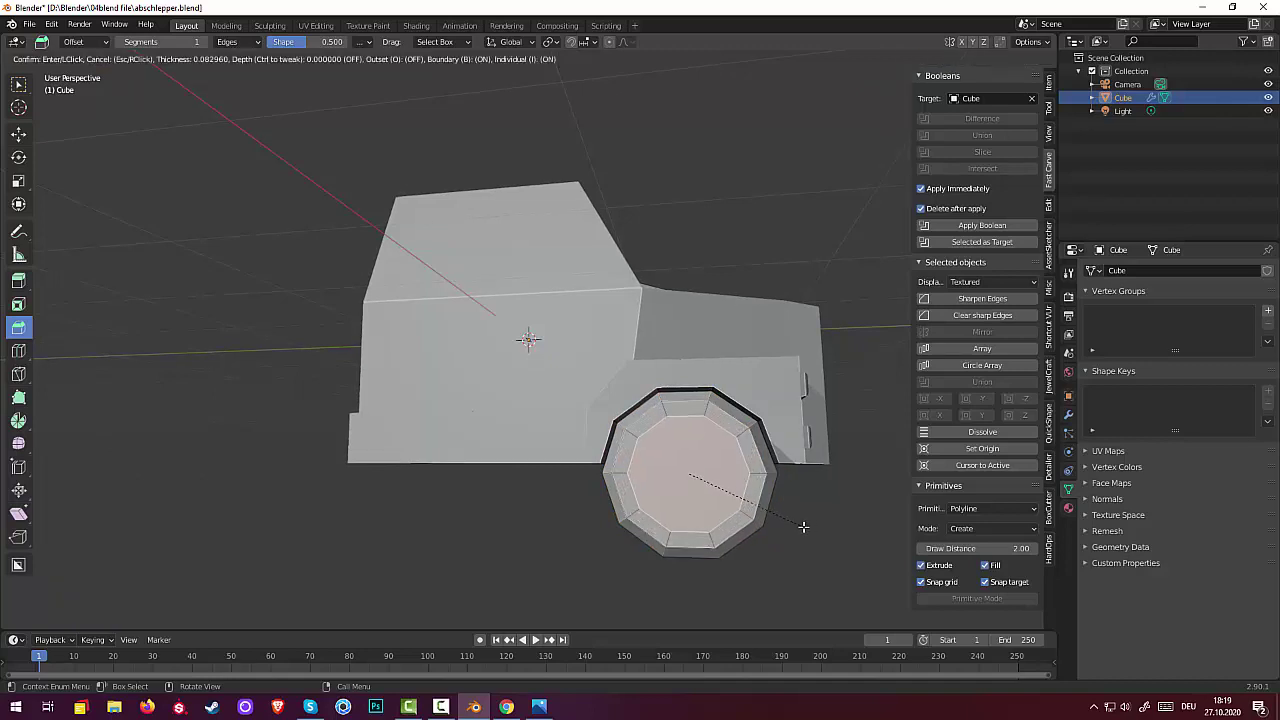
click(804, 525)
key(i)
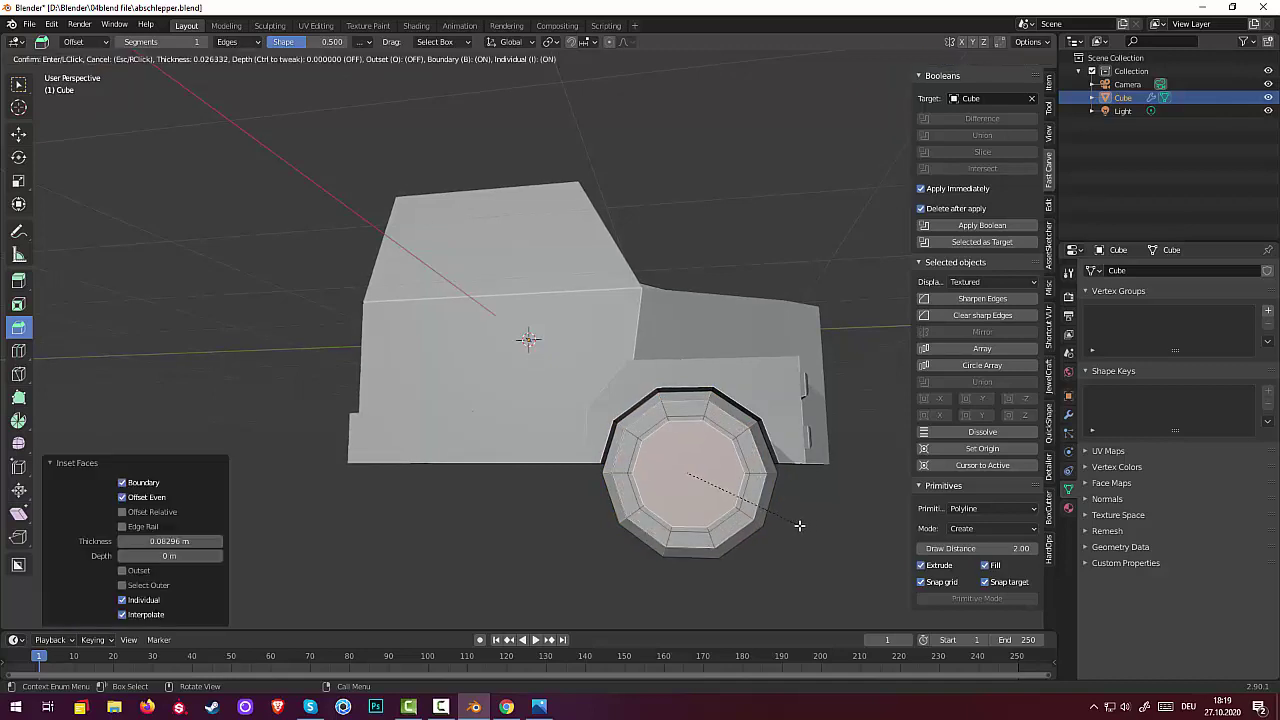
click(796, 525)
Move the wheel's innermost inset face by about -0.014 m in X, 0.017 m in Y and 0.007 m in Z
middle_drag(797, 523, 519, 550)
key(g)
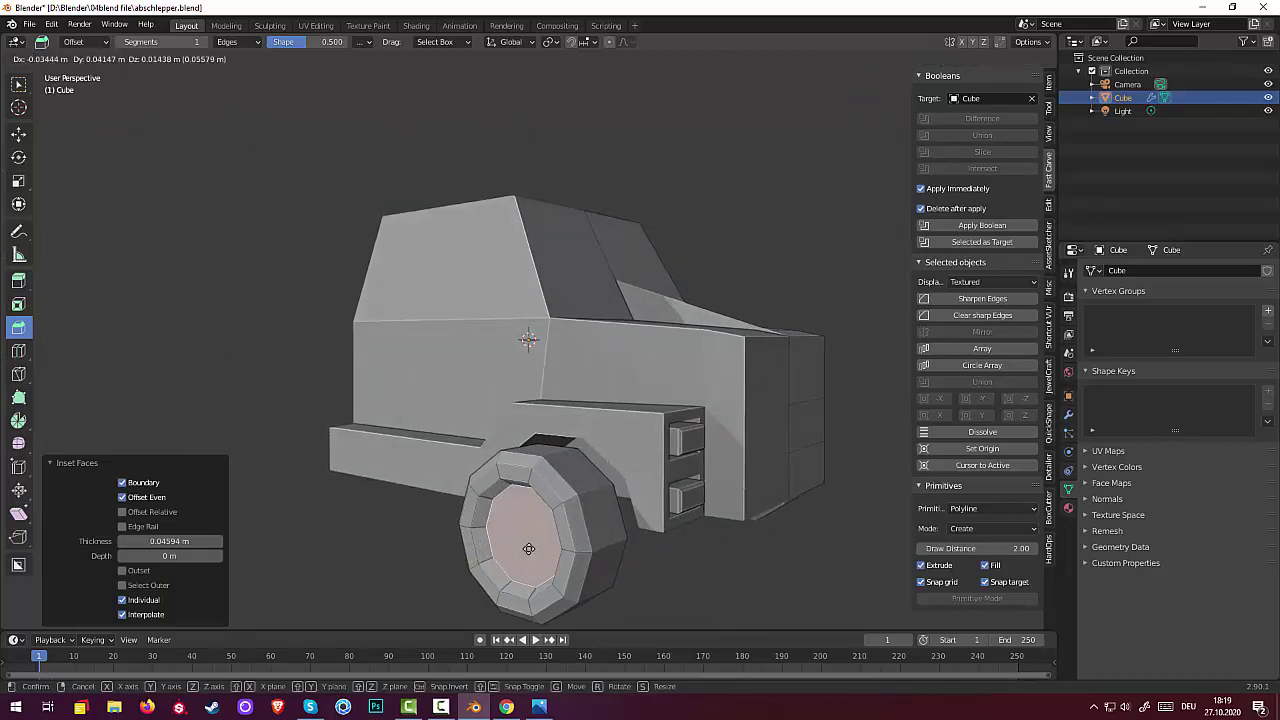
click(522, 550)
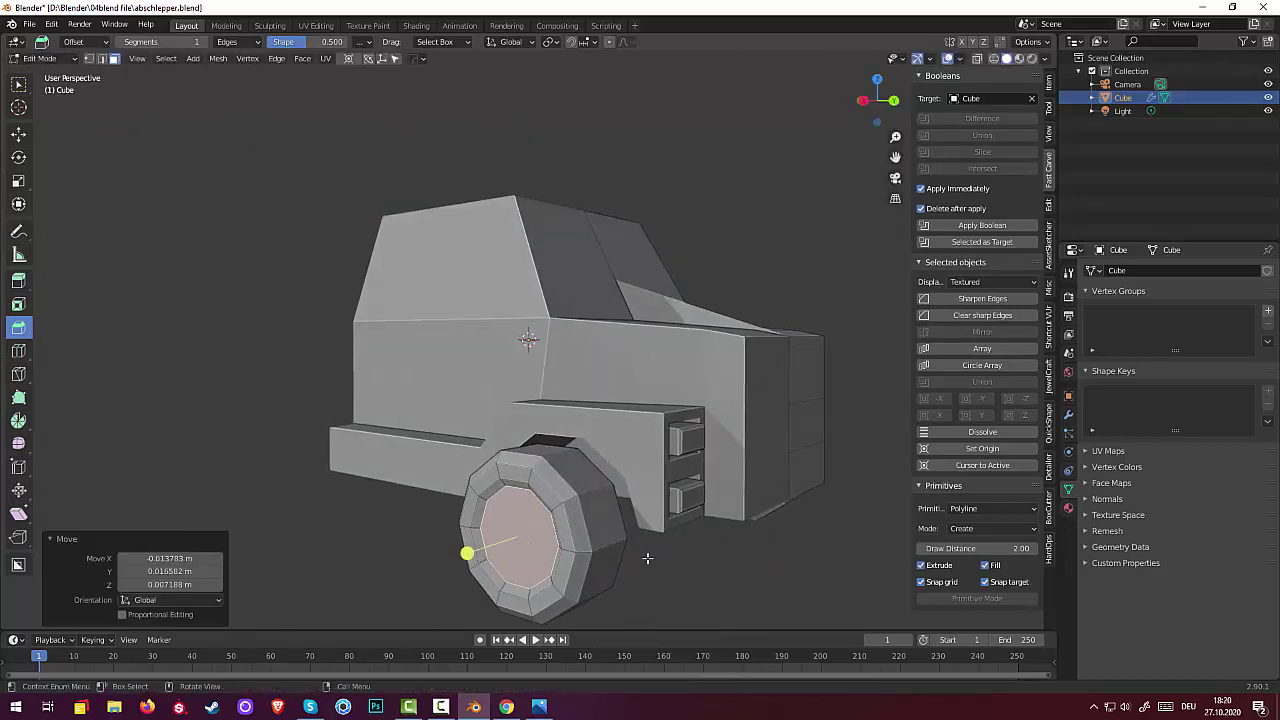
Try to inset the innermost face on the wheel's outer side by about 0.044 m and shift it about 0.034 m
middle_drag(466, 551, 683, 548)
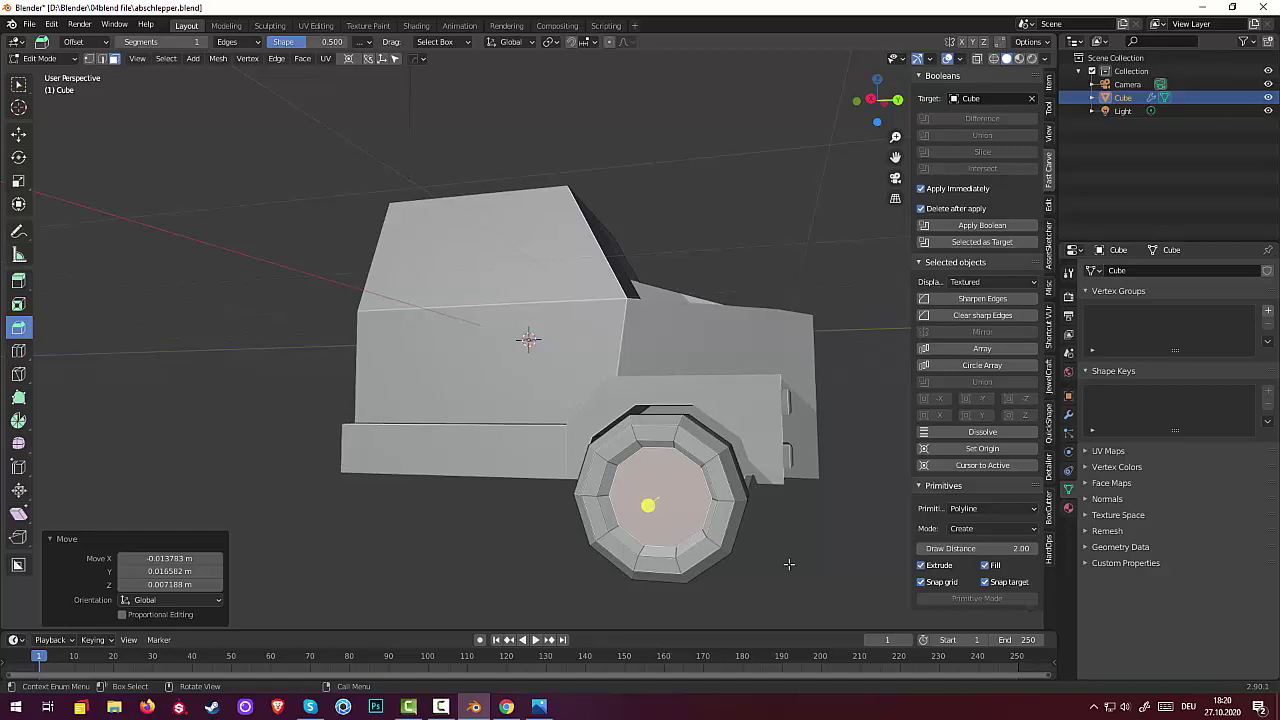
key(i)
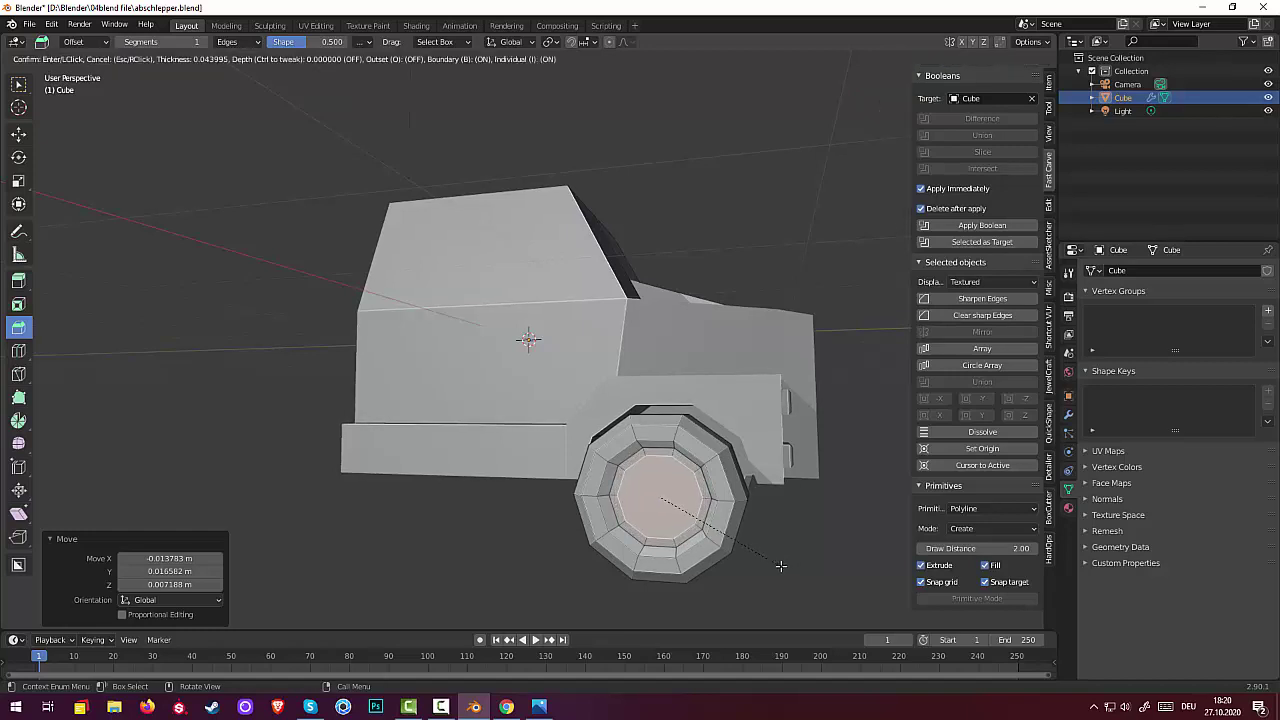
click(781, 566)
middle_drag(781, 566, 669, 573)
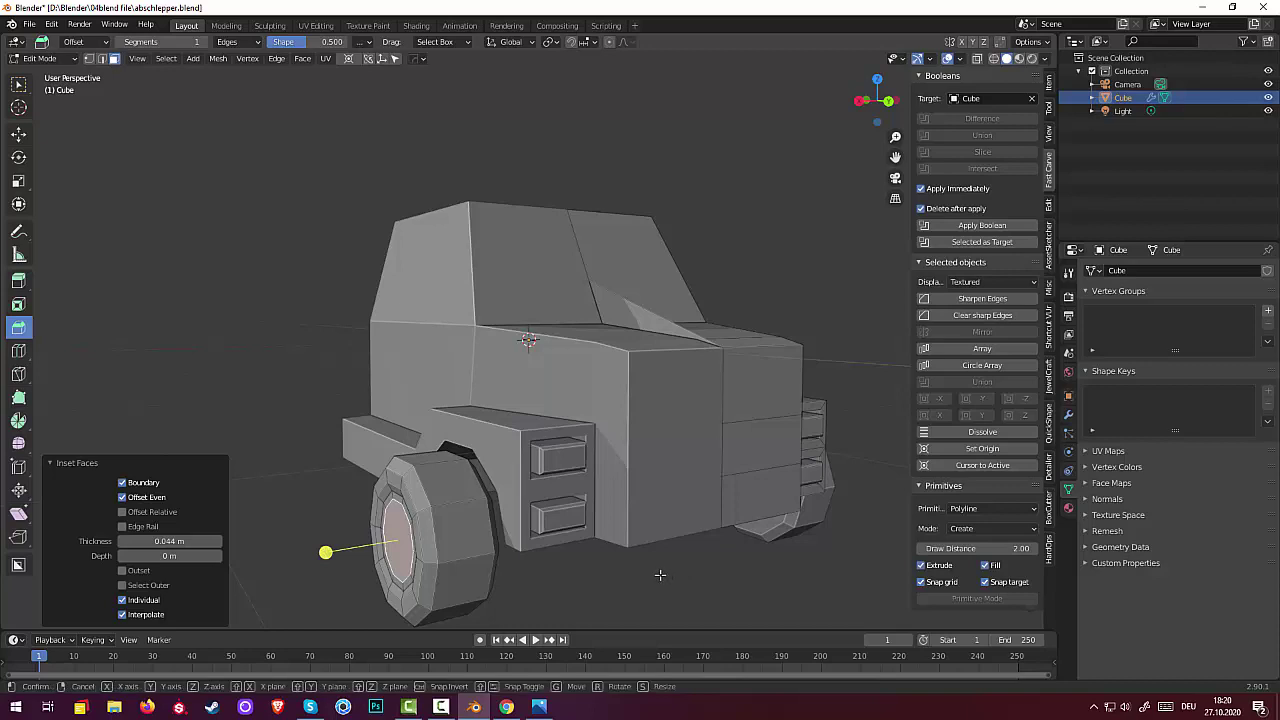
key(g)
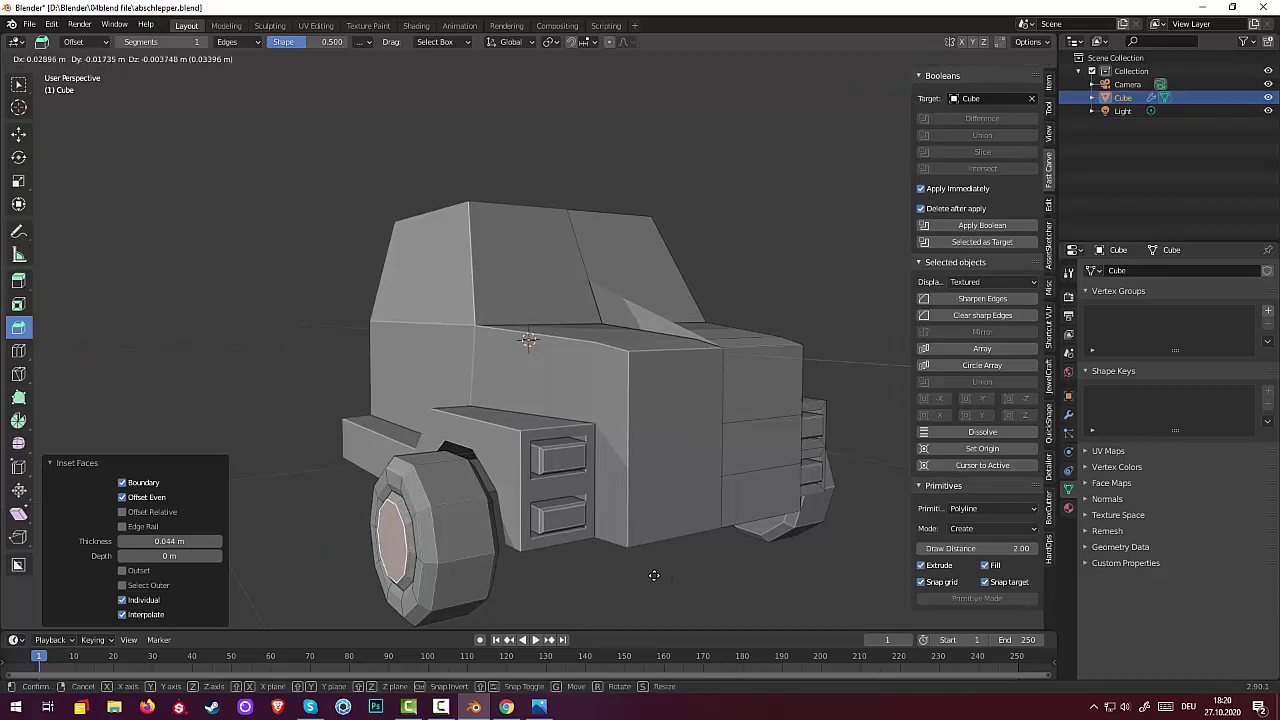
click(654, 575)
middle_drag(677, 569, 725, 546)
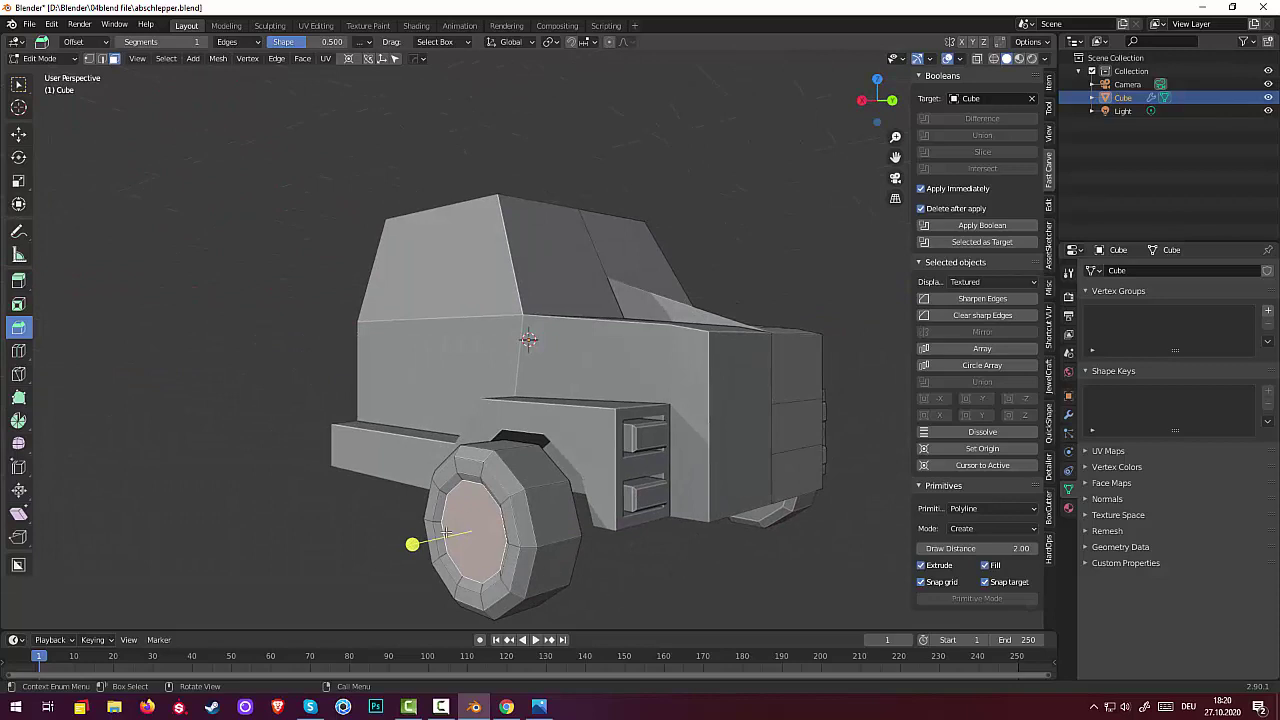
Extrude the wheel's inner side face inward by about 0.065 m and inset the recessed face by about 0.103 m
key(e)
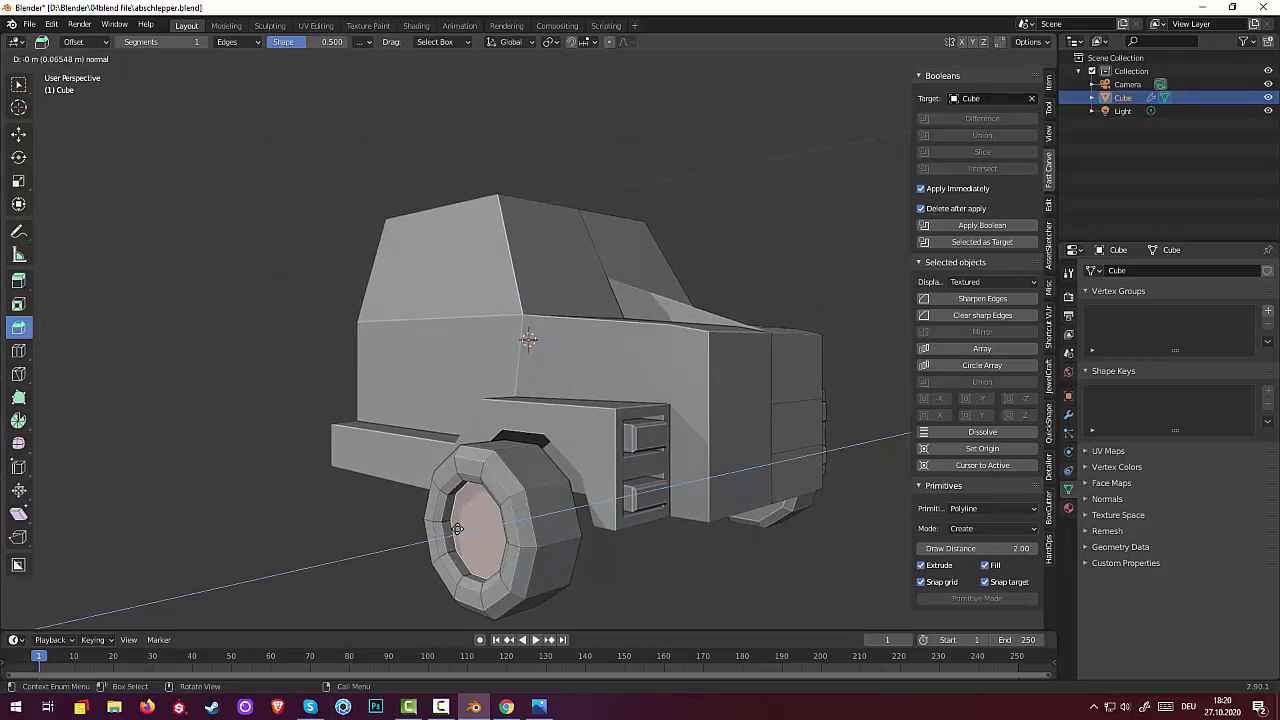
click(489, 546)
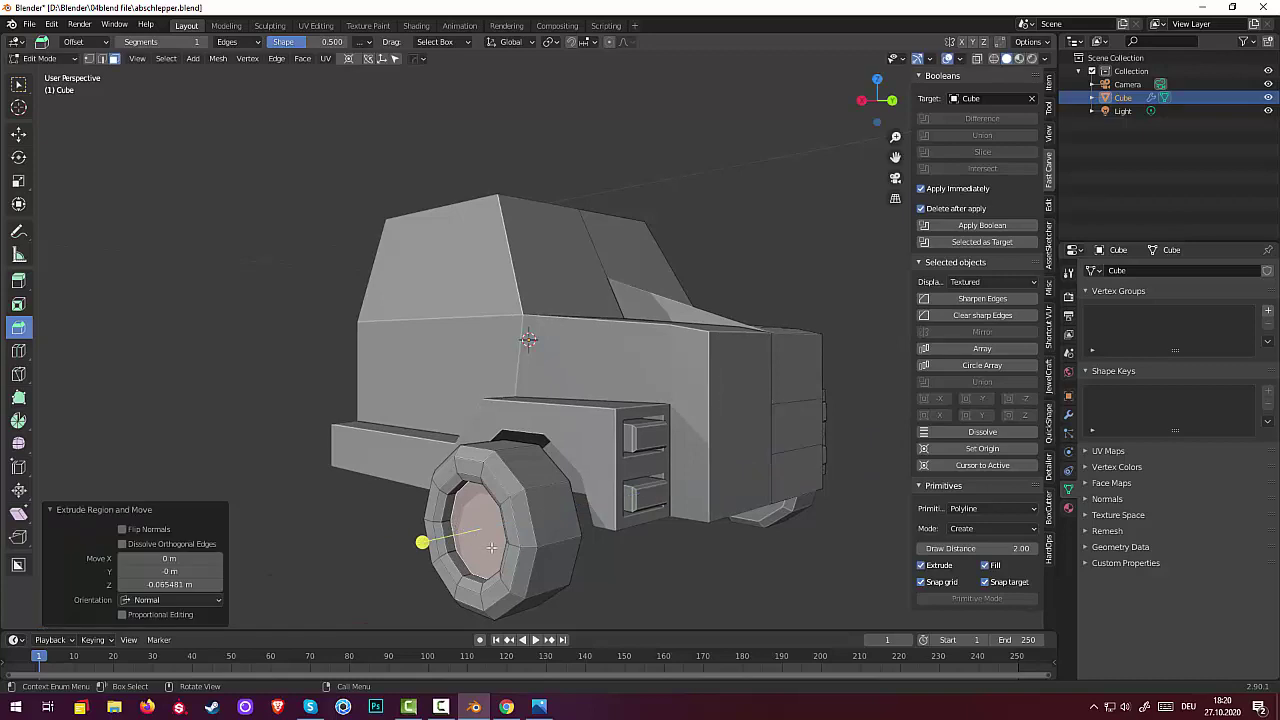
middle_drag(491, 547, 802, 590)
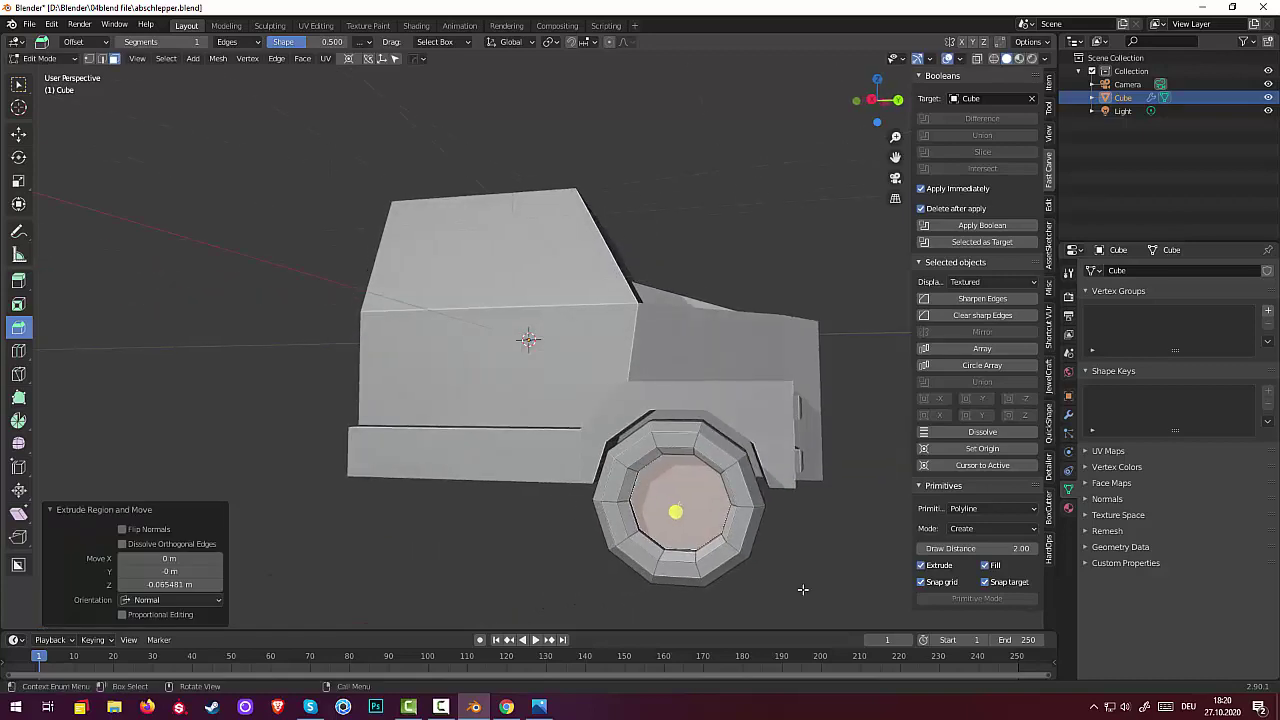
key(i)
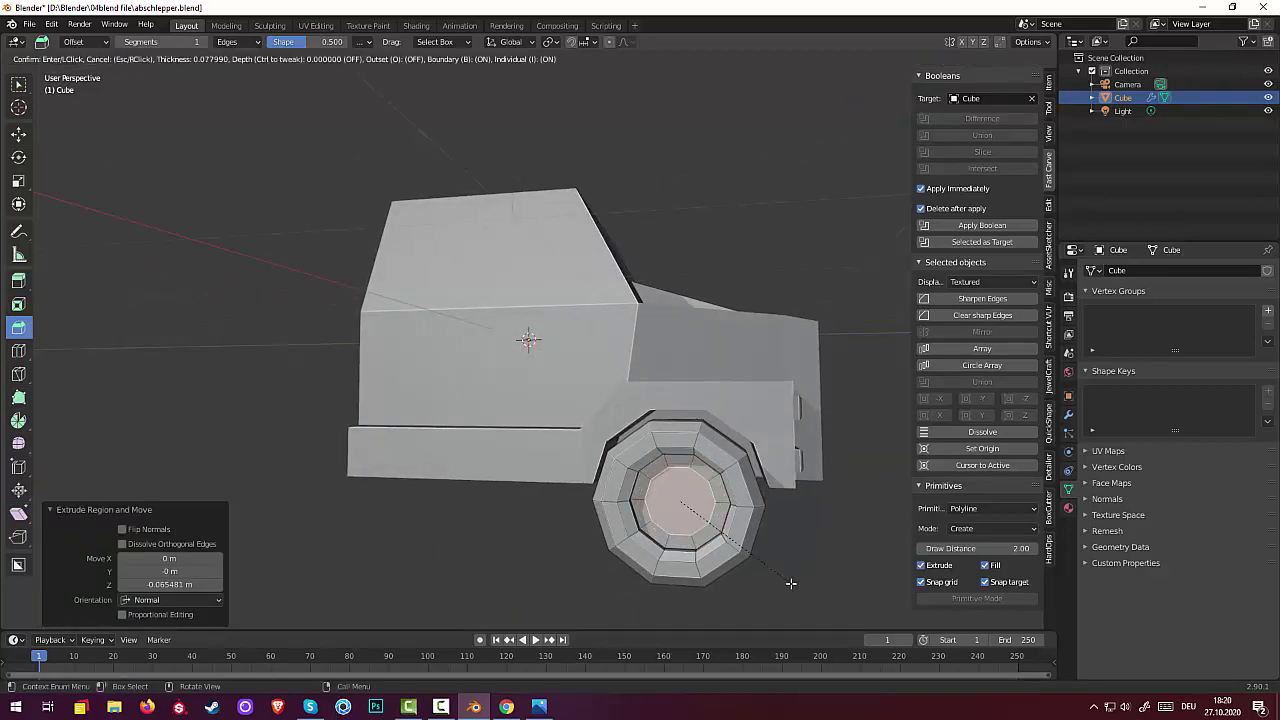
click(786, 584)
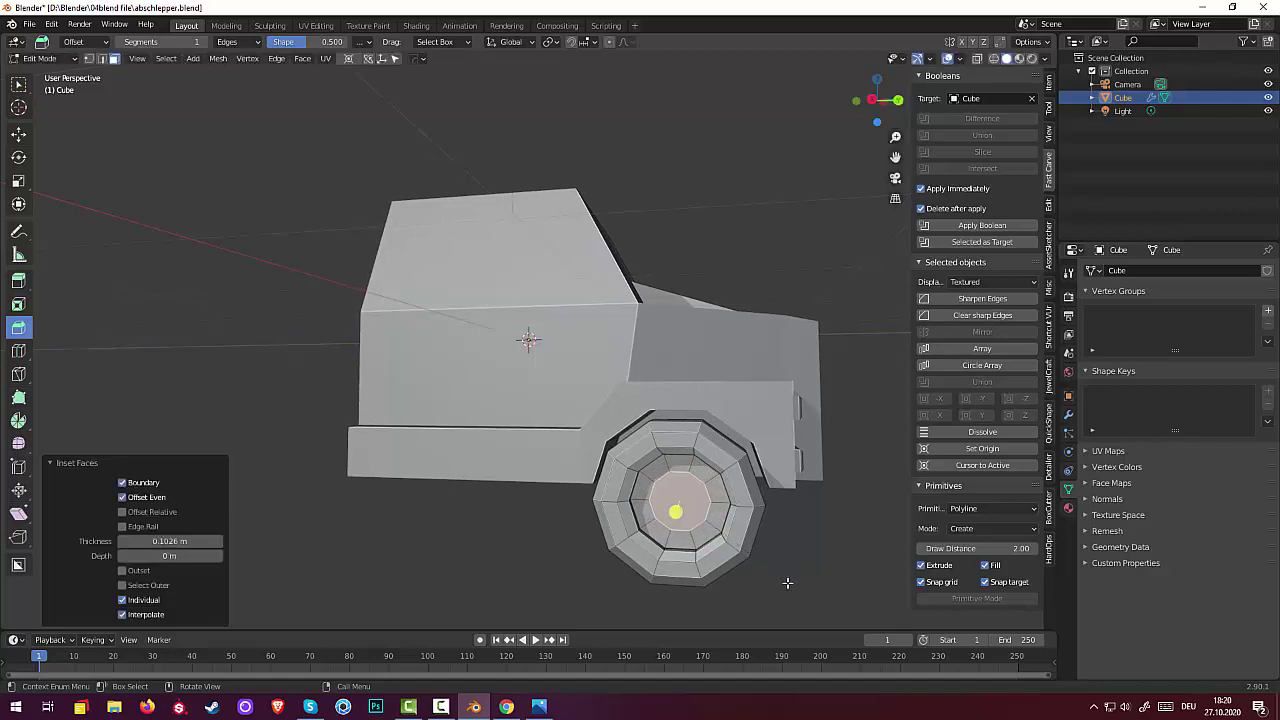
middle_drag(786, 584, 737, 588)
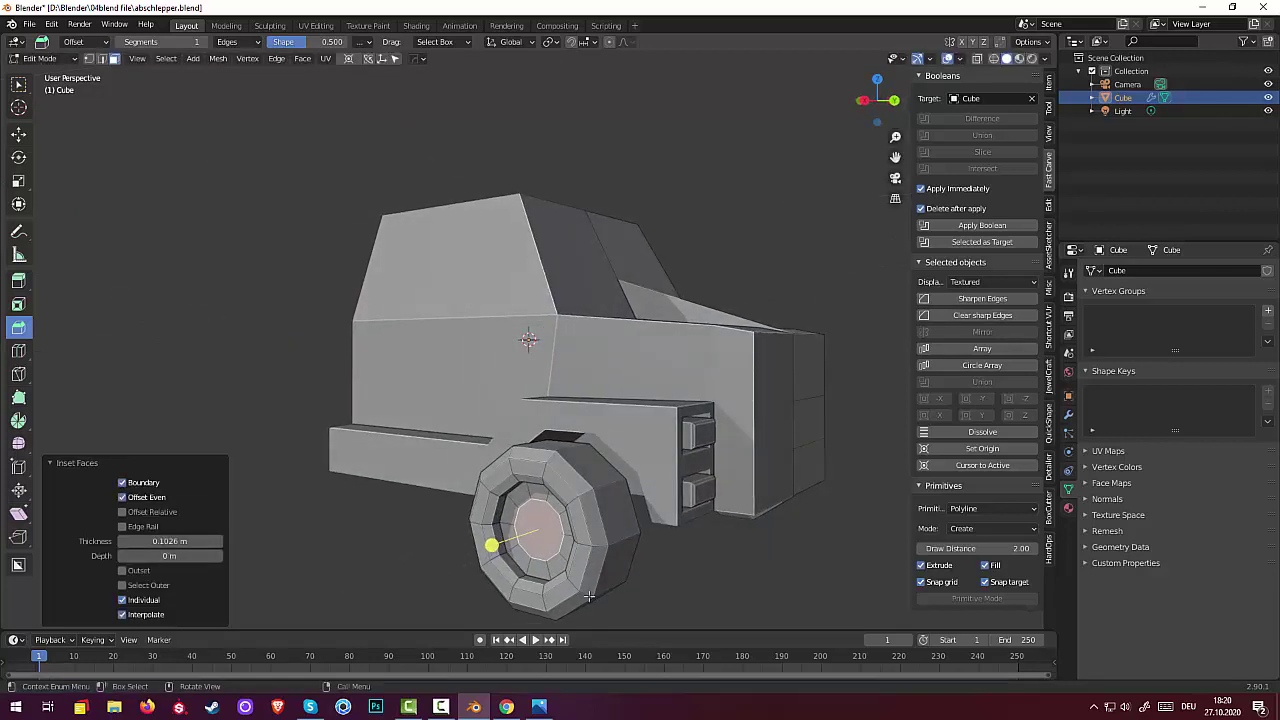
key(g)
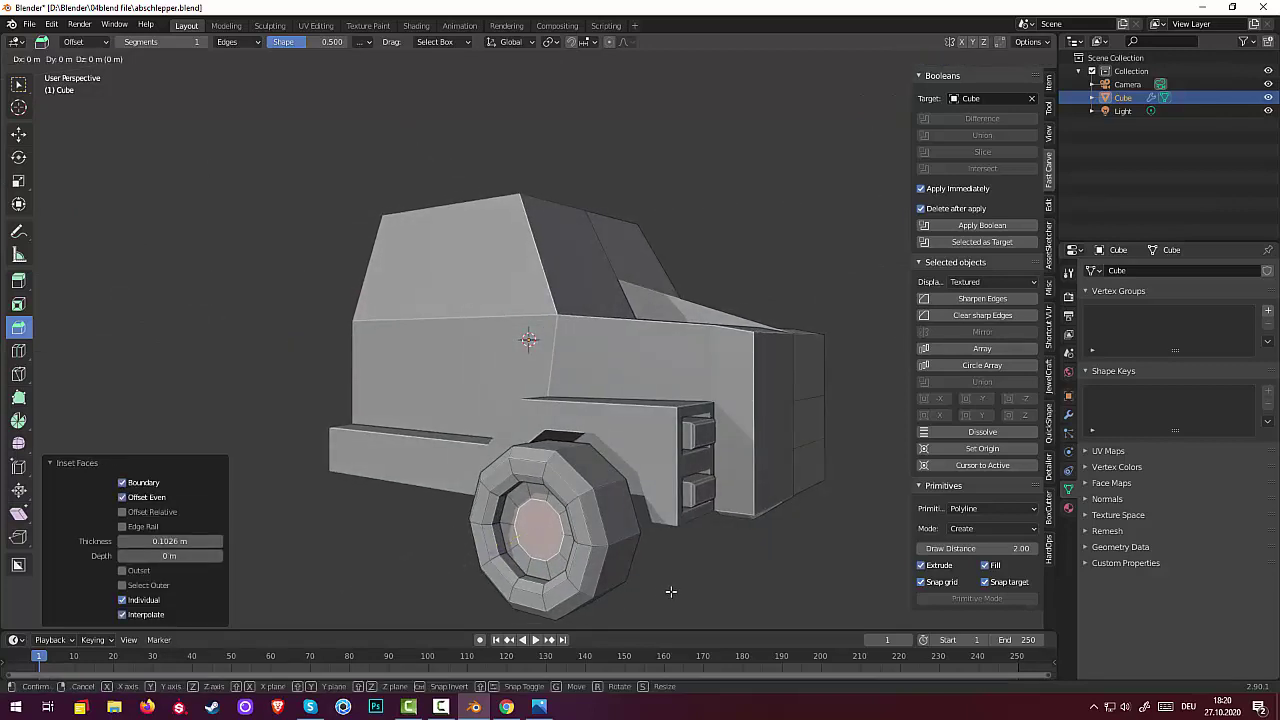
key(y)
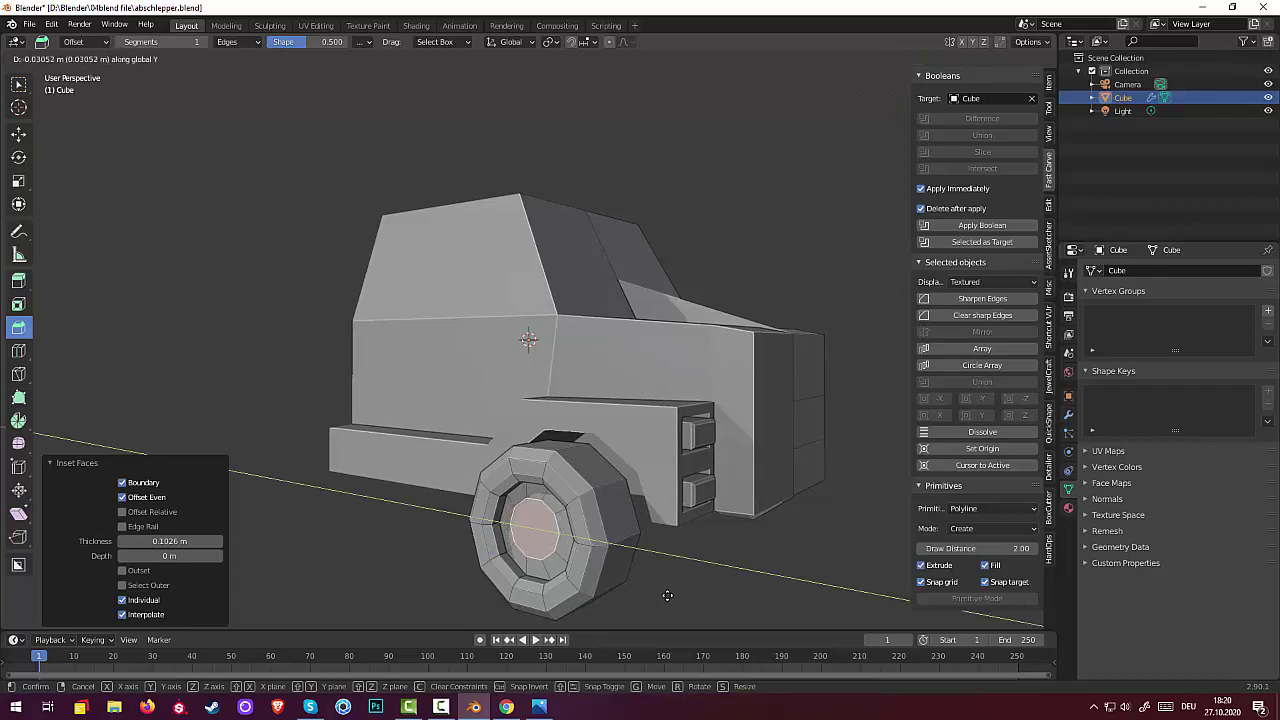
click(677, 597)
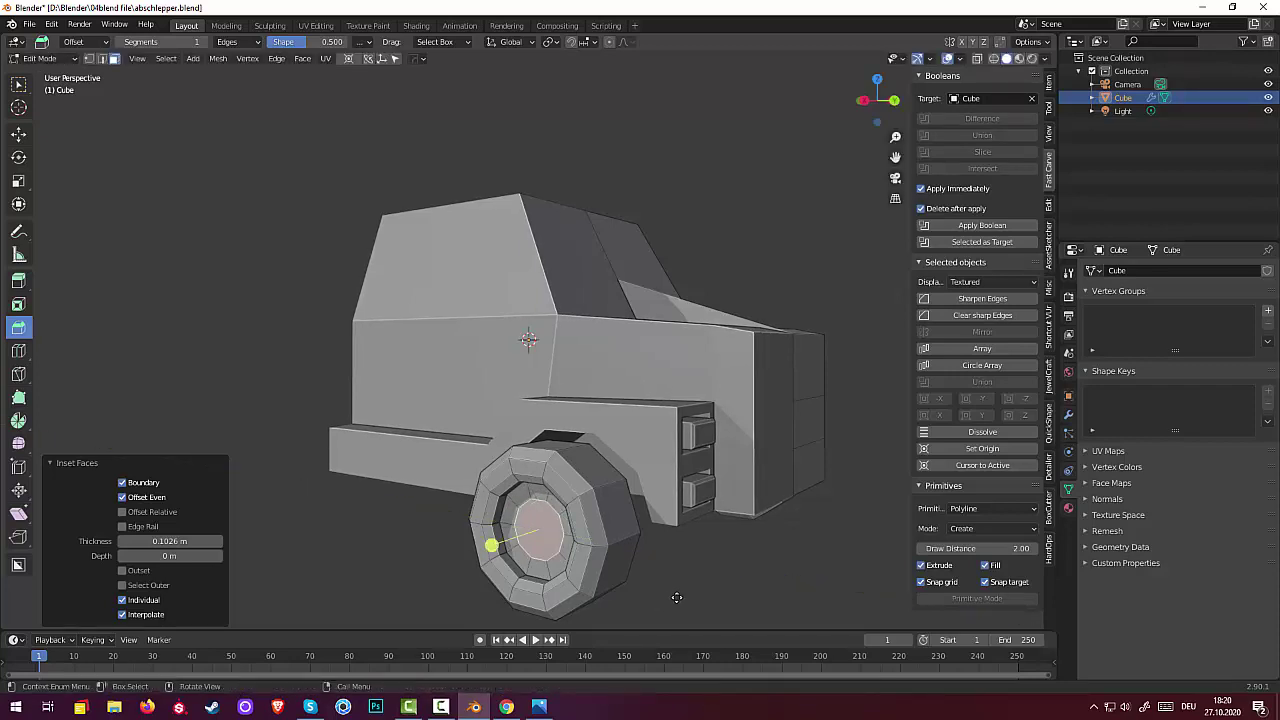
Move the wheel's central hub face outward by about 0.097 m along the X axis
key(g)
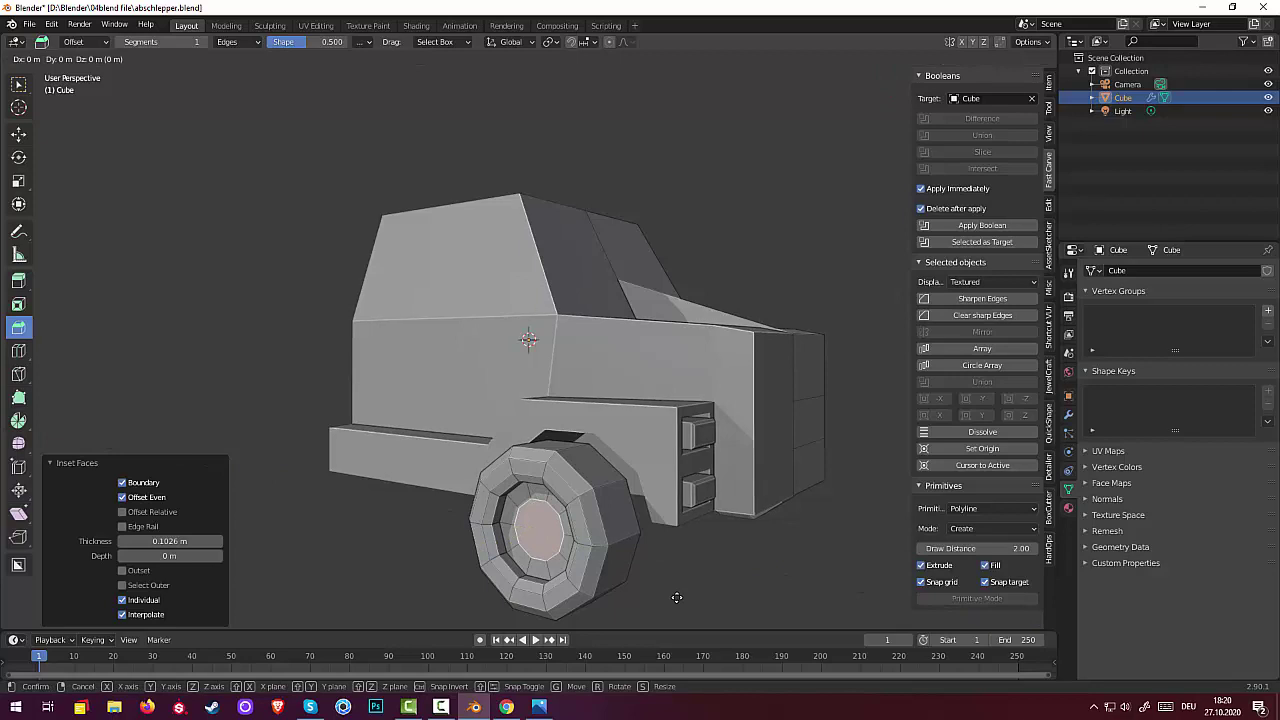
key(x)
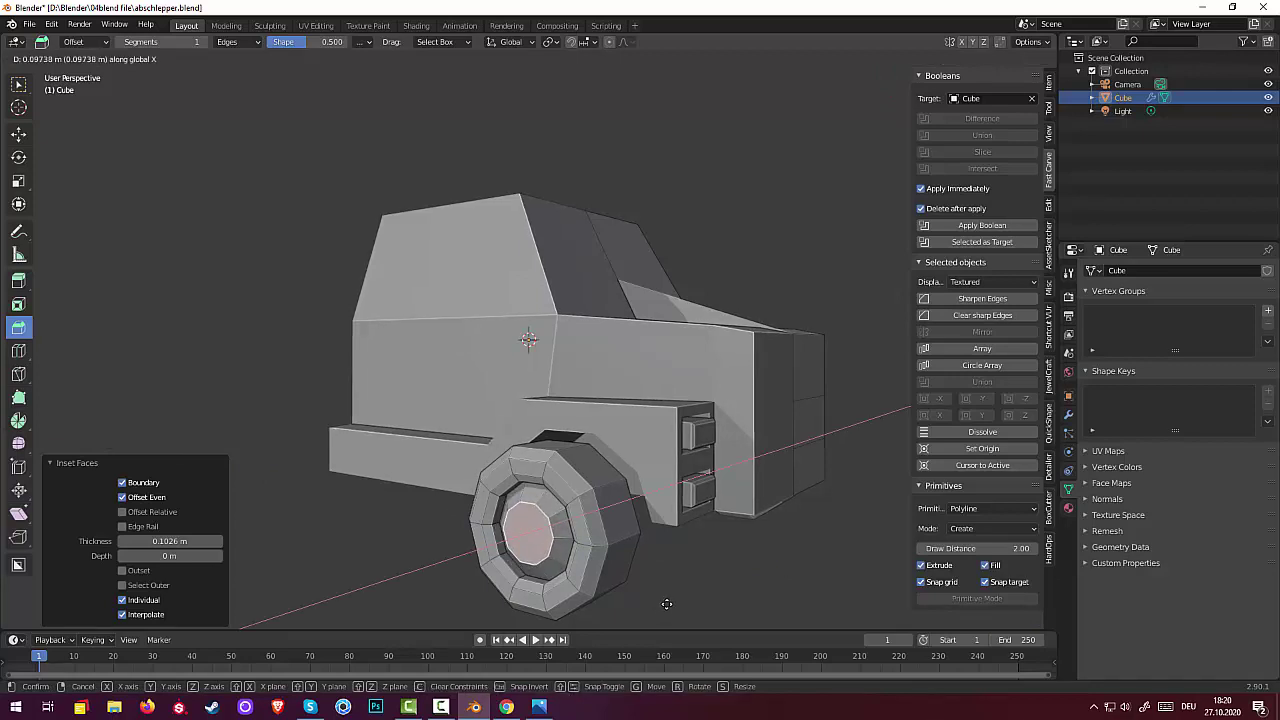
click(667, 603)
mouse_move(663, 594)
middle_down()
mouse_move(608, 606)
mouse_move(686, 588)
middle_up()
Try to inset the ring of faces around the wheel hub individually by about 0.037 m
key(alt+a)
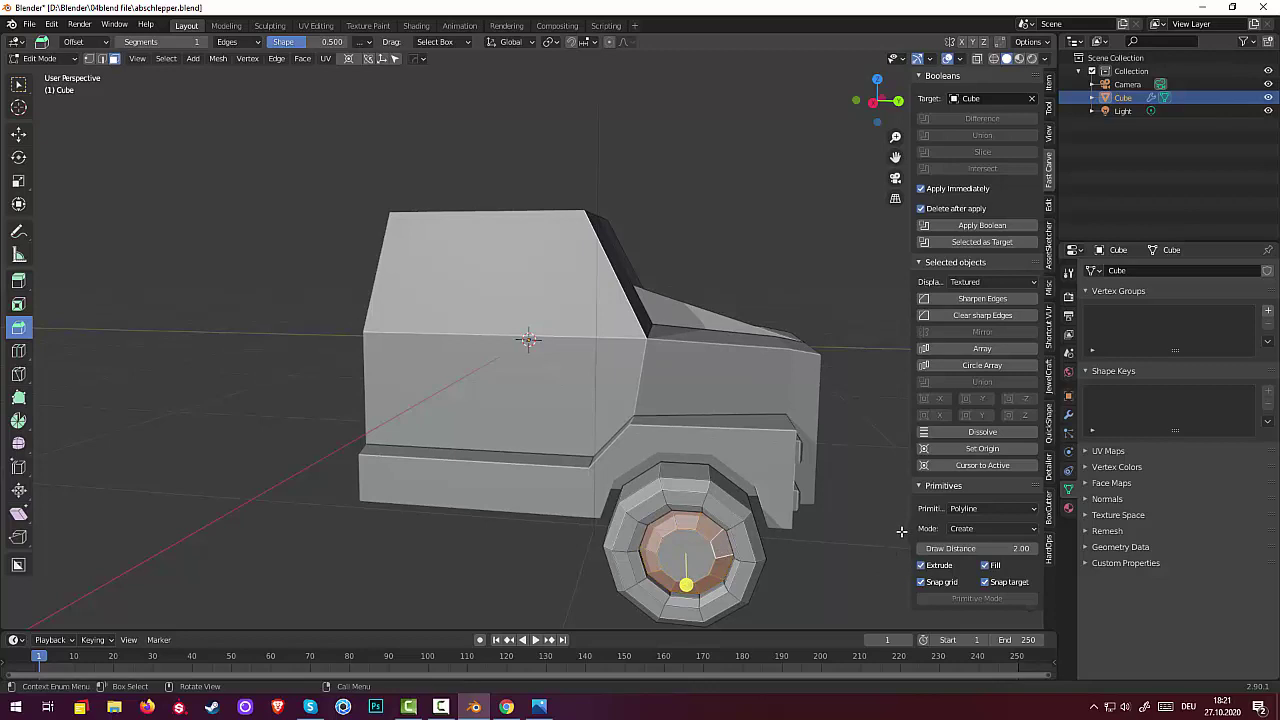
key(i)
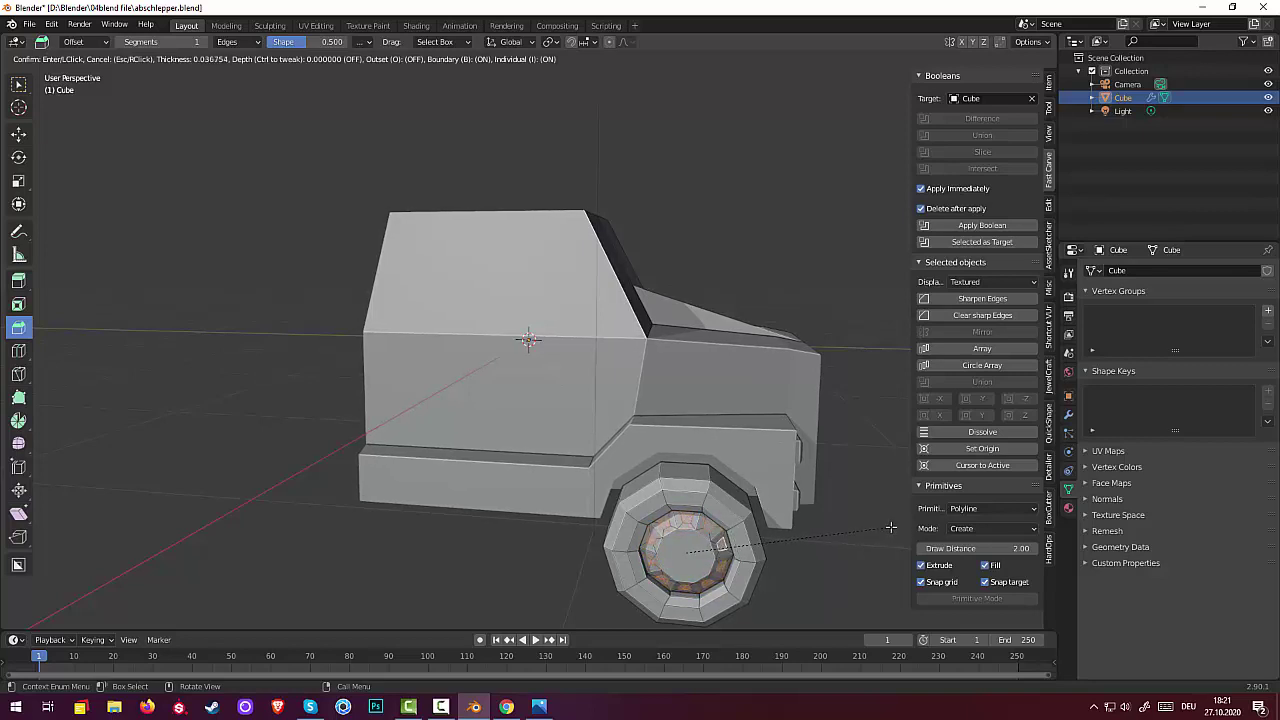
click(890, 527)
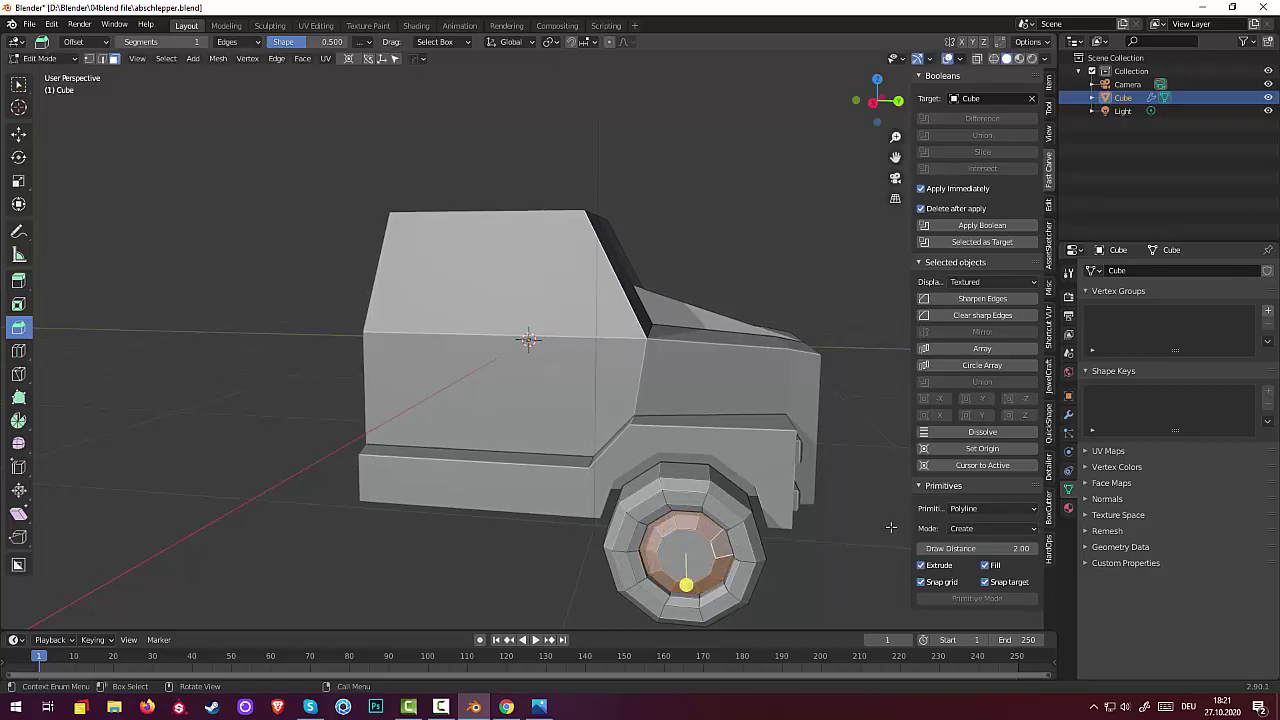
Examine the truck's location, rotation and scale values in Object Mode with no faces selected, and return to Edit Mode
click(1049, 109)
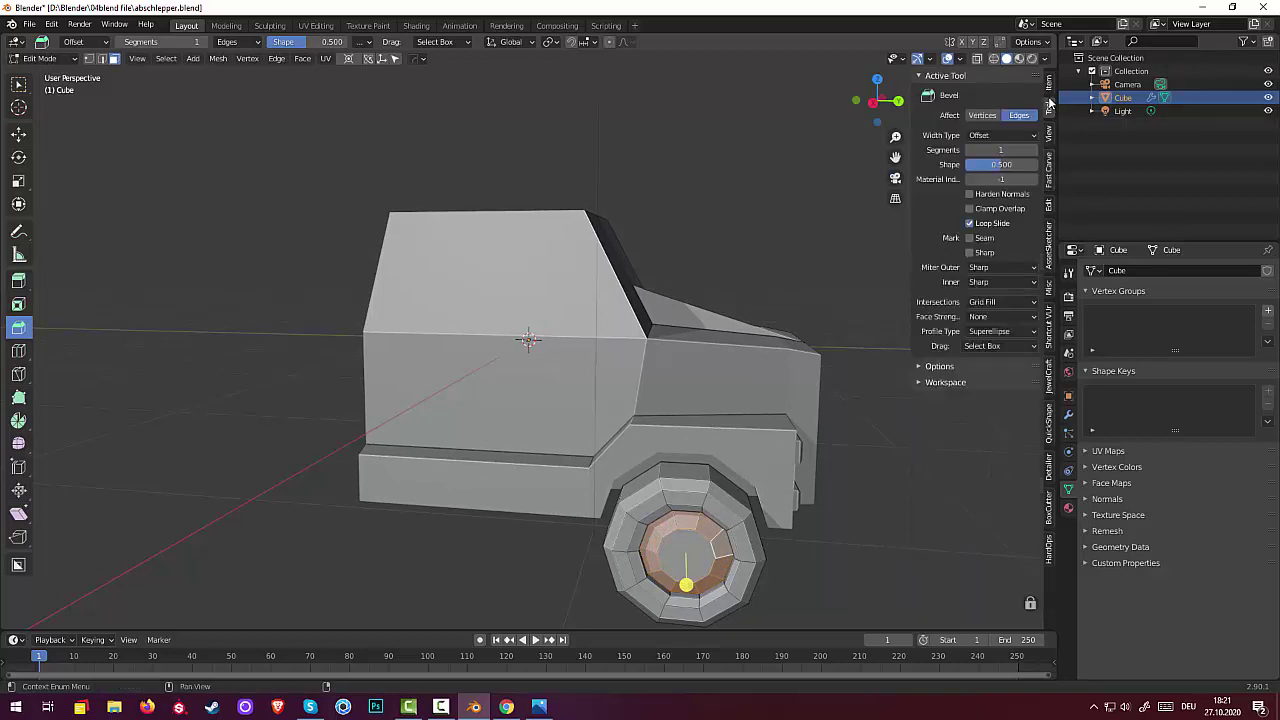
click(1051, 86)
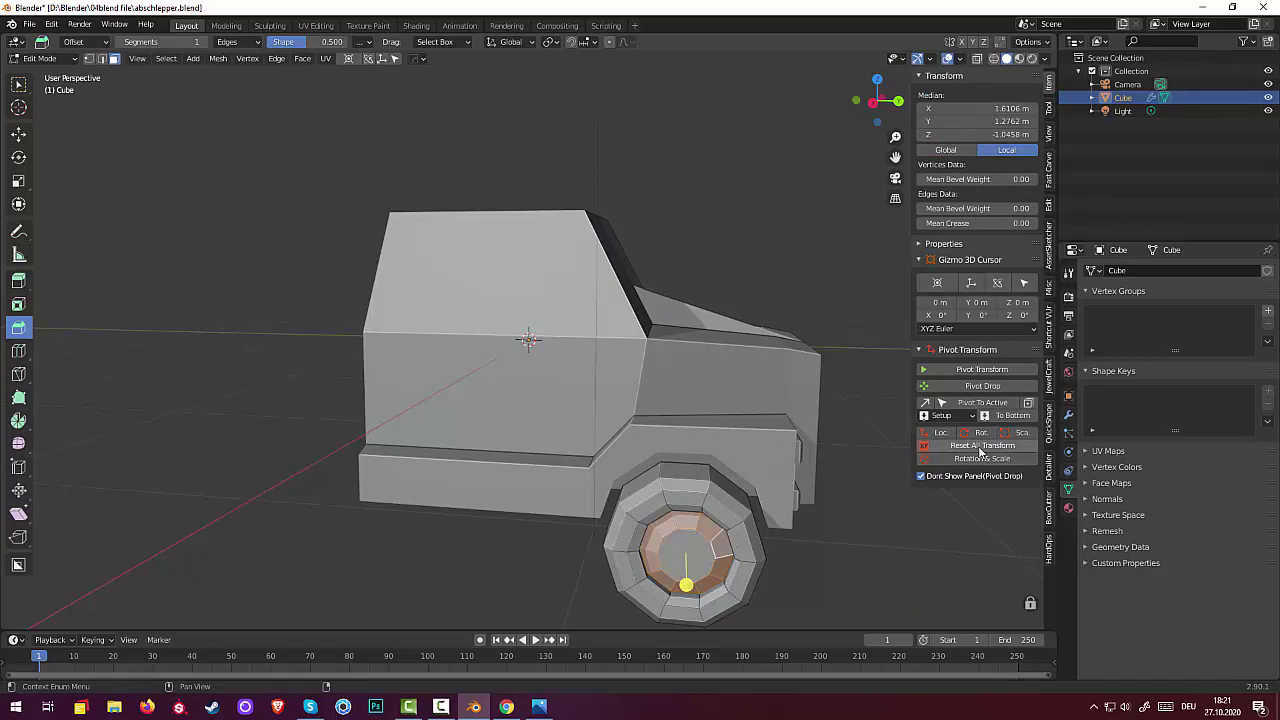
click(831, 623)
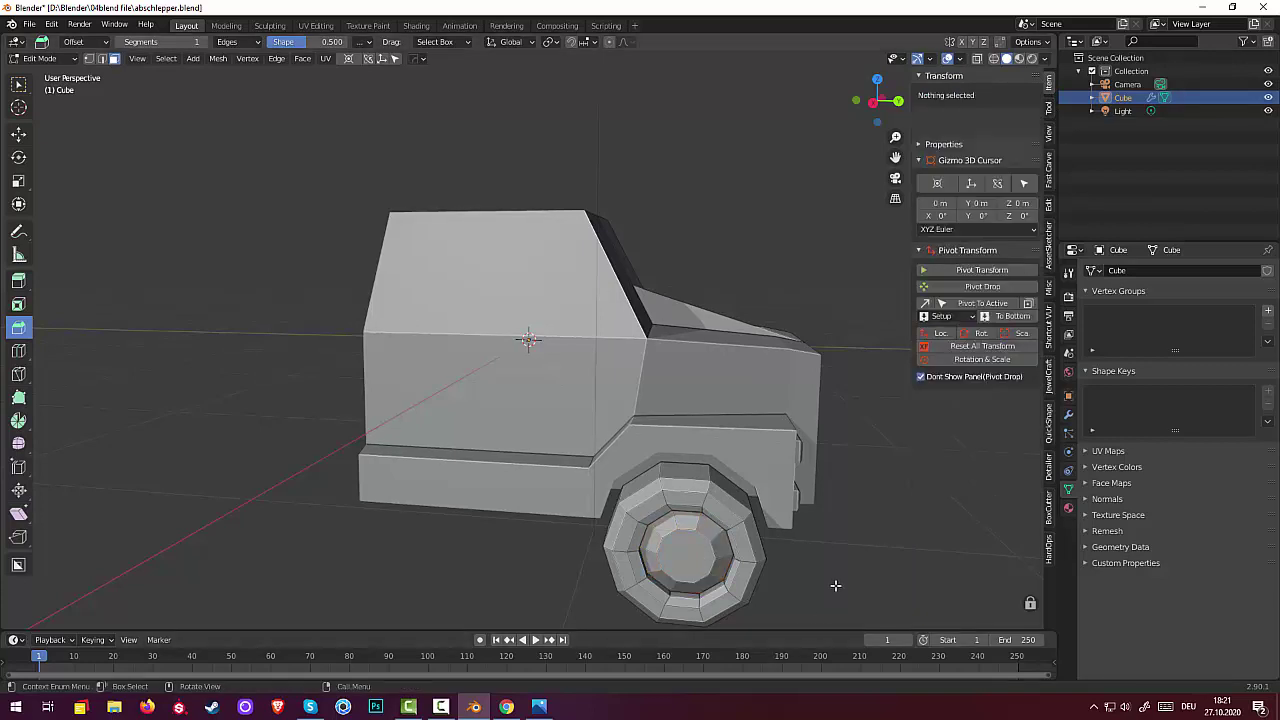
click(66, 58)
click(48, 74)
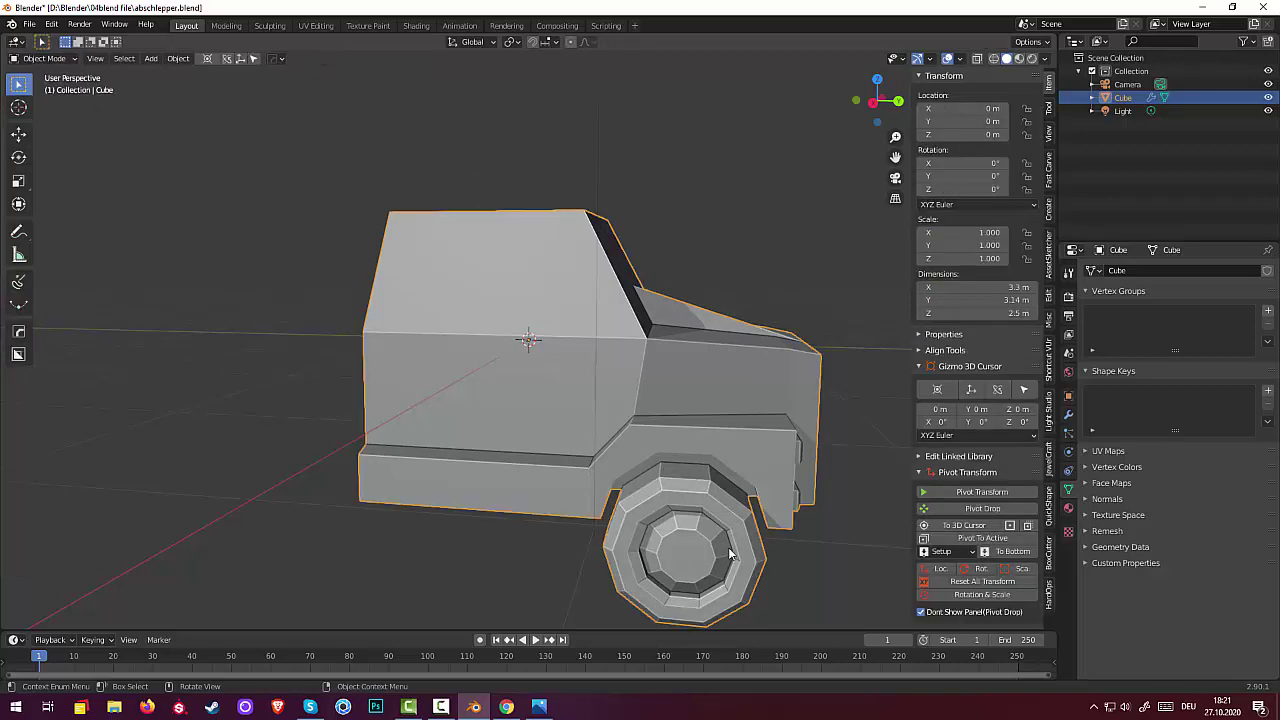
click(42, 58)
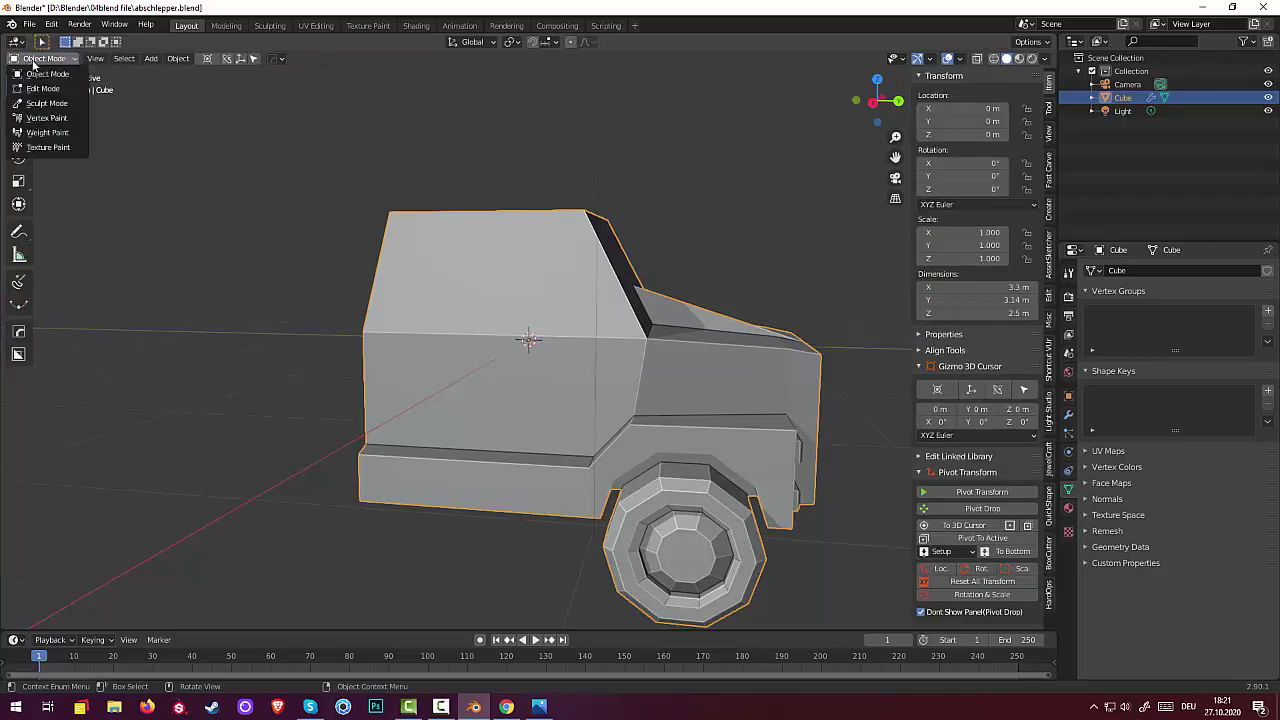
click(40, 87)
Grow the selection from the hub face to cover the whole wheel and try to reset all its transforms
middle_drag(635, 464, 760, 450)
click(771, 444)
key(ctrl+KP_Add)
key(ctrl+KP_Add)
key(ctrl+KP_Add)
key(ctrl+KP_Add)
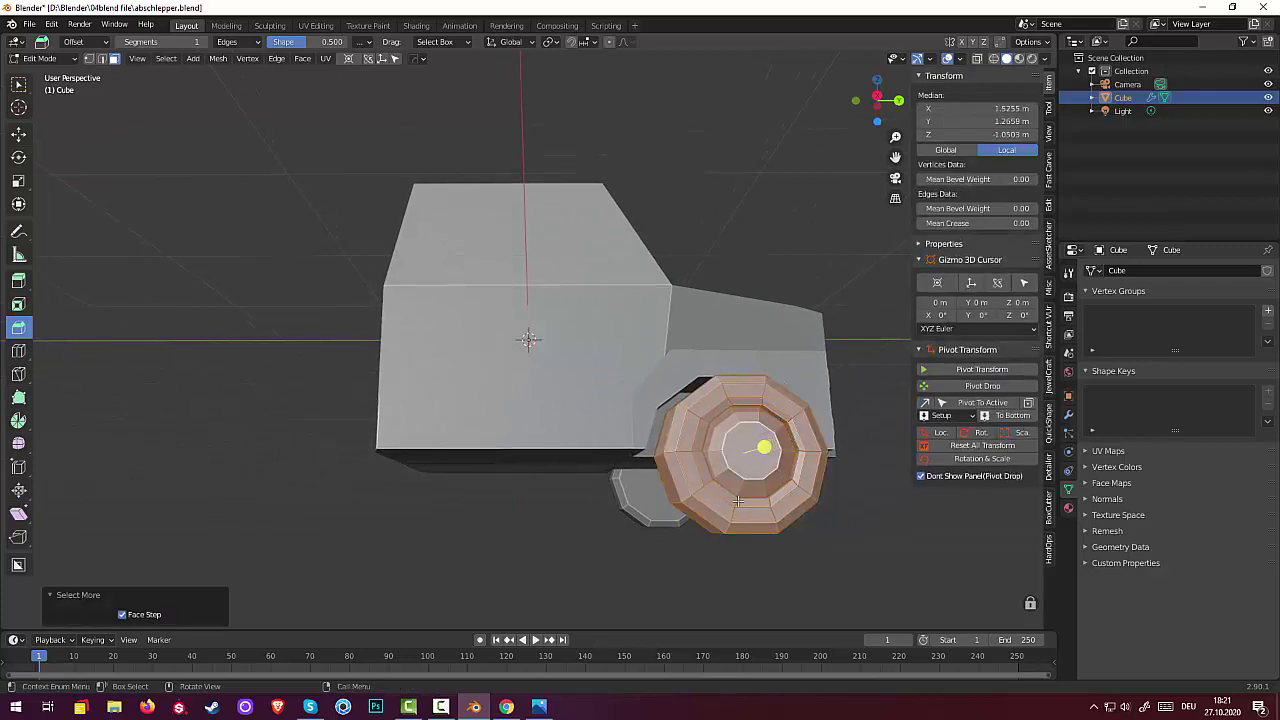
middle_drag(703, 492, 686, 497)
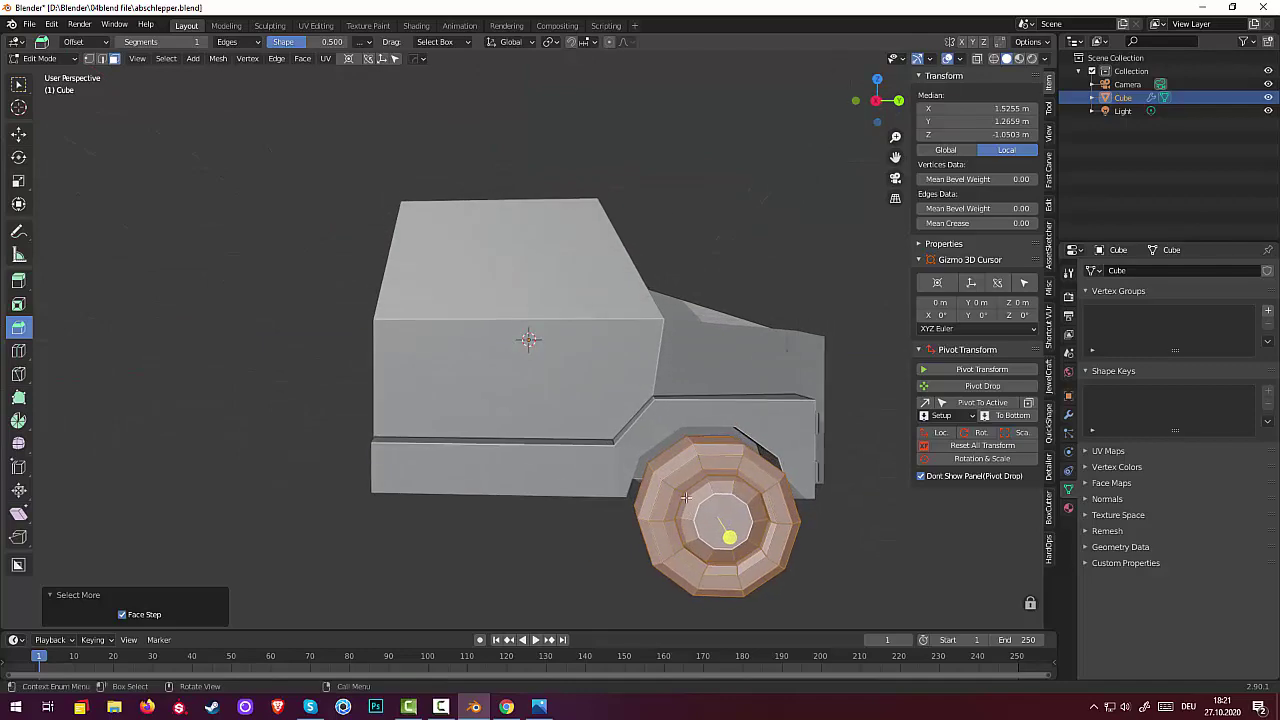
mouse_move(773, 465)
middle_down()
mouse_move(746, 464)
mouse_move(723, 437)
mouse_move(751, 470)
mouse_move(766, 468)
middle_up()
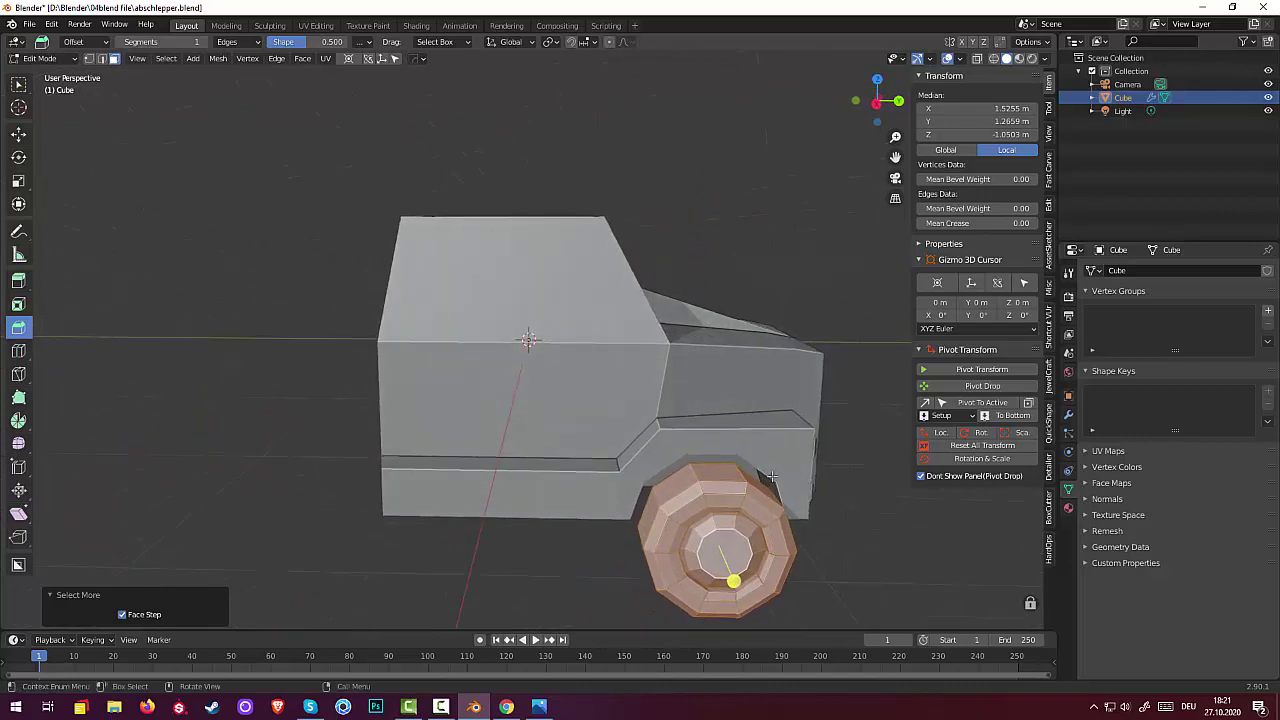
click(983, 445)
Select every face of the ring around the wheel hub and inset them individually by about 0.037 m
click(730, 522)
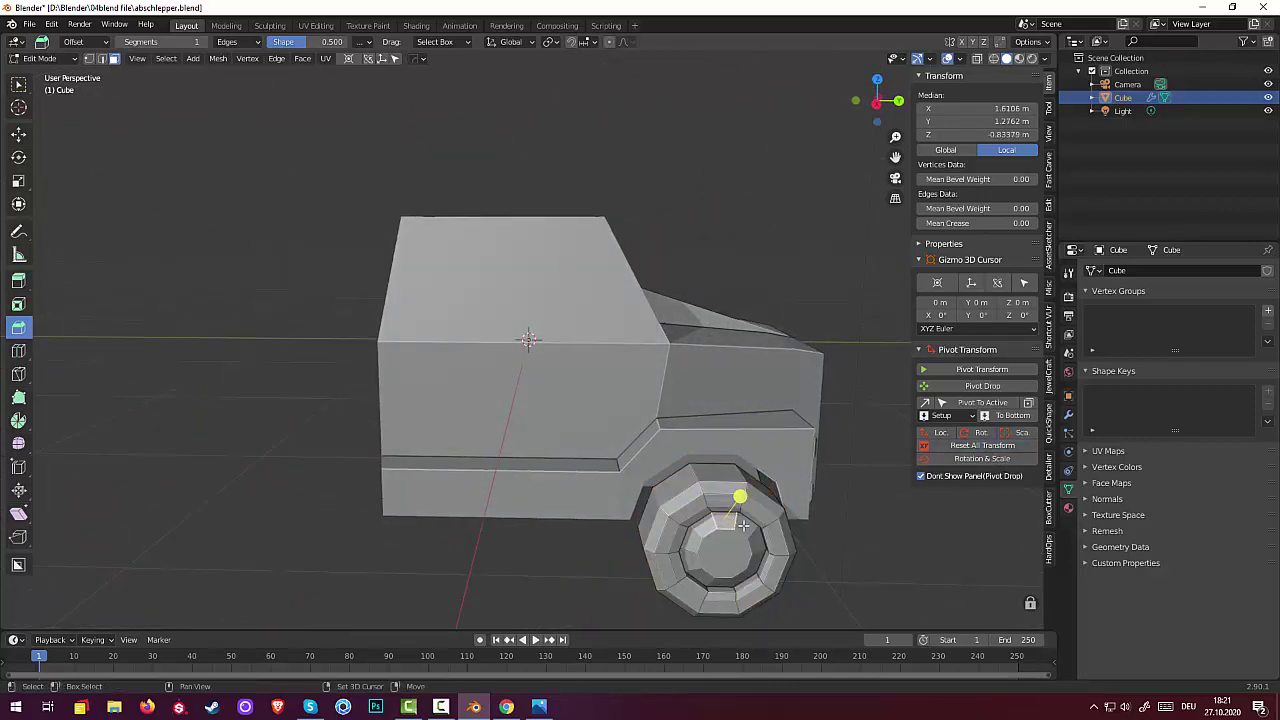
shift+click(745, 530)
shift+click(753, 547)
shift+click(757, 566)
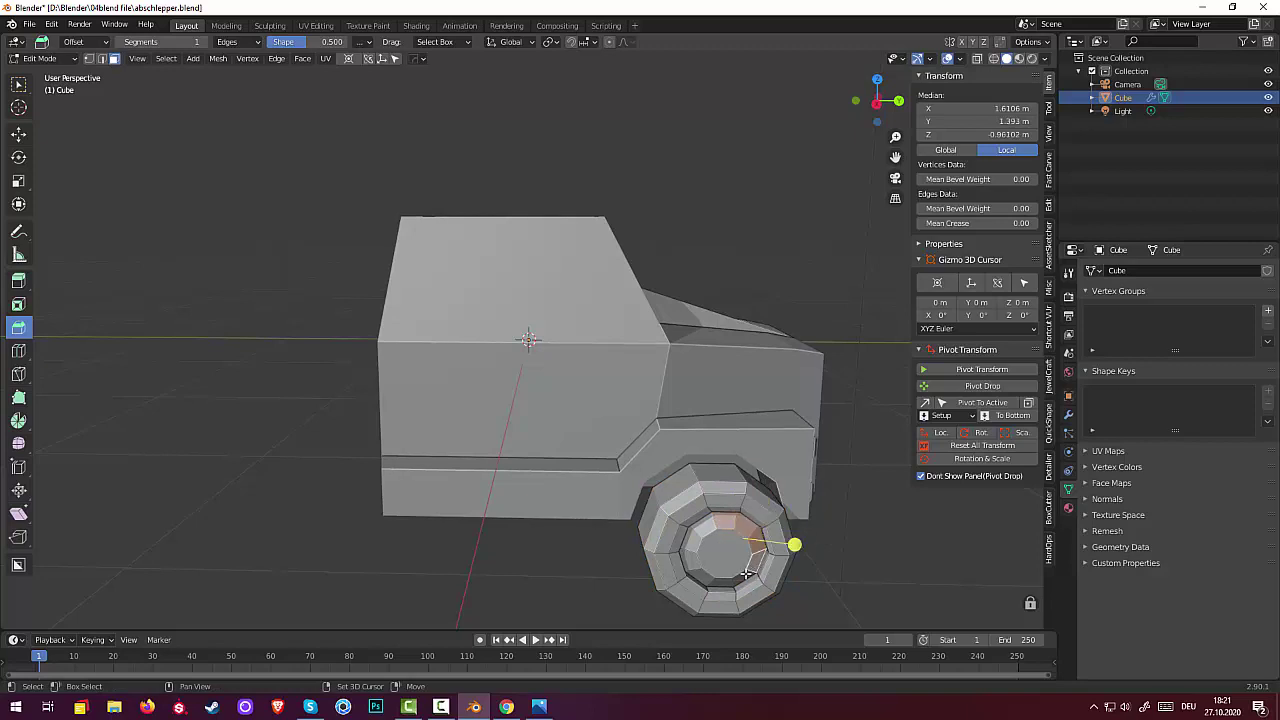
shift+click(740, 580)
shift+click(707, 580)
shift+click(700, 568)
shift+click(692, 555)
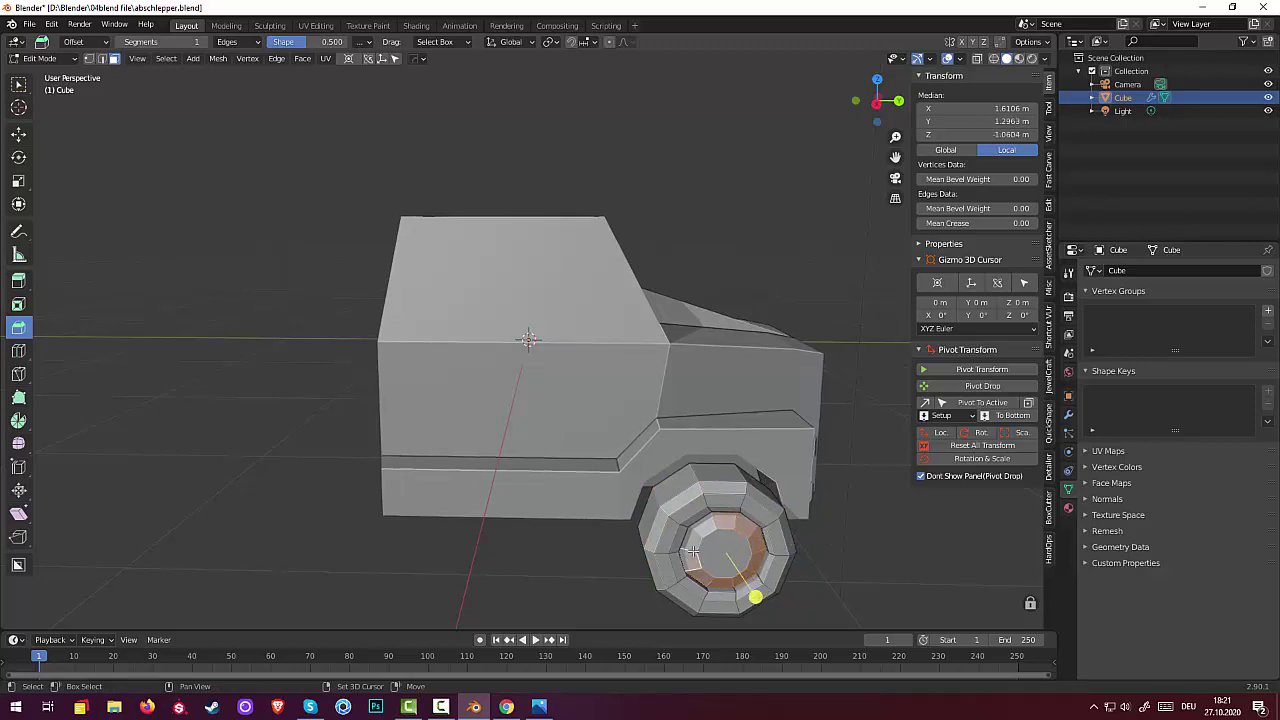
shift+click(708, 523)
shift+click(697, 538)
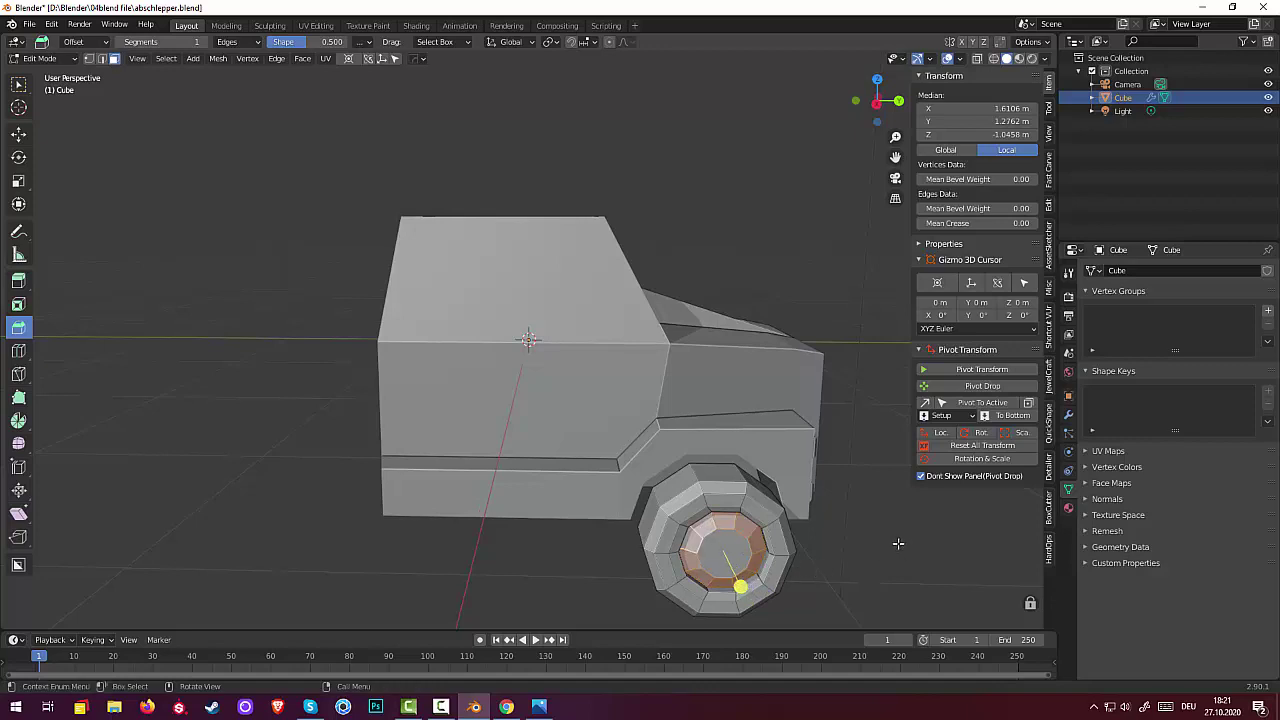
key(i)
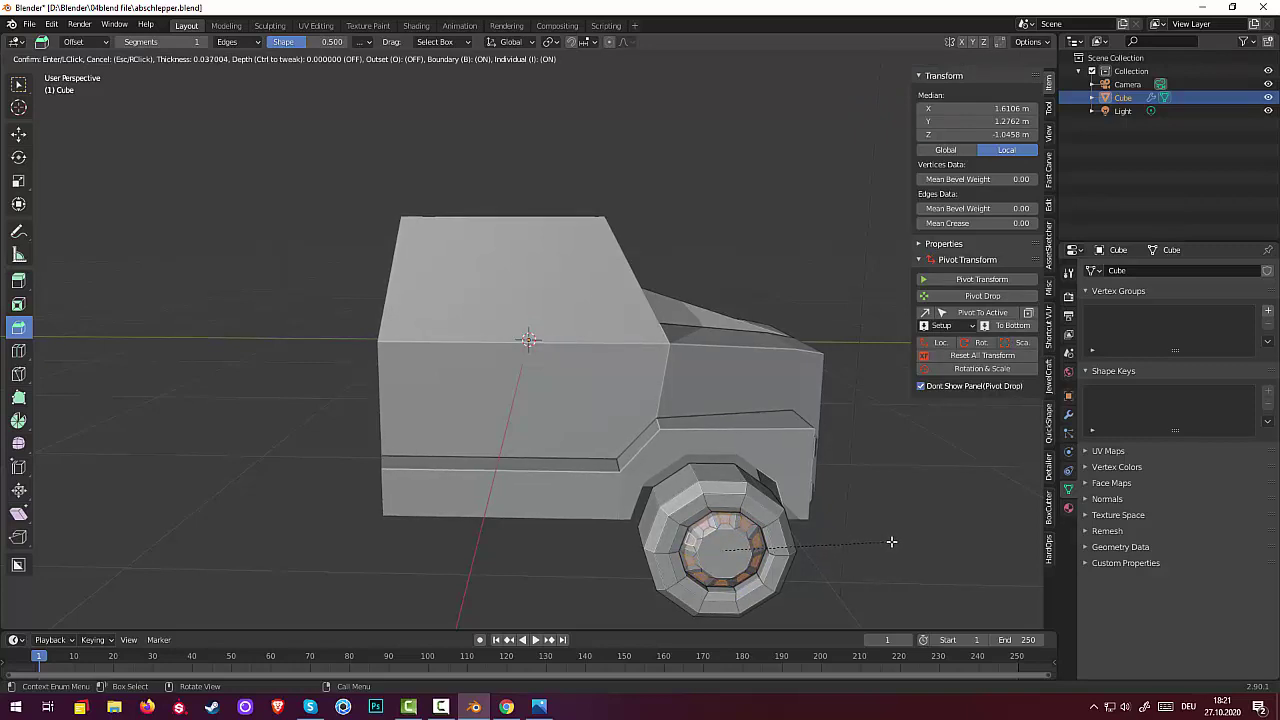
click(891, 541)
Bevel the edges of the inset ring faces around the wheel hub with one segment and a width of 0 m
middle_drag(887, 545, 750, 550)
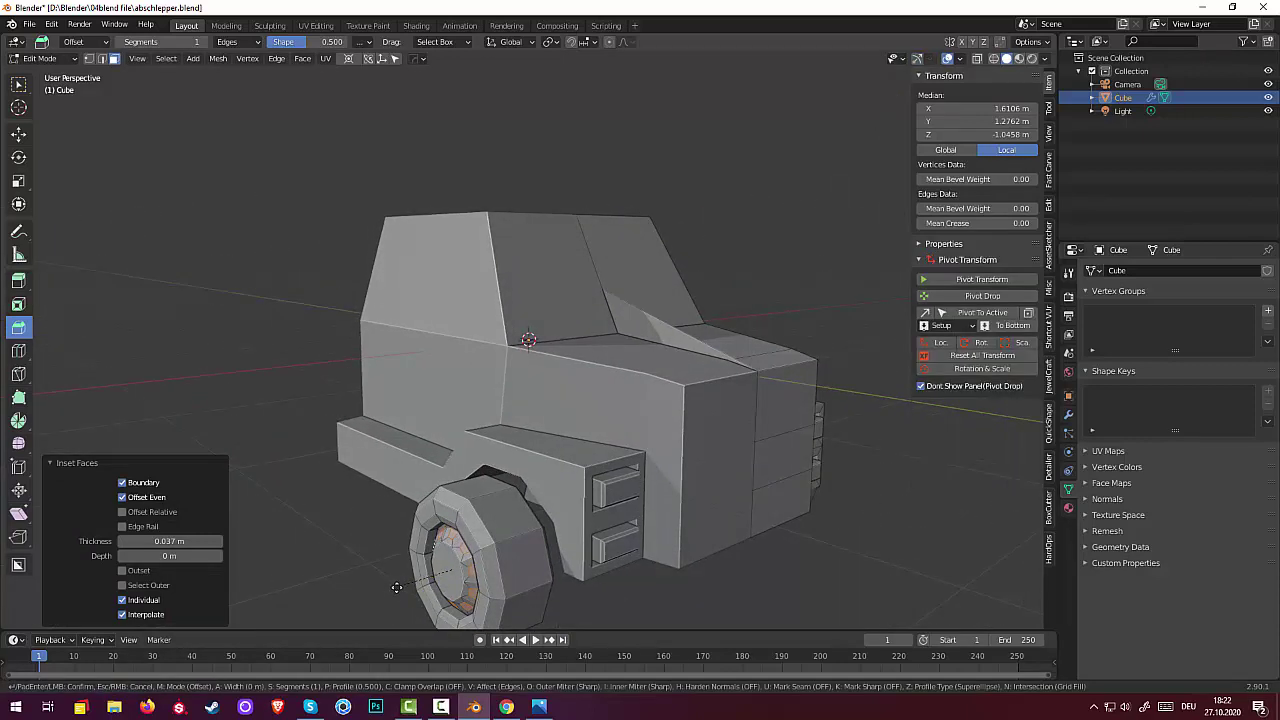
key(ctrl+b)
click(388, 590)
middle_drag(388, 590, 656, 516)
middle_drag(619, 555, 616, 556)
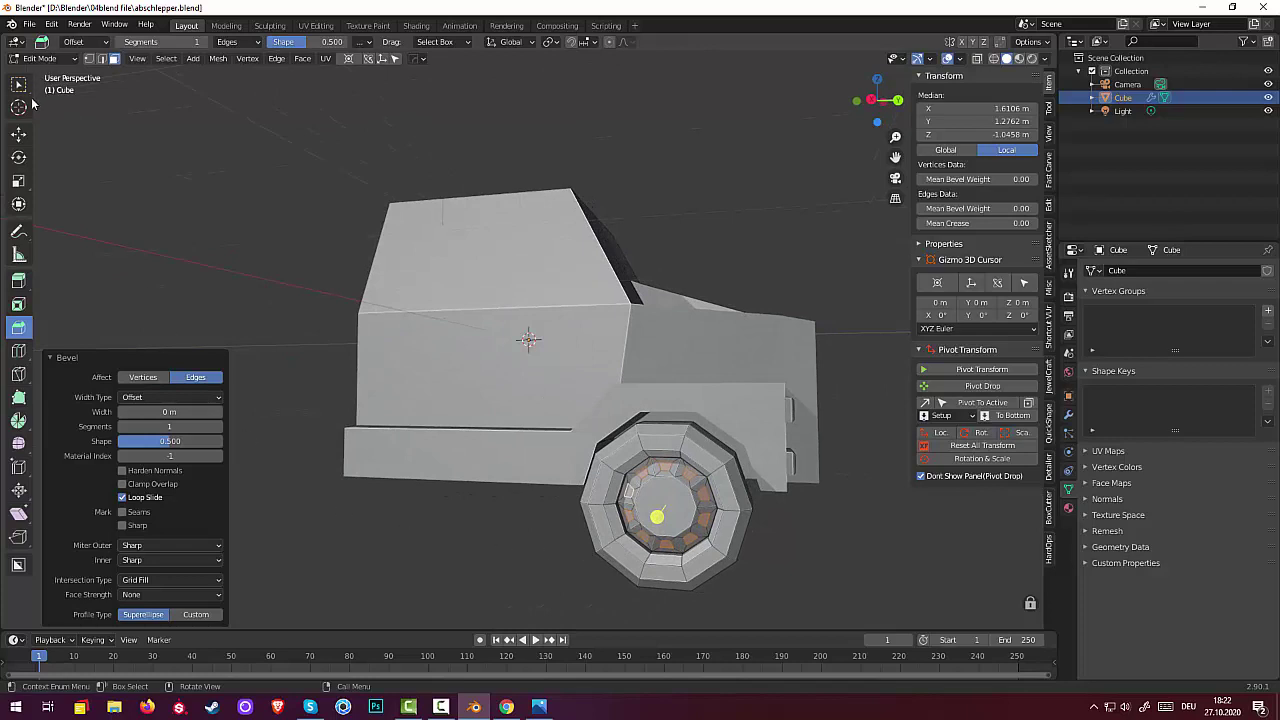
middle_drag(843, 504, 370, 613)
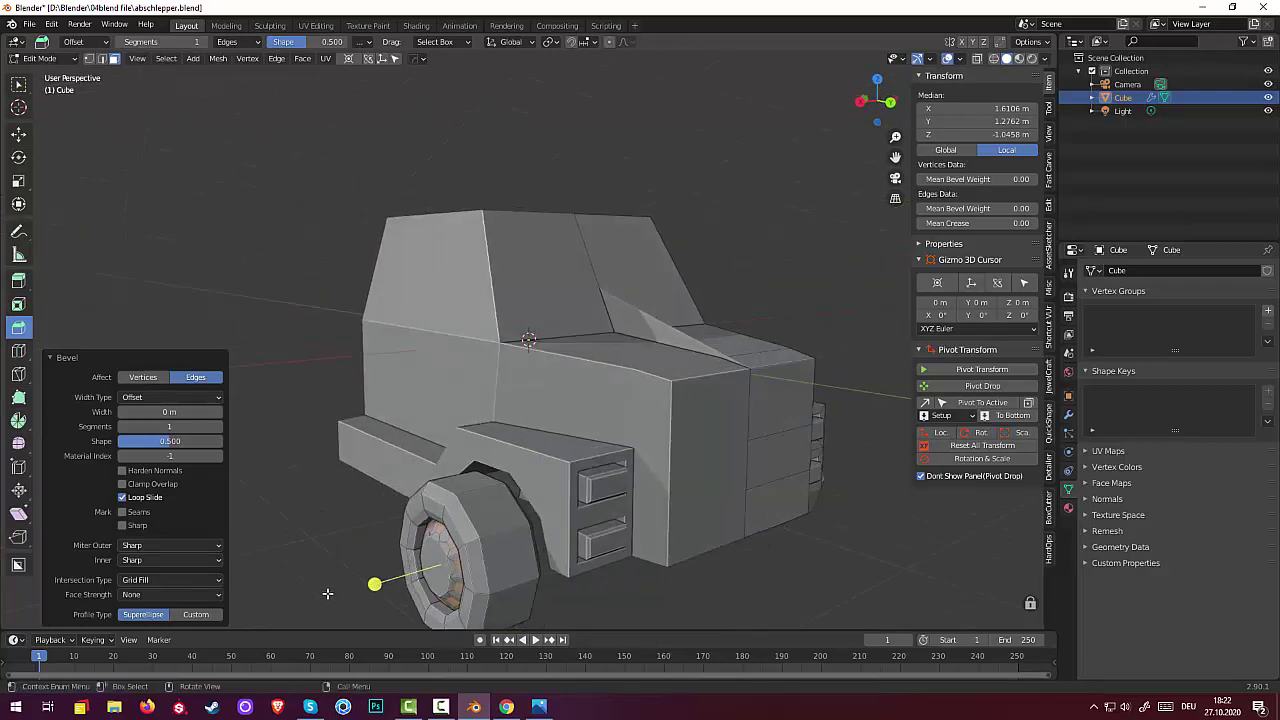
Extrude the inset ring faces around the wheel hub inward by about 0.071 m
key(e)
click(338, 591)
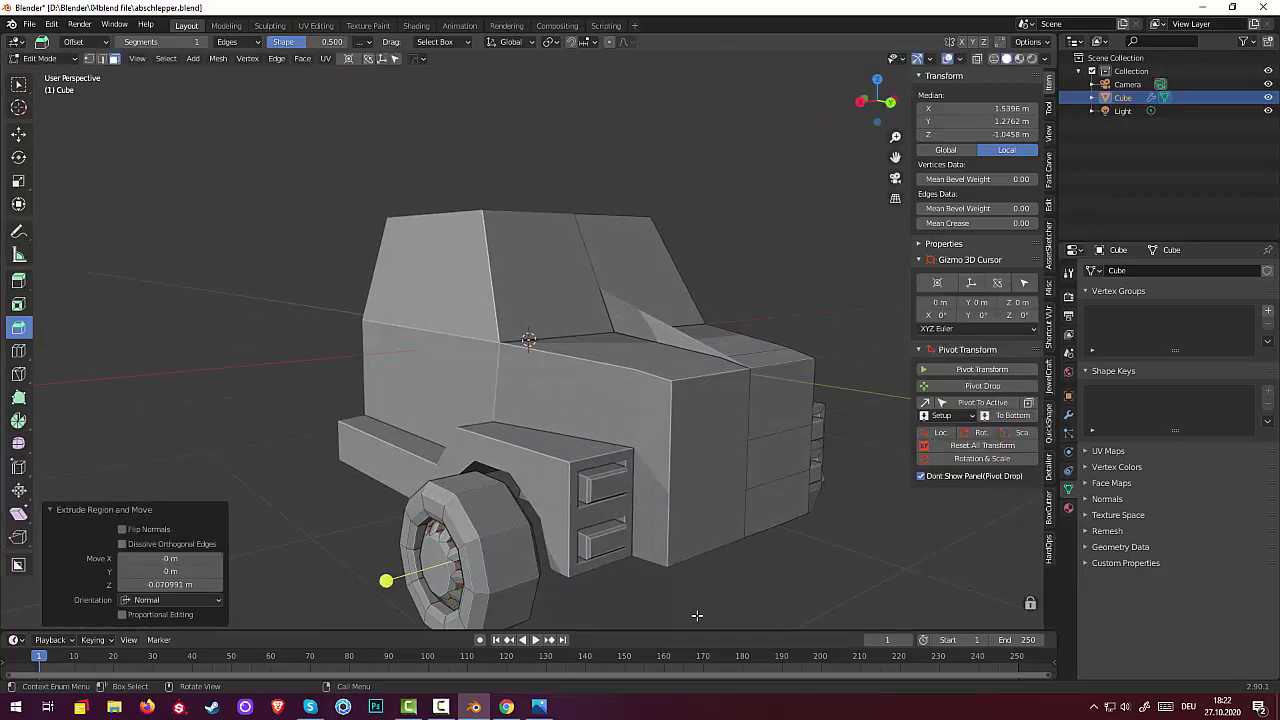
middle_drag(386, 583, 773, 581)
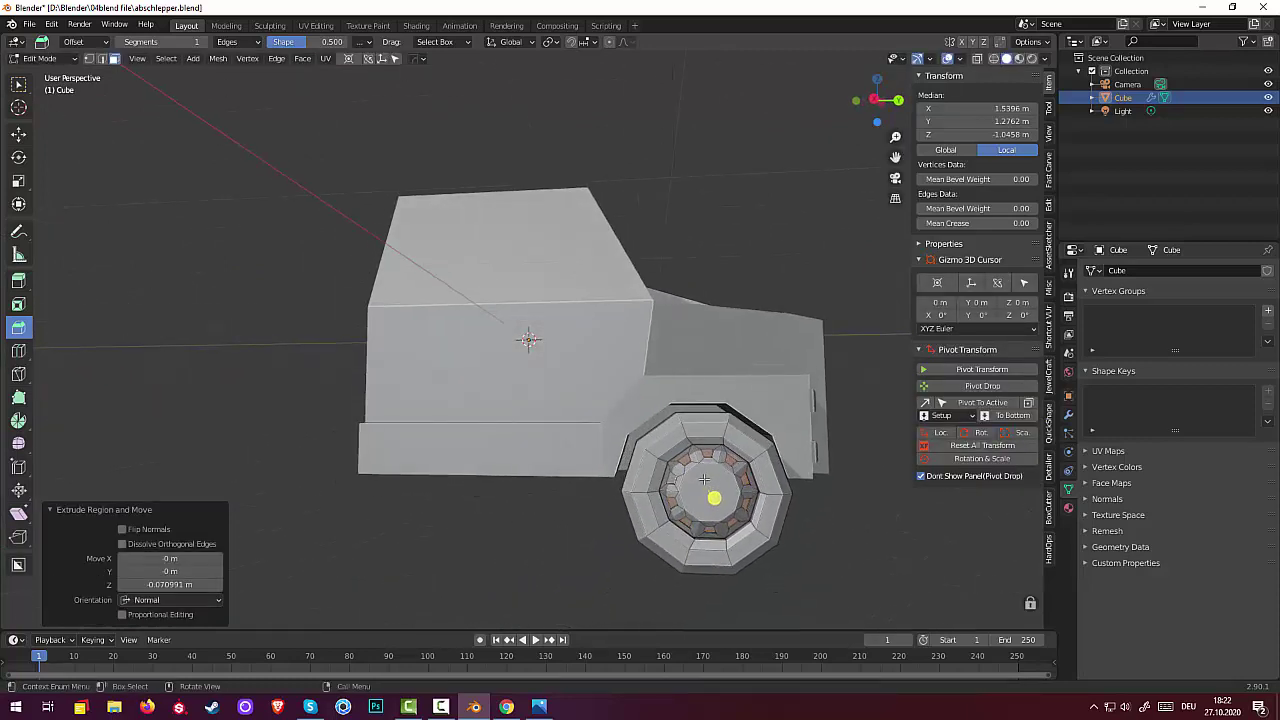
Inset the wheel's central hub face by about 0.043 m and extrude it inward by about 0.063 m
key(ctrl+z)
mouse_move(823, 531)
middle_down()
mouse_move(947, 546)
mouse_move(815, 540)
middle_up()
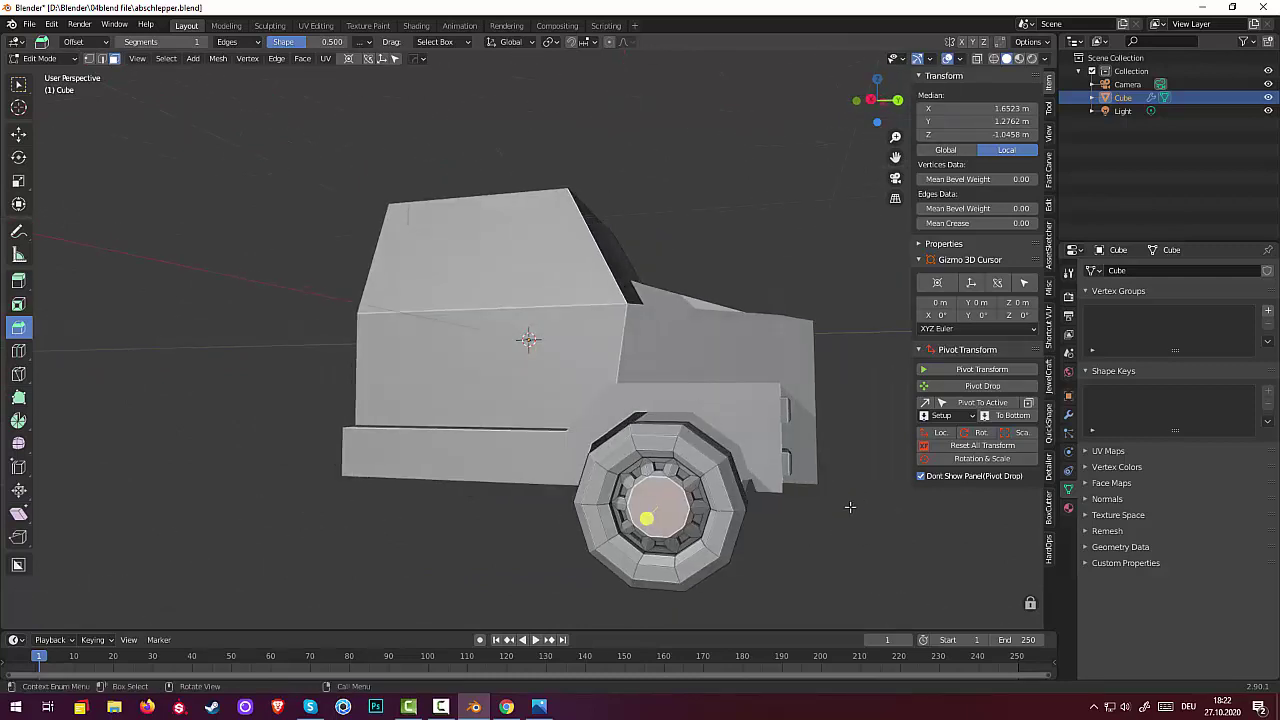
drag(850, 507, 842, 509)
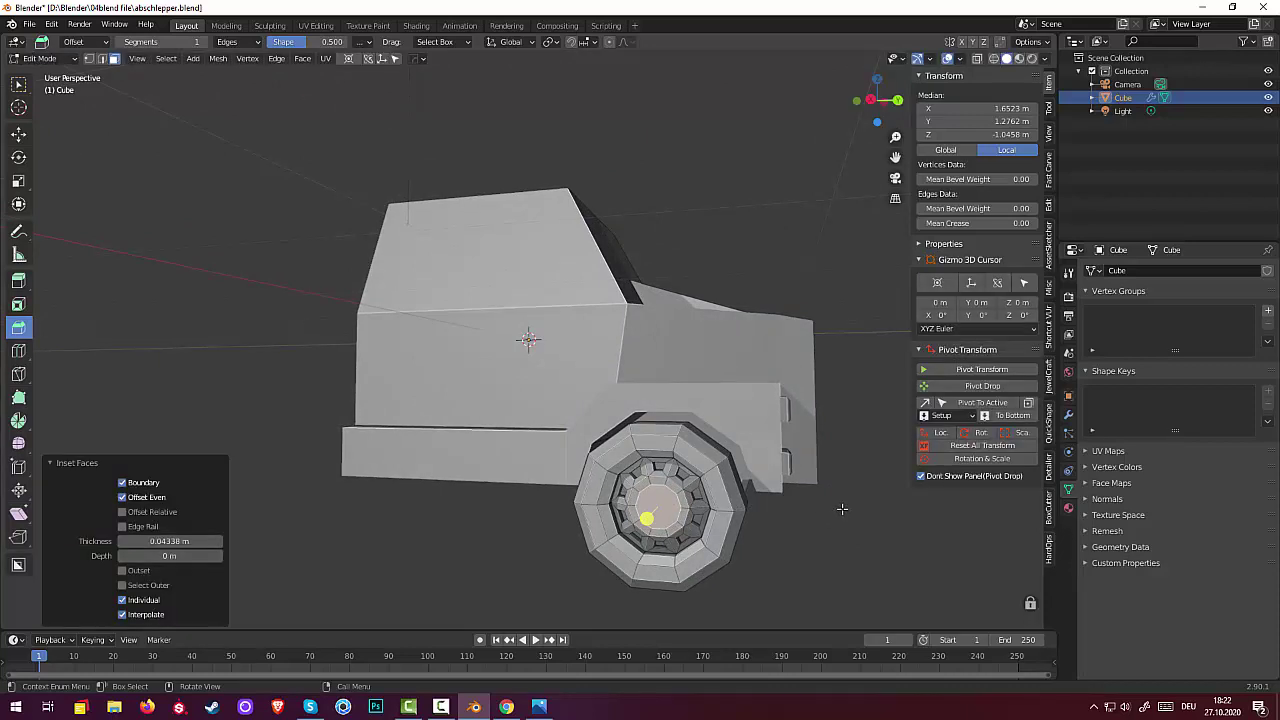
middle_drag(842, 509, 606, 574)
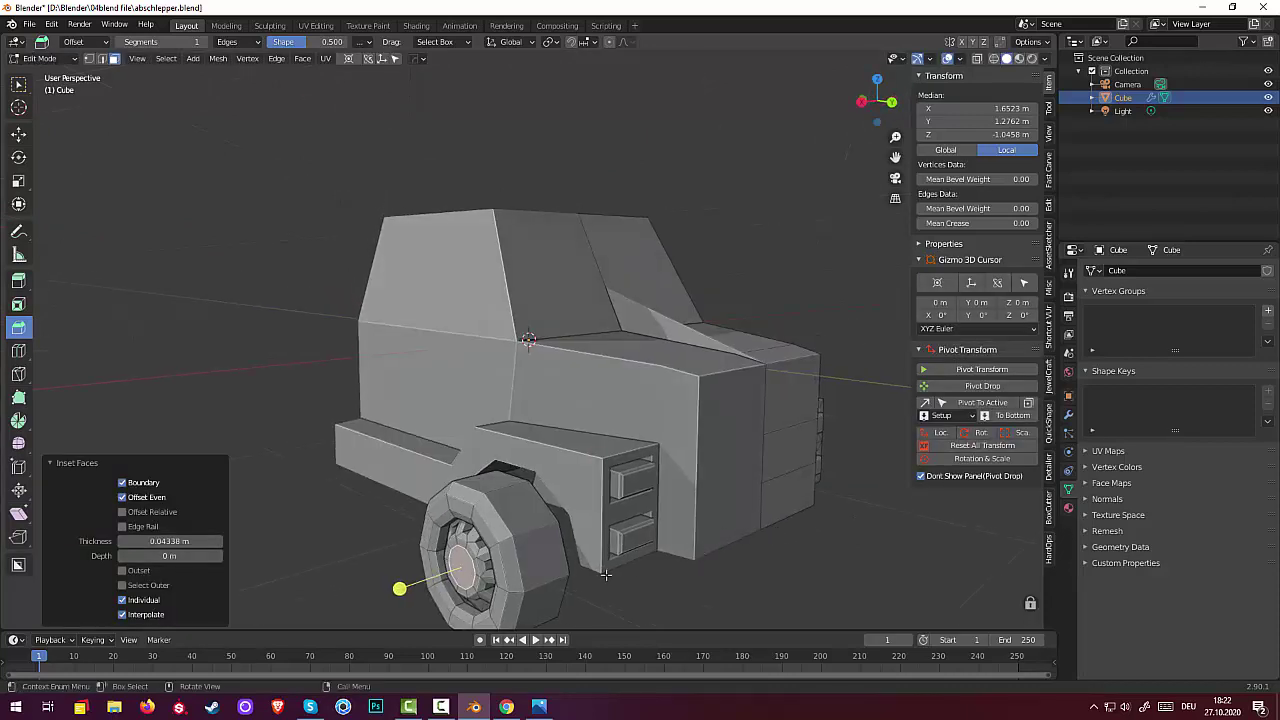
key(e)
click(612, 574)
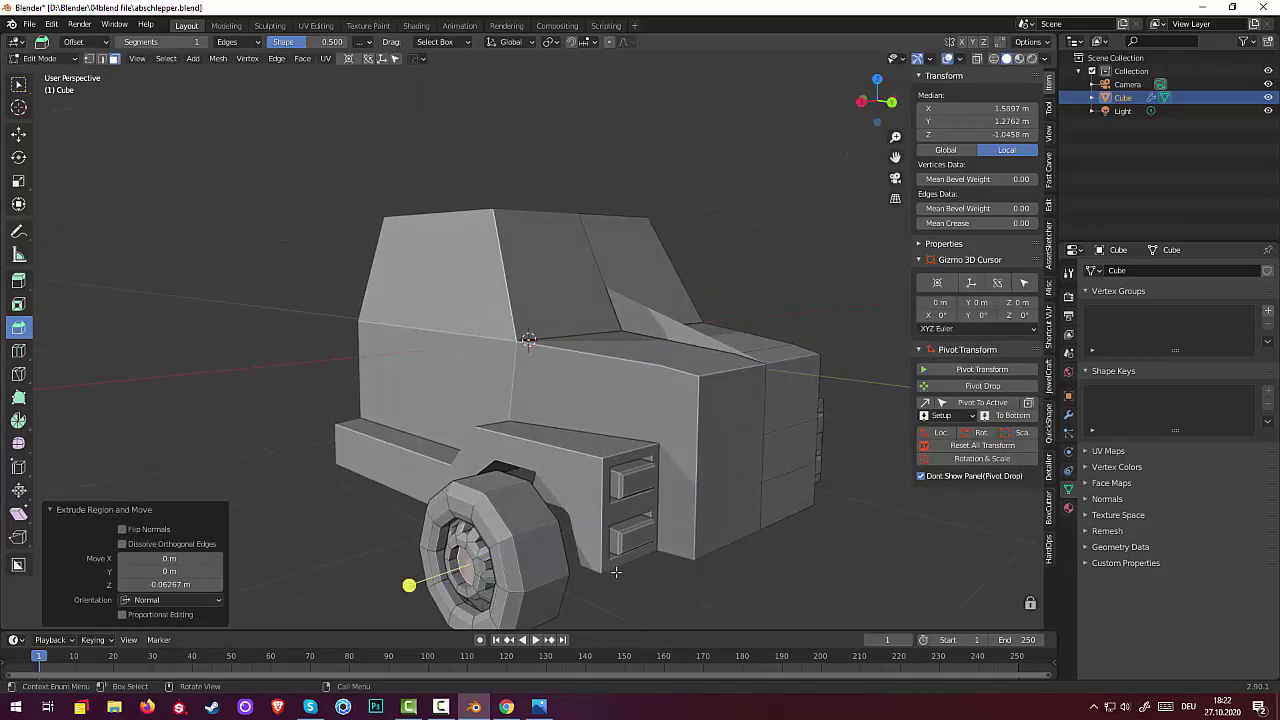
Scale the recessed hub face to 0.757 and extrude it back outward by about 0.057 m
middle_drag(616, 573, 815, 574)
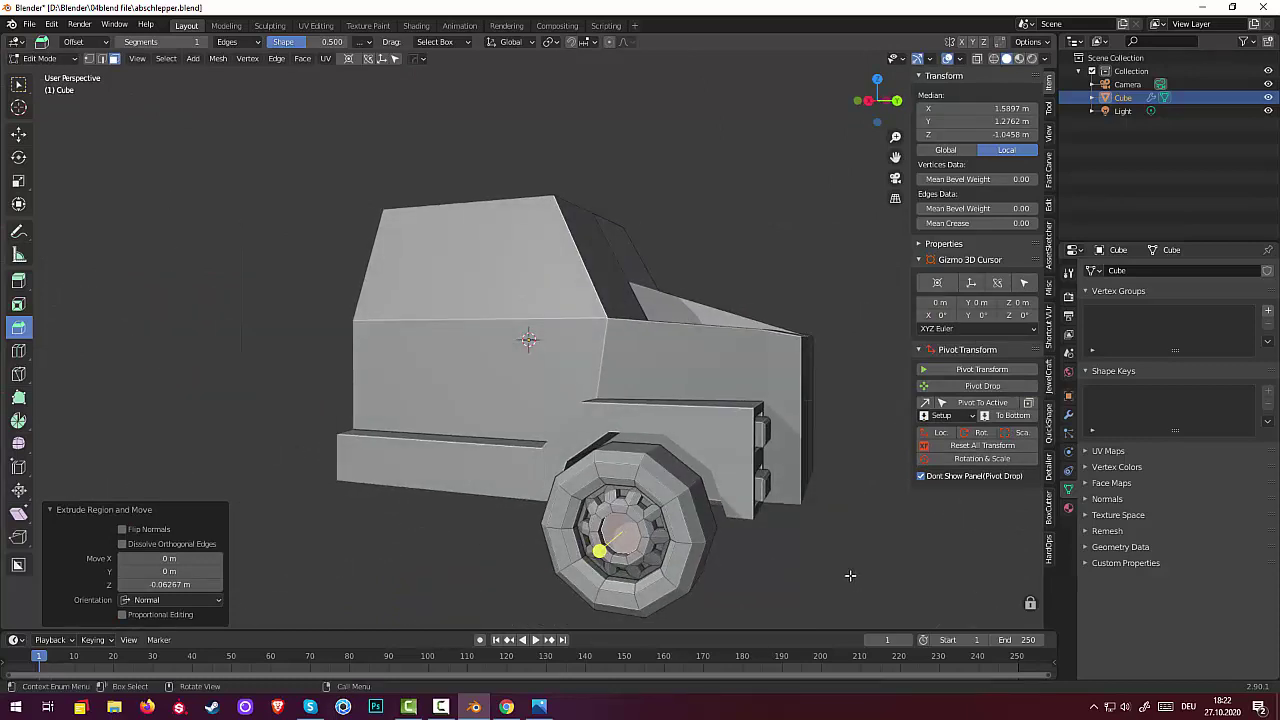
key(s)
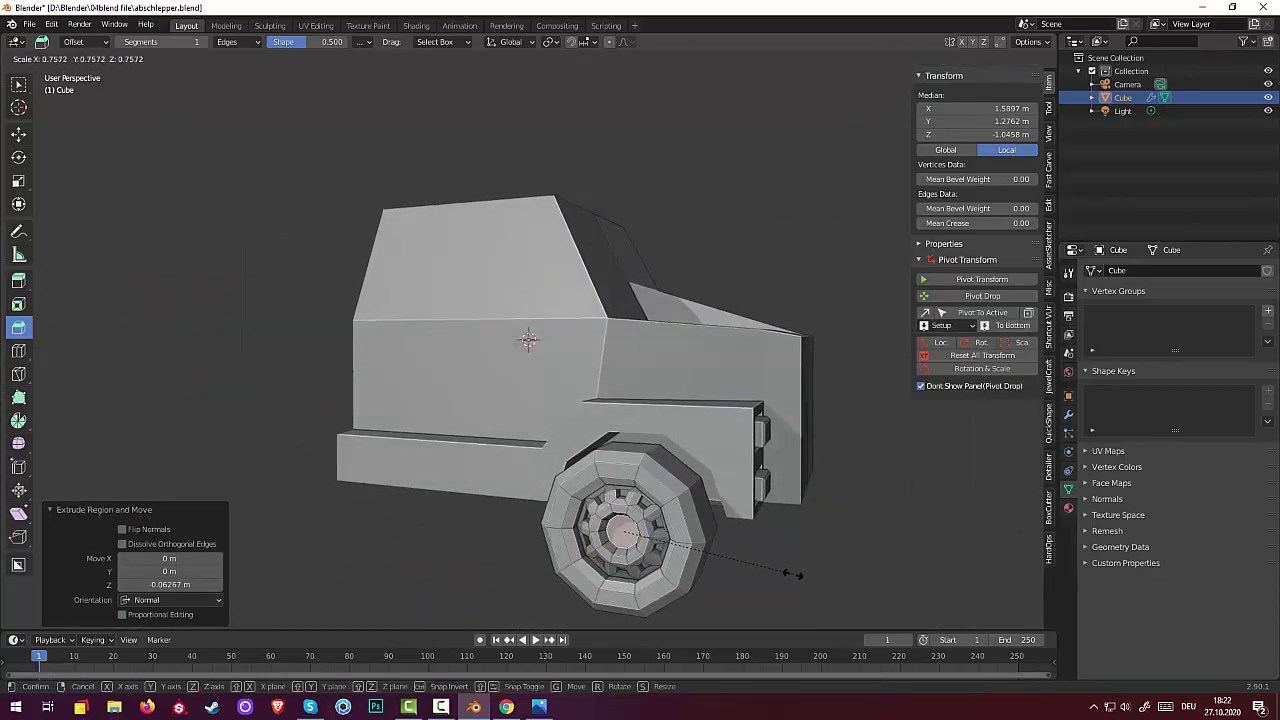
click(794, 572)
middle_drag(794, 571, 761, 585)
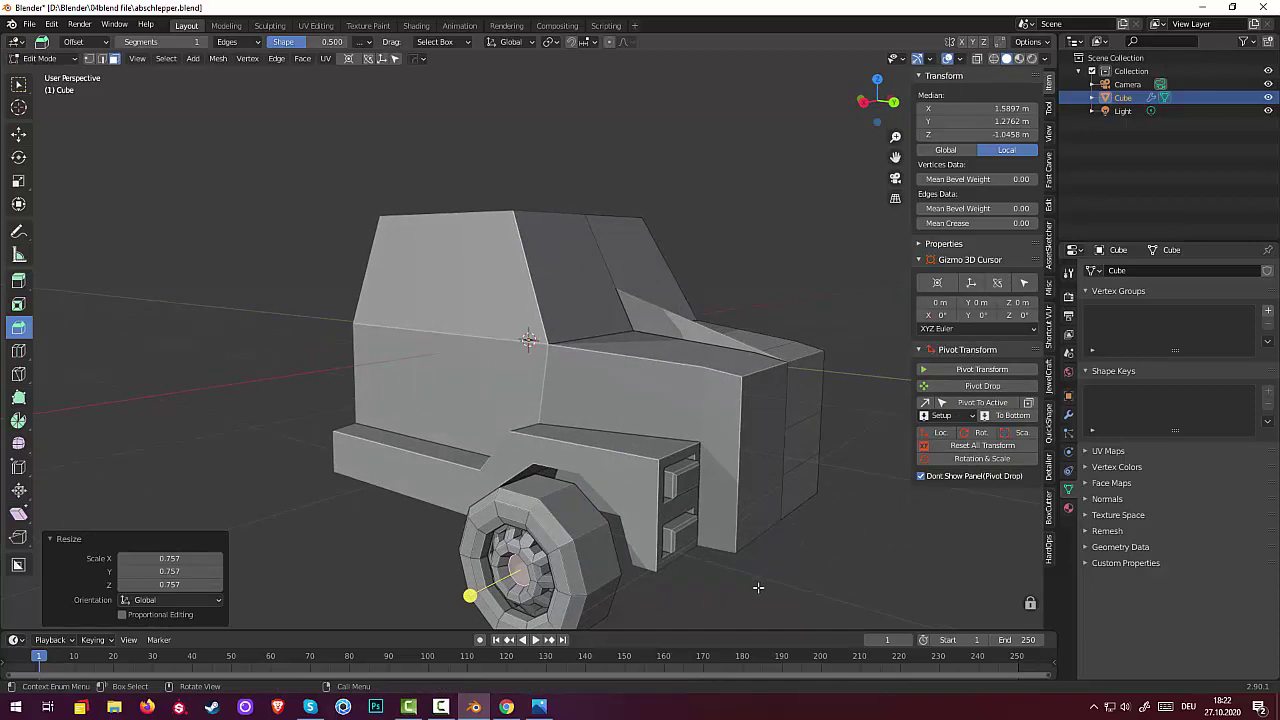
key(g)
key(z)
key(z)
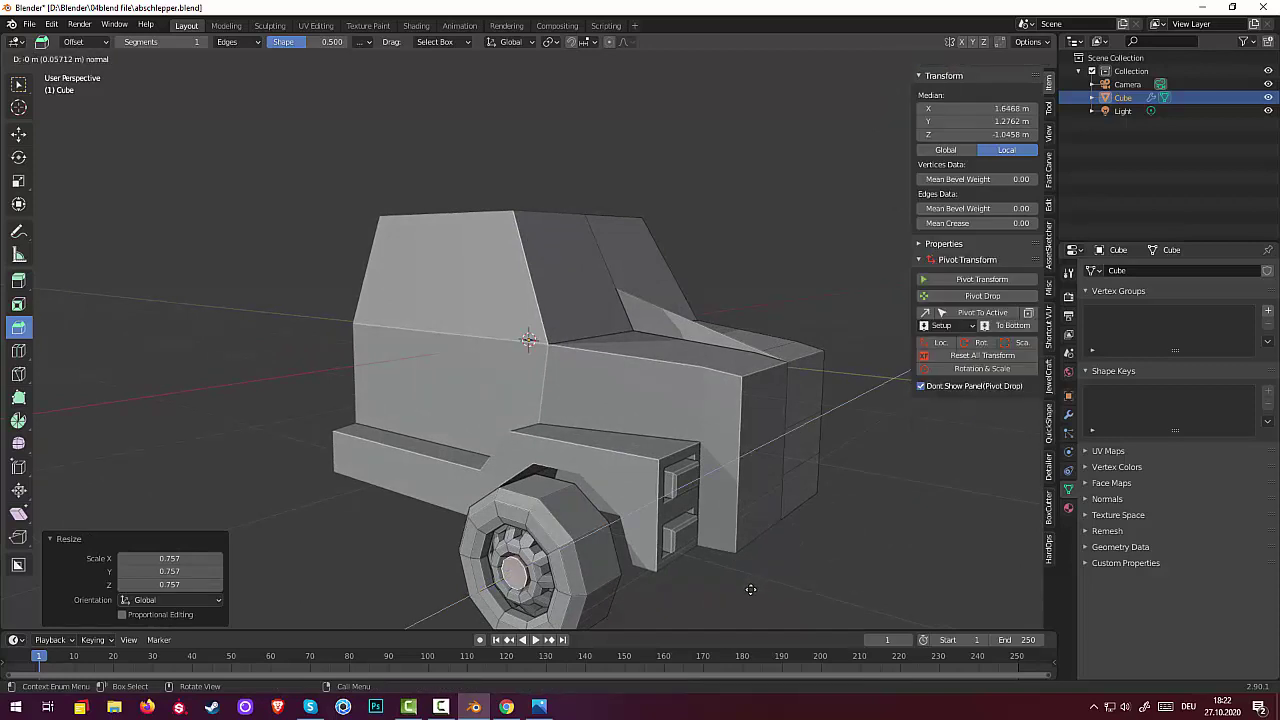
click(750, 589)
Bevel the edge loop around the raised hub face with one segment and a width of 0.0348 m, leaving nothing selected
middle_drag(621, 571, 636, 570)
scroll(636, 570, up, 4)
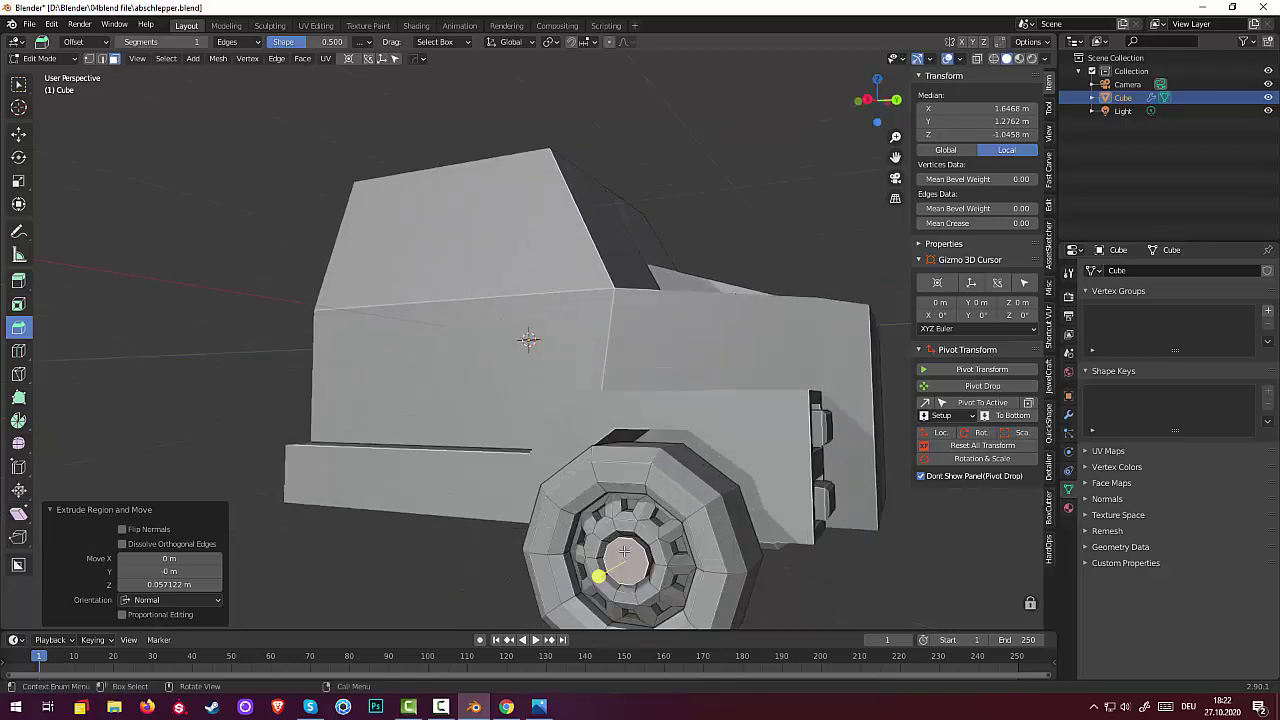
scroll(638, 571, down, 1)
click(601, 561)
click(101, 58)
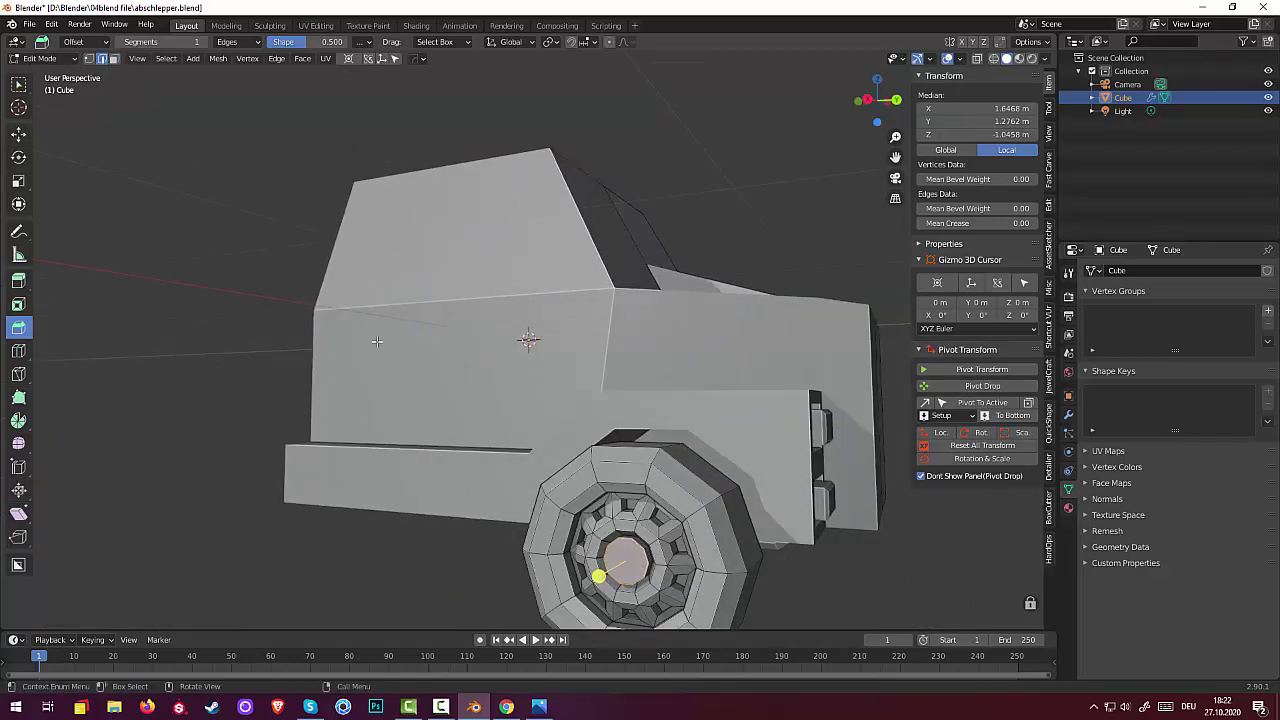
click(638, 550)
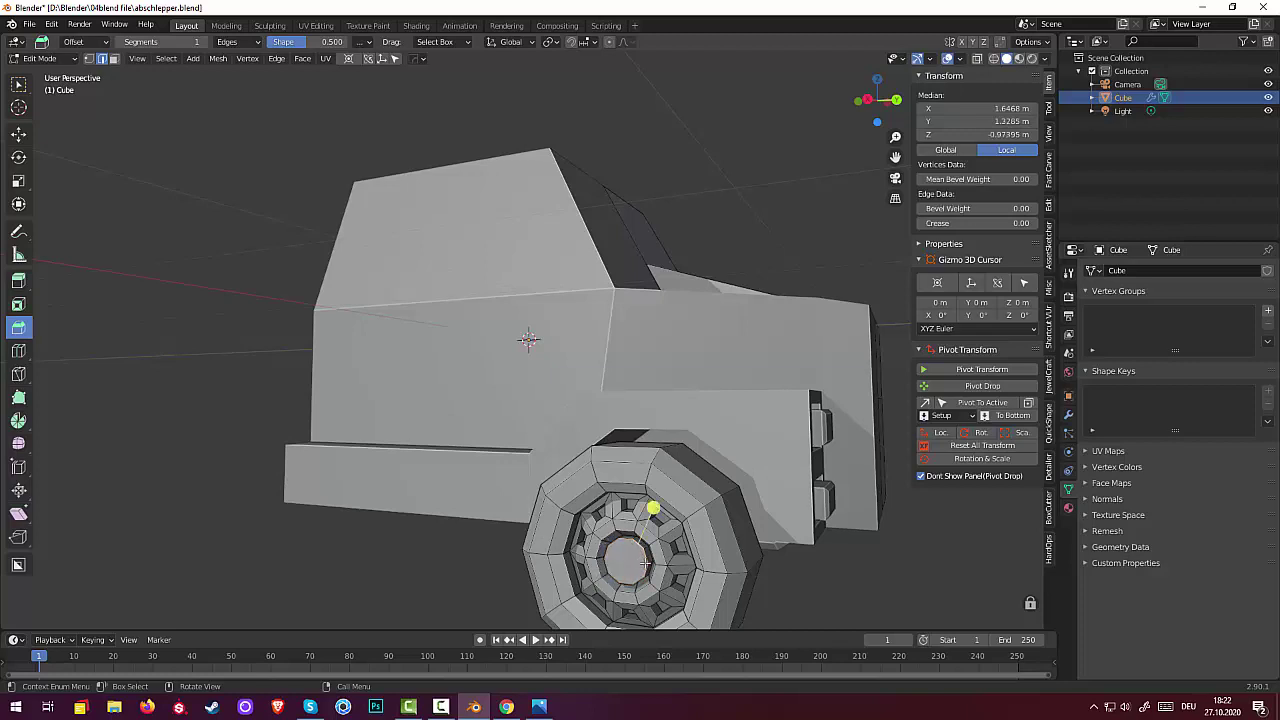
alt+click(646, 560)
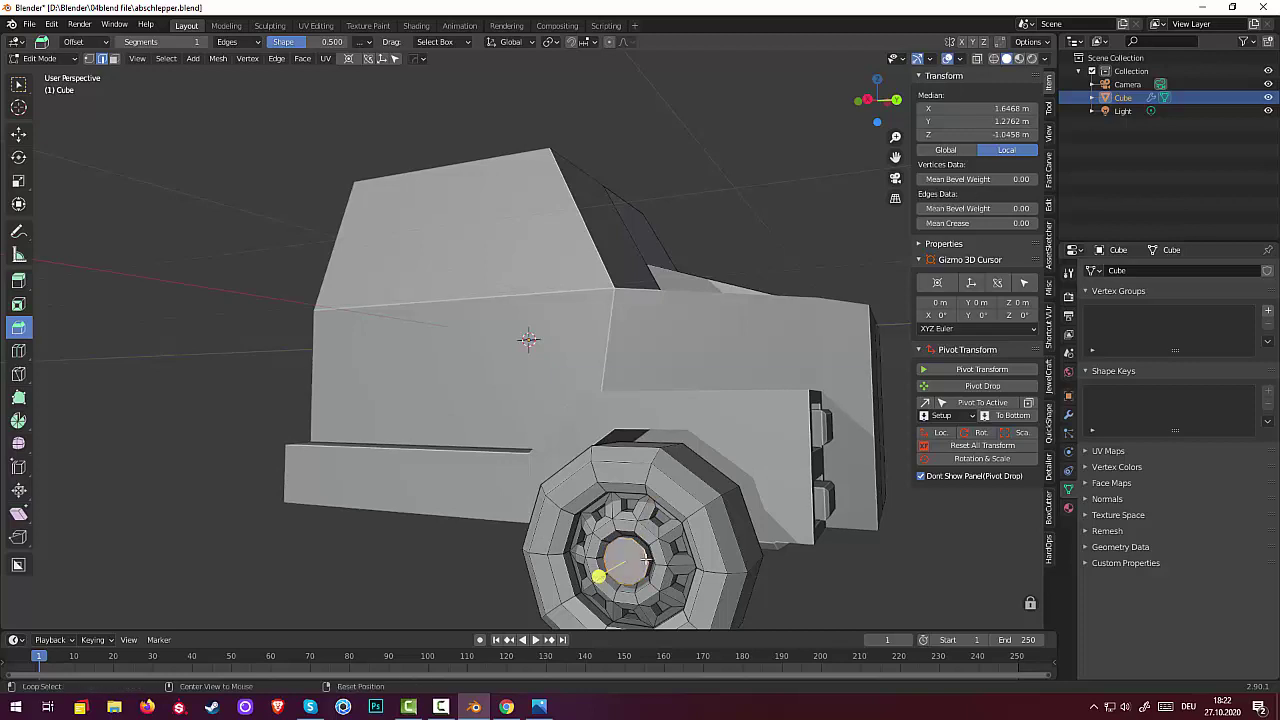
key(ctrl)
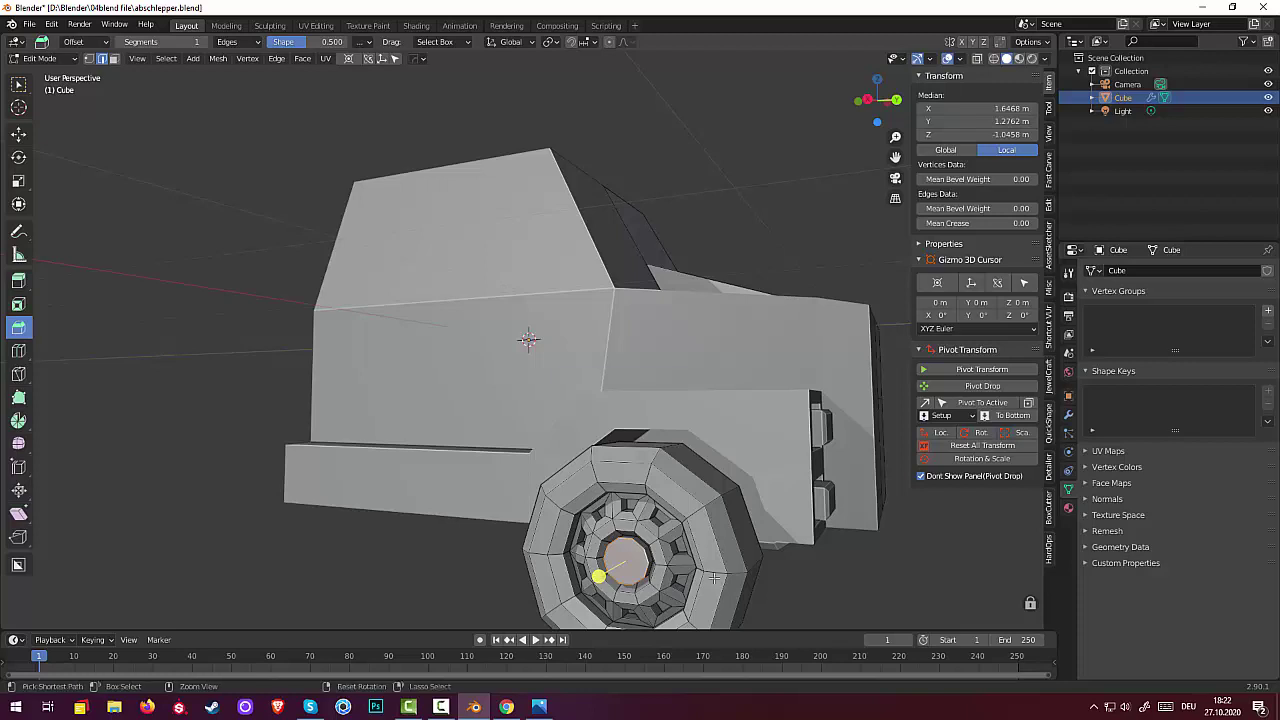
key(ctrl+b)
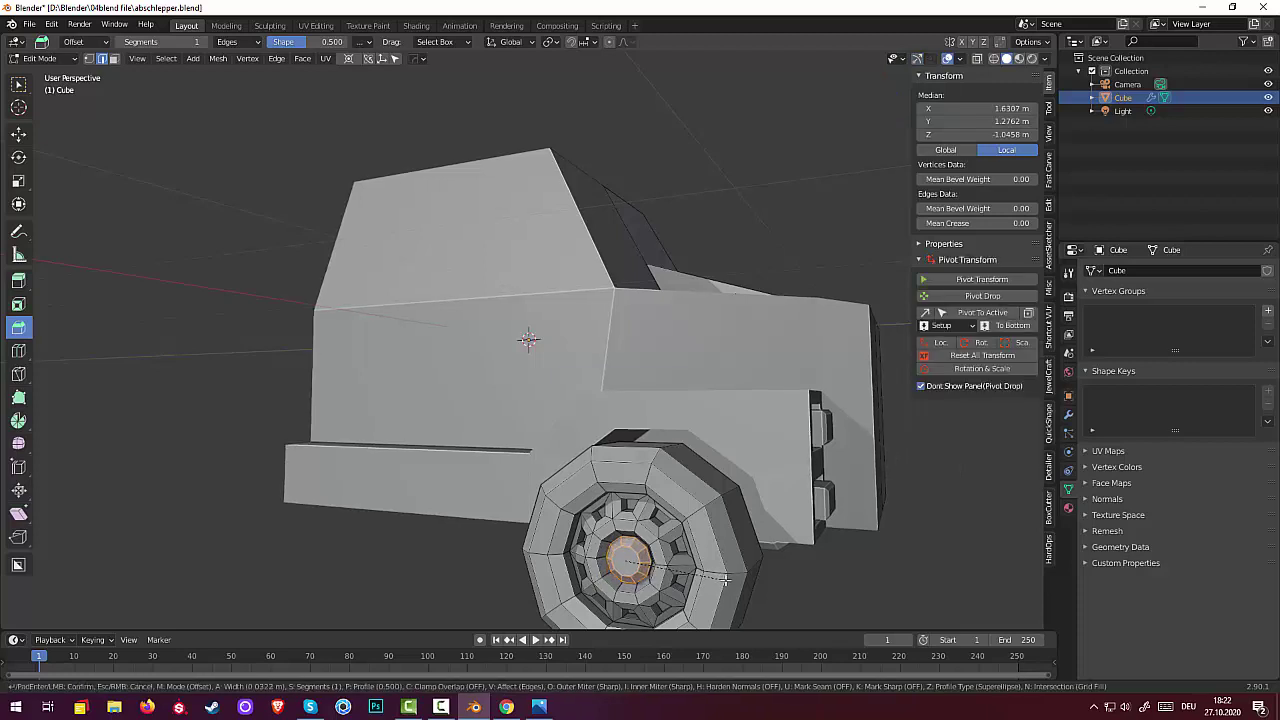
click(725, 578)
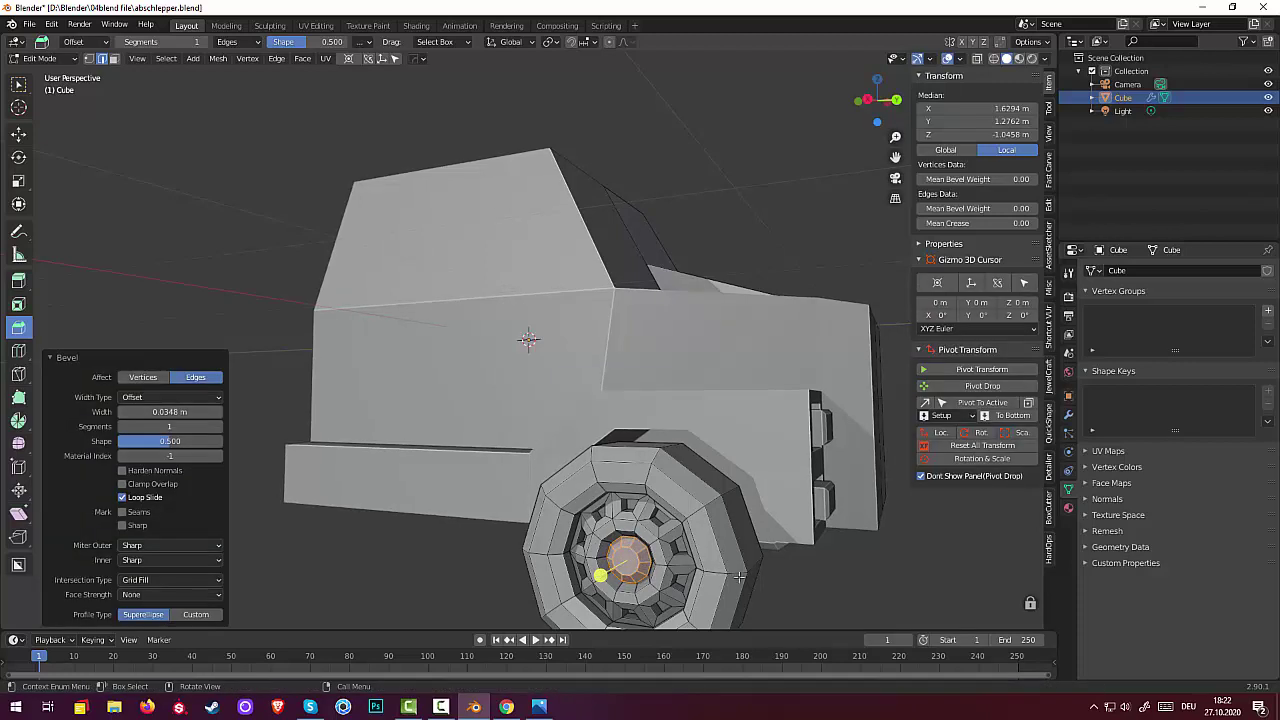
middle_drag(722, 578, 752, 580)
click(752, 580)
Delete the stray edge spanning from the windshield to the hood along the truck's centre line
middle_drag(774, 491, 810, 574)
scroll(810, 574, down, 5)
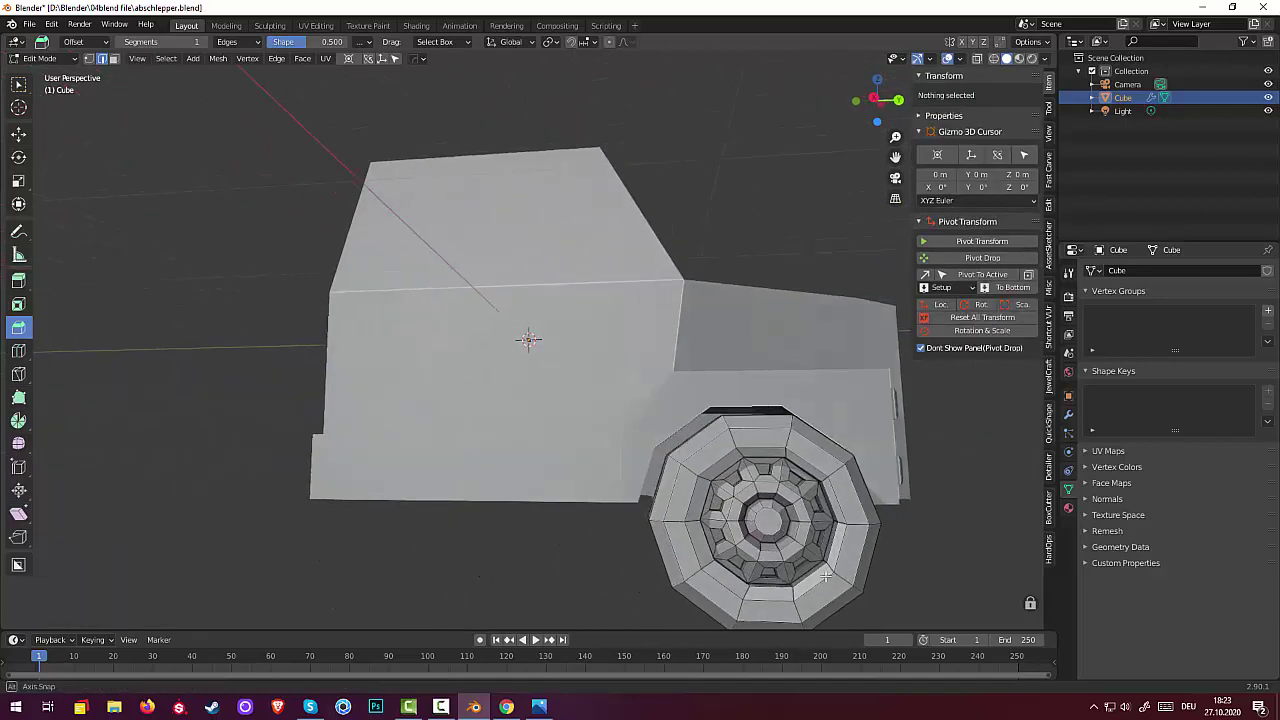
middle_drag(846, 511, 648, 481)
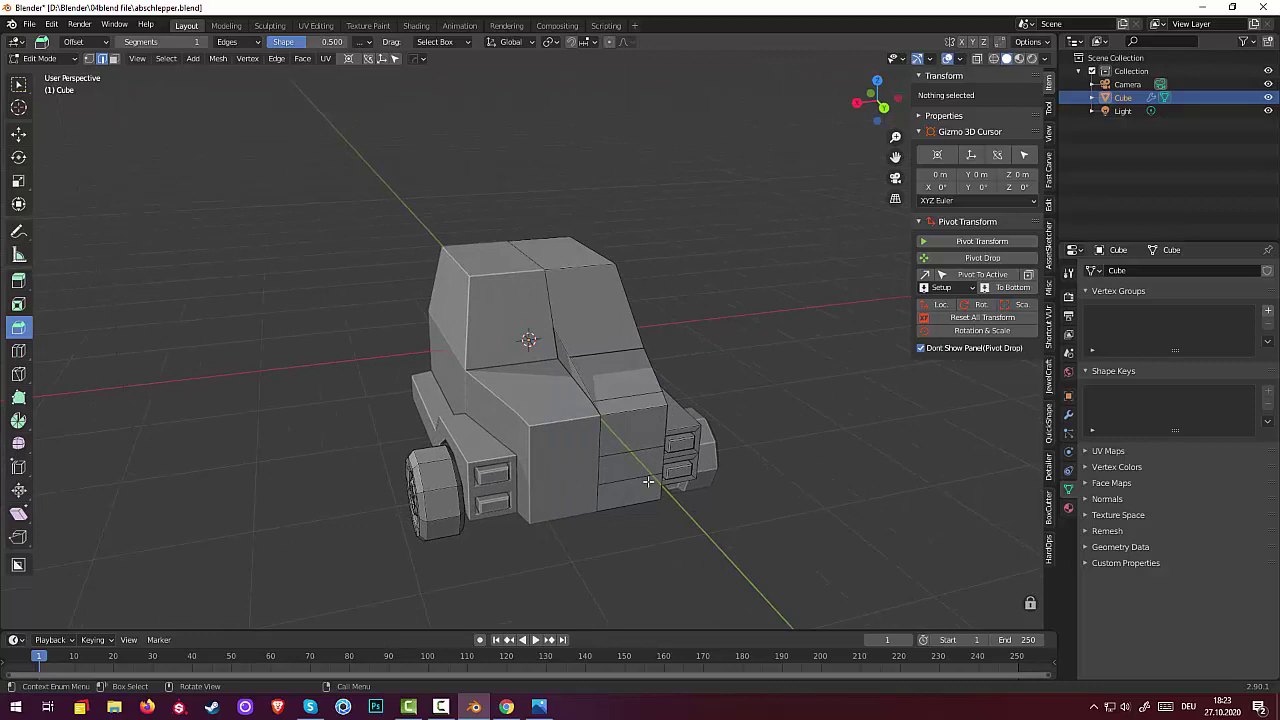
click(582, 376)
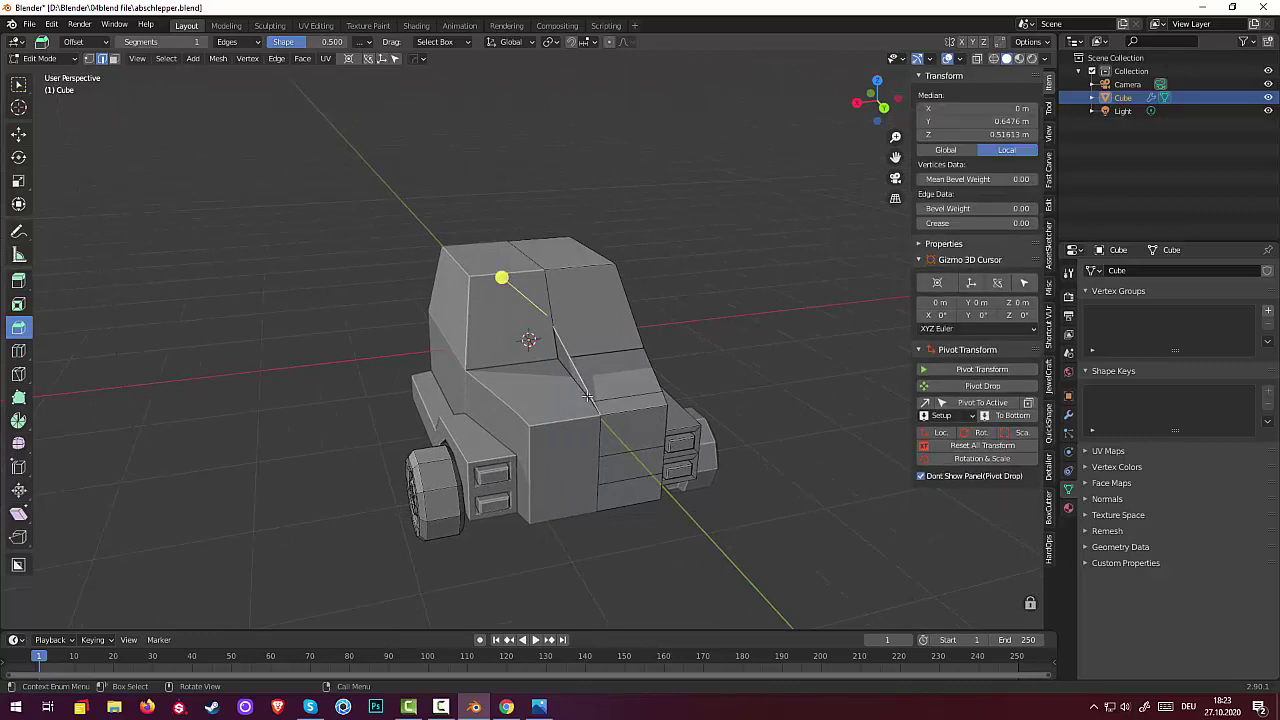
key(x)
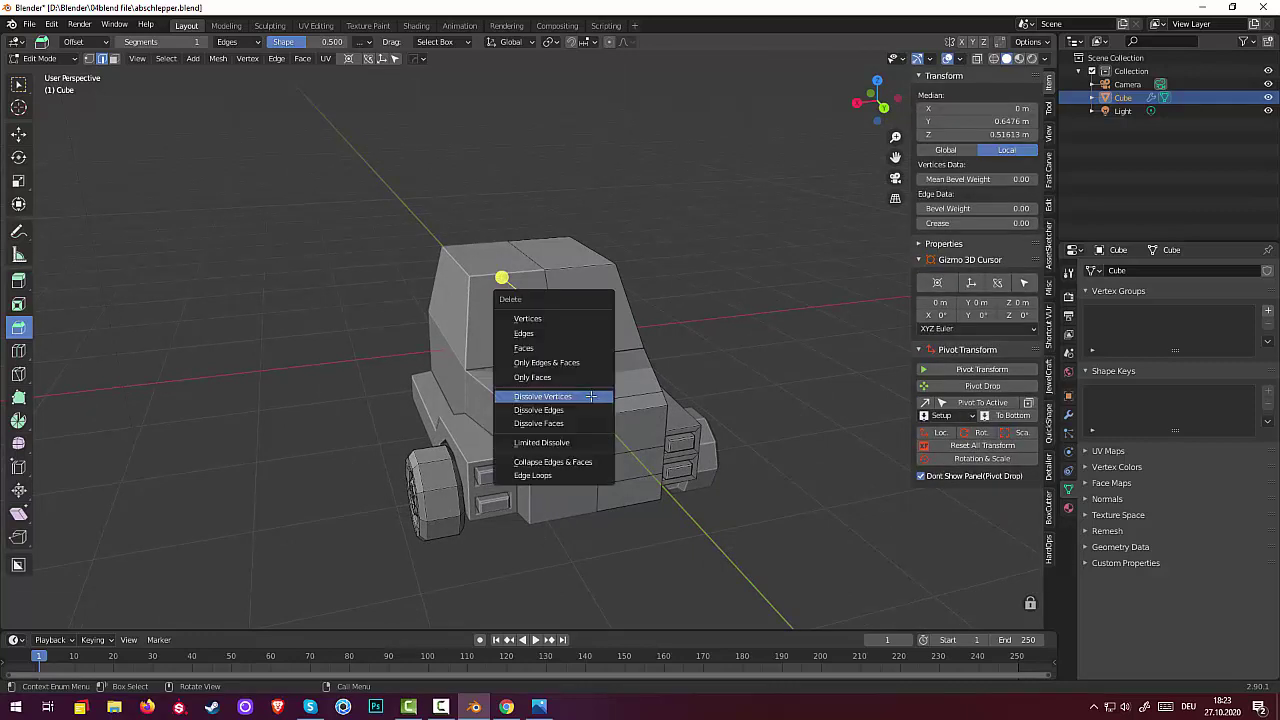
click(587, 410)
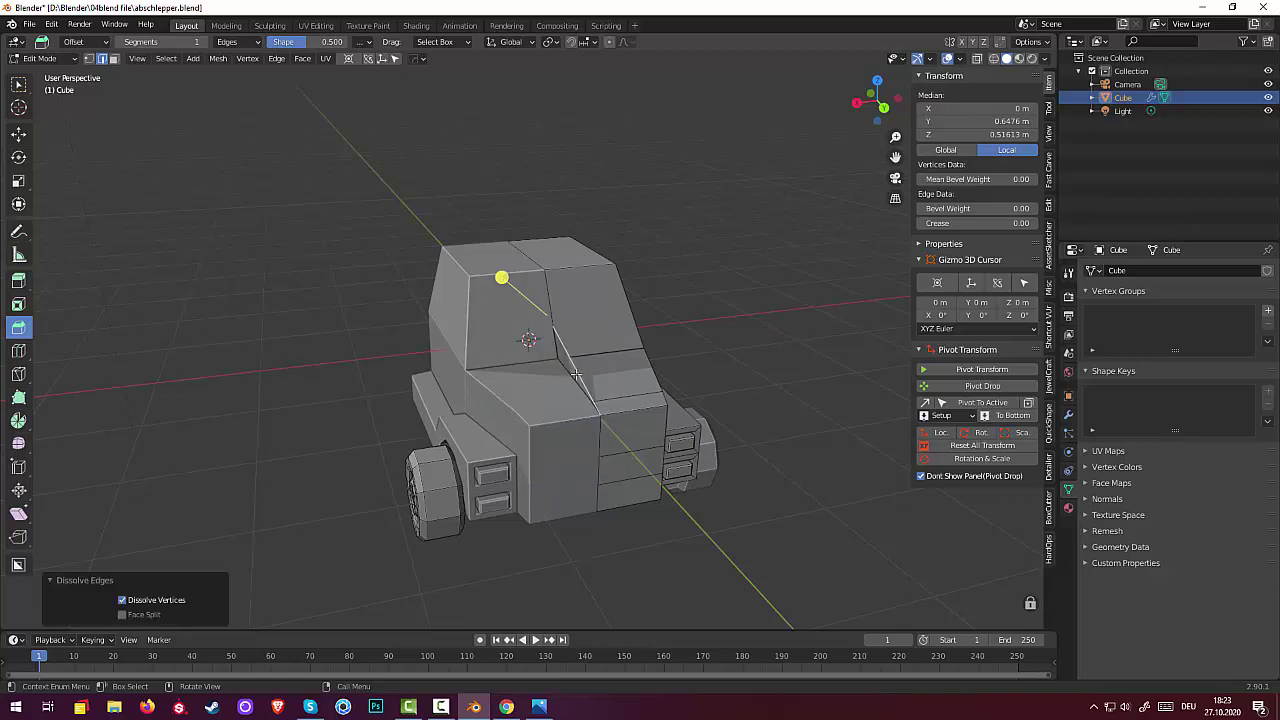
key(x)
click(520, 299)
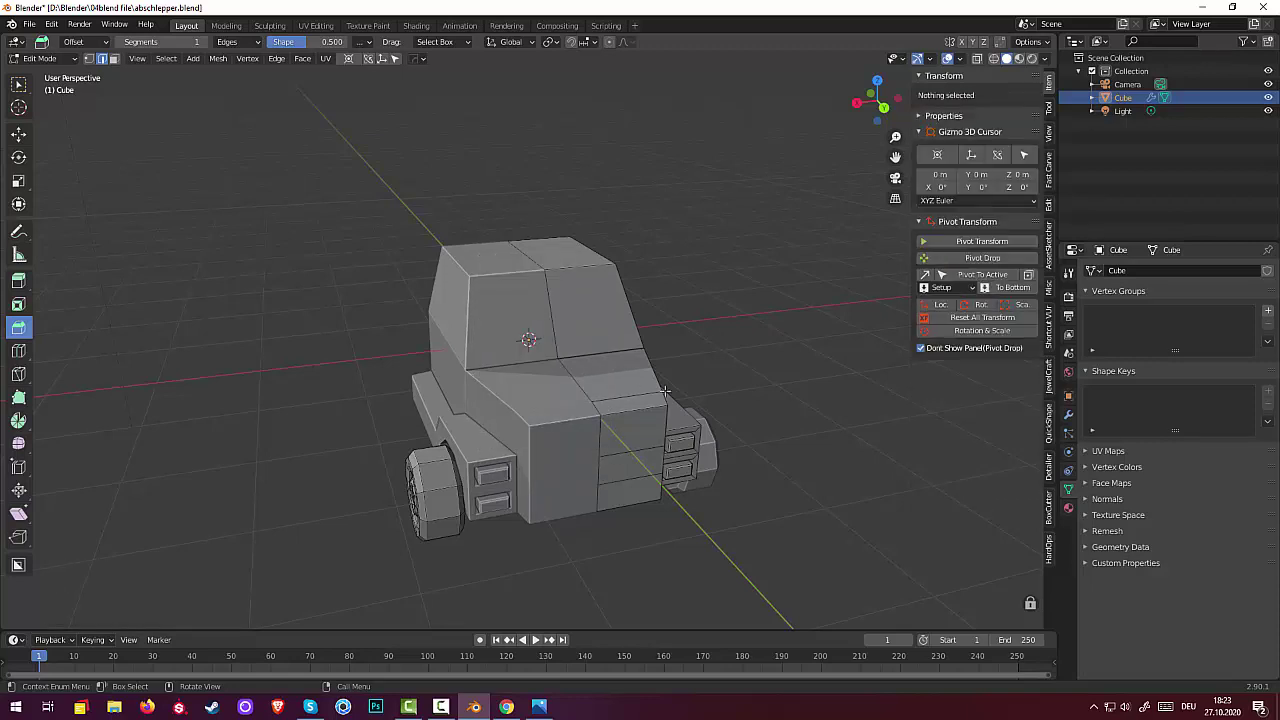
Check the edges at the windshield's base and along the middle of the hood, leaving nothing selected
middle_drag(665, 392, 560, 394)
scroll(541, 394, up, 3)
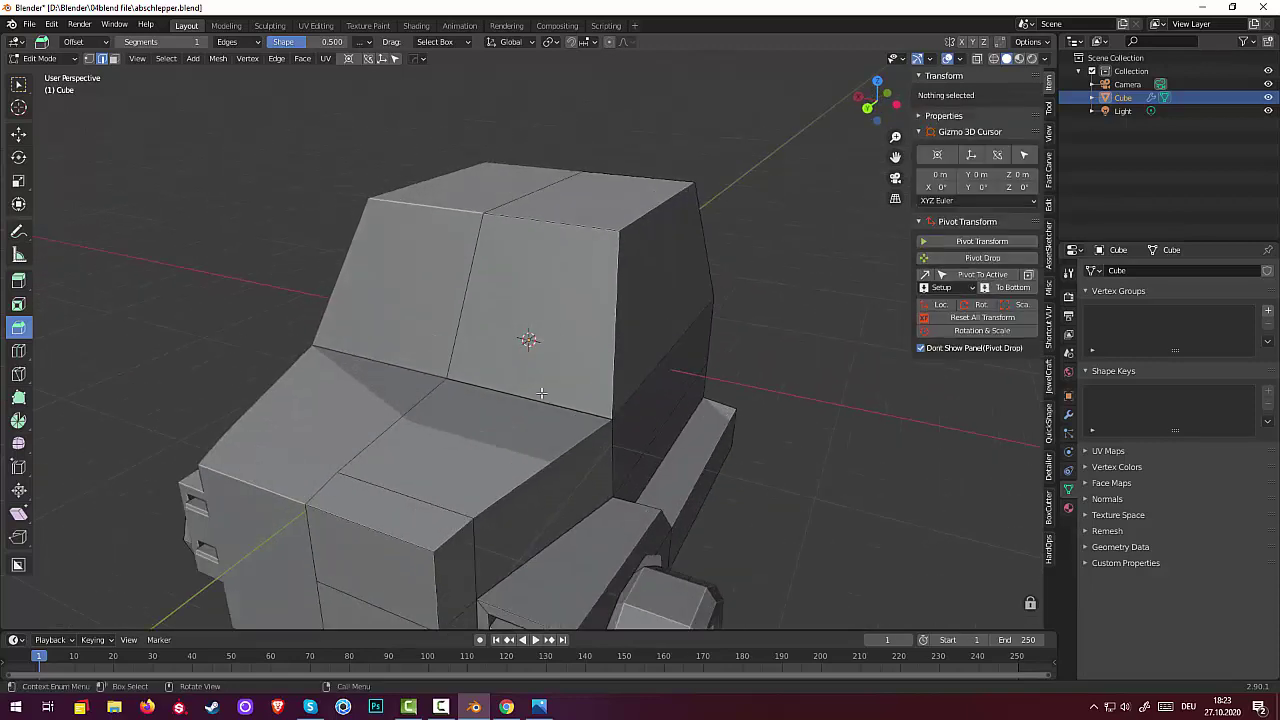
scroll(526, 403, up, 2)
click(521, 426)
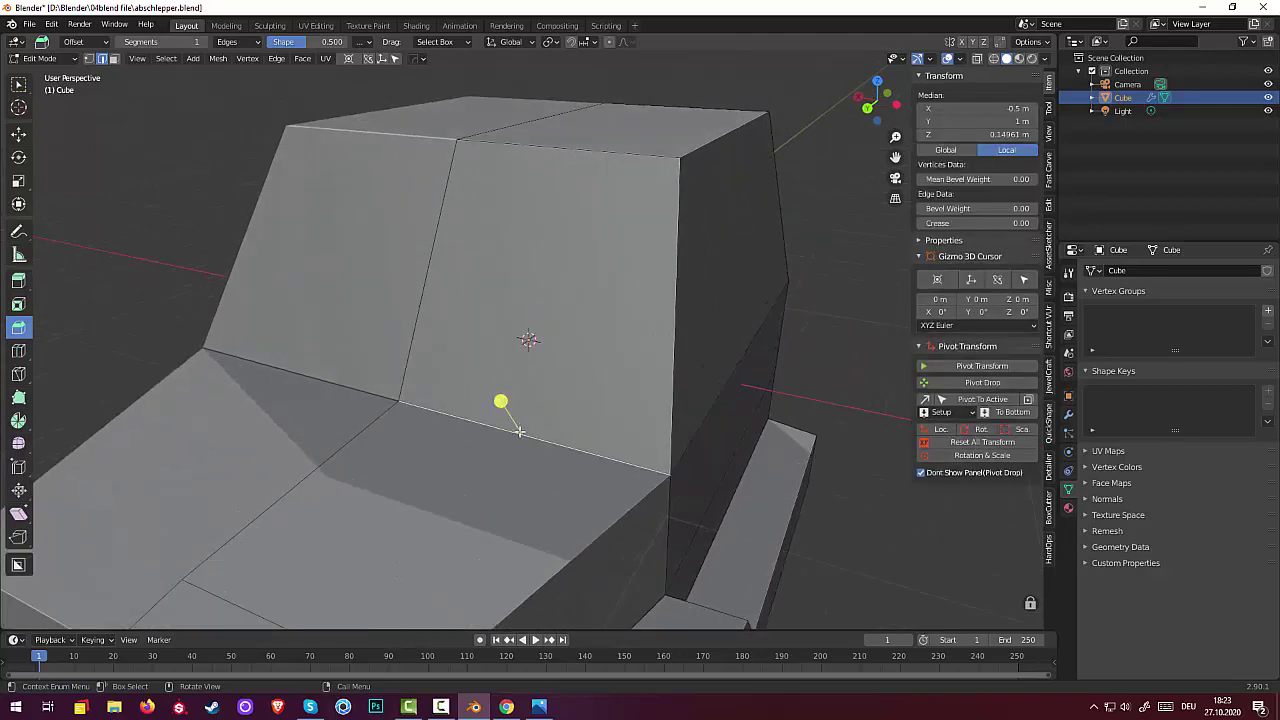
click(361, 388)
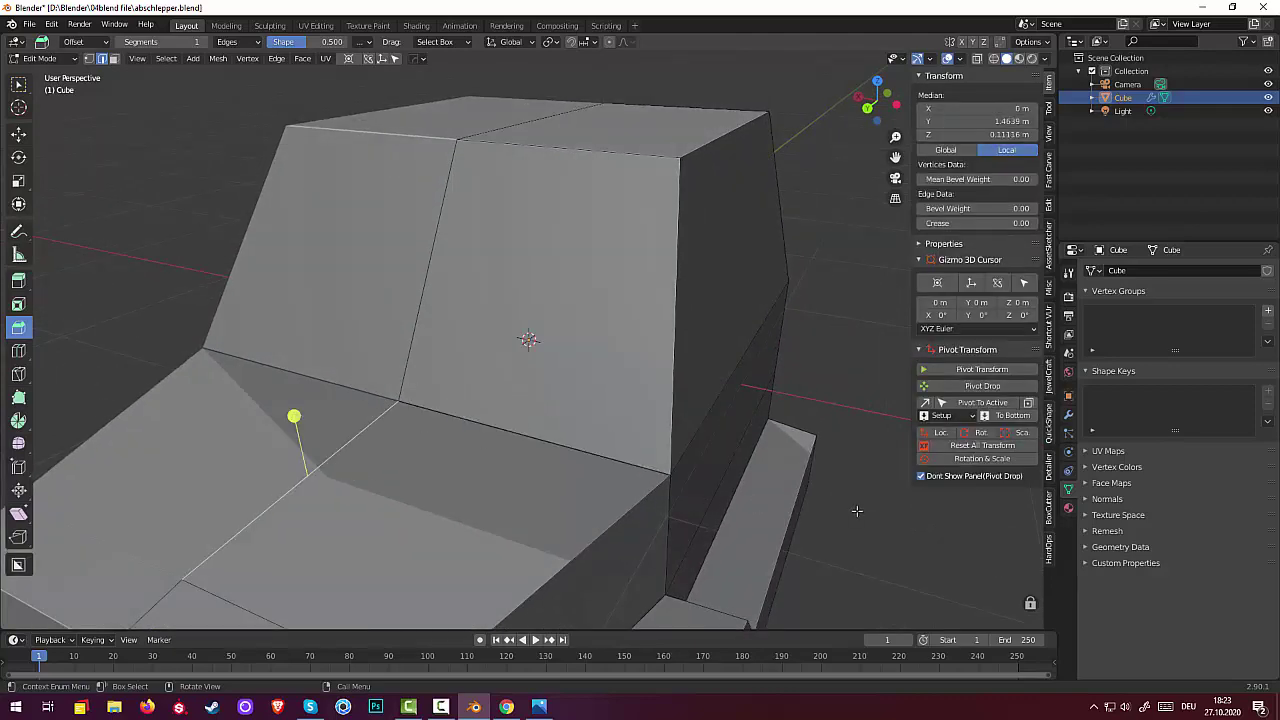
click(896, 531)
Select all faces of the front wheel by growing the selection from a tread face, and move it -0.373 m along the global X axis
middle_drag(896, 531, 821, 499)
scroll(860, 410, down, 8)
click(552, 540)
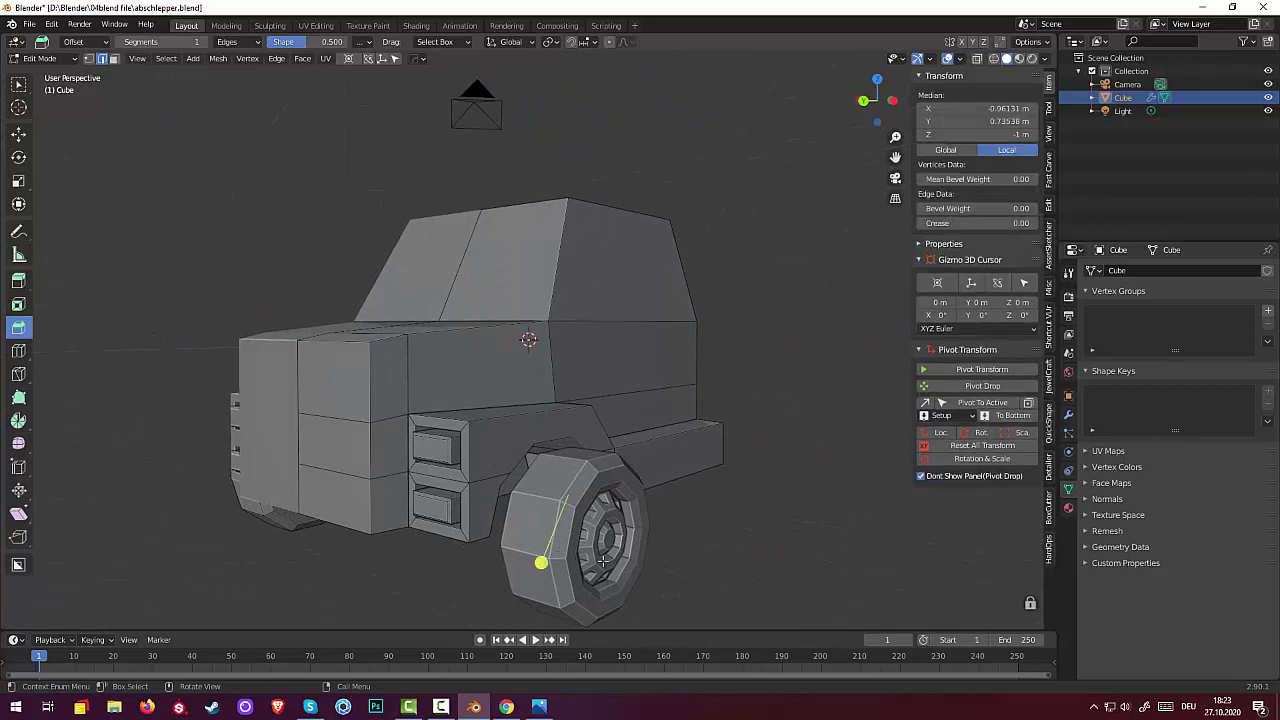
middle_drag(604, 562, 633, 537)
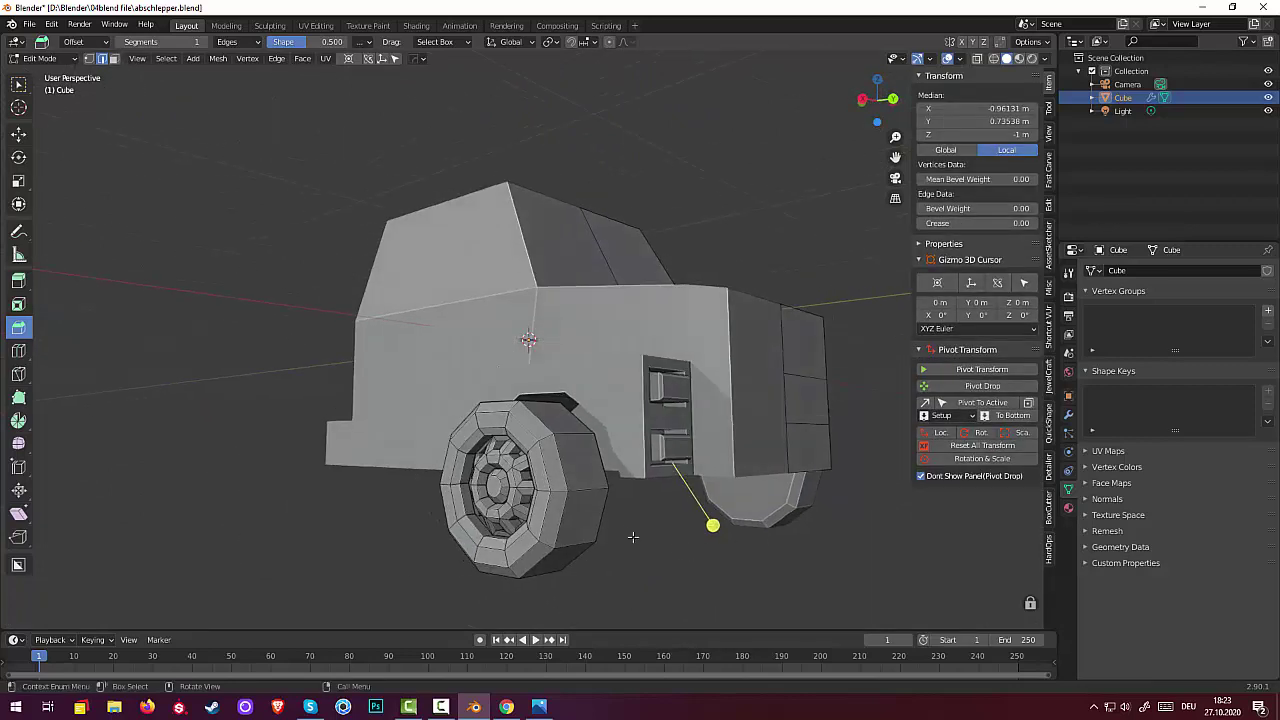
click(572, 507)
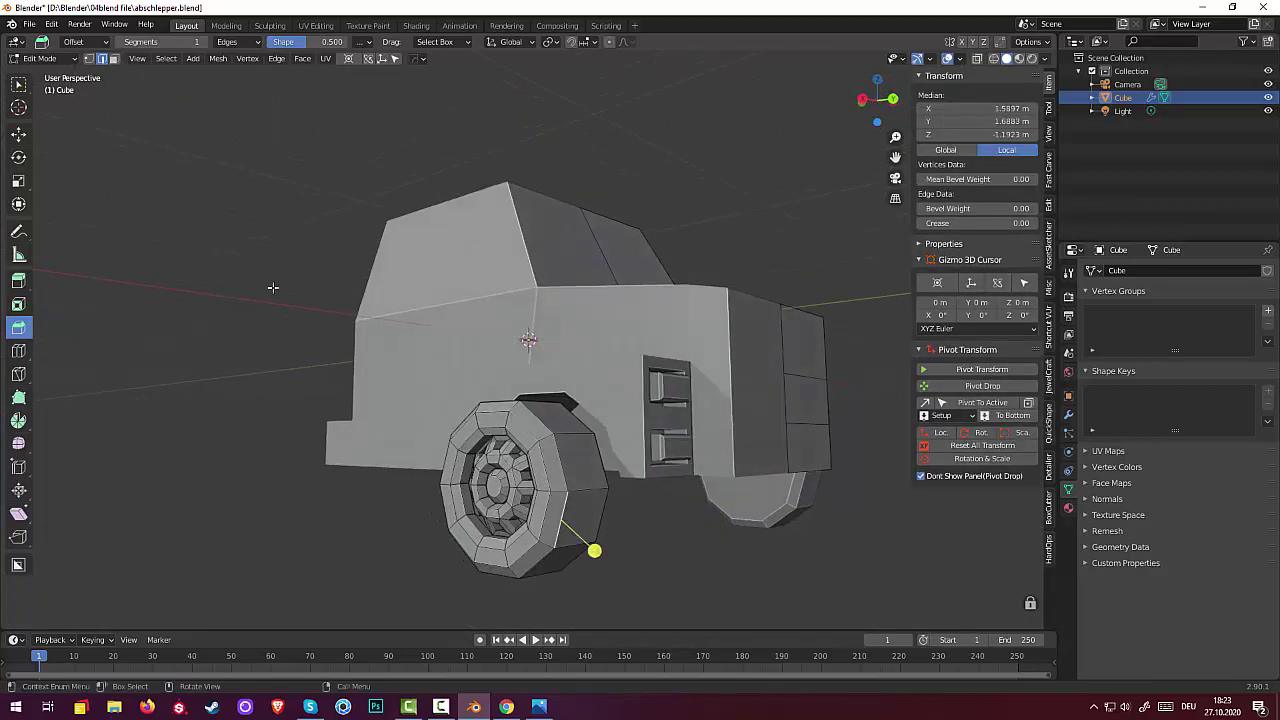
click(115, 58)
click(582, 465)
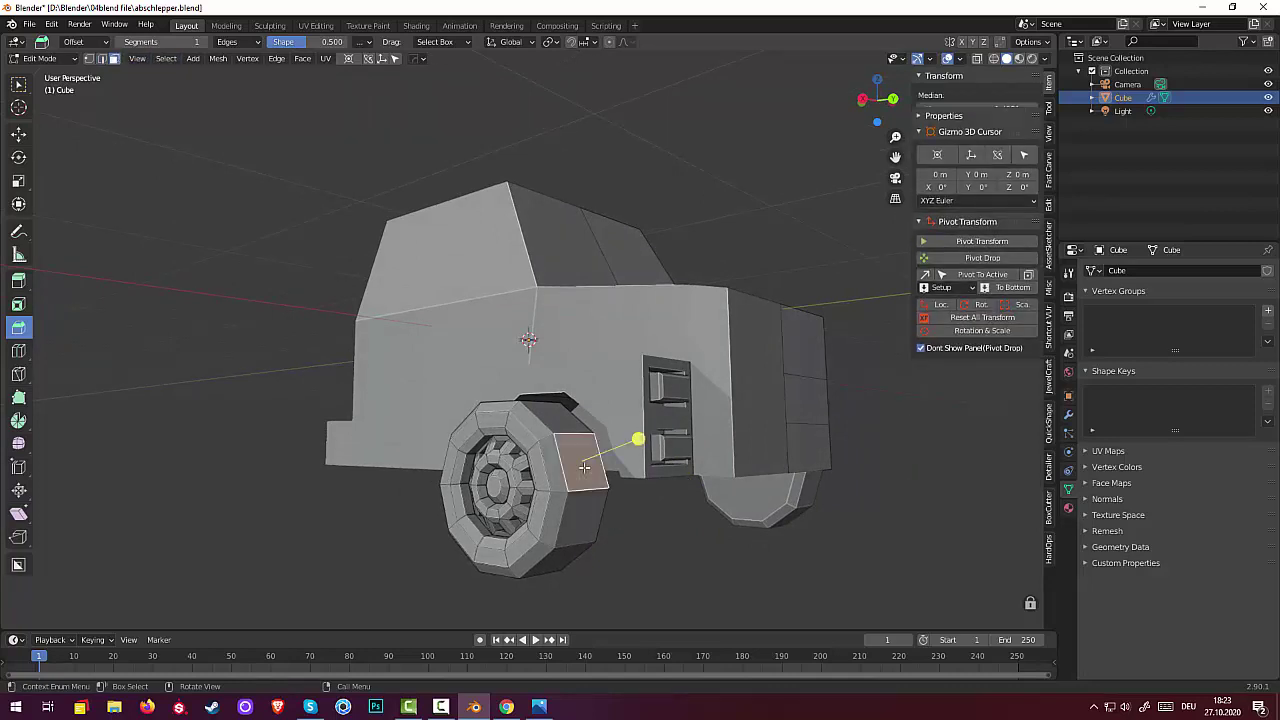
key(ctrl+KP_Add)
key(ctrl+KP_Add)
key(ctrl+KP_Add)
key(ctrl+KP_Add)
key(ctrl+KP_Add)
key(ctrl+KP_Add)
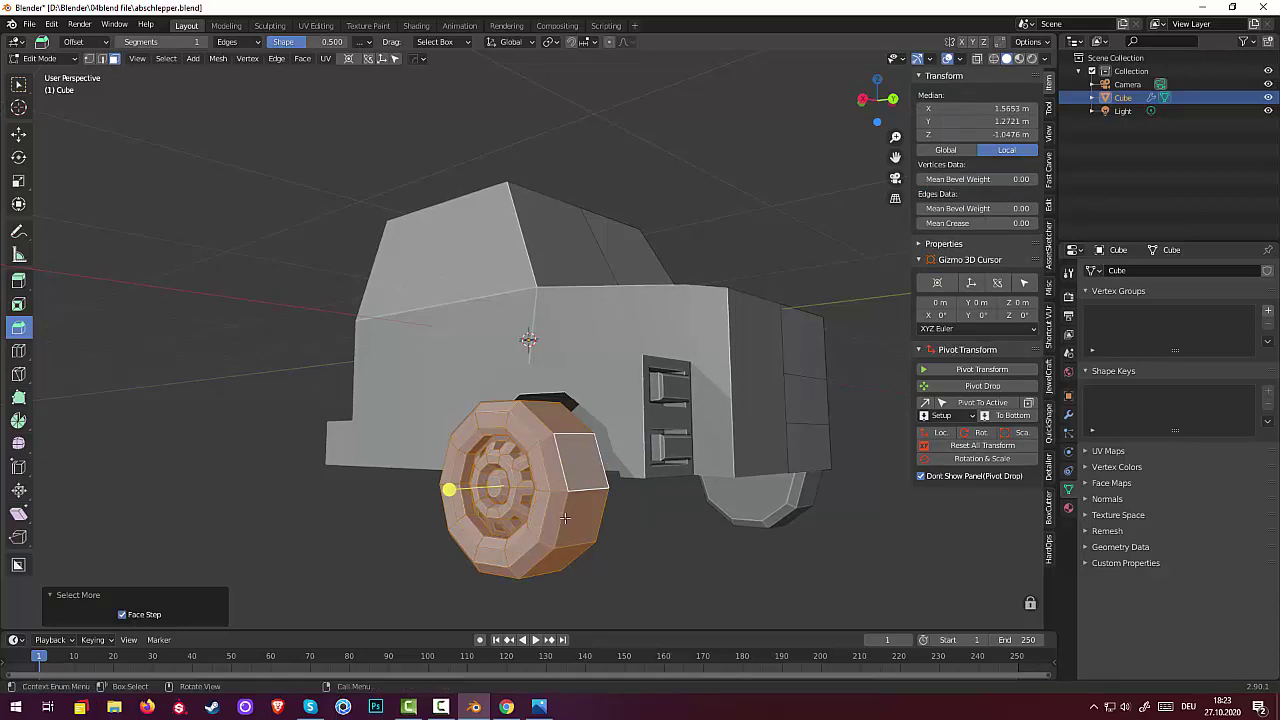
middle_drag(671, 537, 529, 533)
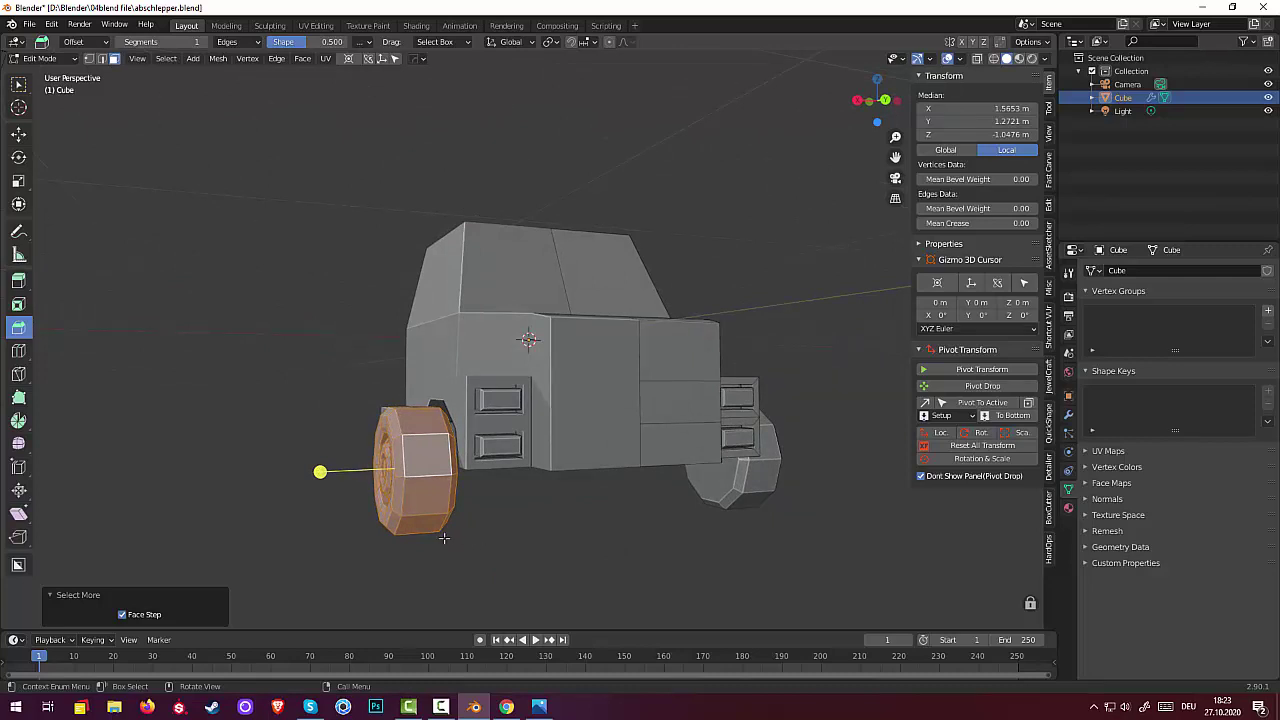
key(g)
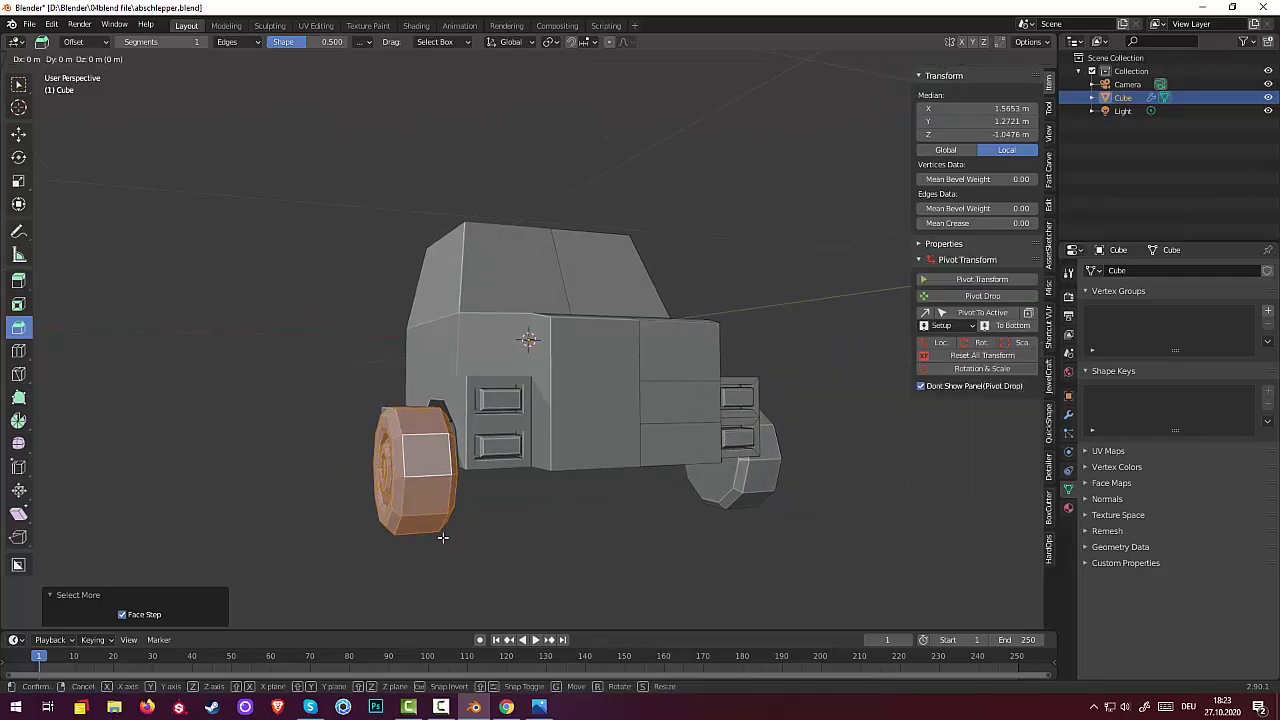
key(x)
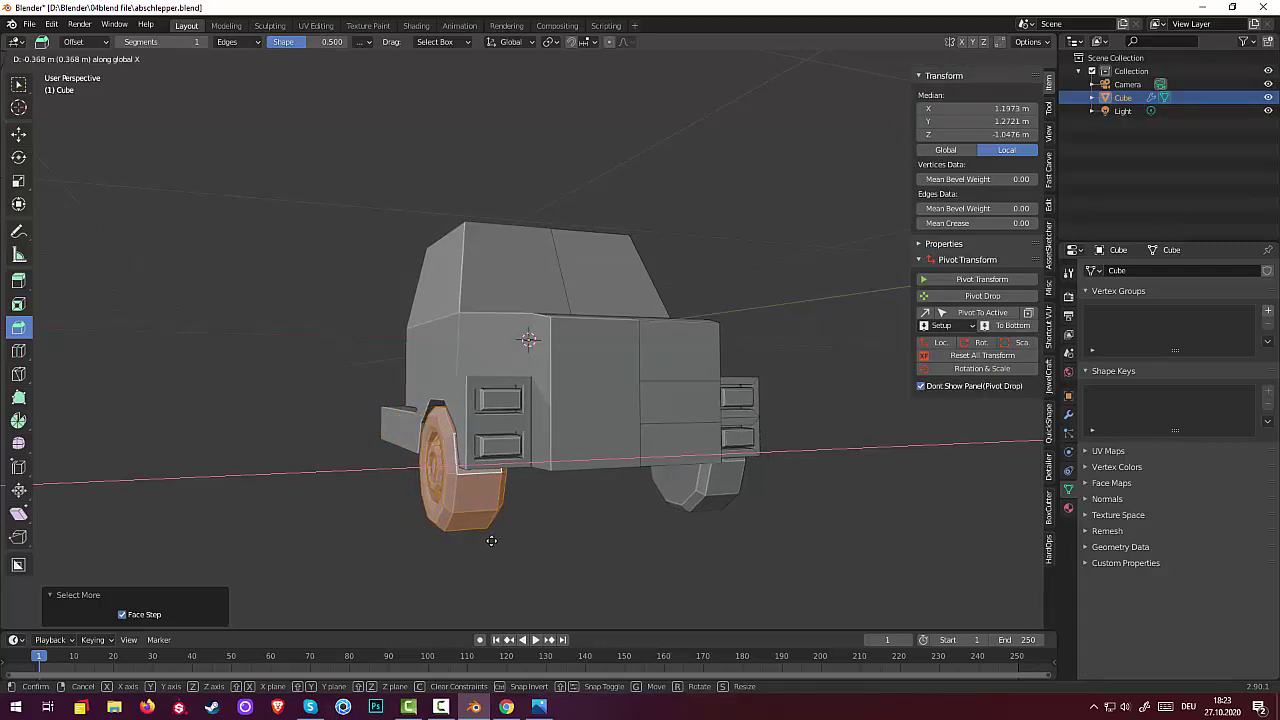
click(492, 540)
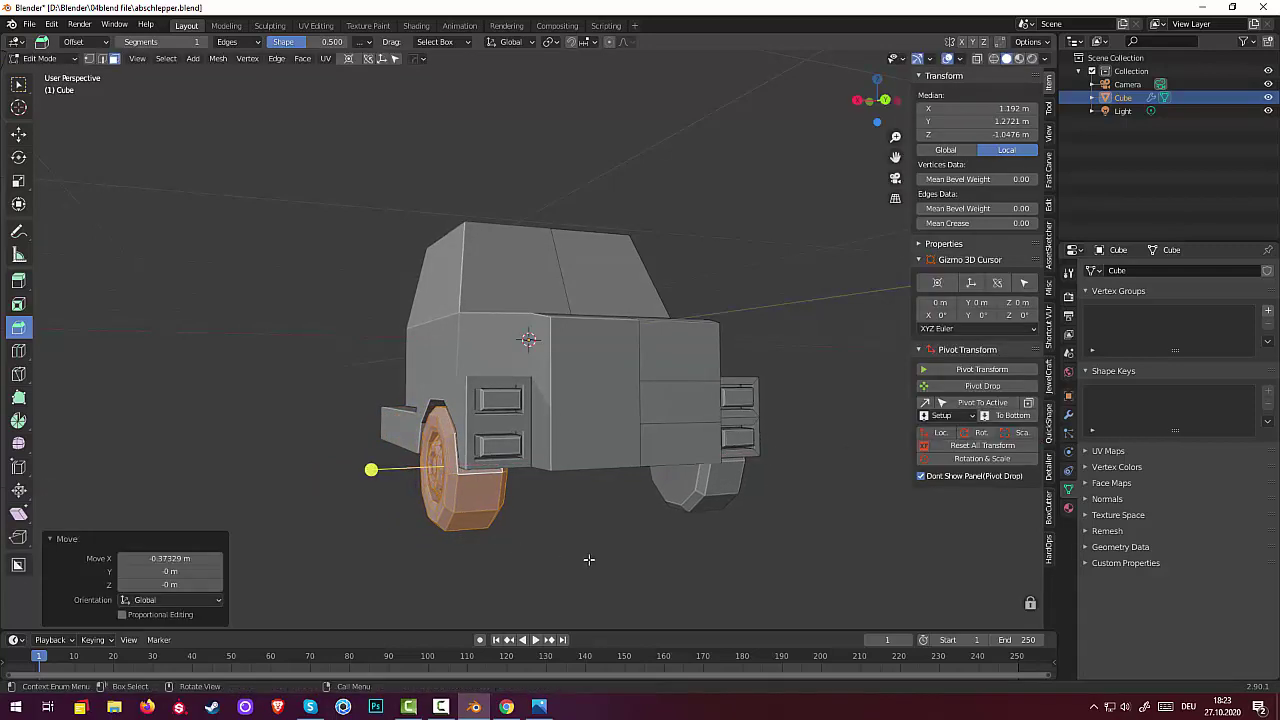
Extrude the underside face at the very front of the hood block downward by about 0.19 m, leaving nothing selected
click(634, 528)
middle_drag(634, 528, 505, 548)
click(335, 447)
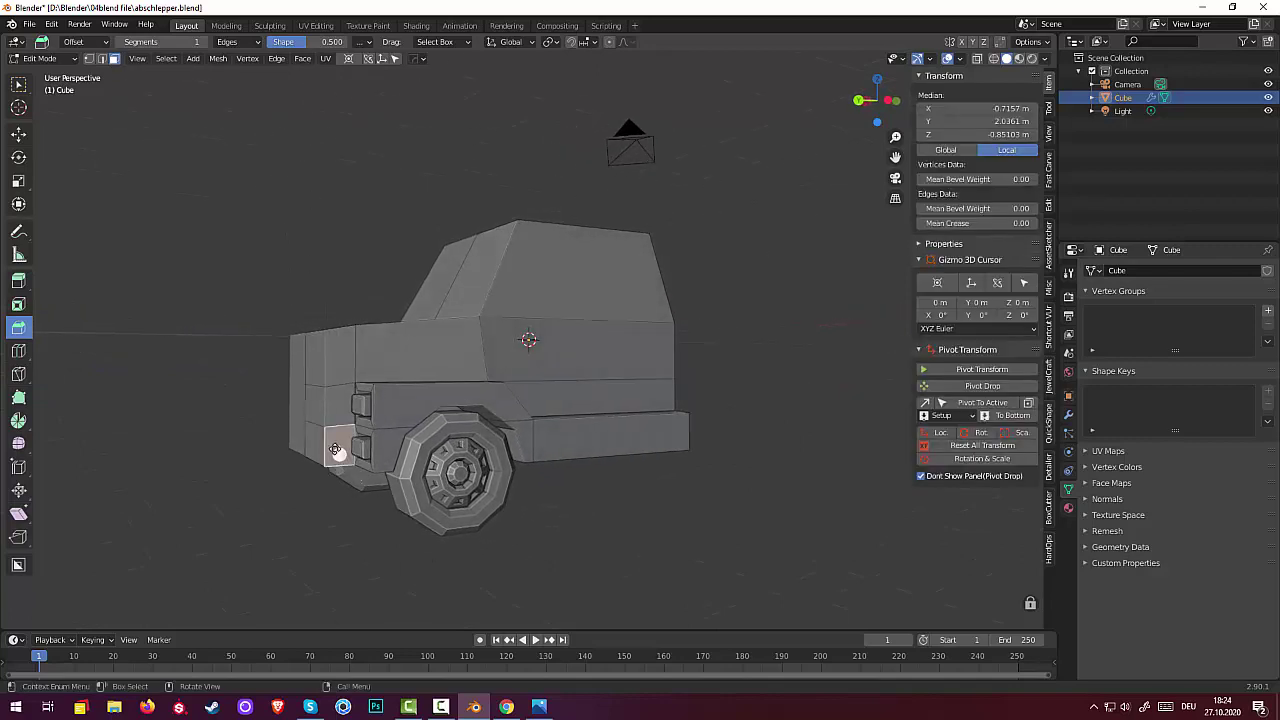
shift+click(318, 447)
middle_drag(320, 447, 396, 421)
click(458, 328)
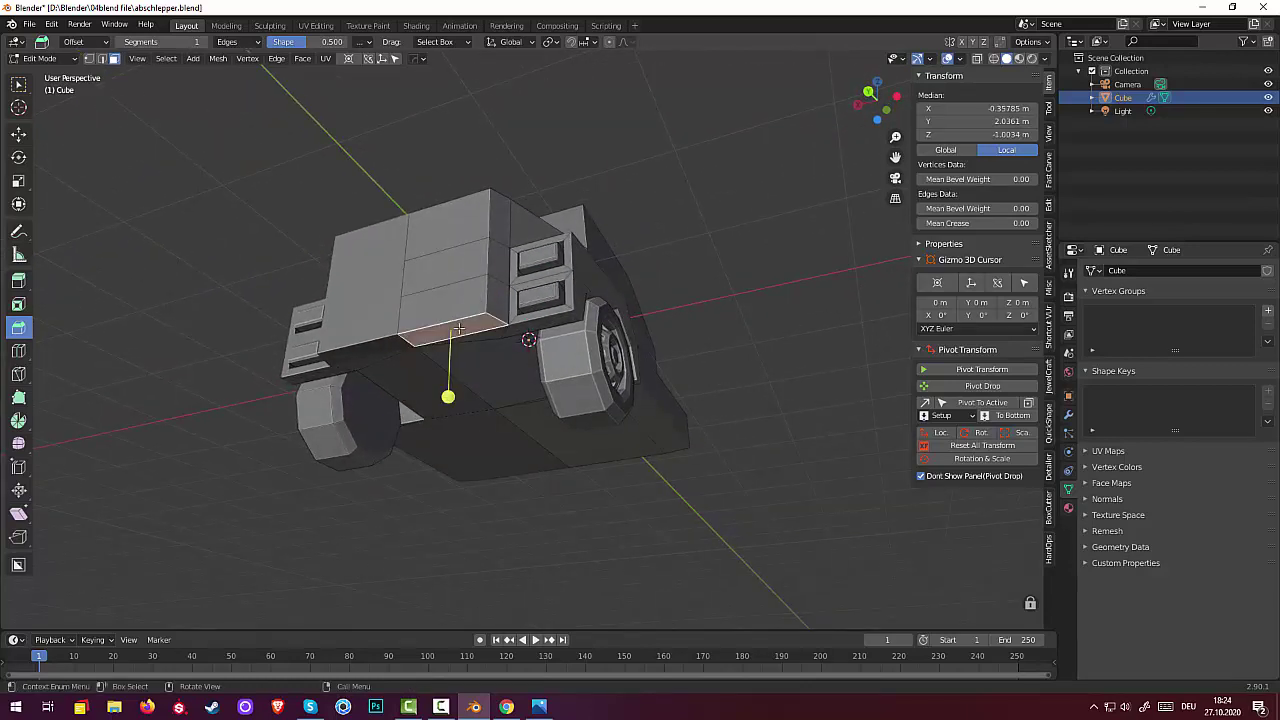
middle_drag(483, 383, 479, 405)
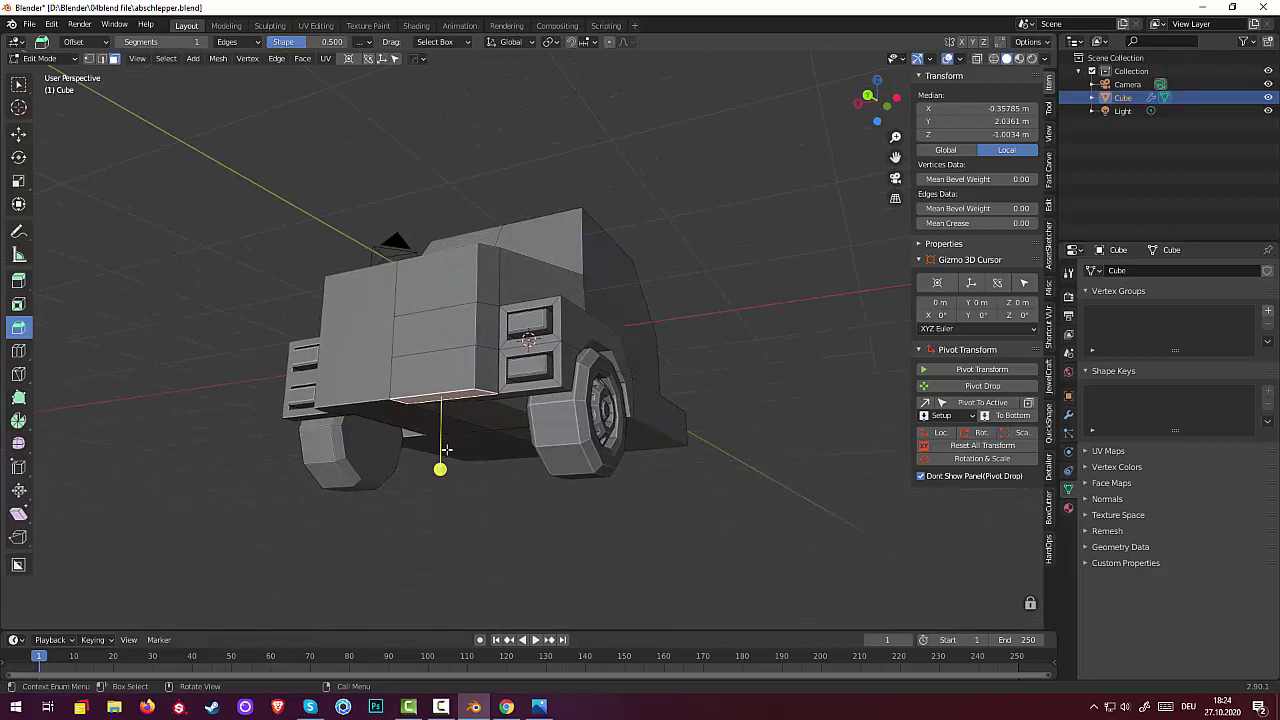
drag(446, 450, 442, 478)
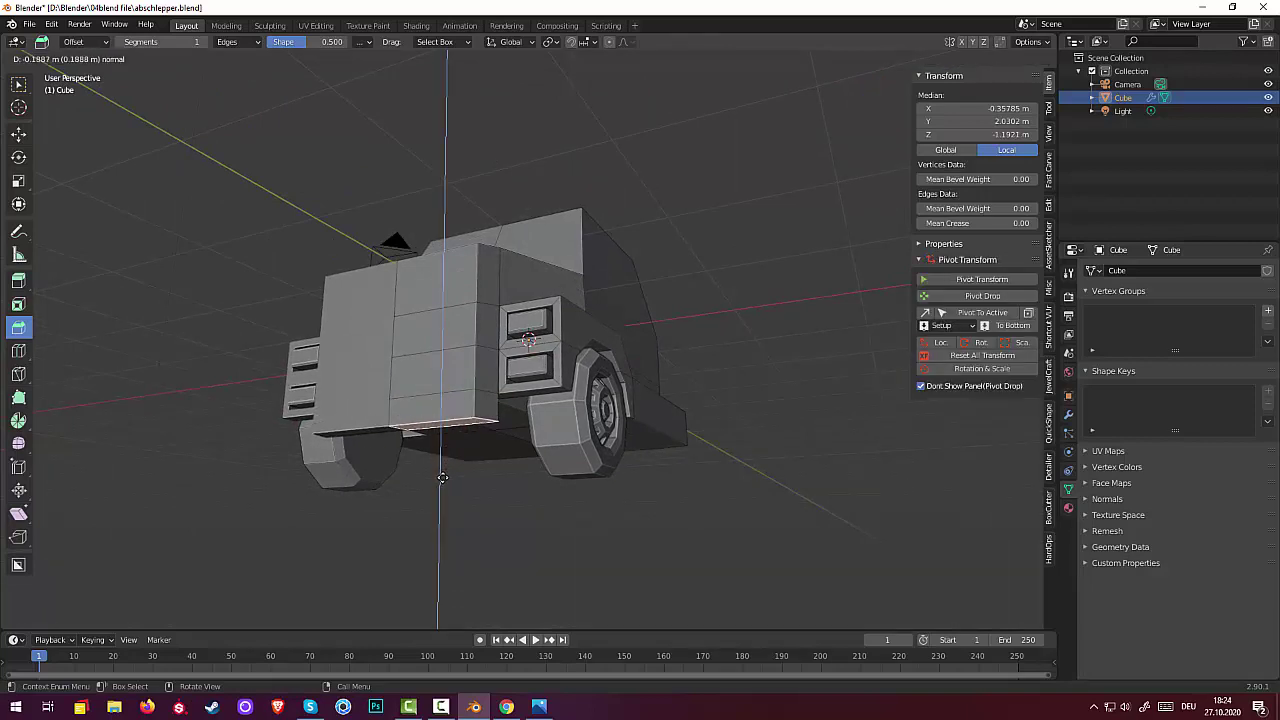
drag(442, 478, 443, 490)
click(571, 514)
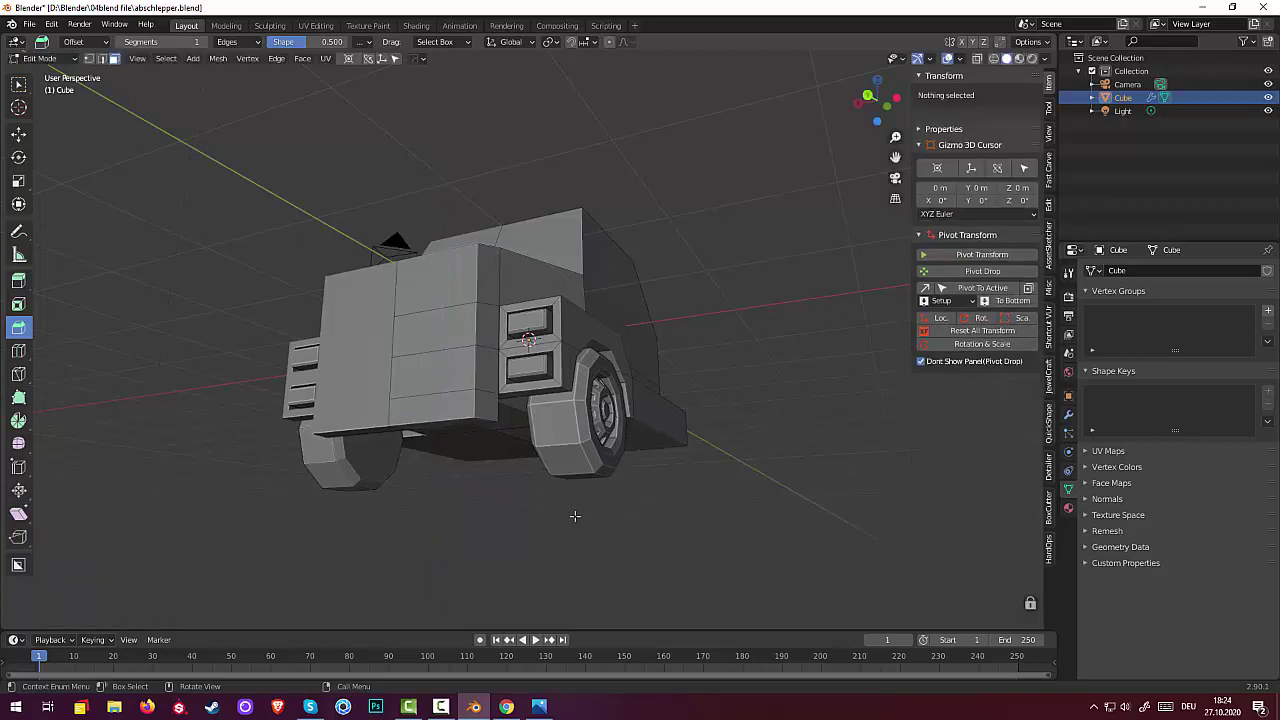
Select the two lowest faces on the hood block's front and extrude them about 0.216 m forward as a bumper
middle_drag(571, 514, 554, 562)
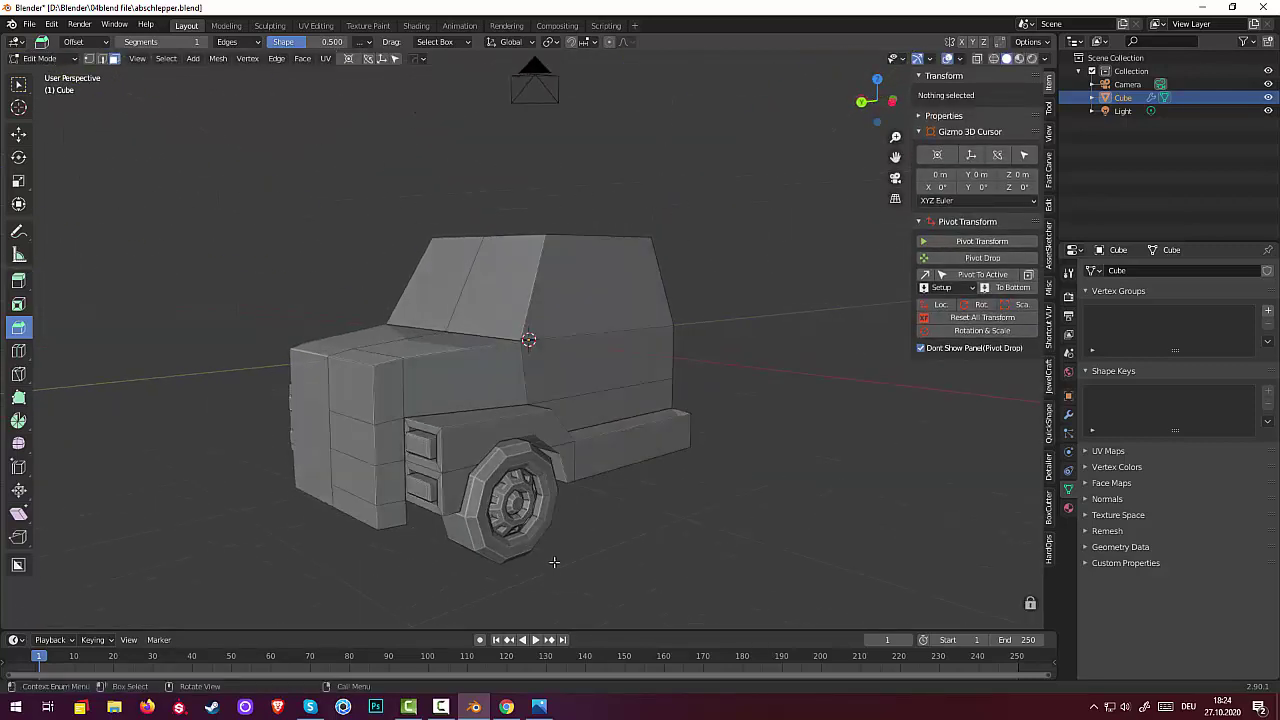
click(347, 480)
shift+click(357, 505)
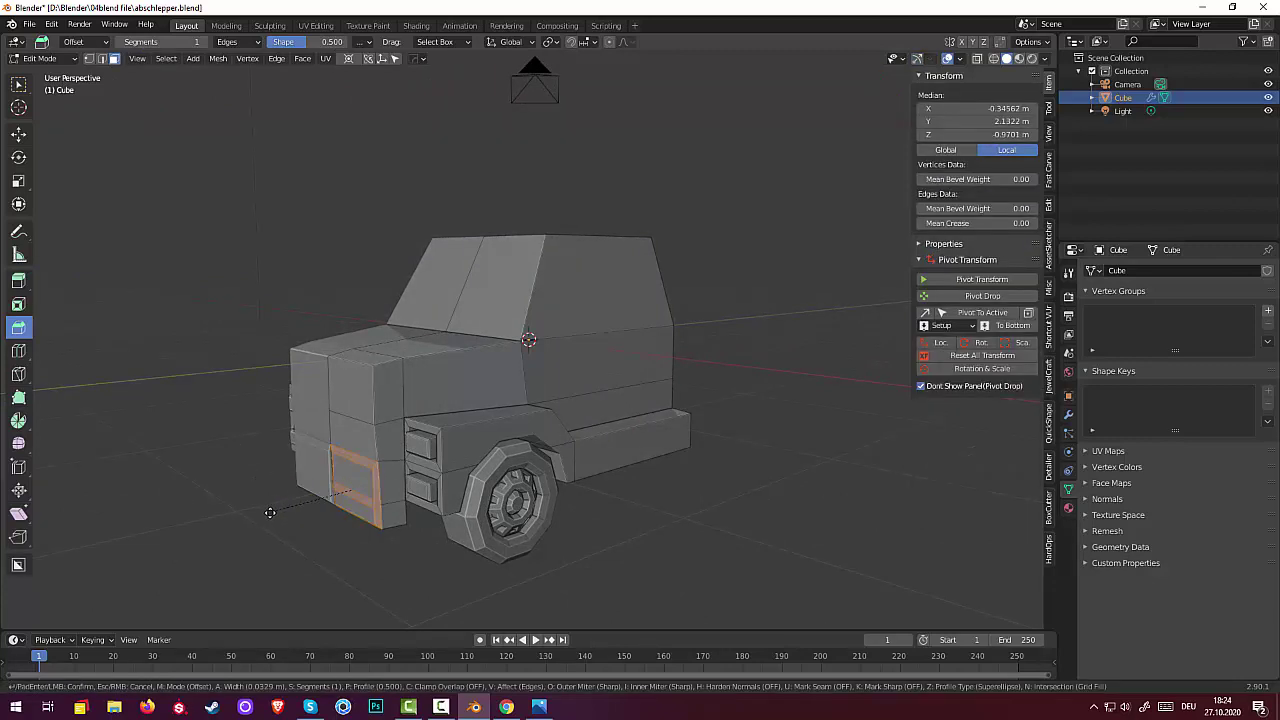
click(296, 509)
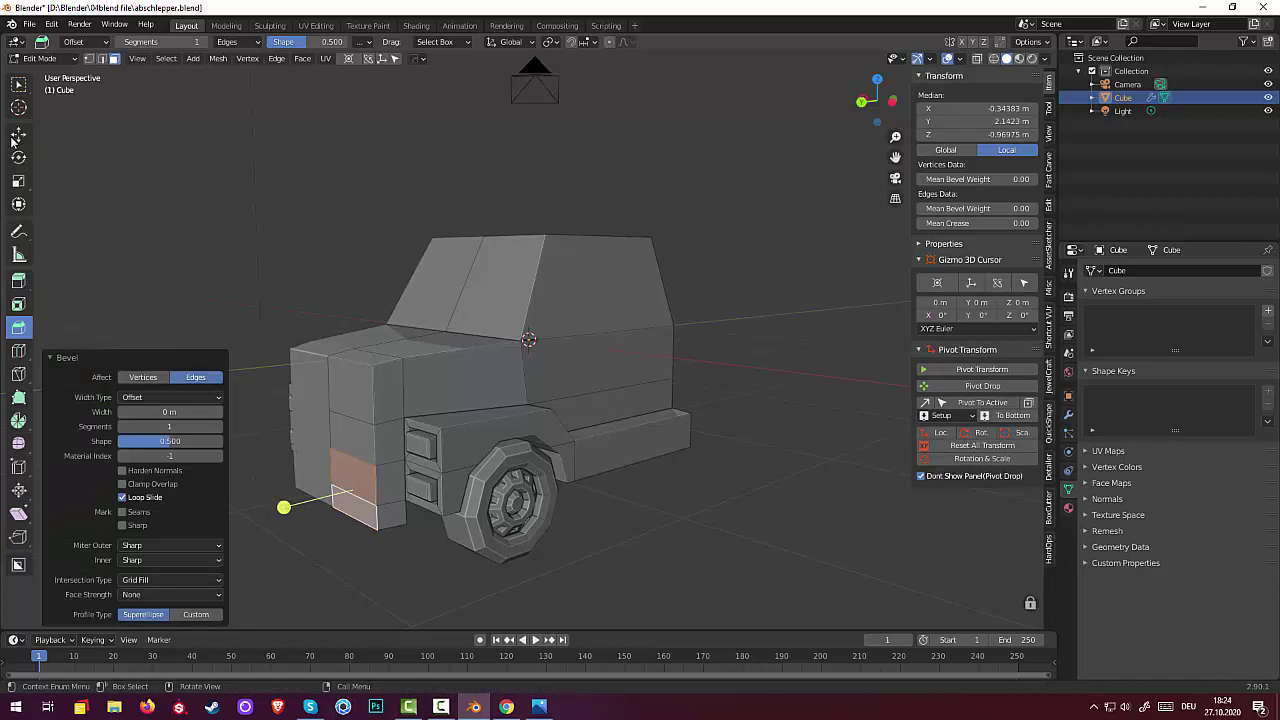
click(19, 85)
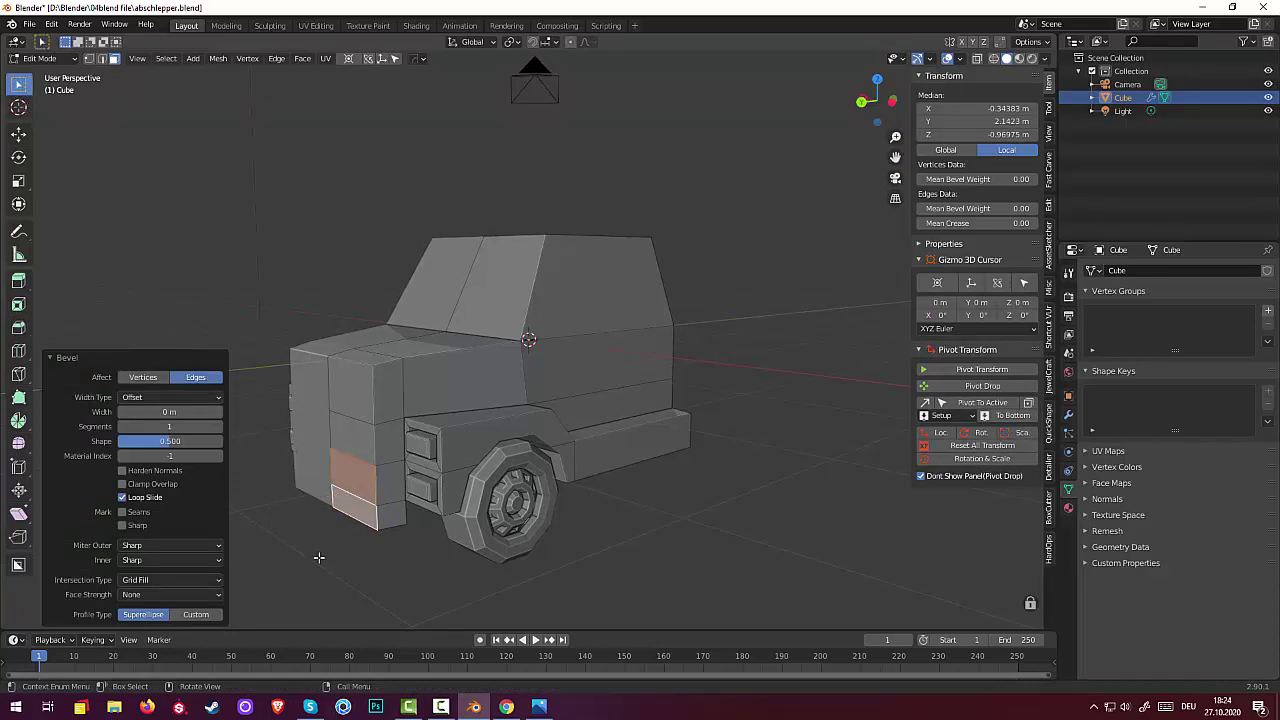
key(e)
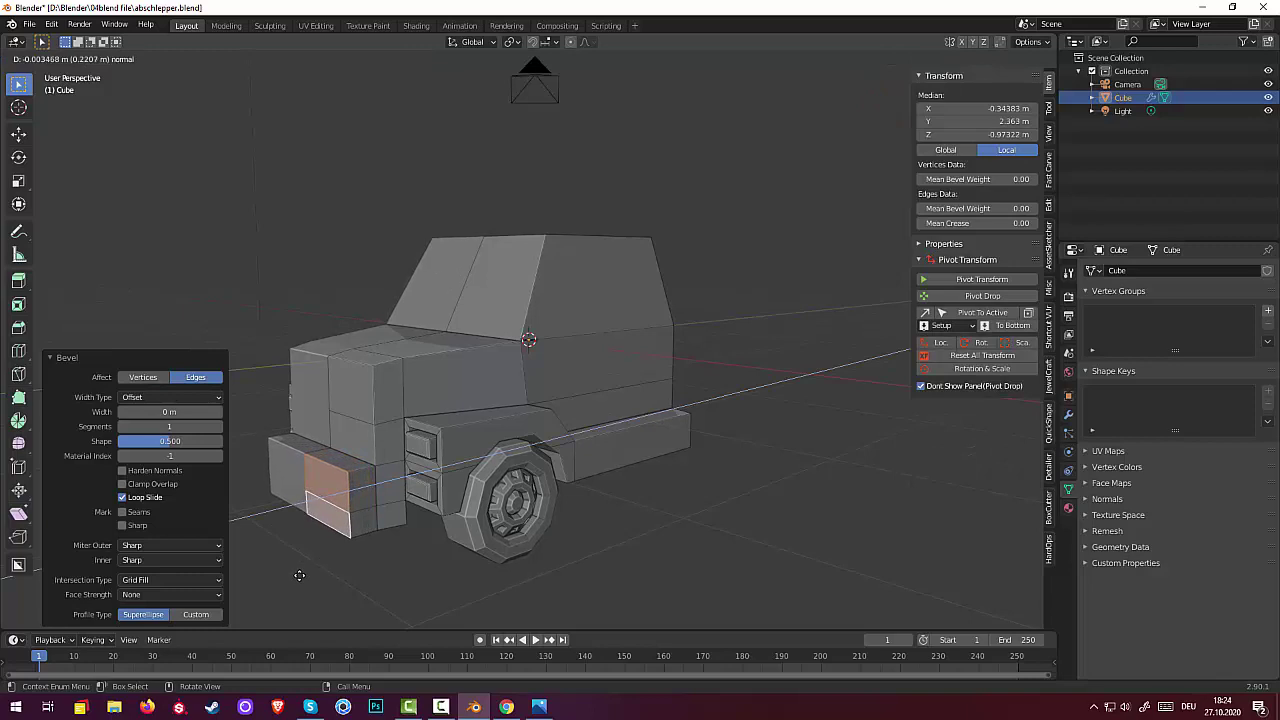
click(300, 575)
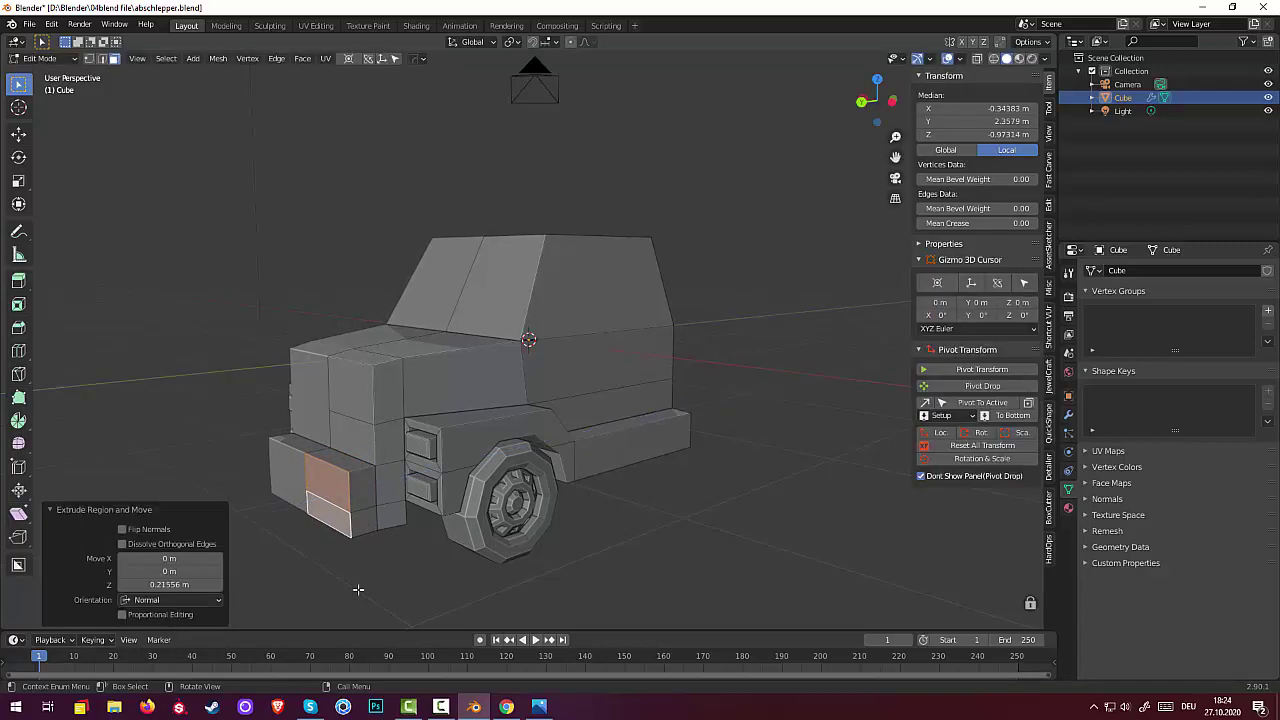
Select both faces on the bumper's outer end and extrude them about 0.502 m sideways past the front wheel
middle_drag(357, 586, 383, 582)
click(407, 463)
shift+click(410, 487)
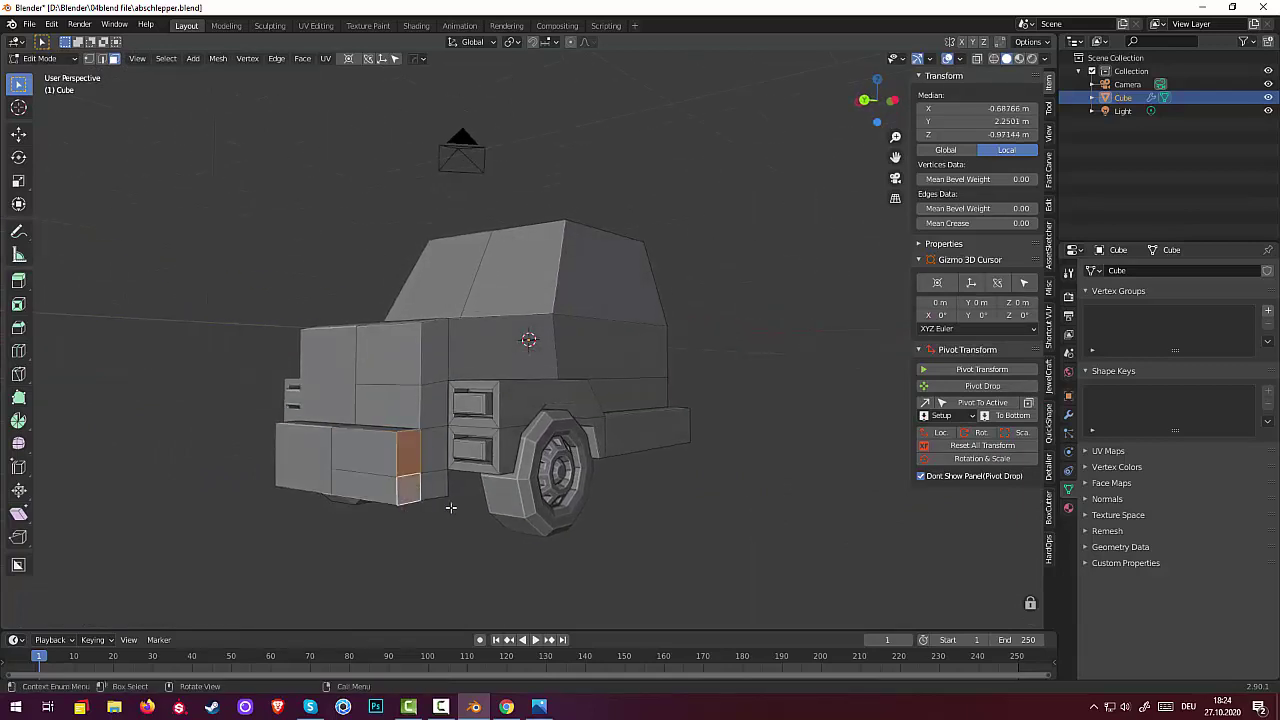
alt+middle_drag(410, 487, 356, 563)
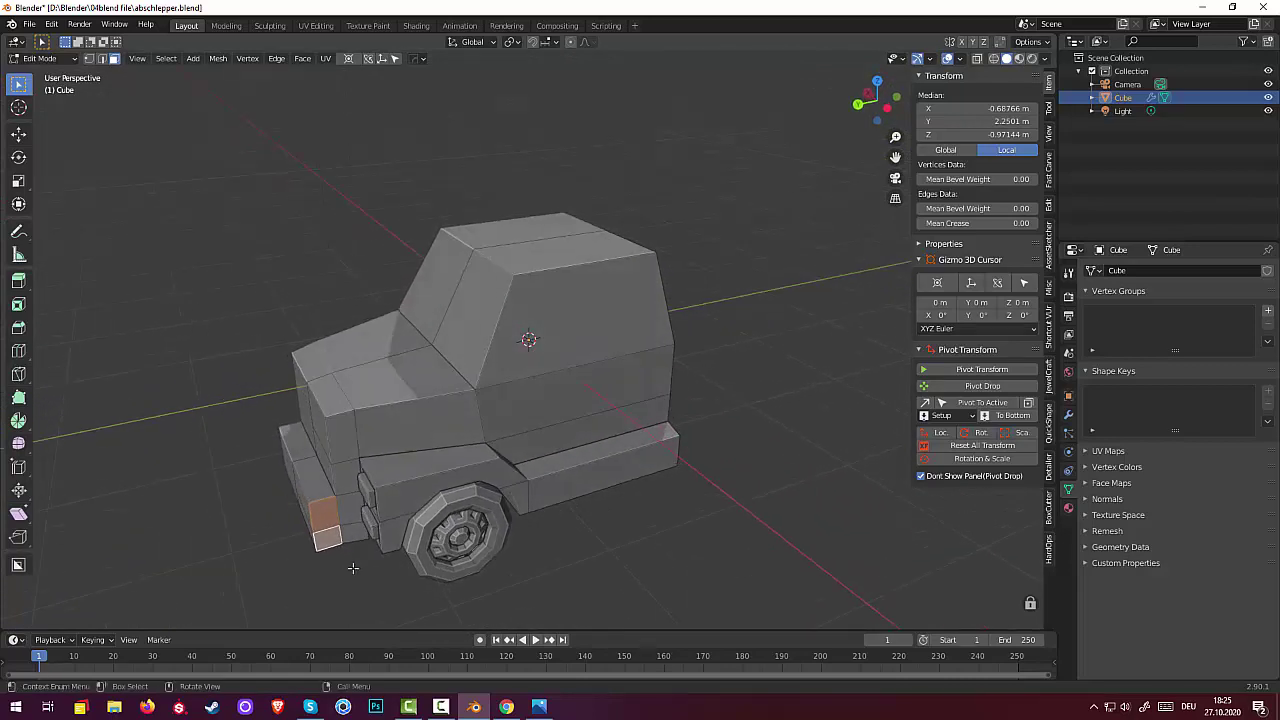
key(e)
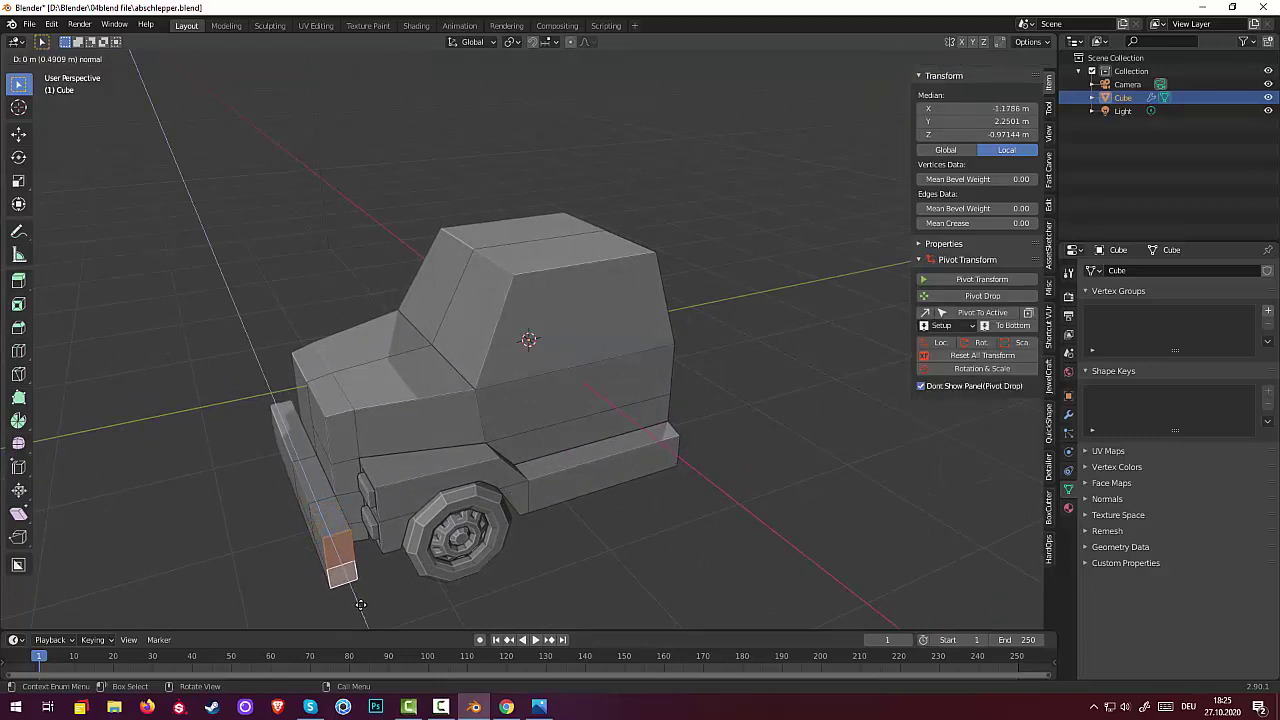
click(361, 607)
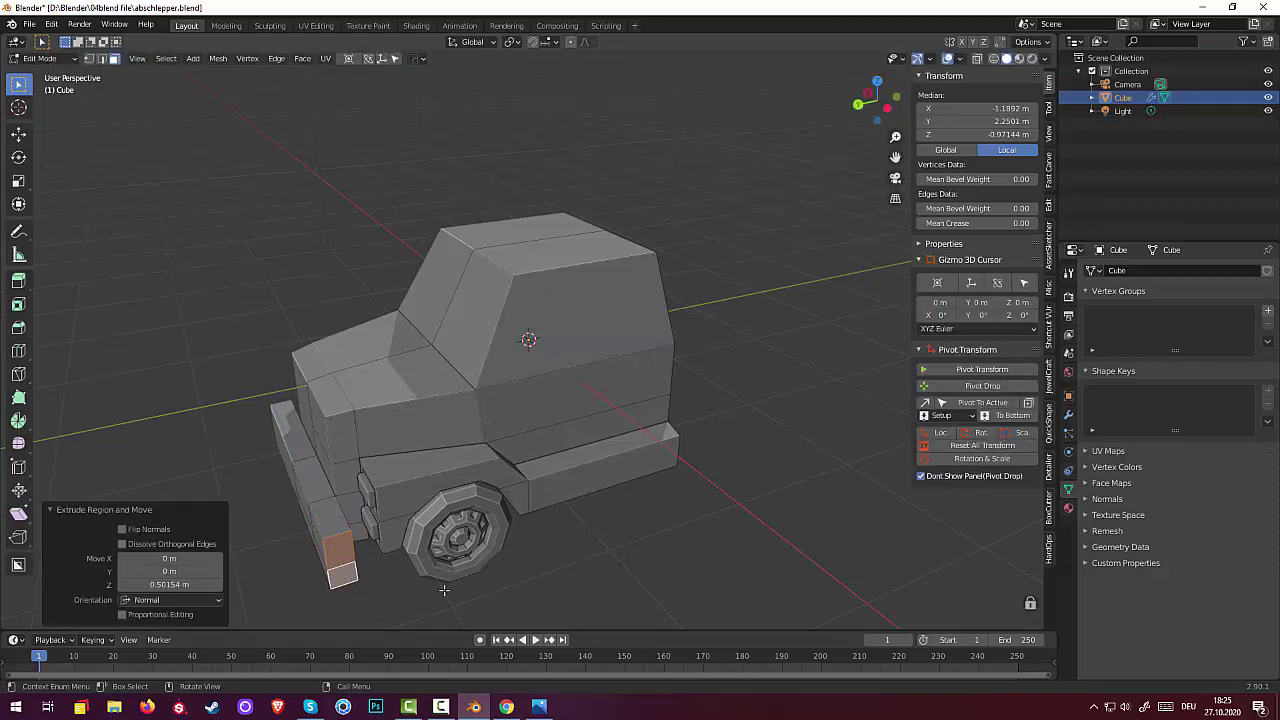
Insert a vertical edge loop in the bumper's outer section, slid close to the section's inner end
middle_drag(361, 607, 541, 533)
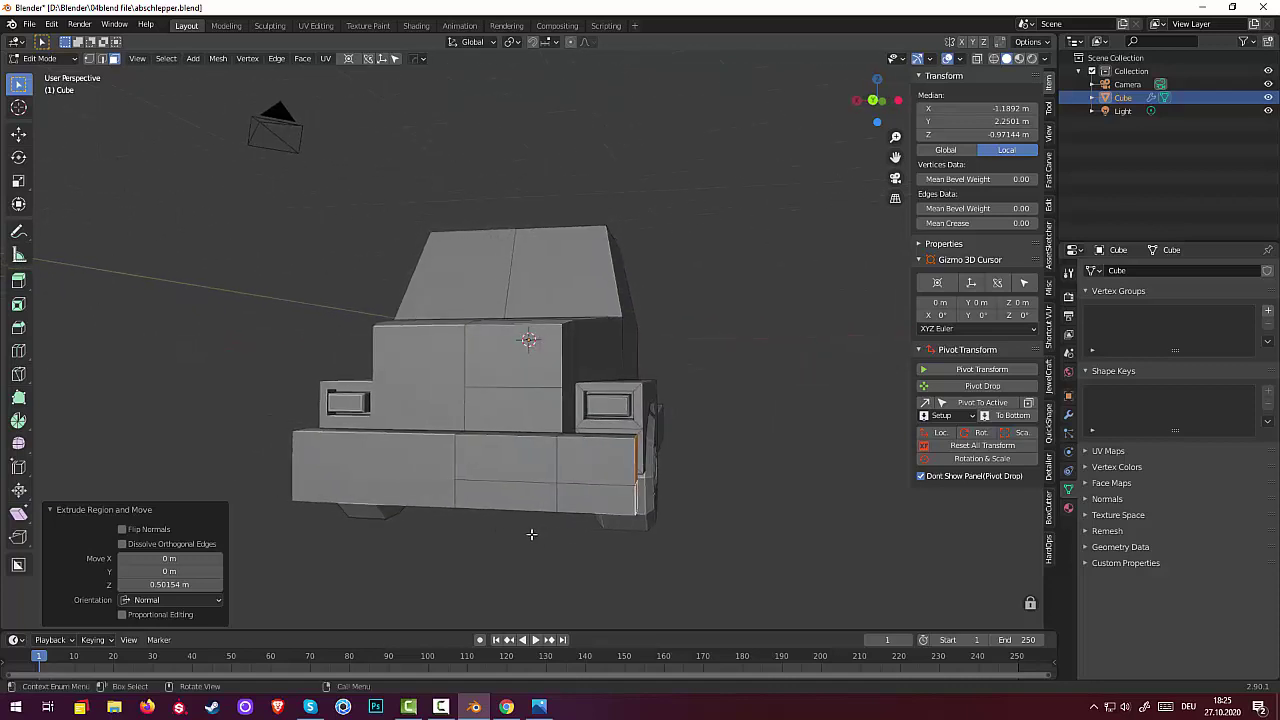
click(584, 459)
ctrl+click(588, 499)
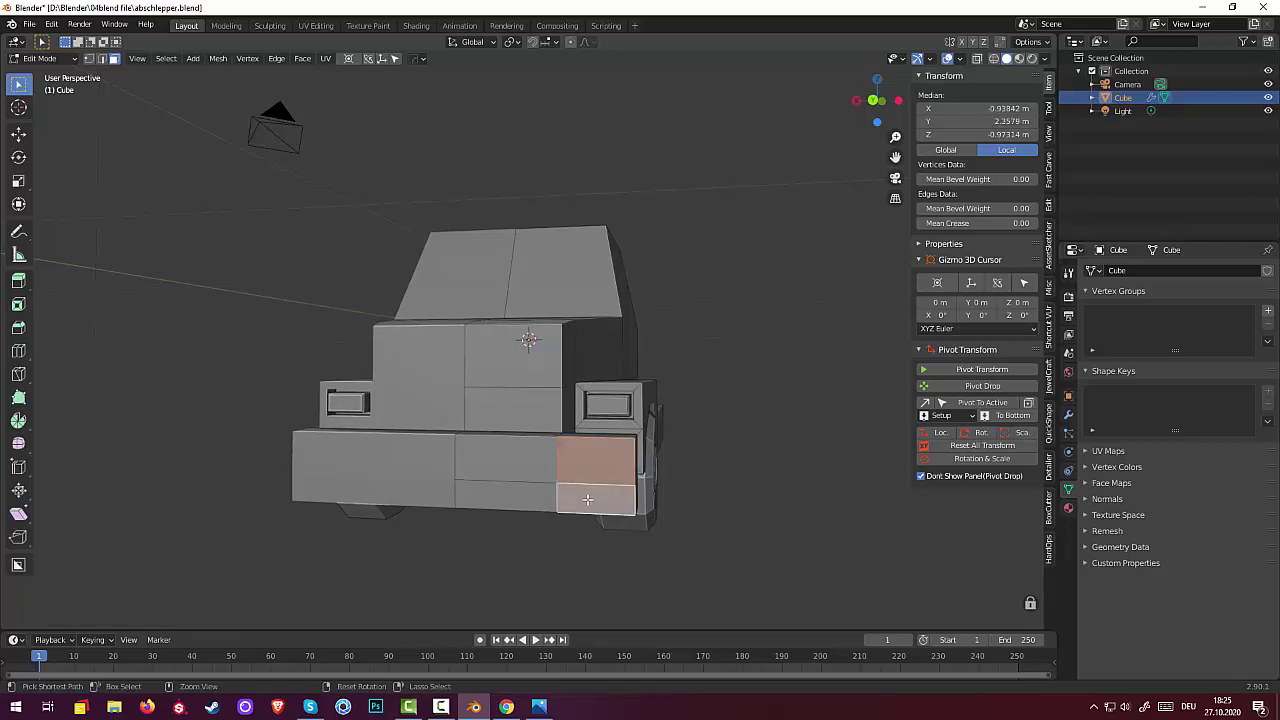
key(ctrl+r)
click(586, 499)
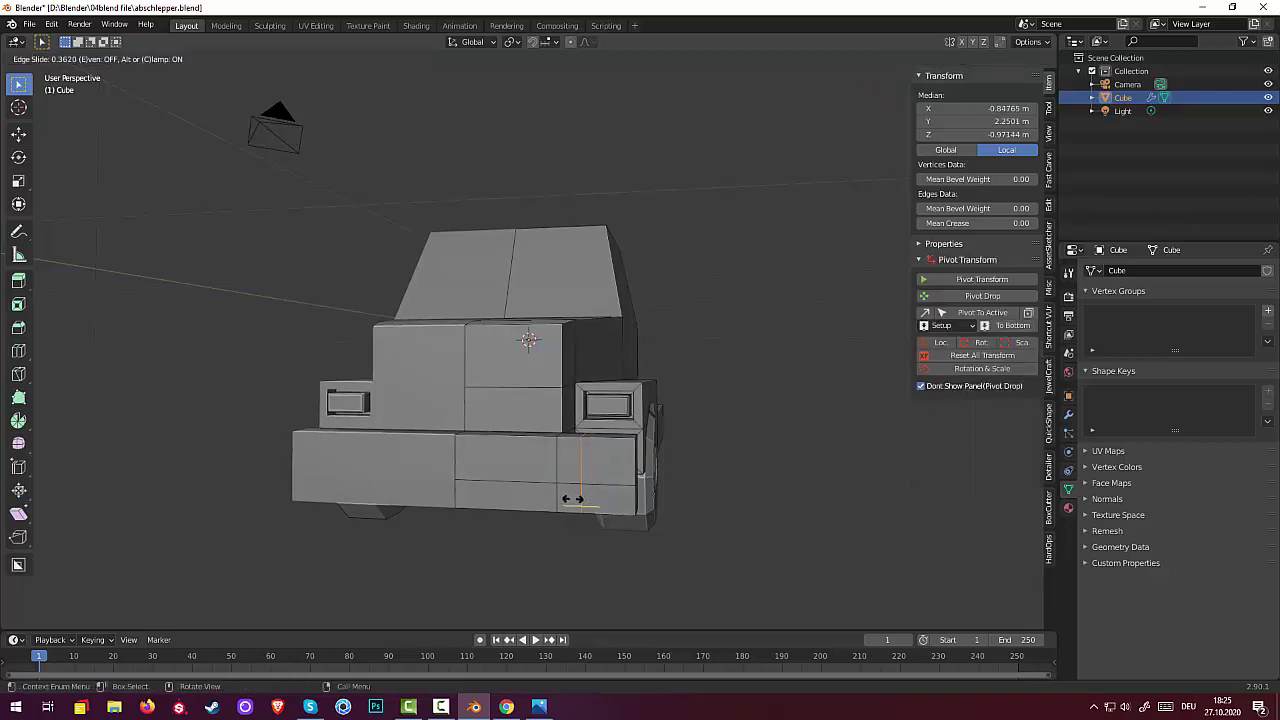
click(566, 497)
Move the top edge of the bumper's outer end about -0.274 m along the global Z axis to slope its corner
middle_drag(718, 490, 700, 501)
click(562, 481)
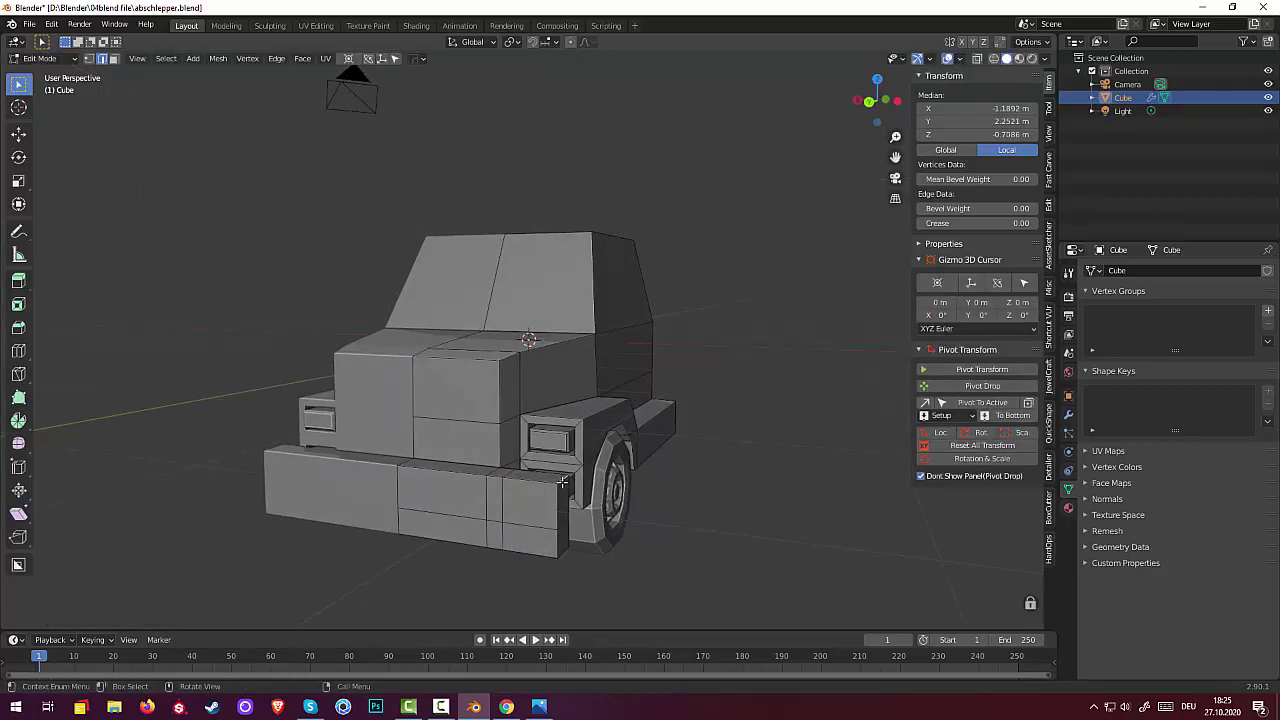
key(g)
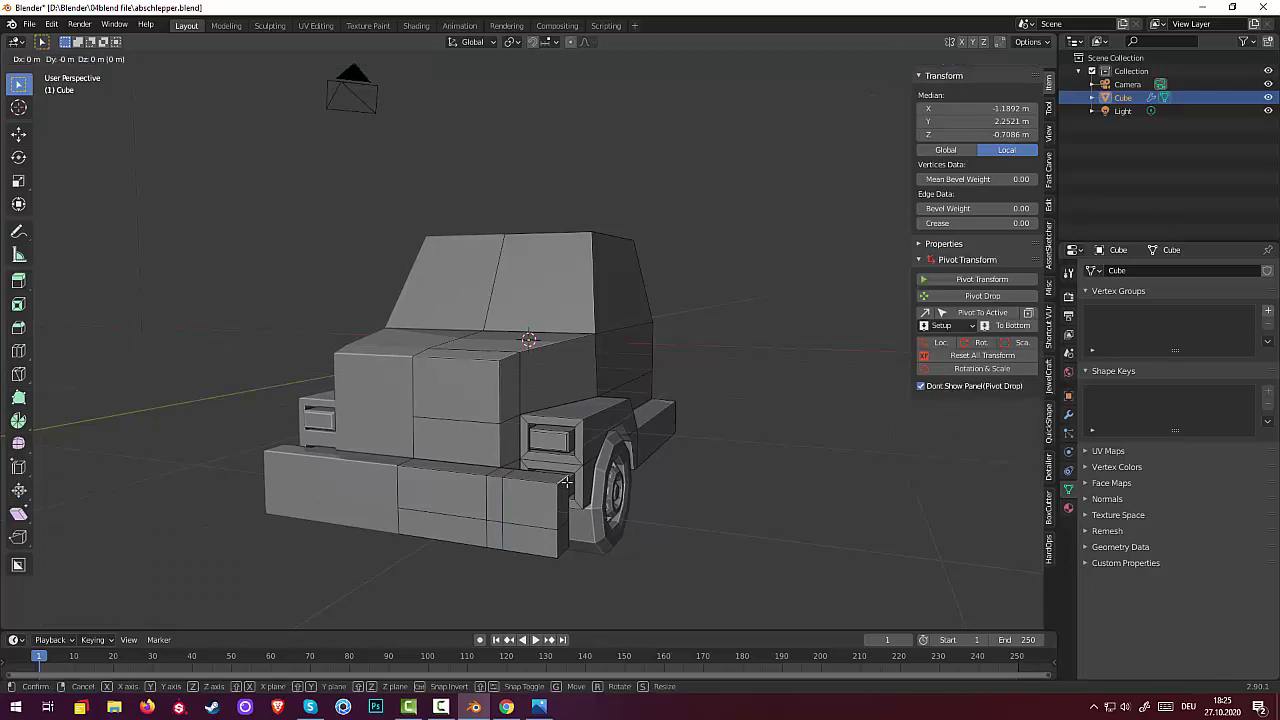
key(z)
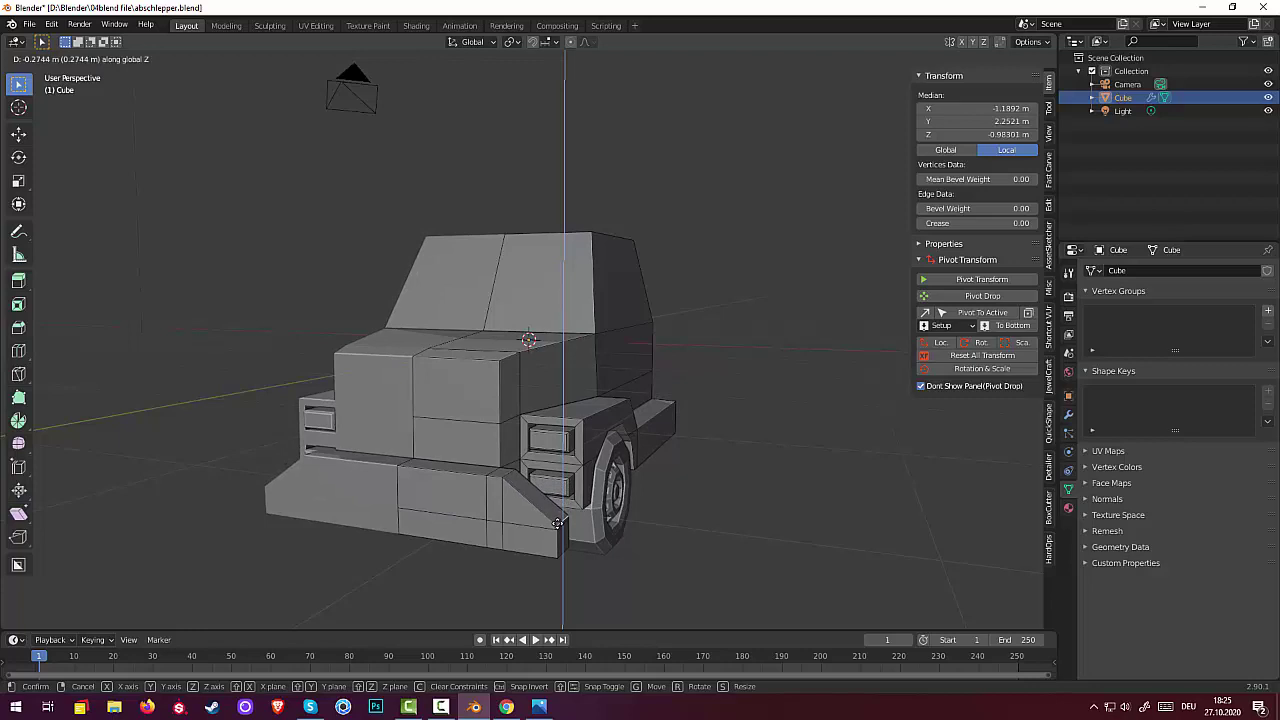
click(557, 522)
Undo the bumper's corner slope, edge loop and both extrusions, back to the two selected lower front faces
middle_drag(657, 528, 686, 525)
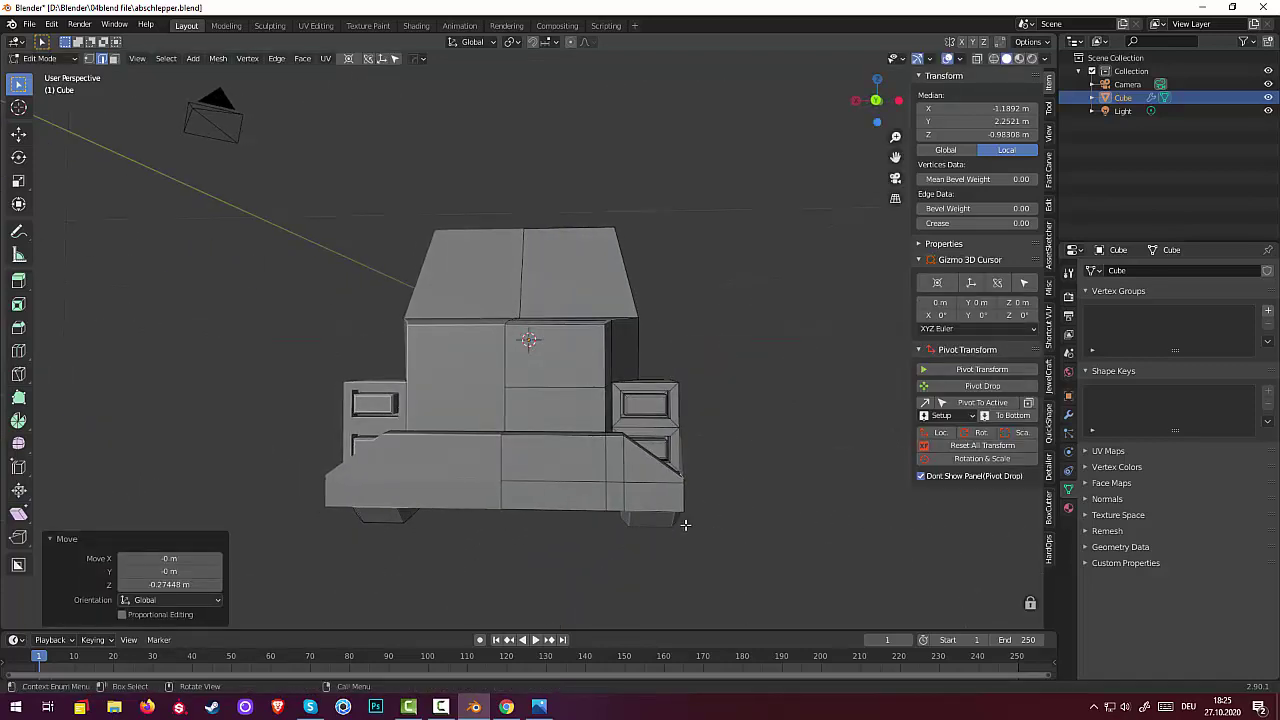
middle_drag(733, 522, 700, 534)
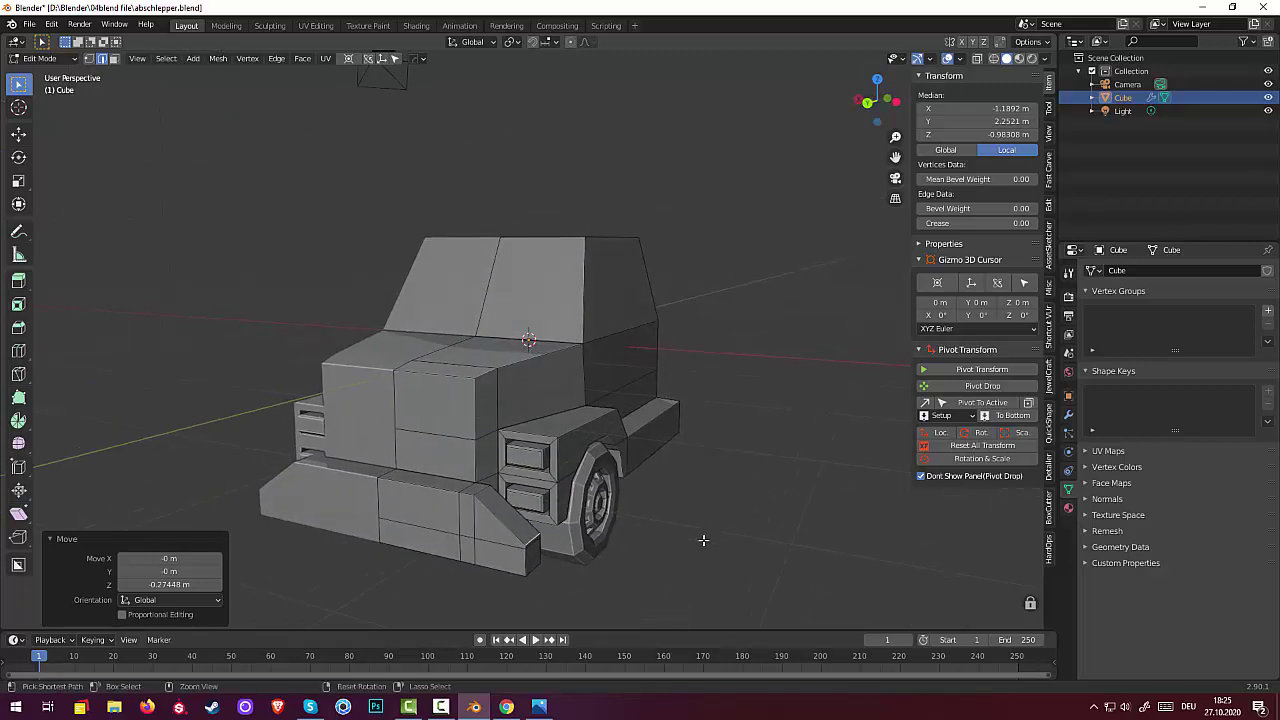
key(ctrl+z)
key(ctrl+z)
key(ctrl+z)
key(ctrl+z)
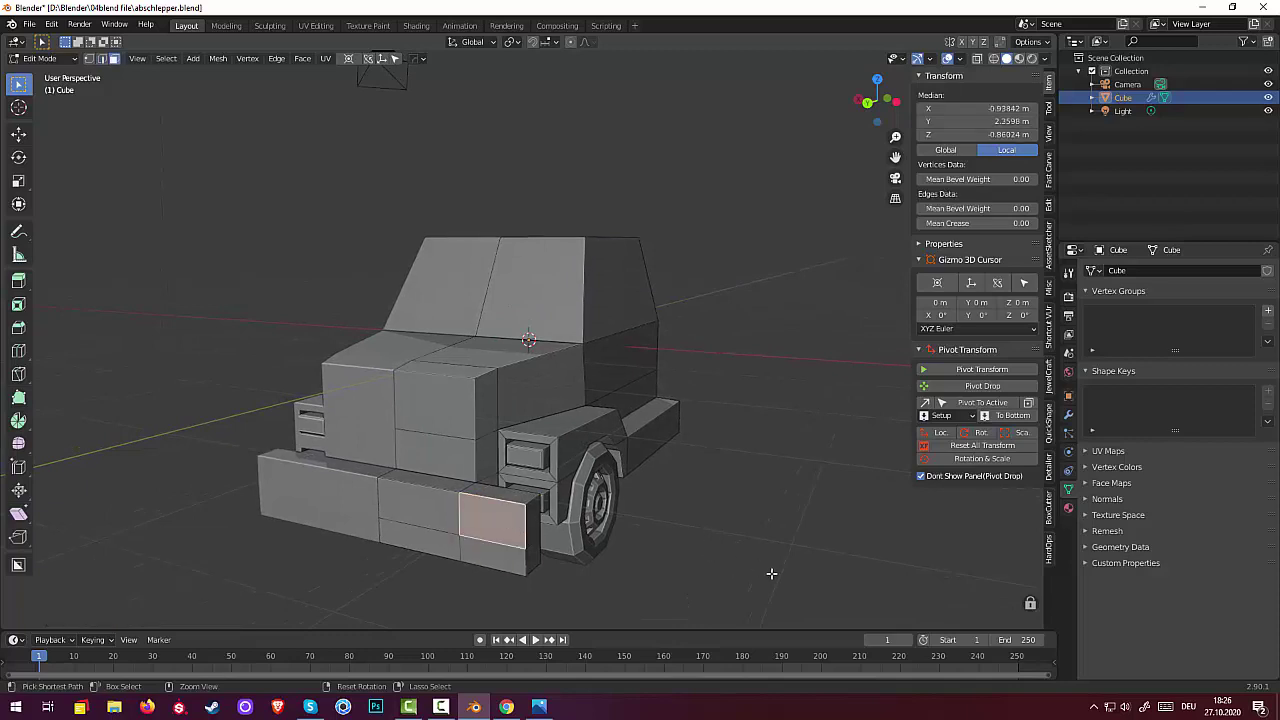
key(ctrl+z)
key(ctrl+z)
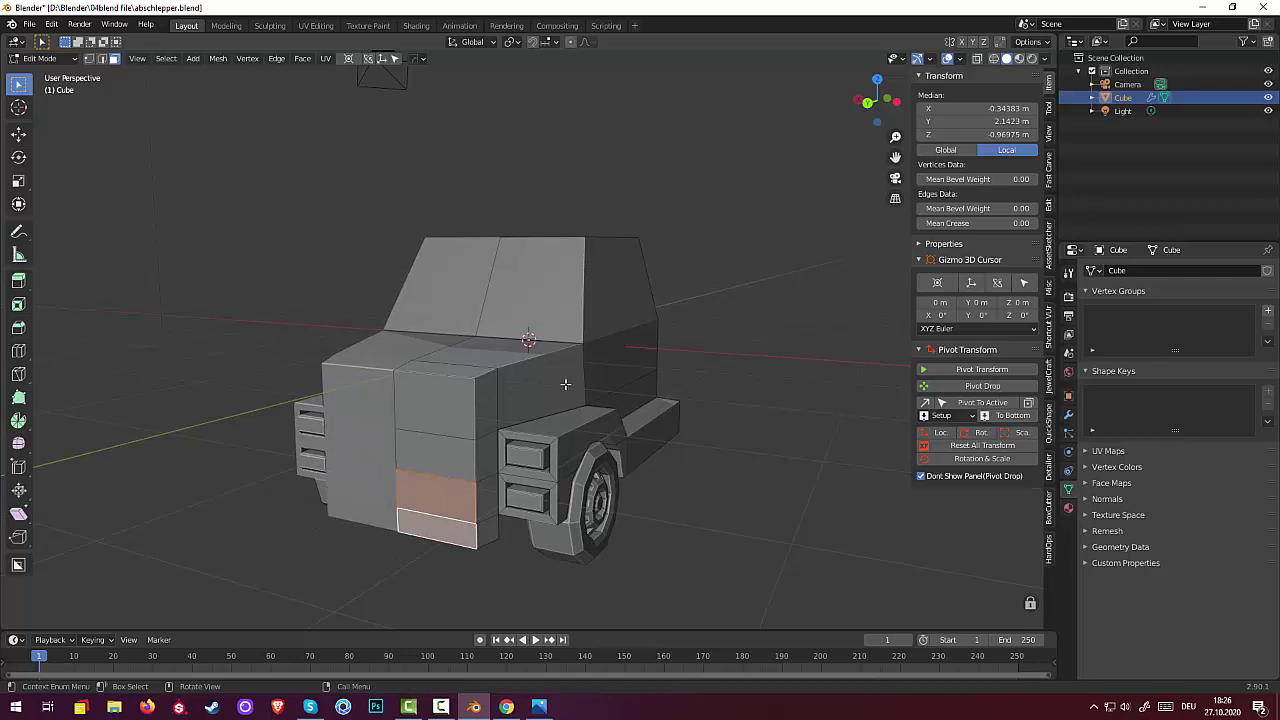
mouse_move(565, 384)
middle_down()
mouse_move(590, 359)
mouse_move(575, 384)
middle_up()
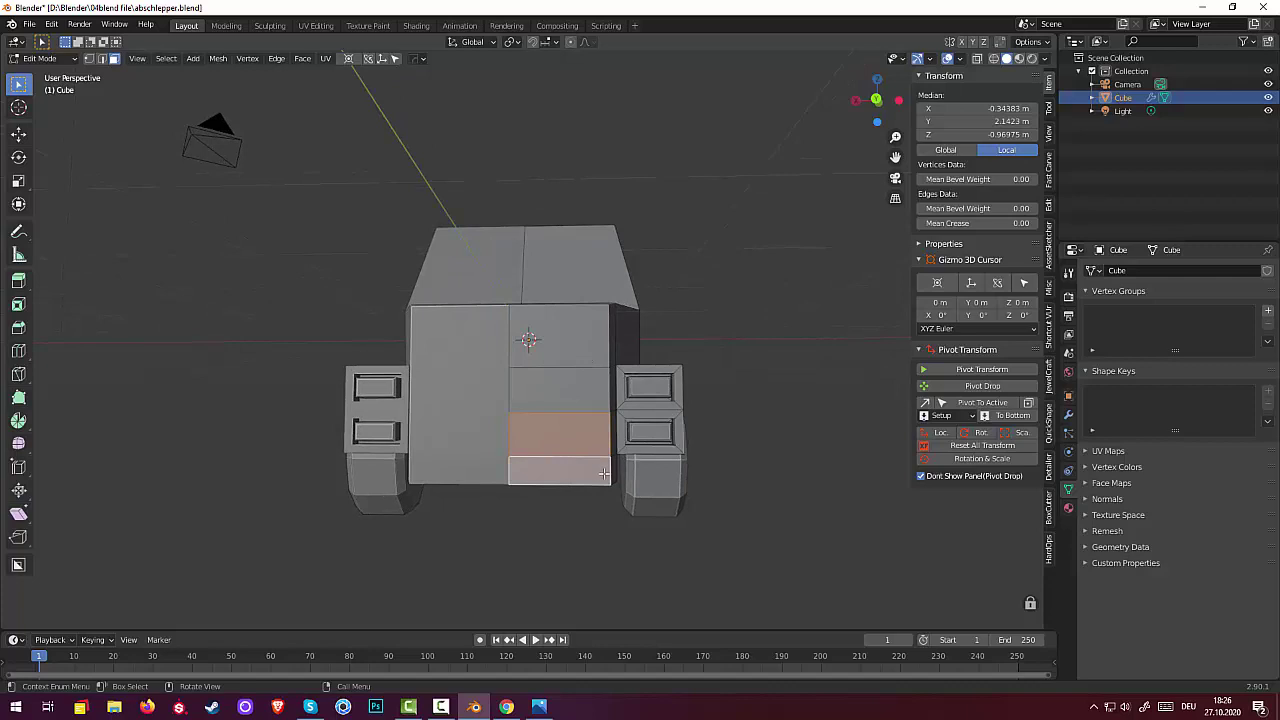
middle_drag(605, 474, 675, 492)
middle_drag(582, 494, 640, 530)
click(440, 708)
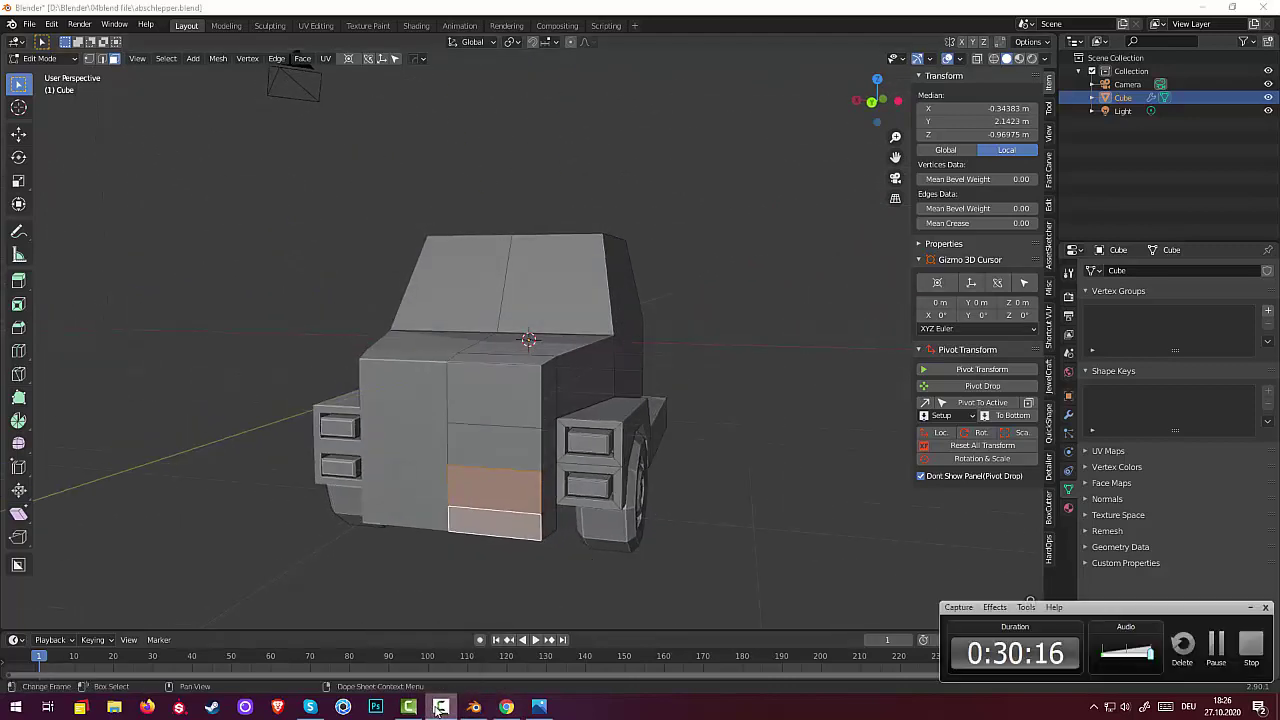